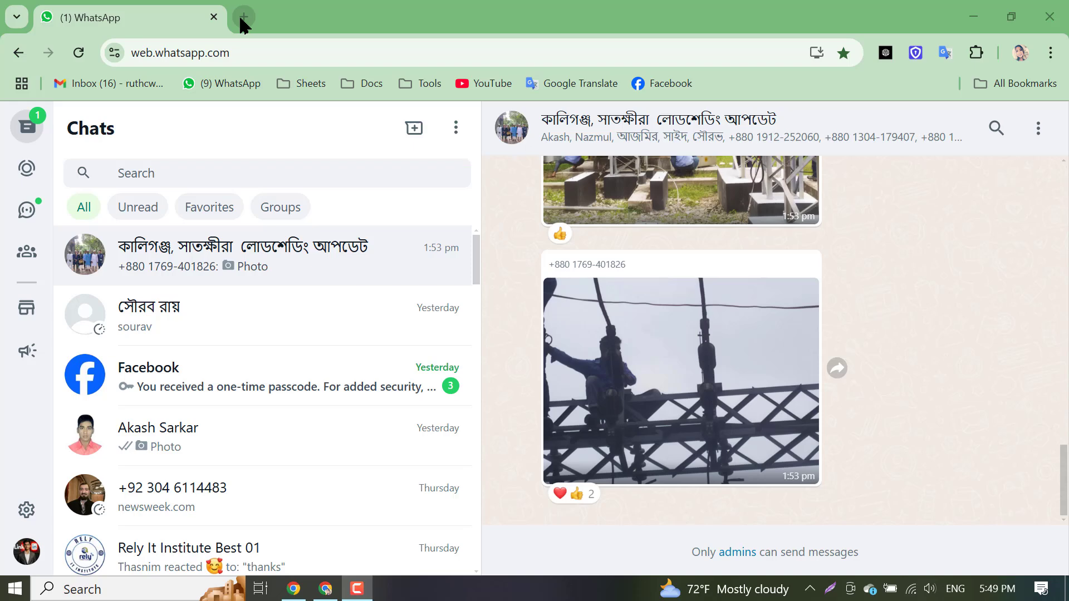
Open the Rely It Institute Best 01 group chat from the chat list
{"action": "scroll", "coordinate": [202, 401], "scroll_direction": "down", "scroll_amount": 6}
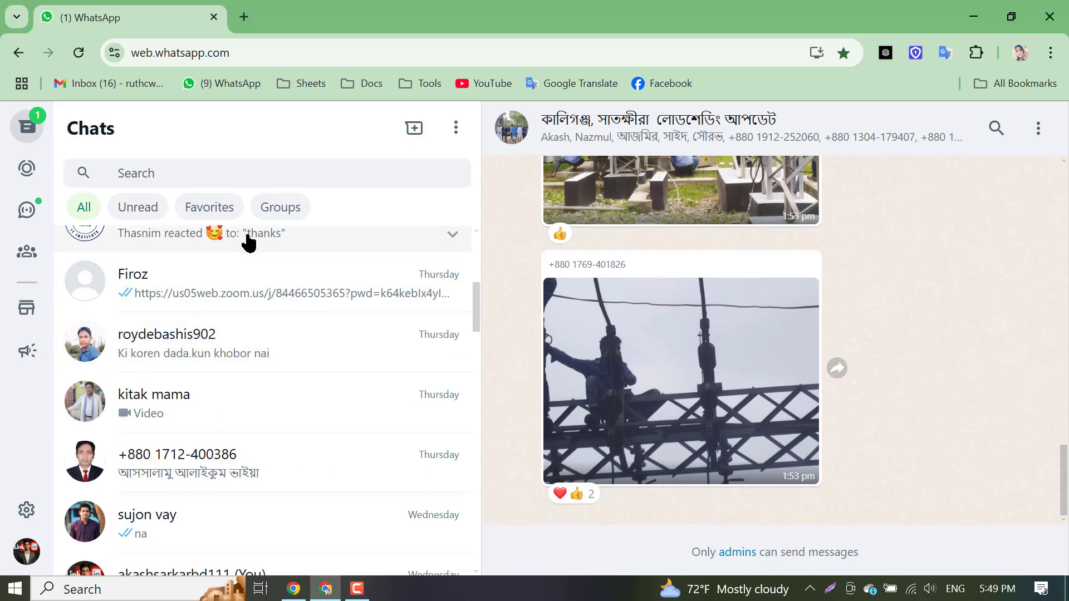
{"action": "left_click", "coordinate": [248, 241]}
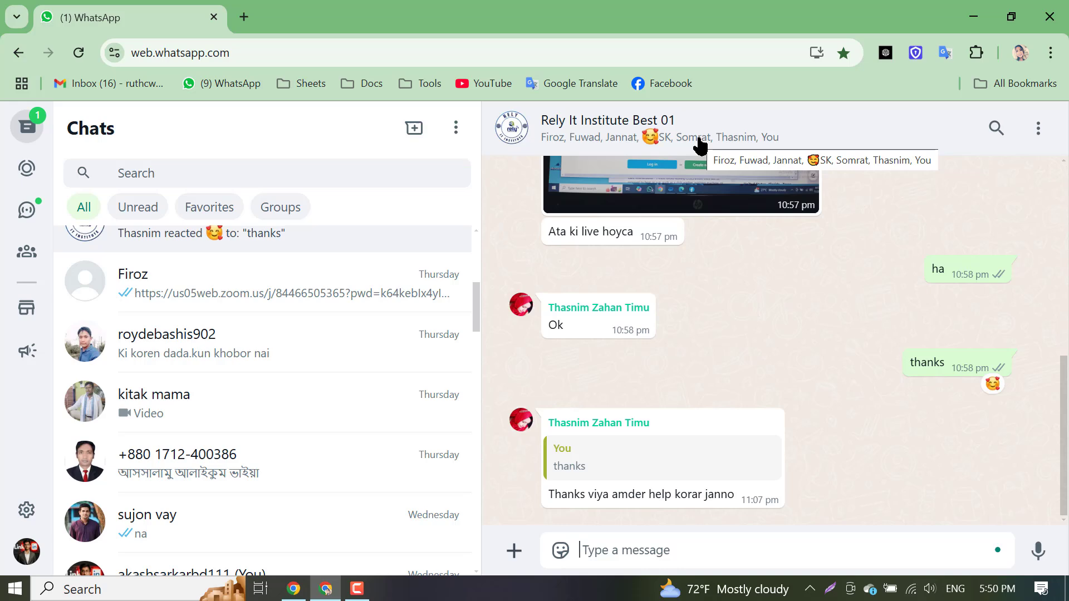
Open the bookmarked Class Notes Google Docs document in a new tab and accept the signed-in account notice
{"action": "left_click", "coordinate": [244, 16]}
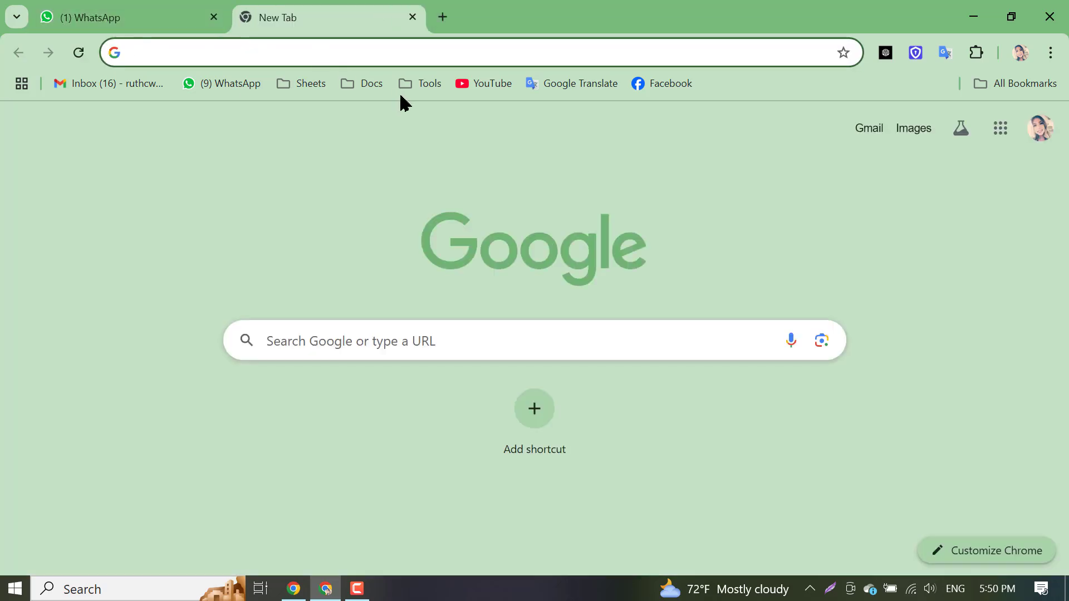
{"action": "left_click", "coordinate": [366, 88]}
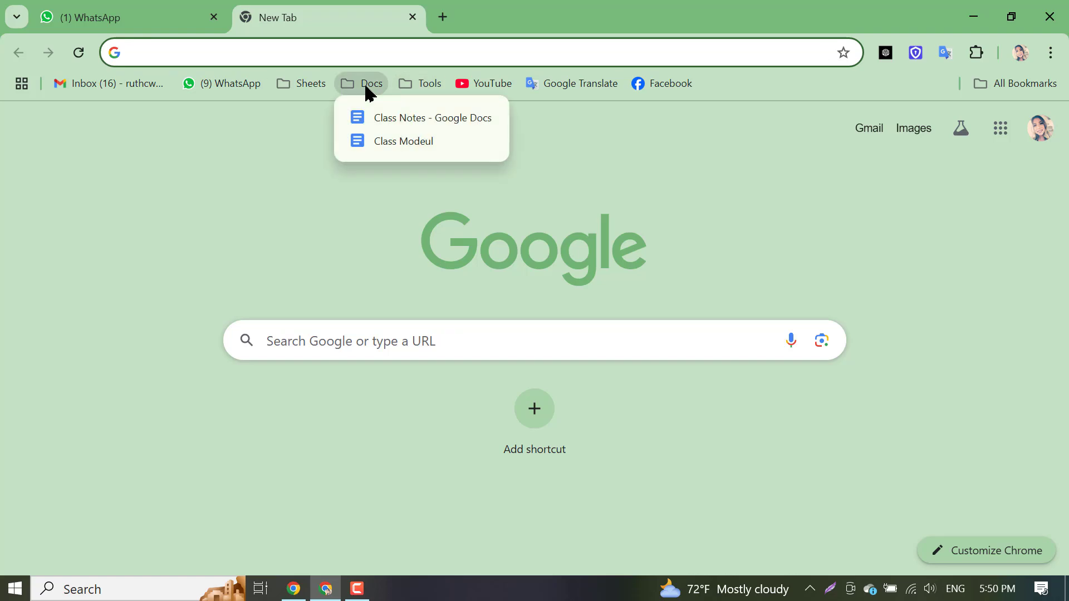
{"action": "left_click", "coordinate": [418, 123]}
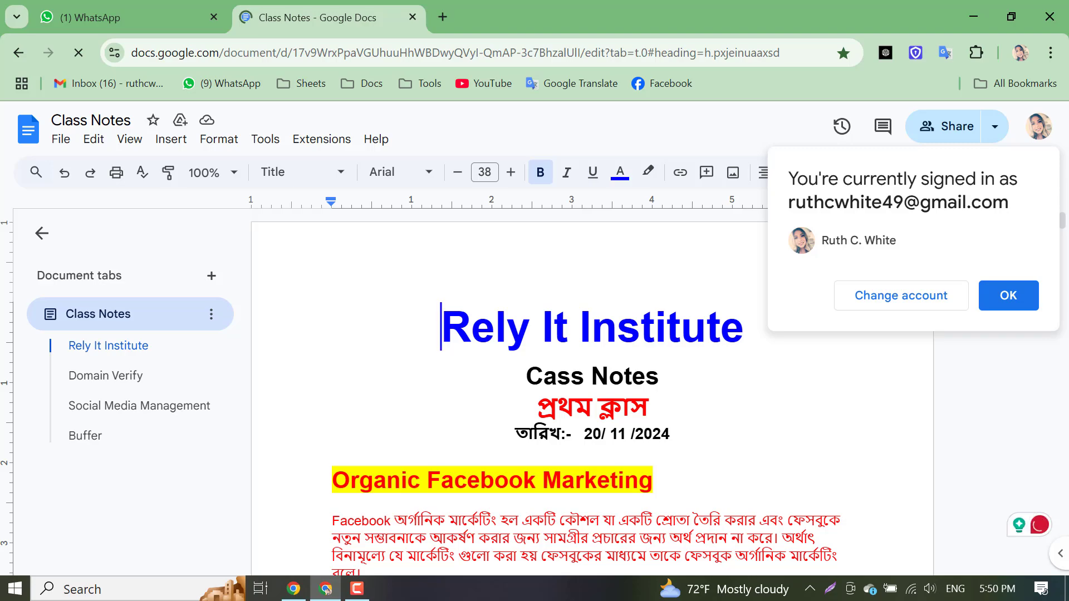
{"action": "left_click", "coordinate": [1026, 294]}
Find the "Choose a campaign objective" heading in the class notes and highlight it
{"action": "scroll", "coordinate": [735, 374], "scroll_direction": "down", "scroll_amount": 20}
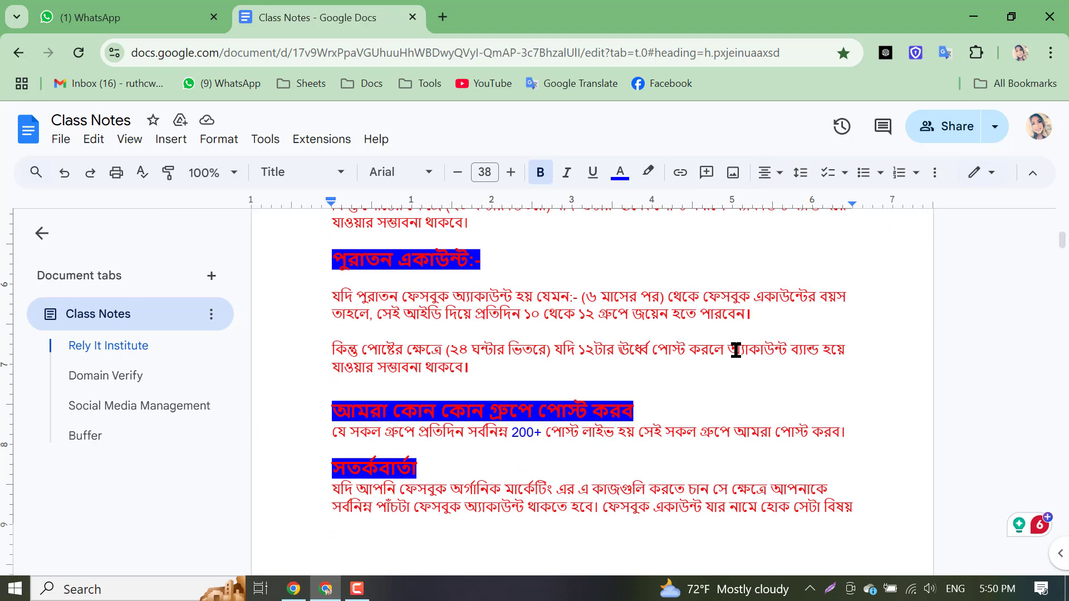
{"action": "scroll", "coordinate": [611, 420], "scroll_direction": "down", "scroll_amount": 10}
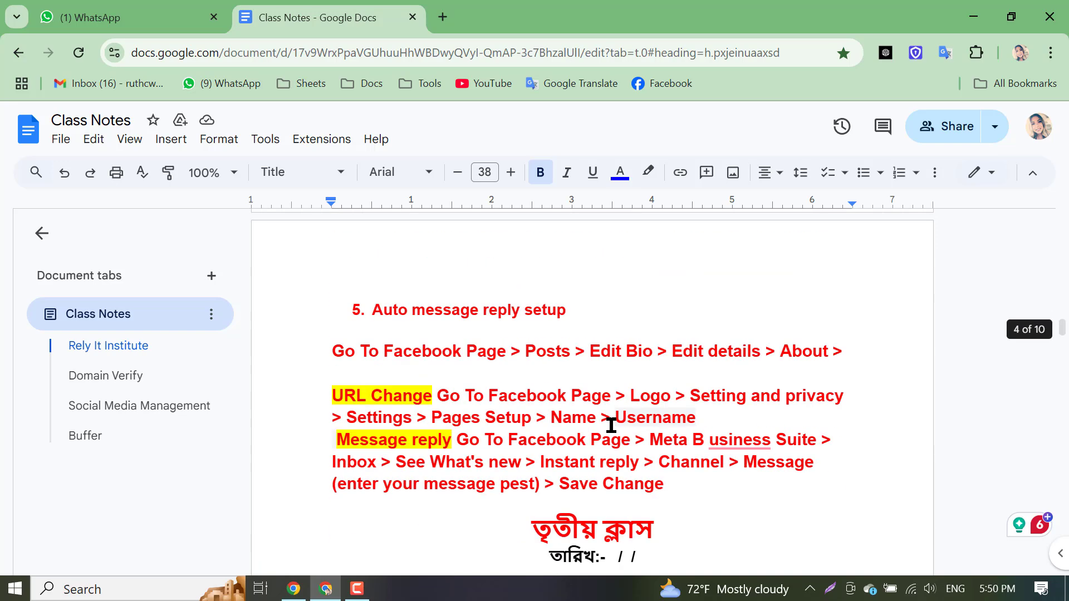
{"action": "scroll", "coordinate": [625, 454], "scroll_direction": "down", "scroll_amount": 10}
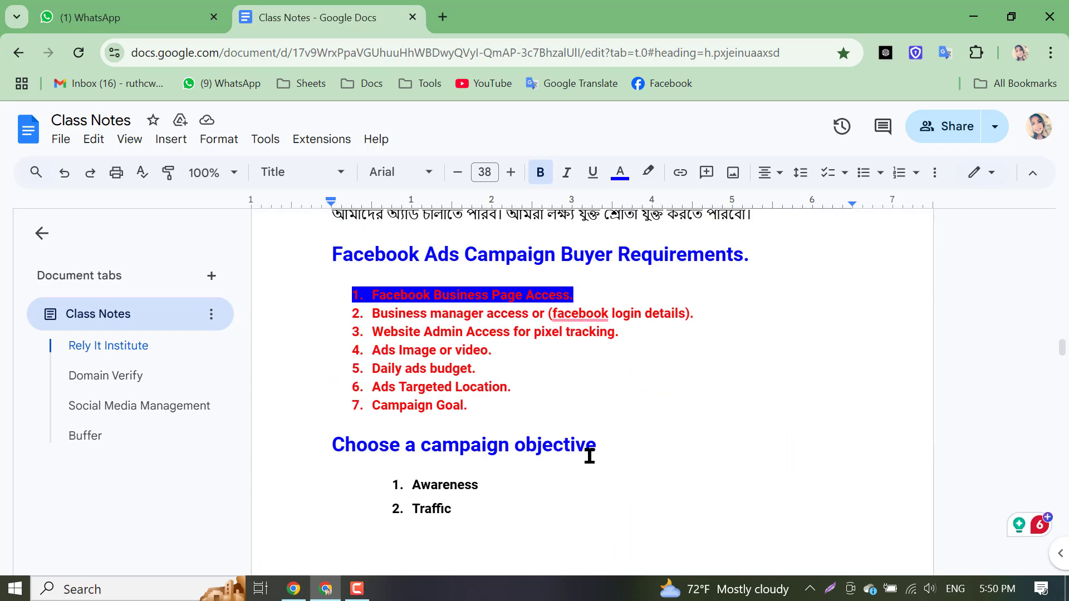
{"action": "scroll", "coordinate": [589, 454], "scroll_direction": "down", "scroll_amount": 6}
{"action": "scroll", "coordinate": [589, 454], "scroll_direction": "up", "scroll_amount": 3}
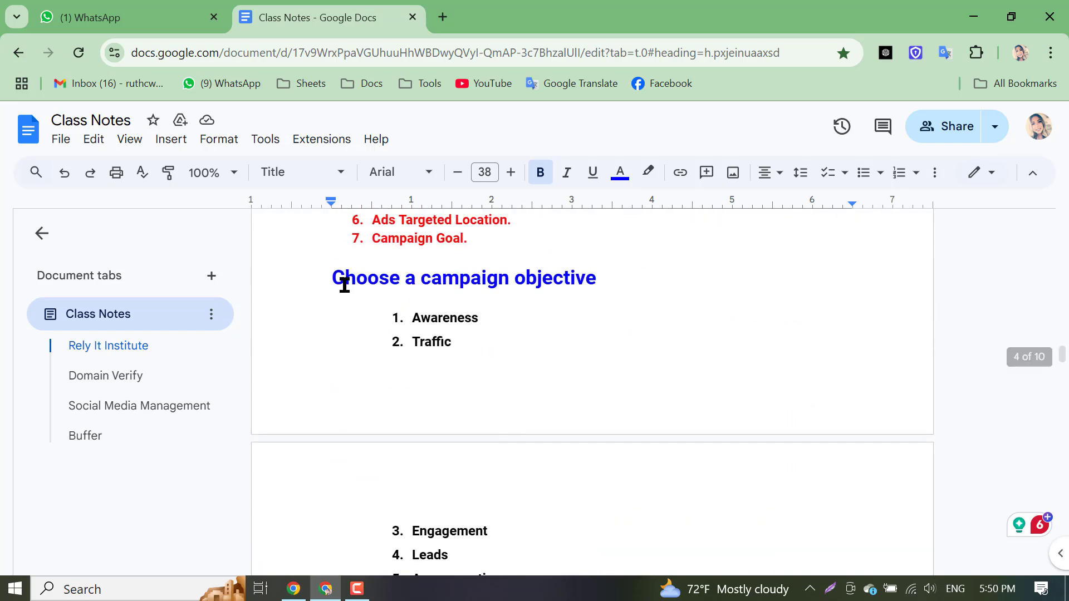
{"action": "left_click_drag", "start_coordinate": [334, 279], "coordinate": [654, 274]}
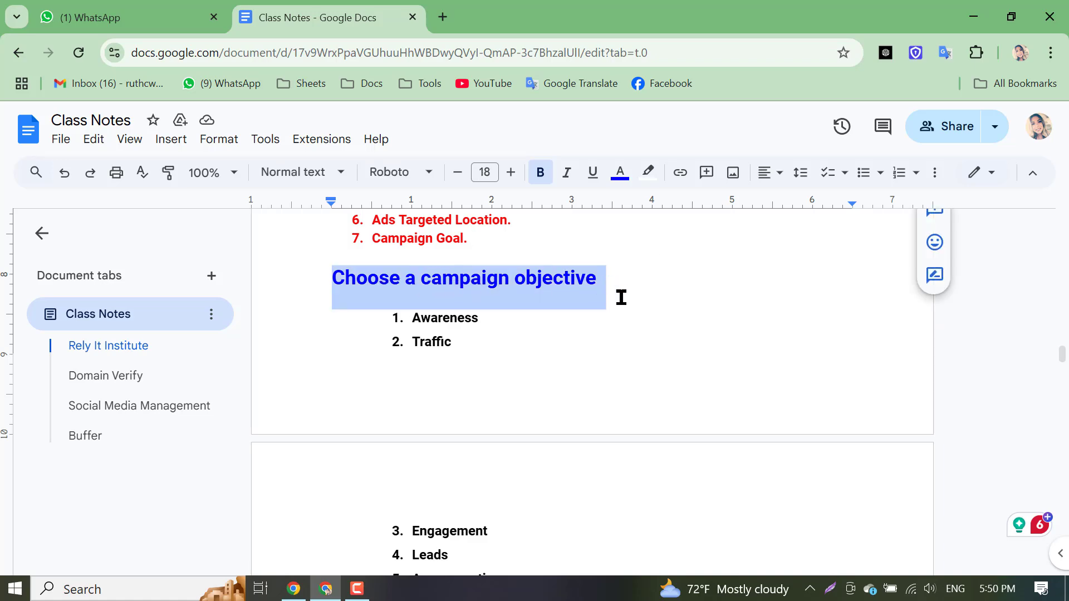
Highlight the campaign objectives from Awareness to Sale in the class notes and review the whole list
{"action": "scroll", "coordinate": [490, 345], "scroll_direction": "down", "scroll_amount": 3}
{"action": "scroll", "coordinate": [501, 390], "scroll_direction": "up", "scroll_amount": 3}
{"action": "scroll", "coordinate": [440, 334], "scroll_direction": "down", "scroll_amount": 3}
{"action": "left_click", "coordinate": [456, 440]}
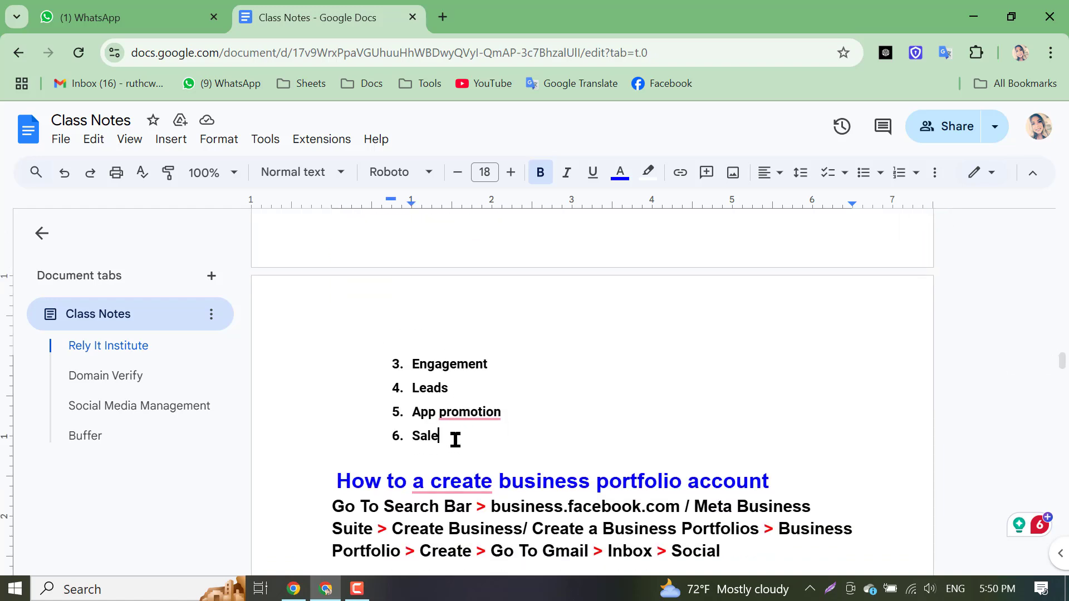
{"action": "left_click_drag", "start_coordinate": [456, 440], "coordinate": [411, 409]}
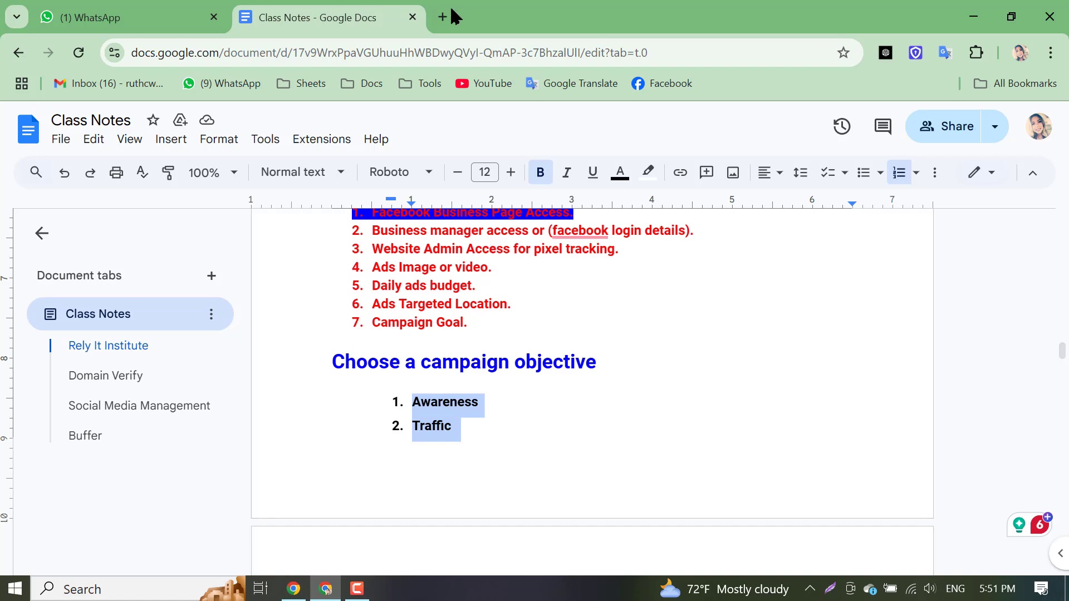
{"action": "scroll", "coordinate": [493, 429], "scroll_direction": "down", "scroll_amount": 5}
{"action": "scroll", "coordinate": [476, 388], "scroll_direction": "up", "scroll_amount": 5}
{"action": "scroll", "coordinate": [493, 401], "scroll_direction": "down", "scroll_amount": 5}
{"action": "scroll", "coordinate": [494, 406], "scroll_direction": "up", "scroll_amount": 2}
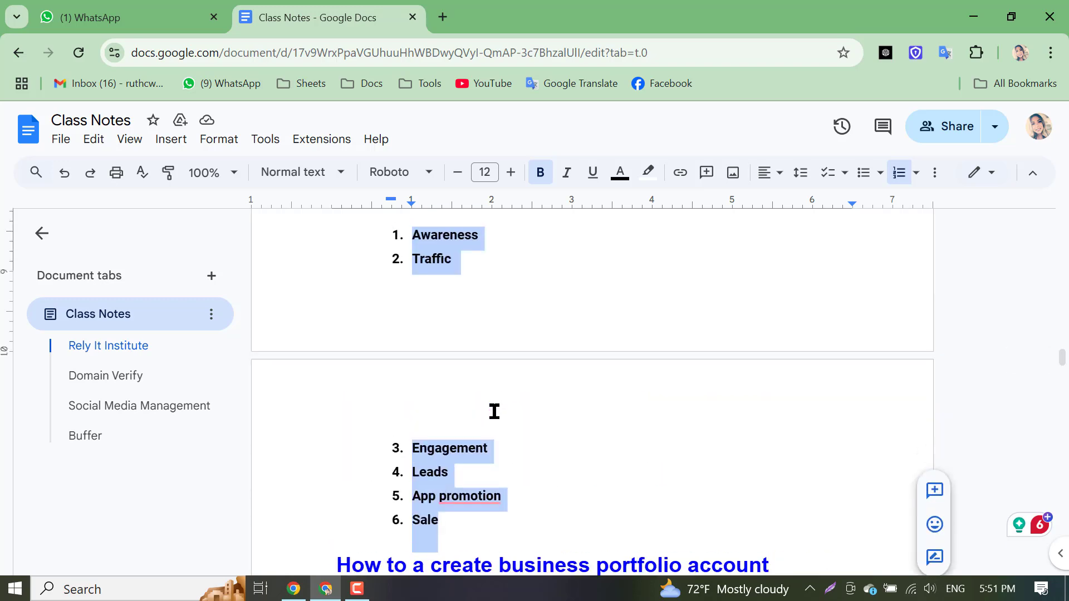
{"action": "scroll", "coordinate": [490, 416], "scroll_direction": "up", "scroll_amount": 3}
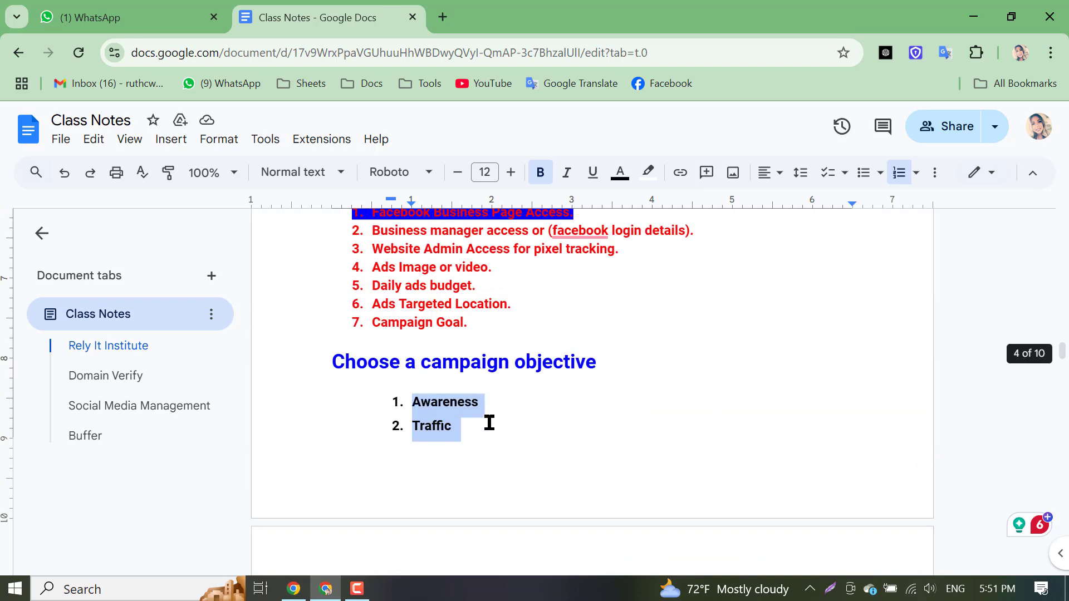
{"action": "scroll", "coordinate": [489, 423], "scroll_direction": "down", "scroll_amount": 3}
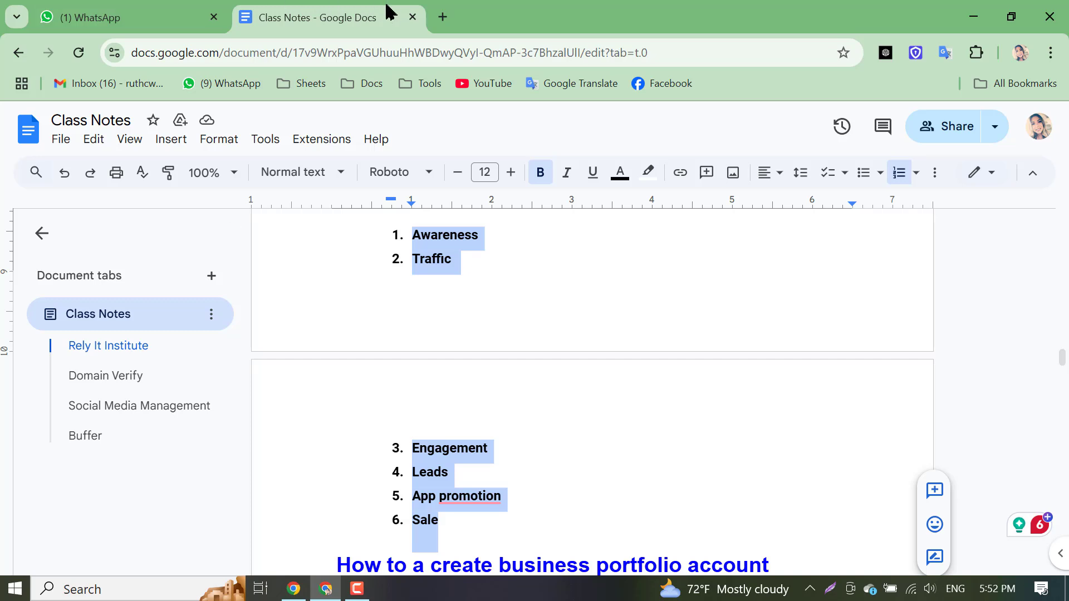
{"action": "left_click", "coordinate": [443, 17]}
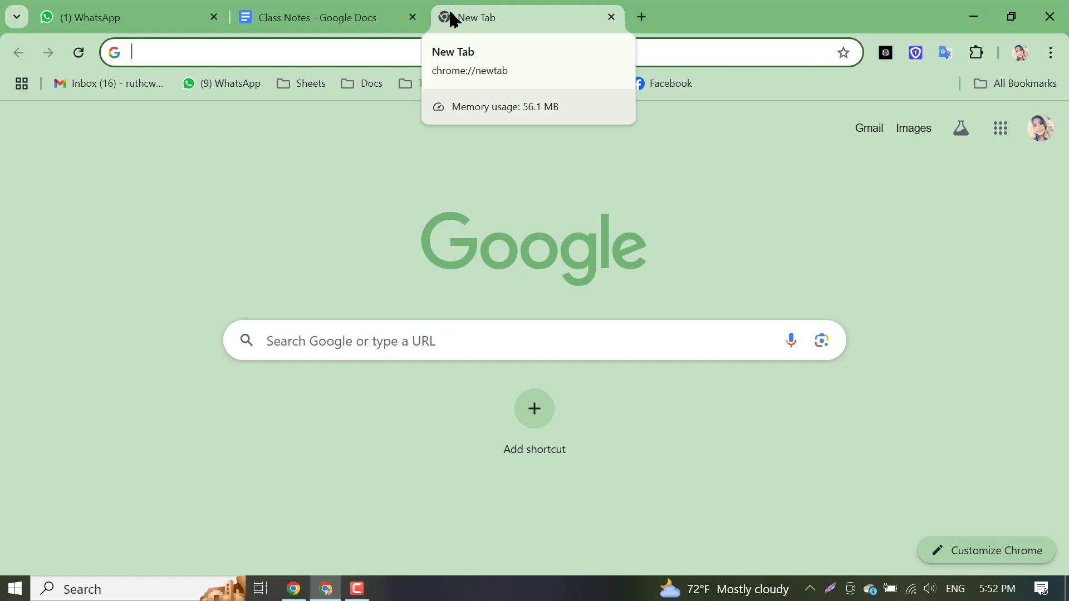
{"action": "left_click", "coordinate": [375, 352]}
{"action": "type", "text": "as"}
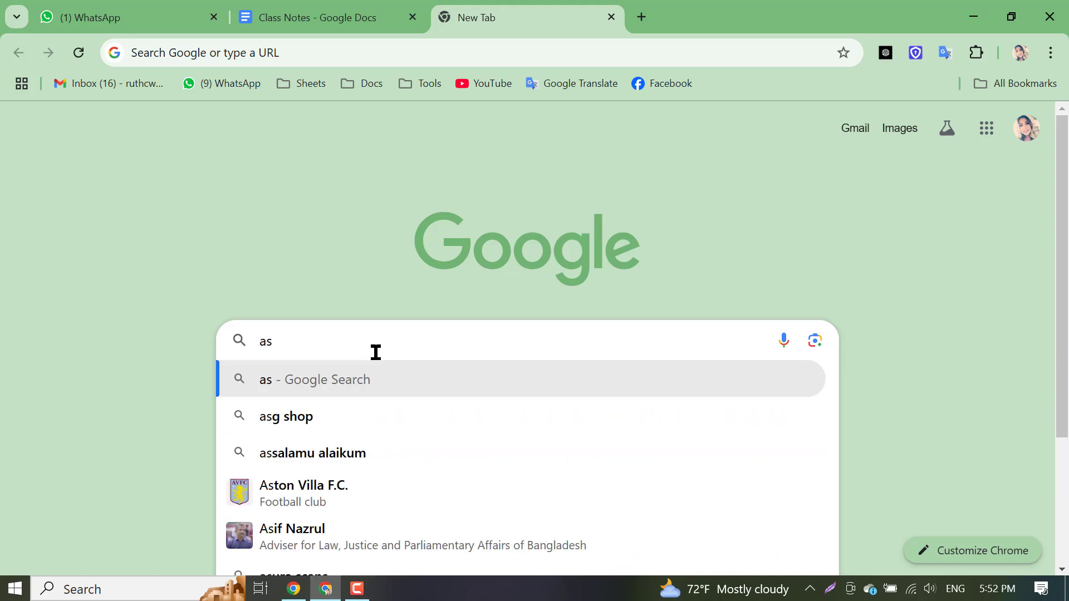
{"action": "key", "text": "BackSpace"}
{"action": "type", "text": "ds"}
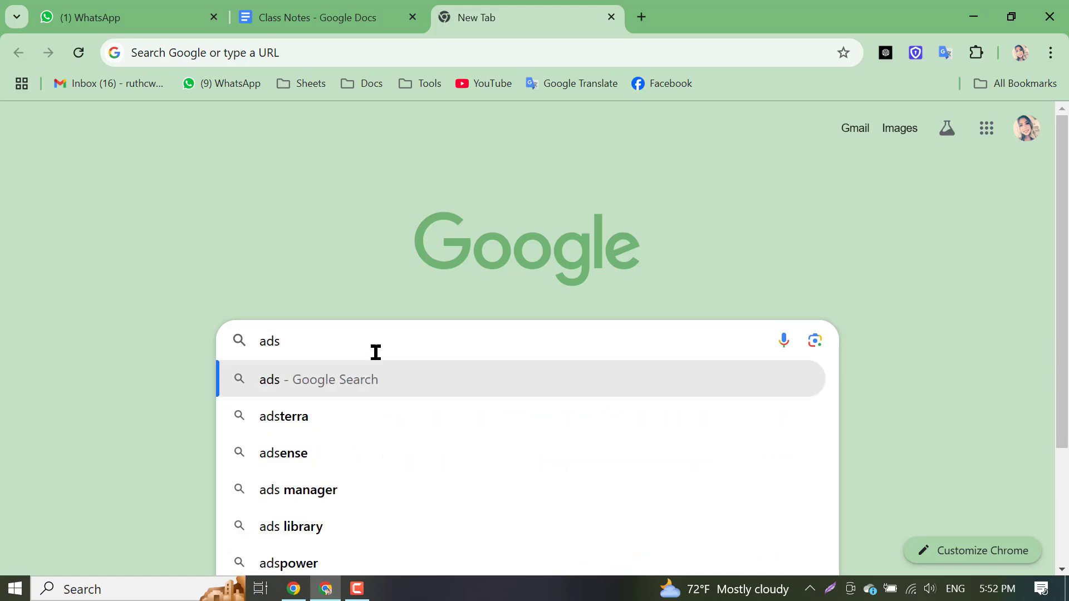
{"action": "type", "text": "."}
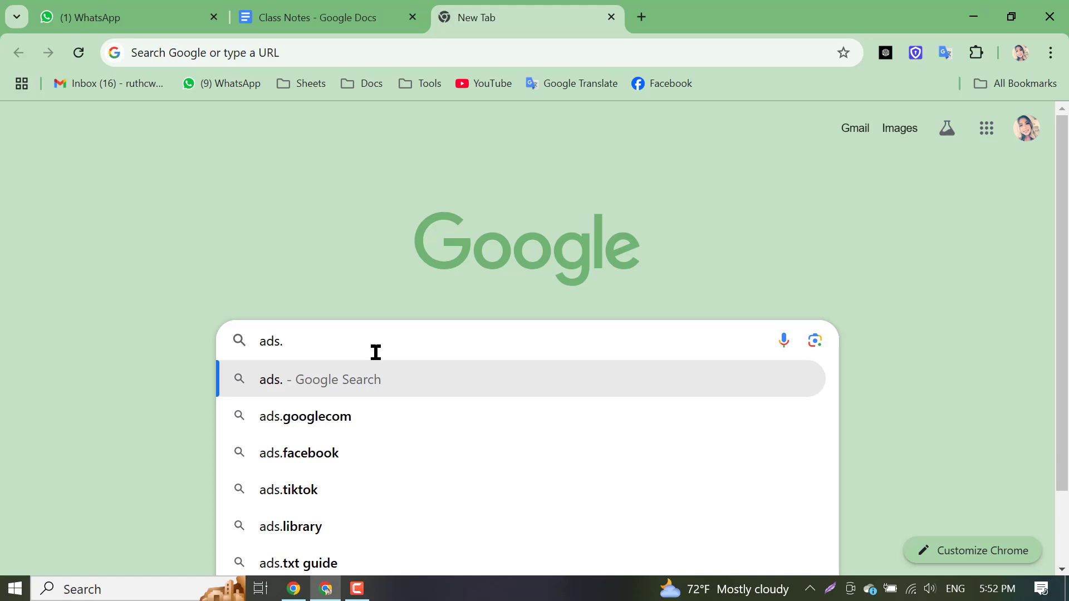
{"action": "key", "text": "BackSpace"}
{"action": "type", "text": "ma"}
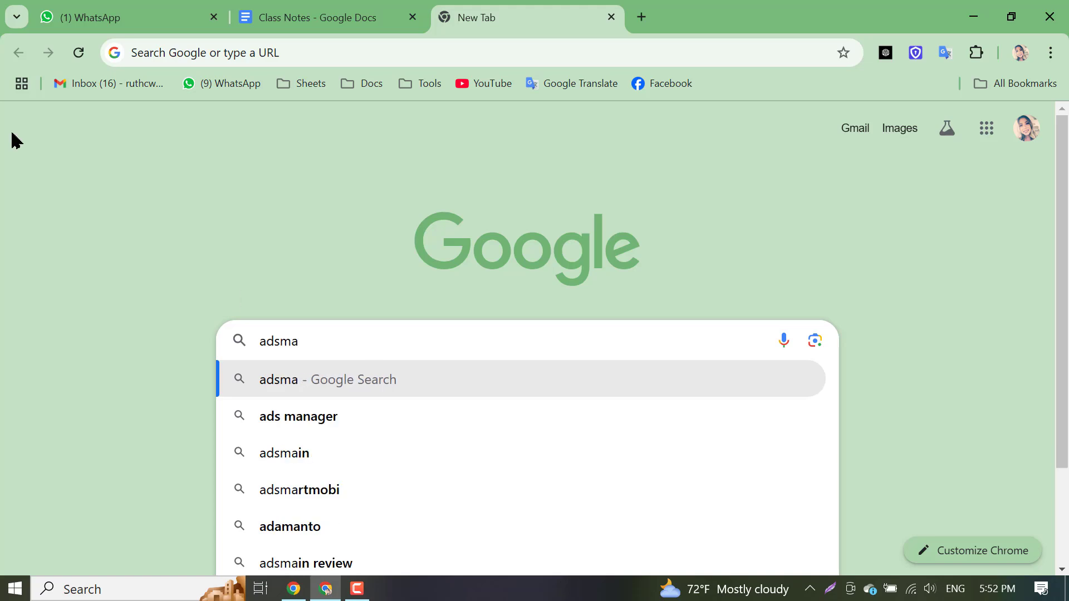
{"action": "left_click", "coordinate": [313, 51]}
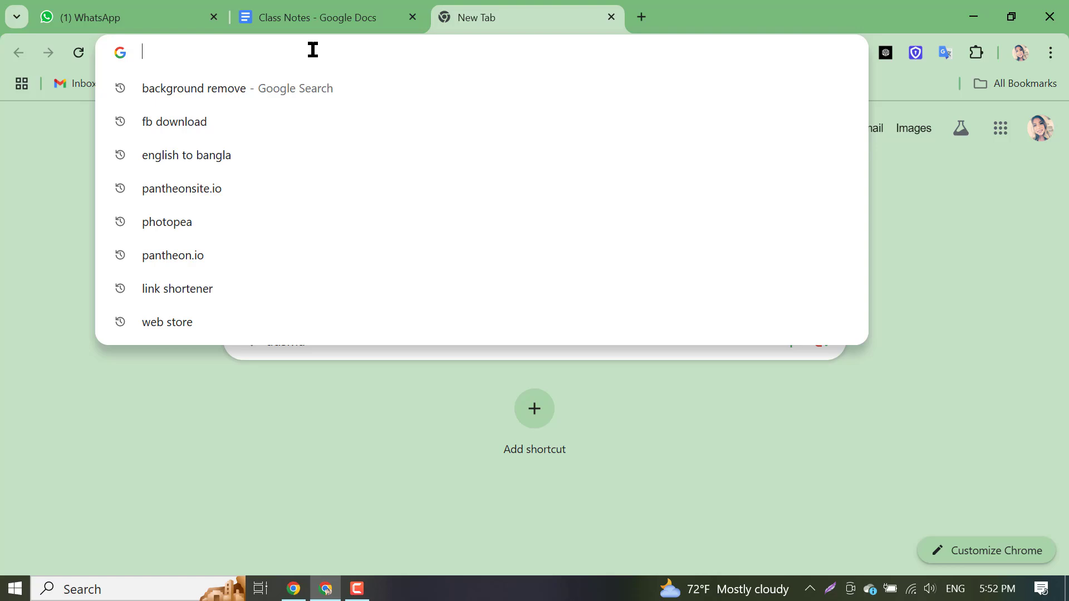
Switch to the other Chrome profile's window, maximize it and go to adsmanager.facebook.com
{"action": "left_click", "coordinate": [294, 589]}
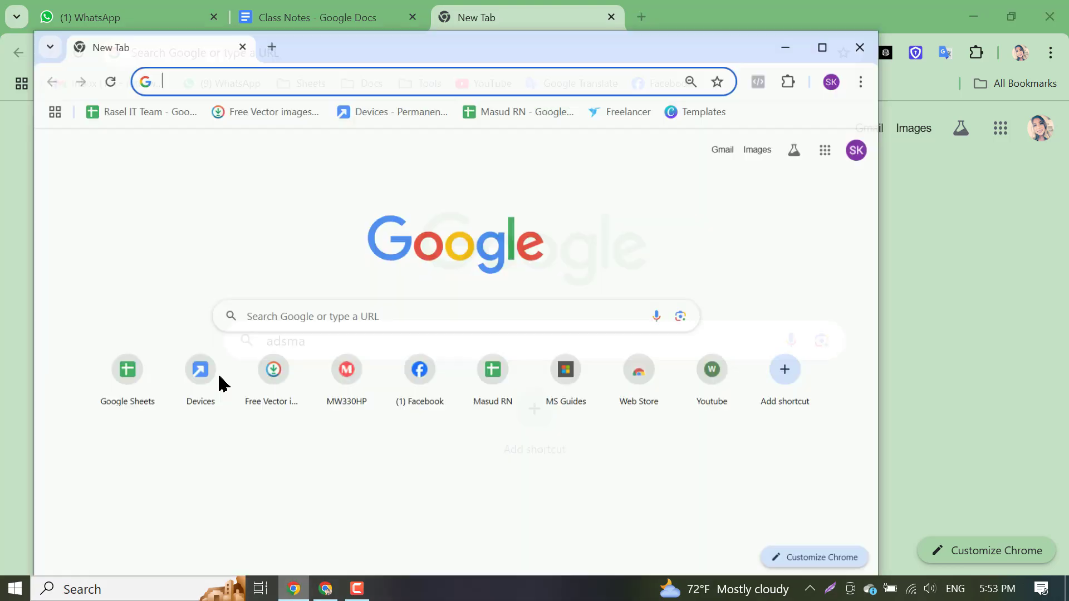
{"action": "left_click", "coordinate": [824, 49]}
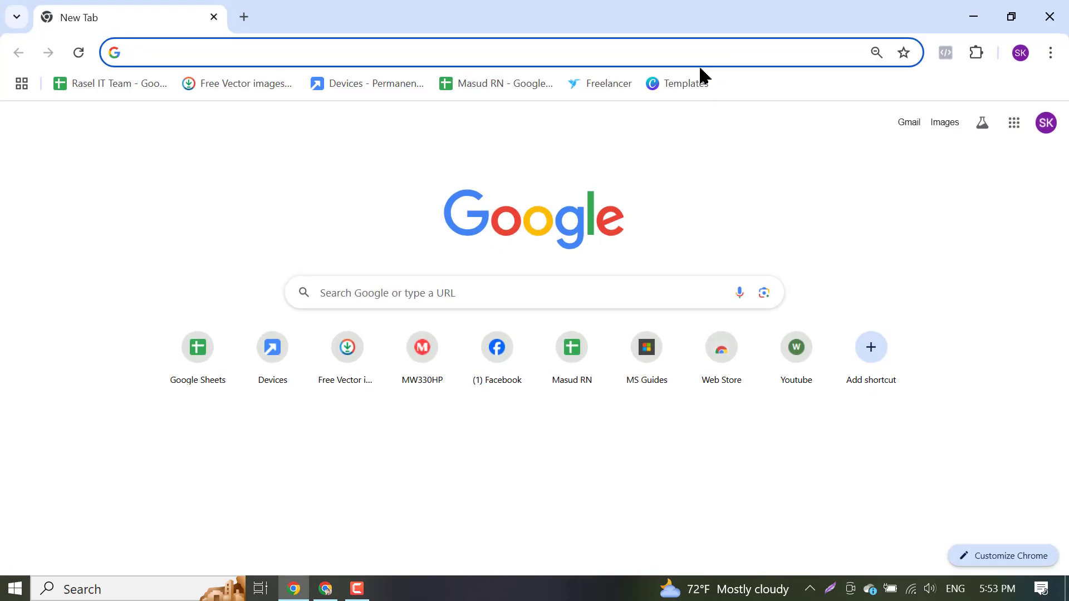
{"action": "type", "text": "ads"}
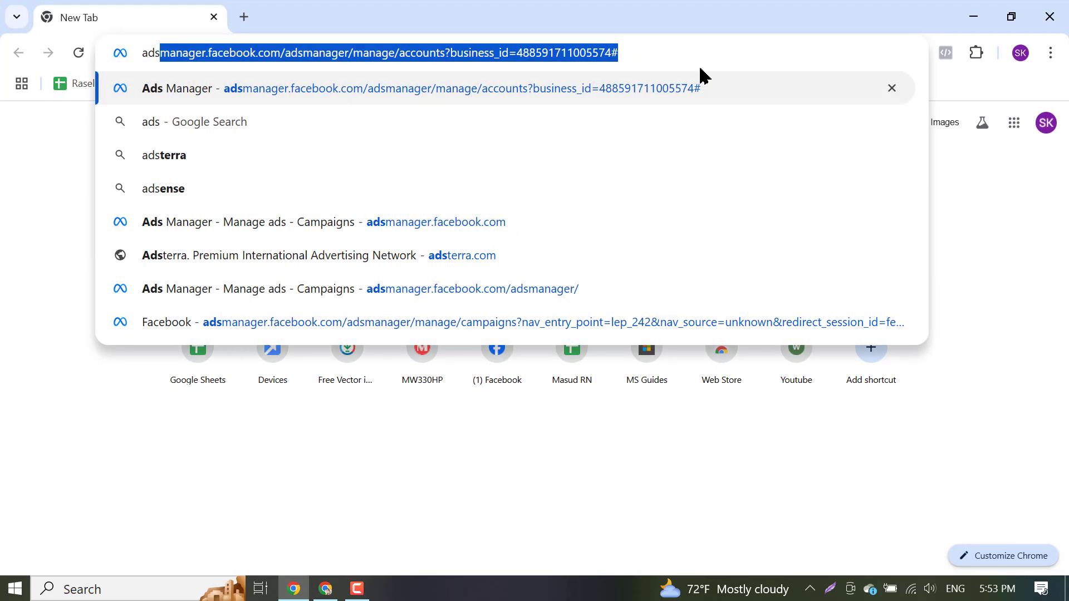
{"action": "left_click", "coordinate": [295, 51]}
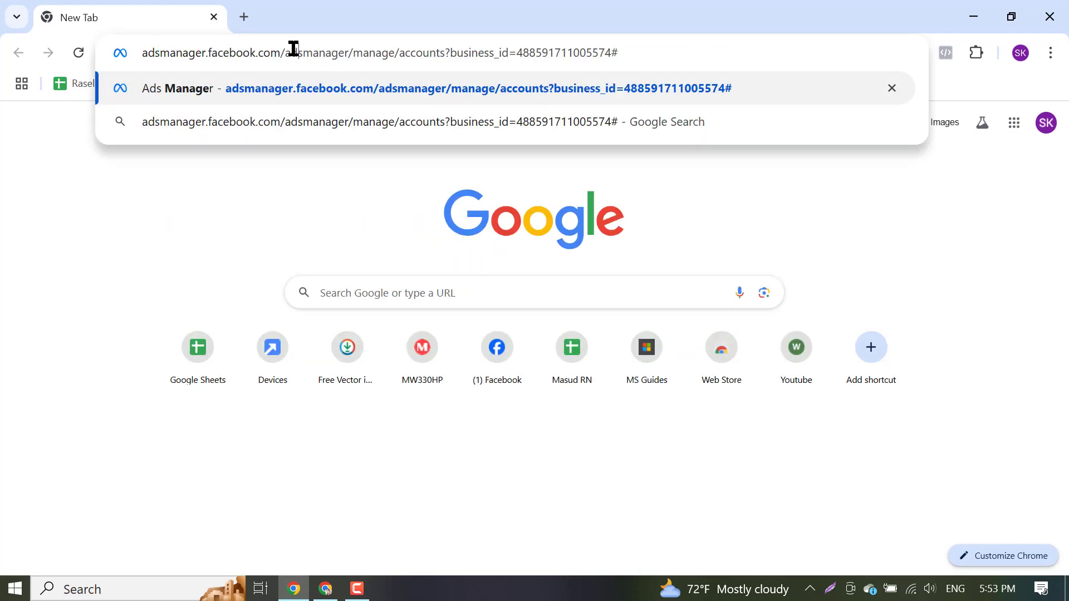
{"action": "left_click_drag", "start_coordinate": [285, 51], "coordinate": [913, 43]}
{"action": "key", "text": "BackSpace"}
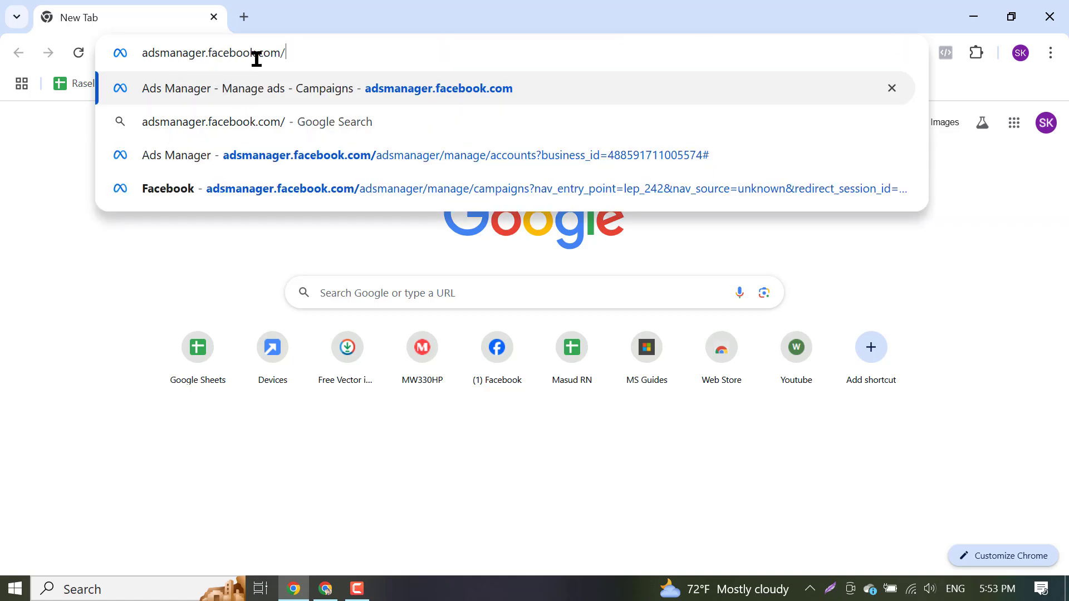
{"action": "key", "text": "Return"}
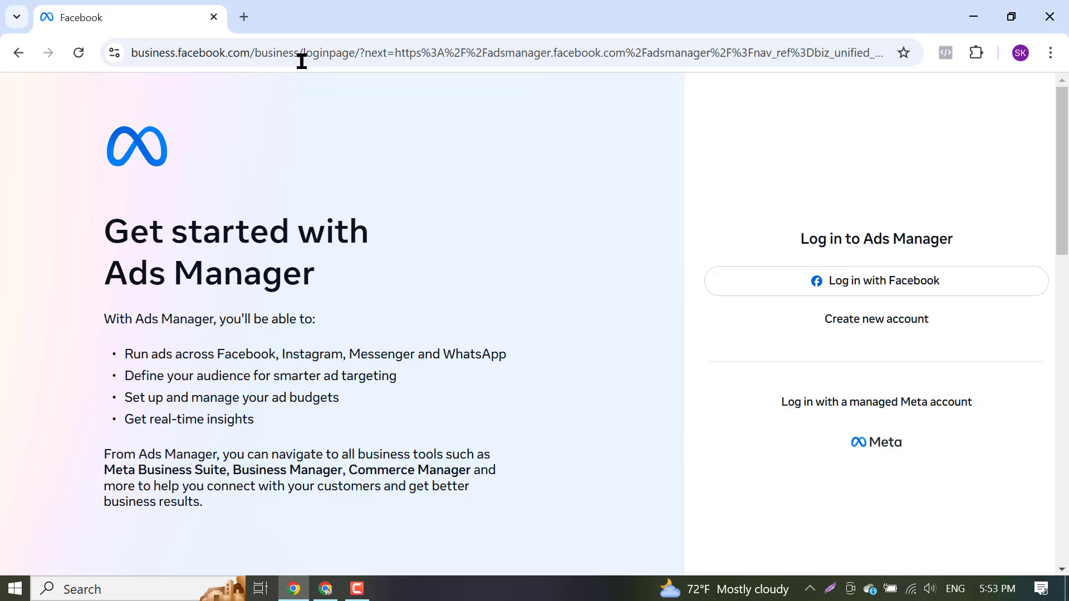
Open business.facebook.com in a new tab
{"action": "left_click", "coordinate": [245, 17]}
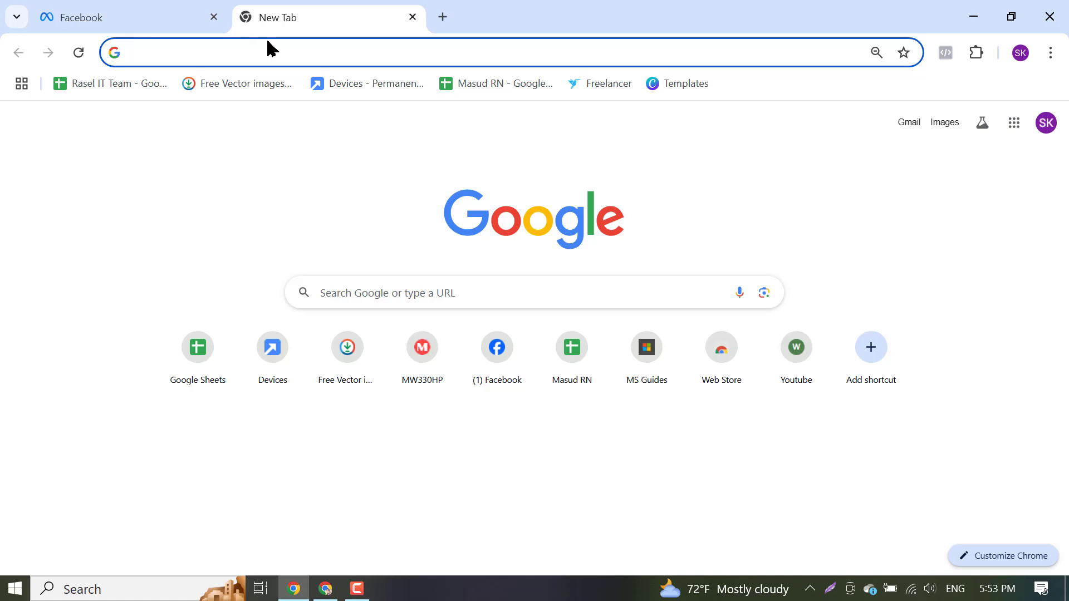
{"action": "type", "text": "bu"}
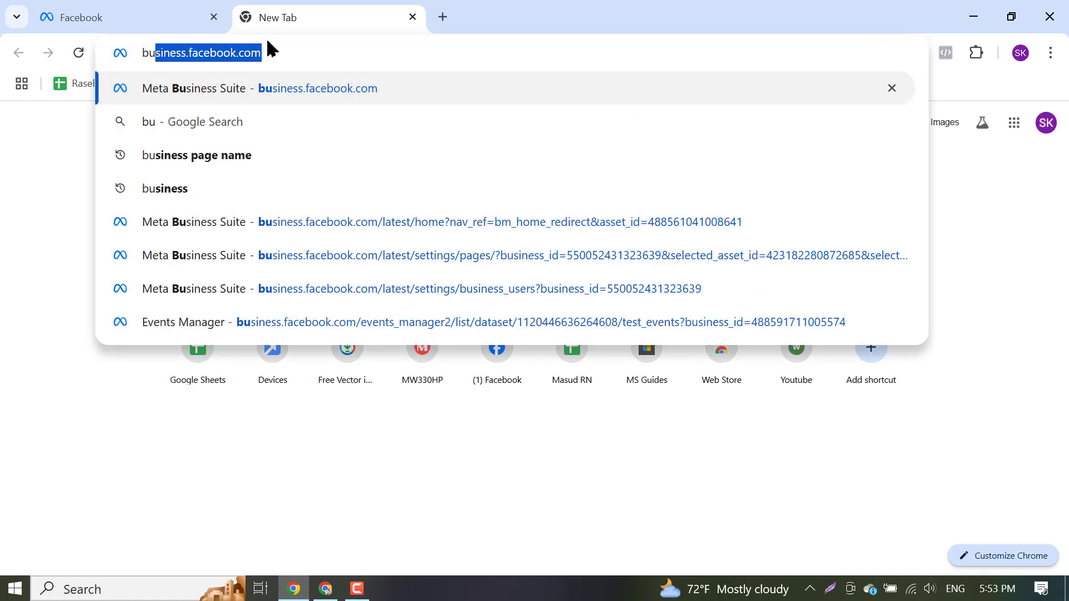
{"action": "key", "text": "Right"}
{"action": "key", "text": "Return"}
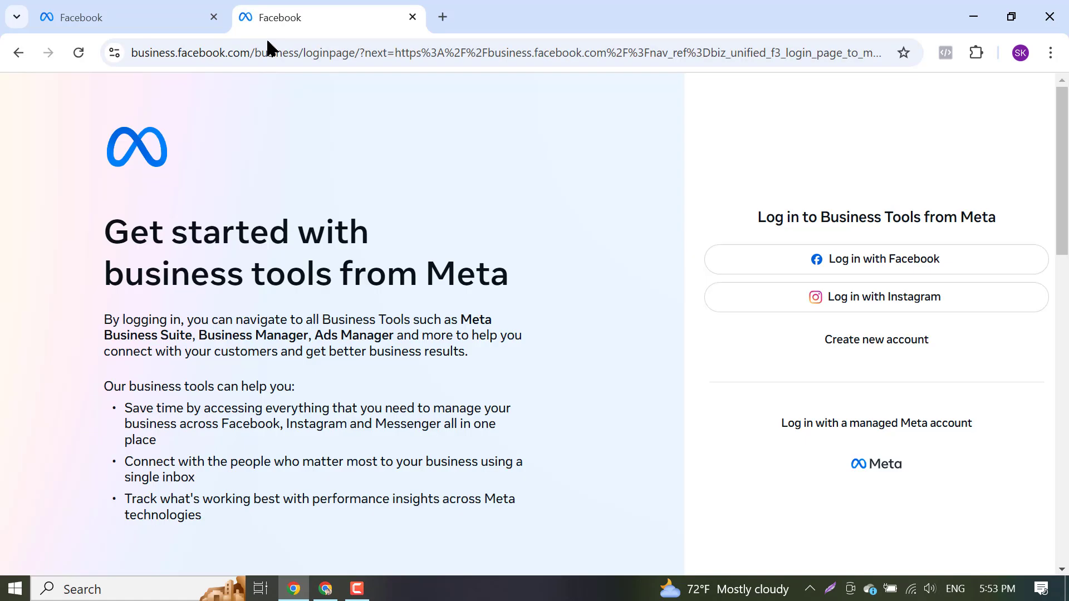
Open Facebook in a new tab and choose the first profile under Recent logins
{"action": "left_click", "coordinate": [443, 17]}
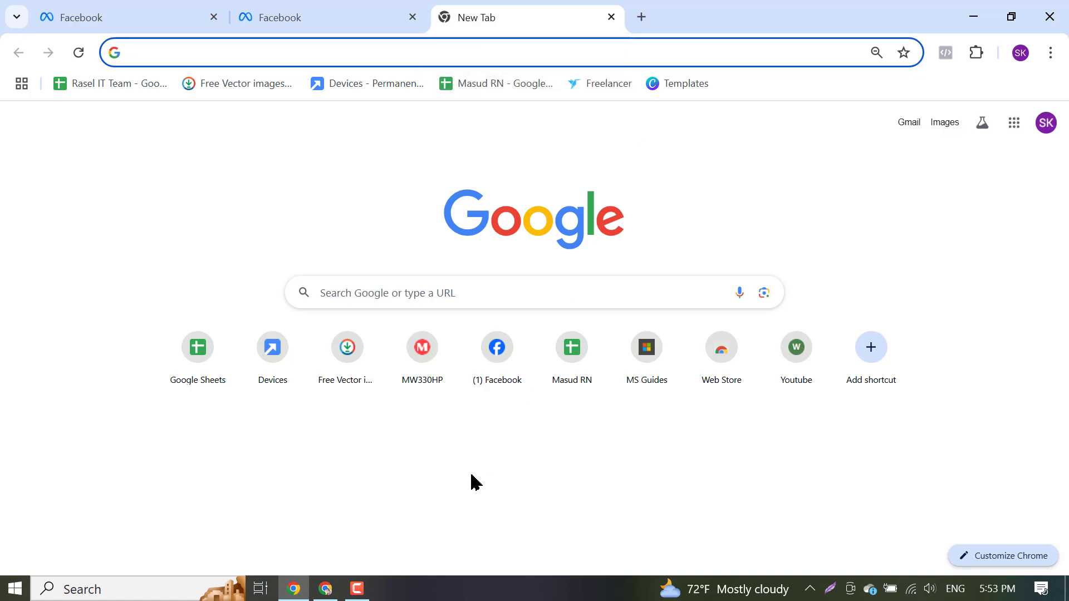
{"action": "left_click", "coordinate": [490, 369]}
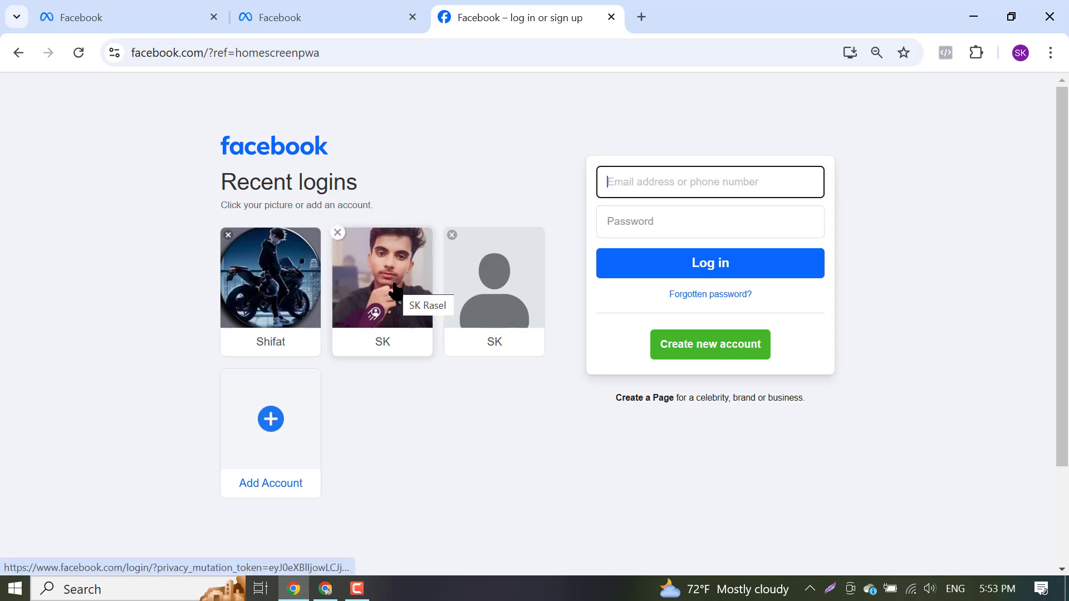
{"action": "left_click", "coordinate": [294, 277]}
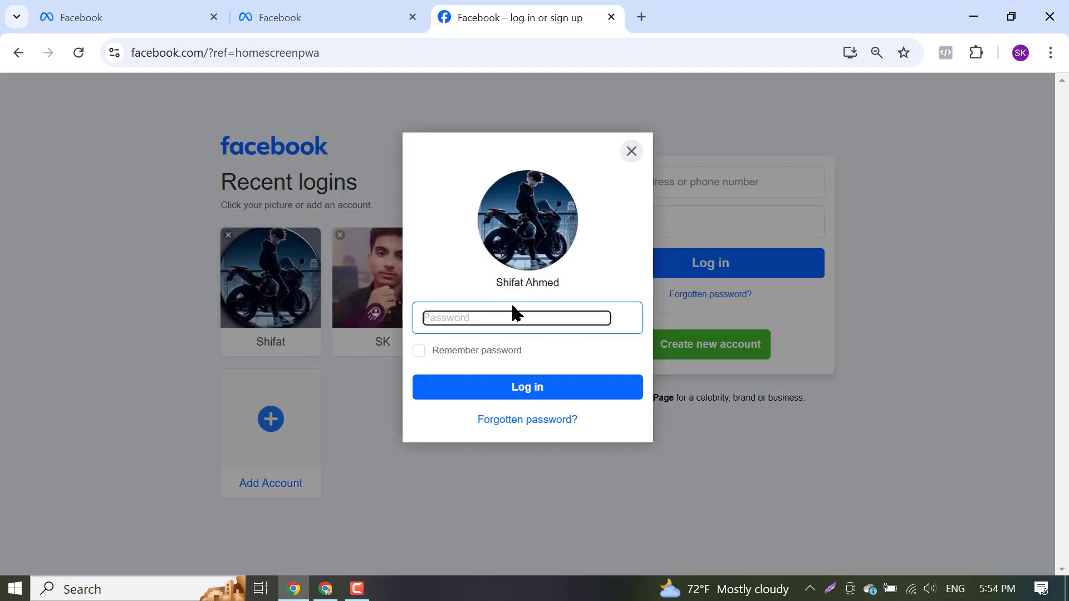
Enter the account password for the chosen profile and log in to Facebook
{"action": "type", "text": "••"}
{"action": "key", "text": "BackSpace"}
{"action": "key", "text": "BackSpace"}
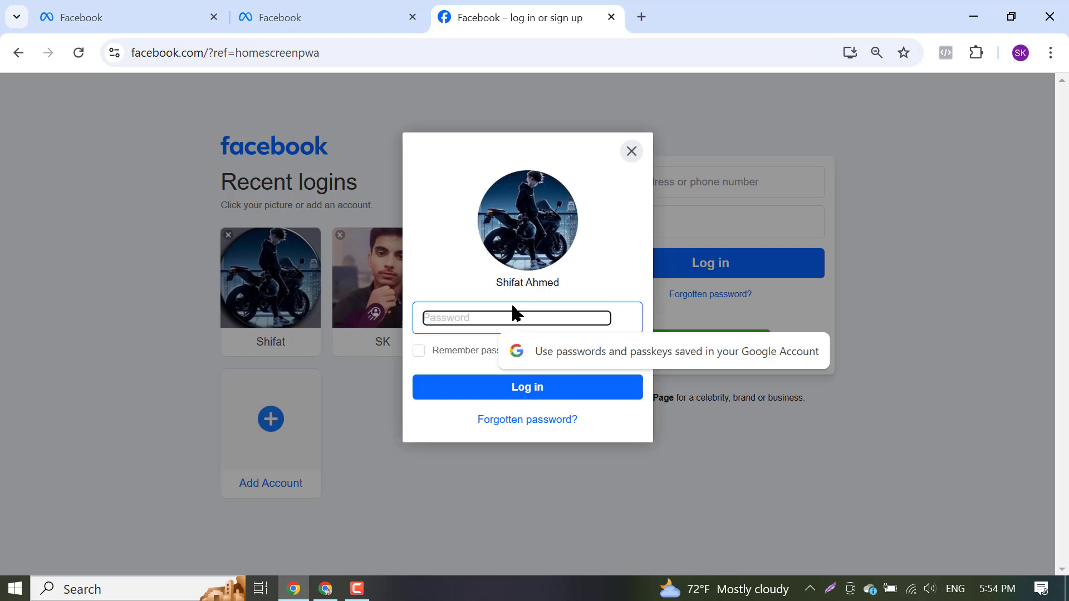
{"action": "type", "text": "••••••"}
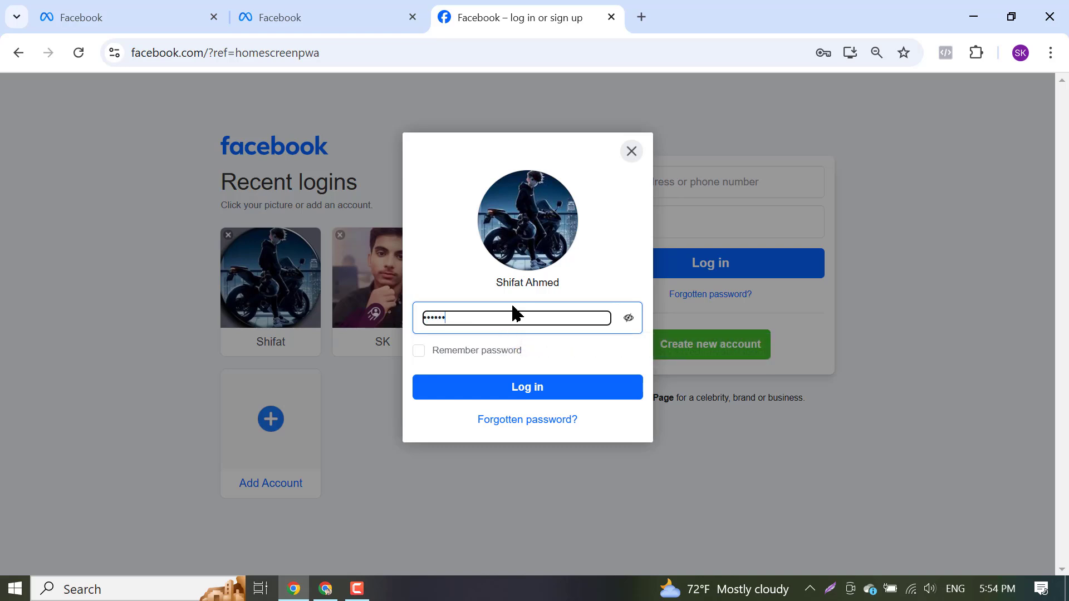
{"action": "key", "text": "Return"}
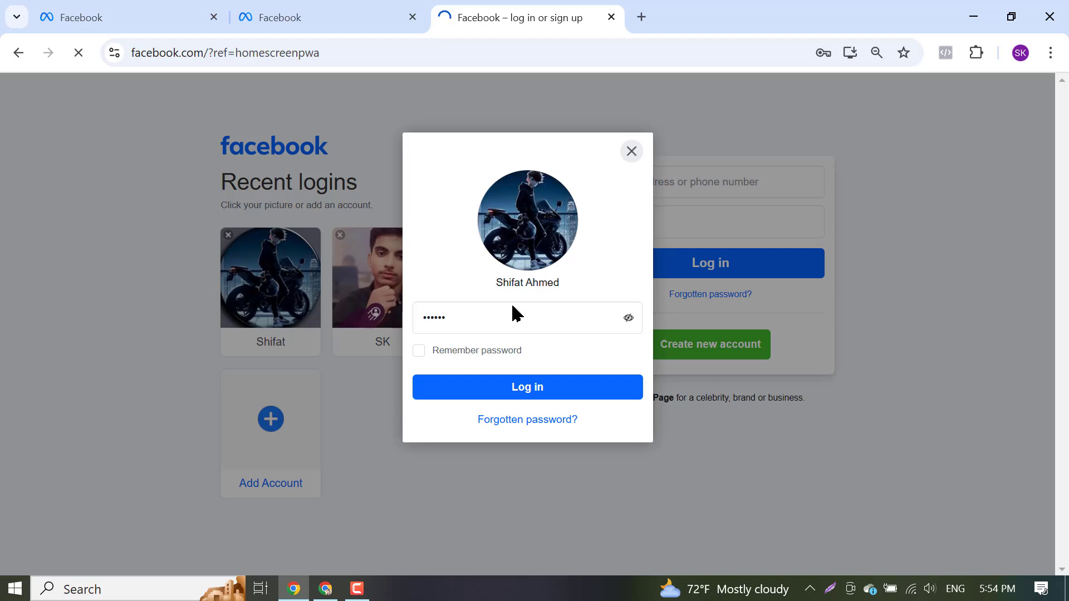
{"action": "left_click", "coordinate": [109, 8]}
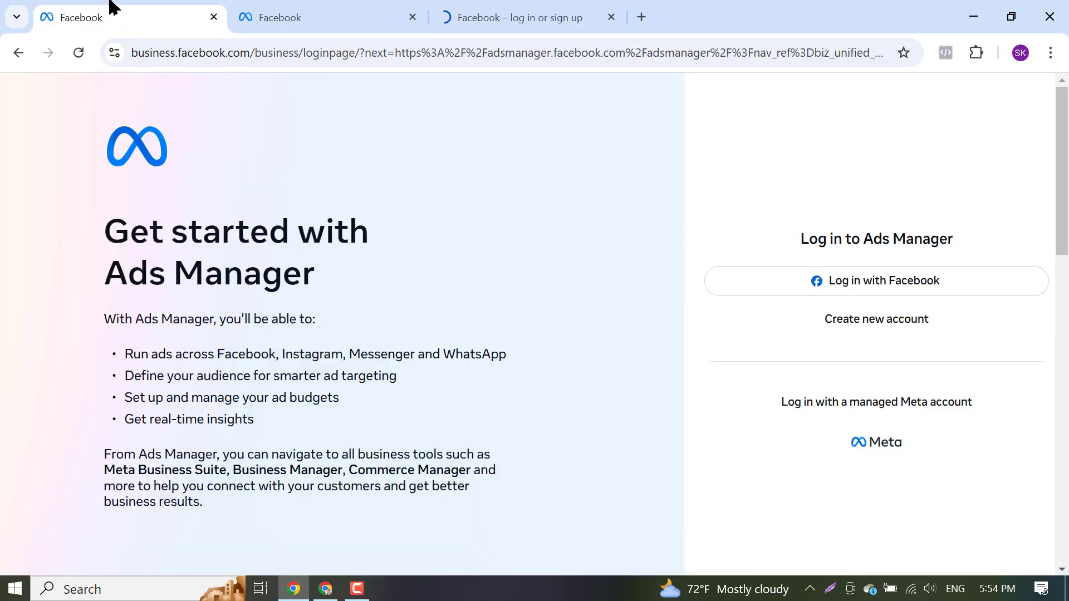
{"action": "left_click", "coordinate": [528, 7]}
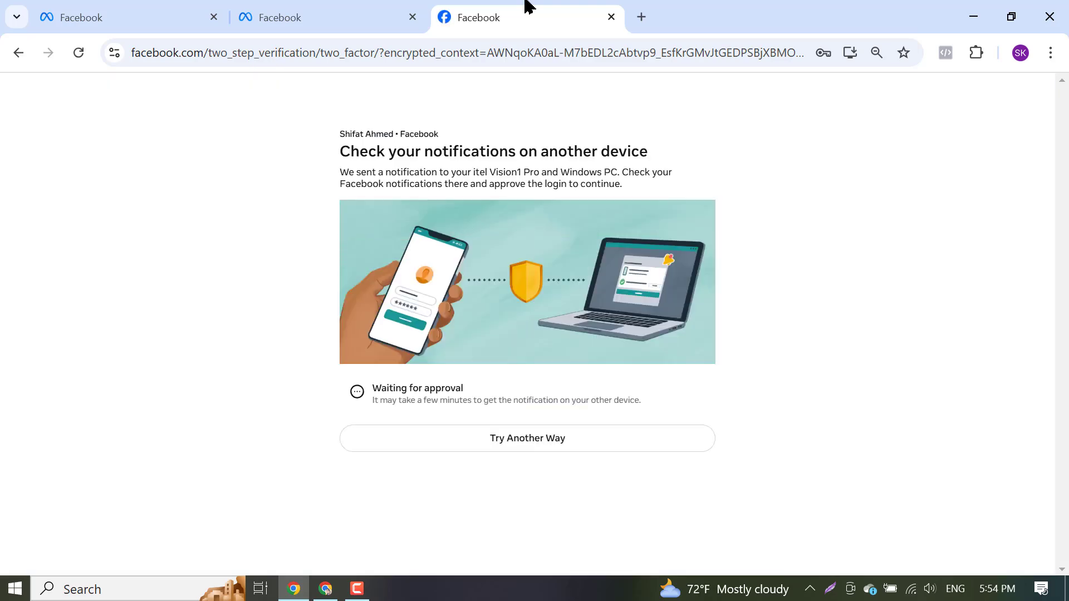
{"action": "left_click", "coordinate": [195, 8]}
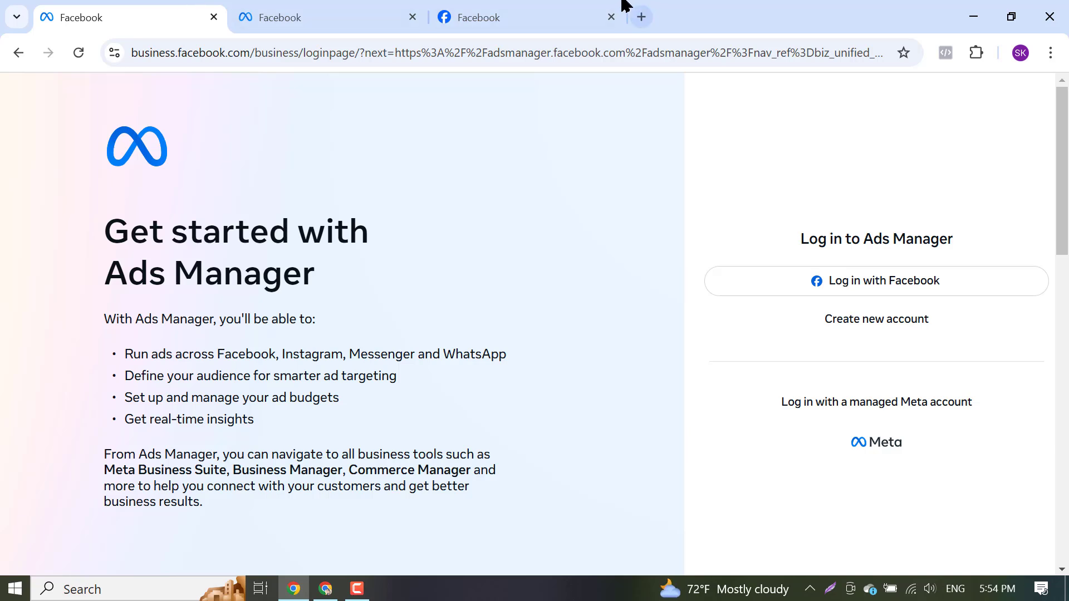
{"action": "left_click", "coordinate": [580, 8]}
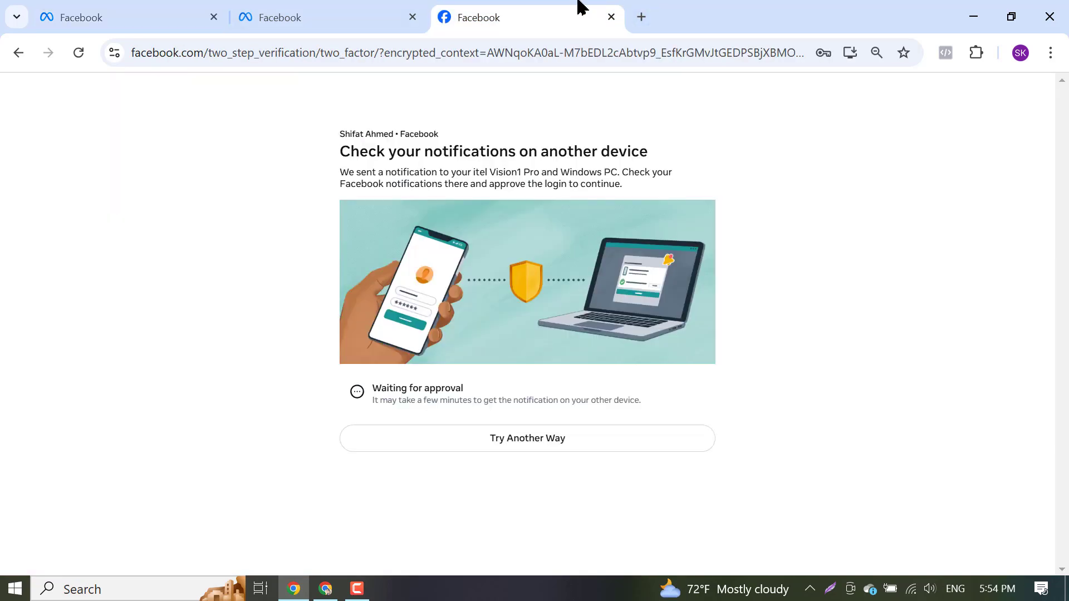
Check the available ways to confirm the login and return to the notification approval page
{"action": "left_click", "coordinate": [539, 445]}
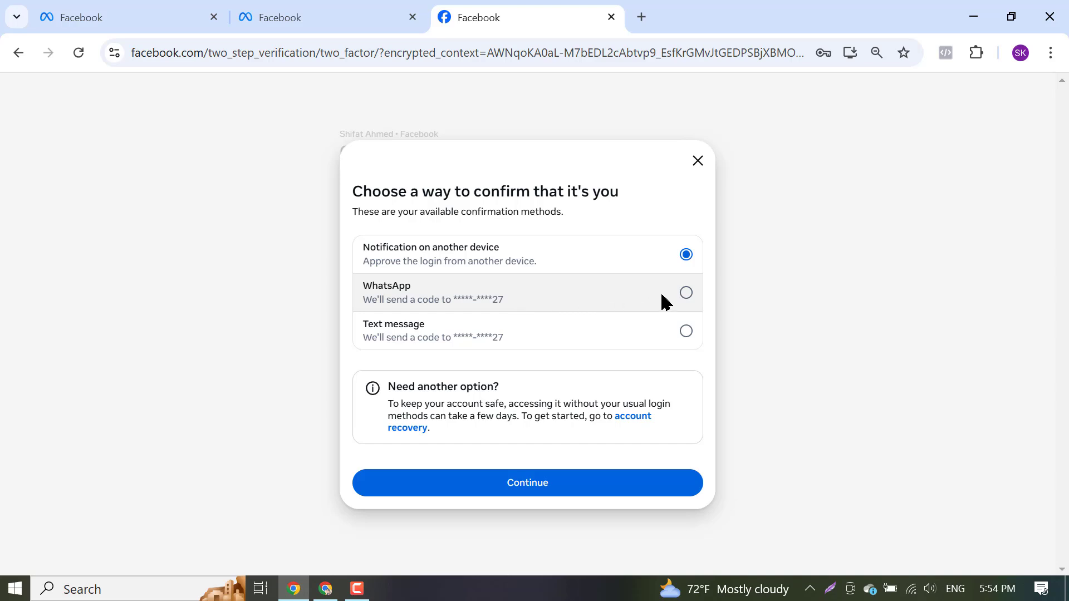
{"action": "left_click", "coordinate": [588, 485]}
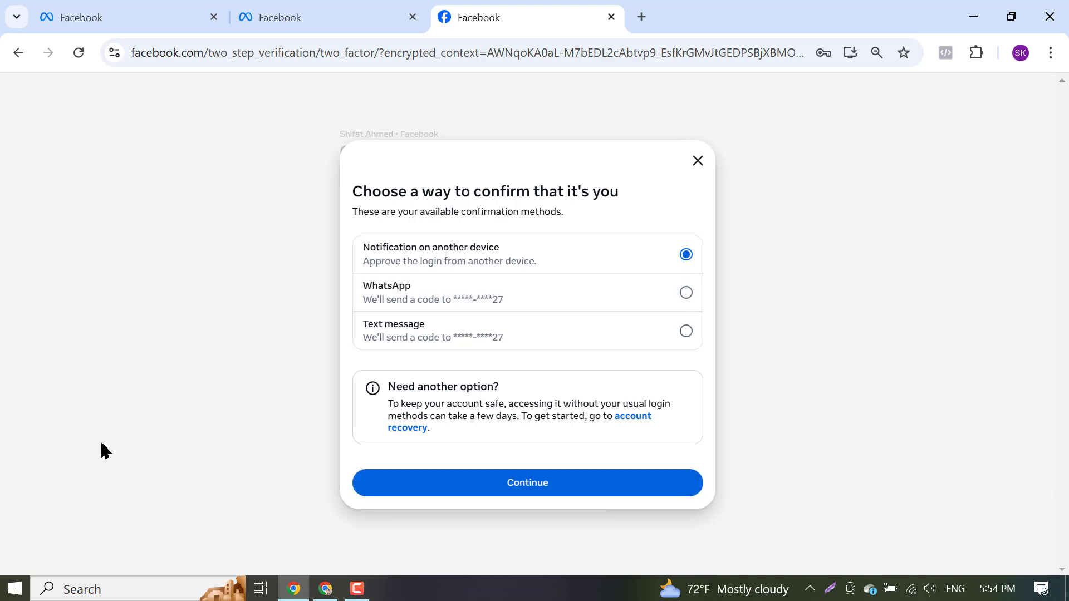
{"action": "left_click", "coordinate": [697, 162]}
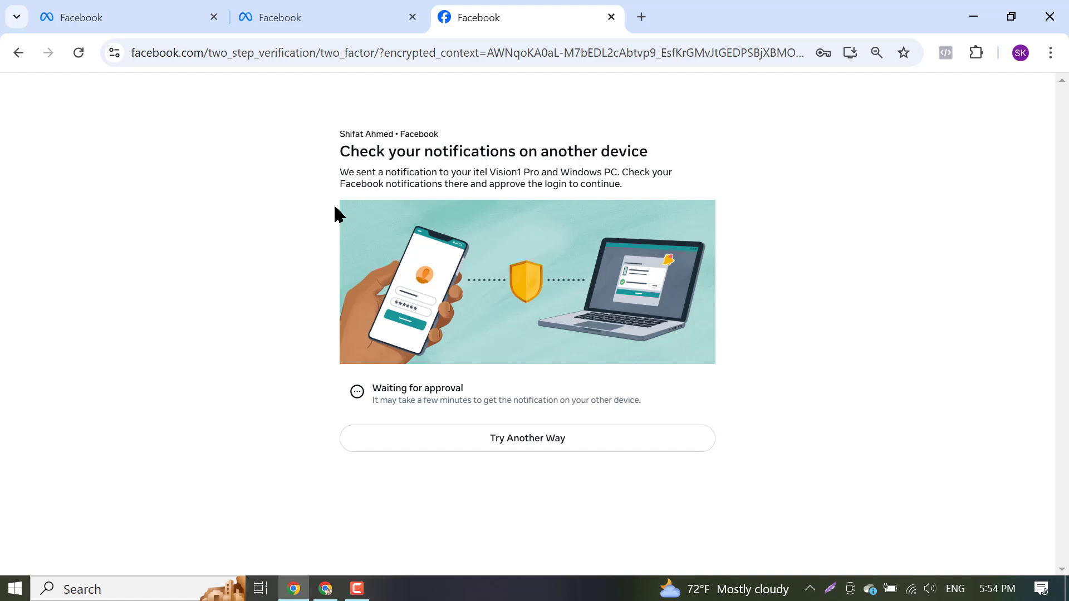
Reload the login approval page and choose to always confirm it's me instead of trusting this device
{"action": "left_click", "coordinate": [78, 54]}
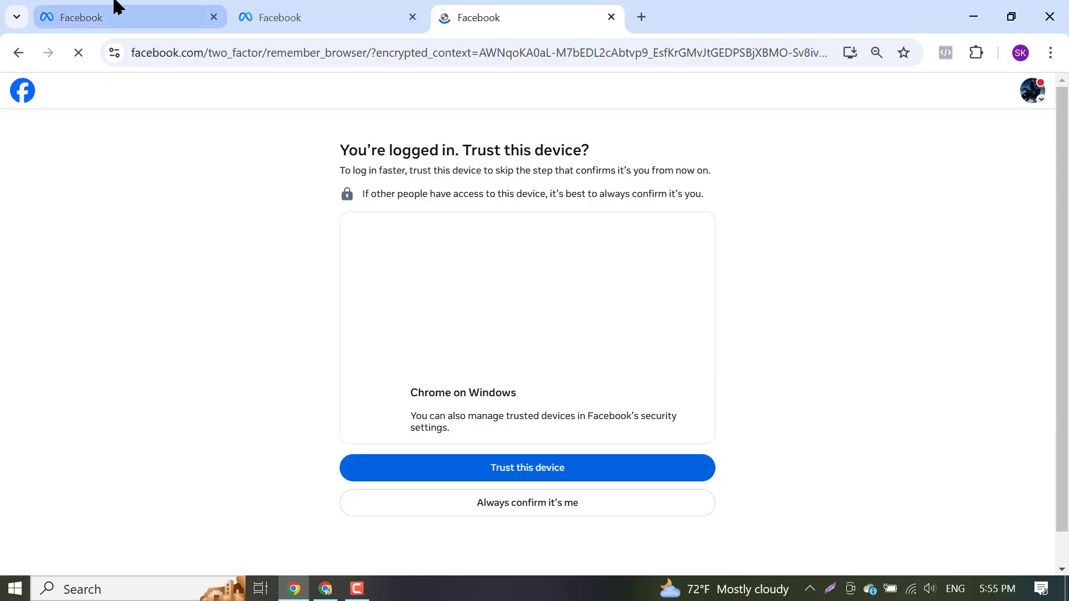
{"action": "left_click", "coordinate": [117, 5]}
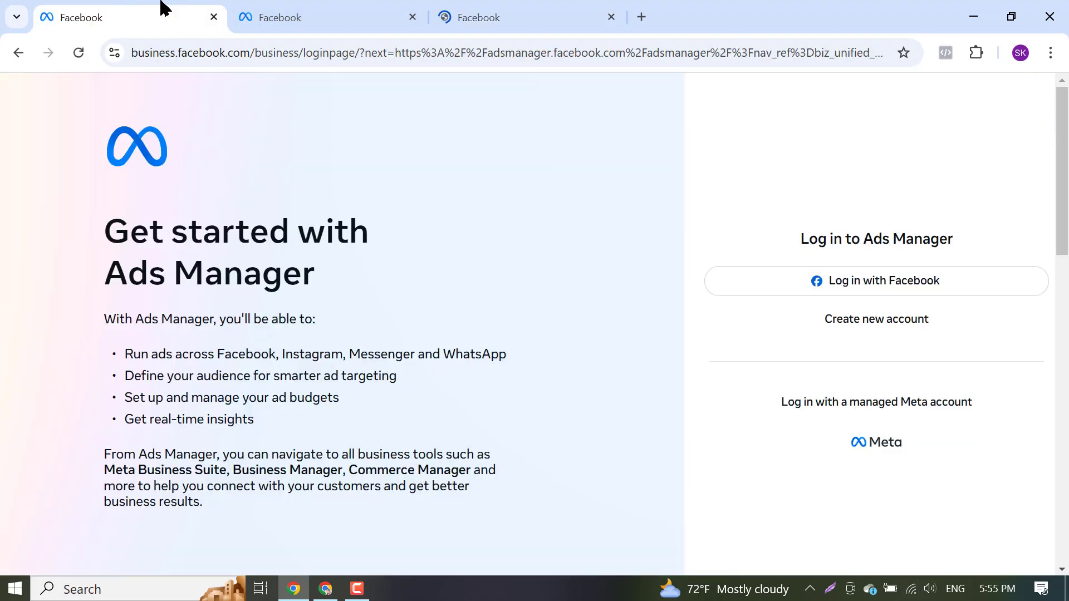
{"action": "left_click", "coordinate": [532, 6]}
{"action": "left_click", "coordinate": [540, 503]}
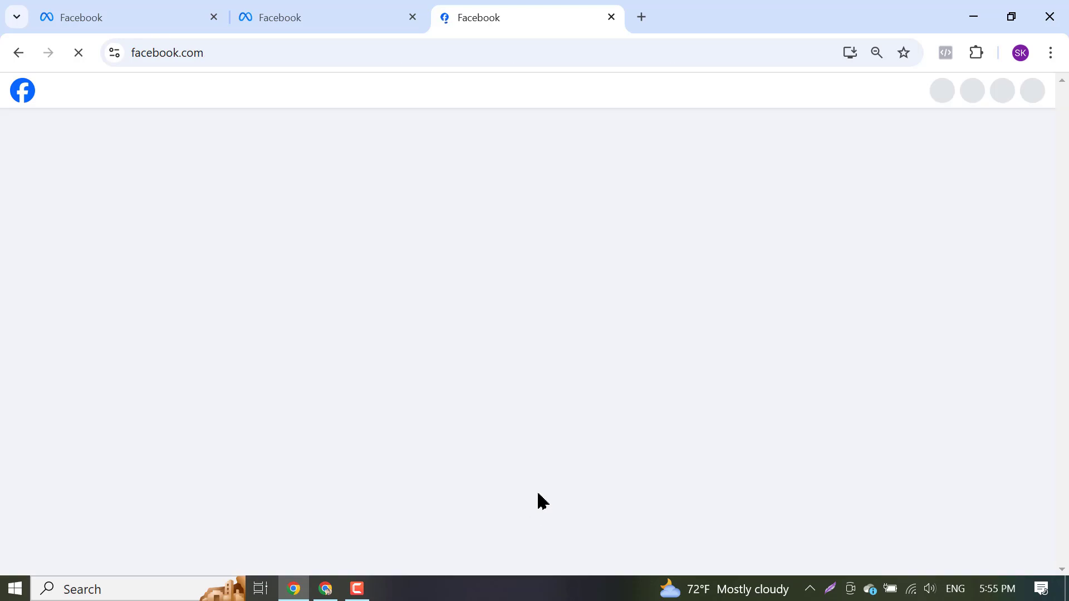
Return to the Facebook home page and switch to the Digital Marketing Agency profile
{"action": "left_click", "coordinate": [303, 8]}
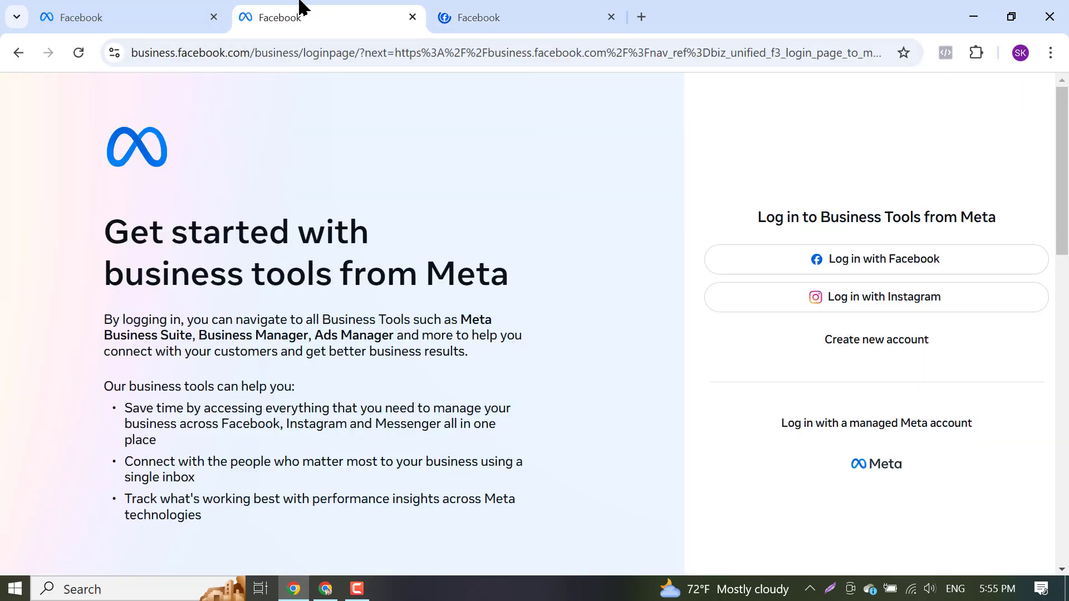
{"action": "left_click", "coordinate": [155, 7]}
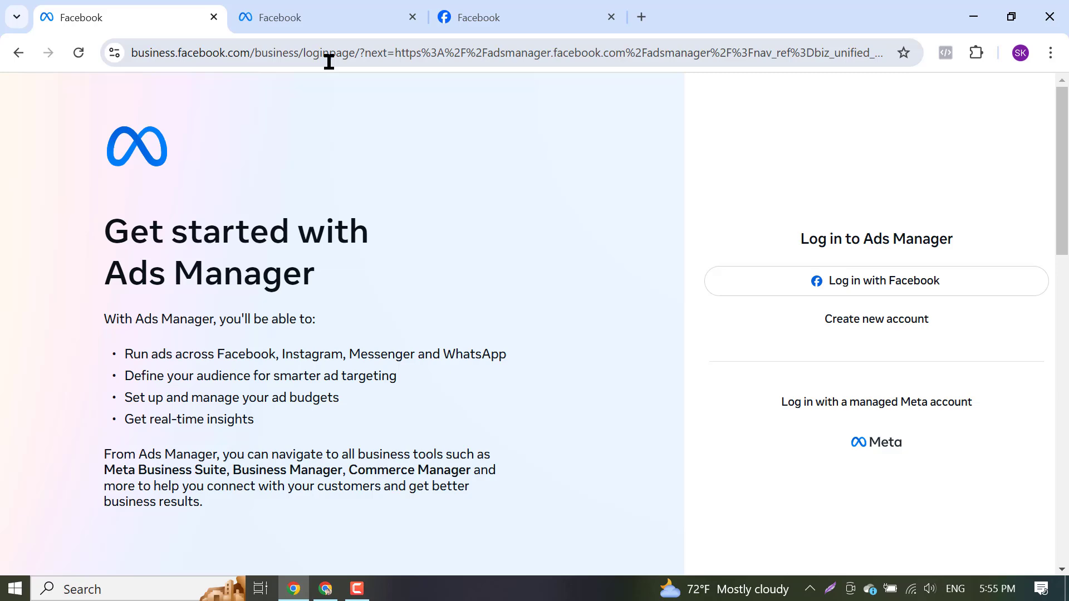
{"action": "left_click", "coordinate": [484, 10]}
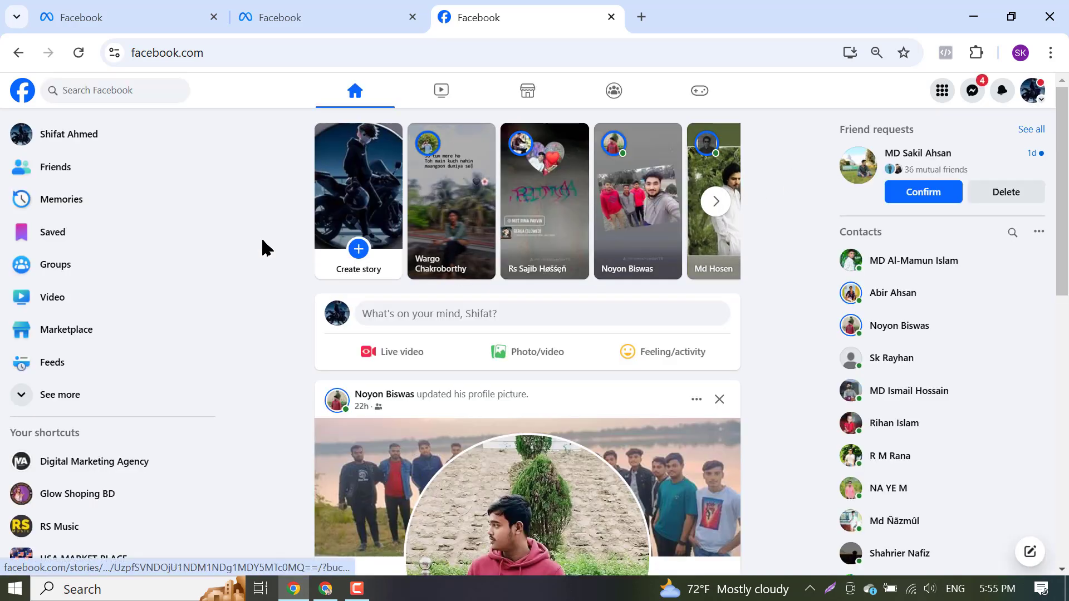
{"action": "left_click", "coordinate": [1035, 92]}
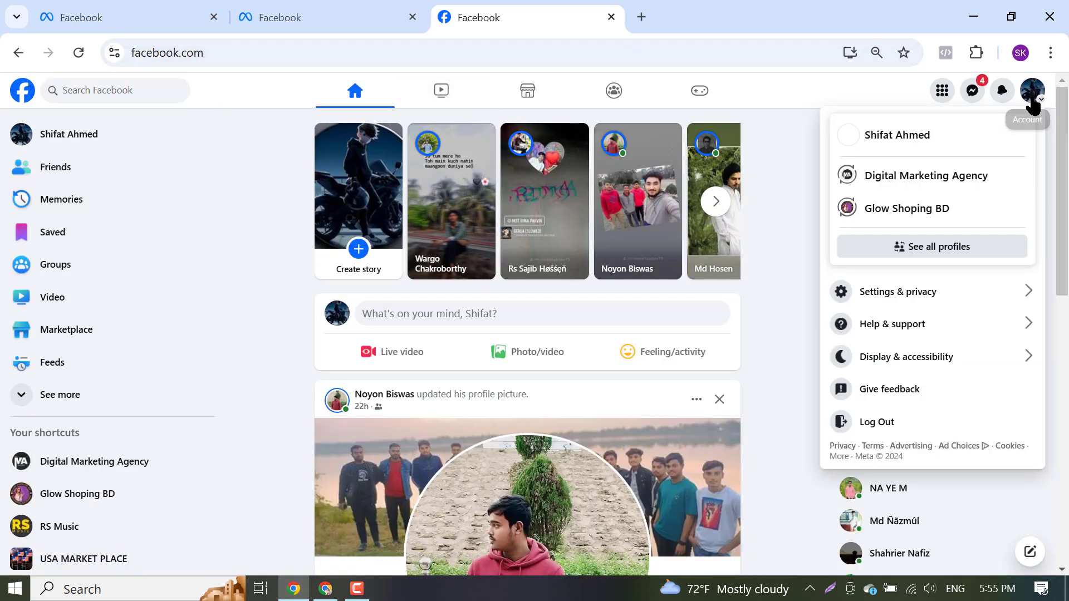
{"action": "left_click", "coordinate": [905, 187]}
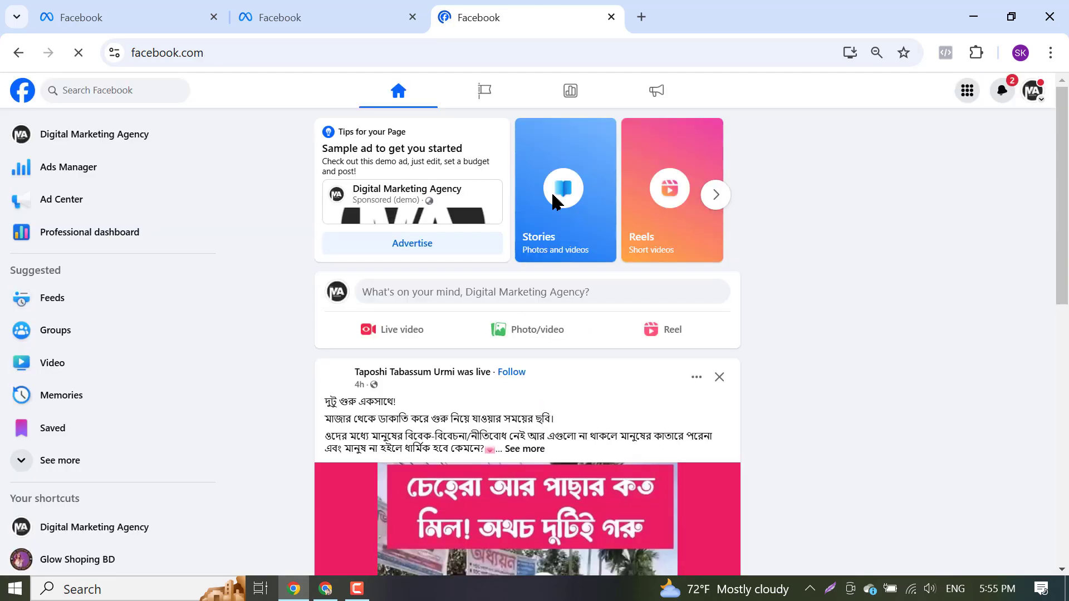
Reload the Ads Manager login page and close both Meta business login tabs
{"action": "left_click", "coordinate": [354, 7]}
{"action": "left_click", "coordinate": [132, 7]}
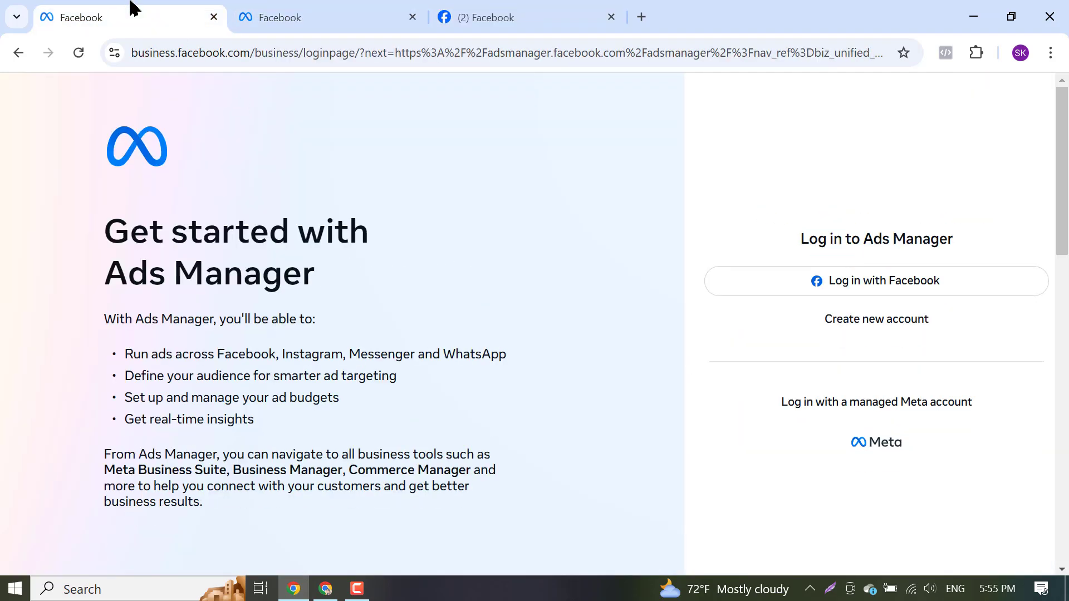
{"action": "left_click", "coordinate": [78, 52]}
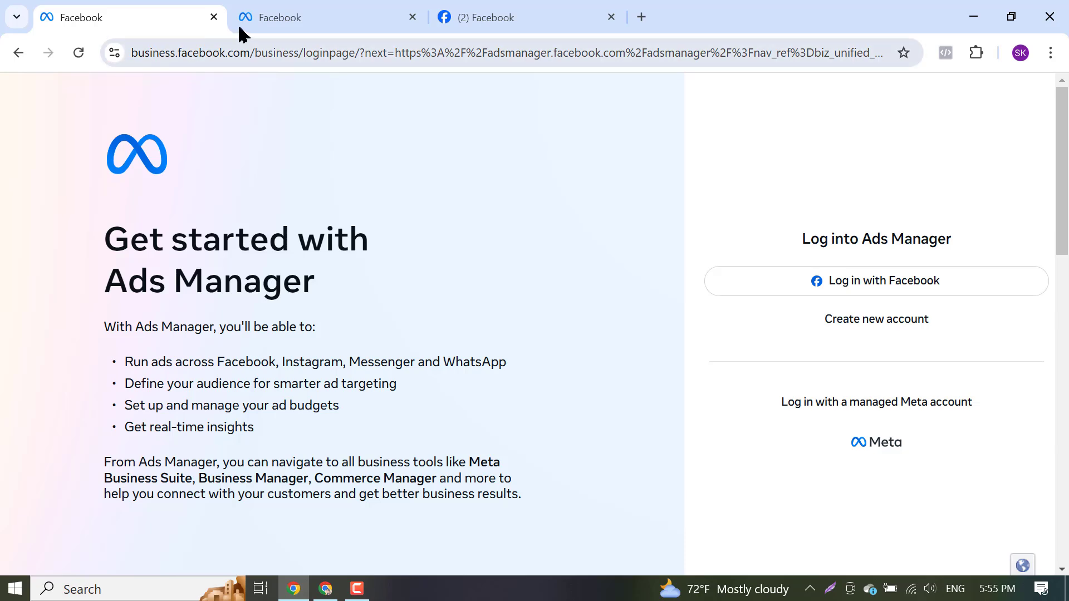
{"action": "left_click", "coordinate": [214, 18]}
{"action": "left_click", "coordinate": [214, 17]}
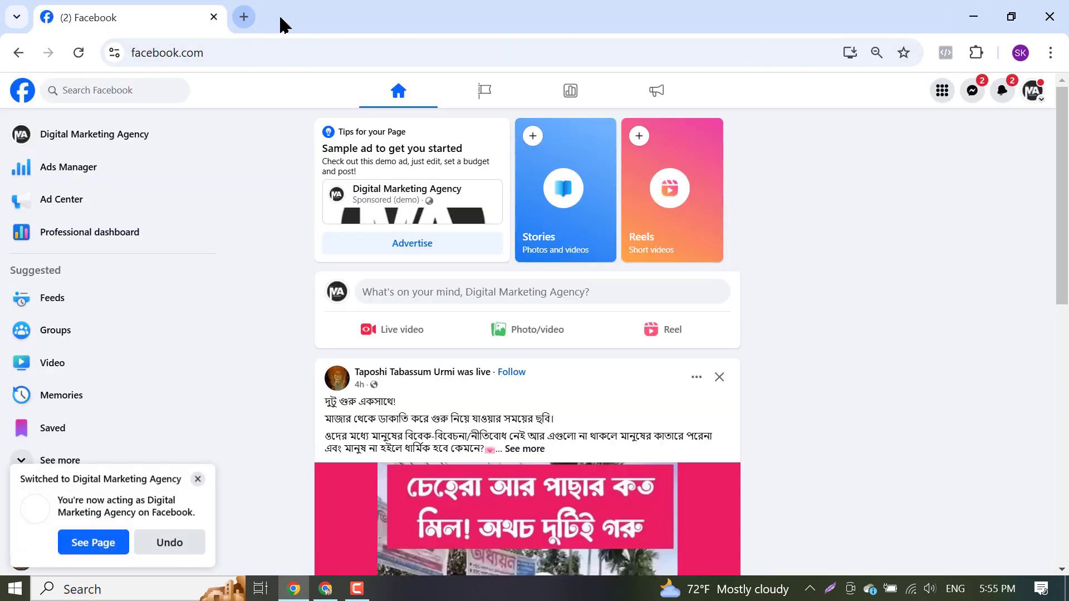
Open adsmanager.facebook.com in a new tab
{"action": "left_click", "coordinate": [245, 16]}
{"action": "type", "text": "adsmanager.facebook.com"}
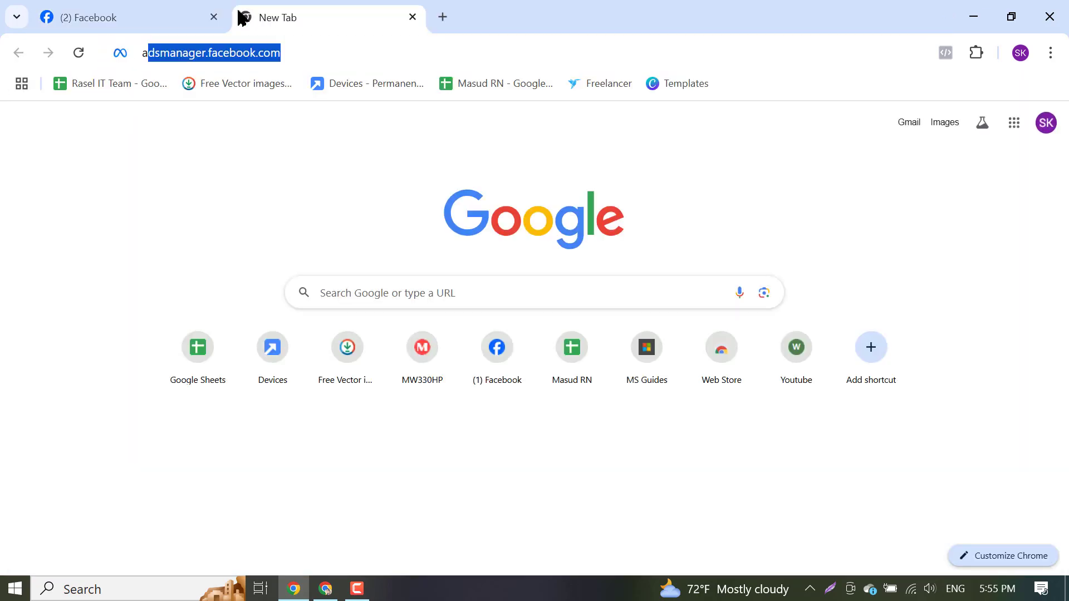
{"action": "key", "text": "Right"}
{"action": "key", "text": "Return"}
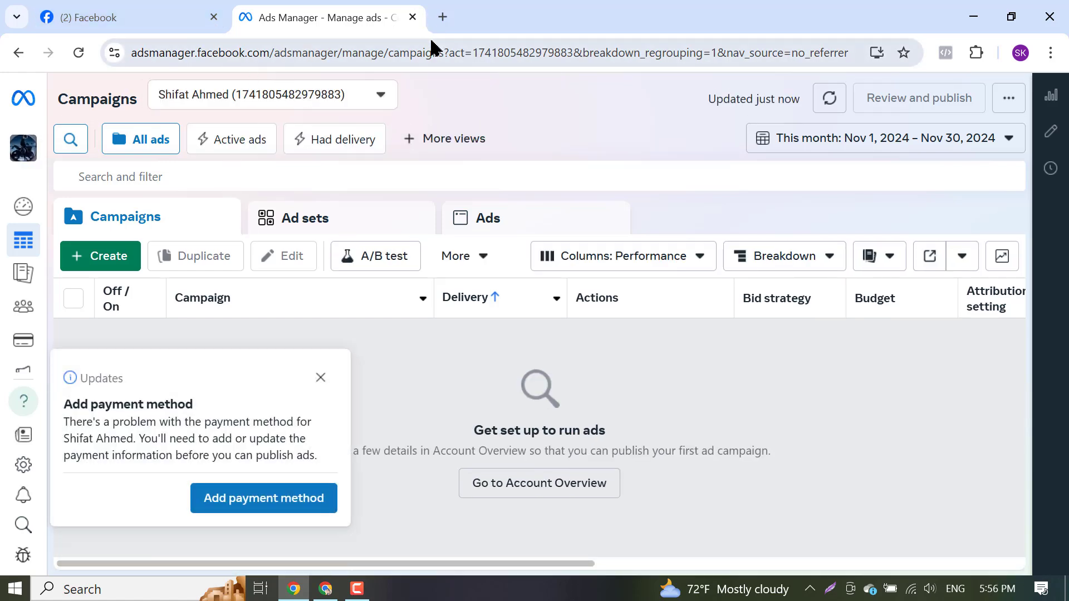
{"action": "key", "text": "ctrl+shift+n"}
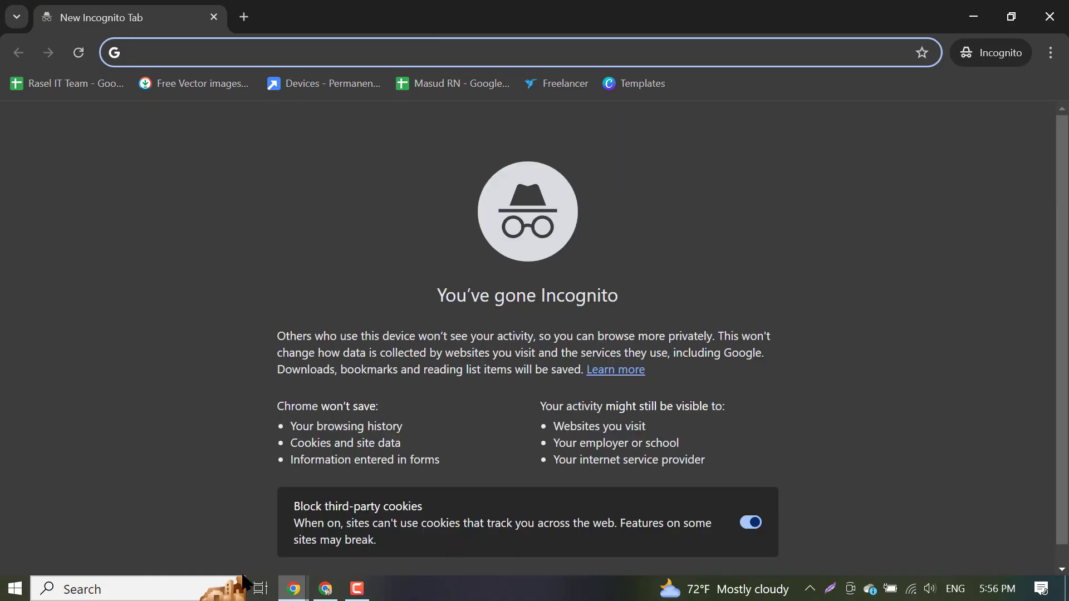
{"action": "left_click", "coordinate": [305, 596]}
{"action": "left_click", "coordinate": [205, 538]}
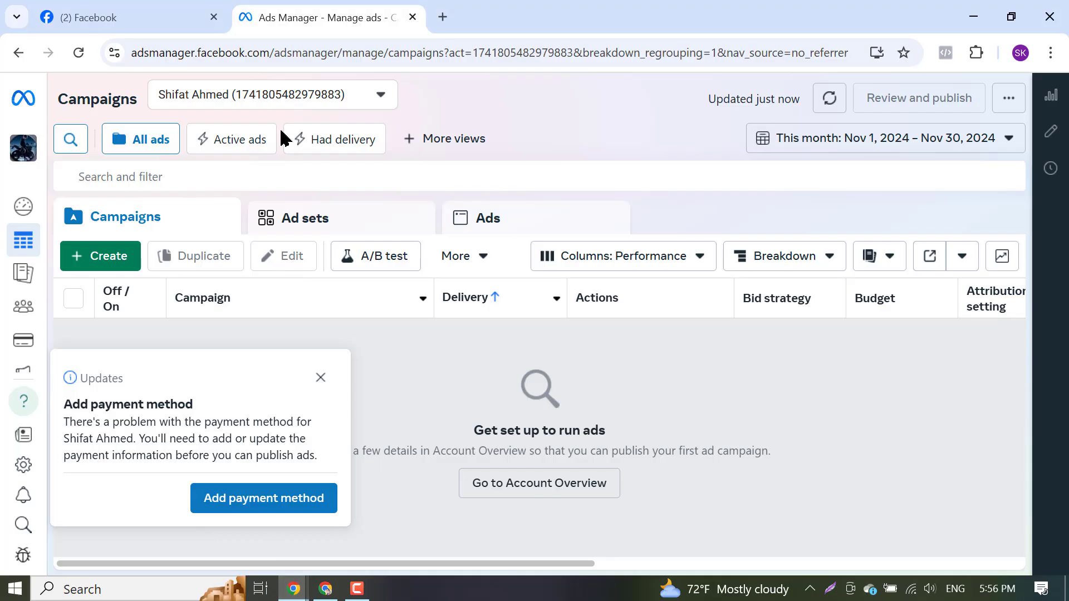
{"action": "left_click_drag", "start_coordinate": [276, 54], "coordinate": [3, 49]}
{"action": "key", "text": "ctrl+c"}
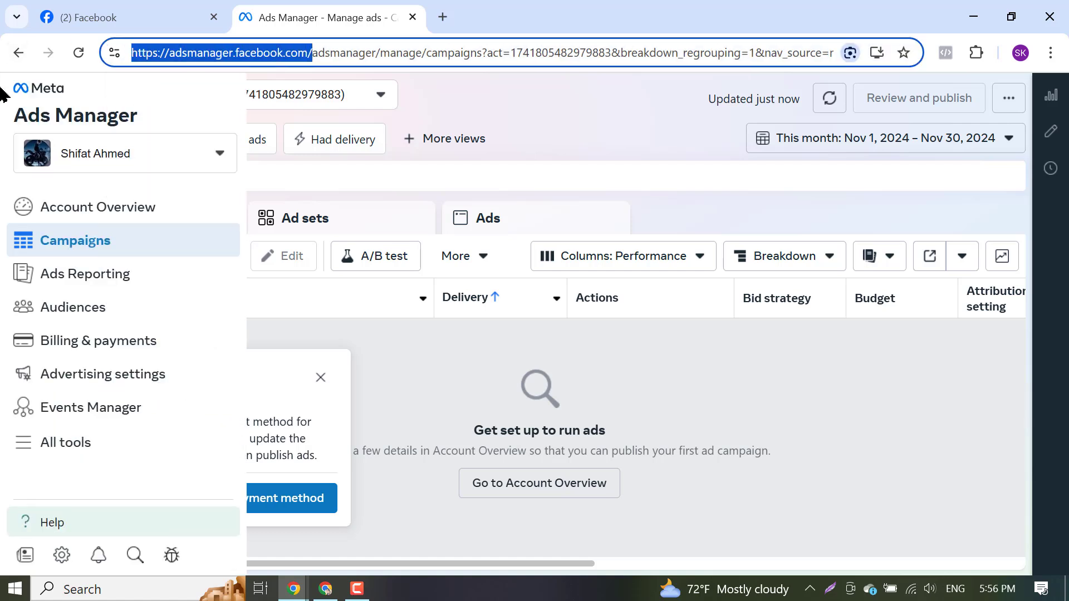
{"action": "mouse_move", "coordinate": [294, 589]}
{"action": "left_click", "coordinate": [363, 520]}
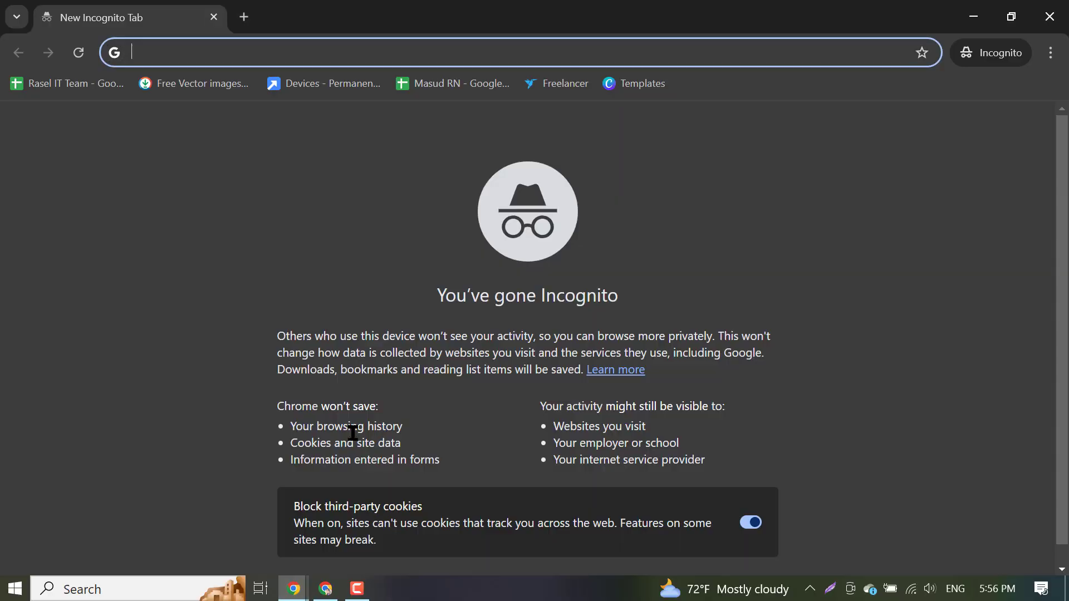
{"action": "key", "text": "ctrl+v"}
{"action": "key", "text": "Return"}
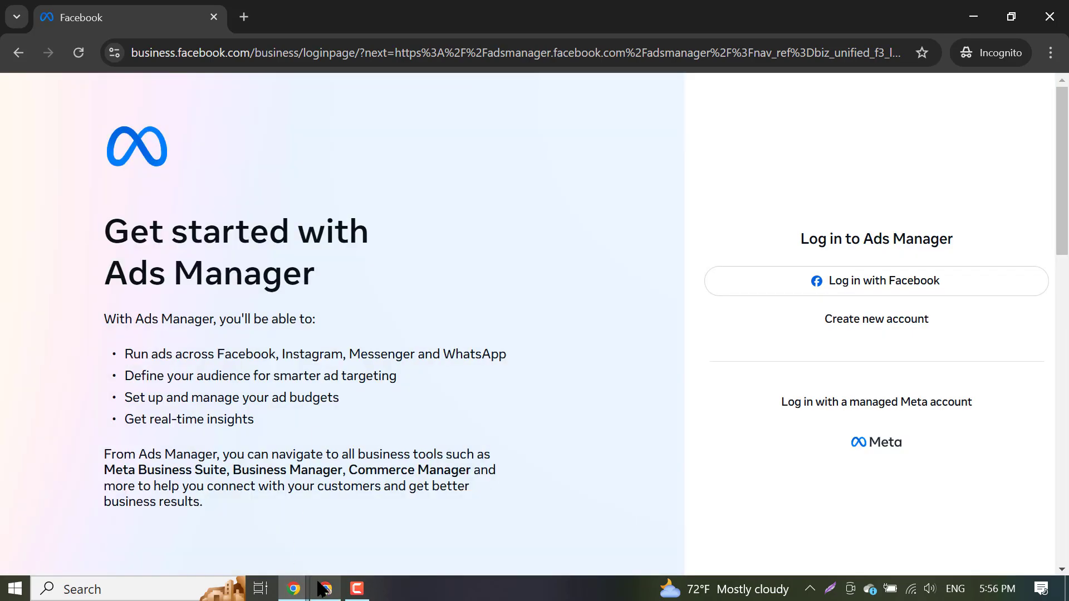
Return to the logged-in Ads Manager window, dismiss the Add payment method notice and close the Facebook tab
{"action": "left_click", "coordinate": [294, 589]}
{"action": "left_click", "coordinate": [235, 535]}
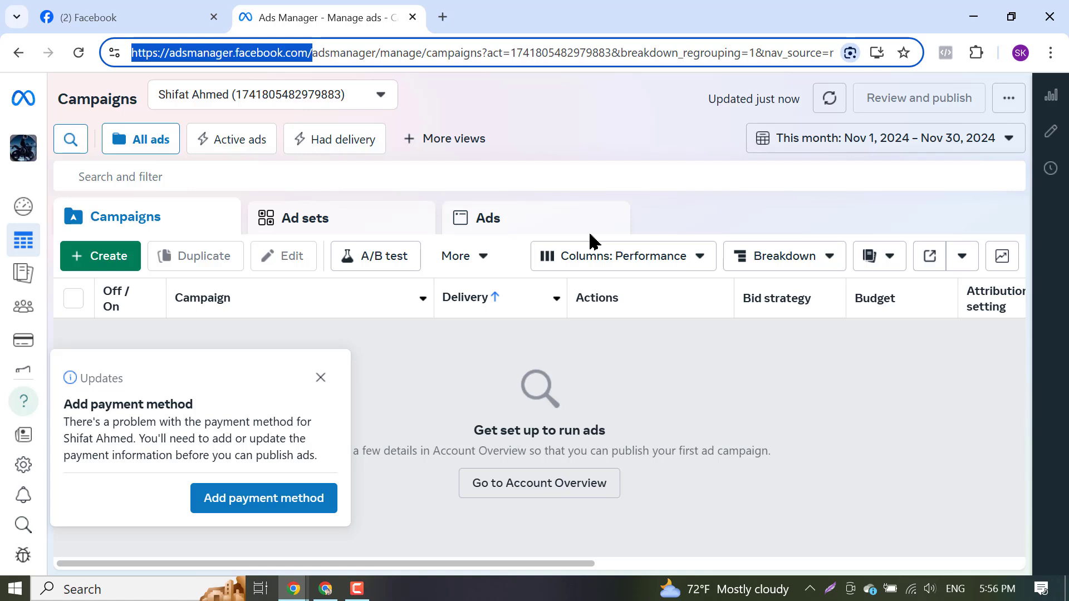
{"action": "left_click", "coordinate": [321, 378]}
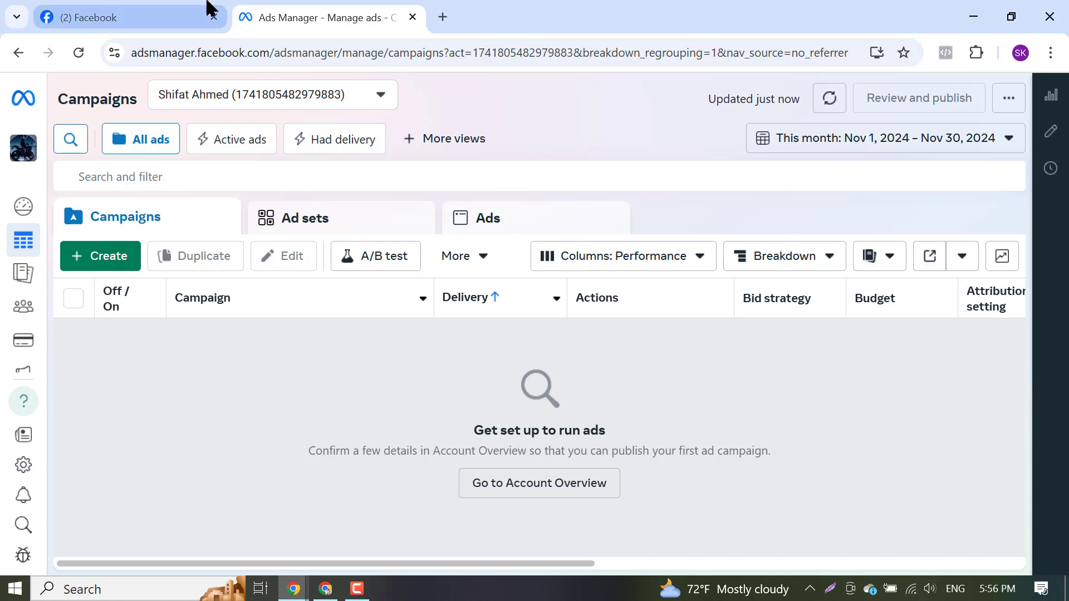
{"action": "left_click", "coordinate": [214, 17]}
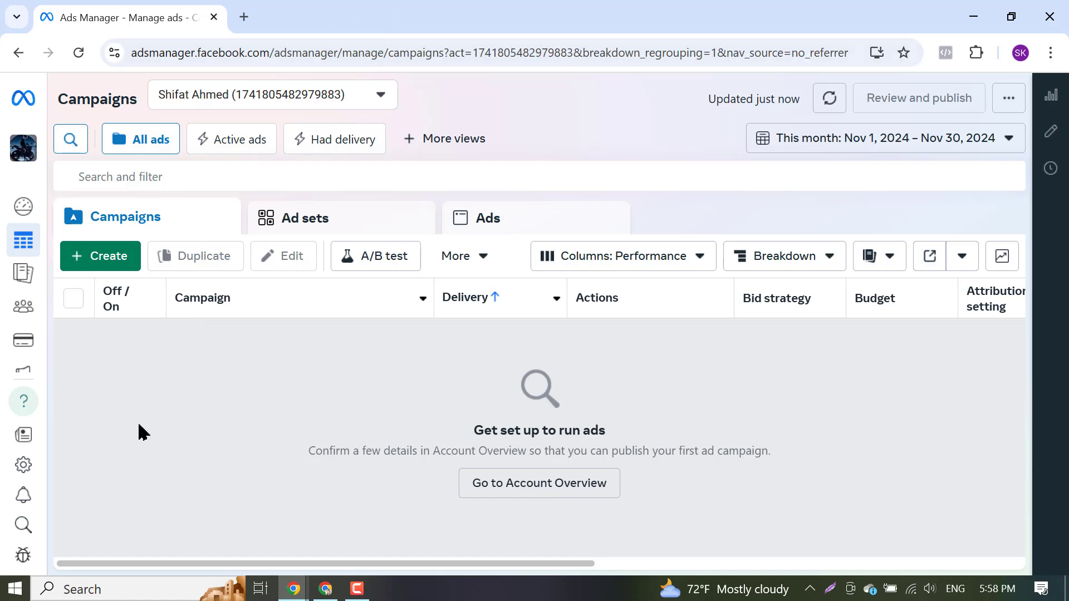
Open the ad account settings, load Payment settings in a separate tab and return to the Ads Manager tab
{"action": "mouse_move", "coordinate": [3, 443]}
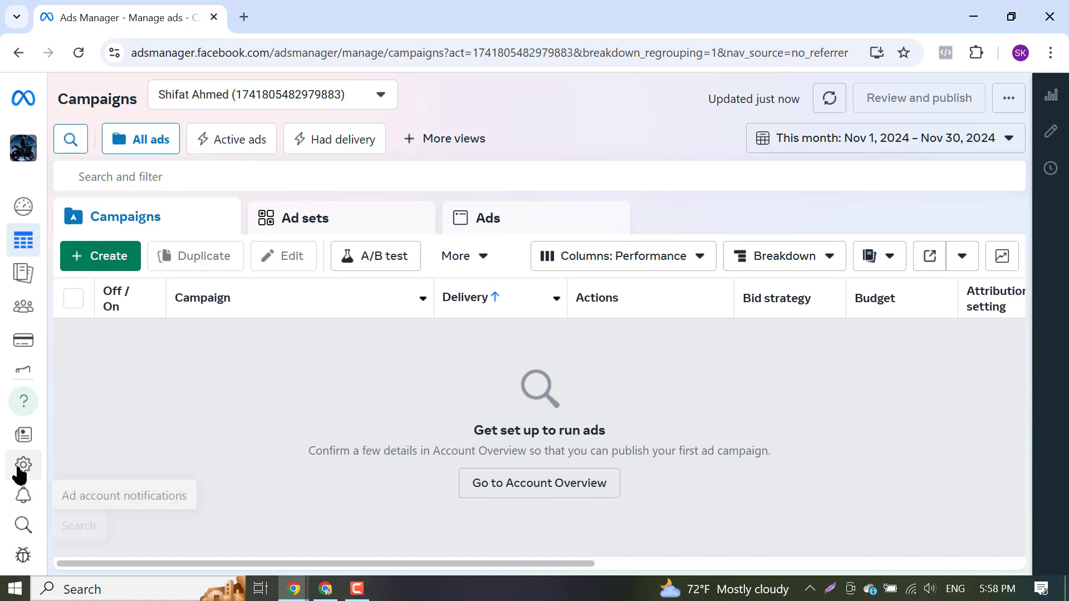
{"action": "left_click", "coordinate": [20, 465]}
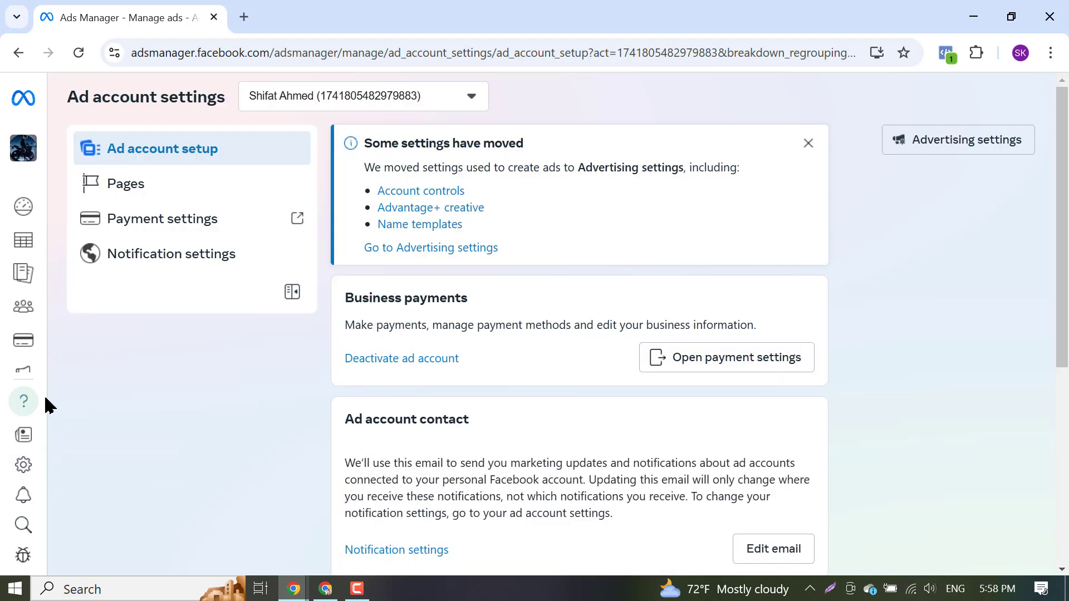
{"action": "left_click", "coordinate": [205, 223]}
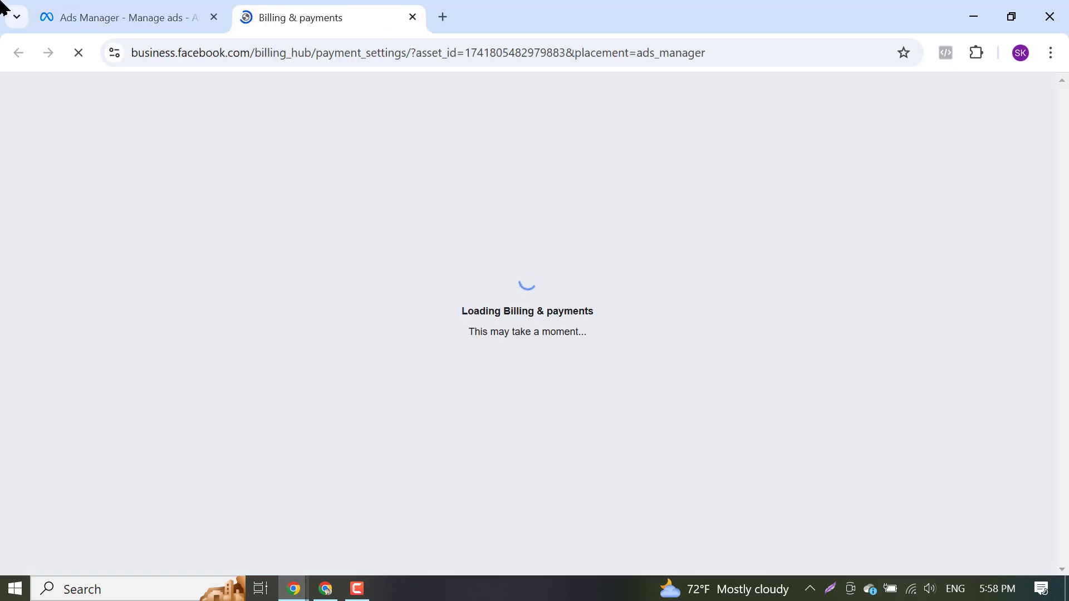
{"action": "left_click", "coordinate": [64, 11]}
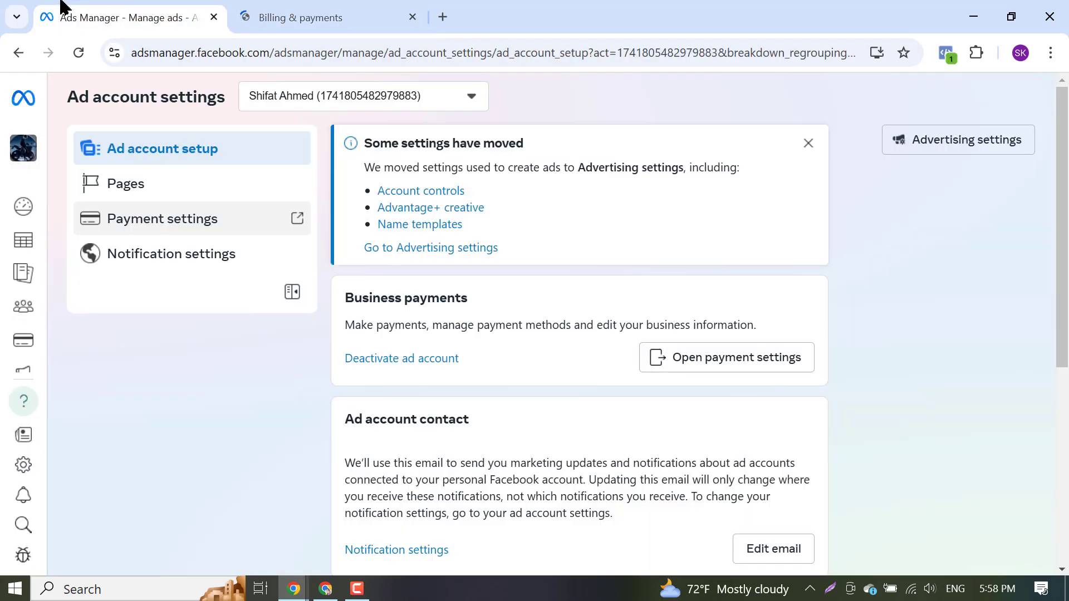
Load Billing & payments in a separate tab, then review the Payment settings page and dismiss its billing tour offer
{"action": "mouse_move", "coordinate": [24, 178]}
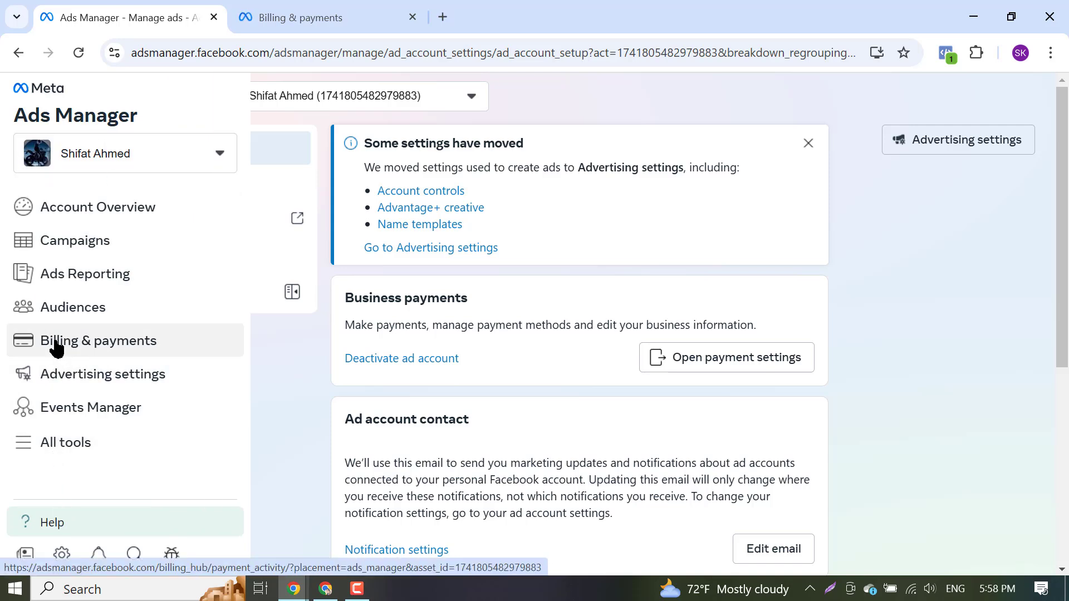
{"action": "right_click", "coordinate": [115, 350]}
{"action": "left_click", "coordinate": [184, 365]}
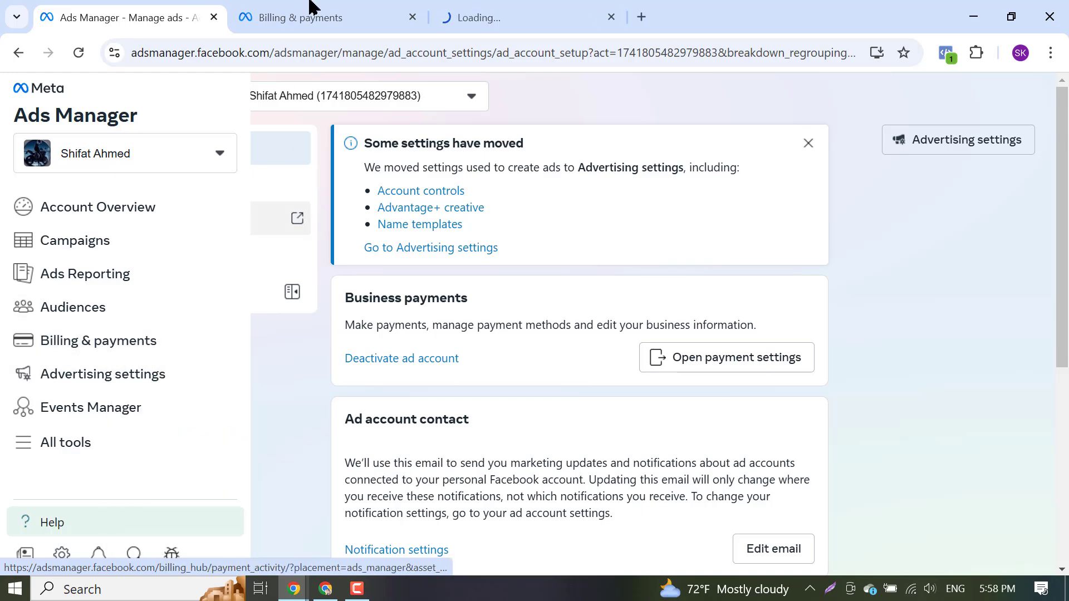
{"action": "left_click", "coordinate": [310, 11]}
{"action": "scroll", "coordinate": [490, 373], "scroll_direction": "down", "scroll_amount": 3}
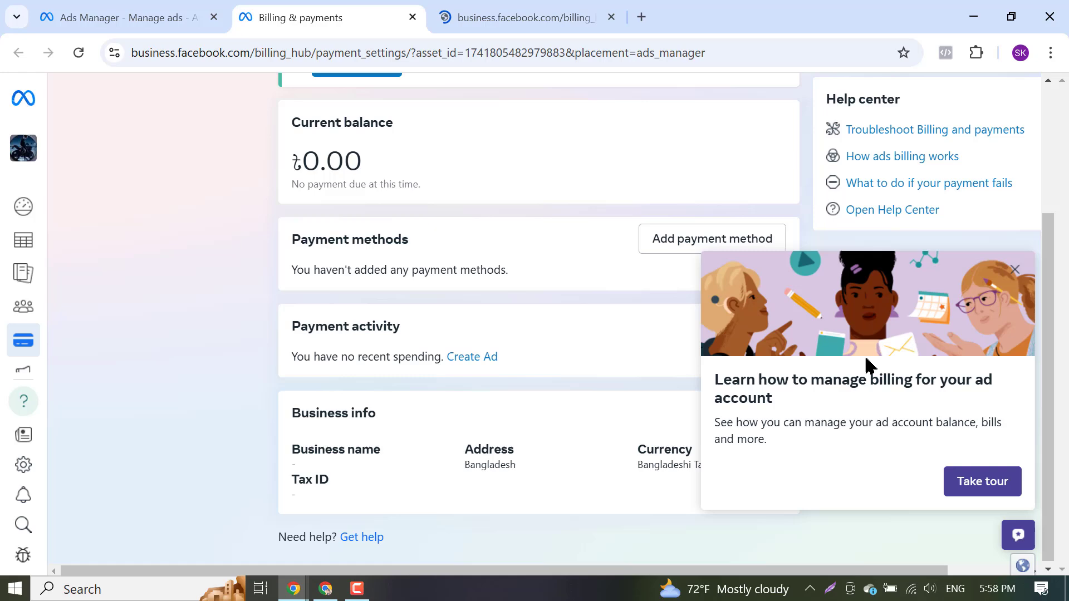
{"action": "left_click", "coordinate": [1014, 270]}
{"action": "scroll", "coordinate": [504, 358], "scroll_direction": "up", "scroll_amount": 3}
{"action": "scroll", "coordinate": [388, 299], "scroll_direction": "down", "scroll_amount": 3}
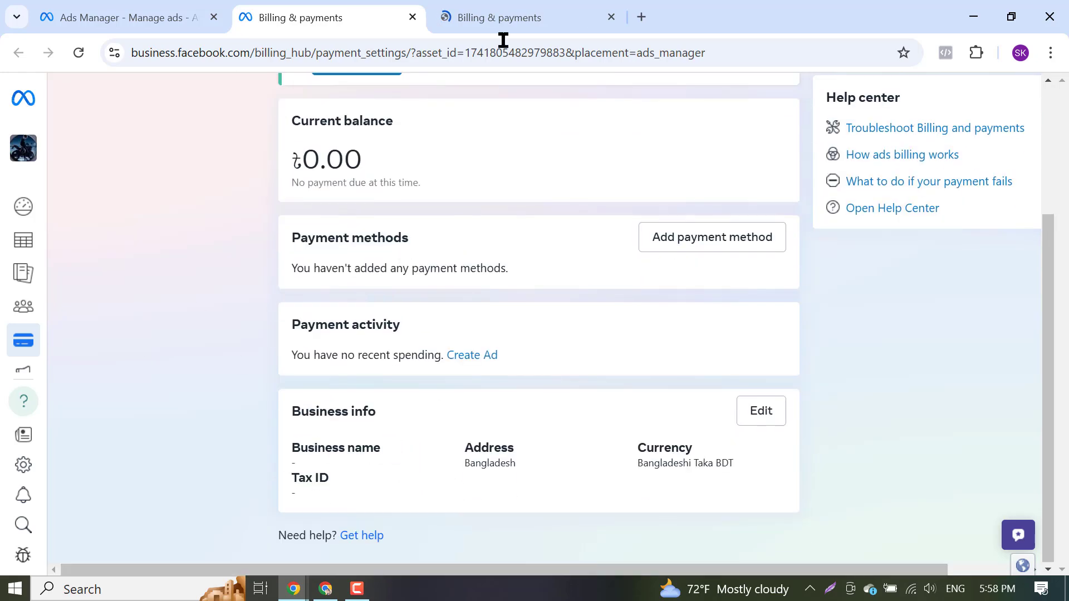
Check the Payment activity tab, then view the Add payment information form from Payment settings and close it unfilled
{"action": "left_click", "coordinate": [467, 11]}
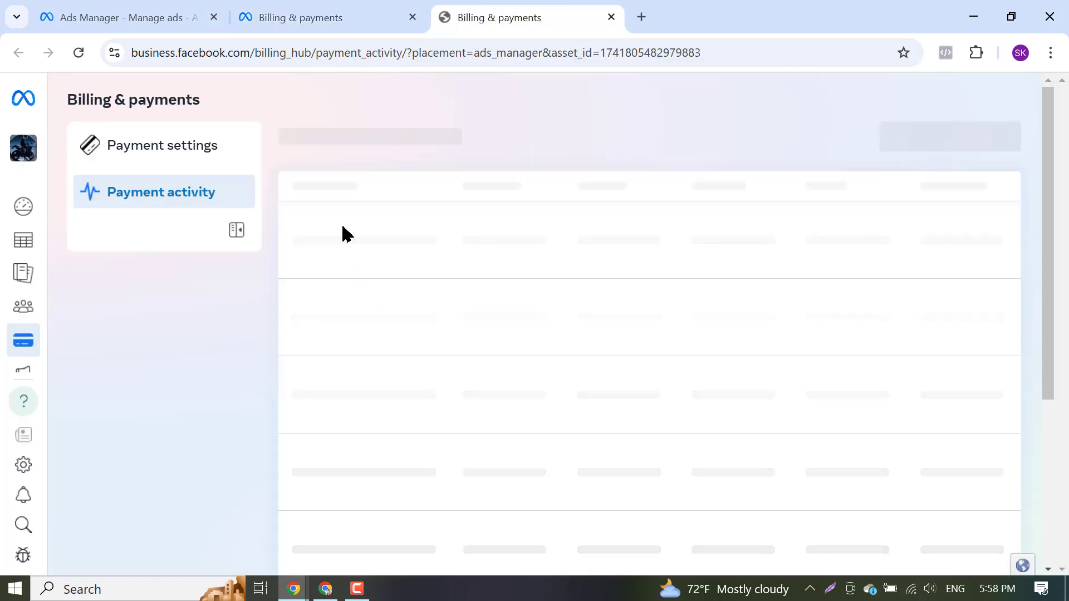
{"action": "left_click", "coordinate": [296, 7]}
{"action": "scroll", "coordinate": [275, 262], "scroll_direction": "up", "scroll_amount": 3}
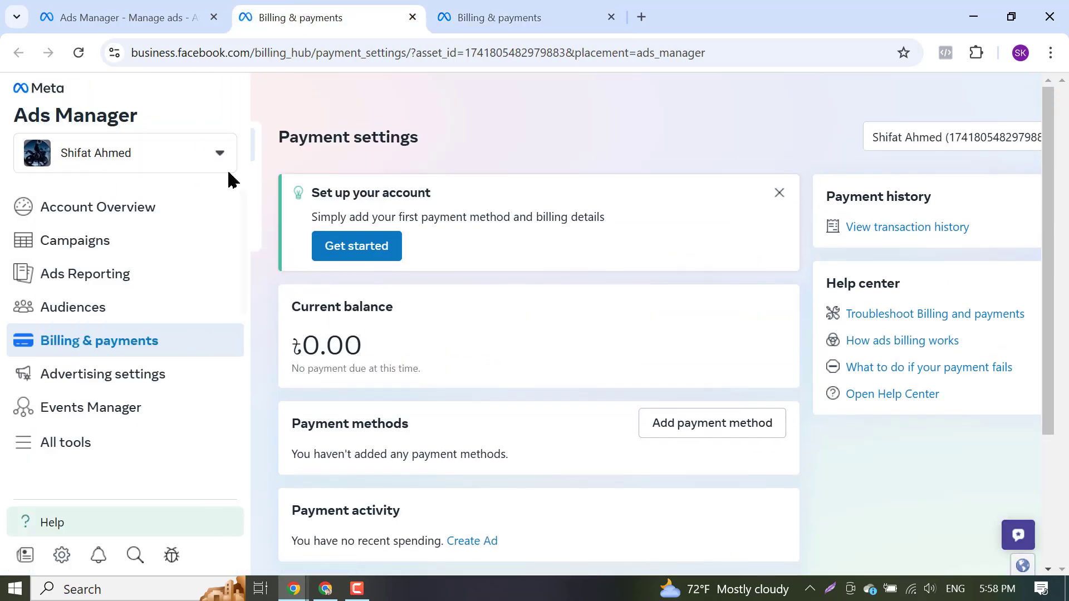
{"action": "scroll", "coordinate": [434, 353], "scroll_direction": "down", "scroll_amount": 3}
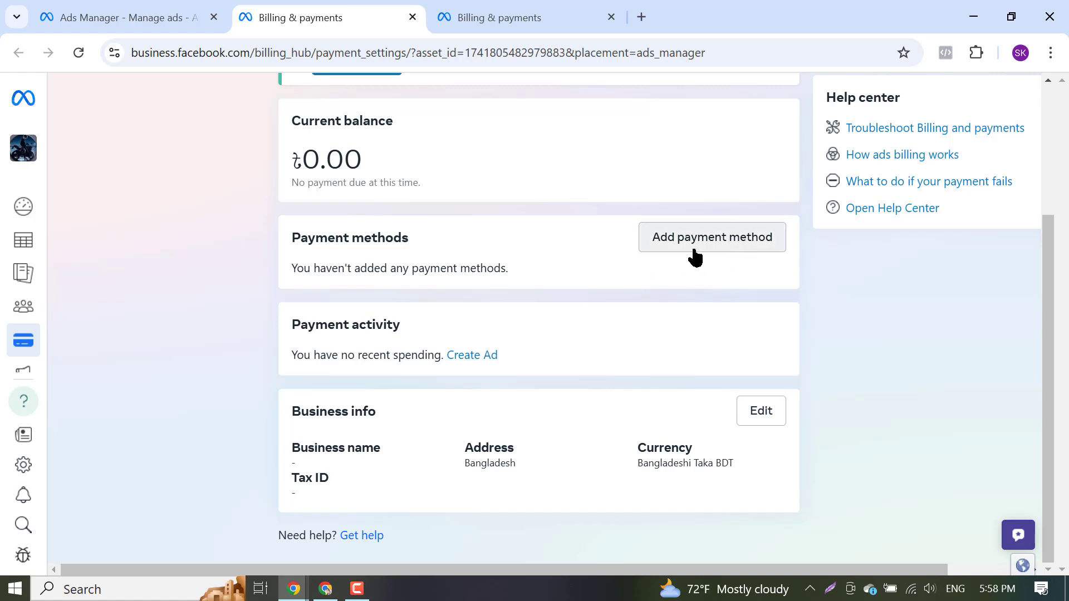
{"action": "left_click", "coordinate": [722, 243]}
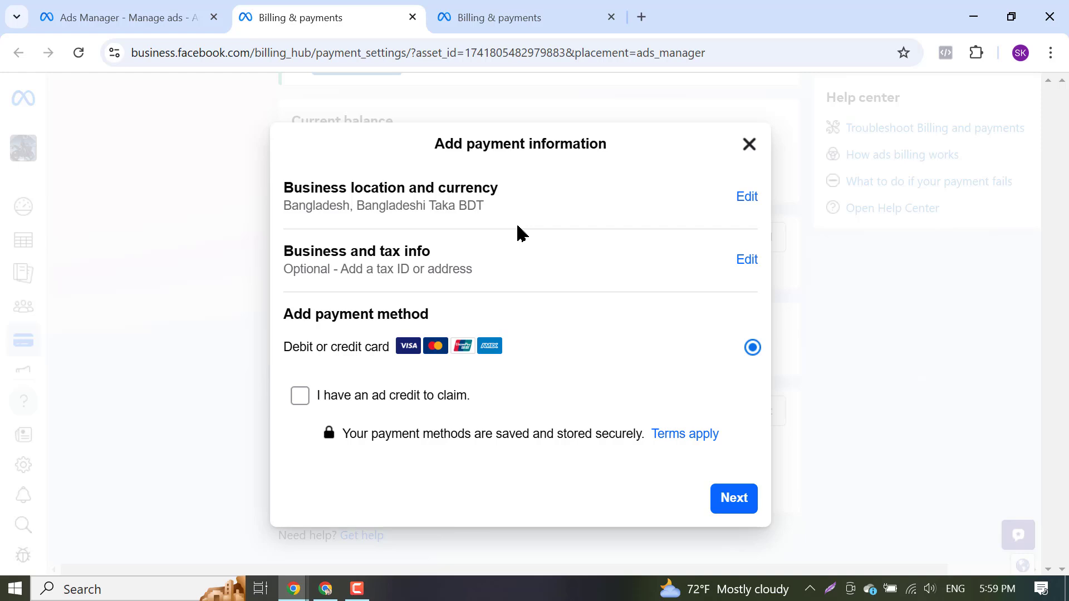
{"action": "left_click", "coordinate": [750, 146]}
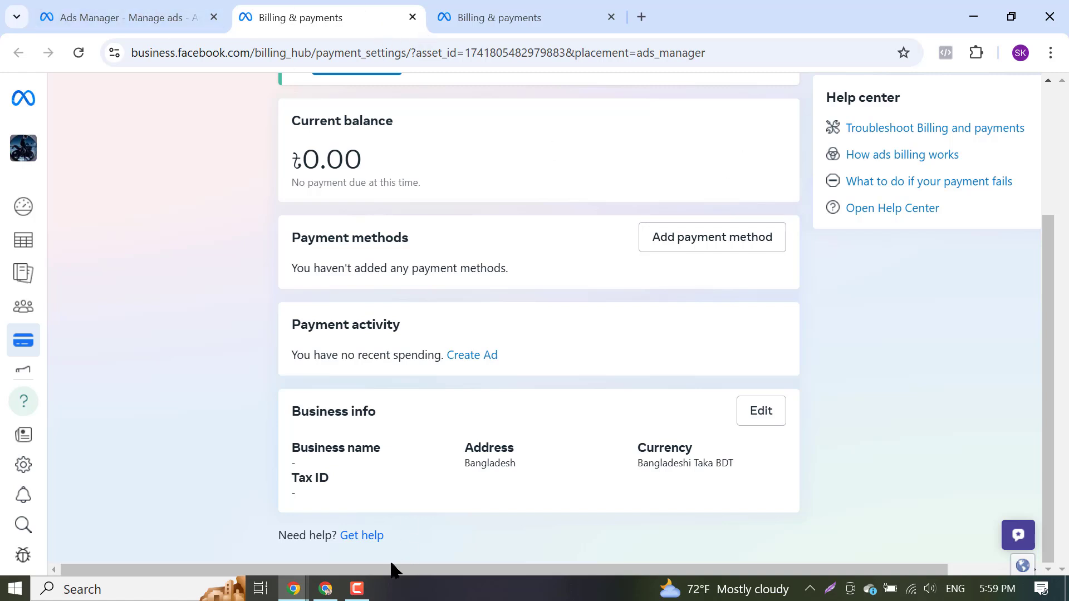
Switch to the other Chrome window, load YouTube and open the Free Freelancing Guideline channel page
{"action": "left_click", "coordinate": [326, 588]}
{"action": "left_click", "coordinate": [384, 58]}
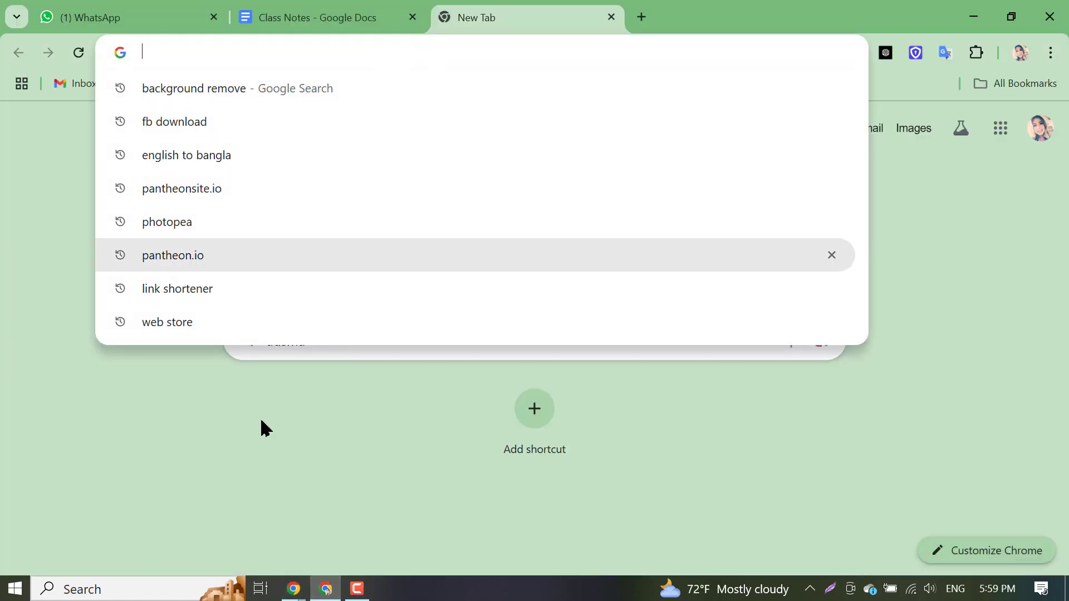
{"action": "left_click", "coordinate": [225, 427]}
{"action": "left_click", "coordinate": [489, 88]}
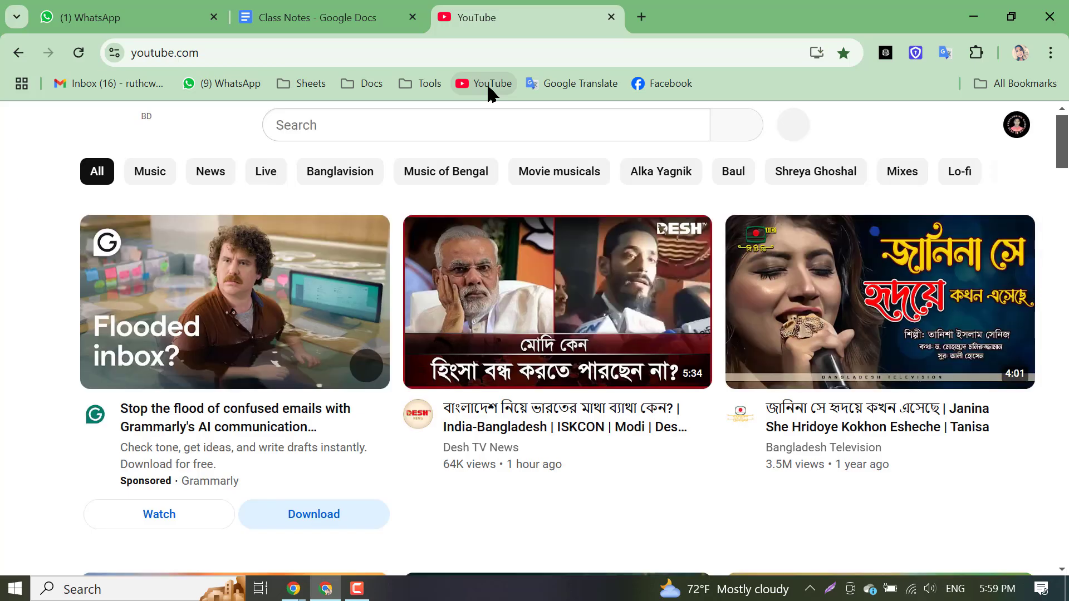
{"action": "left_click", "coordinate": [1030, 131]}
{"action": "left_click", "coordinate": [897, 182]}
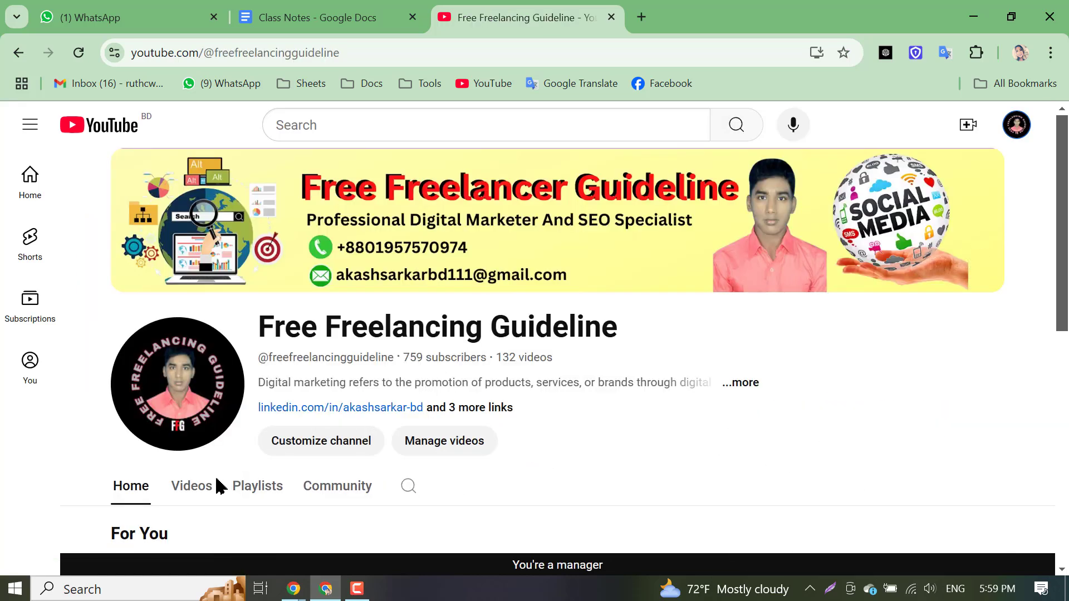
Look through the channel's videos for the Facebook Ads Campaign class tutorials
{"action": "left_click", "coordinate": [211, 487]}
{"action": "scroll", "coordinate": [845, 367], "scroll_direction": "down", "scroll_amount": 6}
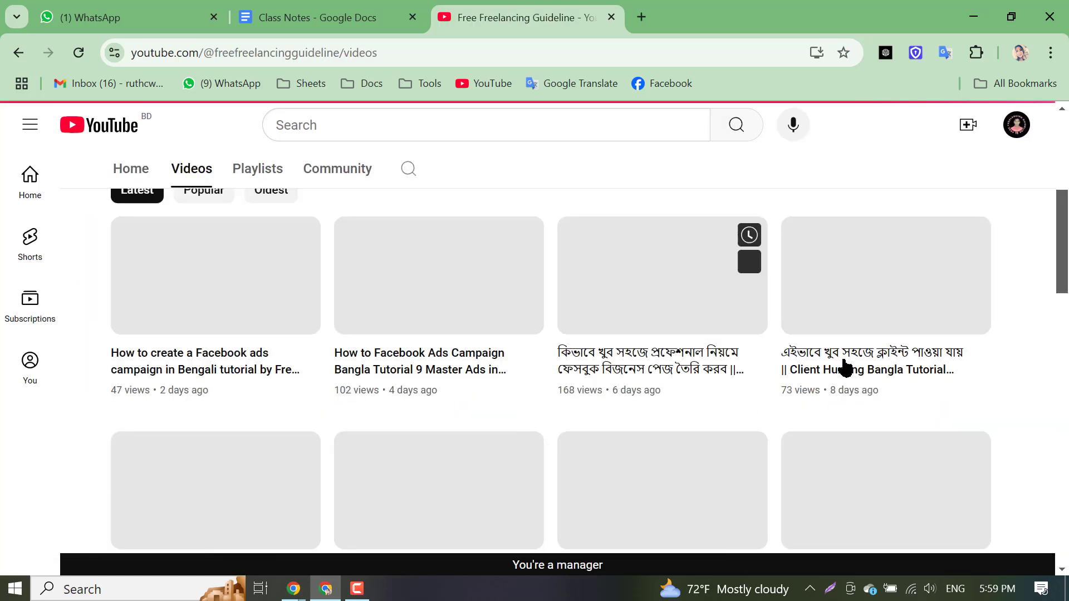
{"action": "scroll", "coordinate": [411, 445], "scroll_direction": "down", "scroll_amount": 3}
{"action": "scroll", "coordinate": [699, 352], "scroll_direction": "down", "scroll_amount": 3}
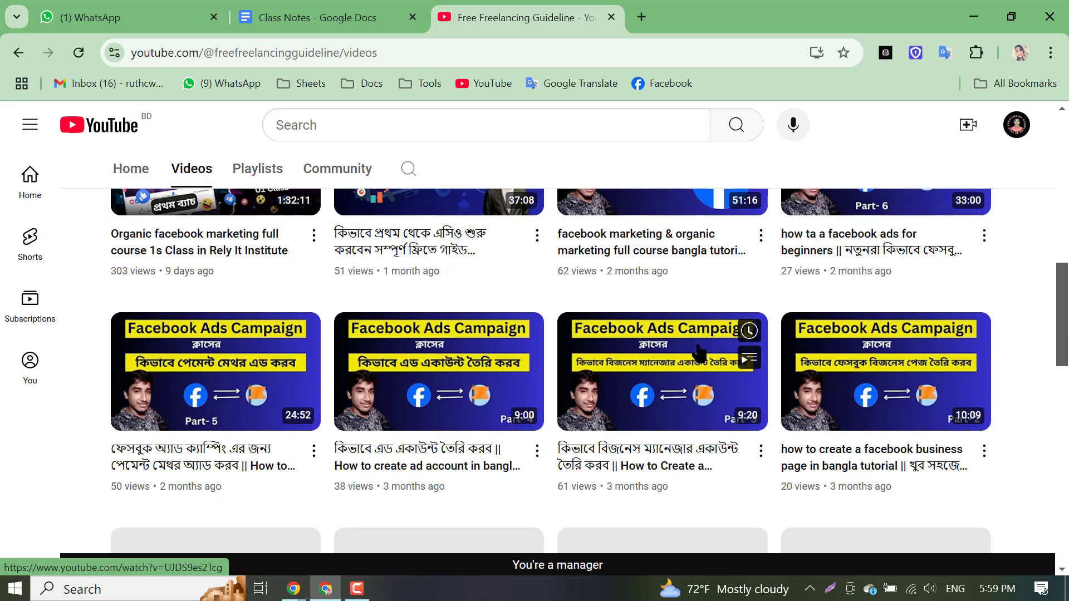
{"action": "scroll", "coordinate": [699, 353], "scroll_direction": "up", "scroll_amount": 3}
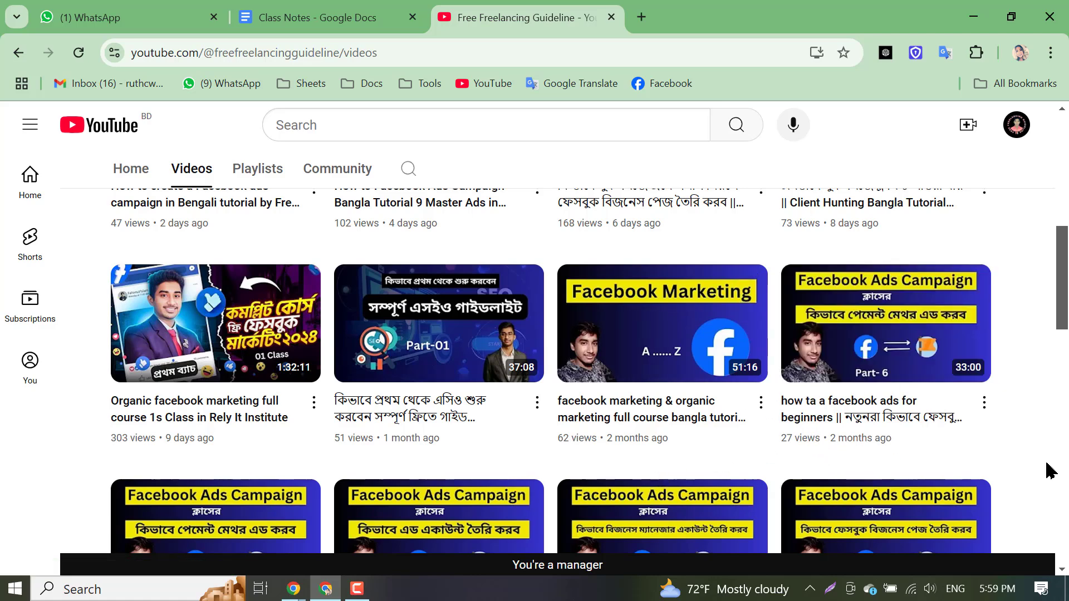
{"action": "mouse_move", "coordinate": [872, 367]}
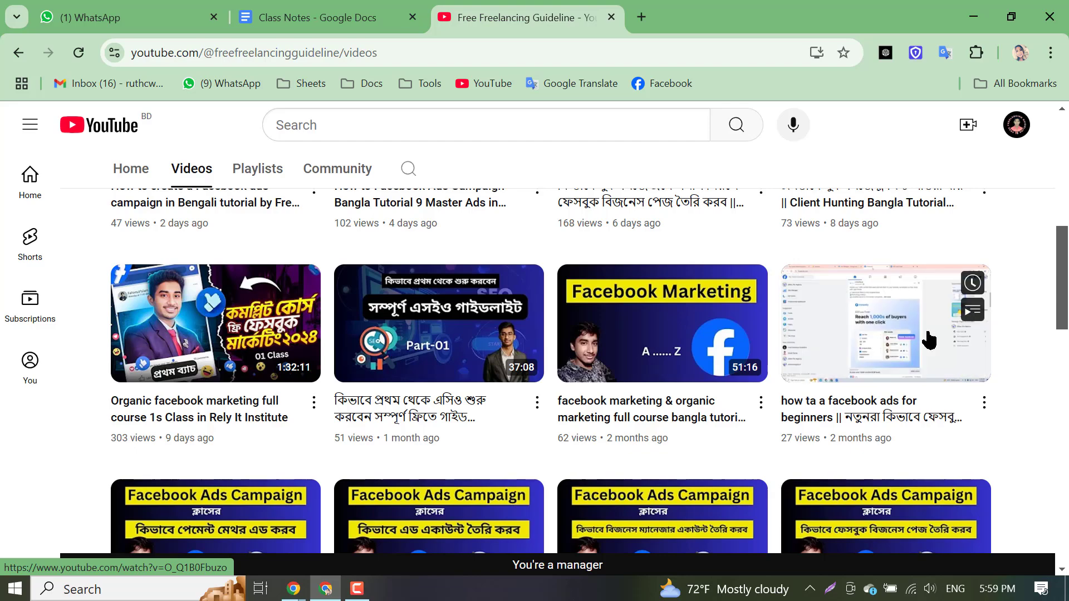
Close the YouTube tab and find the business portfolio account section in the Class Notes document
{"action": "left_click", "coordinate": [284, 8]}
{"action": "left_click", "coordinate": [506, 11]}
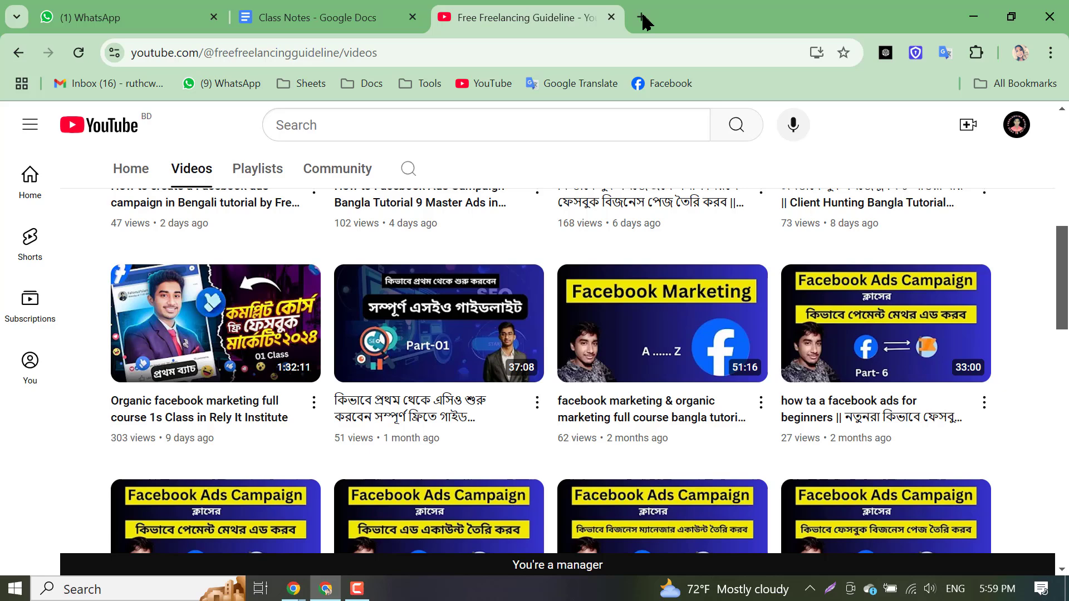
{"action": "left_click", "coordinate": [611, 17]}
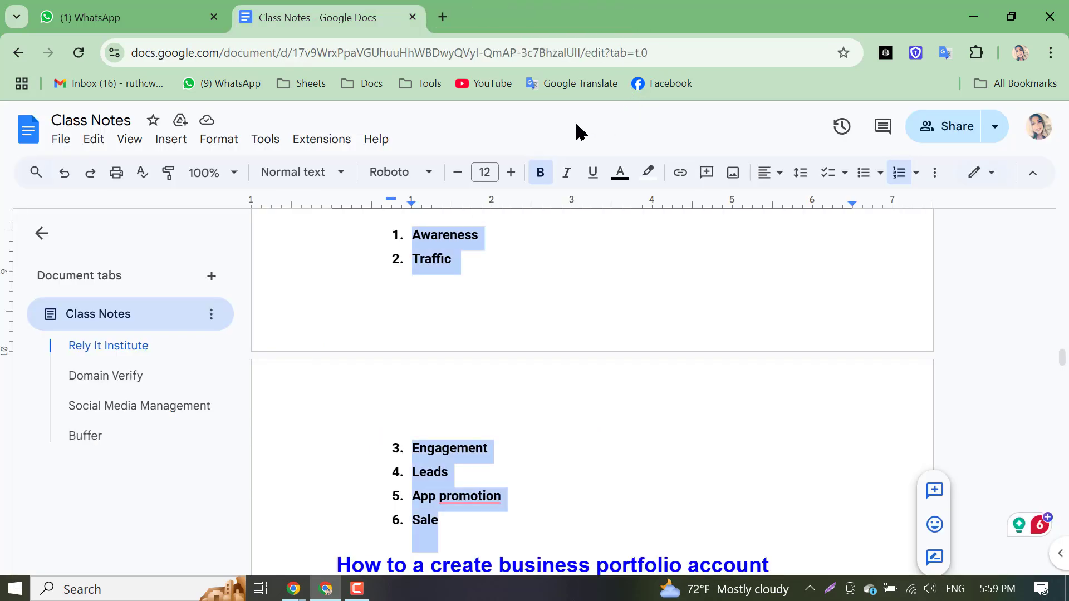
{"action": "scroll", "coordinate": [431, 308], "scroll_direction": "down", "scroll_amount": 6}
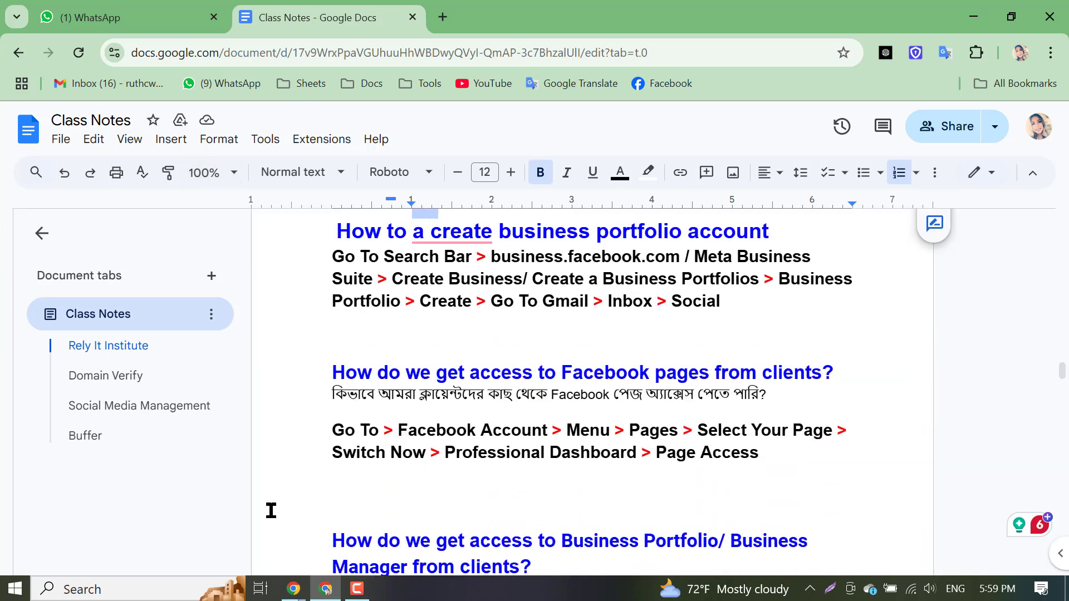
Return to the Chrome window with the billing pages and replace its Ads Manager and Billing & payments tabs with a new tab
{"action": "left_click", "coordinate": [357, 590]}
{"action": "left_click", "coordinate": [356, 599]}
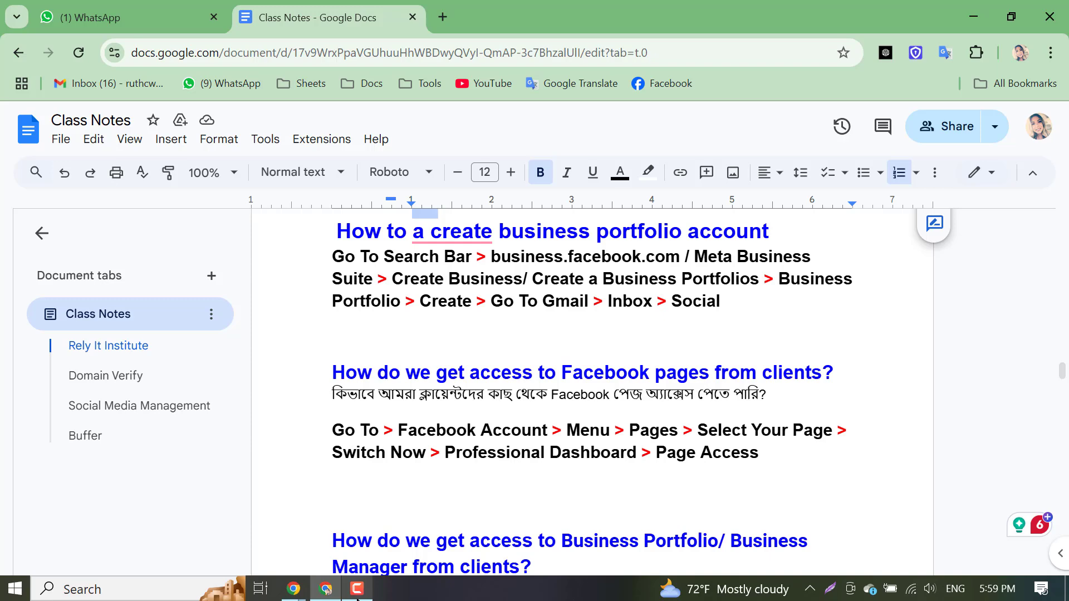
{"action": "left_click", "coordinate": [356, 599]}
{"action": "mouse_move", "coordinate": [326, 589]}
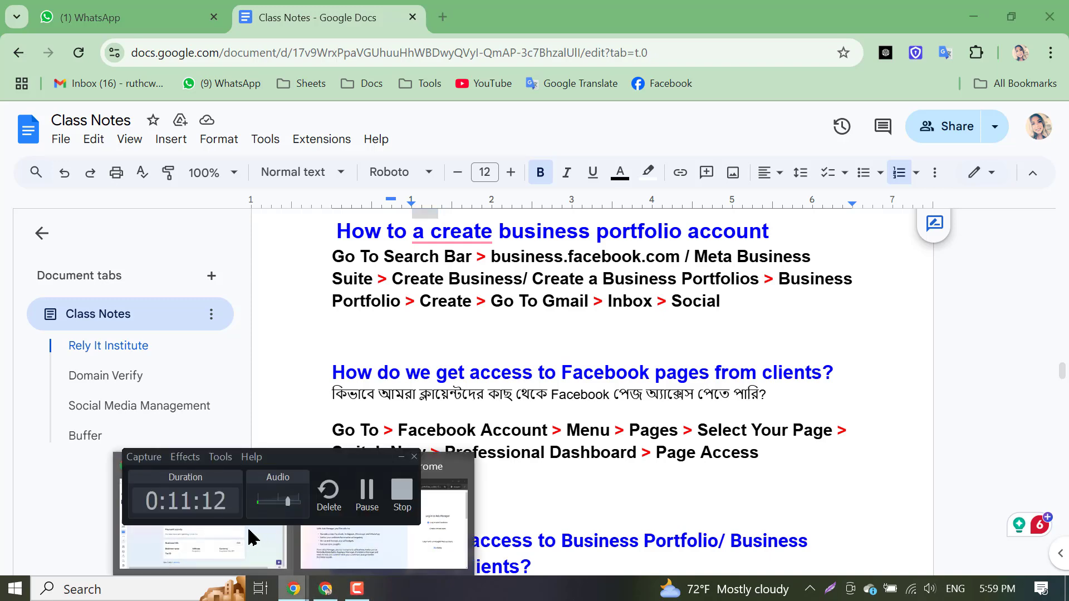
{"action": "left_click", "coordinate": [227, 550]}
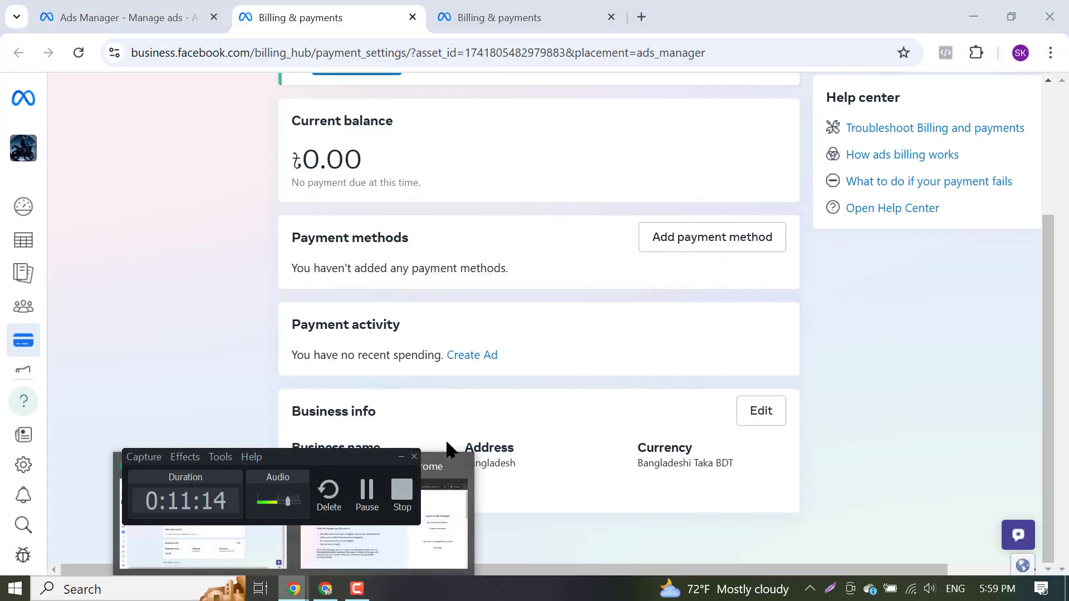
{"action": "left_click", "coordinate": [214, 18]}
{"action": "left_click", "coordinate": [214, 18]}
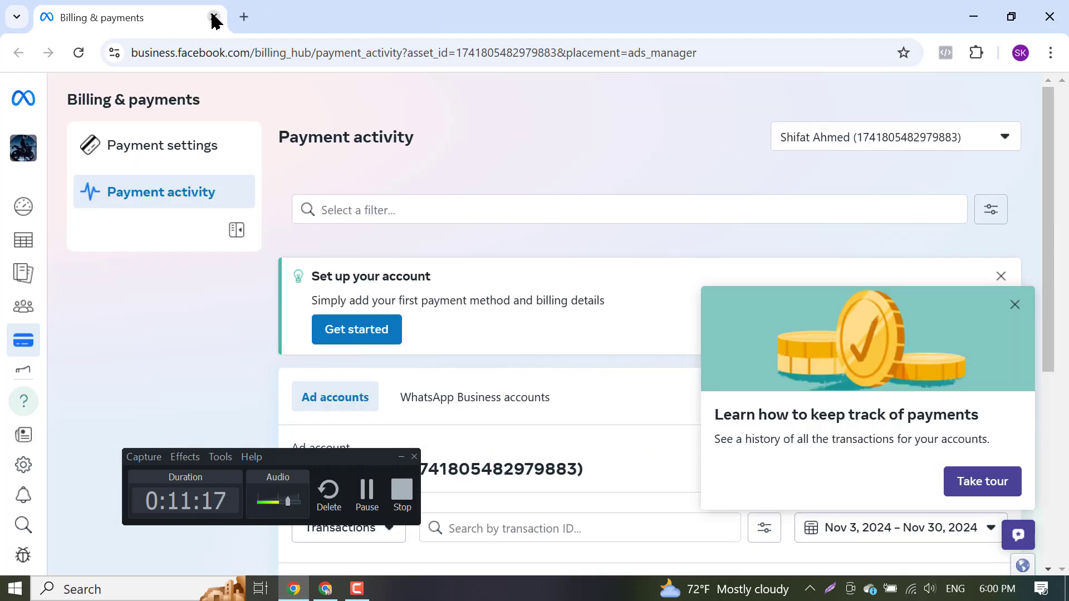
{"action": "left_click", "coordinate": [241, 17]}
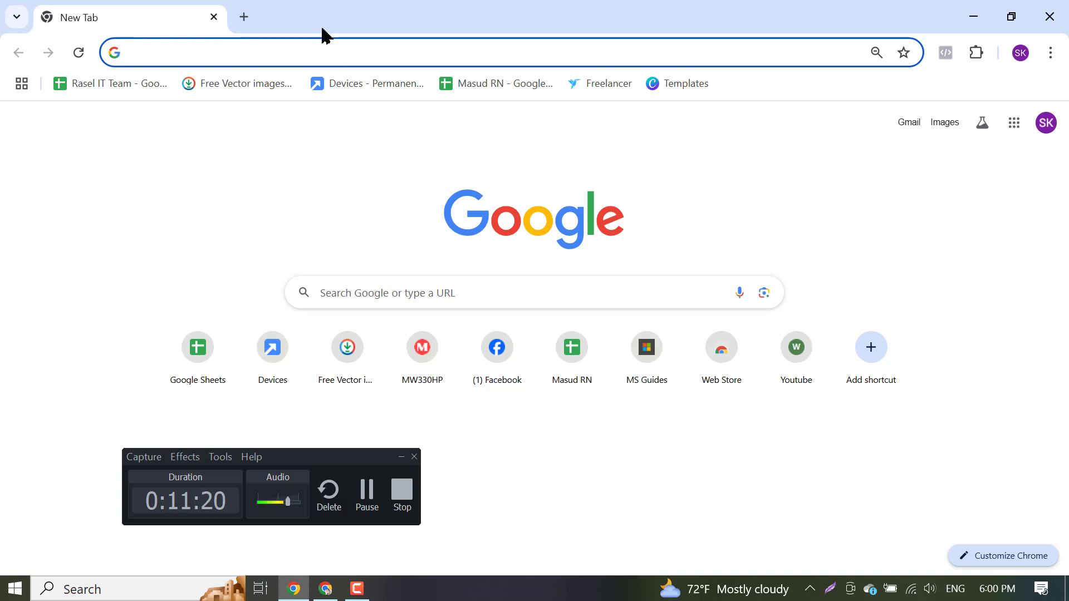
Open adsmanager.facebook.com and dismiss the Add payment method notice on the Campaigns page
{"action": "left_click", "coordinate": [339, 55]}
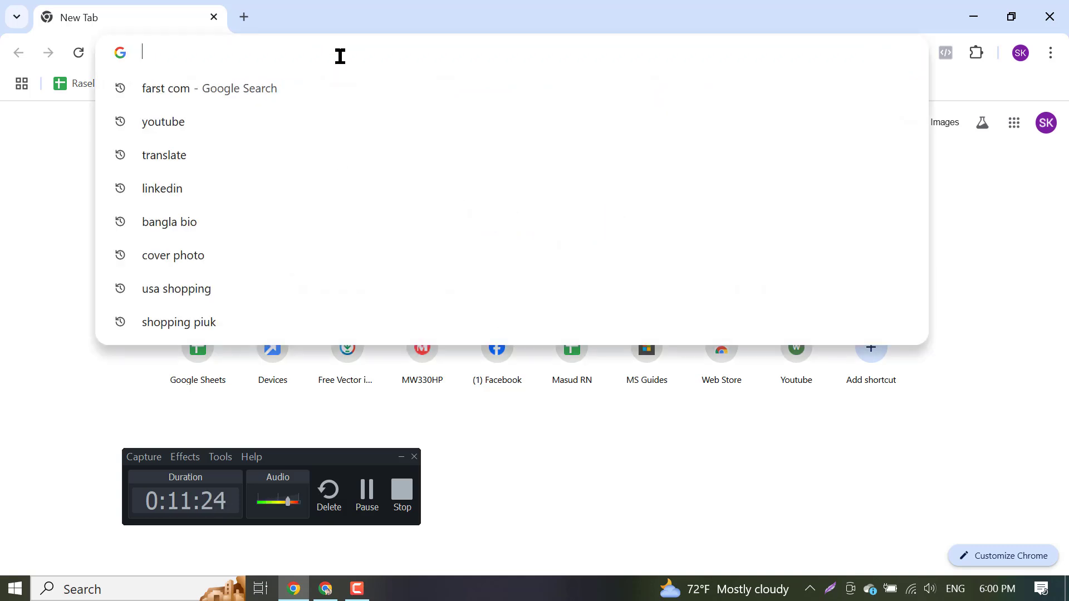
{"action": "type", "text": "adsmanager.facebook.com"}
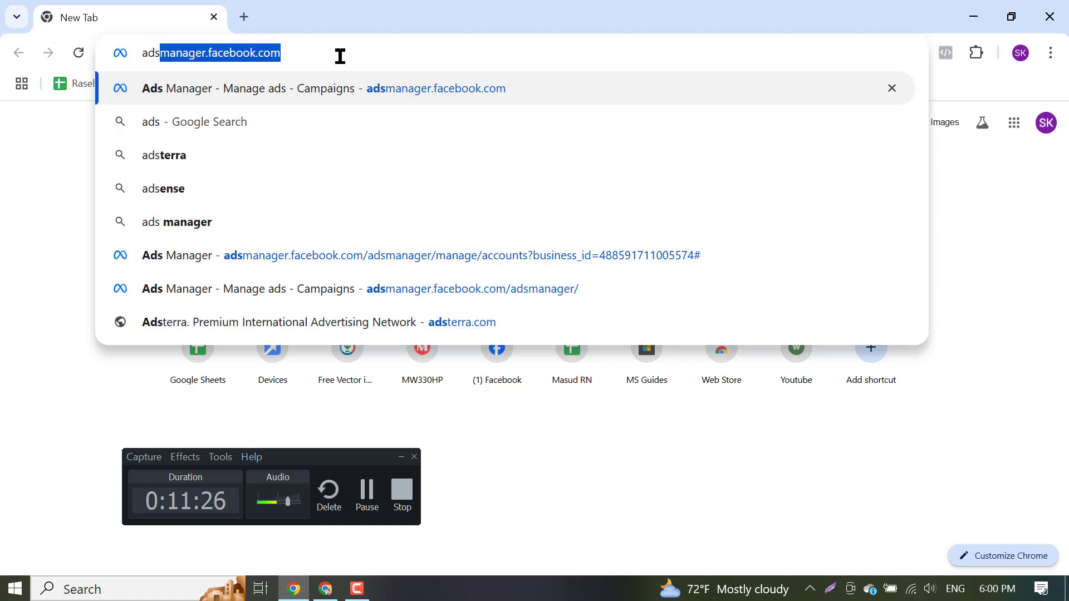
{"action": "key", "text": "Return"}
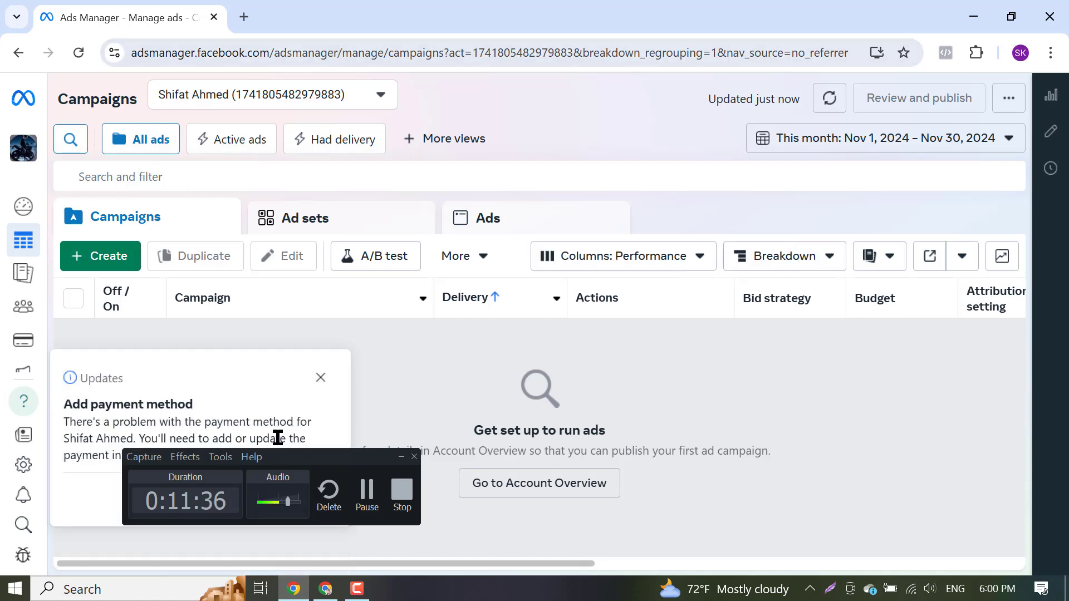
{"action": "left_click_drag", "start_coordinate": [306, 452], "coordinate": [307, 584]}
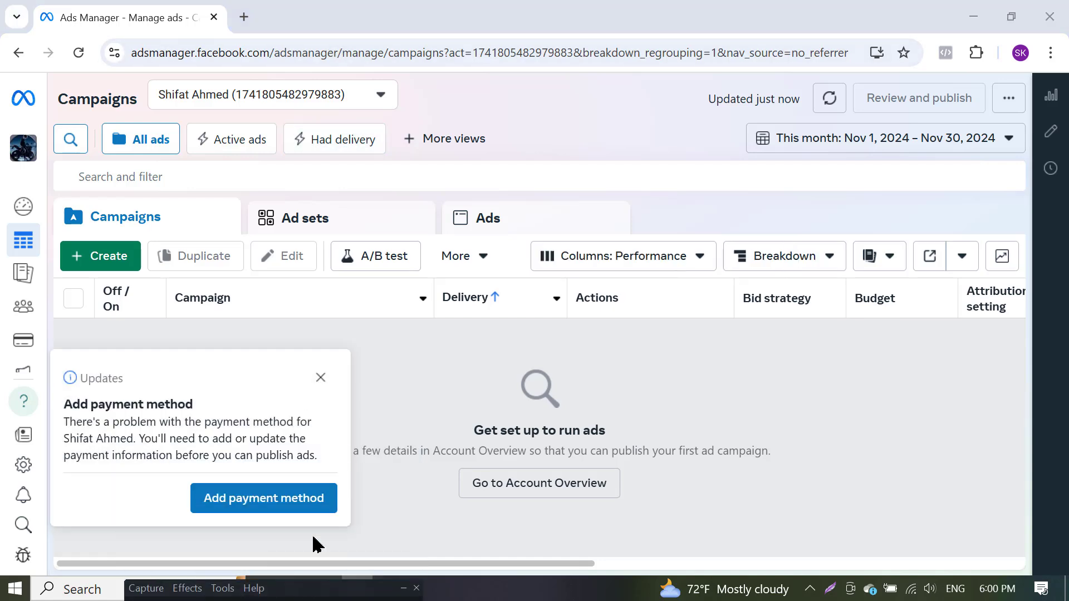
{"action": "left_click", "coordinate": [321, 378]}
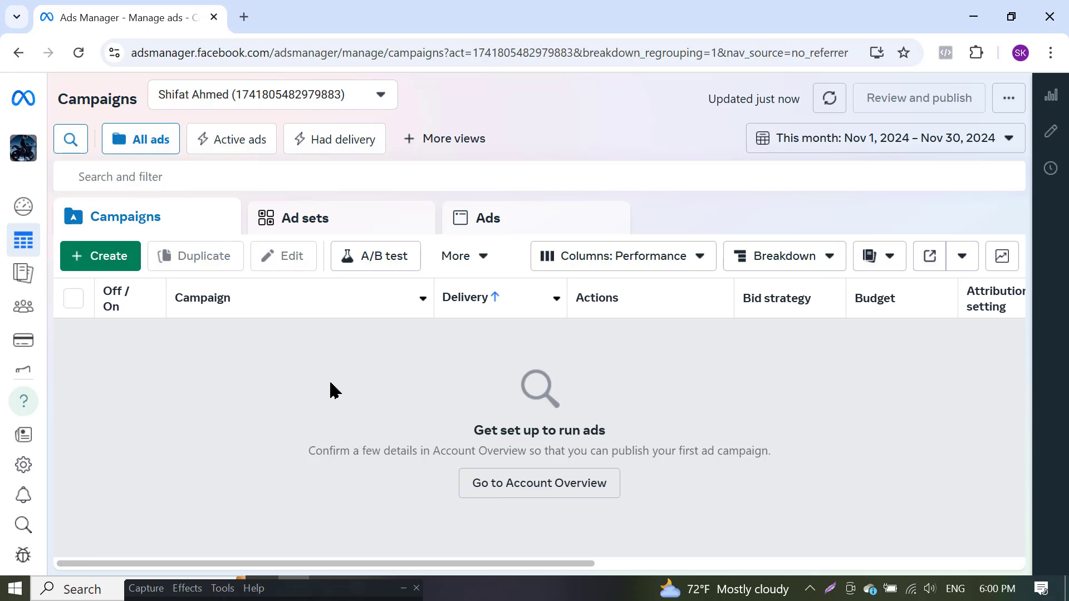
Open Meta Business Suite at business.facebook.com in a new tab and dismiss the mobile app promotion
{"action": "left_click", "coordinate": [243, 18]}
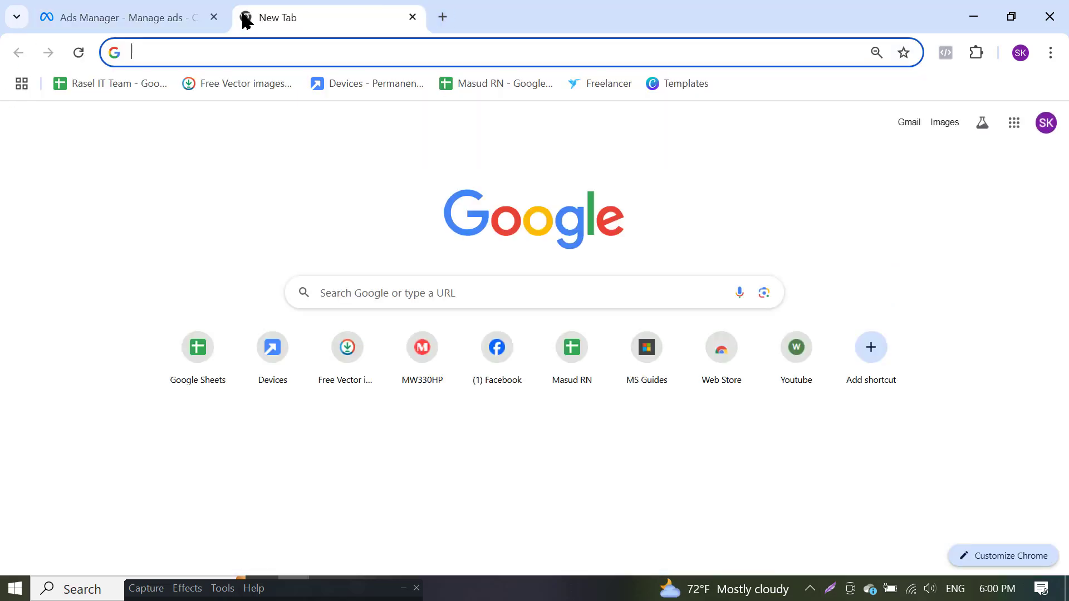
{"action": "type", "text": "b"}
{"action": "key", "text": "Right"}
{"action": "key", "text": "Return"}
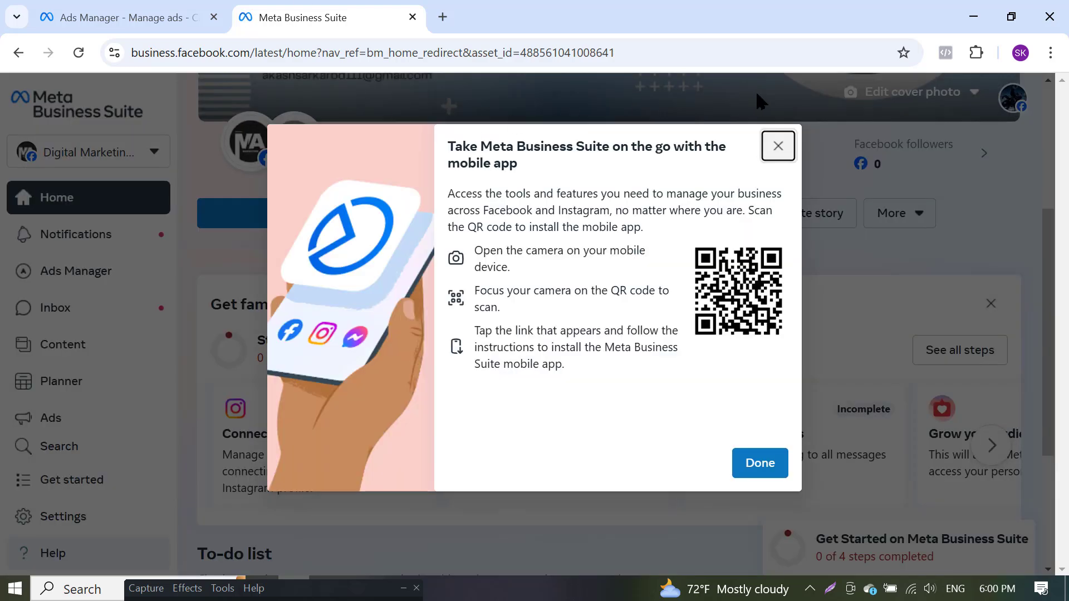
{"action": "left_click", "coordinate": [777, 142]}
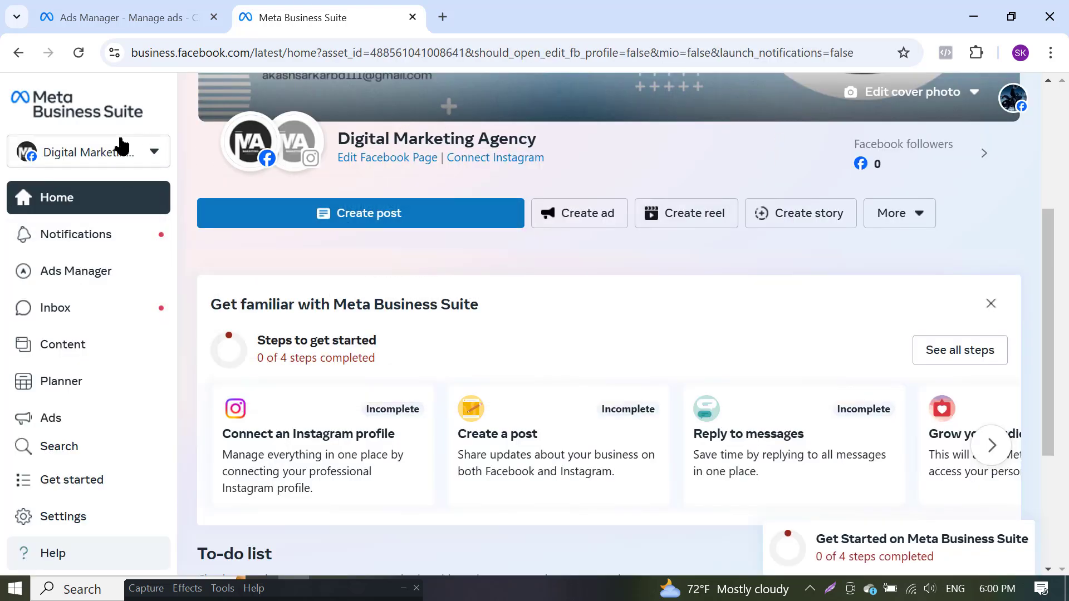
Open the business asset switcher and look through the available business portfolios and pages
{"action": "left_click", "coordinate": [115, 153]}
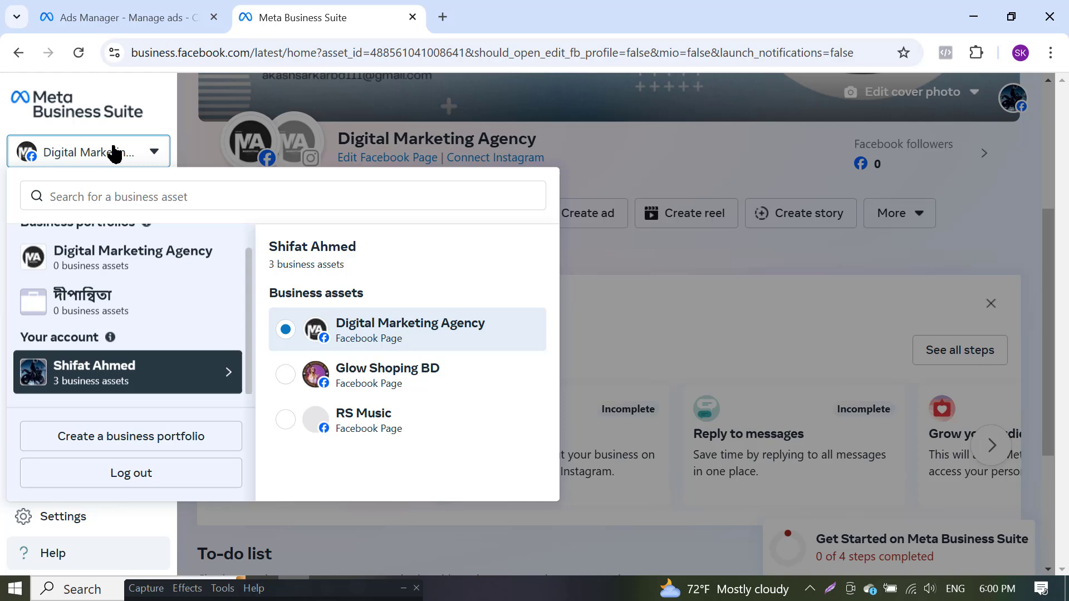
{"action": "left_click", "coordinate": [741, 267]}
{"action": "left_click", "coordinate": [156, 163]}
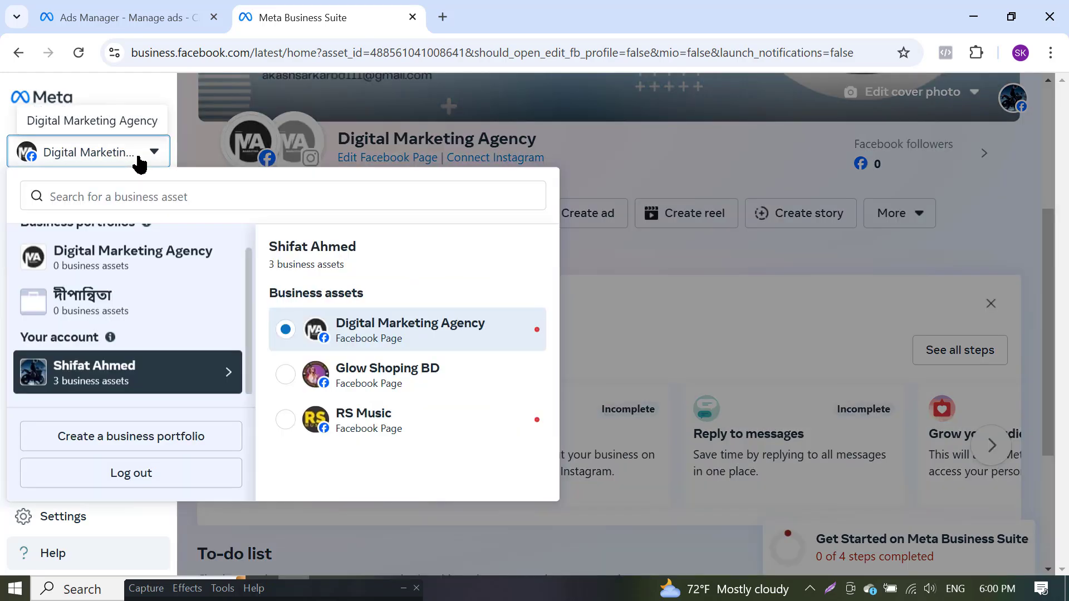
{"action": "scroll", "coordinate": [172, 302], "scroll_direction": "up", "scroll_amount": 1}
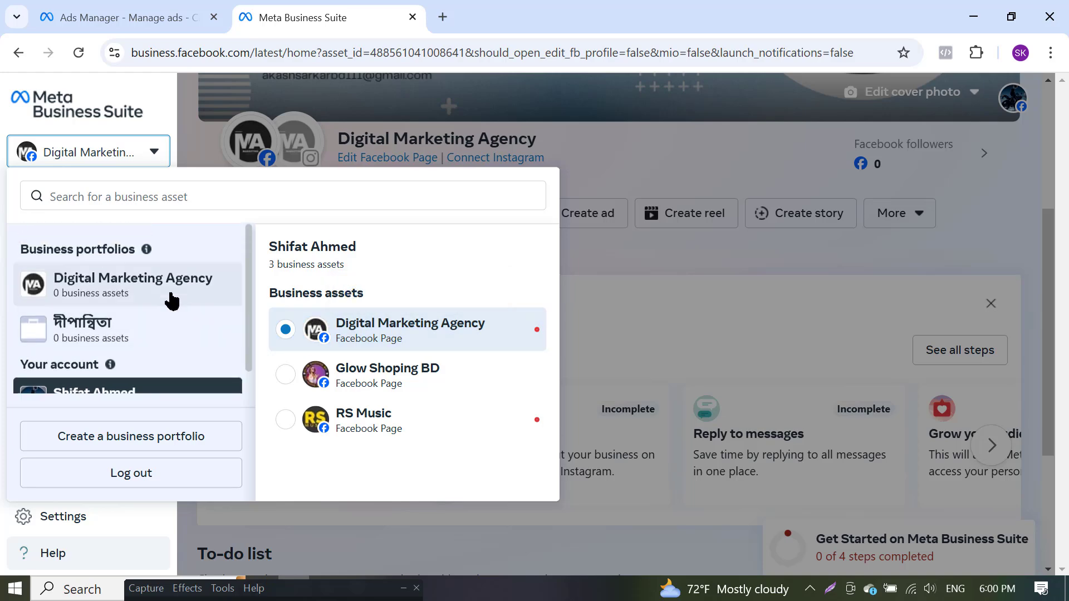
Open the settings of the Digital Marketing Agency business portfolio and look through its sections
{"action": "left_click", "coordinate": [209, 296]}
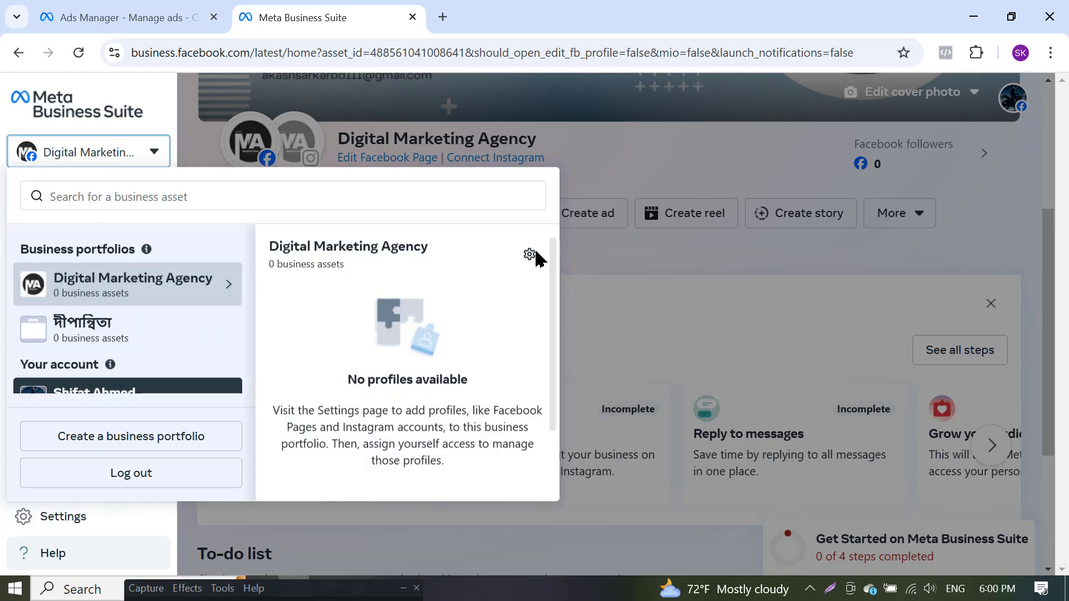
{"action": "left_click", "coordinate": [527, 255]}
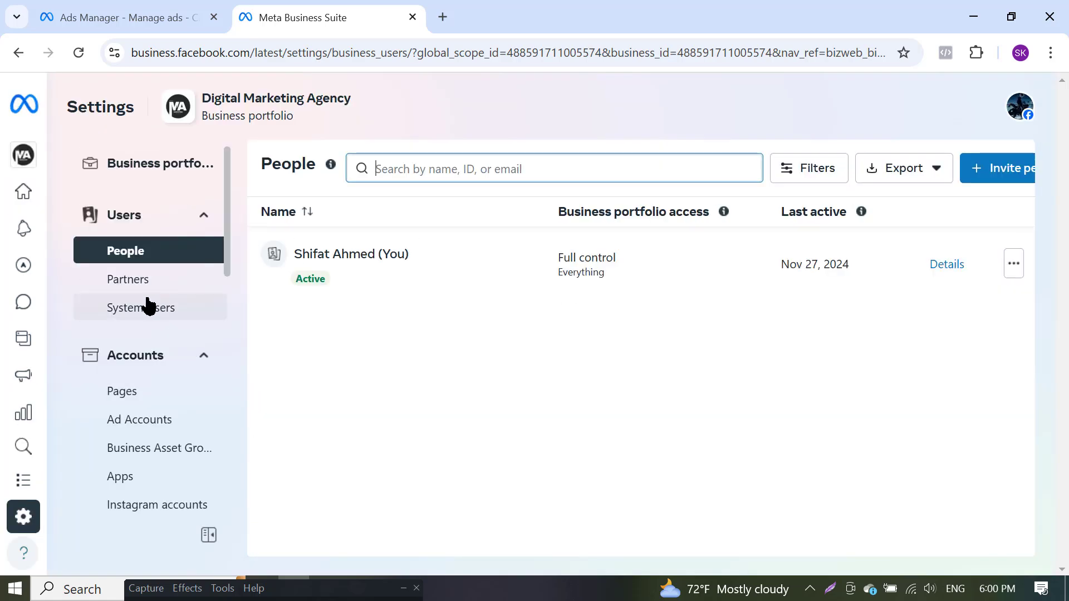
{"action": "scroll", "coordinate": [156, 334], "scroll_direction": "down", "scroll_amount": 3}
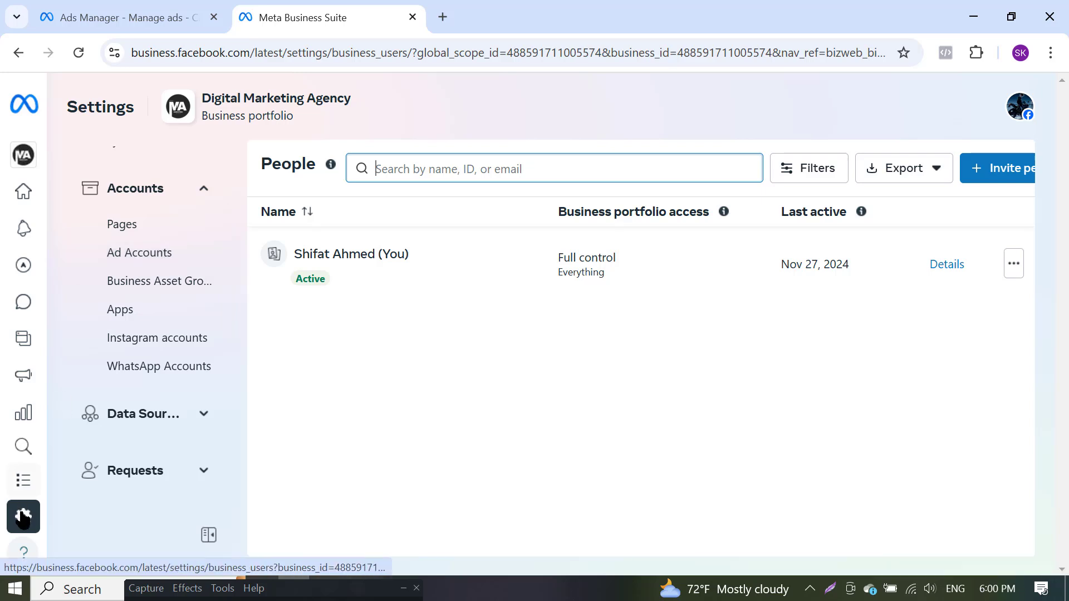
Open Ads Manager for the Digital Marketing Agency portfolio from the full list of Business Suite tools and view its page
{"action": "mouse_move", "coordinate": [21, 520]}
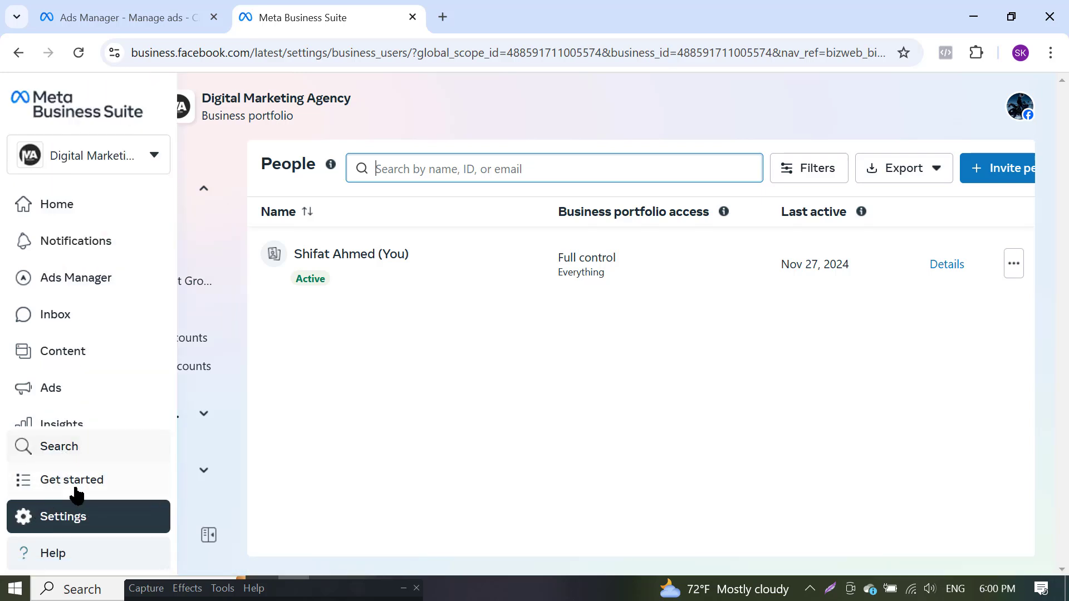
{"action": "scroll", "coordinate": [81, 334], "scroll_direction": "down", "scroll_amount": 1}
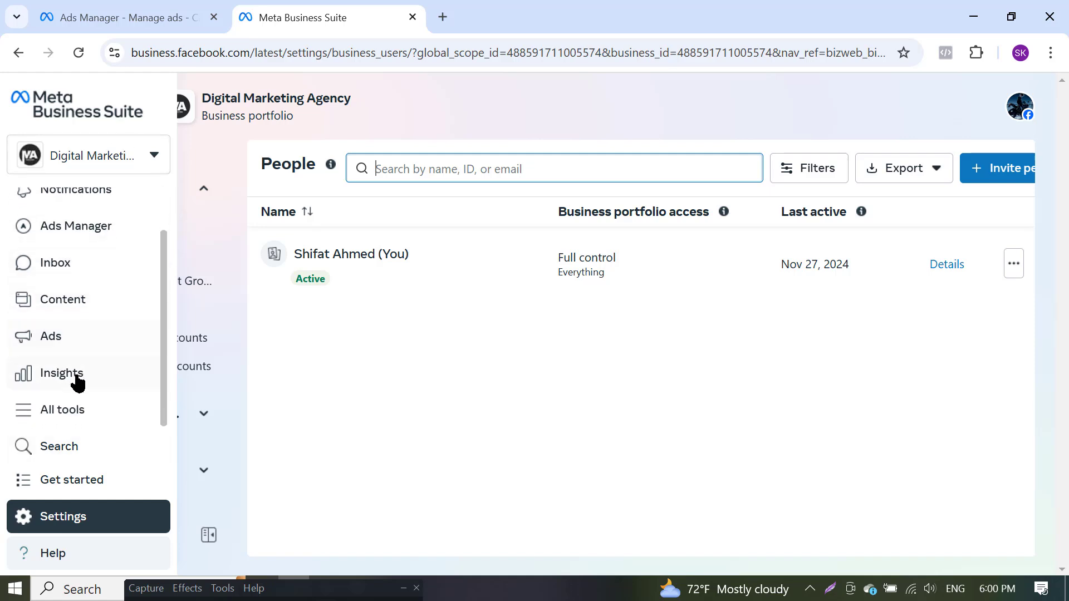
{"action": "left_click", "coordinate": [64, 410]}
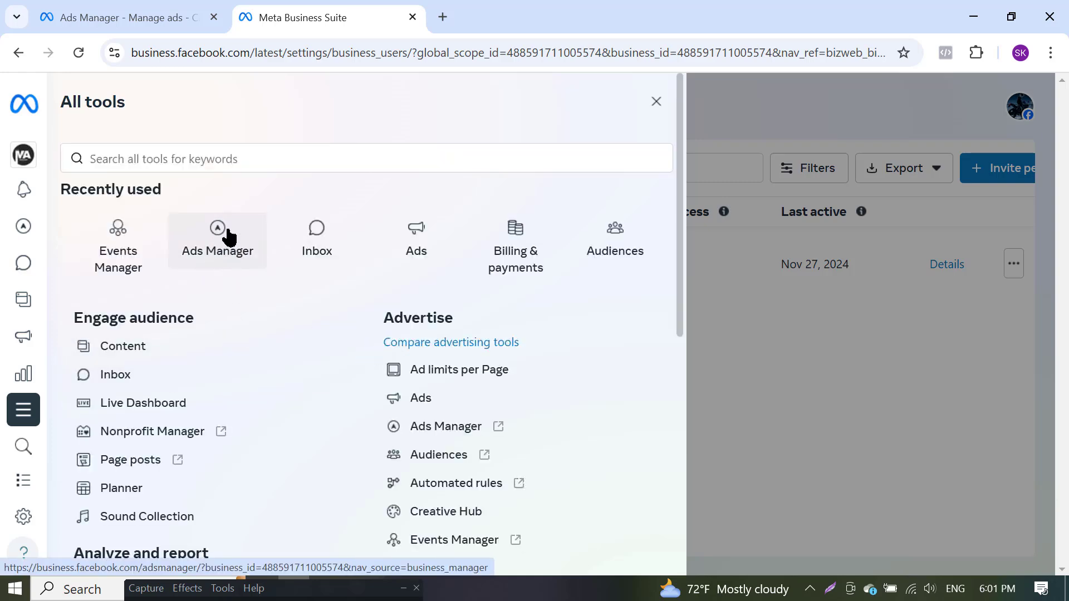
{"action": "left_click", "coordinate": [232, 246]}
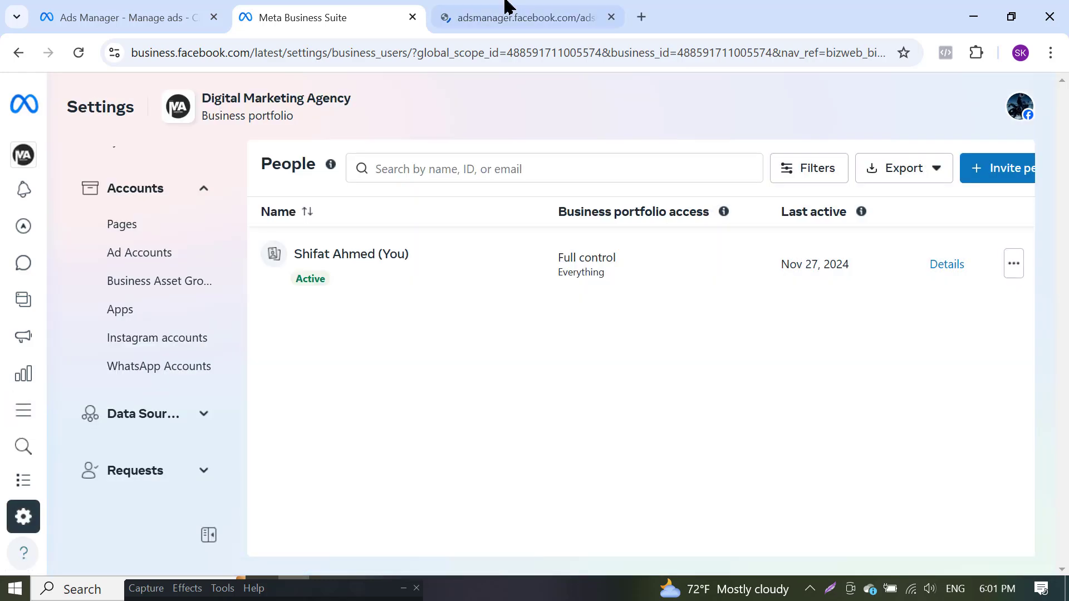
{"action": "left_click", "coordinate": [508, 7]}
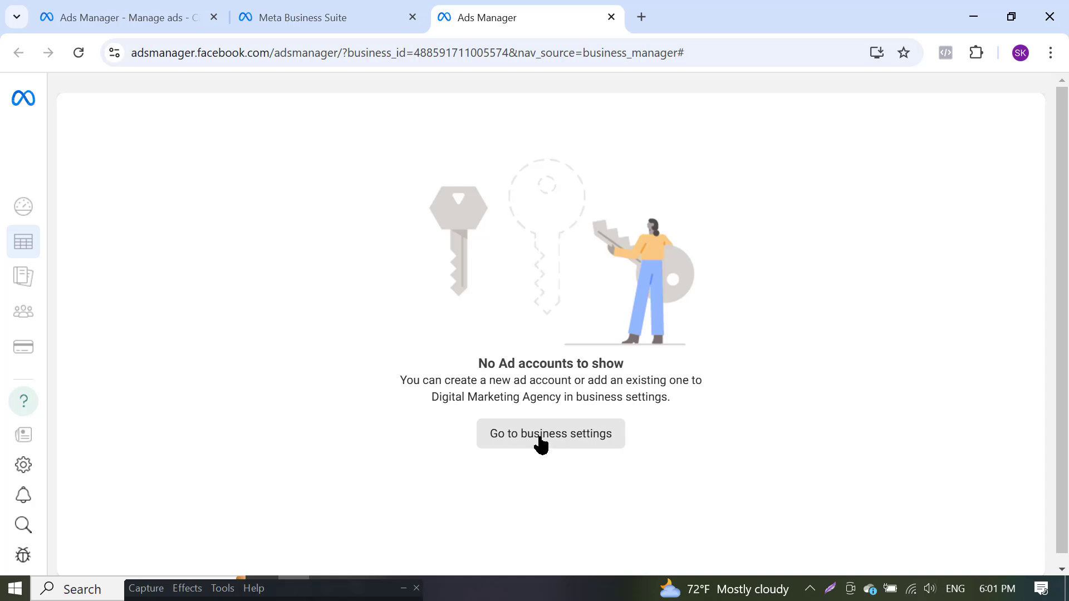
Return to the Digital Marketing Agency portfolio settings, look through the sections and open the list of ad accounts
{"action": "left_click", "coordinate": [341, 8]}
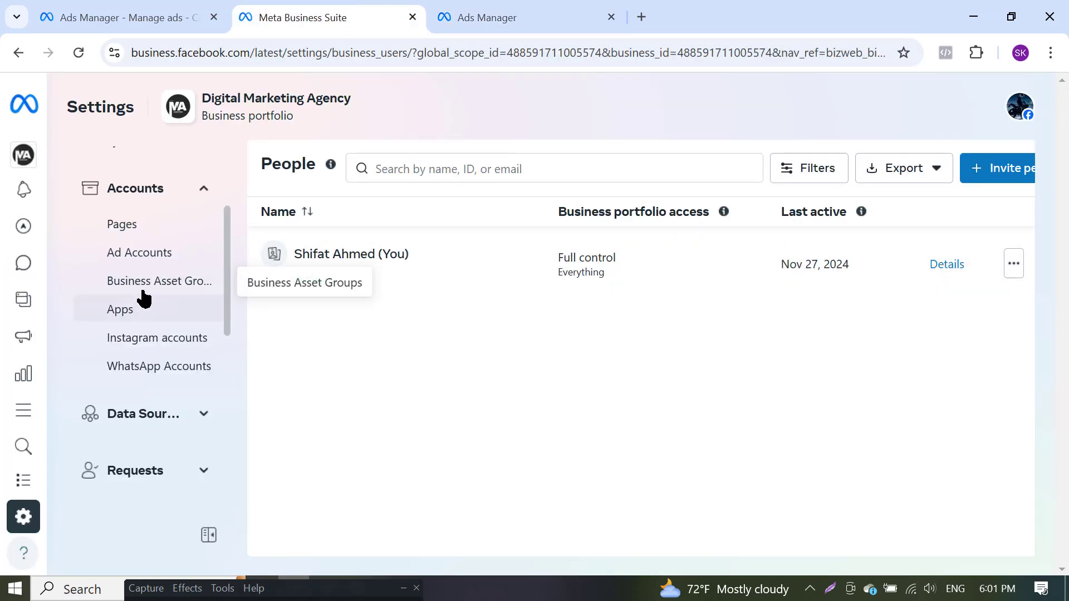
{"action": "scroll", "coordinate": [143, 294], "scroll_direction": "down", "scroll_amount": 10}
{"action": "scroll", "coordinate": [171, 363], "scroll_direction": "up", "scroll_amount": 4}
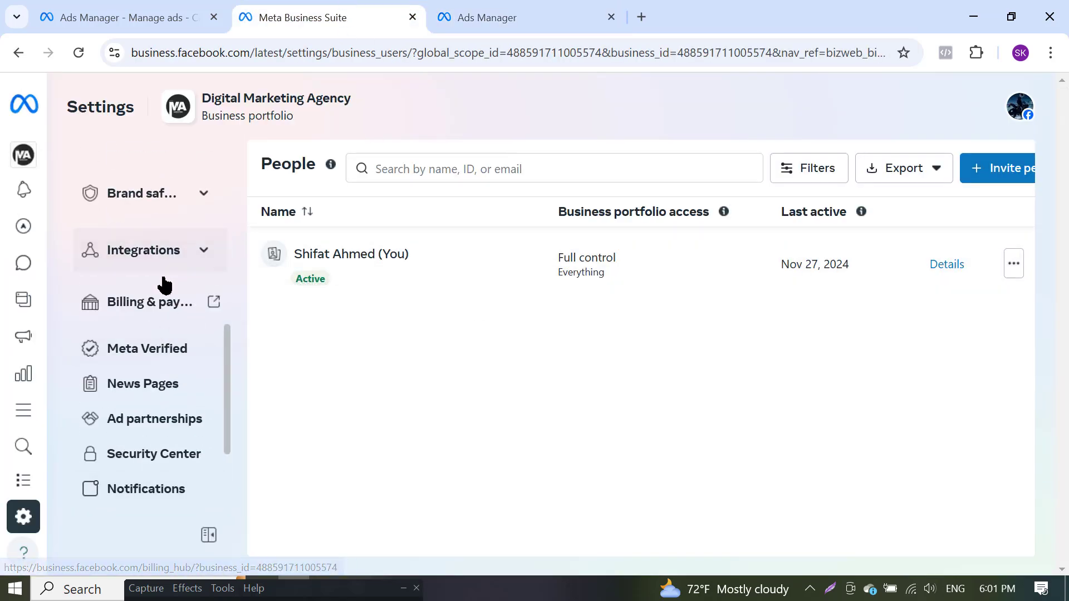
{"action": "scroll", "coordinate": [163, 312], "scroll_direction": "up", "scroll_amount": 5}
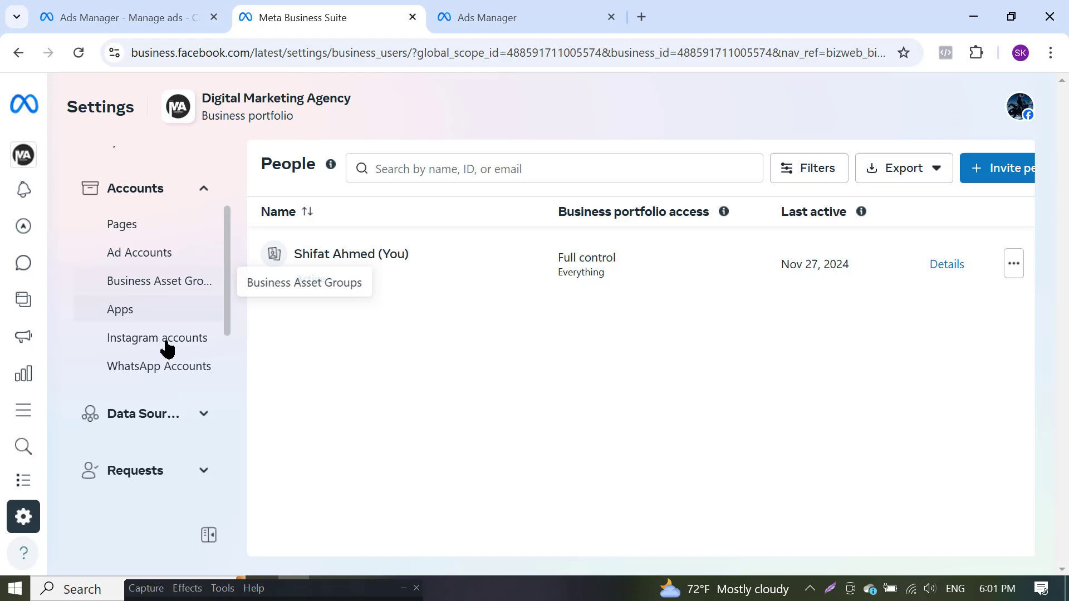
{"action": "left_click", "coordinate": [140, 253]}
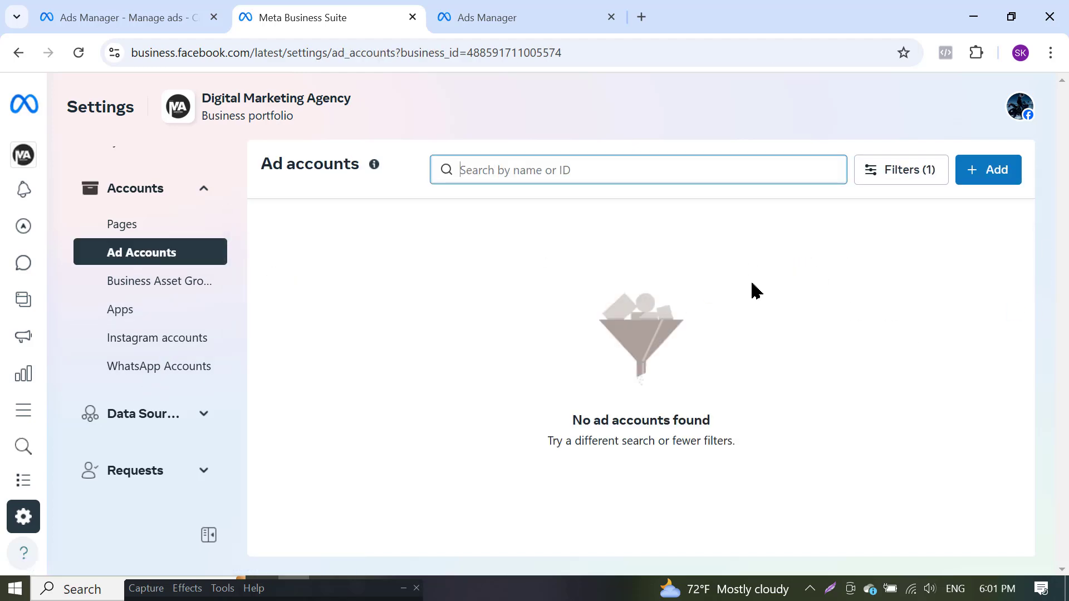
Check the existing Campaigns page, and return to the portfolio settings to view the People list
{"action": "left_click", "coordinate": [81, 8]}
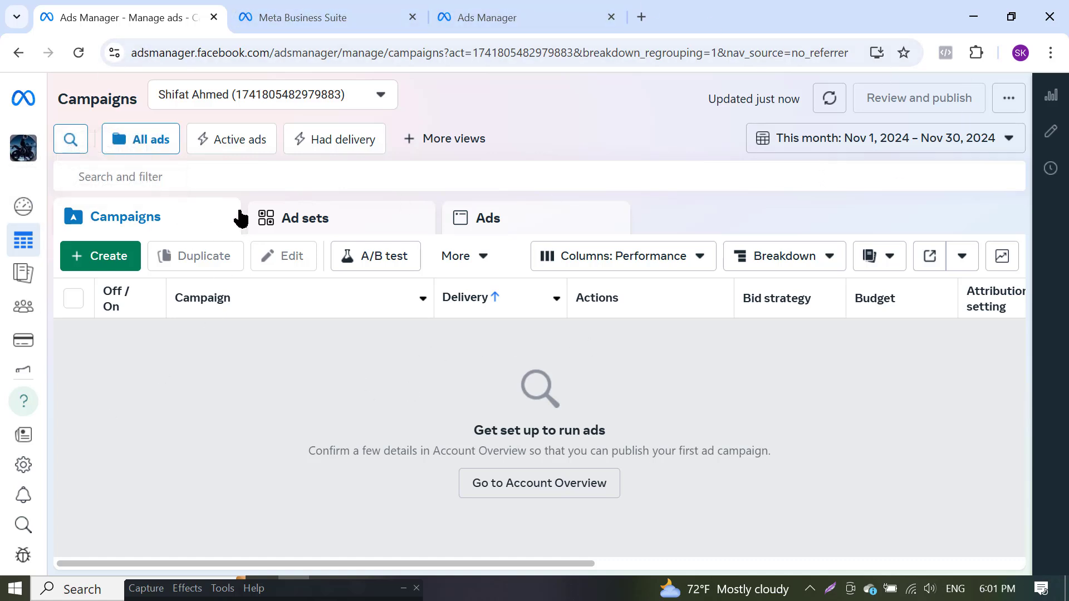
{"action": "left_click", "coordinate": [362, 14]}
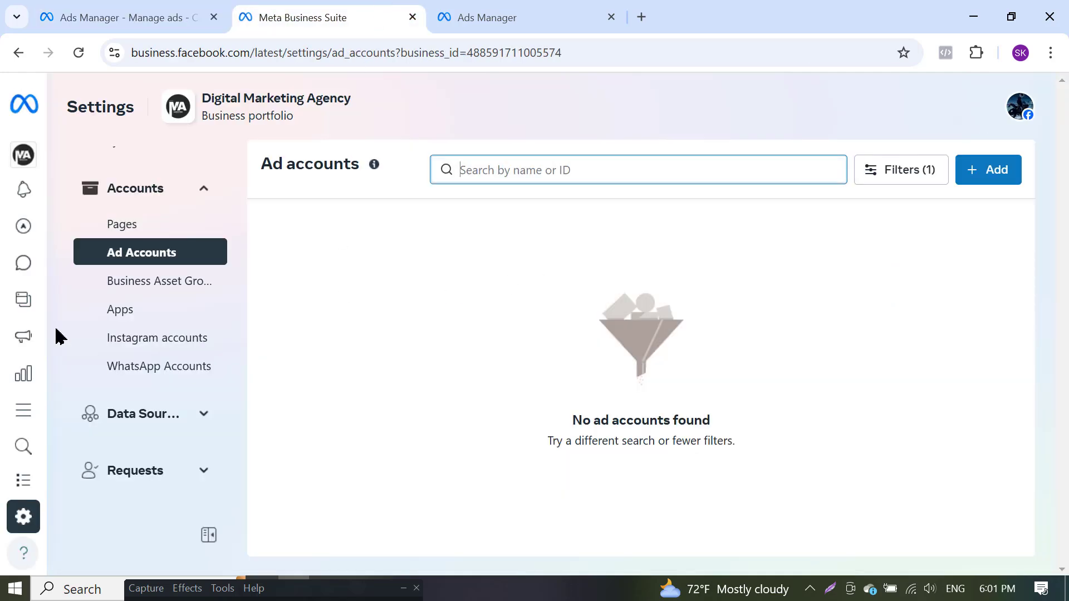
{"action": "scroll", "coordinate": [148, 253], "scroll_direction": "up", "scroll_amount": 3}
{"action": "left_click", "coordinate": [140, 254]}
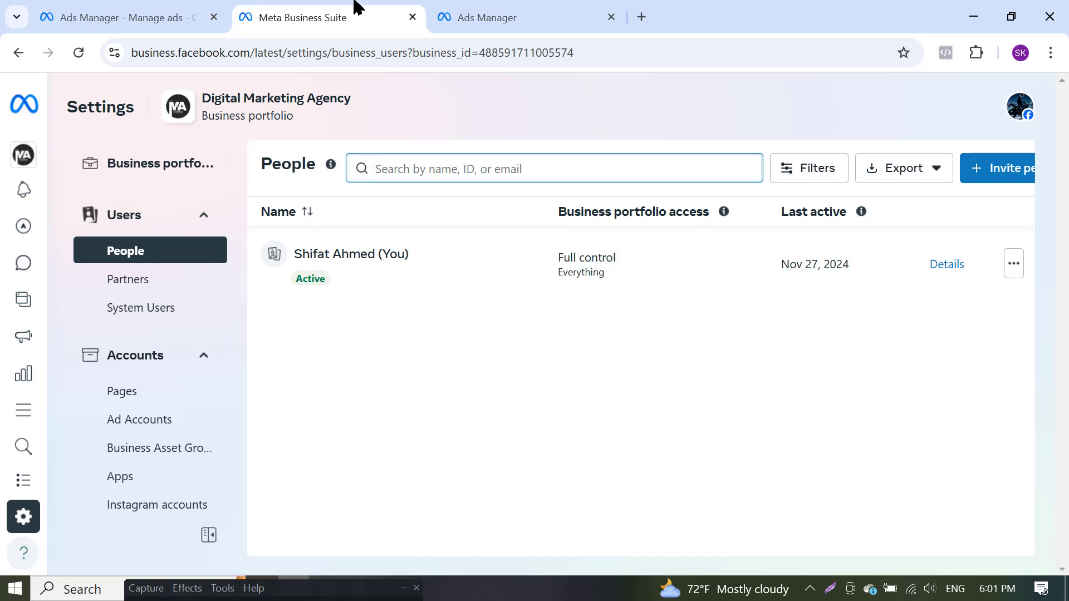
Close the Business Suite tab, the portfolio's Ads Manager tab and the extra new tab, keeping only the Campaigns page open
{"action": "left_click", "coordinate": [467, 10]}
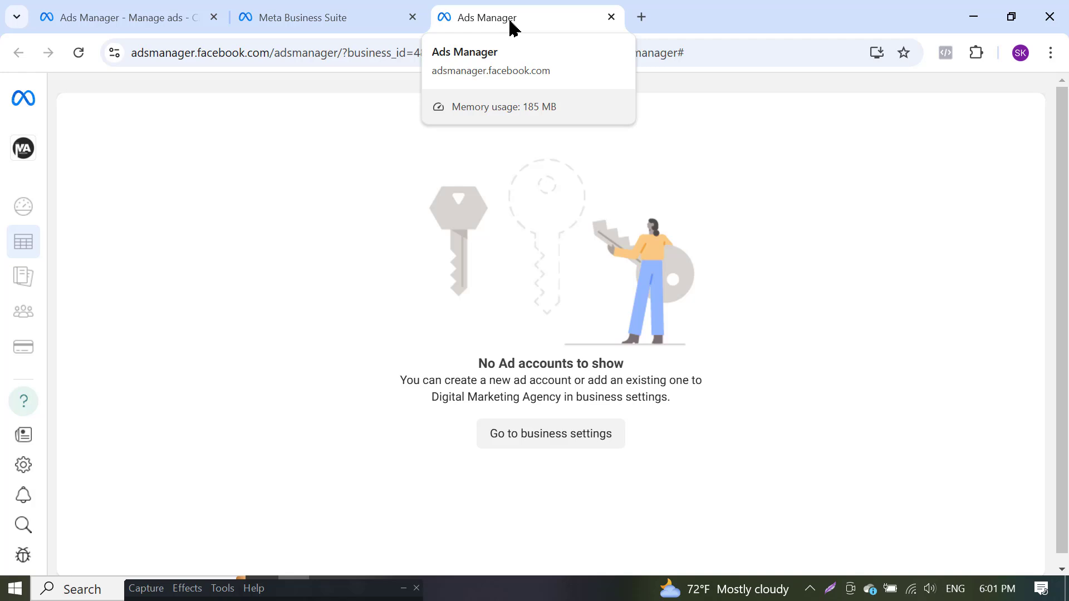
{"action": "left_click", "coordinate": [611, 17]}
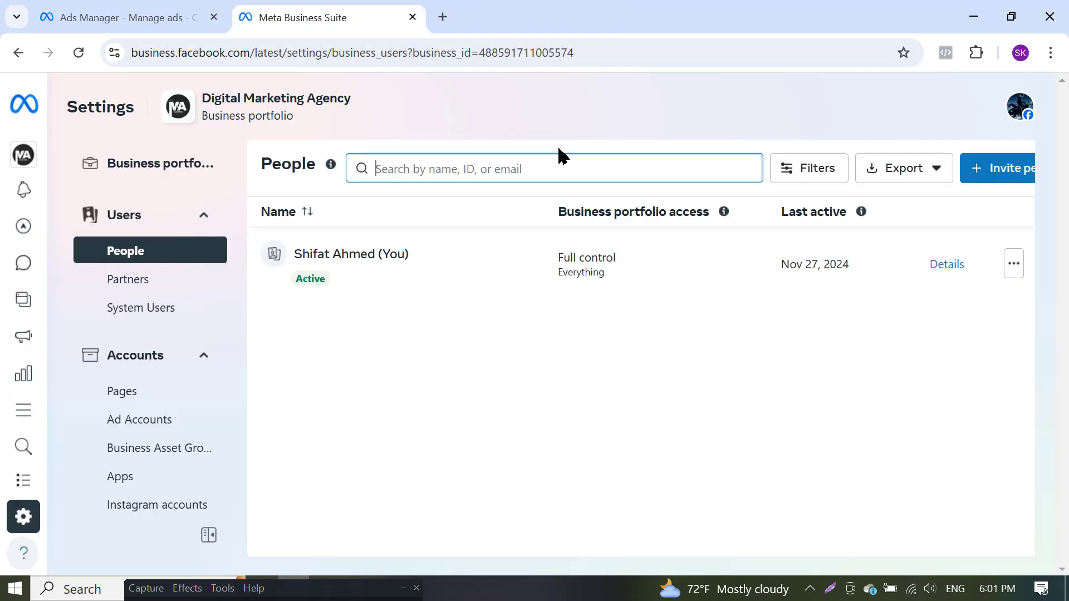
{"action": "left_click", "coordinate": [446, 16]}
{"action": "left_click", "coordinate": [188, 9]}
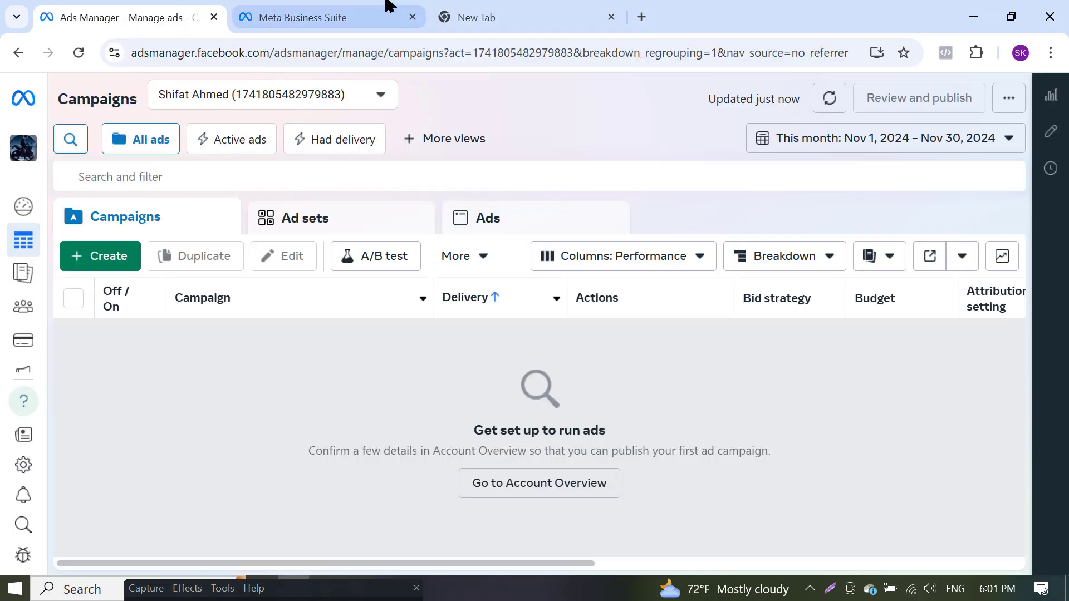
{"action": "left_click", "coordinate": [413, 18]}
{"action": "left_click", "coordinate": [413, 17]}
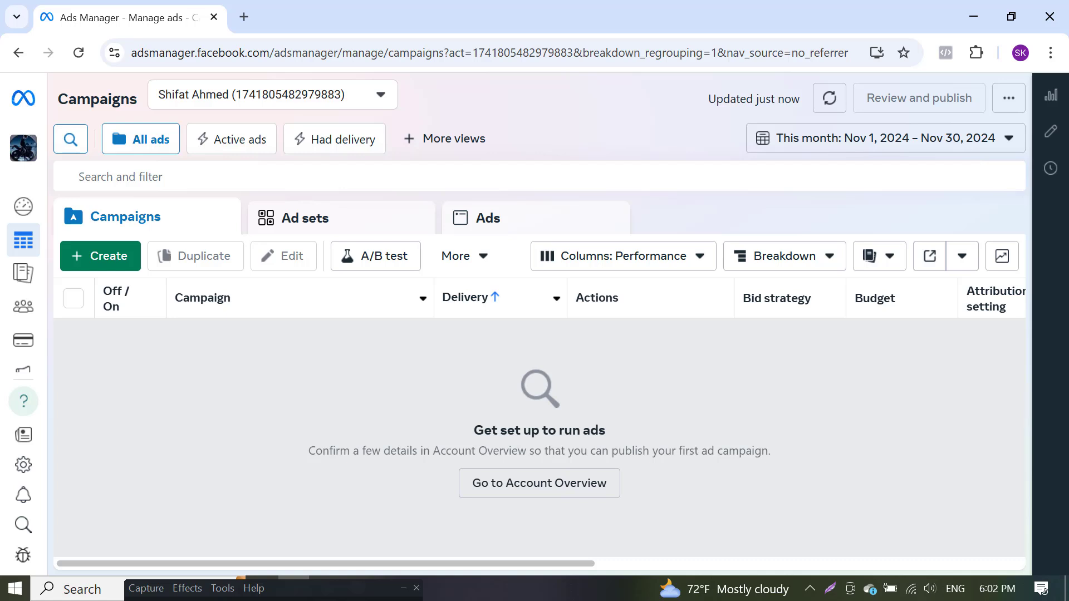
Start creating a new campaign and review the Auction buying type and the available campaign objectives
{"action": "left_click", "coordinate": [103, 262]}
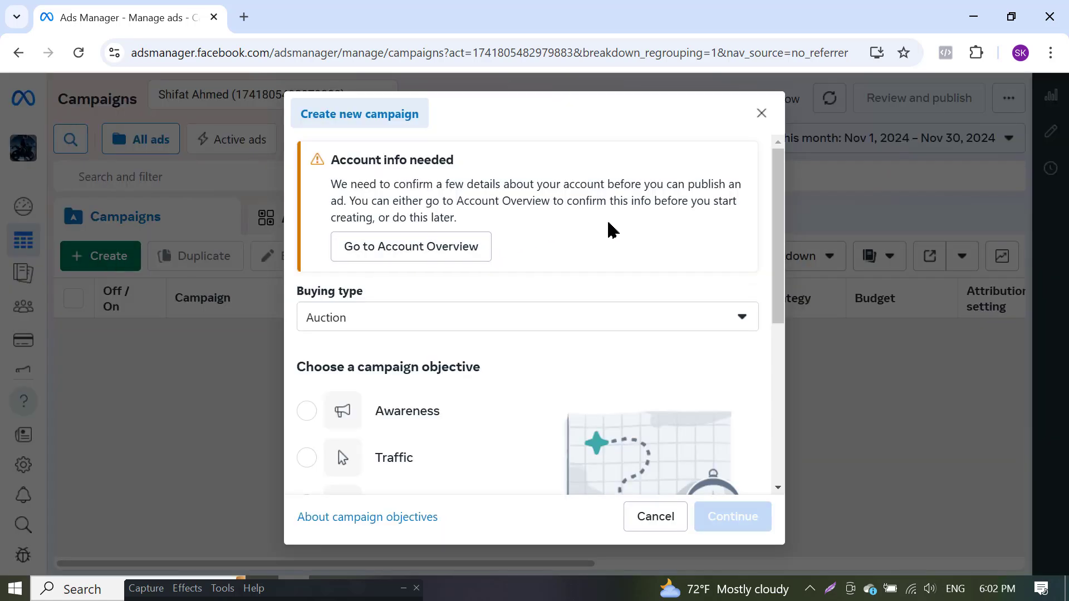
{"action": "scroll", "coordinate": [613, 245], "scroll_direction": "down", "scroll_amount": 3}
{"action": "scroll", "coordinate": [519, 323], "scroll_direction": "up", "scroll_amount": 3}
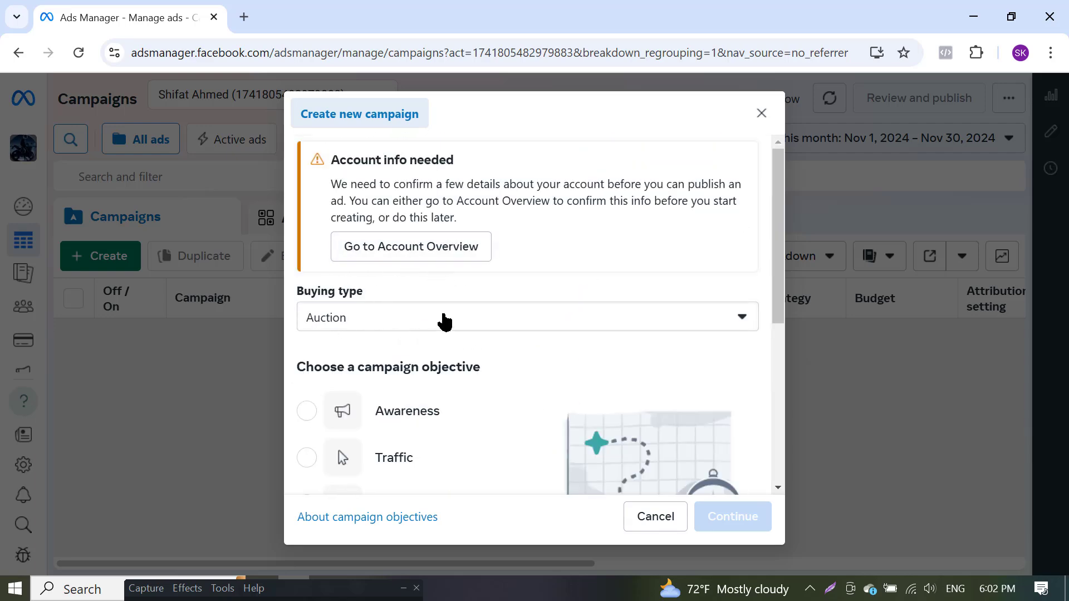
{"action": "scroll", "coordinate": [449, 318], "scroll_direction": "down", "scroll_amount": 3}
{"action": "scroll", "coordinate": [424, 340], "scroll_direction": "up", "scroll_amount": 3}
{"action": "scroll", "coordinate": [414, 340], "scroll_direction": "down", "scroll_amount": 3}
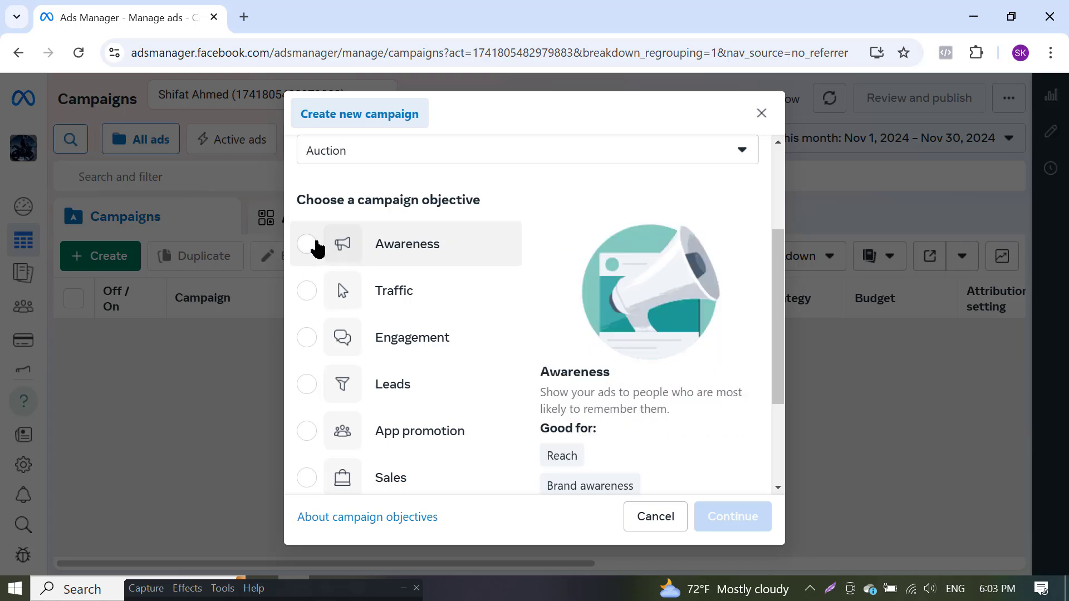
Choose Awareness as the campaign objective and review what it is good for
{"action": "left_click", "coordinate": [315, 246]}
{"action": "scroll", "coordinate": [634, 279], "scroll_direction": "down", "scroll_amount": 3}
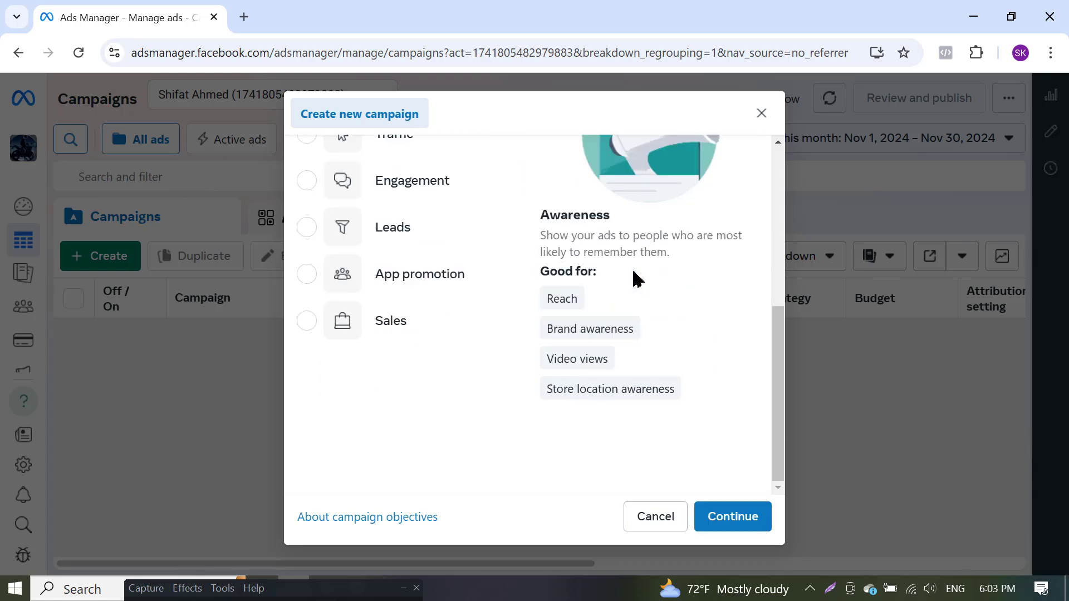
{"action": "scroll", "coordinate": [511, 279], "scroll_direction": "up", "scroll_amount": 3}
{"action": "scroll", "coordinate": [579, 317], "scroll_direction": "down", "scroll_amount": 3}
Capture the browser area, mark Reach with a red rectangle in the screenshot tool, and discard the capture
{"action": "left_click", "coordinate": [830, 590]}
{"action": "mouse_move", "coordinate": [1, 31]}
{"action": "left_mouse_down"}
{"action": "mouse_move", "coordinate": [45, 41]}
{"action": "mouse_move", "coordinate": [1032, 574]}
{"action": "mouse_move", "coordinate": [1051, 582]}
{"action": "mouse_move", "coordinate": [1068, 573]}
{"action": "left_mouse_up"}
{"action": "left_click", "coordinate": [819, 443]}
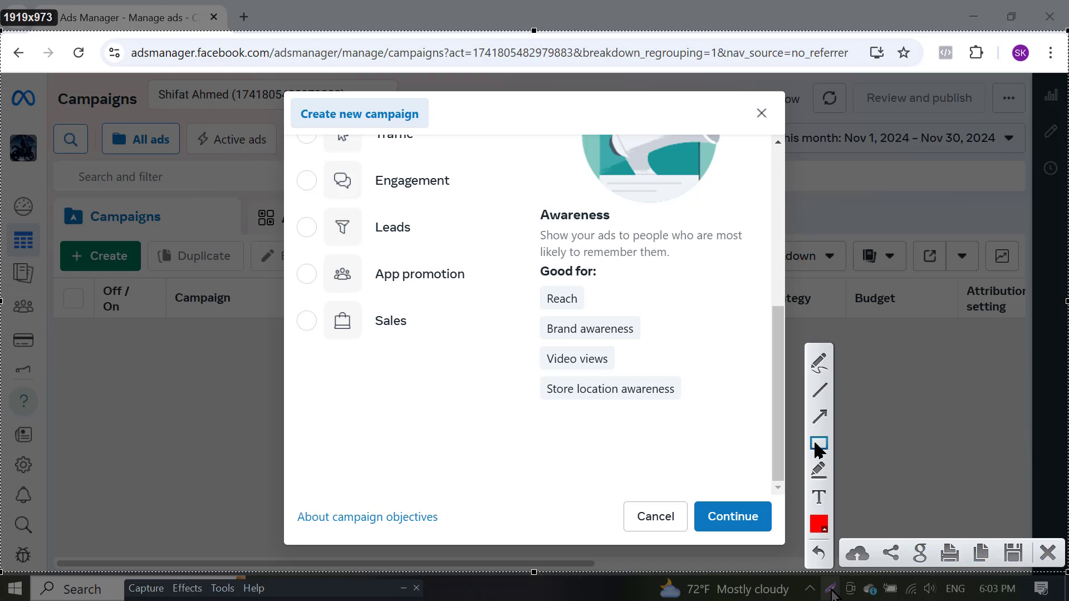
{"action": "mouse_move", "coordinate": [528, 289]}
{"action": "left_mouse_down"}
{"action": "mouse_move", "coordinate": [709, 319]}
{"action": "mouse_move", "coordinate": [791, 316]}
{"action": "mouse_move", "coordinate": [770, 325]}
{"action": "mouse_move", "coordinate": [767, 313]}
{"action": "left_mouse_up"}
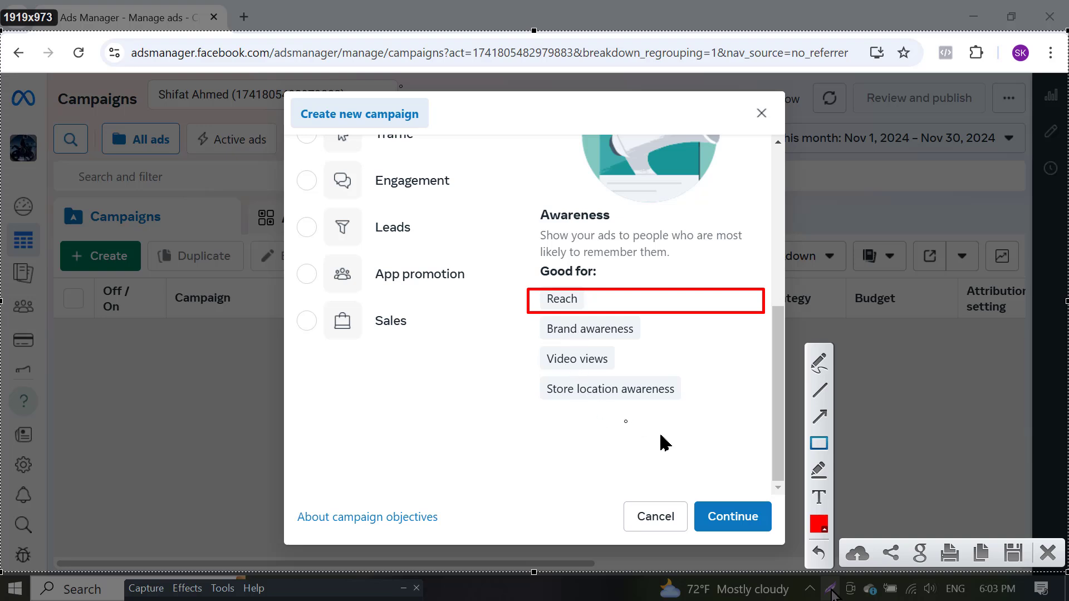
{"action": "left_click", "coordinate": [1047, 553]}
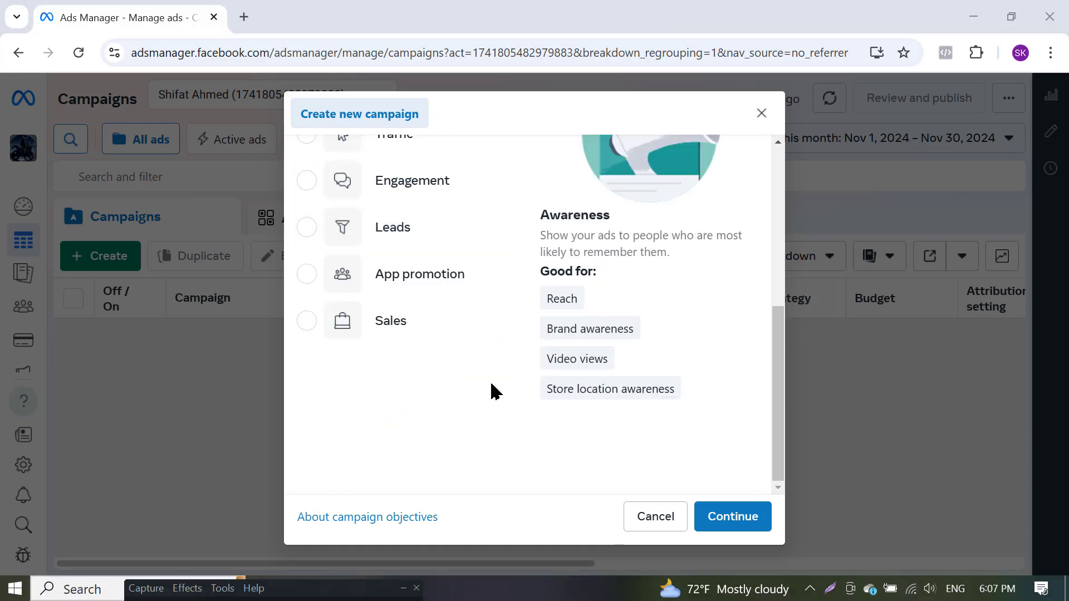
Continue to the new Awareness campaign's settings and clear its default campaign name, dismissing the Leads campaign suggestion
{"action": "left_click", "coordinate": [745, 526]}
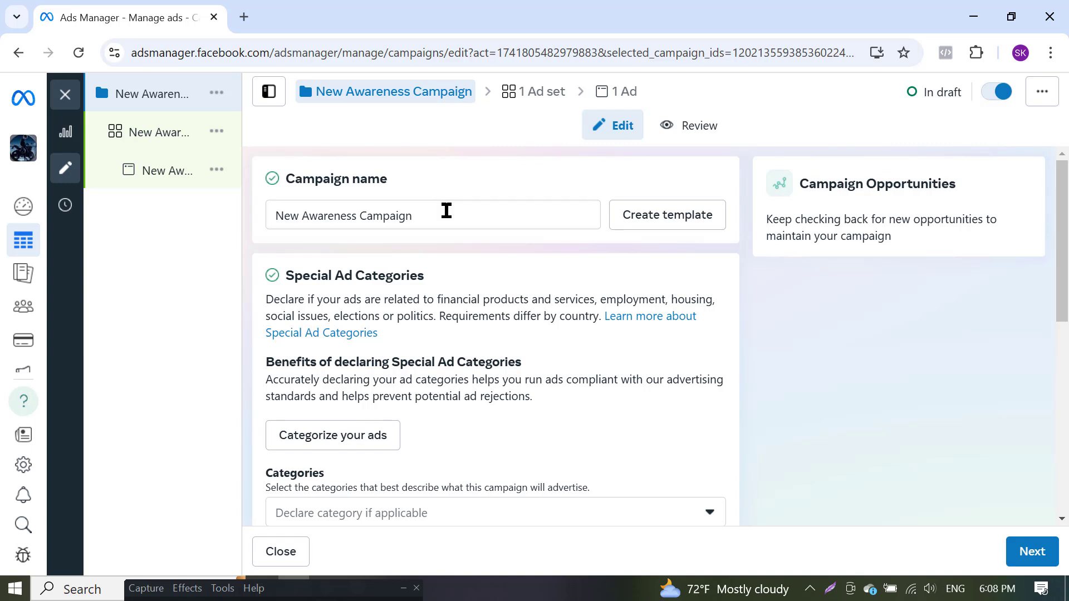
{"action": "triple_click", "coordinate": [445, 212]}
{"action": "key", "text": "BackSpace"}
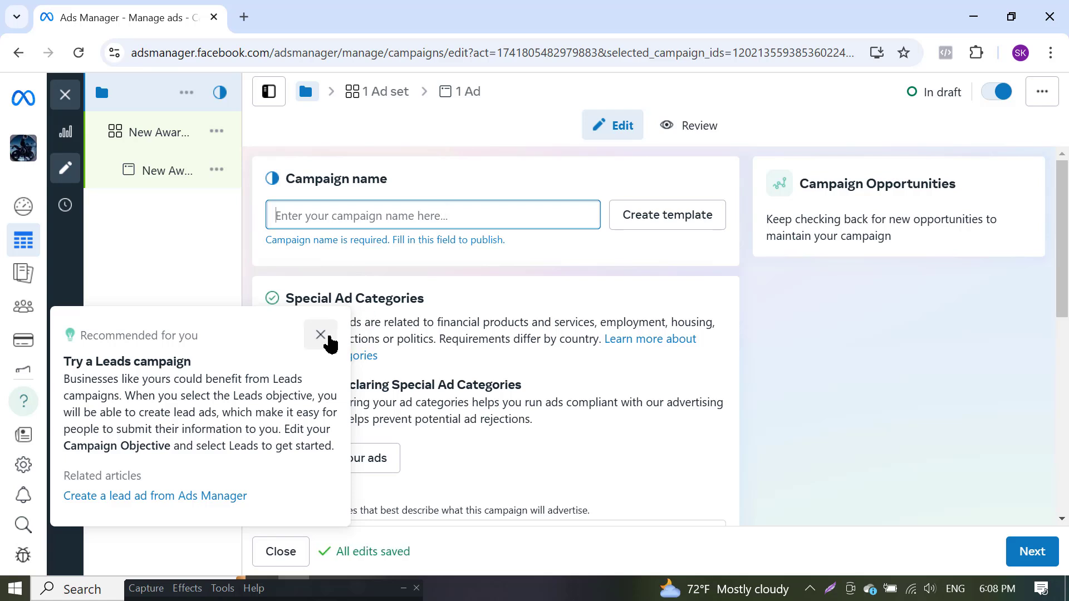
{"action": "left_click", "coordinate": [321, 335]}
{"action": "left_click", "coordinate": [299, 220]}
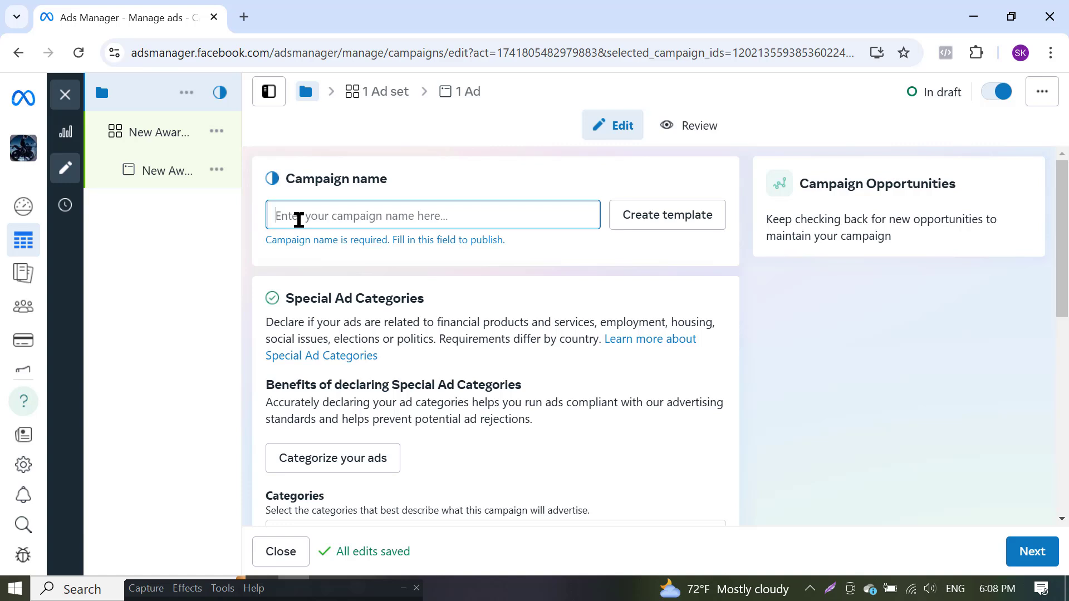
Enter Real Estate as the campaign name and dismiss the help tip
{"action": "type", "text": "Rea"}
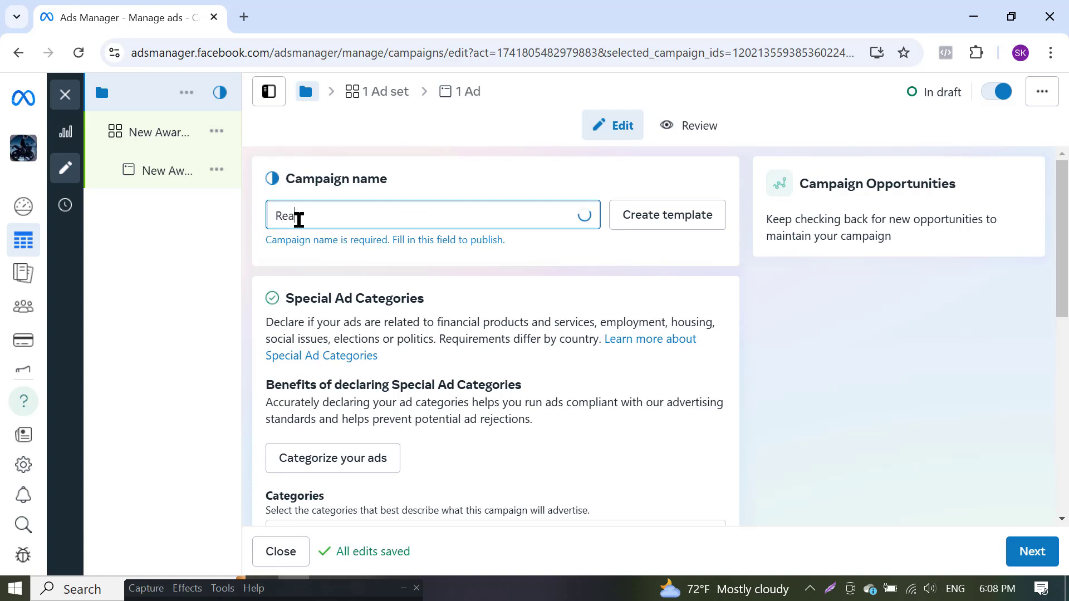
{"action": "type", "text": "l "}
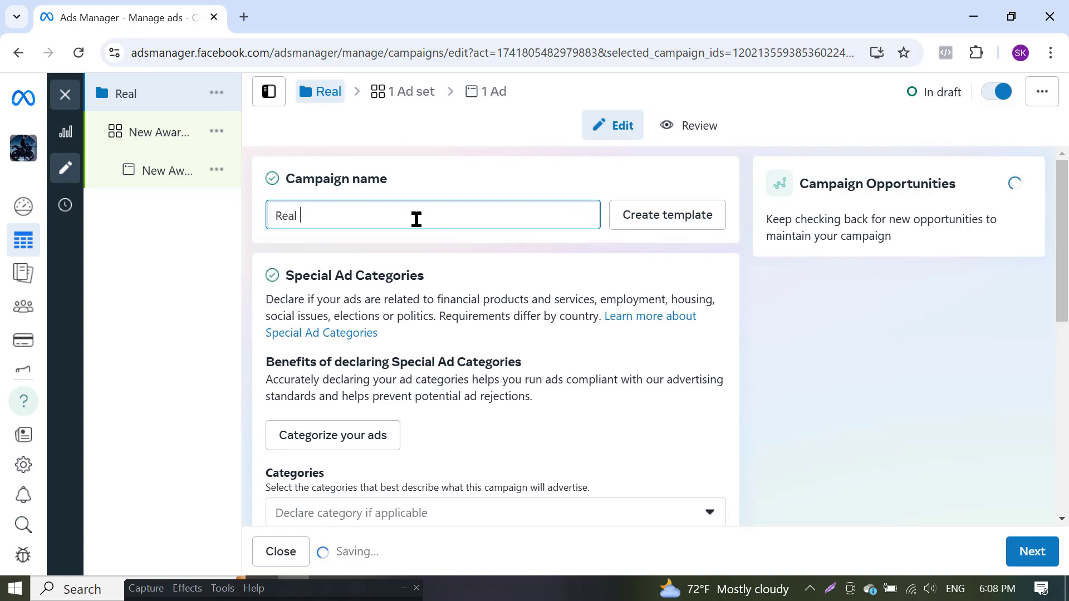
{"action": "type", "text": "aES"}
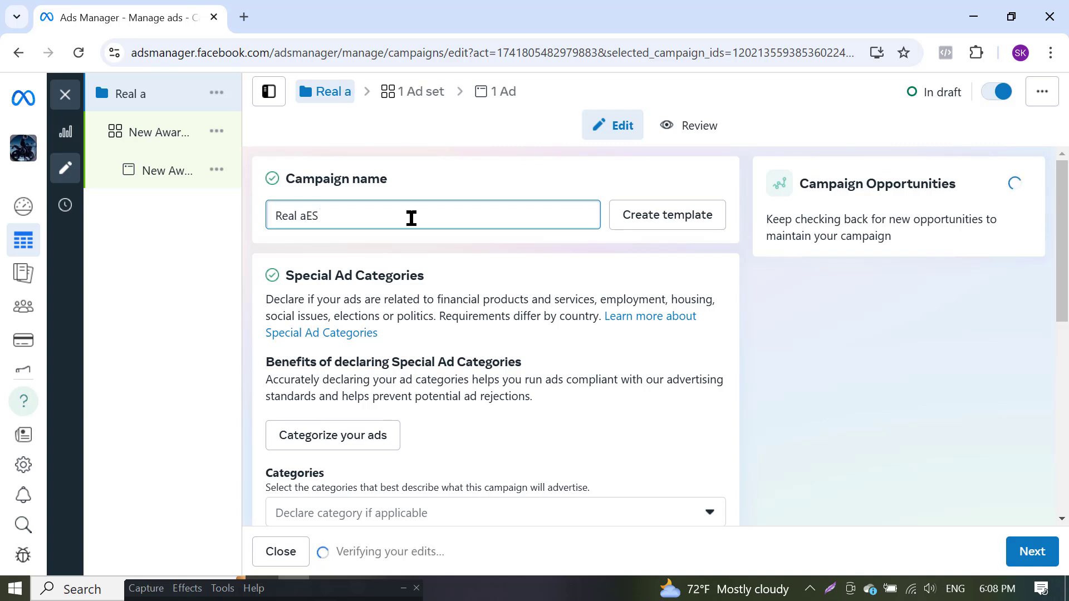
{"action": "key", "text": "ctrl+shift+Left"}
{"action": "key", "text": "BackSpace"}
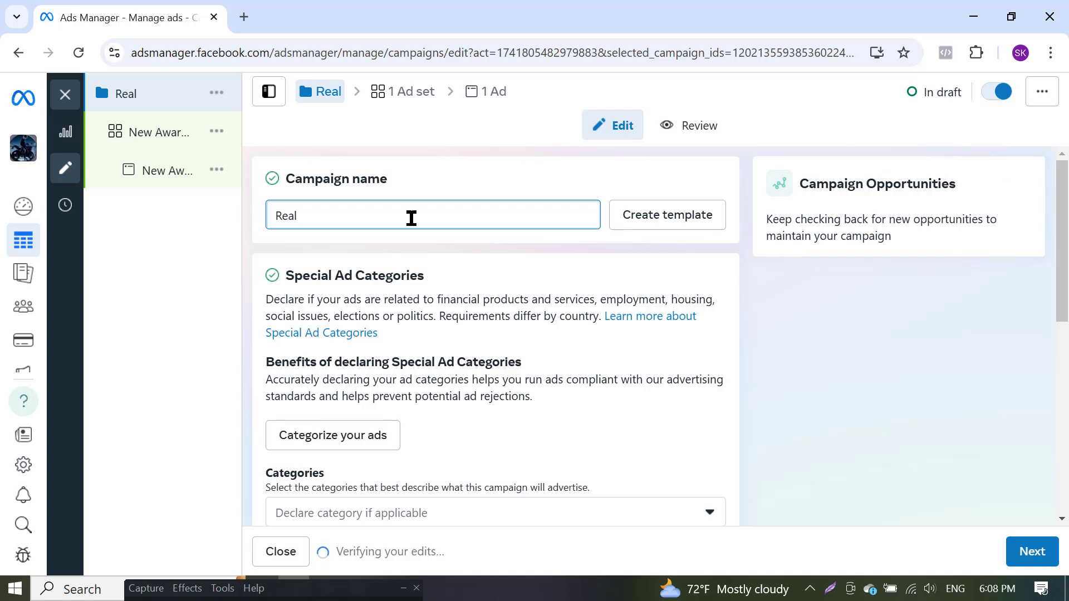
{"action": "type", "text": "Es"}
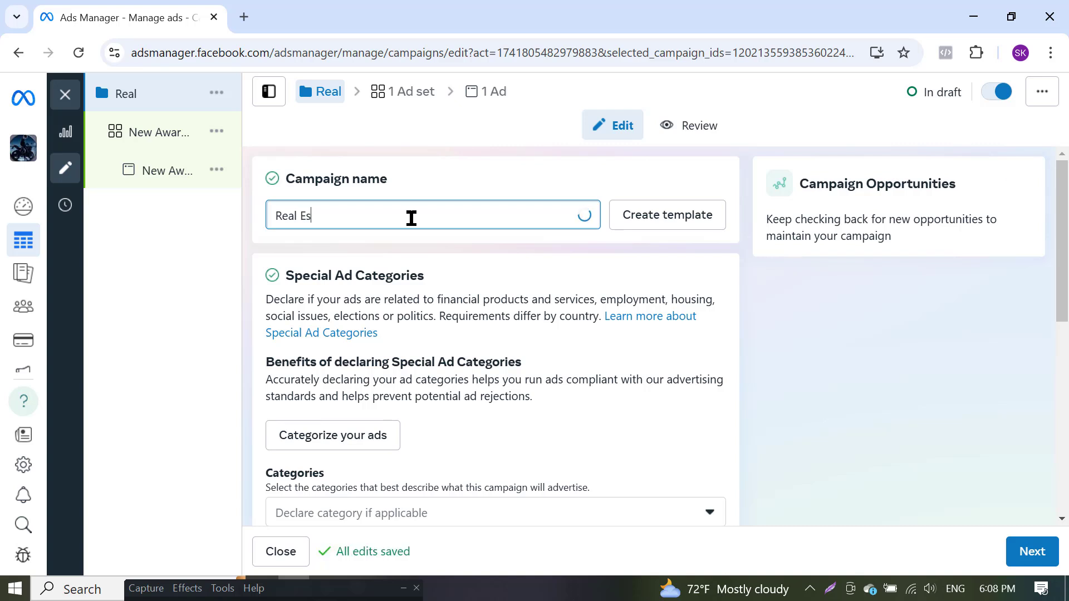
{"action": "type", "text": "ts"}
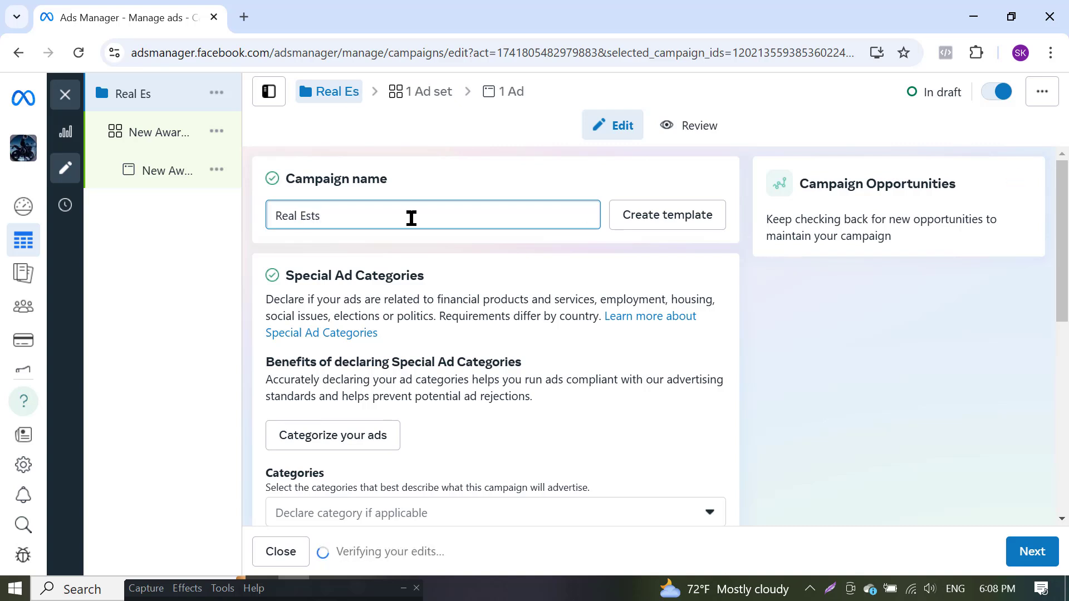
{"action": "key", "text": "BackSpace"}
{"action": "type", "text": "ate"}
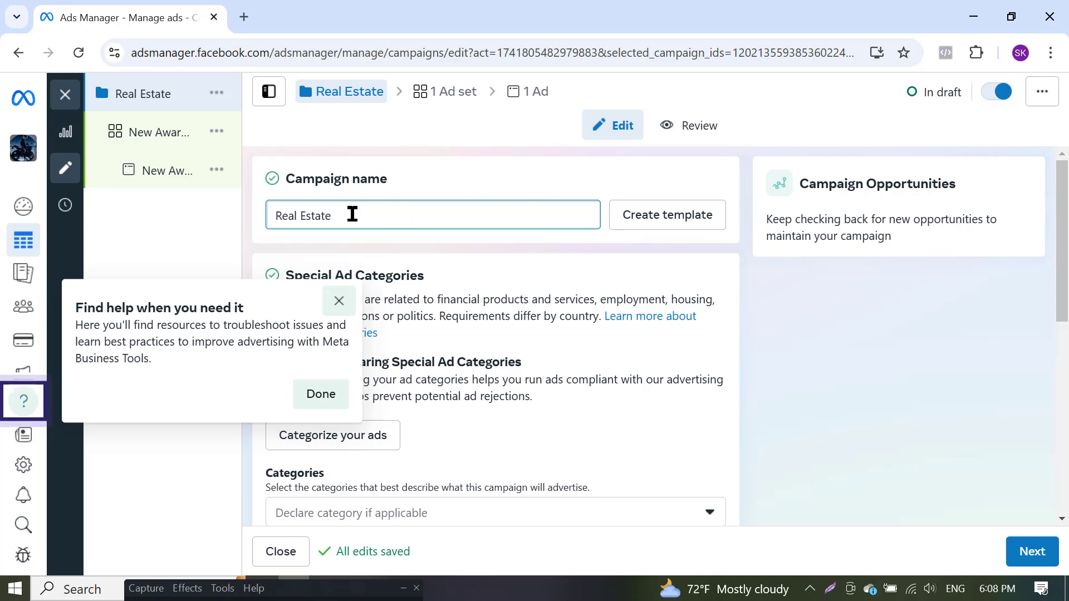
{"action": "left_click", "coordinate": [340, 302]}
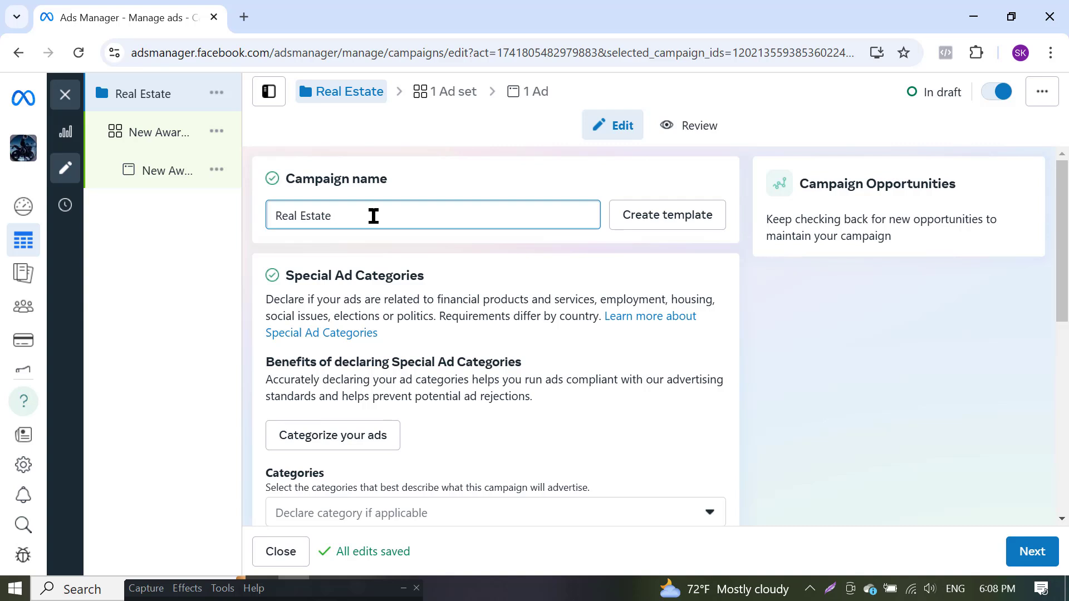
Append the date to make the campaign name Real Estate 30/11/24, and select the full name
{"action": "type", "text": "/"}
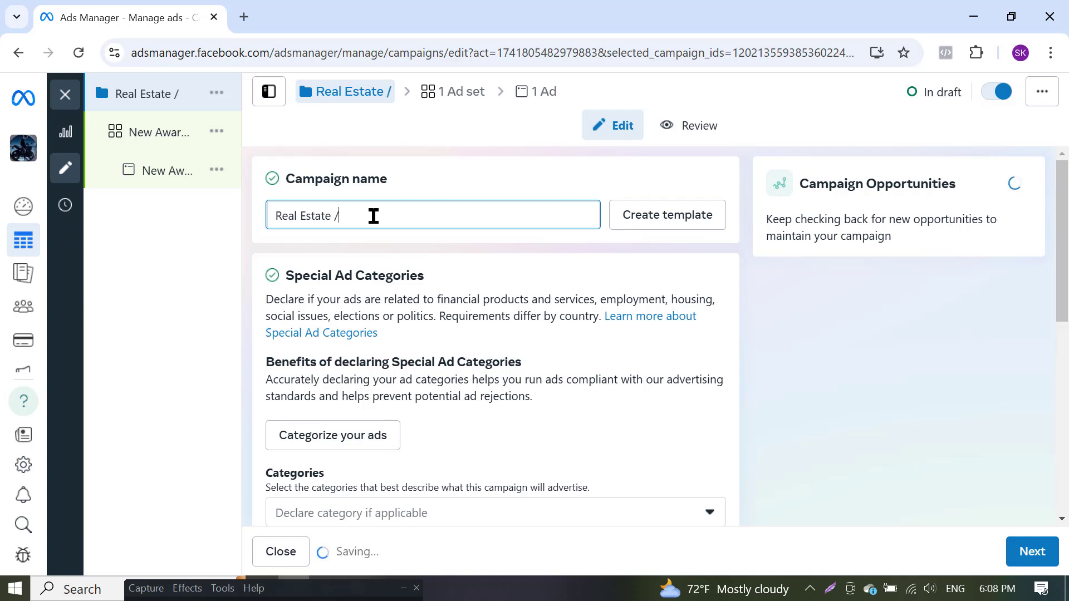
{"action": "key", "text": "BackSpace"}
{"action": "key", "text": "BackSpace"}
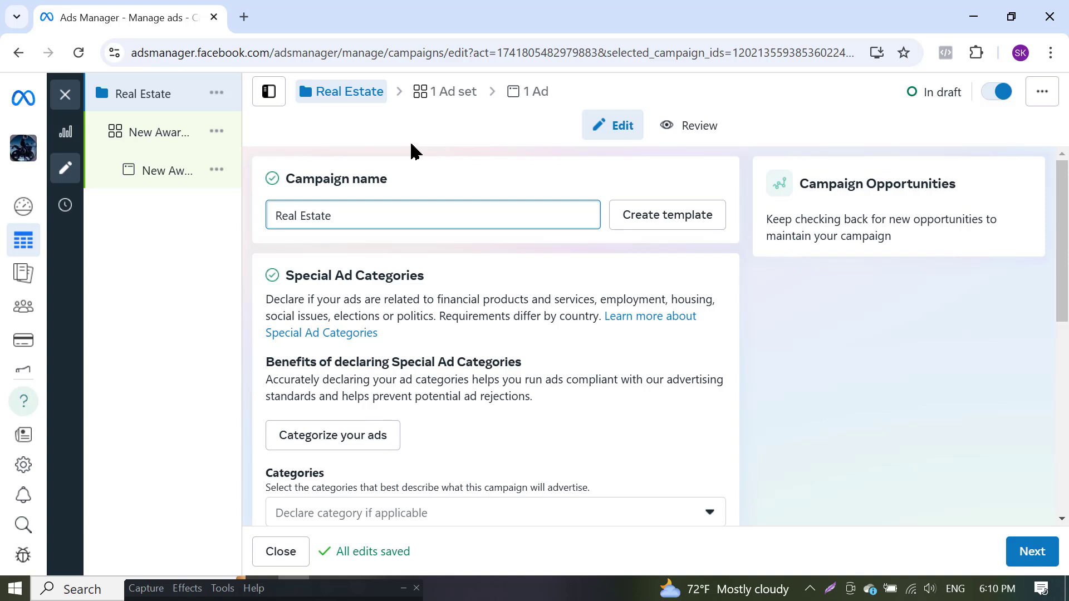
{"action": "type", "text": "30/11/"}
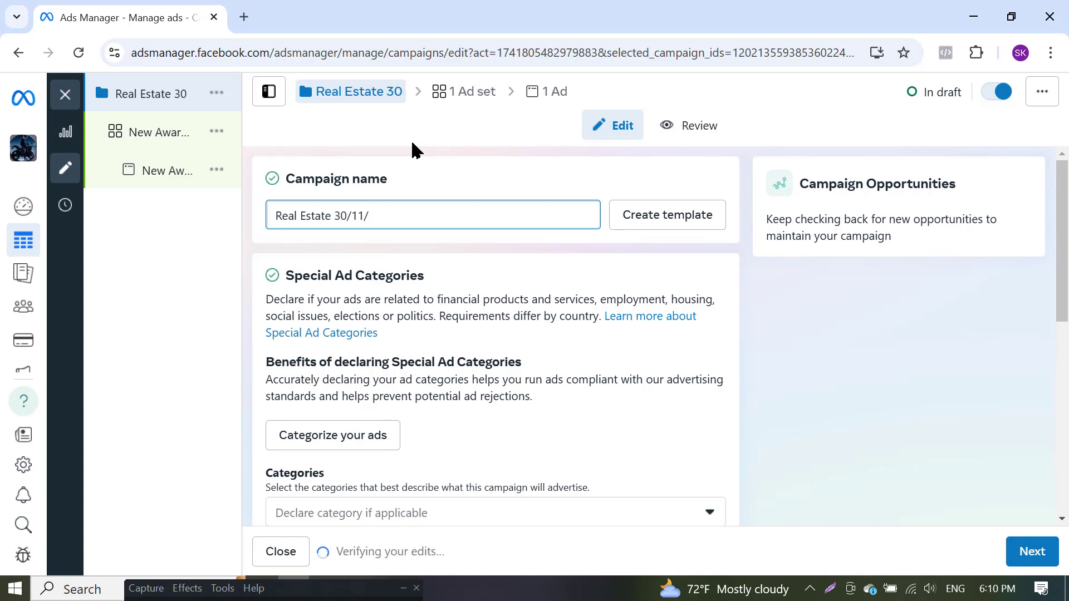
{"action": "type", "text": "24"}
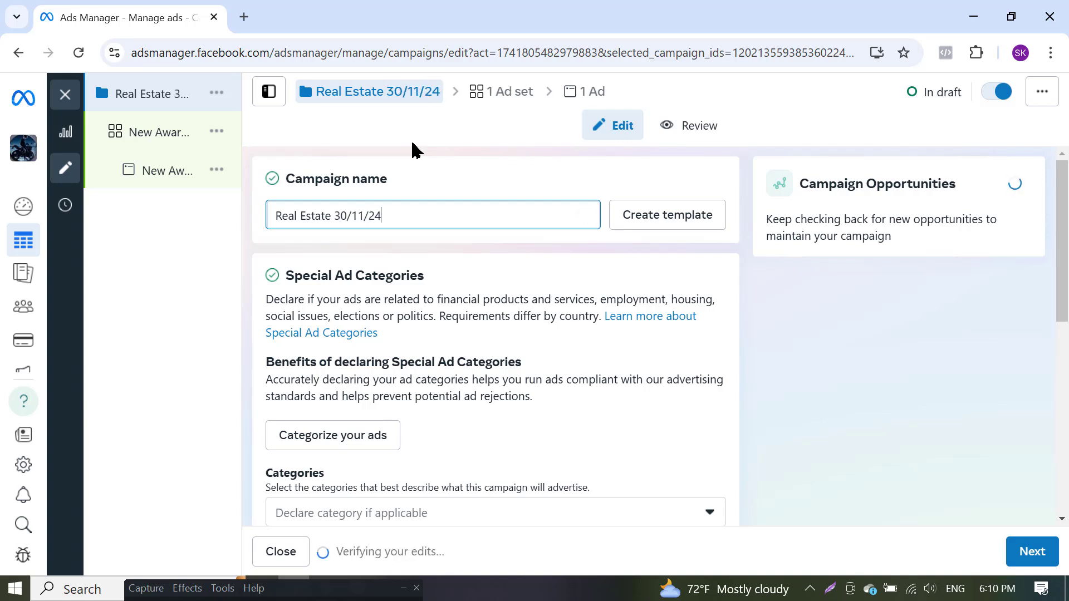
{"action": "triple_click", "coordinate": [417, 216]}
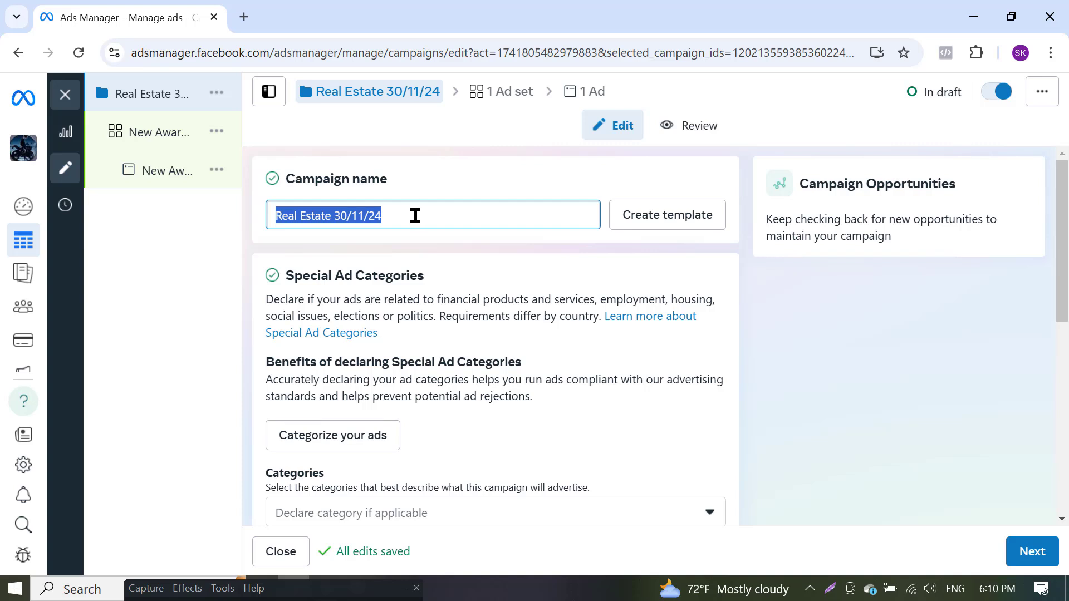
Review the Special Ad Categories that can be declared for the campaign, and close the list without choosing one
{"action": "scroll", "coordinate": [417, 234], "scroll_direction": "down", "scroll_amount": 3}
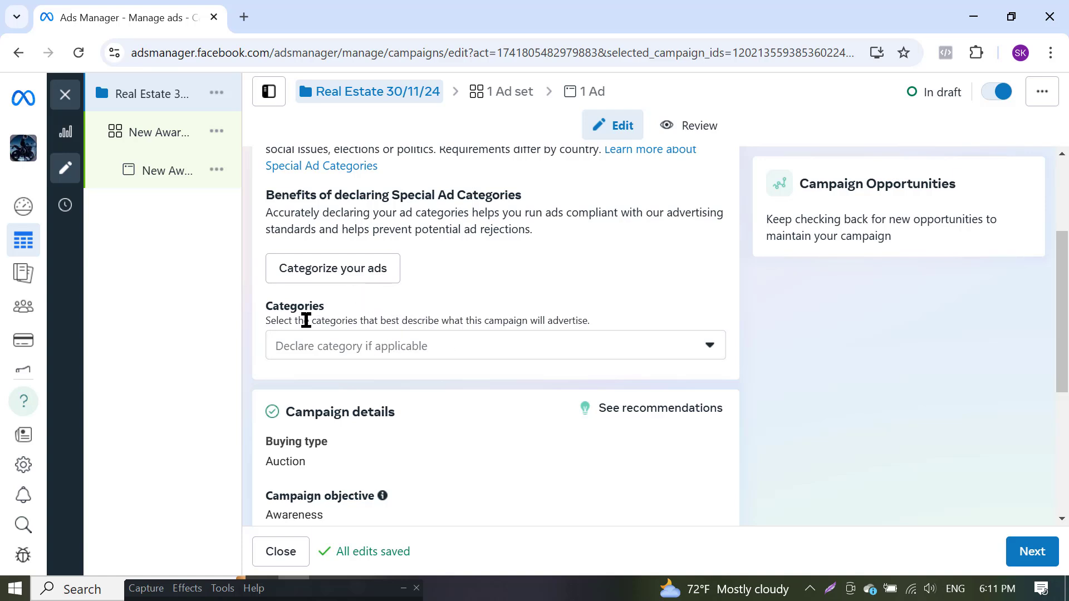
{"action": "left_click", "coordinate": [392, 351]}
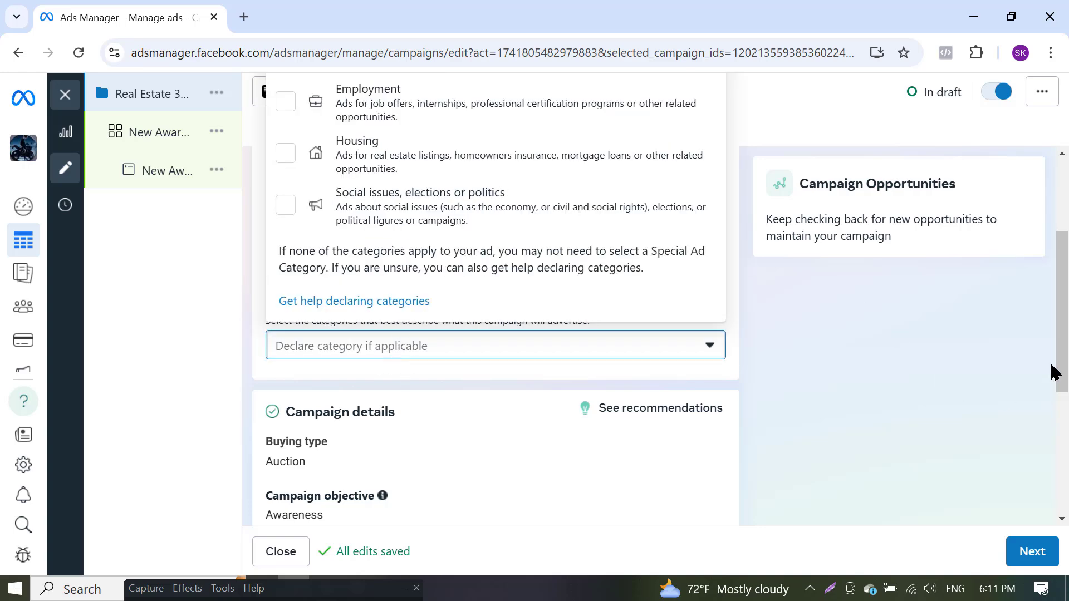
{"action": "left_click_drag", "start_coordinate": [1056, 372], "coordinate": [1056, 315]}
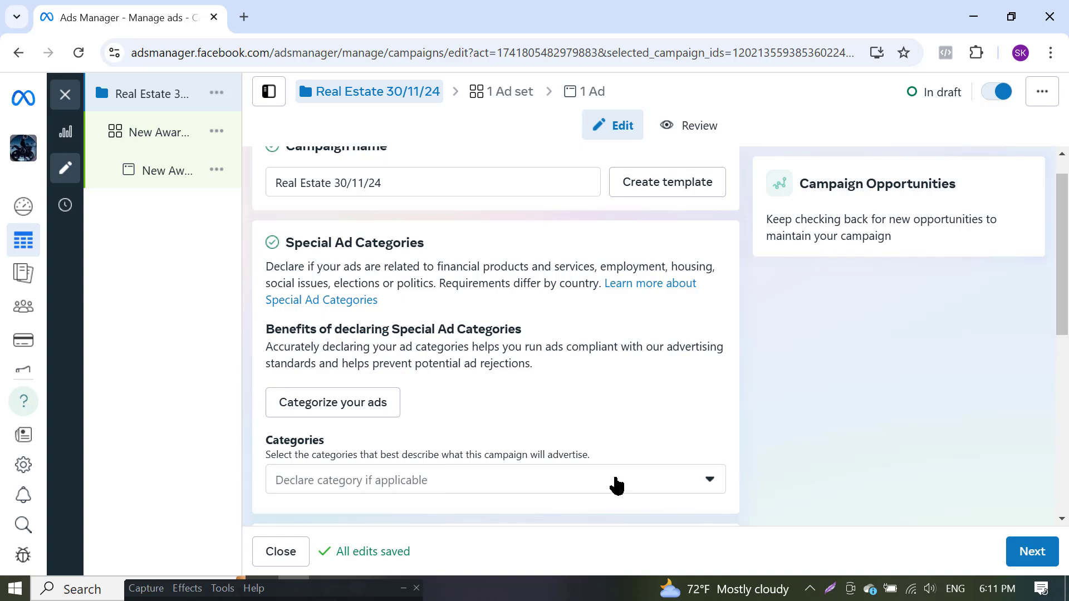
{"action": "left_click", "coordinate": [582, 486]}
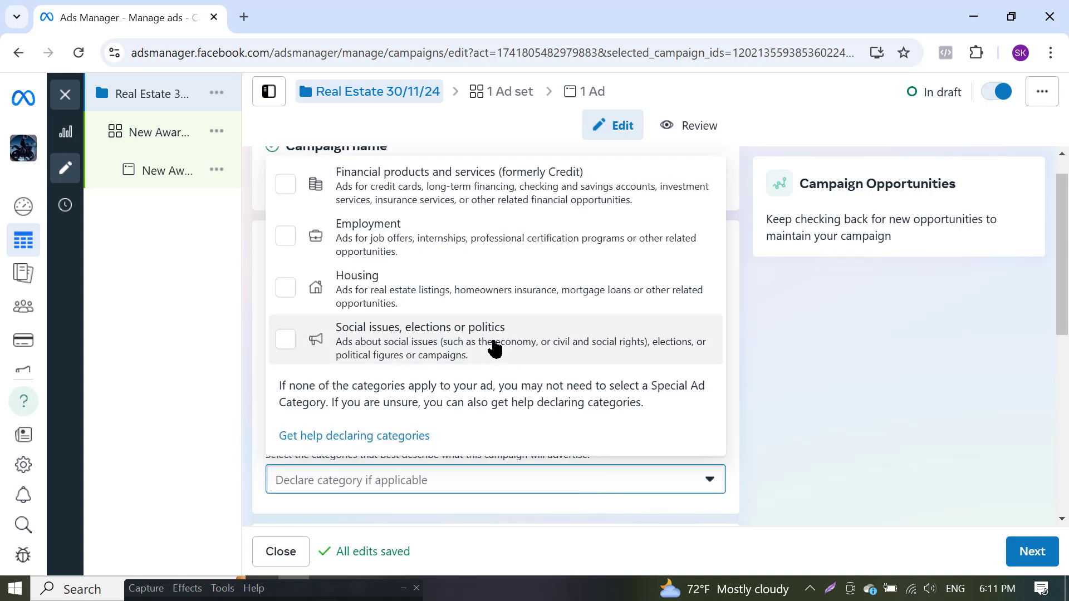
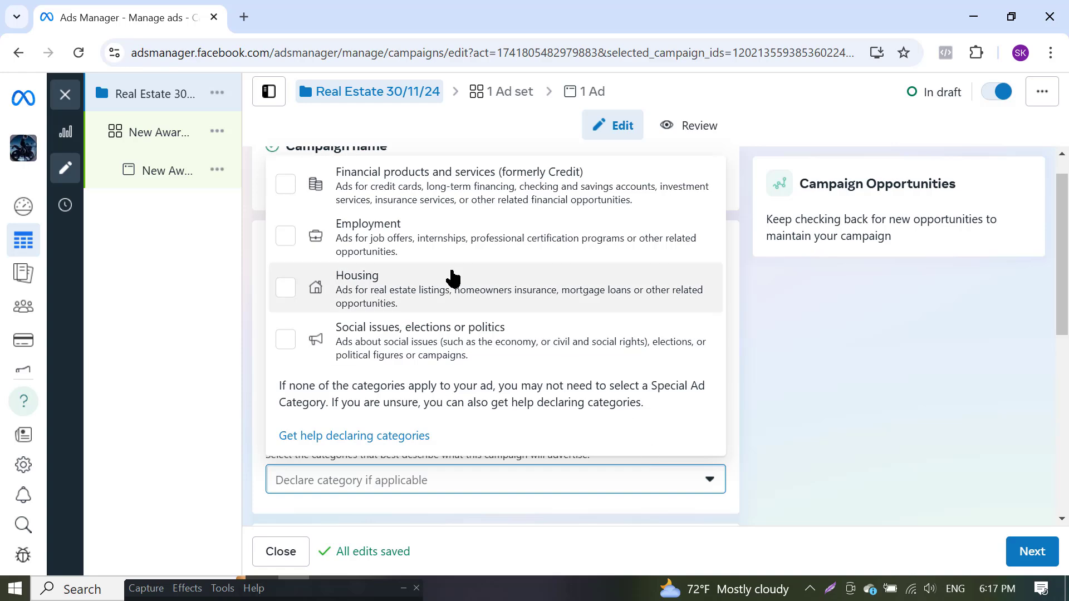
{"action": "left_click", "coordinate": [771, 388]}
Review the campaign details, the available objectives including Traffic, and the Advantage campaign budget and A/B test options
{"action": "scroll", "coordinate": [437, 423], "scroll_direction": "down", "scroll_amount": 3}
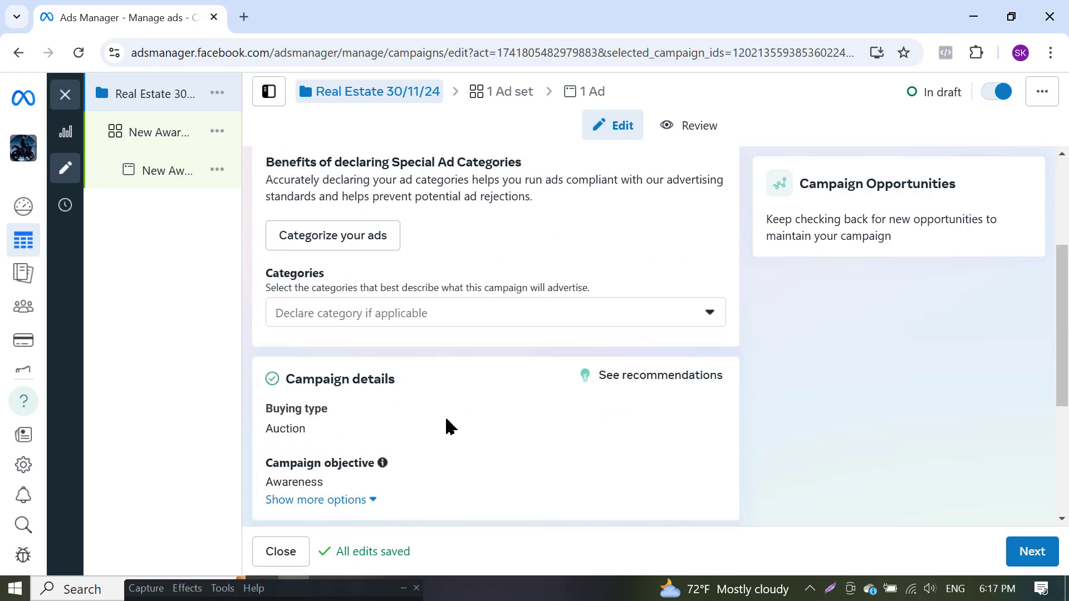
{"action": "scroll", "coordinate": [422, 346], "scroll_direction": "up", "scroll_amount": 3}
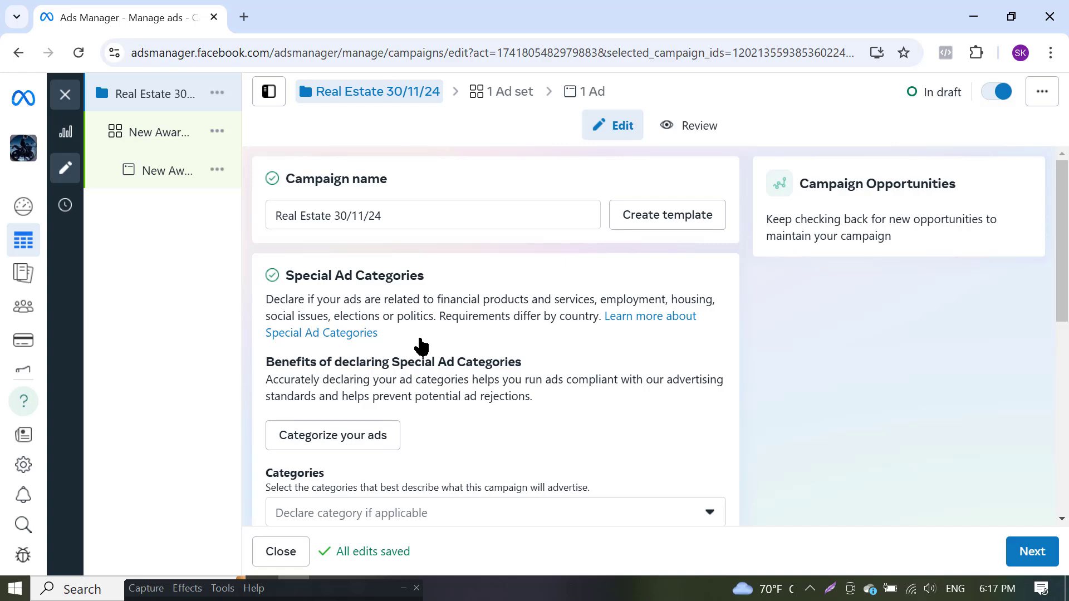
{"action": "scroll", "coordinate": [406, 437], "scroll_direction": "down", "scroll_amount": 8}
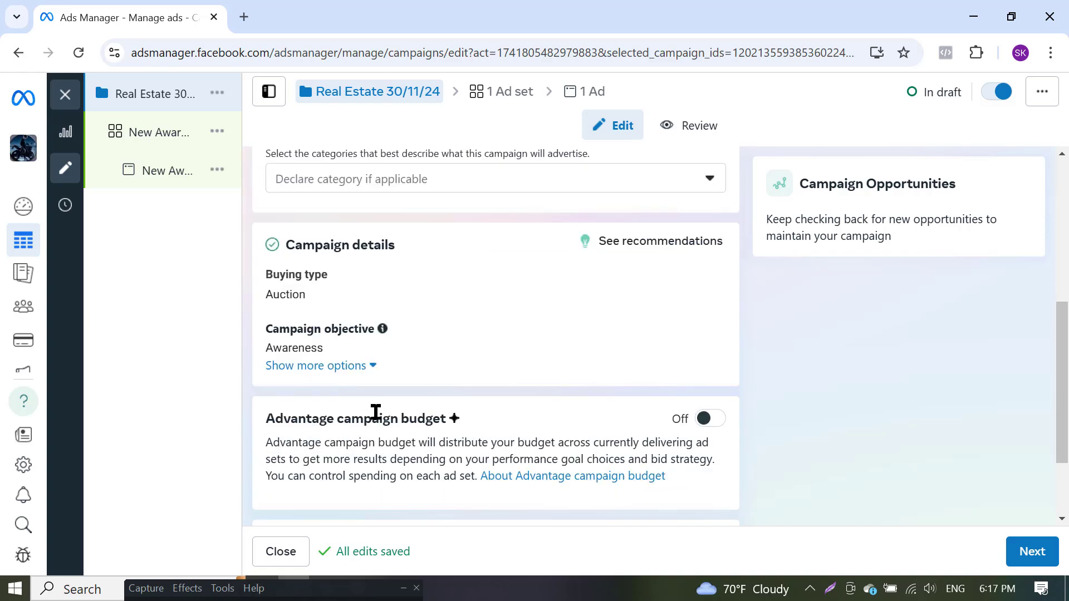
{"action": "scroll", "coordinate": [397, 344], "scroll_direction": "up", "scroll_amount": 3}
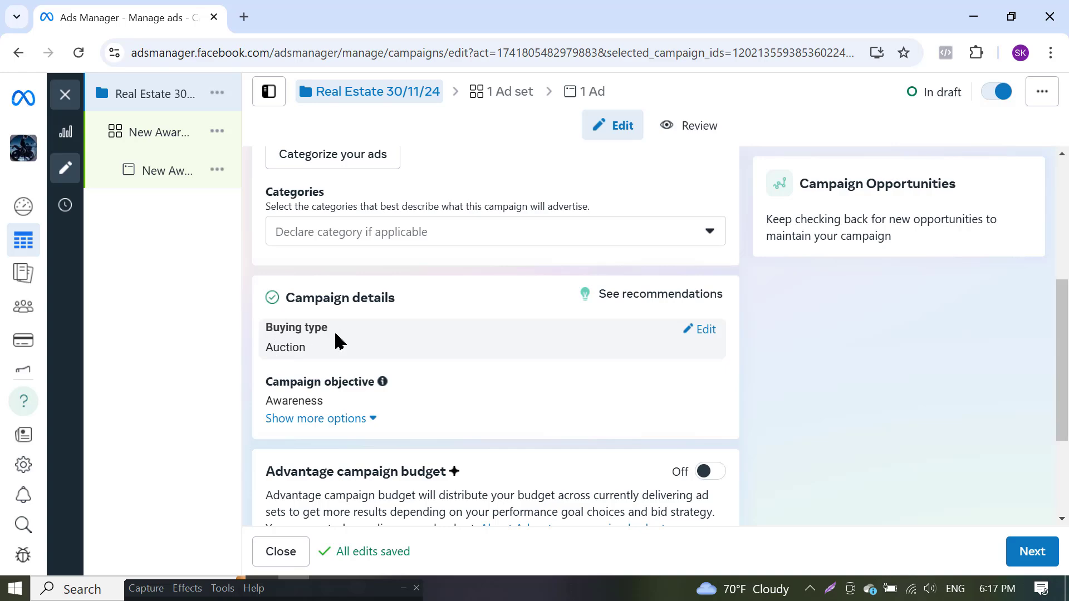
{"action": "scroll", "coordinate": [699, 371], "scroll_direction": "down", "scroll_amount": 3}
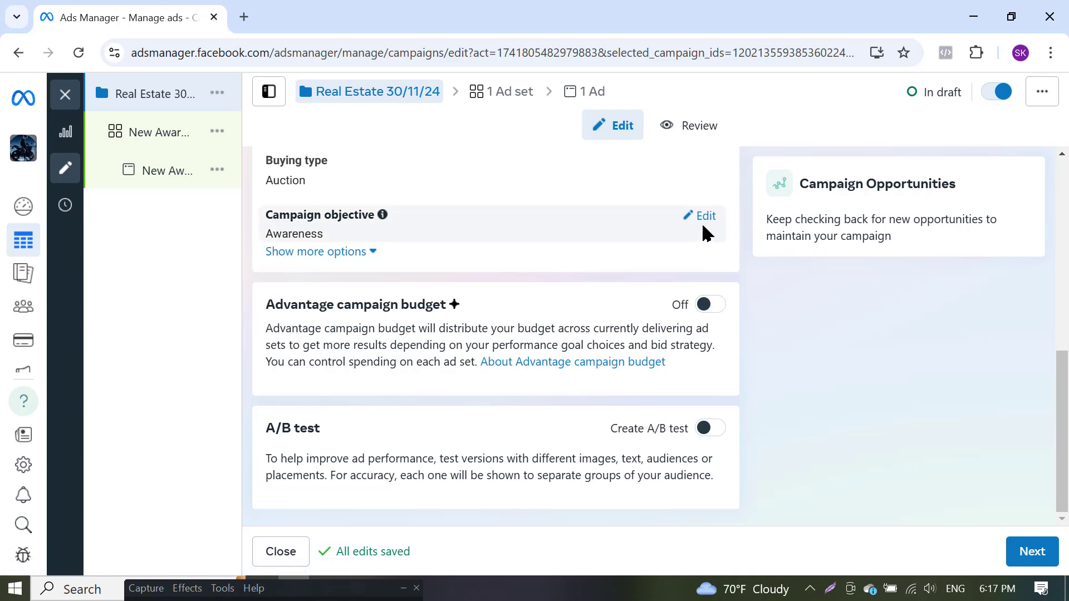
{"action": "left_click", "coordinate": [704, 223]}
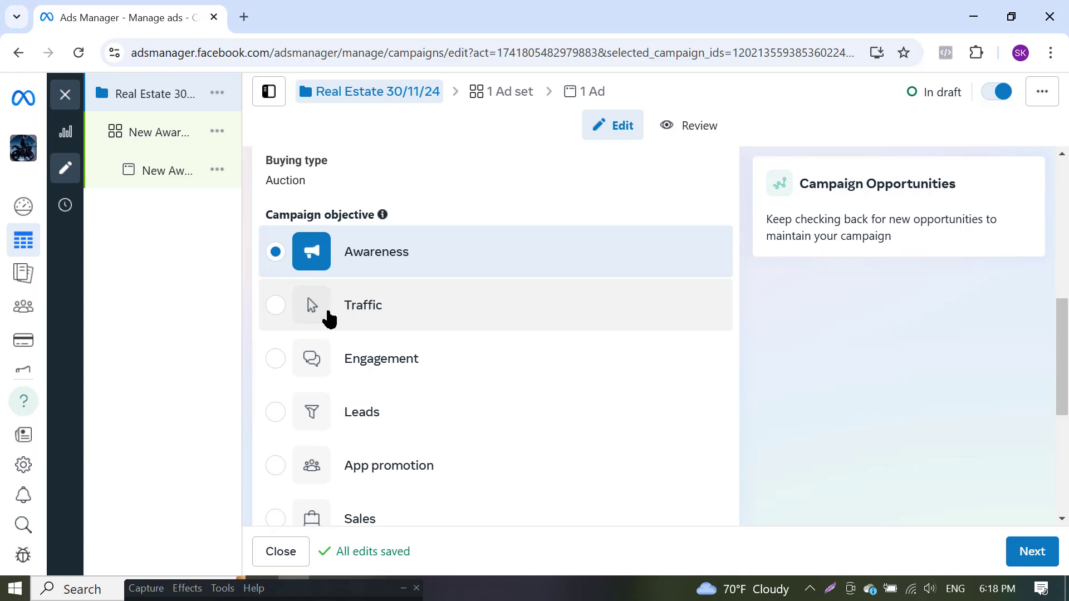
{"action": "mouse_move", "coordinate": [329, 319]}
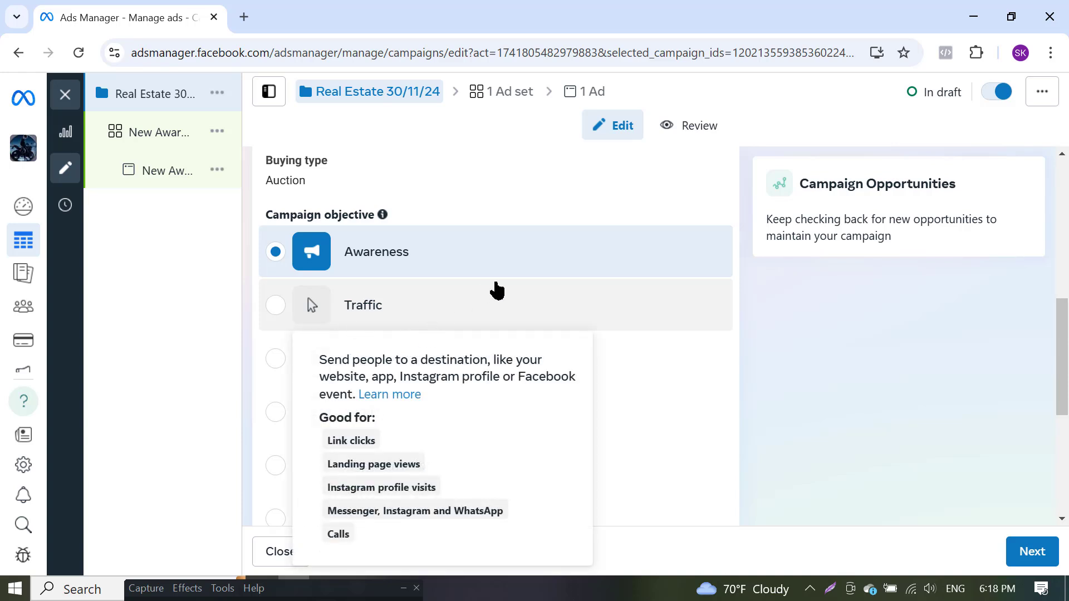
{"action": "scroll", "coordinate": [716, 303], "scroll_direction": "down", "scroll_amount": 5}
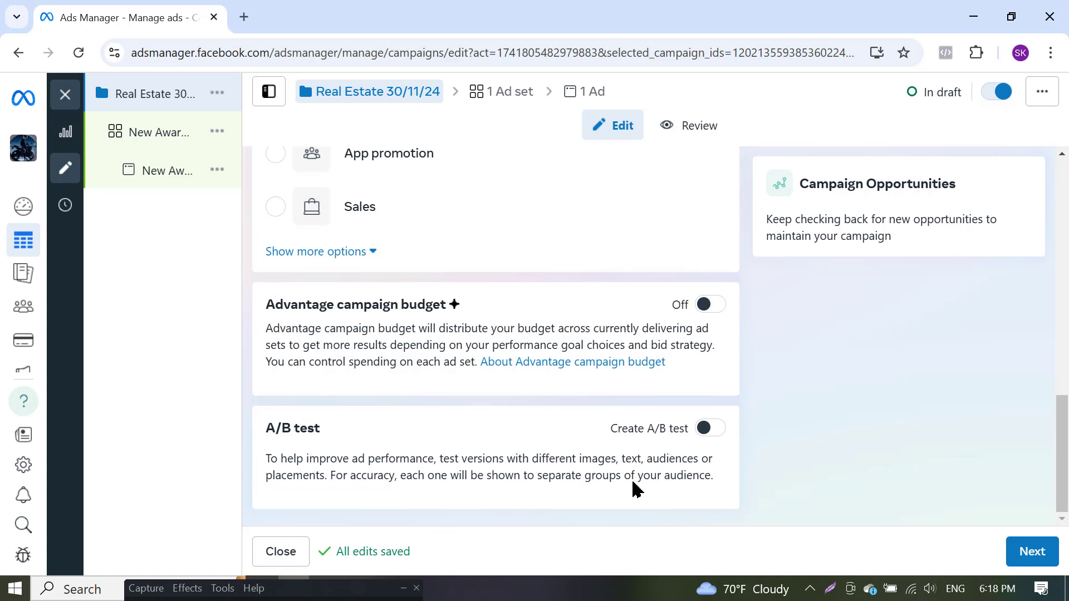
Proceed to the ad set level and name the ad set Real Estate 30/11/24
{"action": "left_click", "coordinate": [1038, 553]}
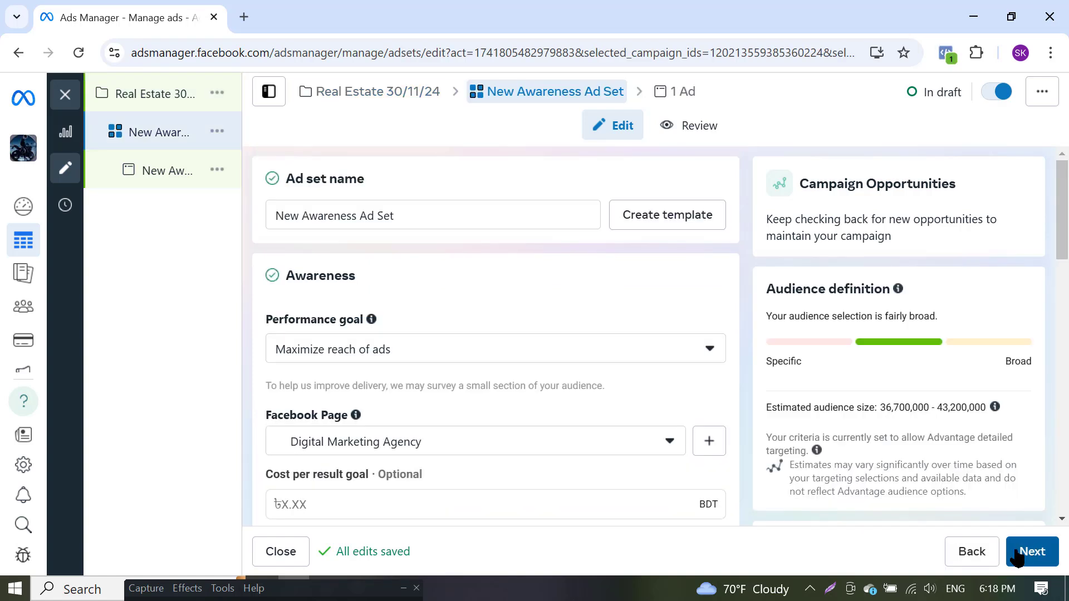
{"action": "triple_click", "coordinate": [424, 212]}
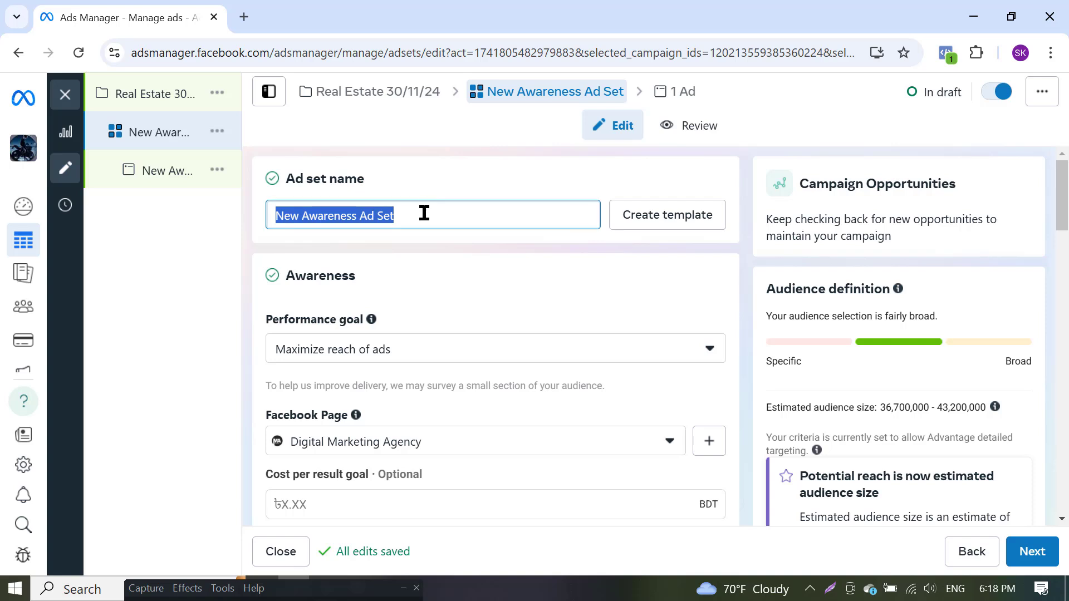
{"action": "type", "text": "Real Estate 30/11/24"}
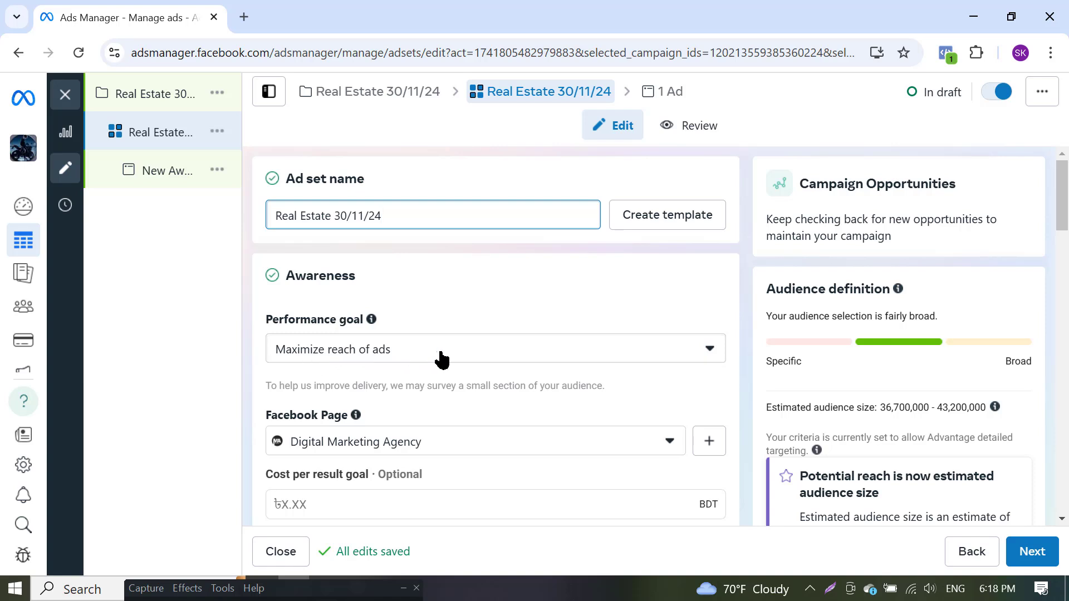
Review the ad set's performance goal, Facebook Page and cost per result goal settings
{"action": "scroll", "coordinate": [507, 365], "scroll_direction": "down", "scroll_amount": 3}
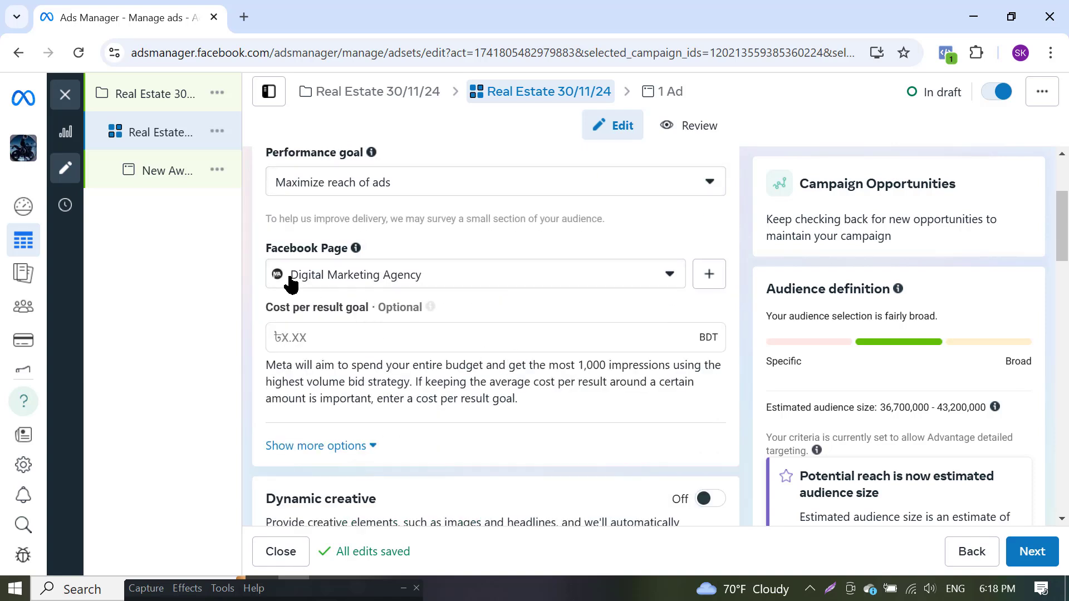
{"action": "scroll", "coordinate": [463, 292], "scroll_direction": "up", "scroll_amount": 3}
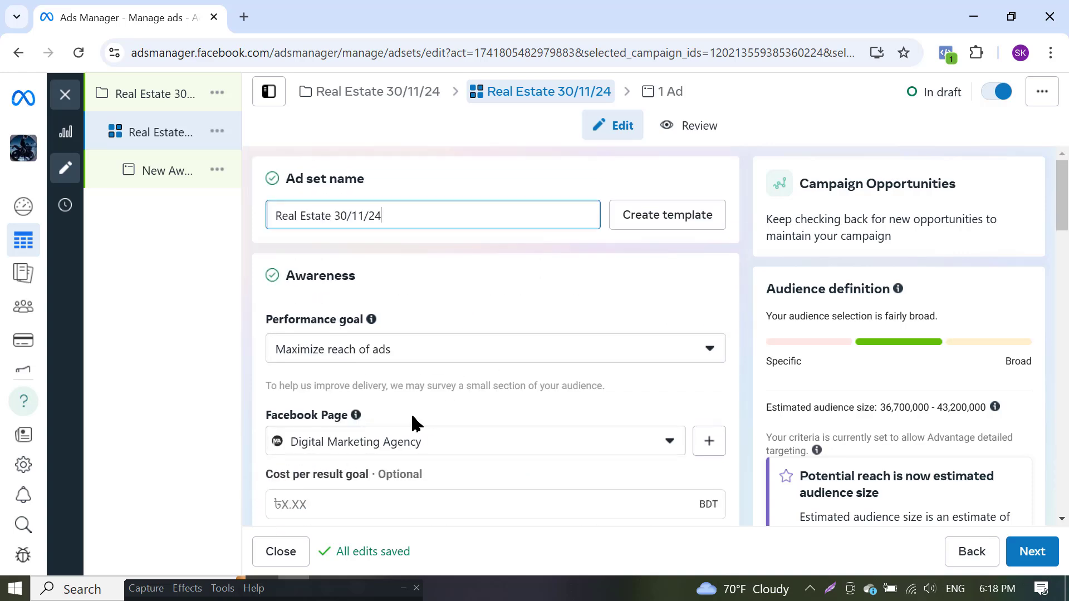
{"action": "scroll", "coordinate": [428, 420], "scroll_direction": "down", "scroll_amount": 1}
{"action": "scroll", "coordinate": [424, 420], "scroll_direction": "down", "scroll_amount": 3}
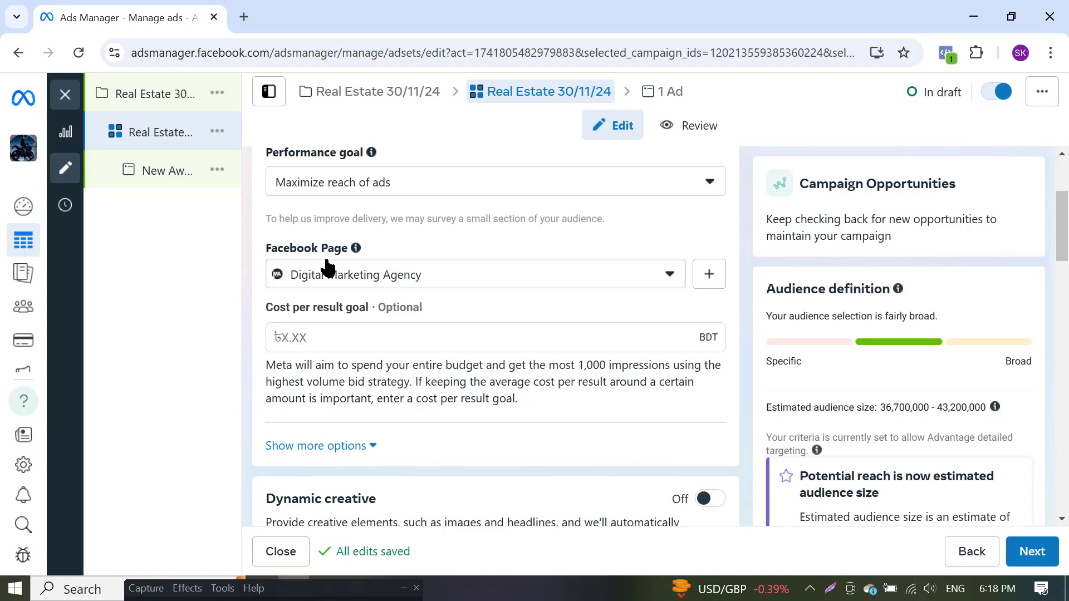
Choose Digital Marketing Agency from the personal Pages as the ad set's Facebook Page
{"action": "left_click", "coordinate": [365, 277]}
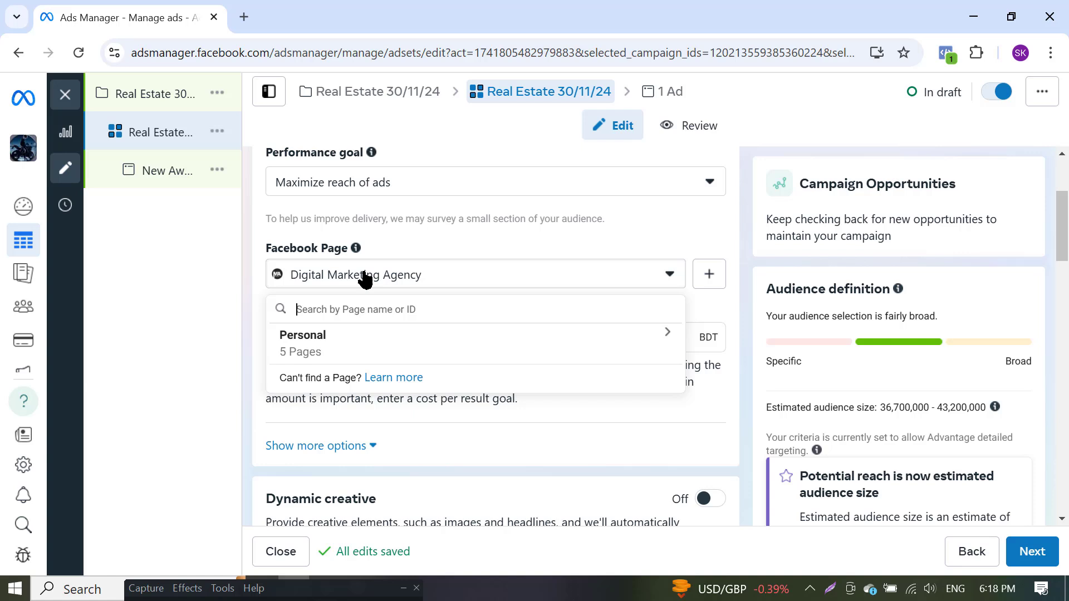
{"action": "left_click", "coordinate": [401, 357]}
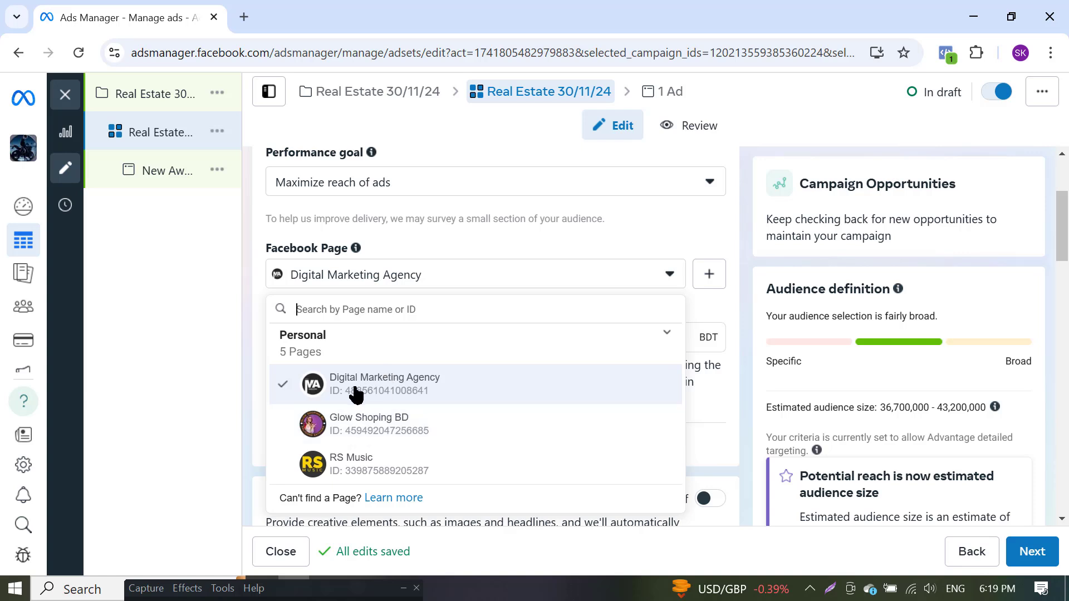
{"action": "left_click", "coordinate": [413, 384]}
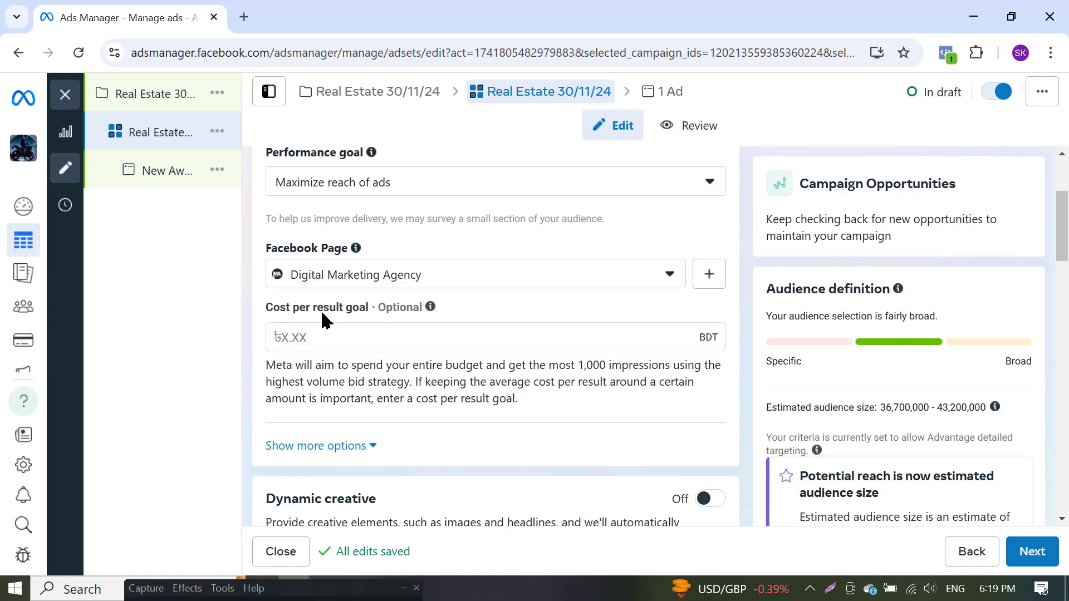
{"action": "left_click", "coordinate": [353, 337]}
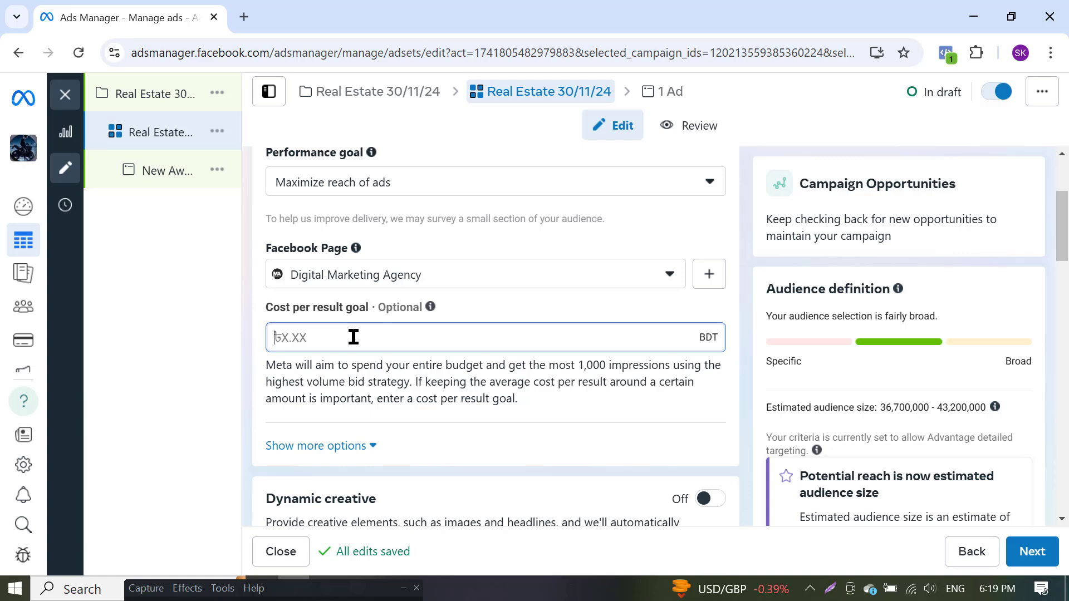
Check the available budget types, reduce the ad set's daily budget to 1.00 BDT, and look over the schedule options
{"action": "scroll", "coordinate": [682, 438], "scroll_direction": "down", "scroll_amount": 6}
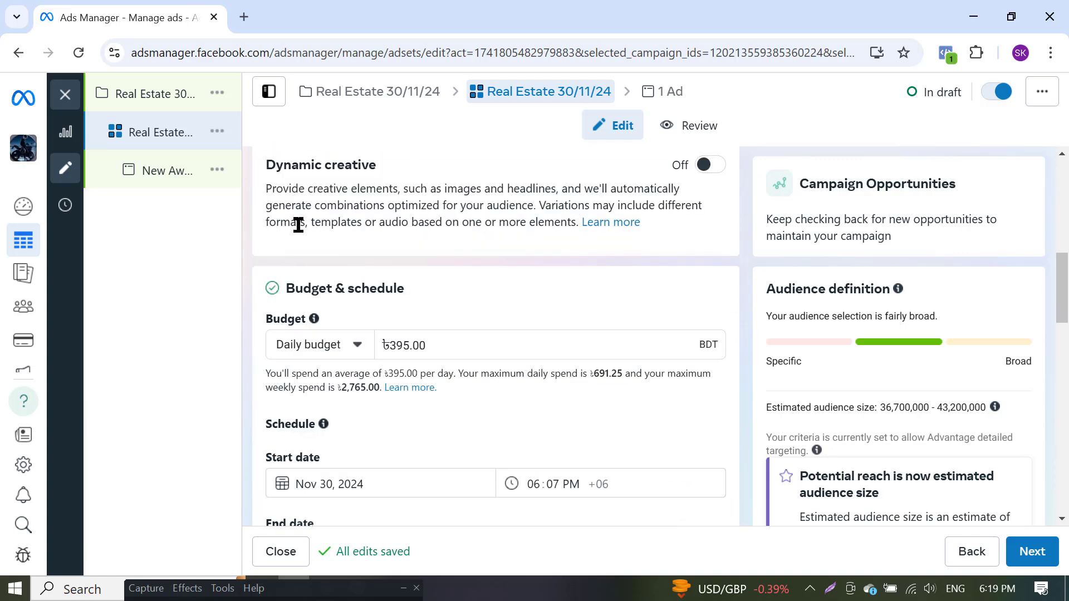
{"action": "scroll", "coordinate": [758, 177], "scroll_direction": "down", "scroll_amount": 3}
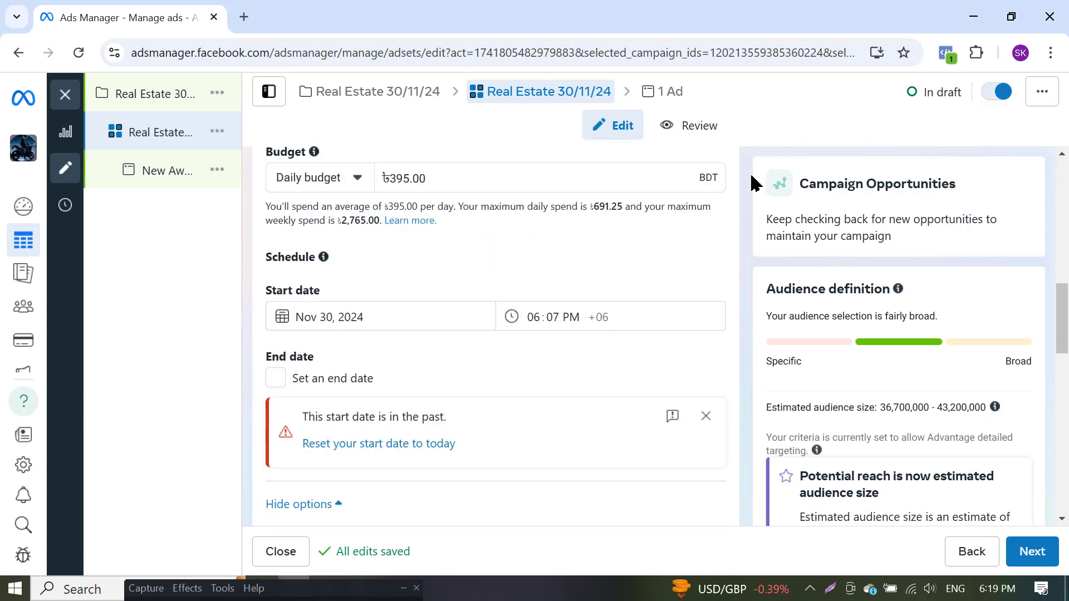
{"action": "left_click", "coordinate": [297, 186]}
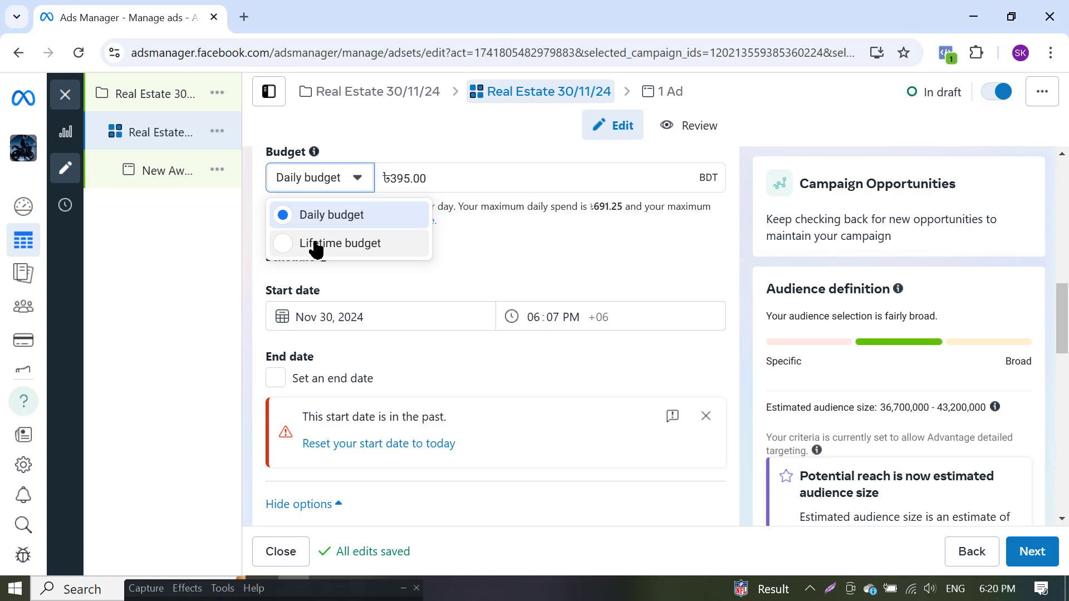
{"action": "left_click", "coordinate": [439, 170]}
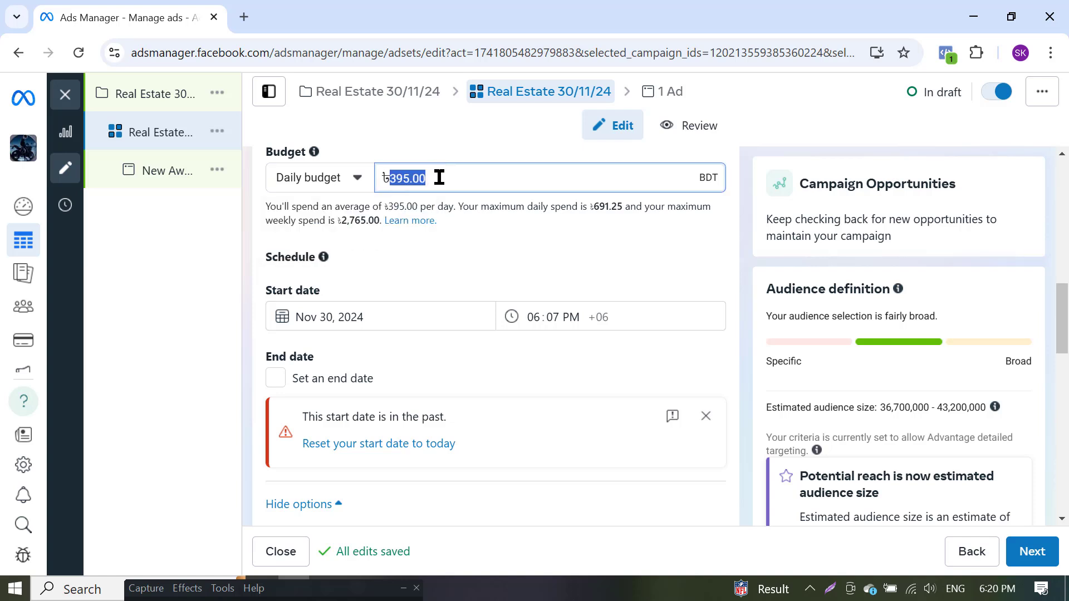
{"action": "type", "text": "11"}
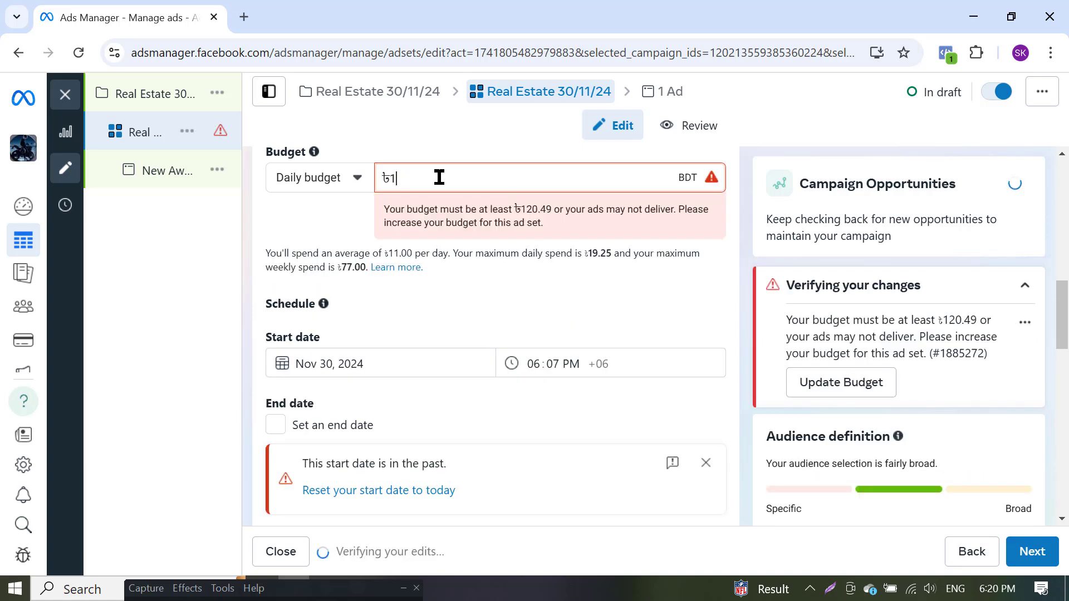
{"action": "key", "text": "BackSpace"}
{"action": "key", "text": "BackSpace"}
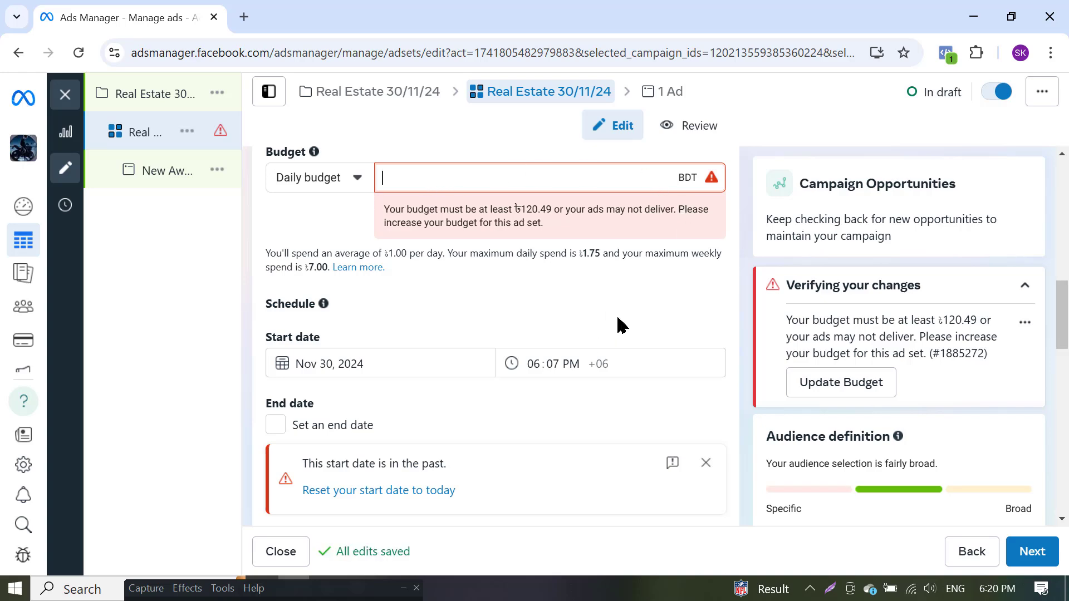
{"action": "scroll", "coordinate": [613, 334], "scroll_direction": "down", "scroll_amount": 10}
{"action": "scroll", "coordinate": [596, 342], "scroll_direction": "up", "scroll_amount": 6}
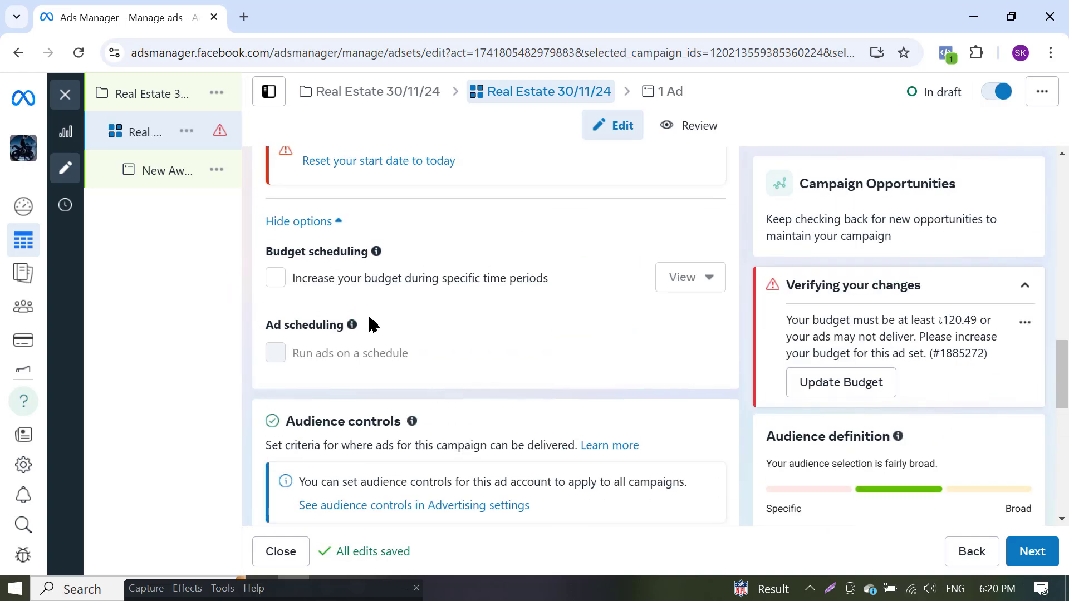
{"action": "scroll", "coordinate": [371, 324], "scroll_direction": "up", "scroll_amount": 3}
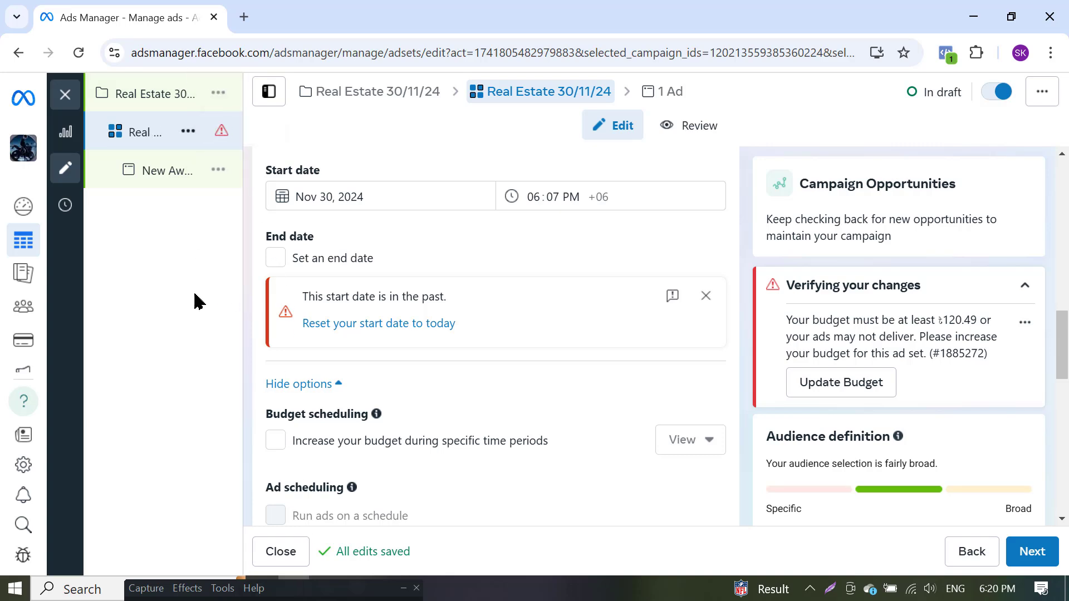
{"action": "scroll", "coordinate": [369, 341], "scroll_direction": "up", "scroll_amount": 6}
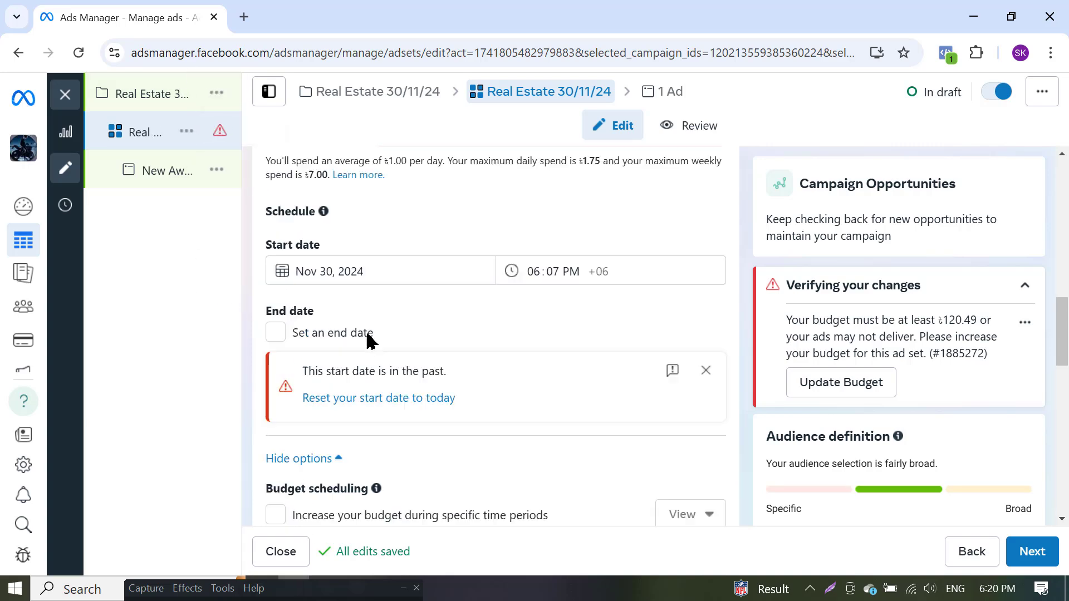
Open adsmanager.facebook.com in a new browser tab
{"action": "left_click", "coordinate": [244, 18]}
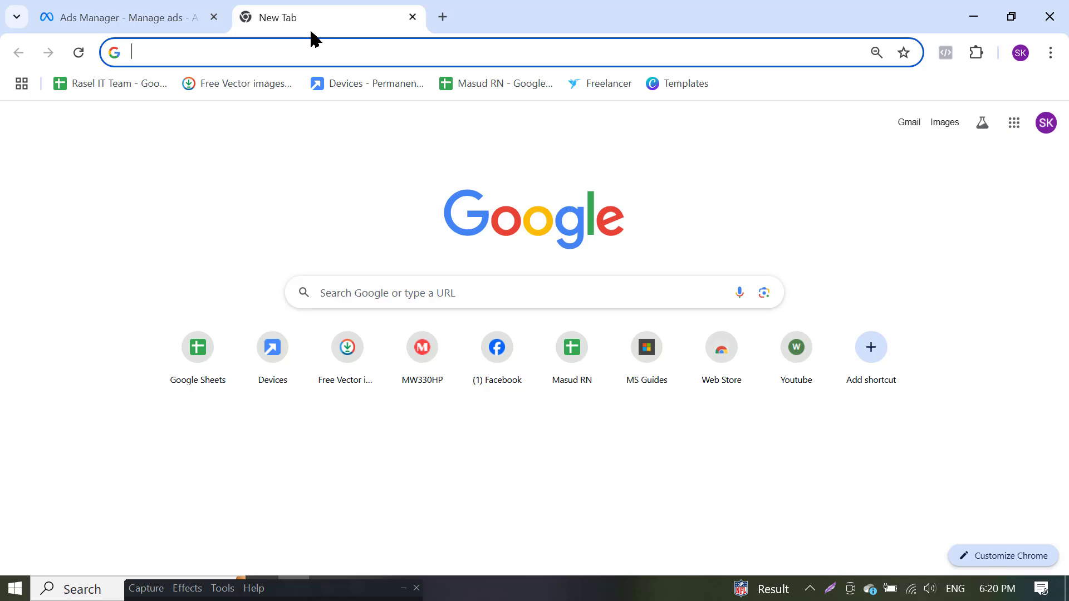
{"action": "type", "text": "adsmanager.facebook.com"}
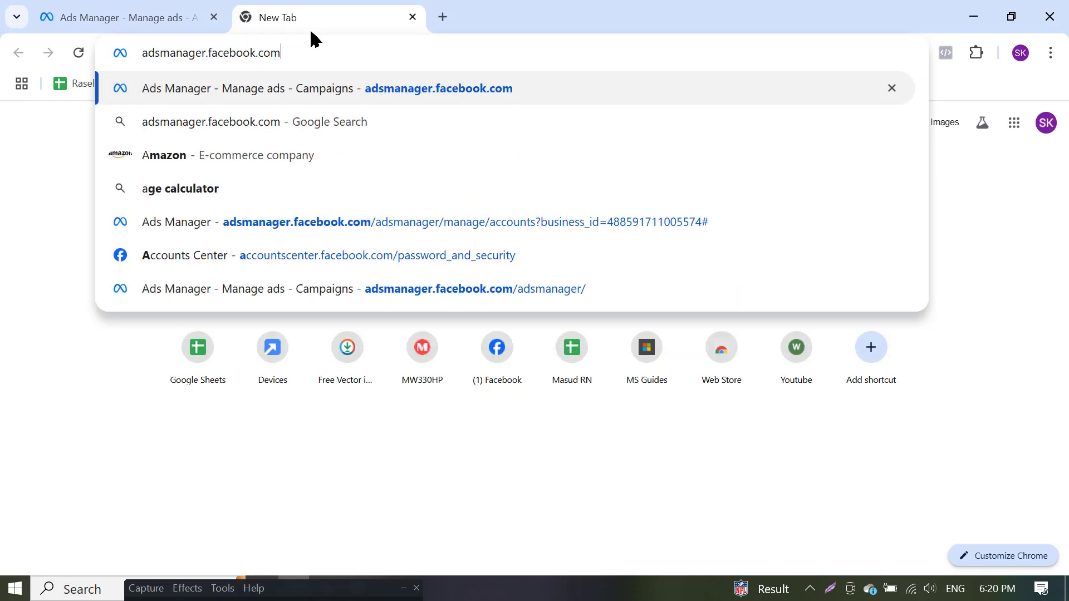
{"action": "key", "text": "Return"}
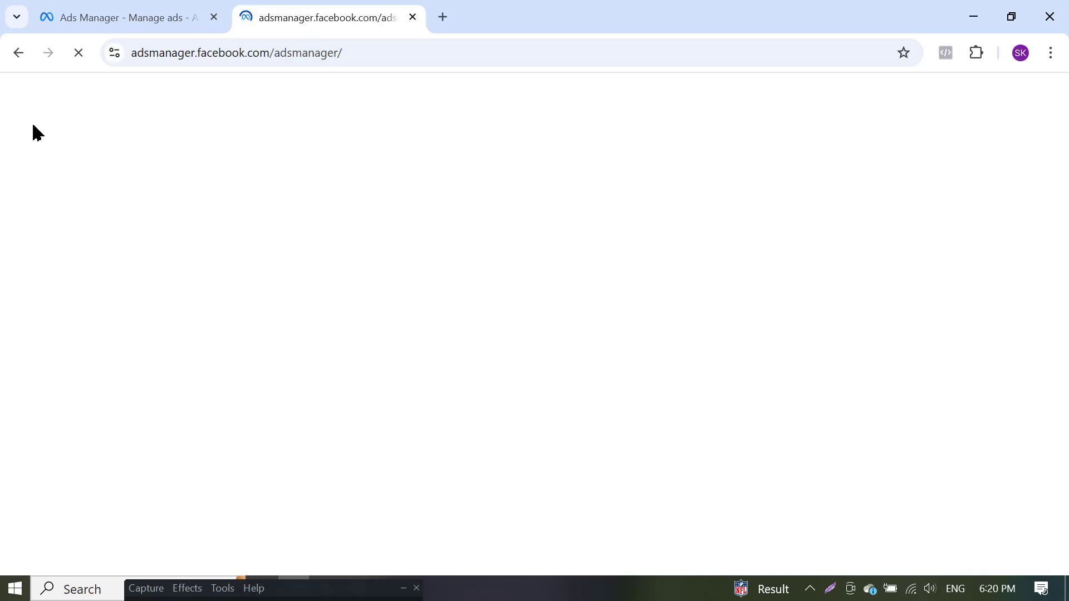
{"action": "left_click", "coordinate": [146, 13]}
{"action": "left_click", "coordinate": [287, 7]}
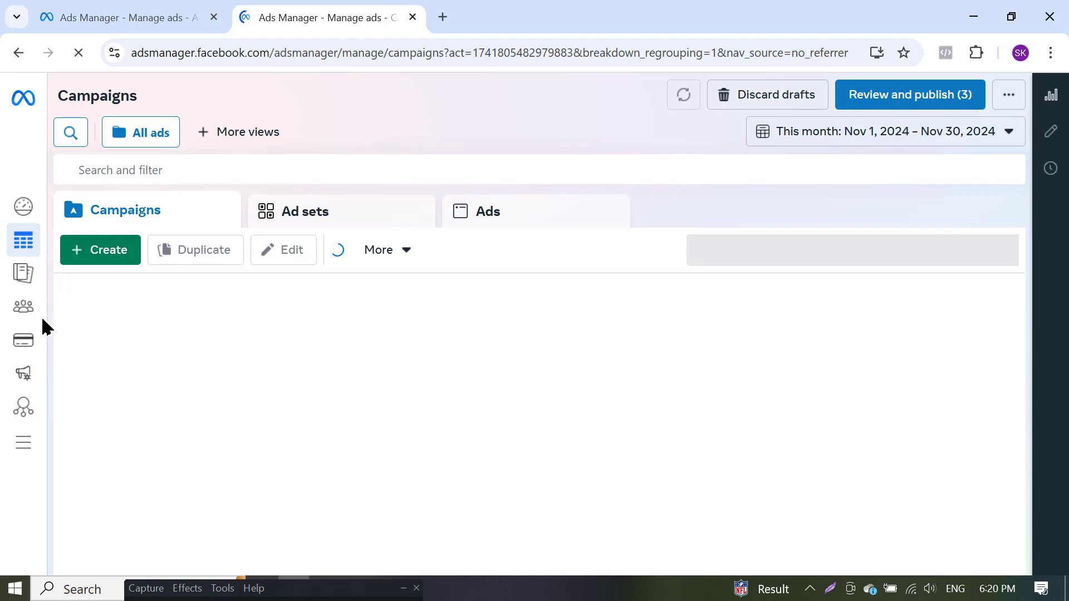
Go to the ad account's payment settings under Billing & payments and dismiss the billing tour prompt
{"action": "mouse_move", "coordinate": [29, 387]}
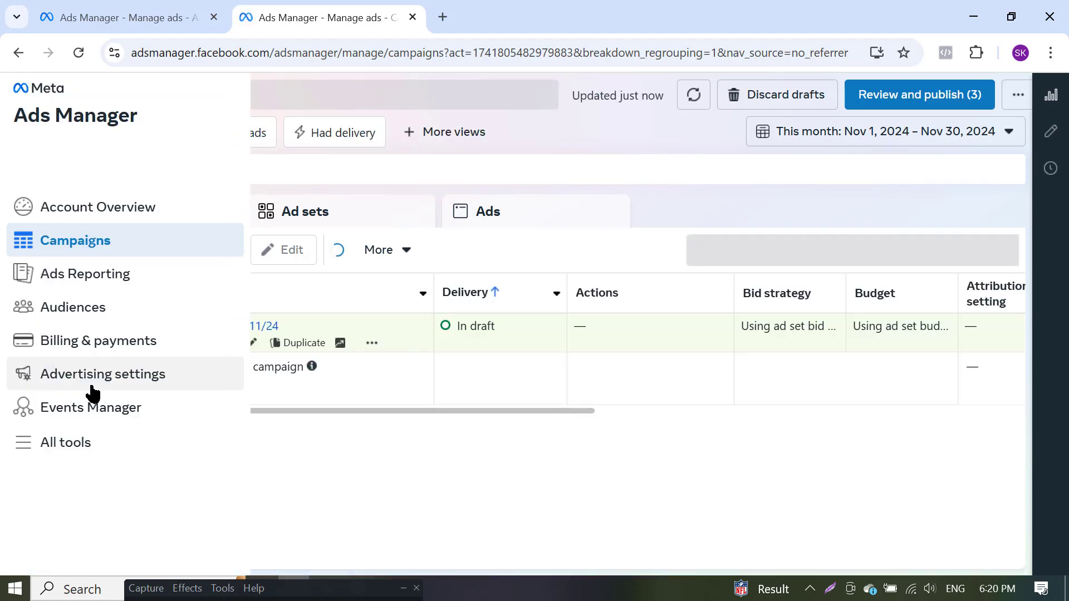
{"action": "left_click", "coordinate": [86, 345]}
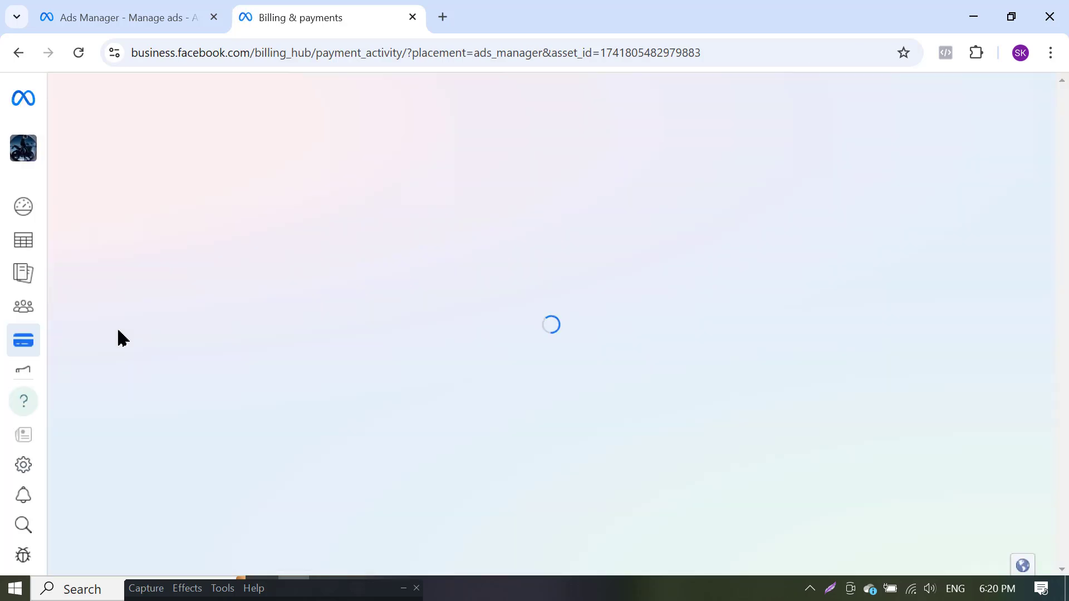
{"action": "scroll", "coordinate": [411, 406], "scroll_direction": "down", "scroll_amount": 5}
{"action": "scroll", "coordinate": [418, 413], "scroll_direction": "up", "scroll_amount": 5}
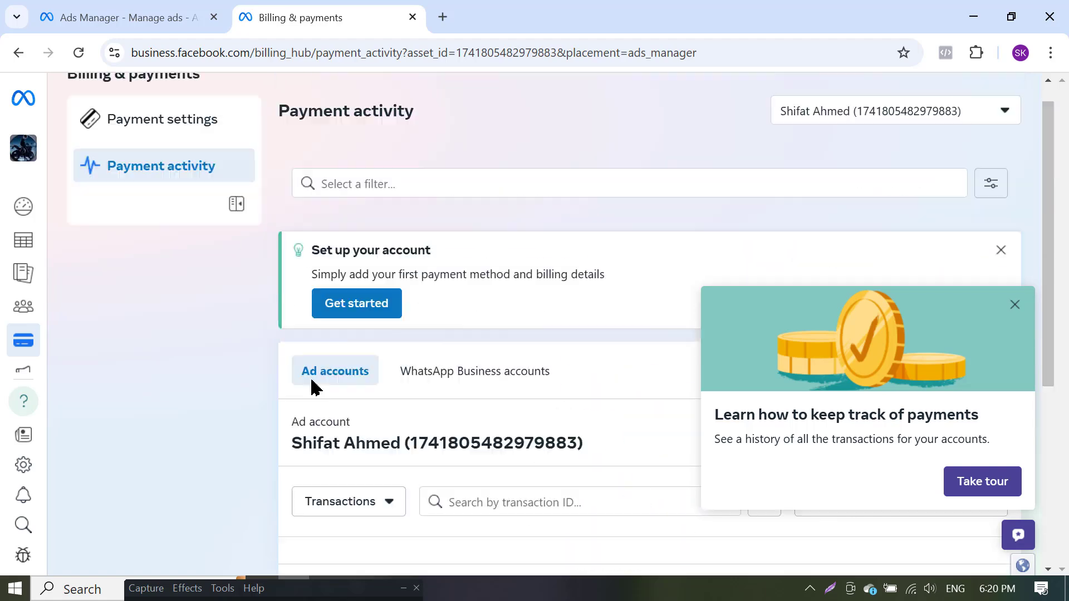
{"action": "left_click", "coordinate": [132, 158]}
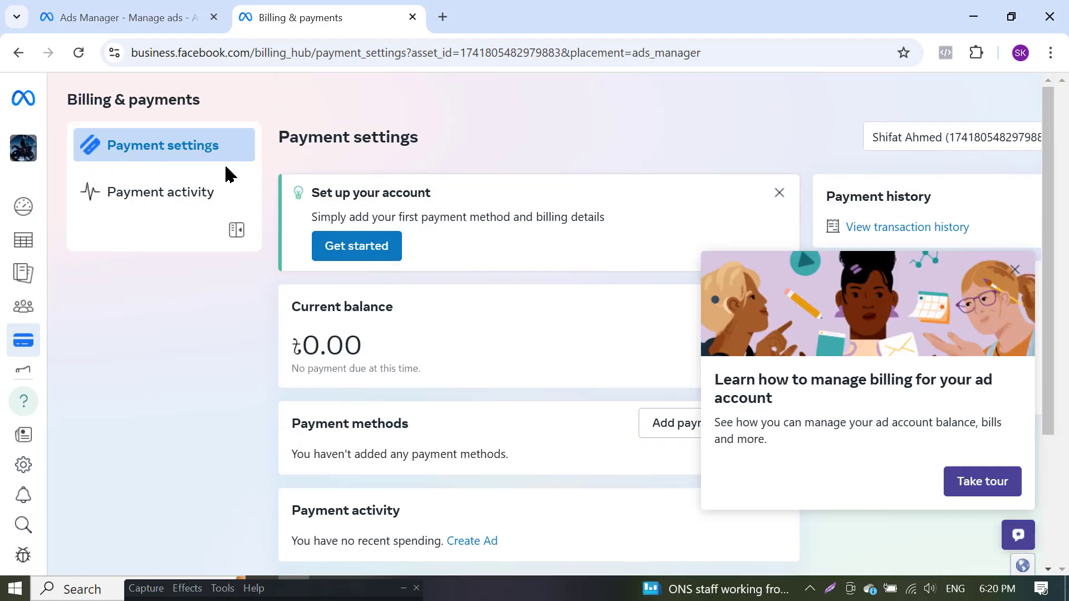
{"action": "scroll", "coordinate": [422, 186], "scroll_direction": "down", "scroll_amount": 3}
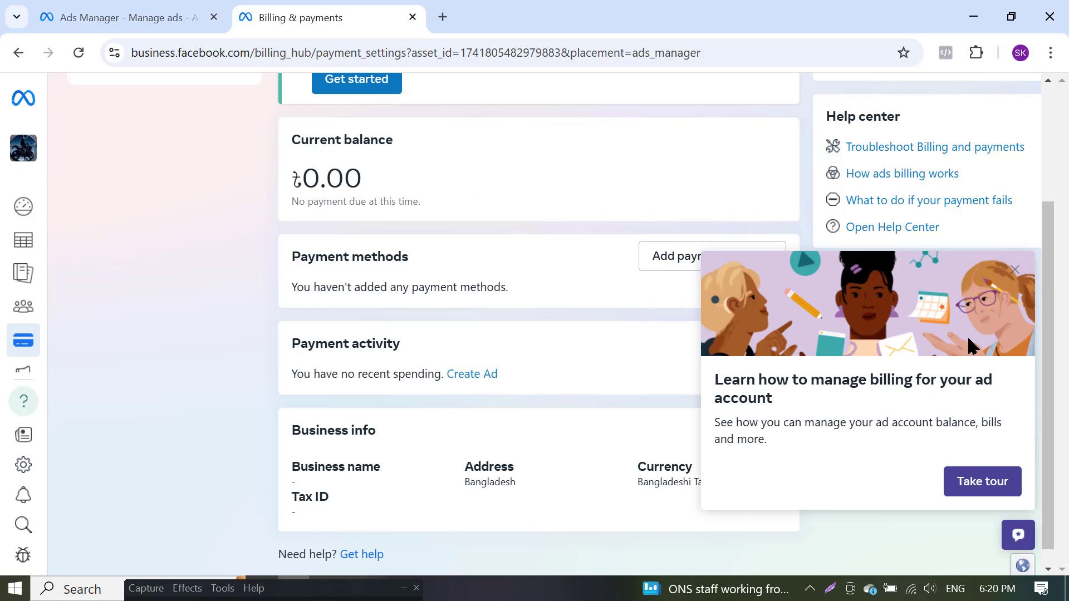
{"action": "left_click", "coordinate": [1015, 270]}
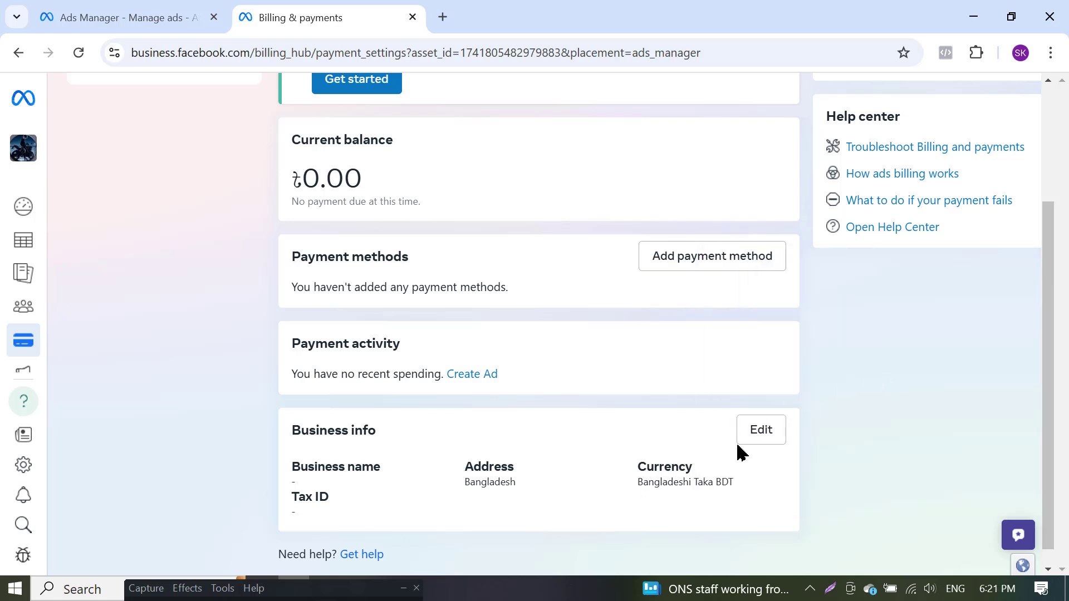
Edit the business info to set the ad account's currency to US Dollars, and save the tax information
{"action": "left_click", "coordinate": [760, 434]}
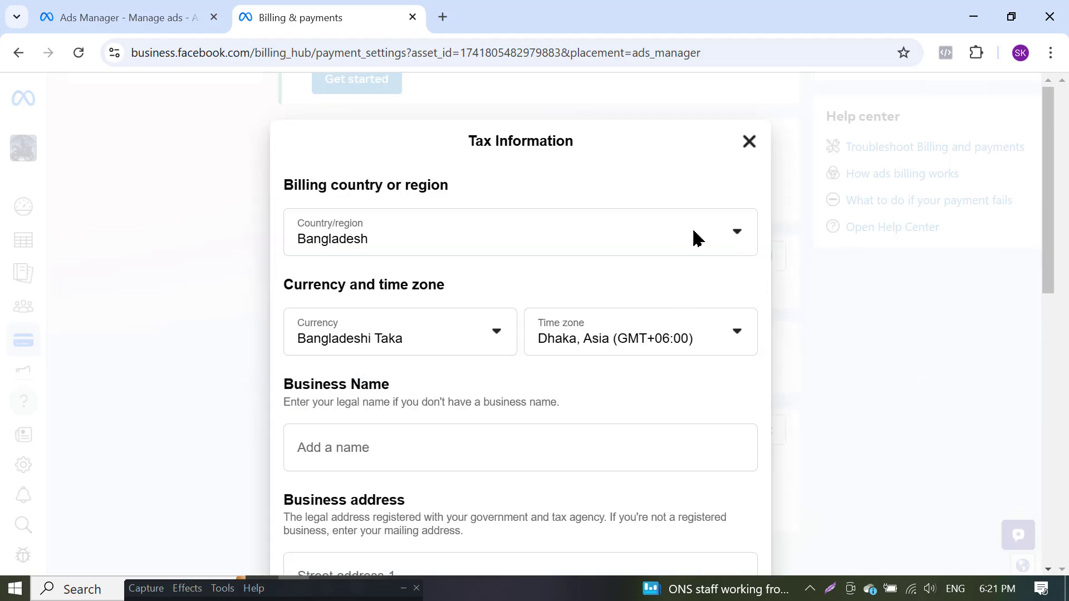
{"action": "left_click", "coordinate": [748, 142]}
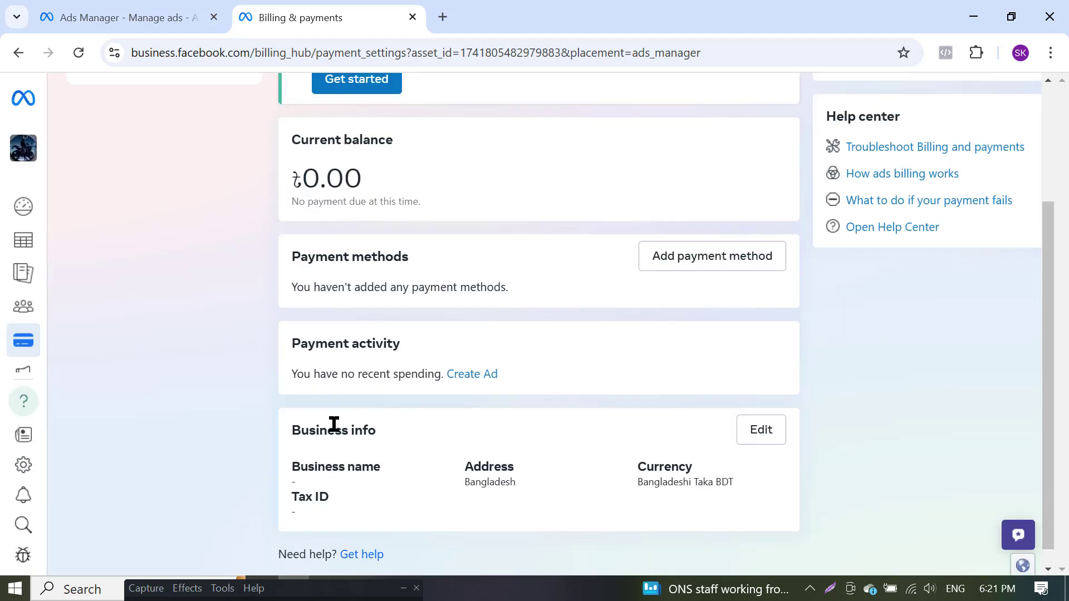
{"action": "left_click", "coordinate": [769, 433]}
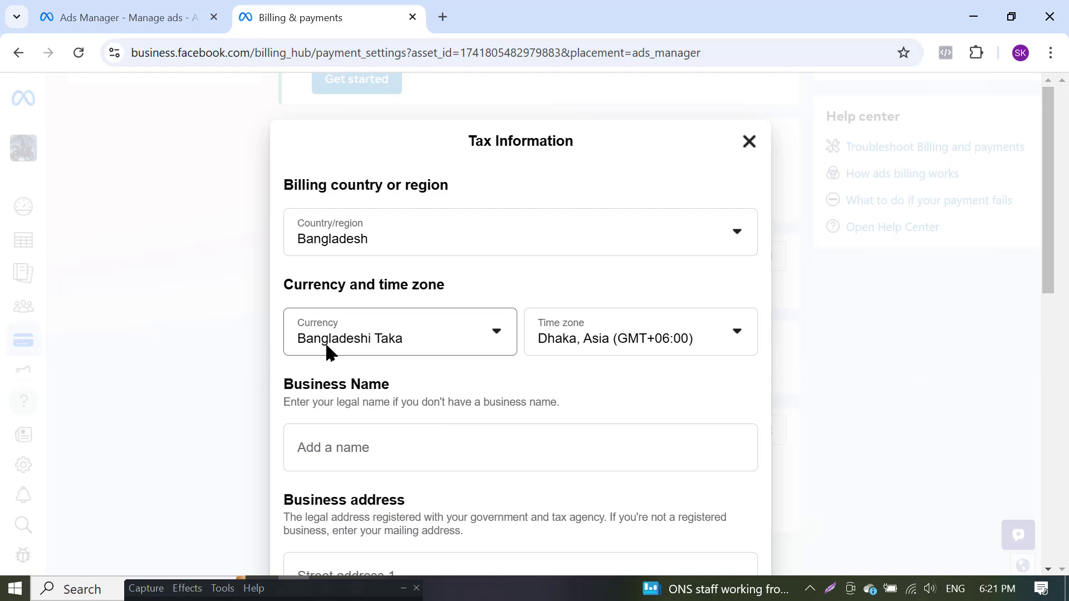
{"action": "left_click", "coordinate": [457, 336]}
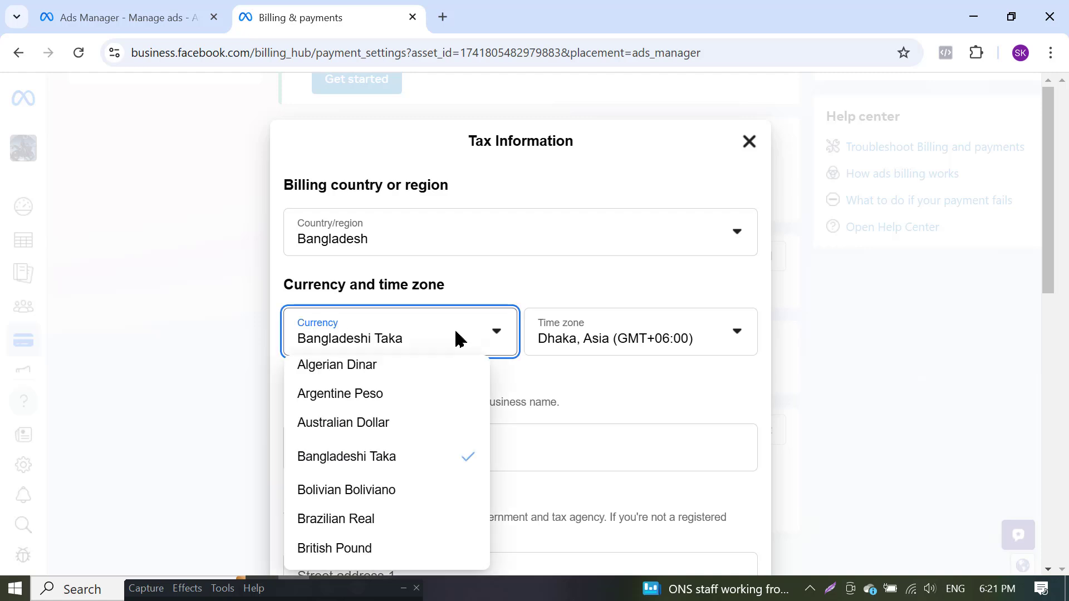
{"action": "scroll", "coordinate": [425, 470], "scroll_direction": "down", "scroll_amount": 15}
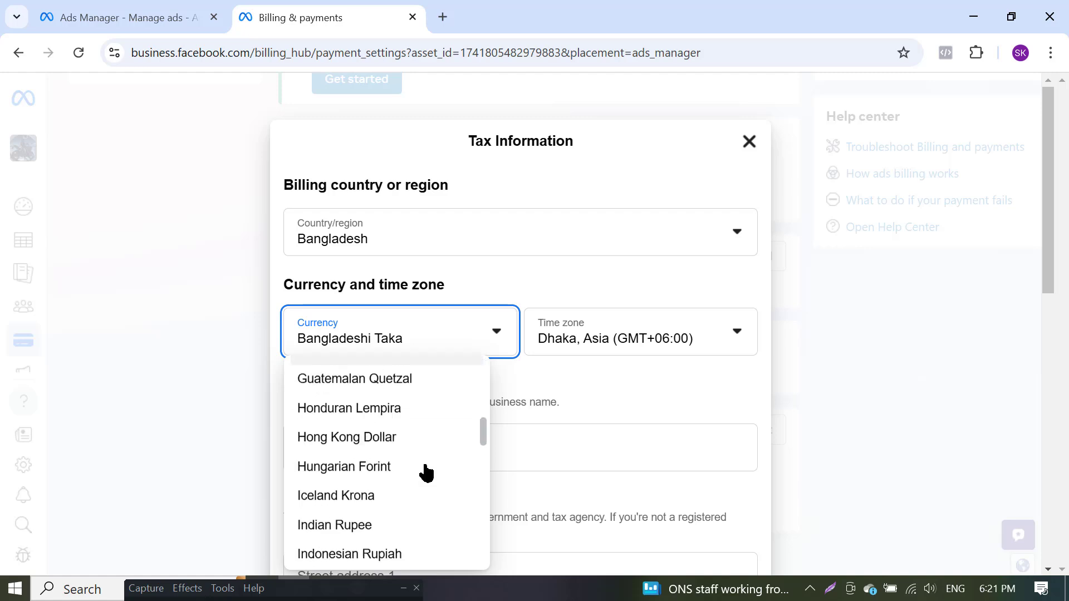
{"action": "scroll", "coordinate": [426, 472], "scroll_direction": "up", "scroll_amount": 15}
{"action": "scroll", "coordinate": [427, 472], "scroll_direction": "down", "scroll_amount": 3}
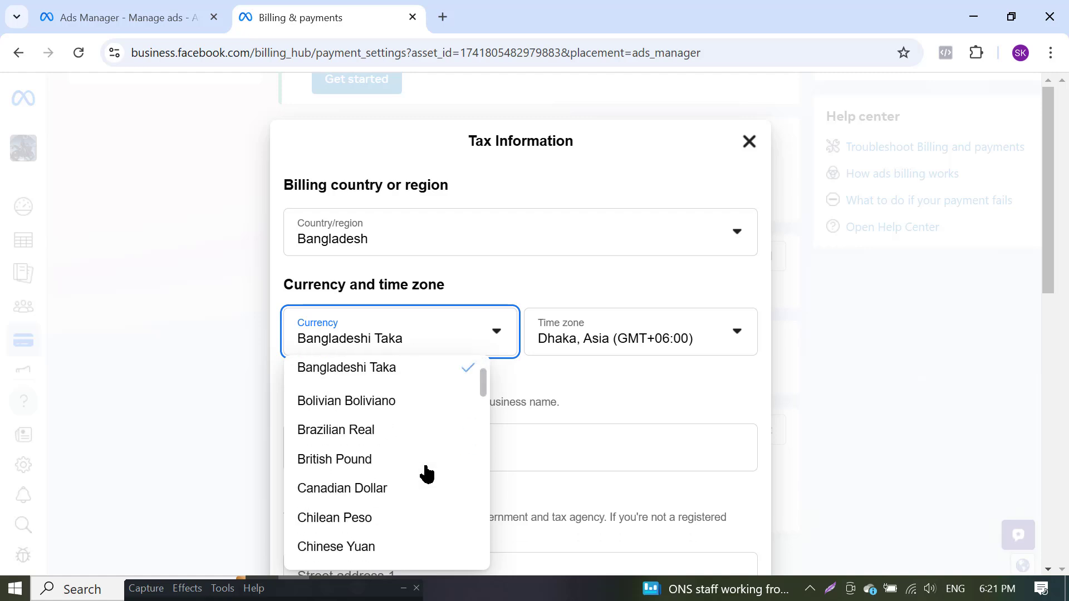
{"action": "scroll", "coordinate": [428, 474], "scroll_direction": "down", "scroll_amount": 15}
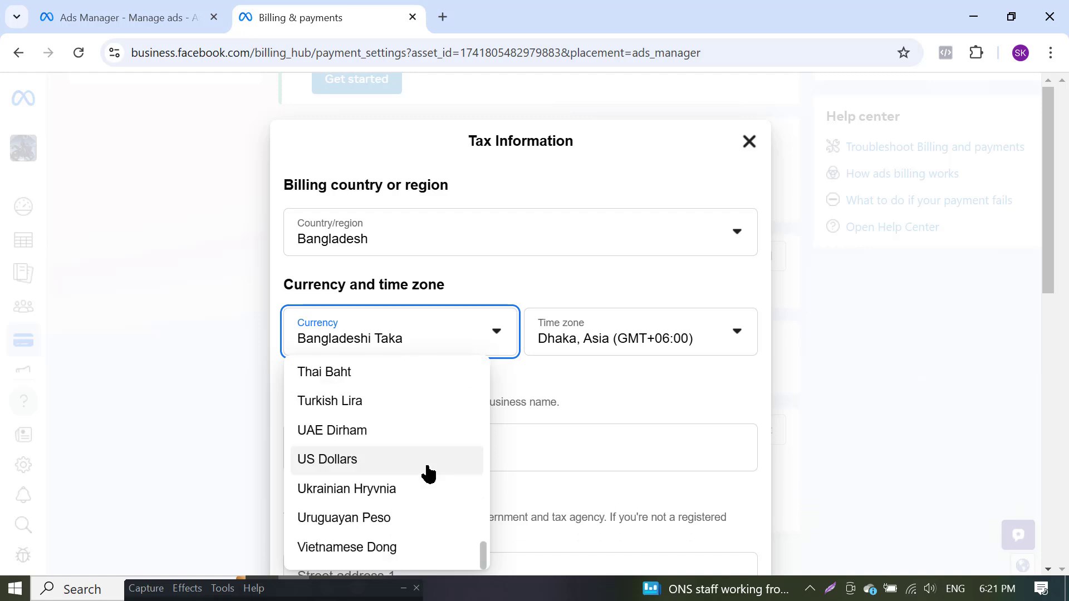
{"action": "left_click", "coordinate": [381, 462]}
{"action": "scroll", "coordinate": [616, 497], "scroll_direction": "down", "scroll_amount": 10}
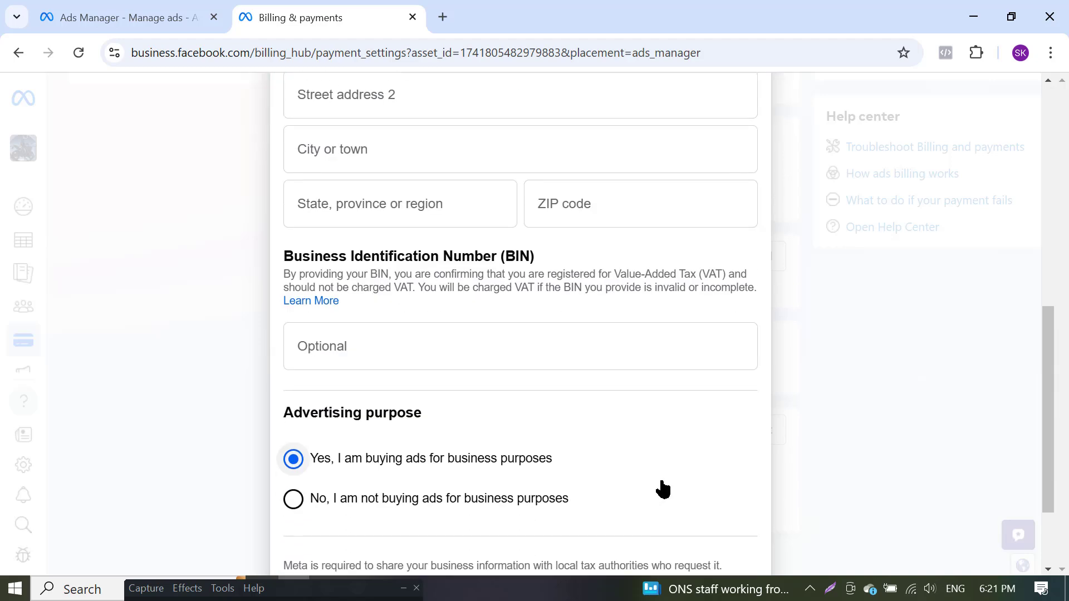
{"action": "left_click", "coordinate": [734, 499]}
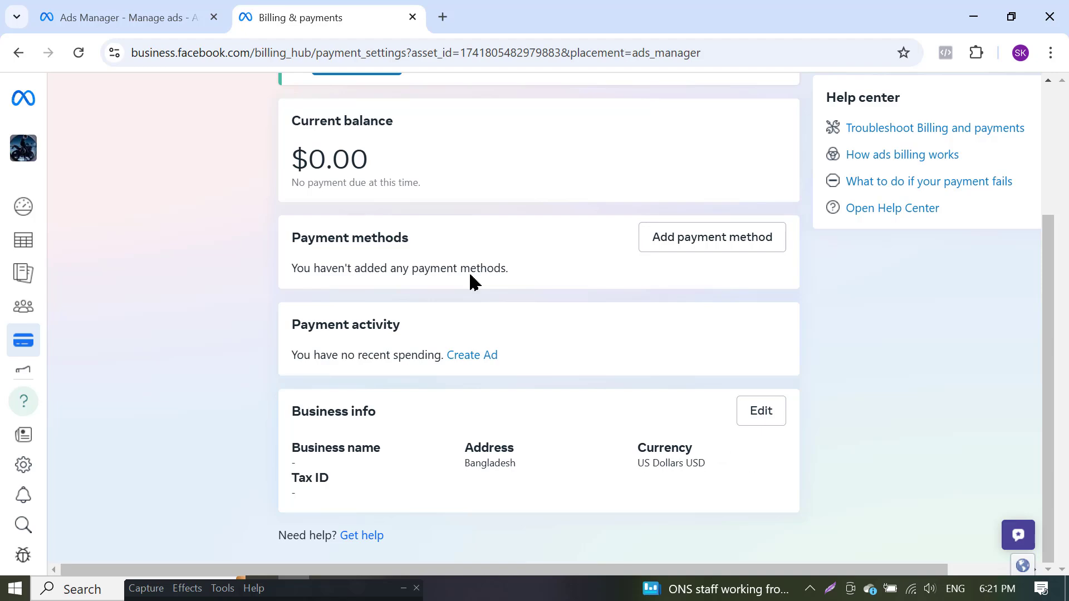
Return to the Real Estate 30/11/24 ad set editor and reload the page to pick up the currency change
{"action": "left_click", "coordinate": [124, 18]}
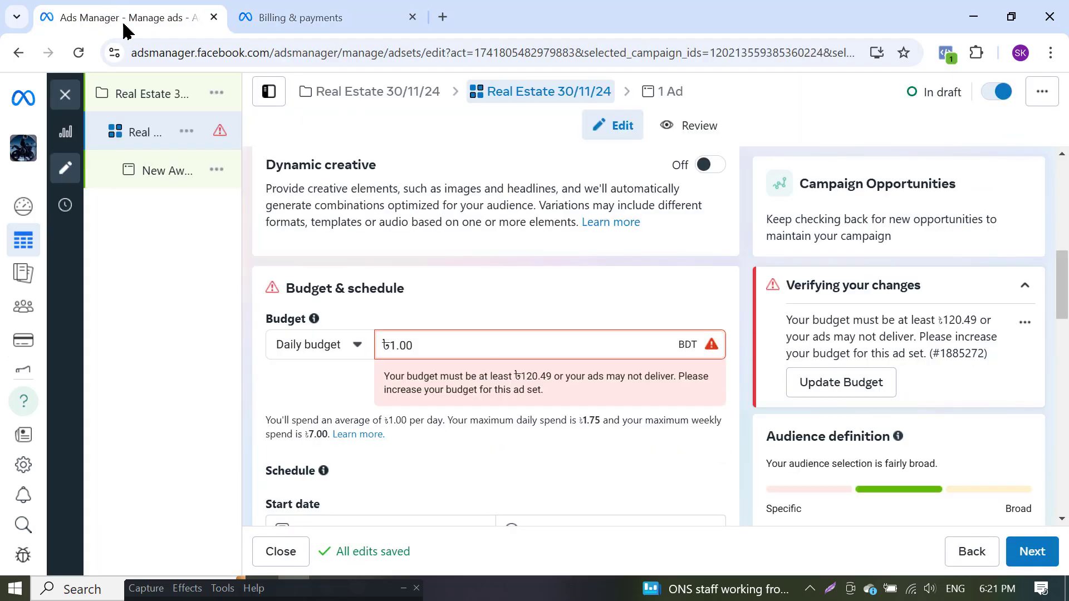
{"action": "left_click", "coordinate": [78, 53]}
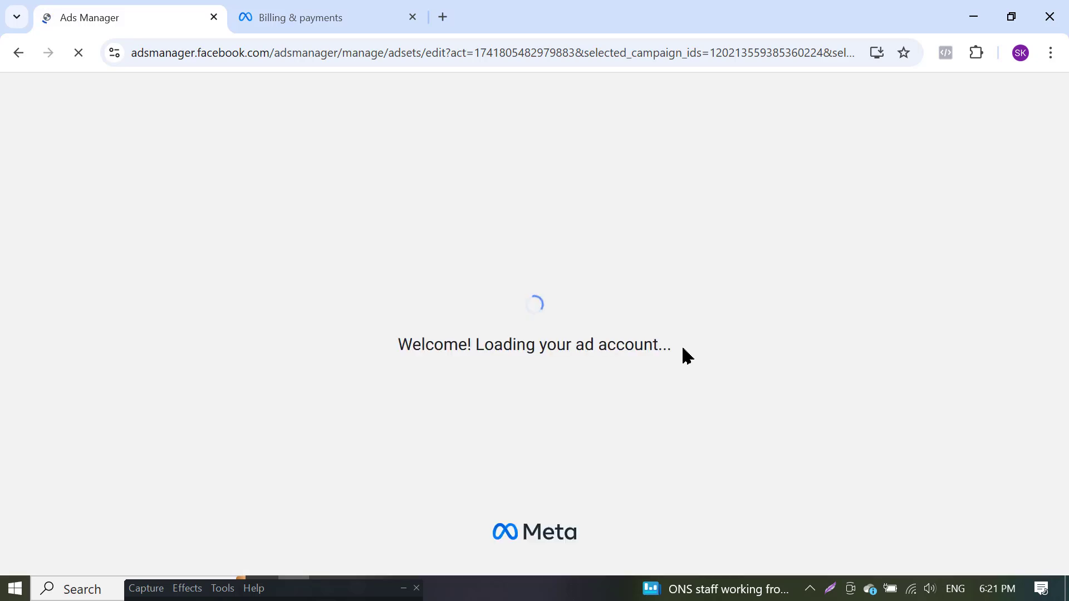
{"action": "left_click", "coordinate": [299, 18]}
{"action": "left_click", "coordinate": [173, 8]}
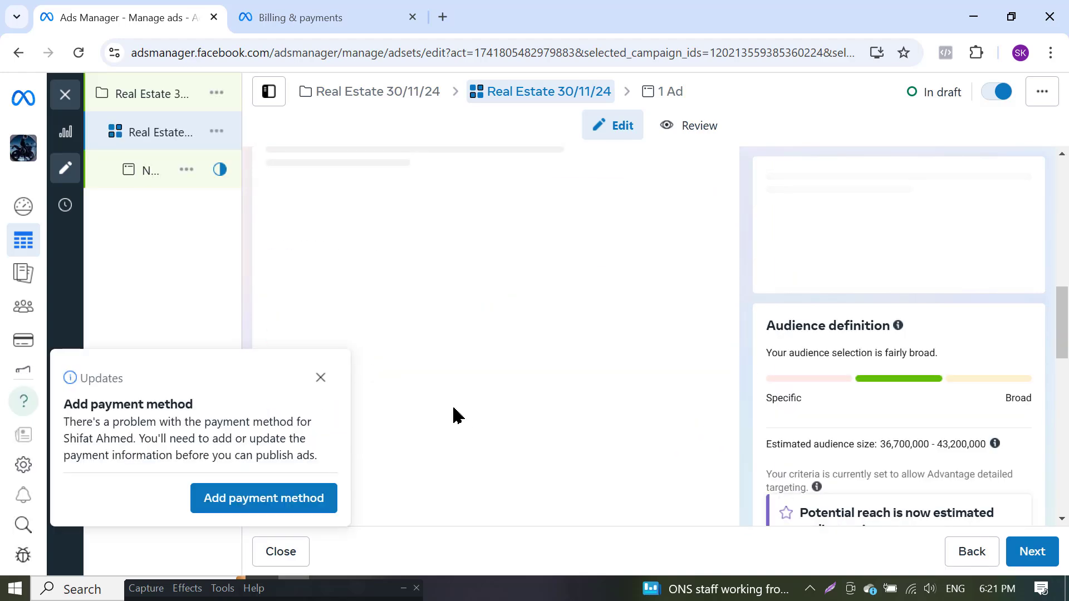
Dismiss the payment method and past start date notices, and close the Billing & payments browser tab
{"action": "left_click", "coordinate": [321, 378]}
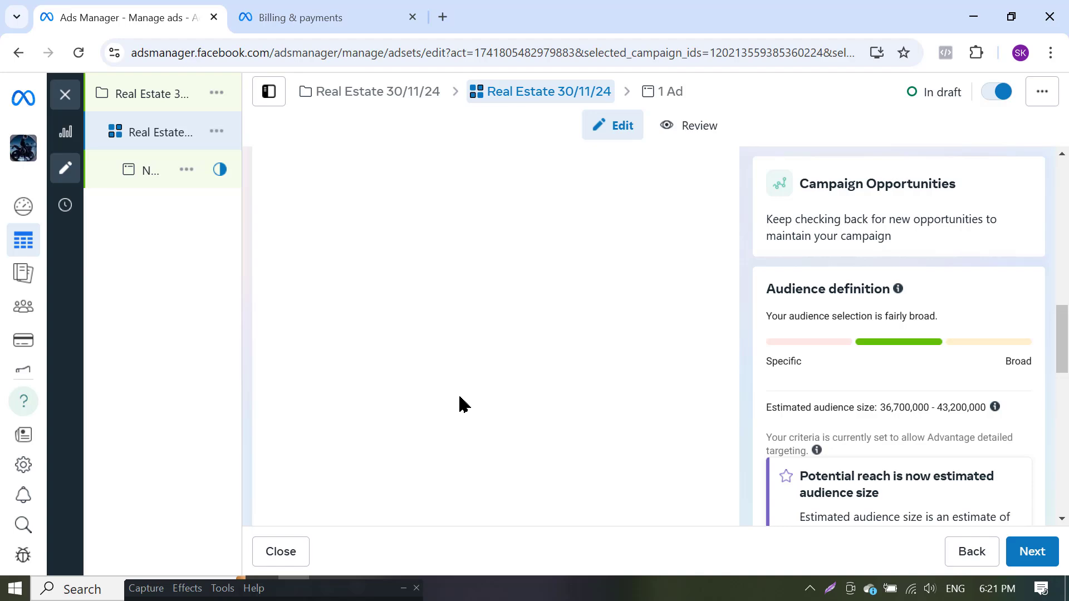
{"action": "scroll", "coordinate": [479, 413], "scroll_direction": "down", "scroll_amount": 15}
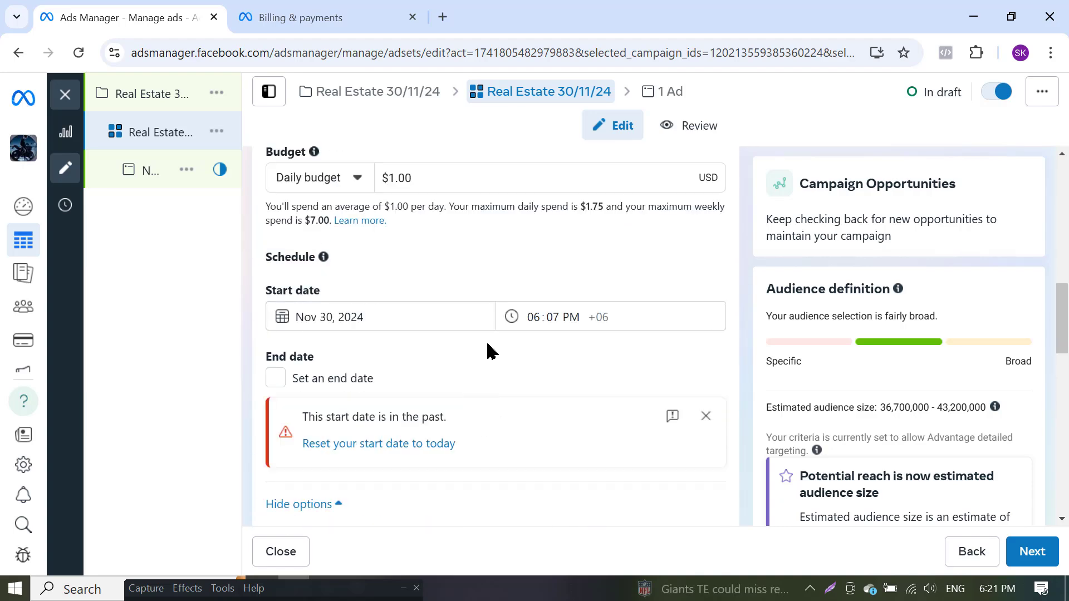
{"action": "left_click", "coordinate": [388, 177]}
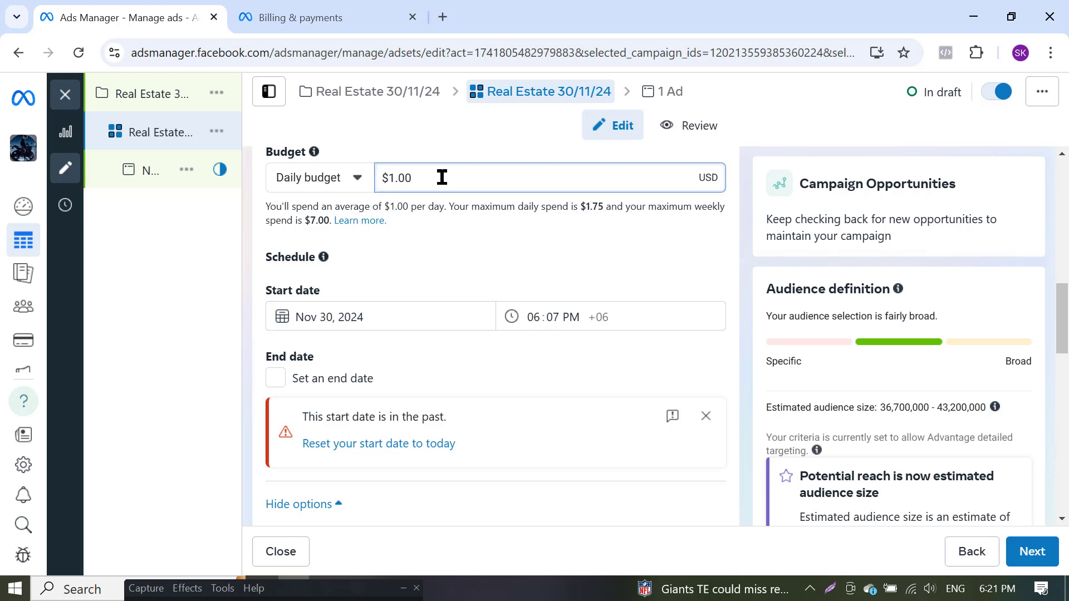
{"action": "middle_click", "coordinate": [353, 15]}
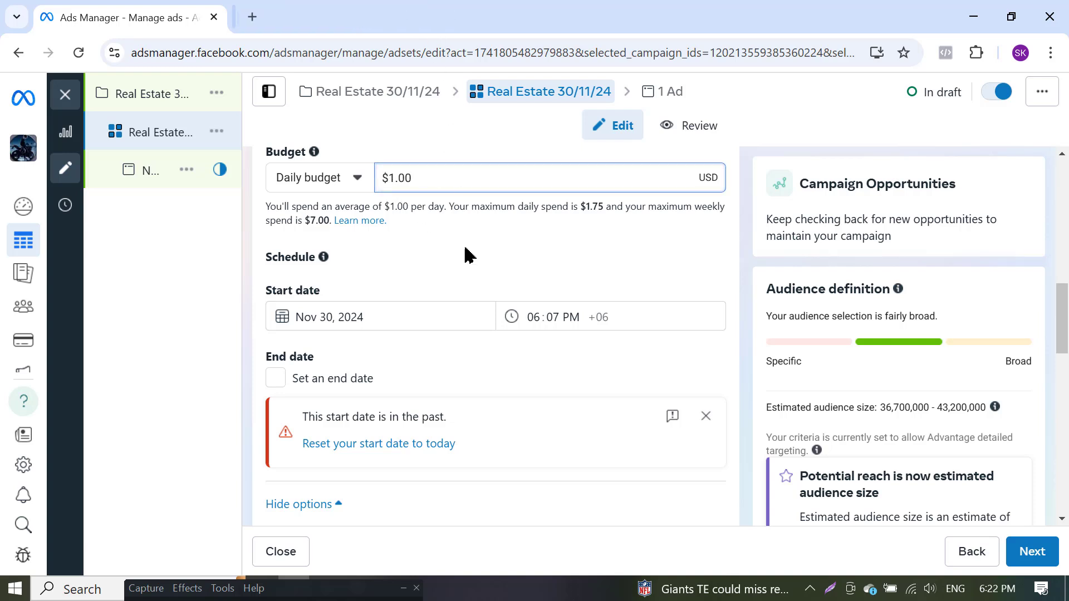
{"action": "left_click", "coordinate": [705, 416]}
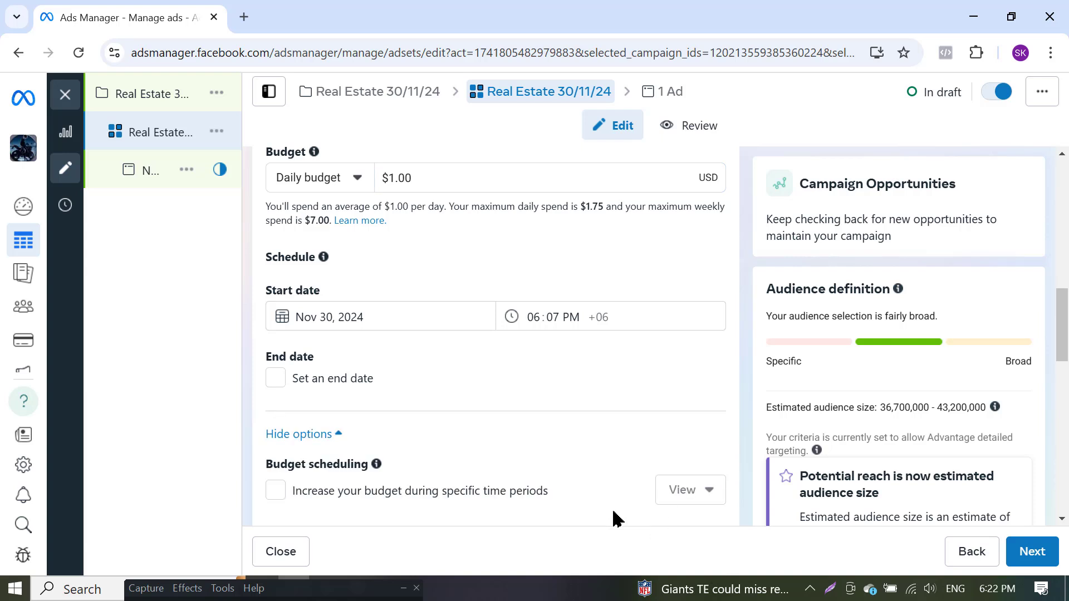
Set the ad set's daily budget to $100 USD in the Budget & schedule section
{"action": "scroll", "coordinate": [378, 324], "scroll_direction": "up", "scroll_amount": 3}
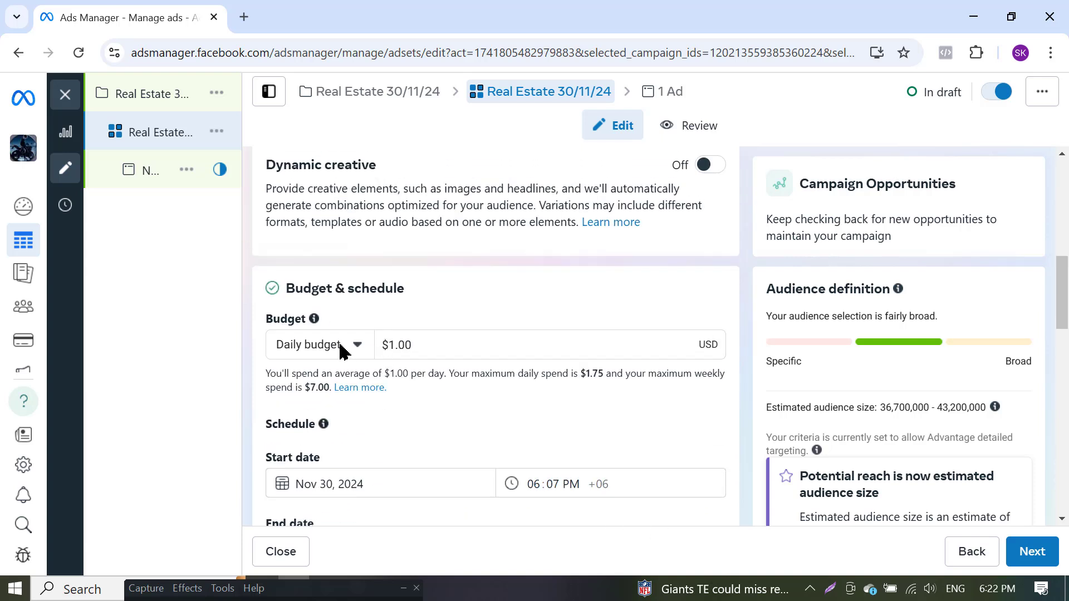
{"action": "left_click", "coordinate": [342, 350]}
{"action": "left_click", "coordinate": [425, 345]}
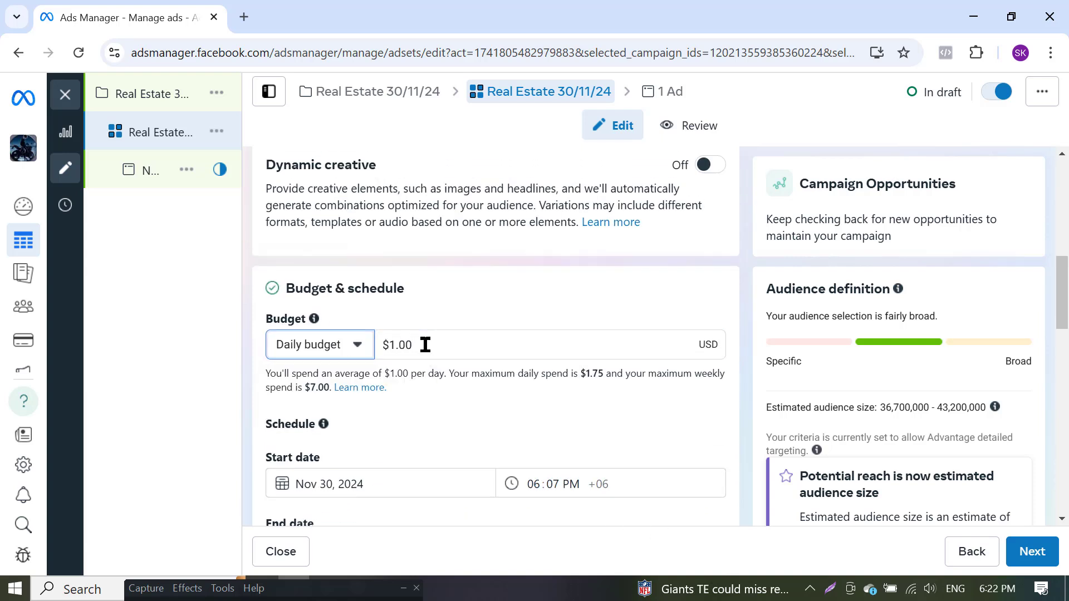
{"action": "left_click", "coordinate": [422, 345]}
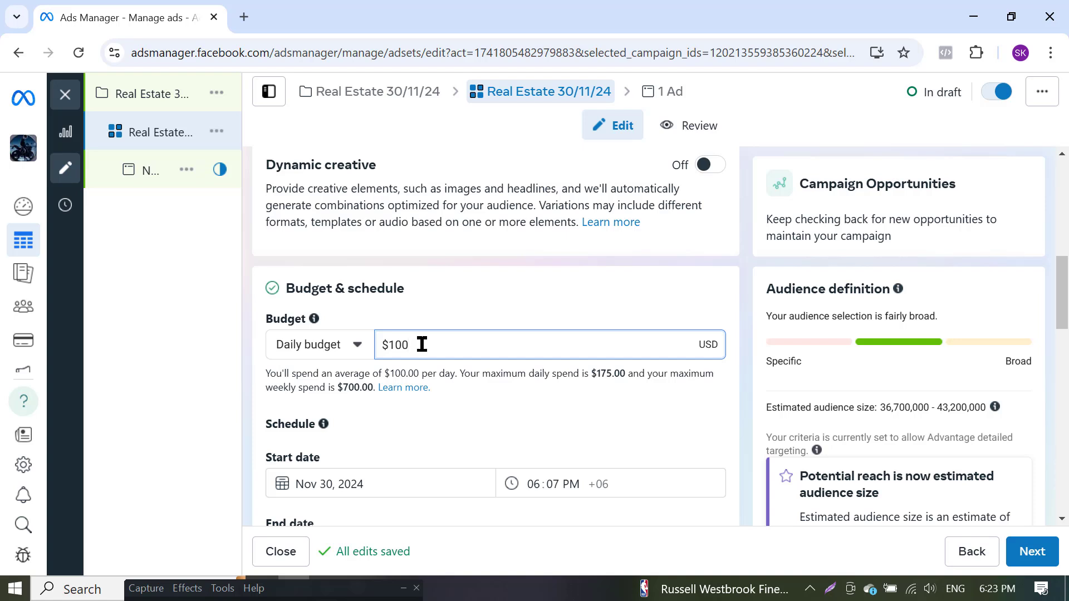
Switch the ad set's budget type to Lifetime budget and set the amount to $140
{"action": "left_click", "coordinate": [319, 354]}
{"action": "left_click", "coordinate": [307, 388]}
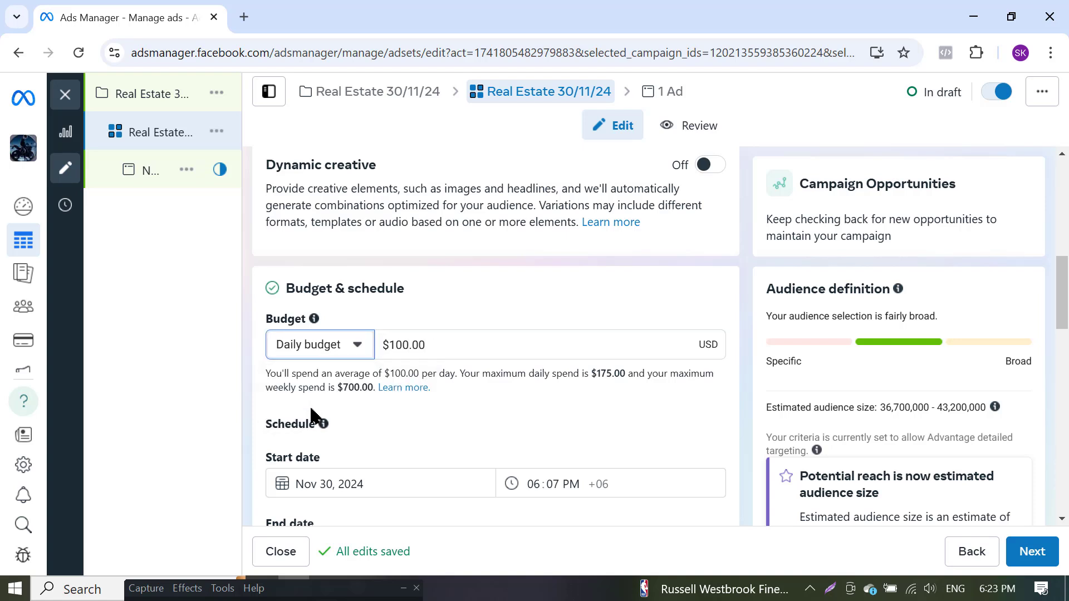
{"action": "left_click", "coordinate": [304, 352]}
{"action": "left_click", "coordinate": [306, 414]}
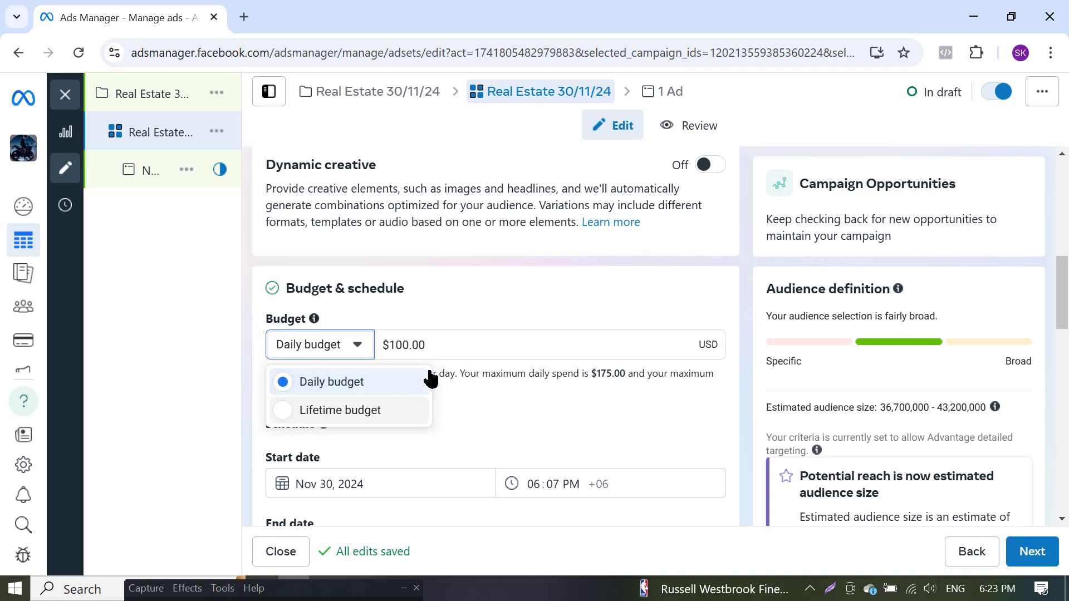
{"action": "double_click", "coordinate": [471, 346]}
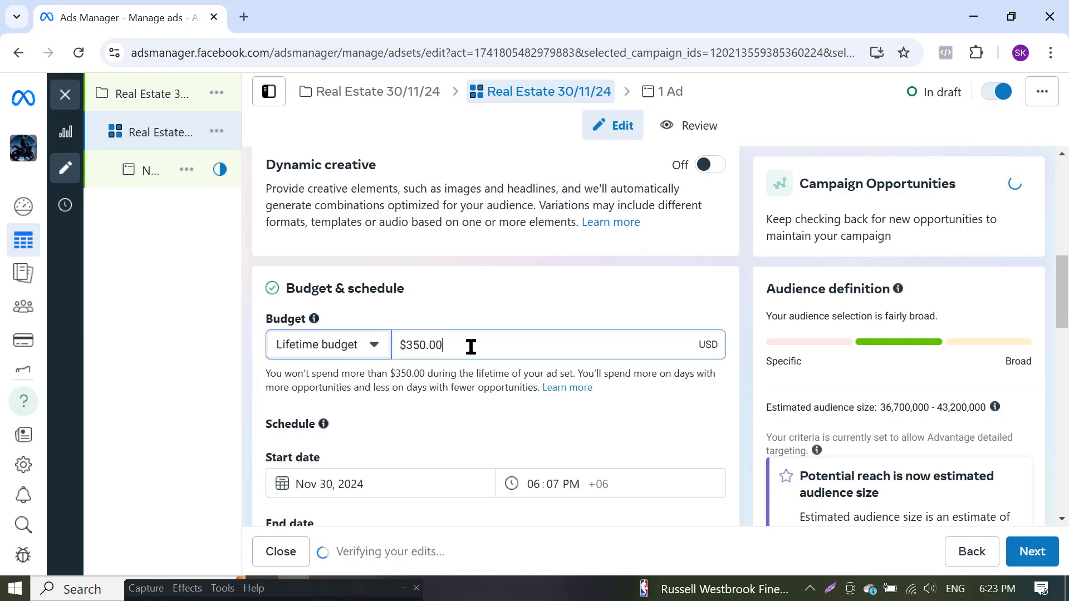
{"action": "key", "text": "BackSpace"}
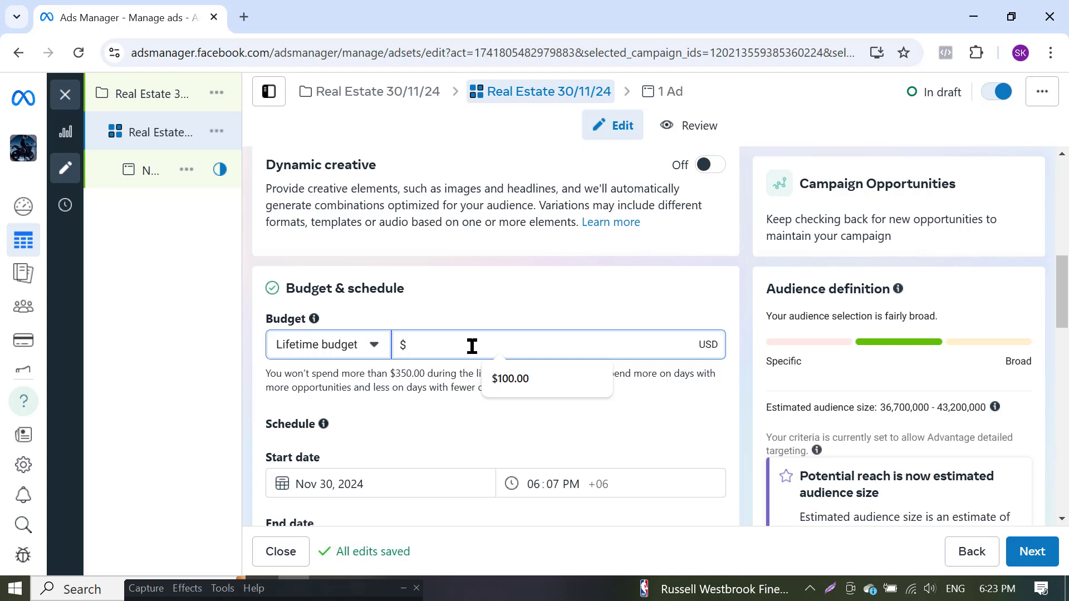
{"action": "type", "text": "140"}
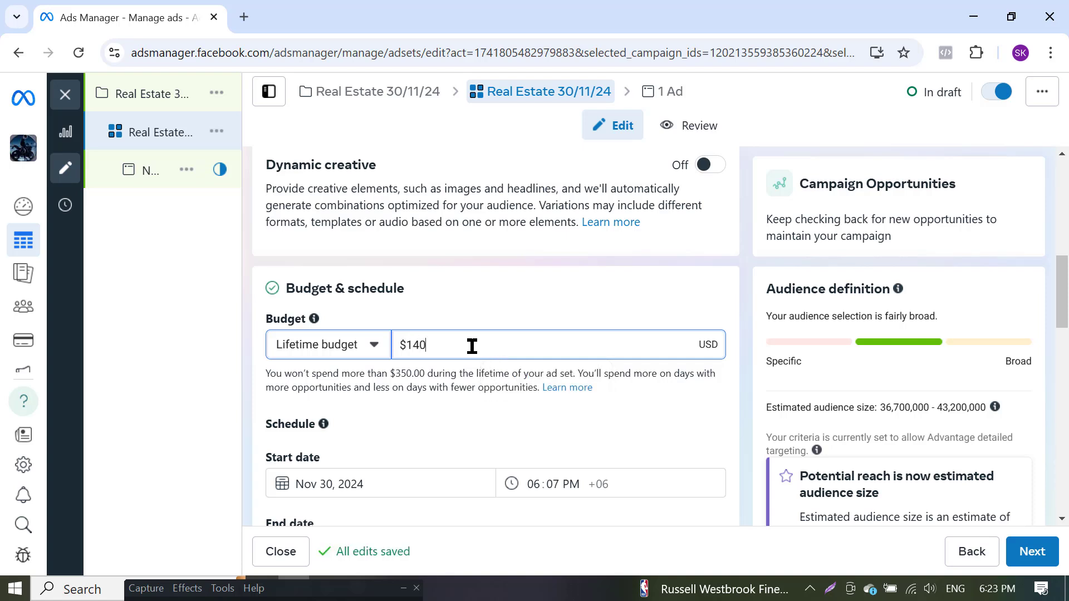
Examine the estimated daily results for the $140 lifetime budget, along with the schedule, audience and placement sections
{"action": "scroll", "coordinate": [893, 386], "scroll_direction": "down", "scroll_amount": 10}
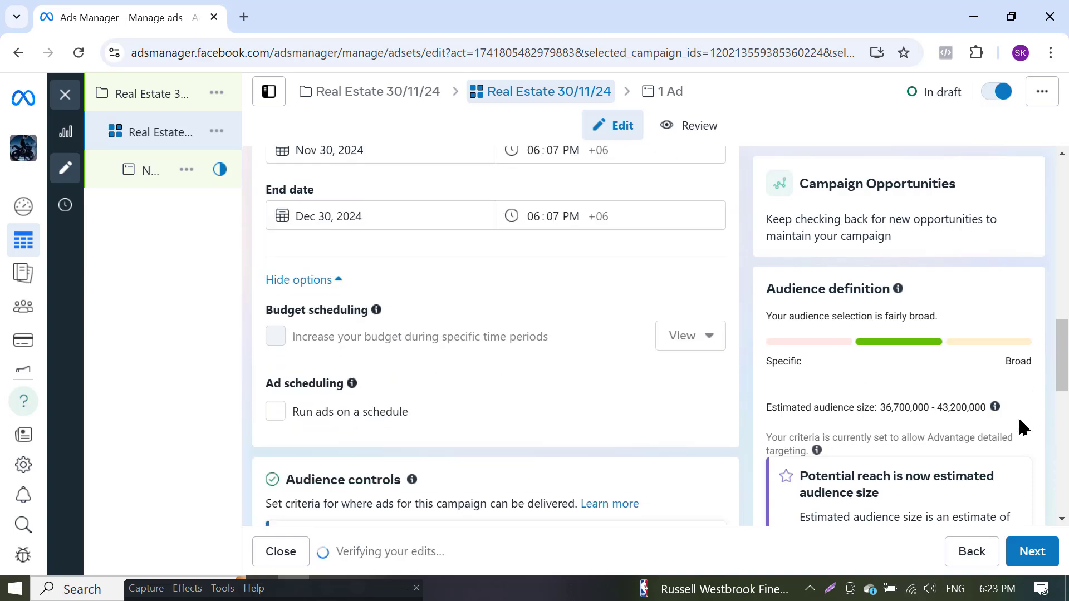
{"action": "scroll", "coordinate": [1064, 429], "scroll_direction": "down", "scroll_amount": 5}
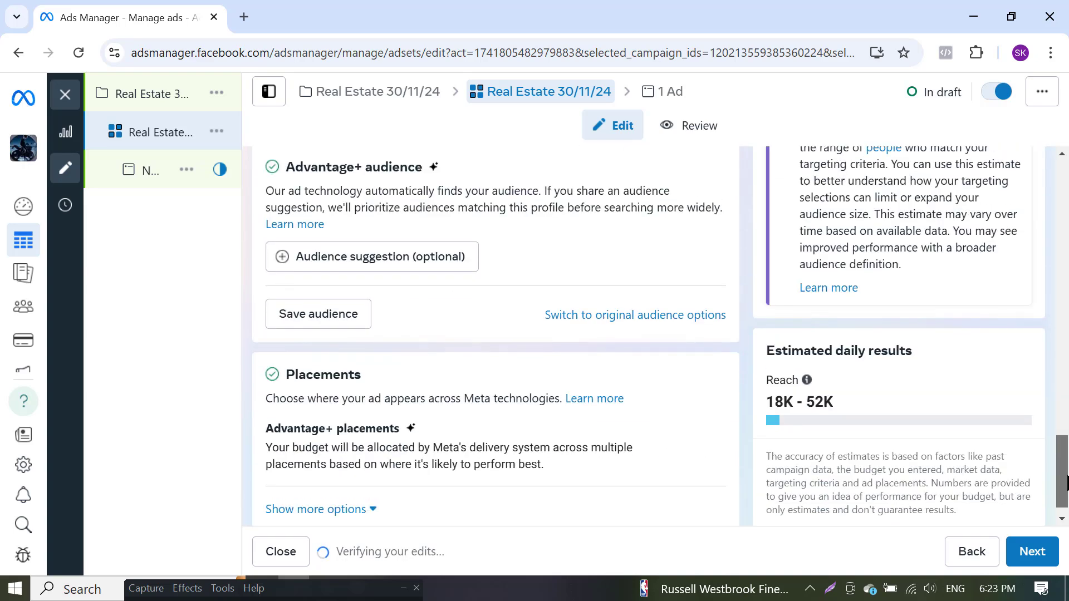
{"action": "scroll", "coordinate": [785, 398], "scroll_direction": "up", "scroll_amount": 12}
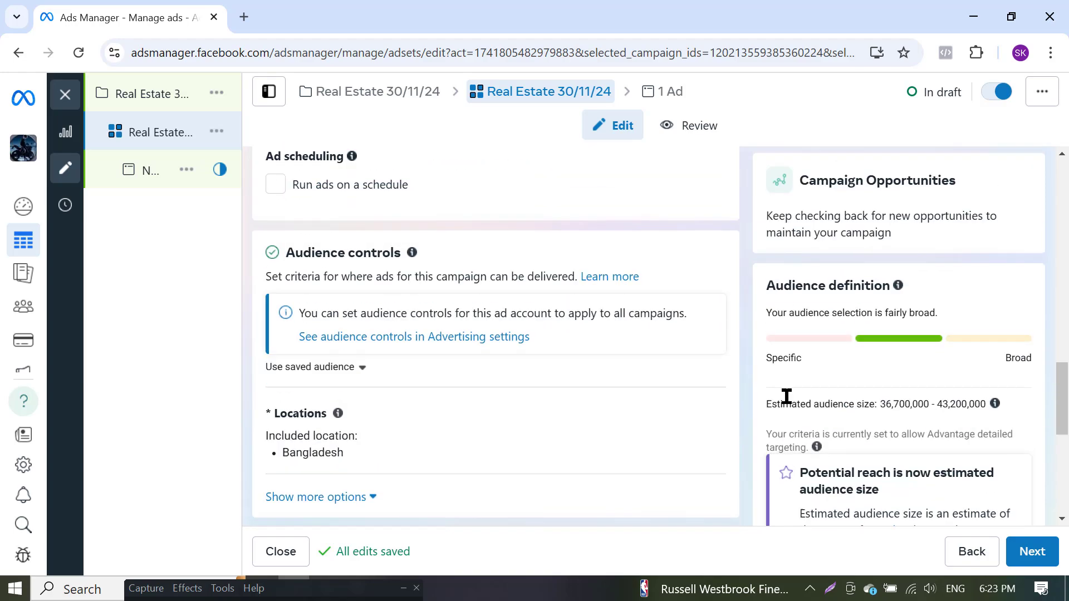
{"action": "scroll", "coordinate": [791, 403], "scroll_direction": "down", "scroll_amount": 3}
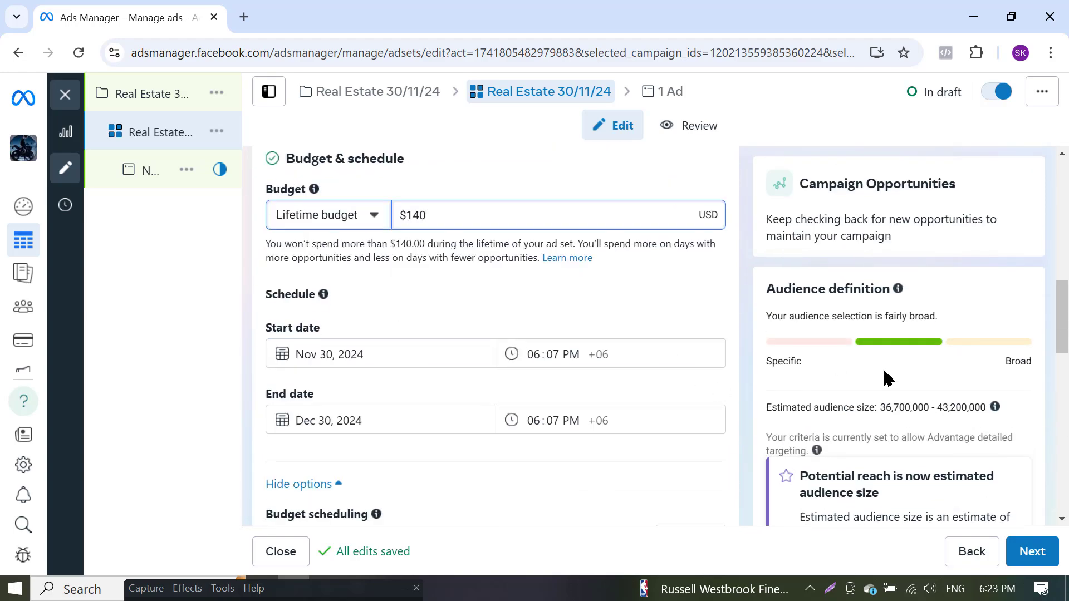
{"action": "scroll", "coordinate": [835, 378], "scroll_direction": "down", "scroll_amount": 12}
{"action": "scroll", "coordinate": [780, 382], "scroll_direction": "up", "scroll_amount": 5}
{"action": "scroll", "coordinate": [445, 378], "scroll_direction": "up", "scroll_amount": 5}
Select November 30, 2024 as the start date of the ad set's schedule
{"action": "left_click", "coordinate": [332, 356]}
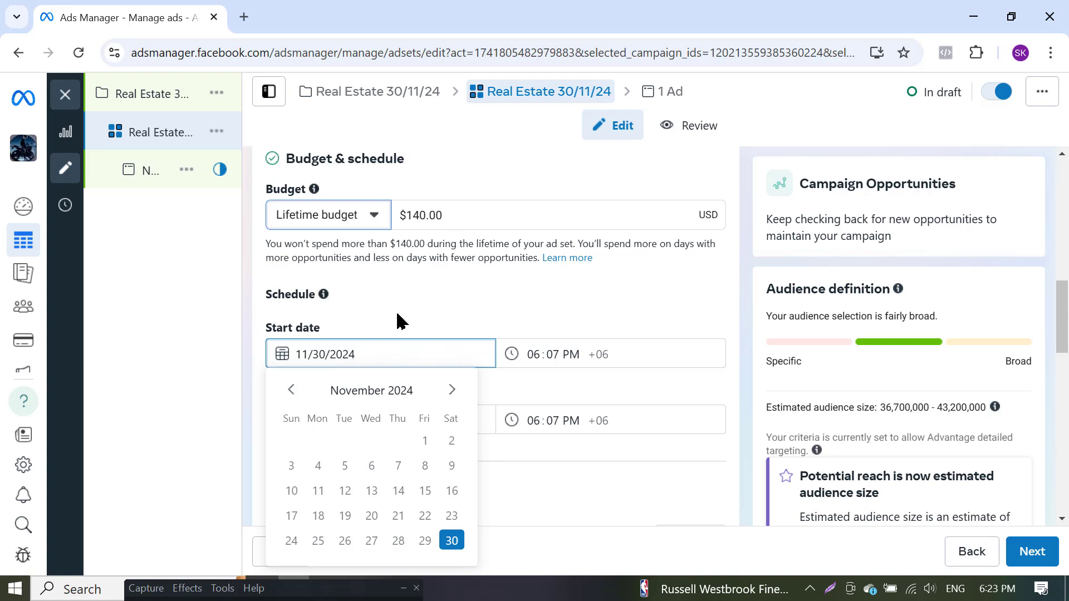
{"action": "left_click", "coordinate": [445, 217]}
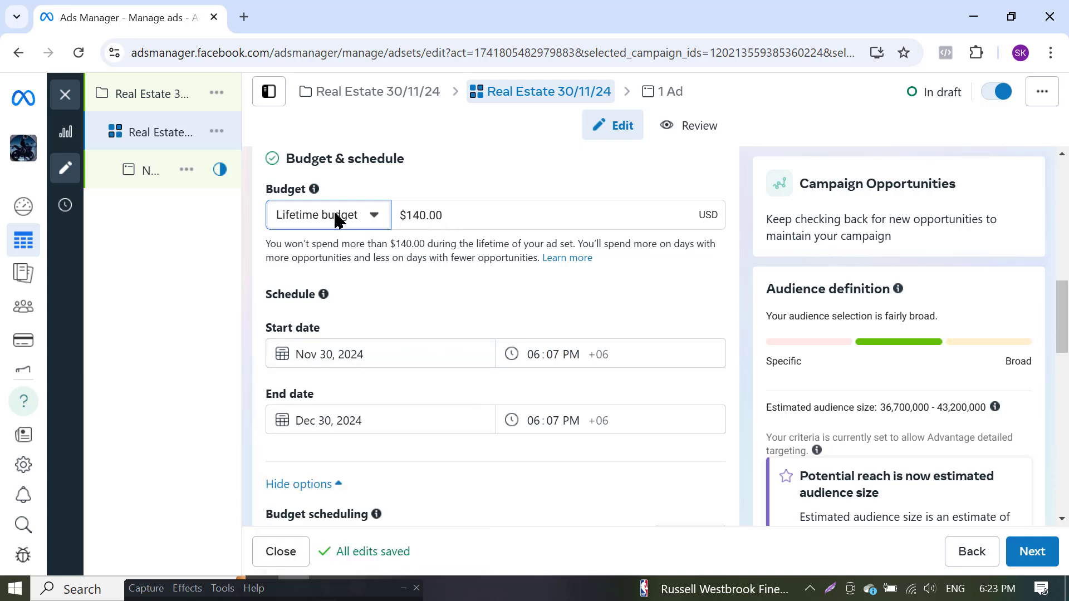
{"action": "left_click", "coordinate": [340, 361]}
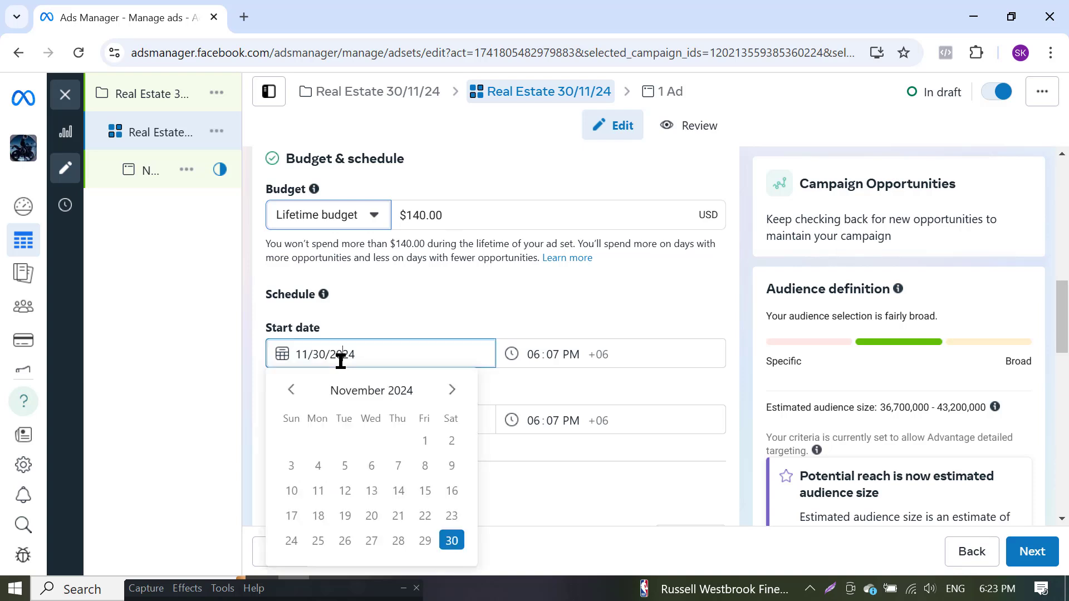
{"action": "left_click", "coordinate": [459, 539]}
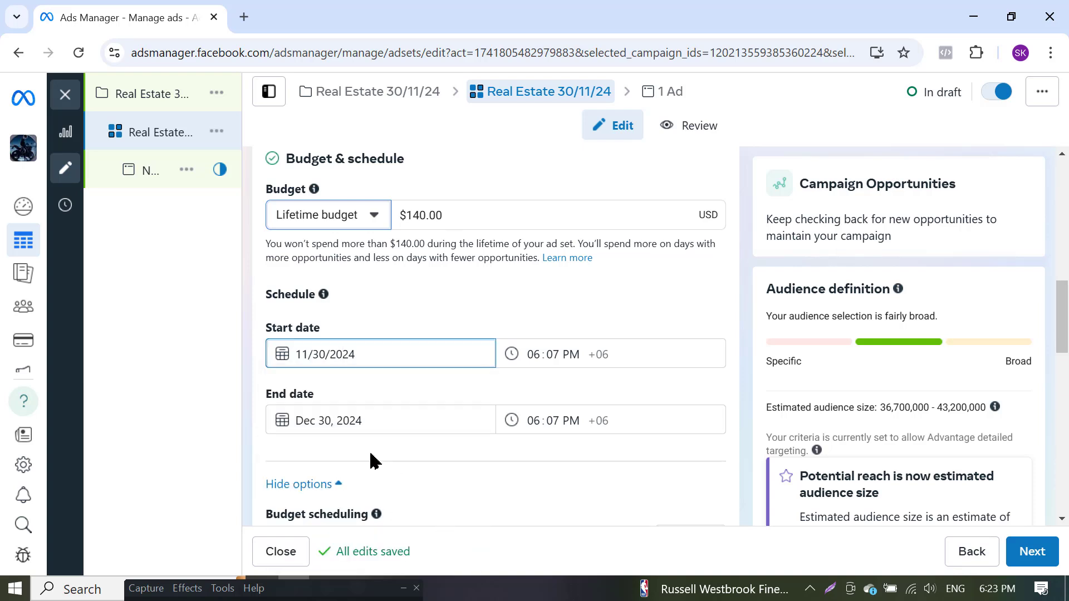
Set the end date of the ad set's schedule to December 6, 2024
{"action": "left_click", "coordinate": [334, 419]}
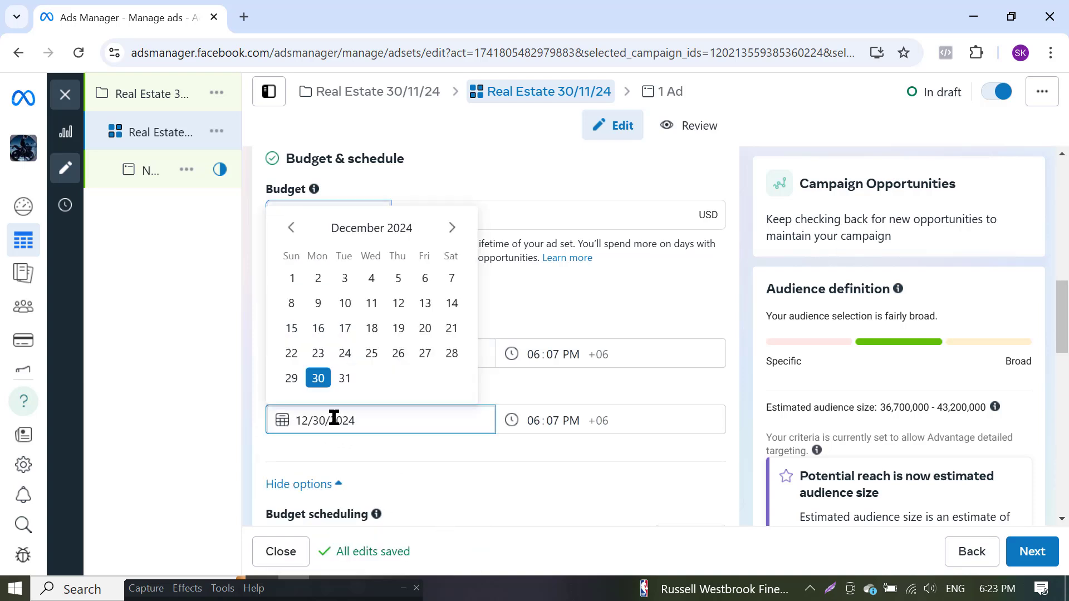
{"action": "left_click", "coordinate": [345, 379]}
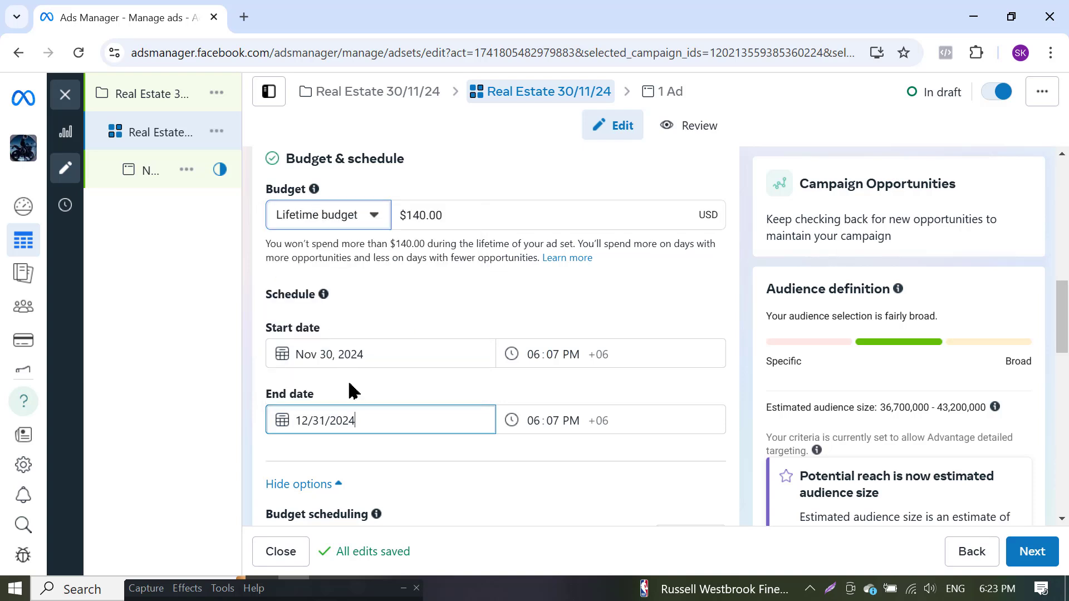
{"action": "left_click", "coordinate": [371, 422]}
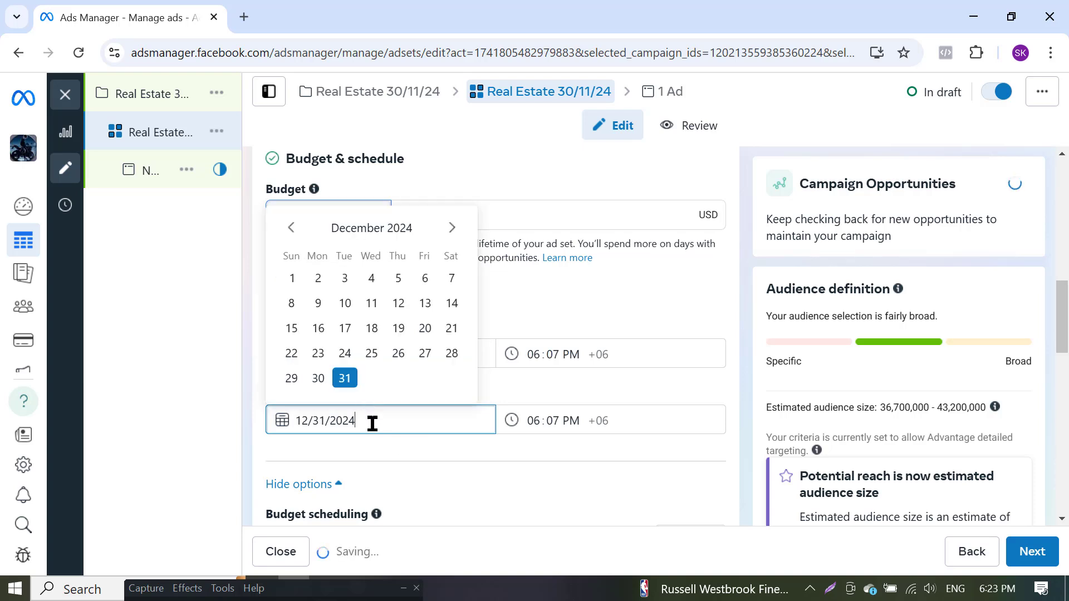
{"action": "left_click", "coordinate": [449, 229]}
{"action": "left_click", "coordinate": [373, 280]}
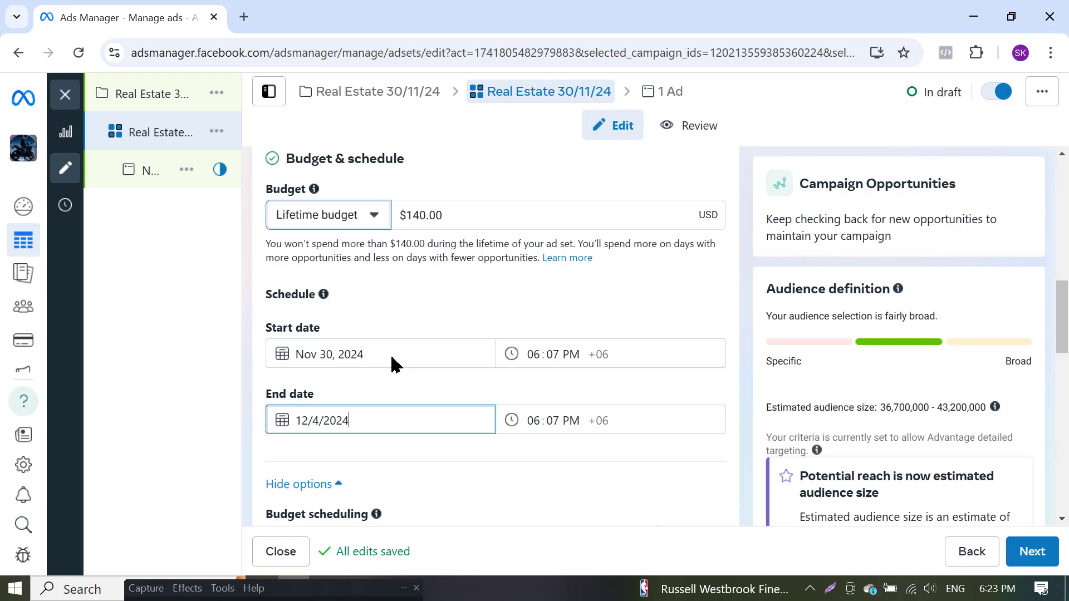
{"action": "left_click", "coordinate": [379, 417]}
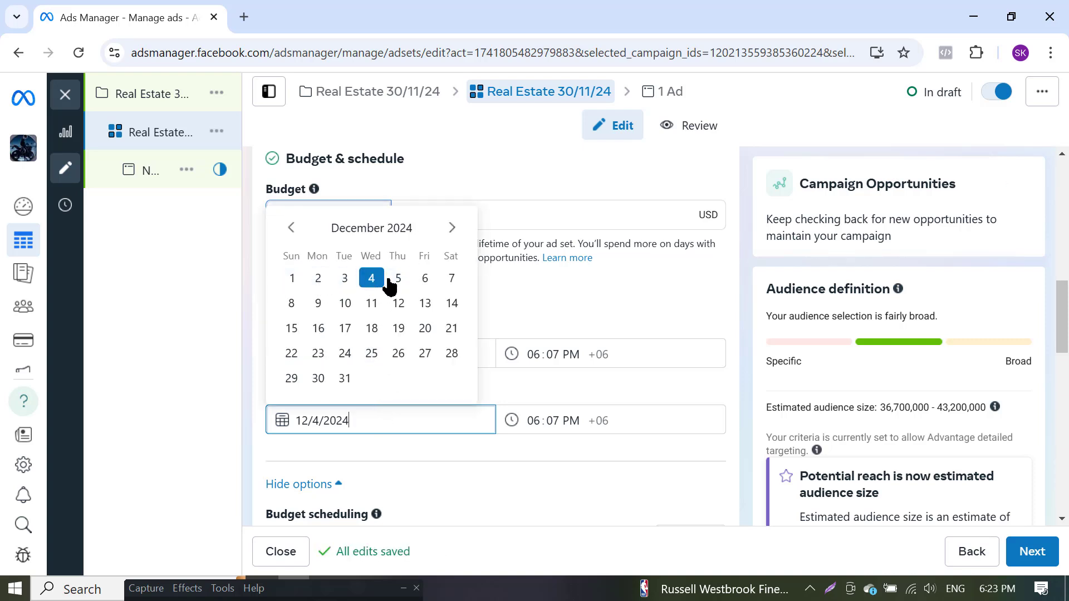
{"action": "left_click", "coordinate": [422, 281]}
{"action": "left_click", "coordinate": [551, 419]}
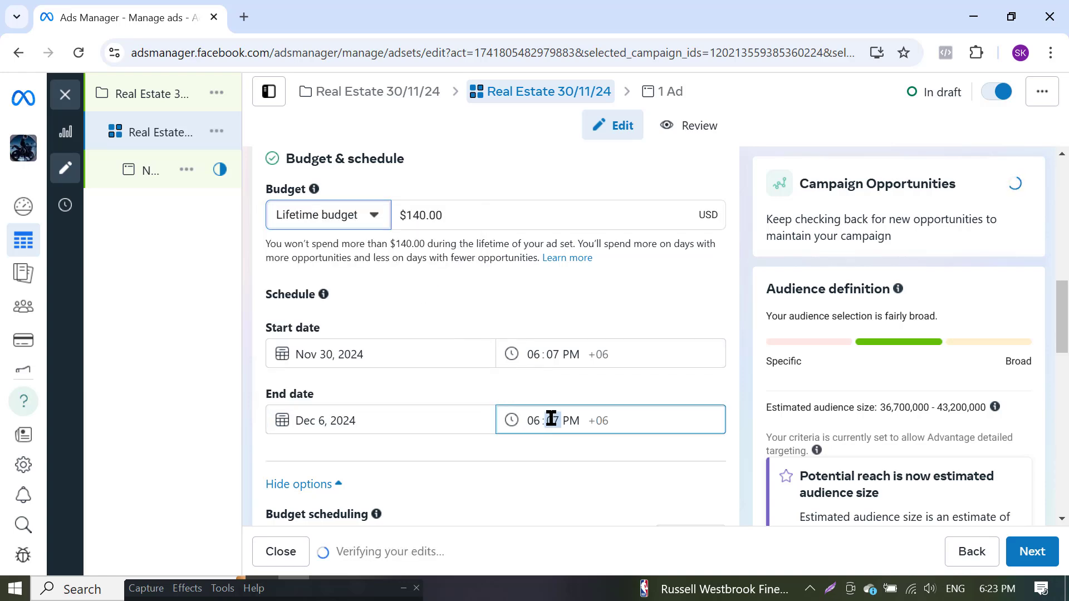
Examine the estimated daily reach for the shortened schedule, comparing it with the ad set's budget and audience settings
{"action": "scroll", "coordinate": [578, 423], "scroll_direction": "up", "scroll_amount": 3}
{"action": "scroll", "coordinate": [943, 461], "scroll_direction": "down", "scroll_amount": 10}
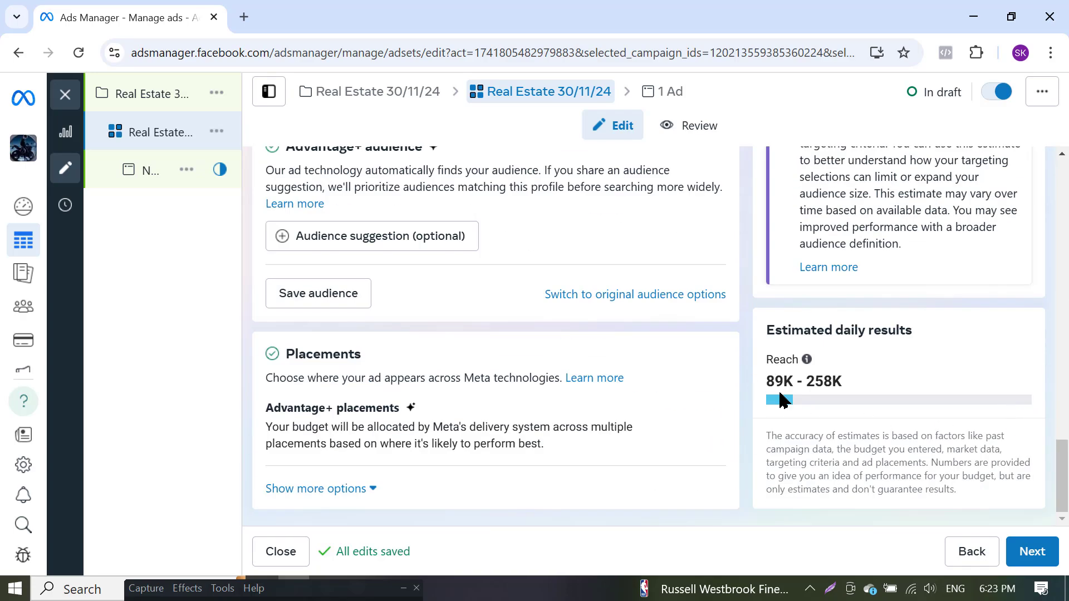
{"action": "scroll", "coordinate": [779, 400], "scroll_direction": "up", "scroll_amount": 10}
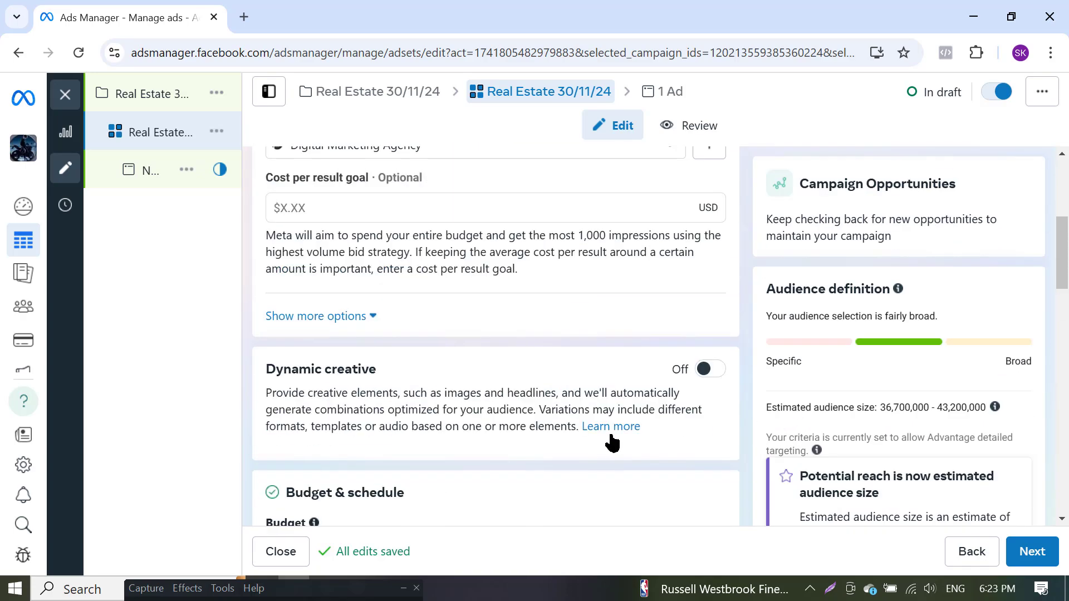
{"action": "scroll", "coordinate": [1007, 401], "scroll_direction": "down", "scroll_amount": 10}
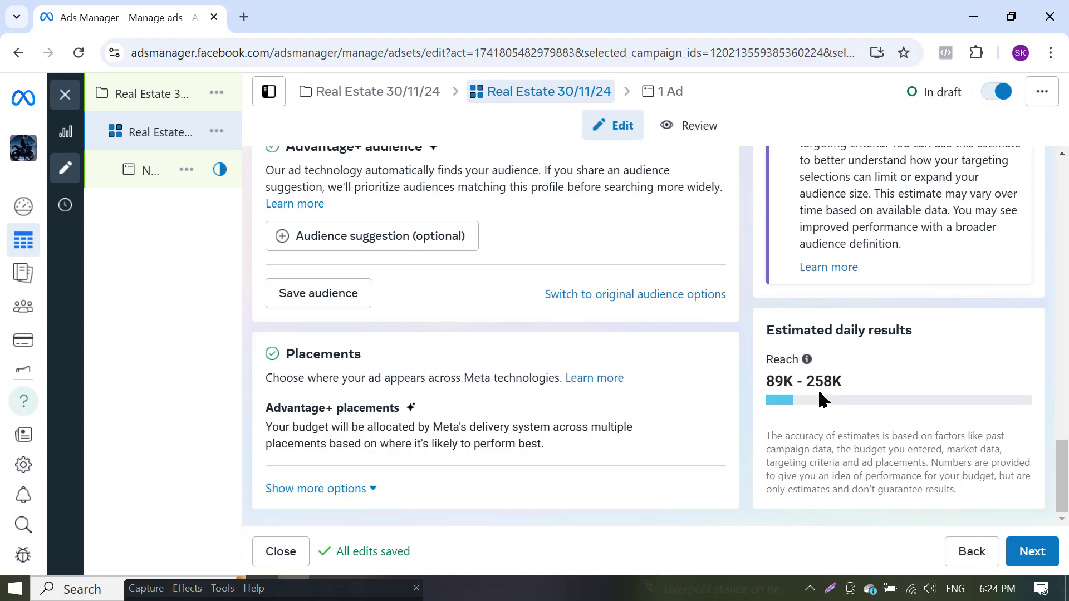
{"action": "scroll", "coordinate": [820, 398], "scroll_direction": "up", "scroll_amount": 10}
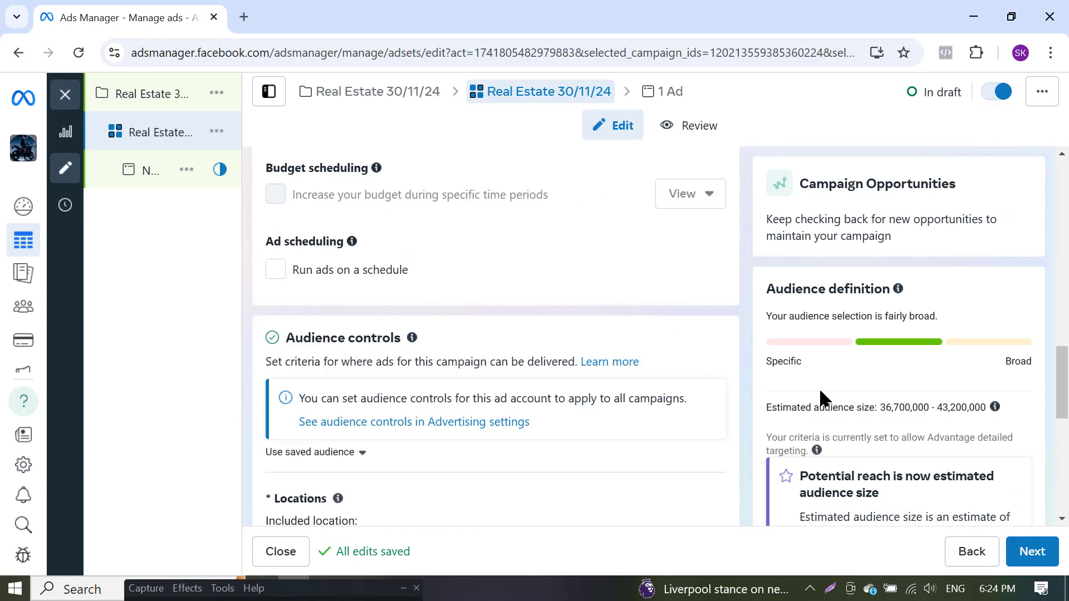
{"action": "scroll", "coordinate": [913, 406], "scroll_direction": "down", "scroll_amount": 10}
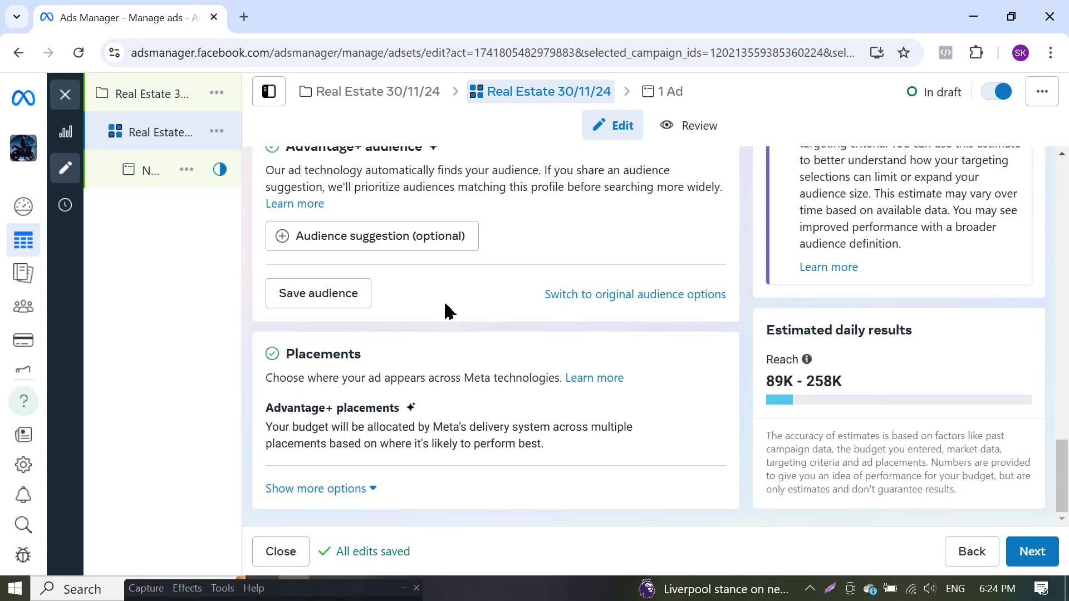
{"action": "scroll", "coordinate": [745, 415], "scroll_direction": "up", "scroll_amount": 3}
{"action": "scroll", "coordinate": [745, 415], "scroll_direction": "down", "scroll_amount": 3}
Set the ad set's lifetime budget to $50
{"action": "scroll", "coordinate": [914, 410], "scroll_direction": "up", "scroll_amount": 10}
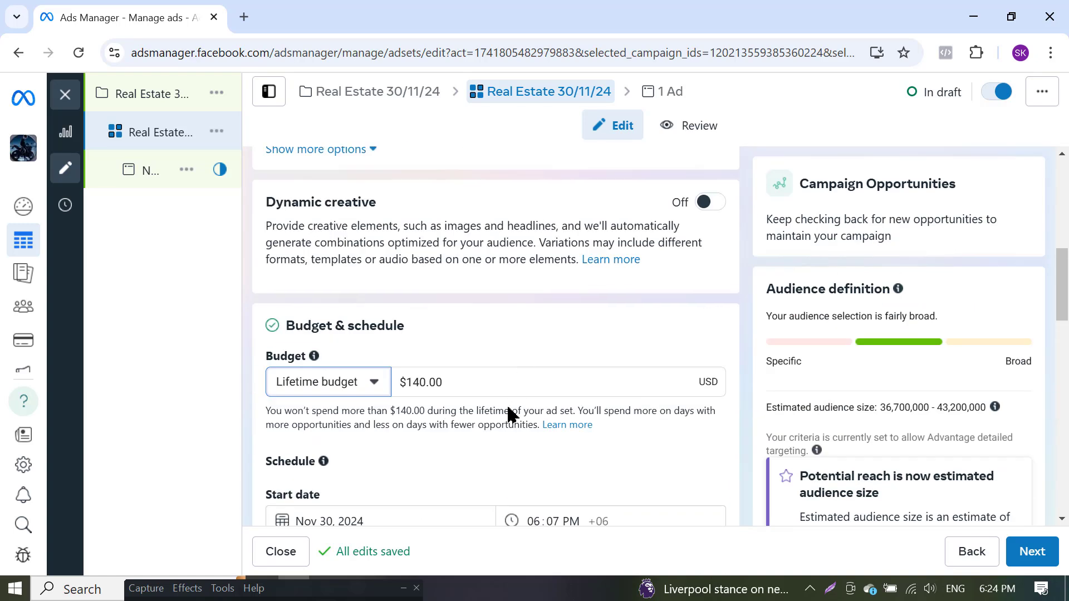
{"action": "left_click", "coordinate": [434, 381]}
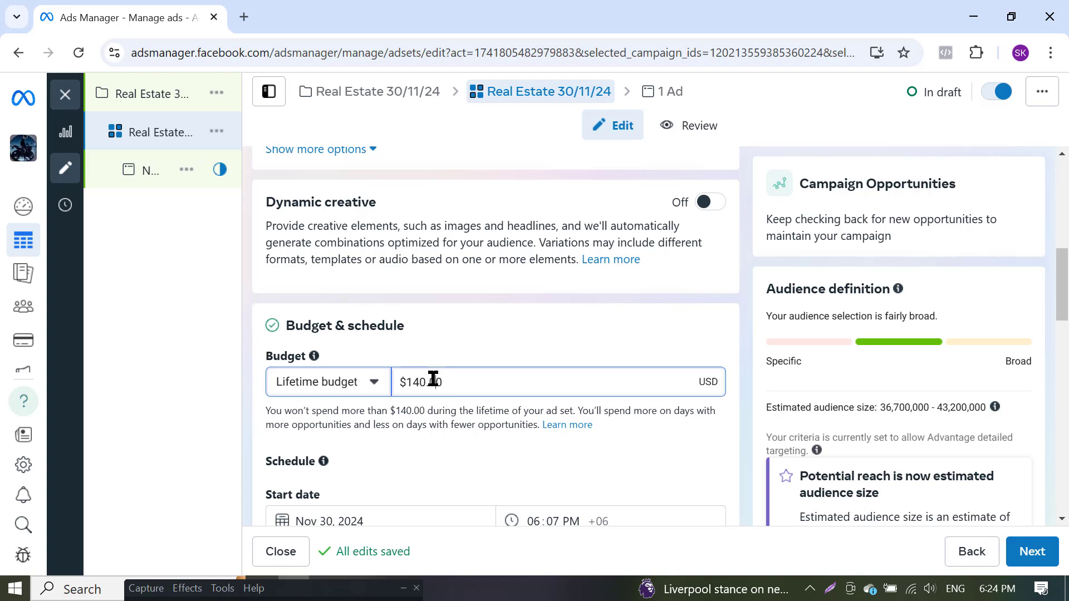
{"action": "double_click", "coordinate": [466, 380]}
{"action": "type", "text": "50"}
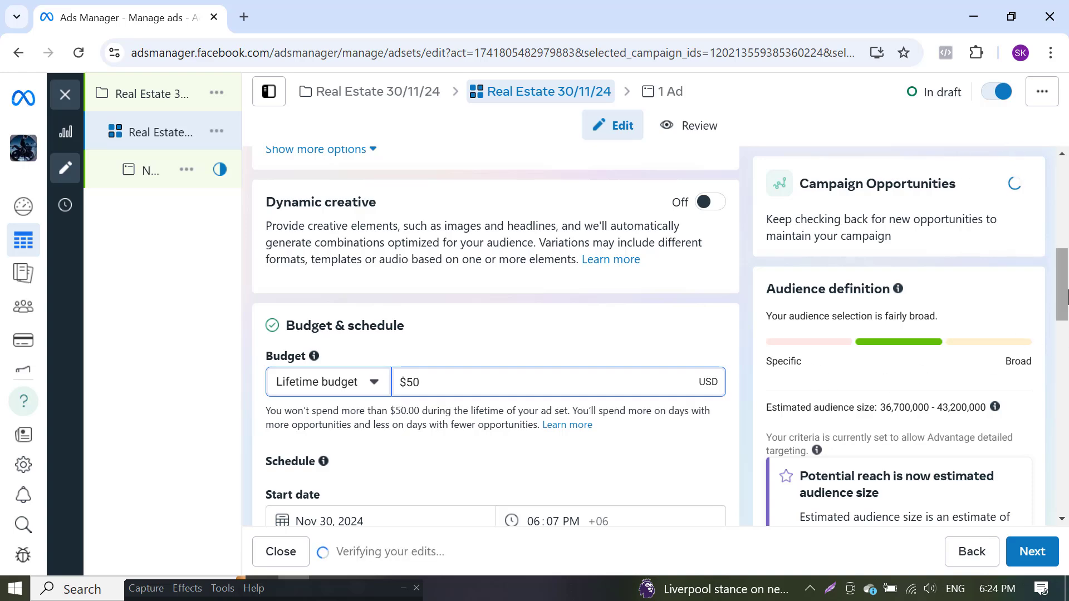
Examine the estimated daily reach for the new lifetime budget, along with the audience and placement settings
{"action": "scroll", "coordinate": [1066, 298], "scroll_direction": "down", "scroll_amount": 15}
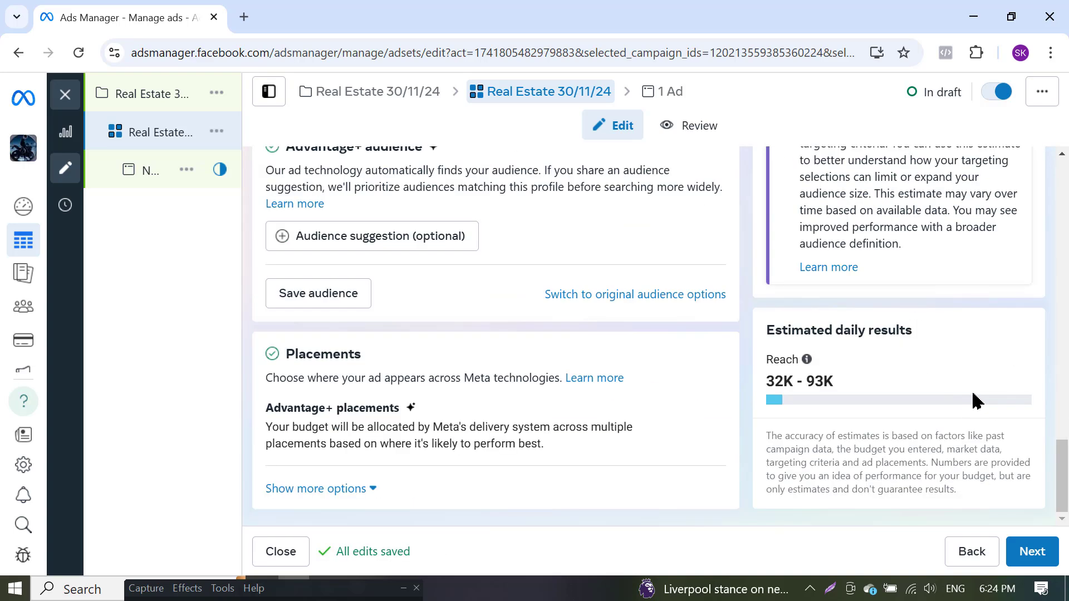
{"action": "scroll", "coordinate": [922, 411], "scroll_direction": "up", "scroll_amount": 2}
{"action": "scroll", "coordinate": [893, 425], "scroll_direction": "down", "scroll_amount": 2}
{"action": "scroll", "coordinate": [869, 392], "scroll_direction": "up", "scroll_amount": 15}
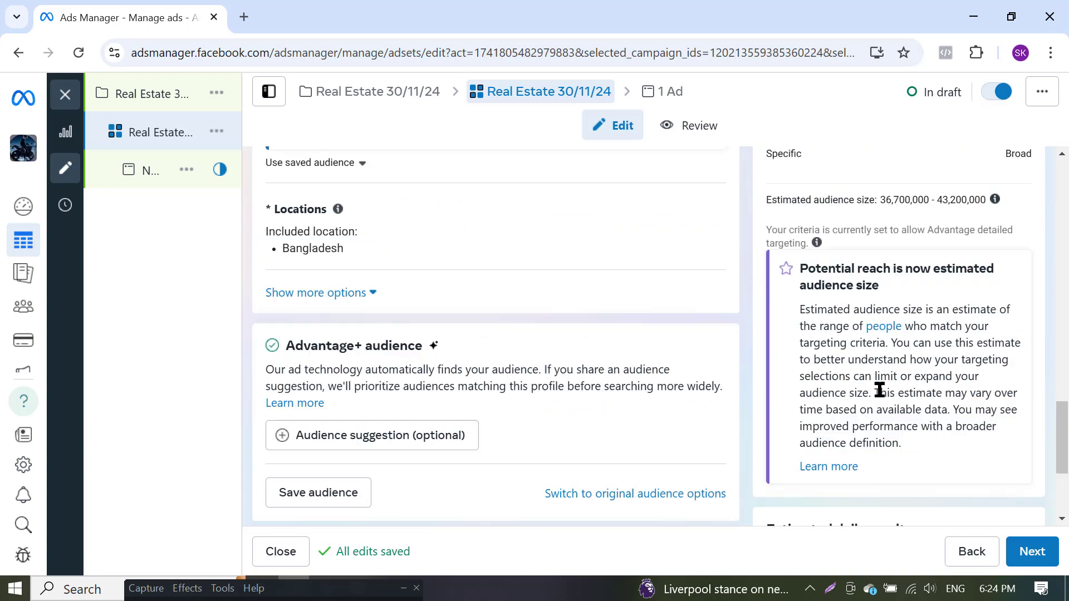
{"action": "scroll", "coordinate": [465, 359], "scroll_direction": "down", "scroll_amount": 2}
{"action": "scroll", "coordinate": [462, 361], "scroll_direction": "down", "scroll_amount": 5}
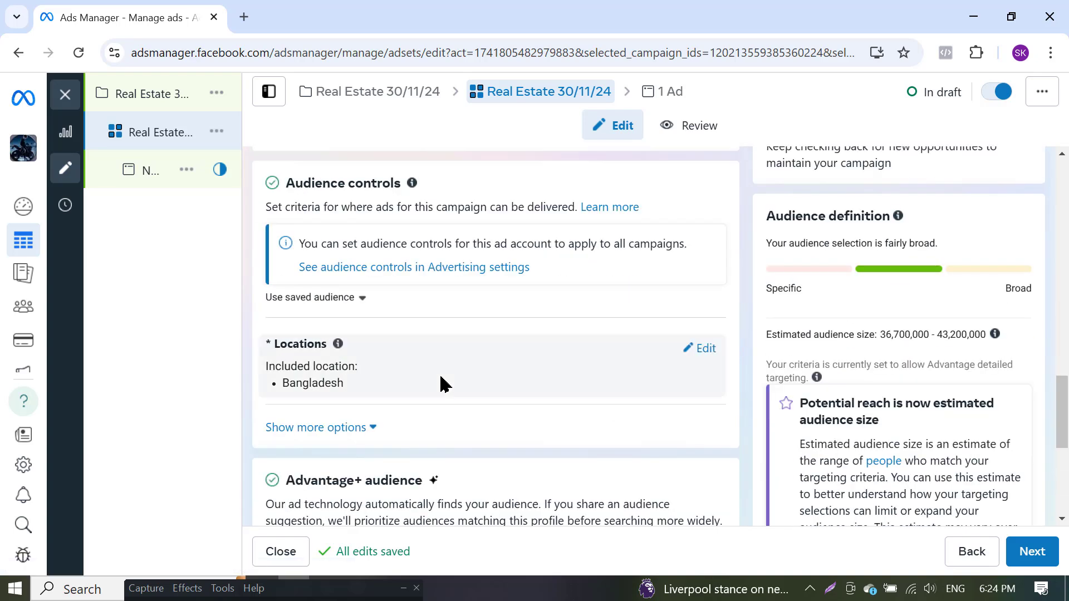
{"action": "scroll", "coordinate": [480, 244], "scroll_direction": "up", "scroll_amount": 5}
{"action": "scroll", "coordinate": [487, 342], "scroll_direction": "up", "scroll_amount": 7}
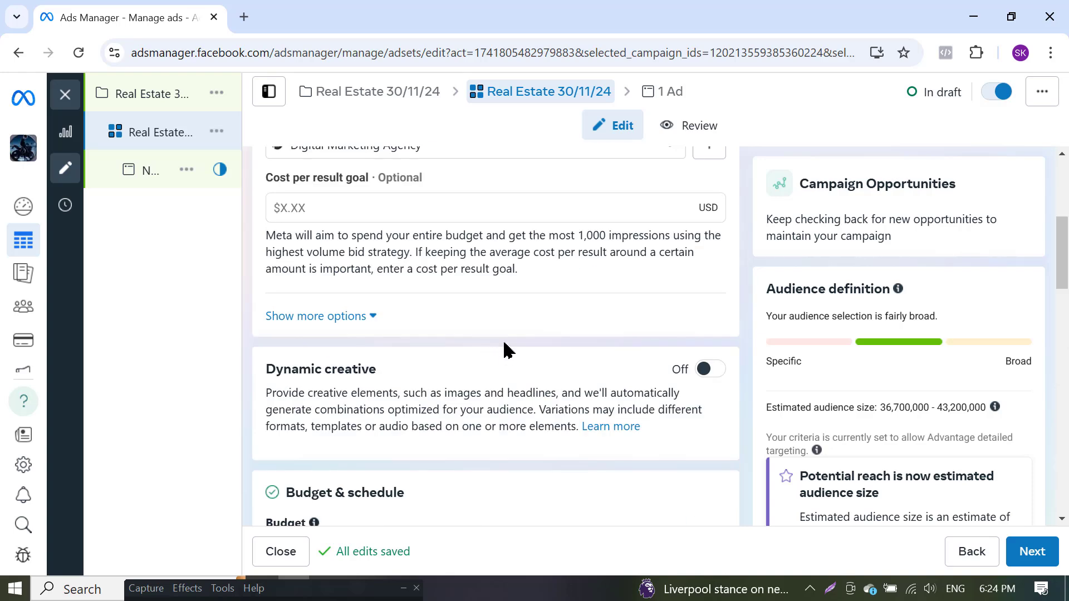
Set the ad set's lifetime budget to $150 and check the resulting estimated daily reach
{"action": "scroll", "coordinate": [507, 350], "scroll_direction": "down", "scroll_amount": 5}
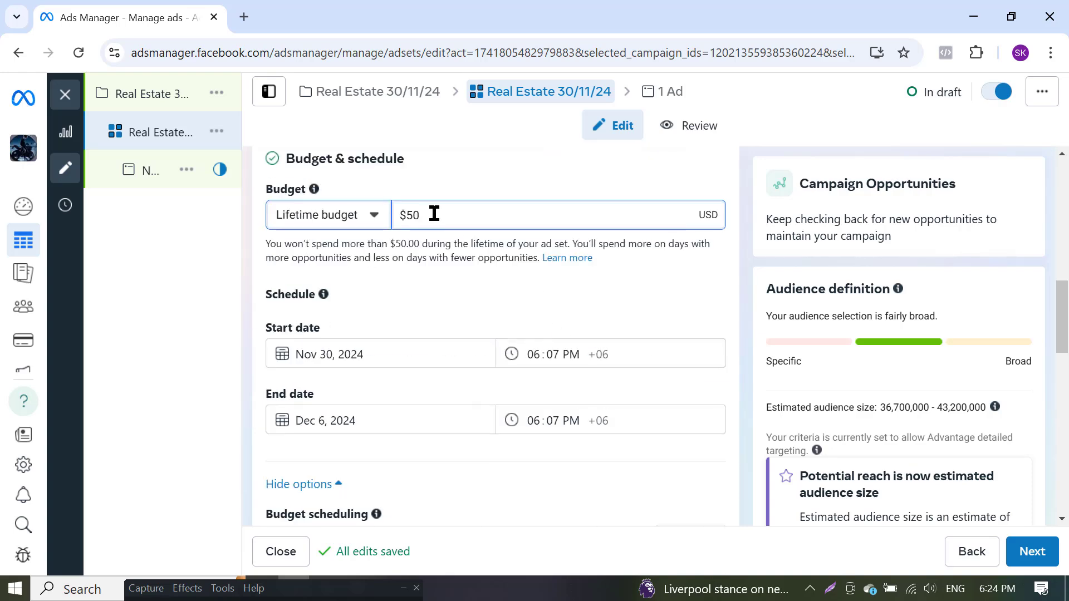
{"action": "key", "text": "BackSpace"}
{"action": "type", "text": "150"}
{"action": "left_click", "coordinate": [227, 289]}
{"action": "scroll", "coordinate": [947, 421], "scroll_direction": "down", "scroll_amount": 10}
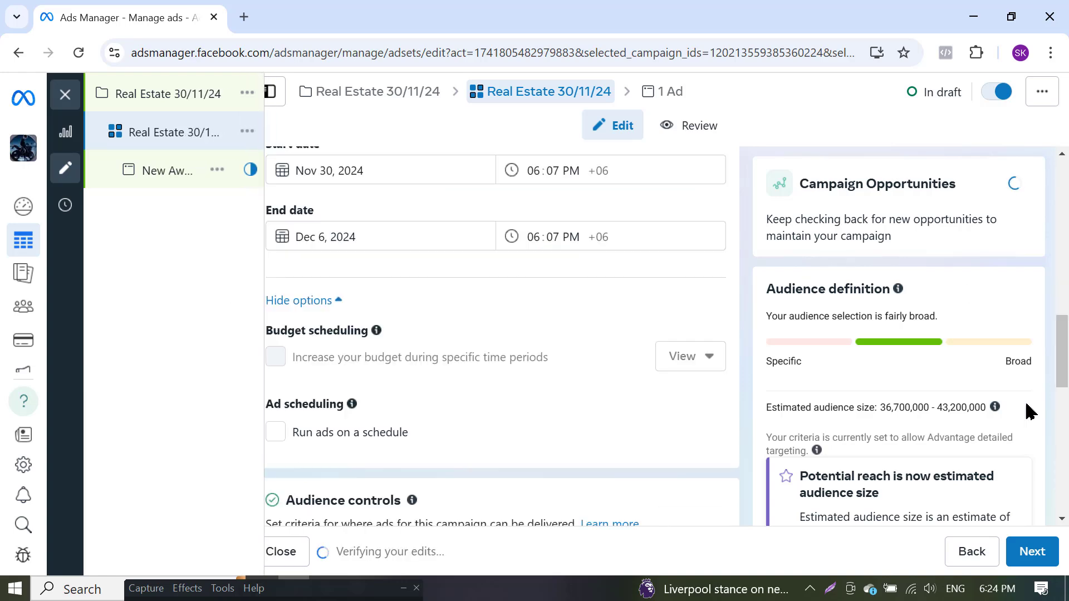
{"action": "scroll", "coordinate": [942, 420], "scroll_direction": "down", "scroll_amount": 6}
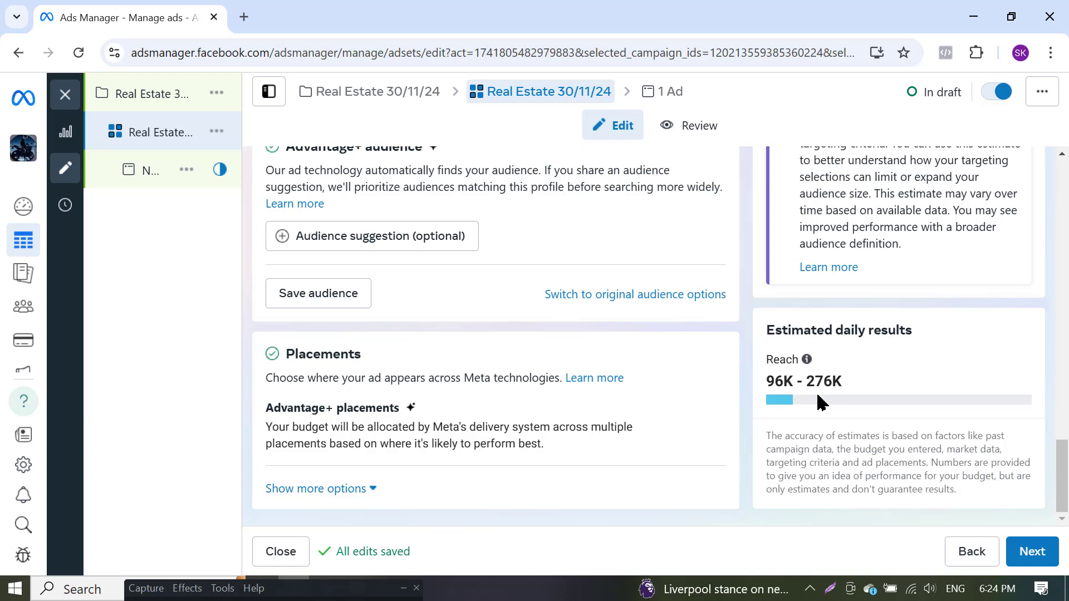
Check the list of saved audiences in the ad set's audience controls
{"action": "scroll", "coordinate": [390, 401], "scroll_direction": "up", "scroll_amount": 3}
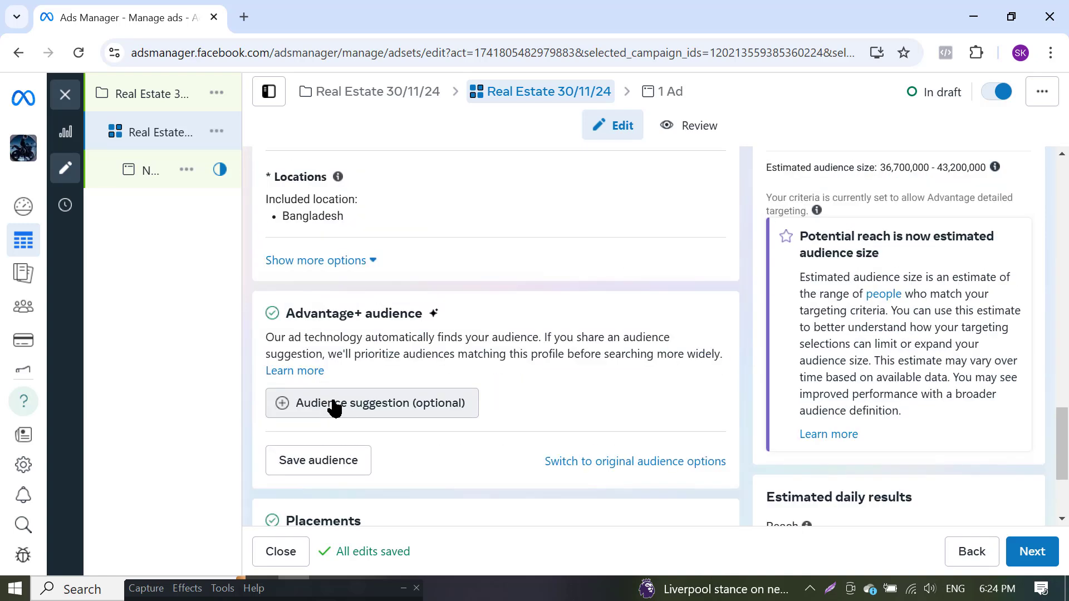
{"action": "scroll", "coordinate": [329, 384], "scroll_direction": "up", "scroll_amount": 3}
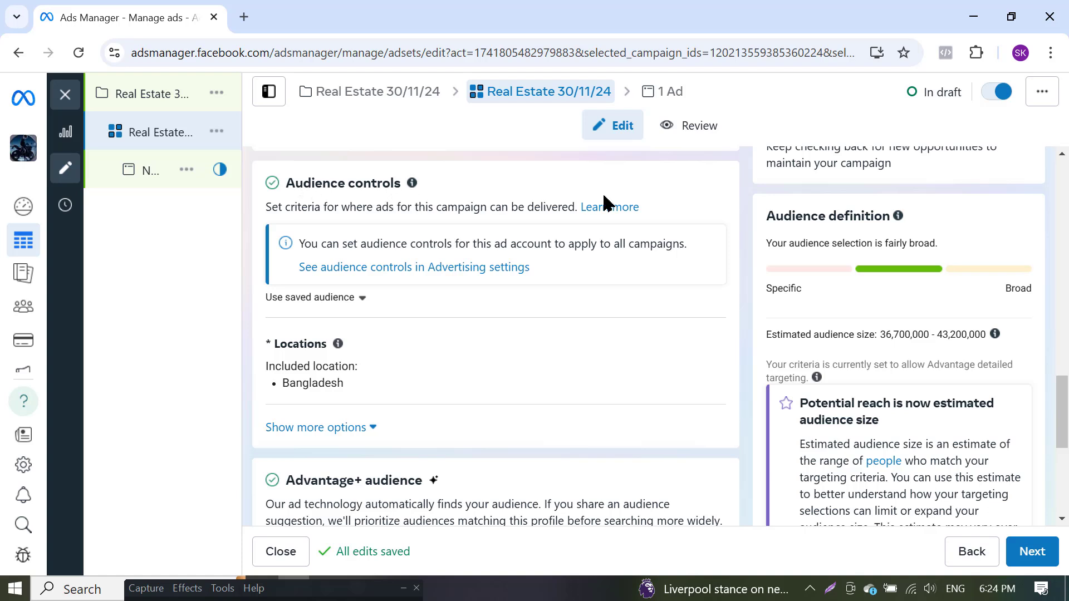
{"action": "left_click", "coordinate": [351, 304]}
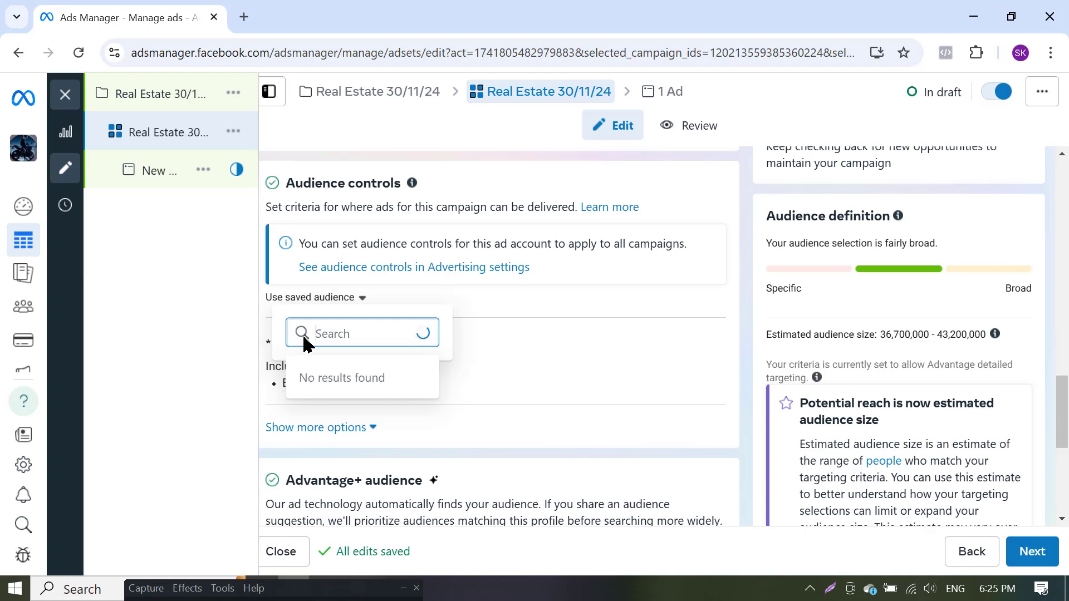
{"action": "left_click", "coordinate": [247, 337]}
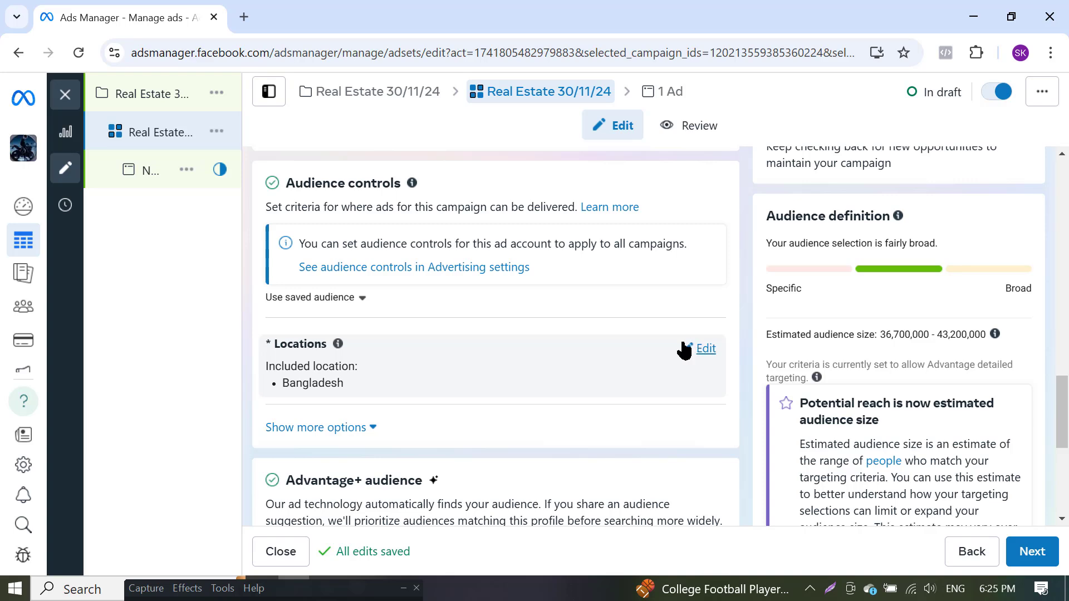
Remove Bangladesh from the ad set's included locations
{"action": "left_click", "coordinate": [693, 348]}
{"action": "scroll", "coordinate": [612, 345], "scroll_direction": "down", "scroll_amount": 3}
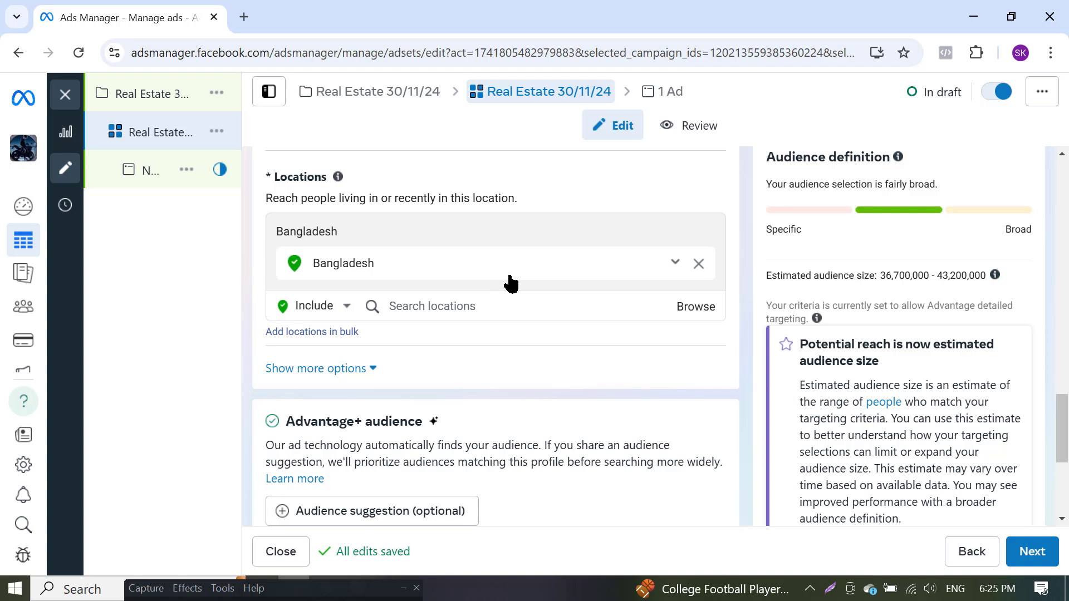
{"action": "left_click", "coordinate": [698, 265]}
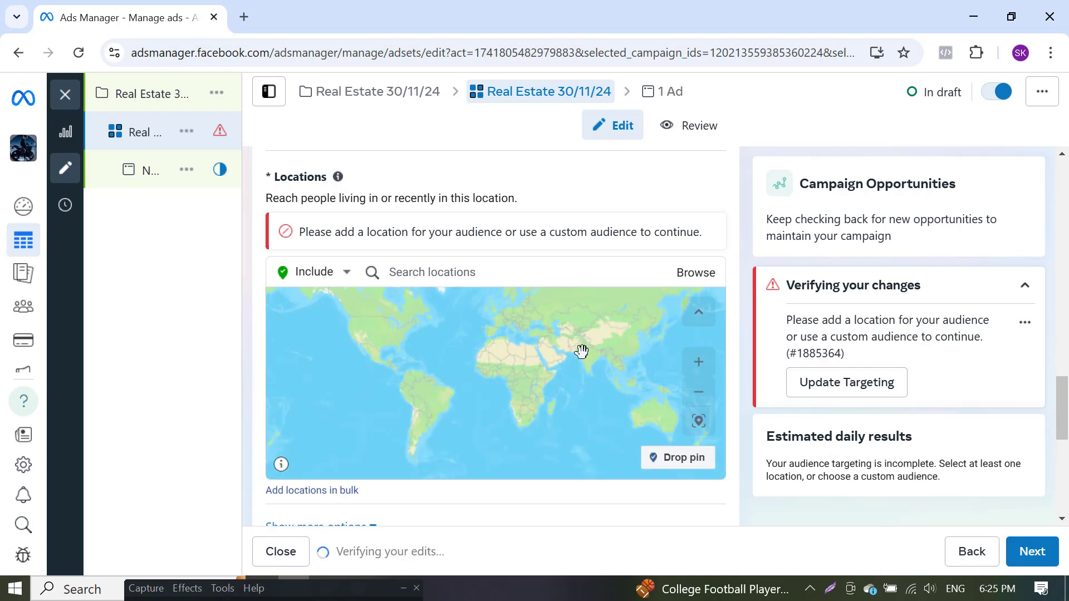
Include the state of New York, United States as the audience location and check the options offered for it
{"action": "left_click", "coordinate": [505, 279]}
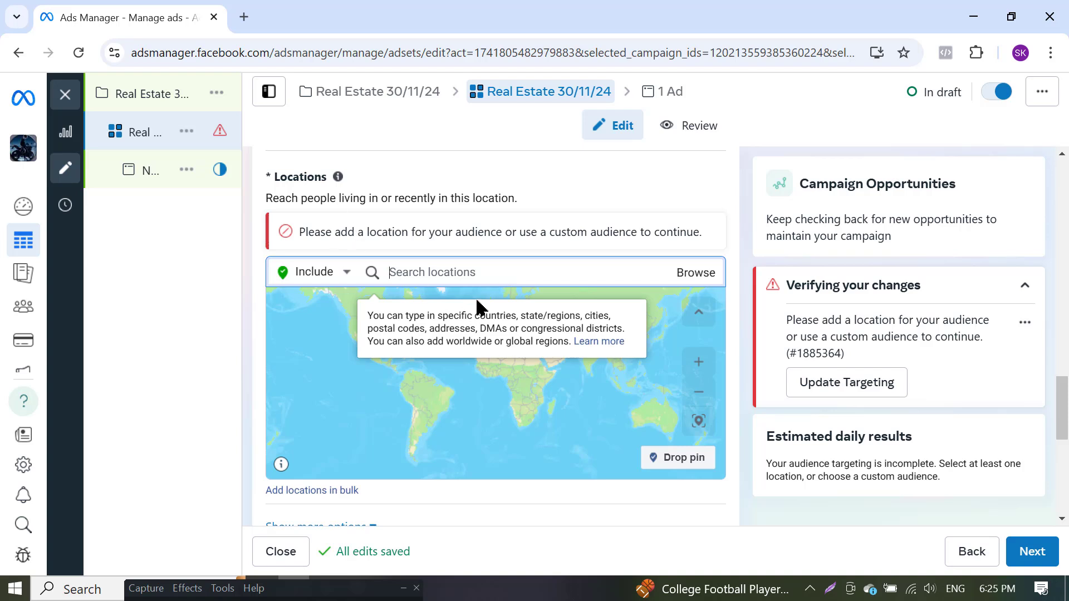
{"action": "type", "text": "new"}
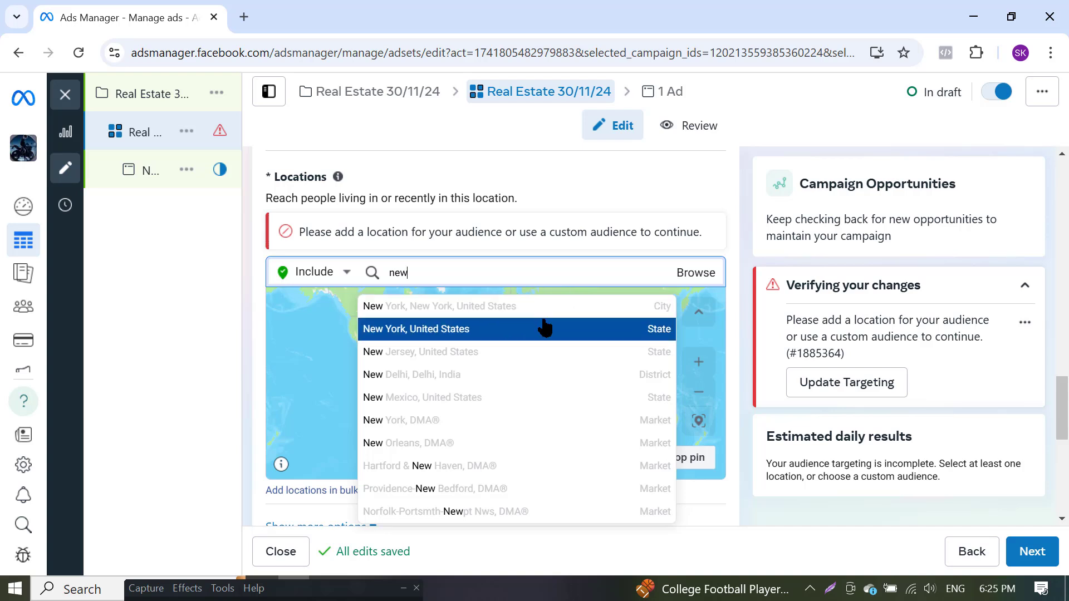
{"action": "left_click", "coordinate": [501, 332]}
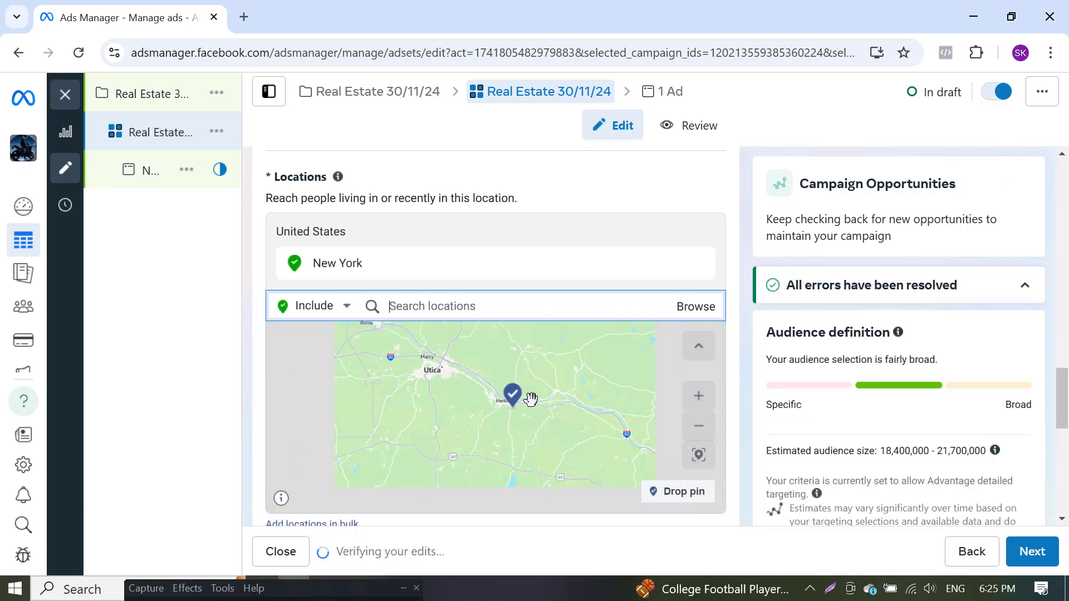
{"action": "scroll", "coordinate": [531, 398], "scroll_direction": "down", "scroll_amount": 5}
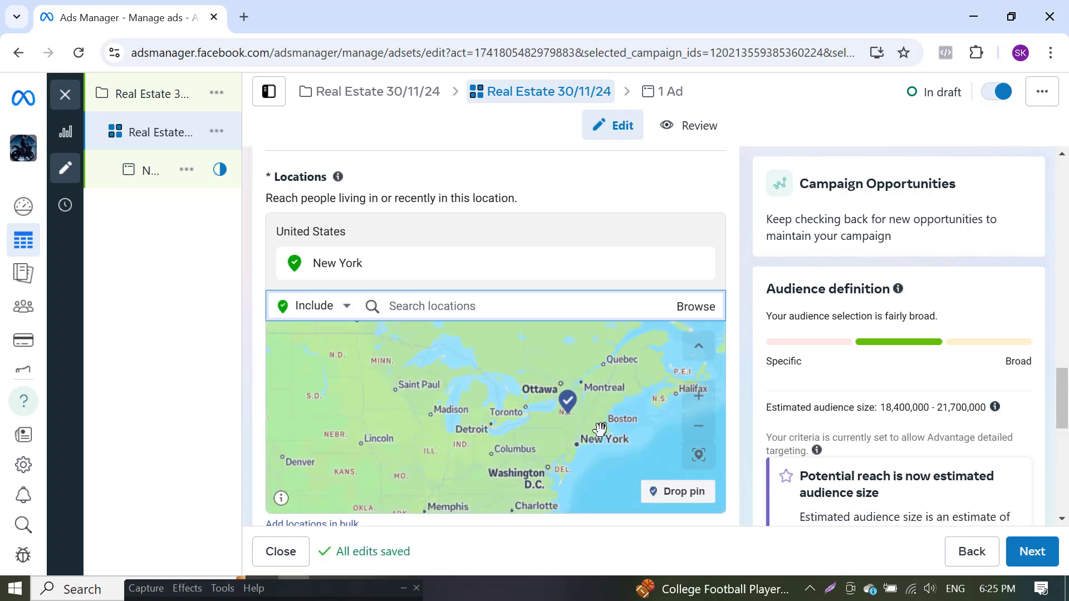
{"action": "scroll", "coordinate": [600, 429], "scroll_direction": "up", "scroll_amount": 2}
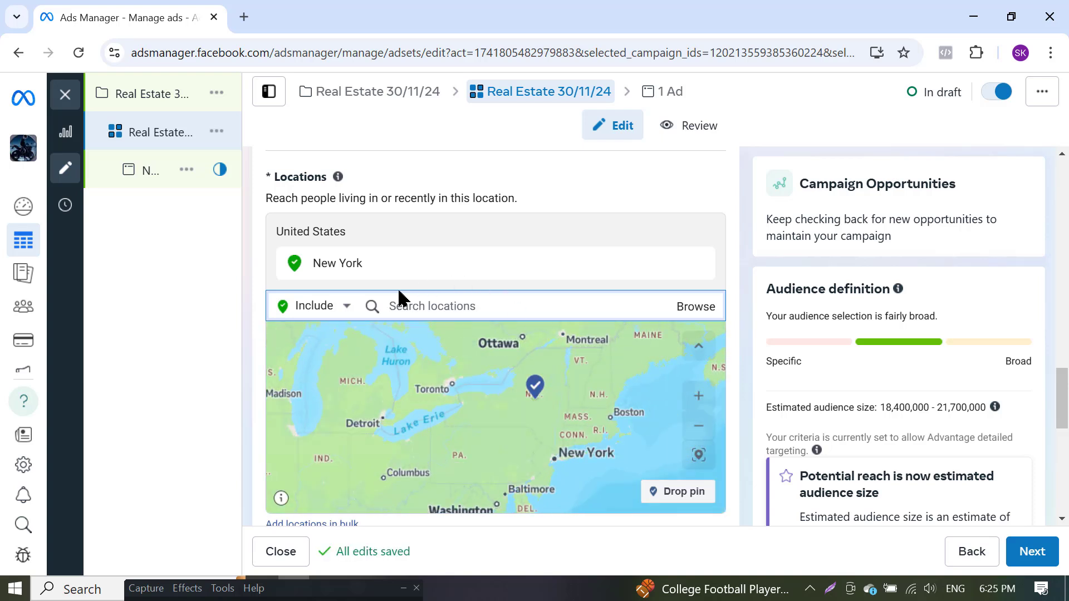
{"action": "left_click", "coordinate": [676, 263]}
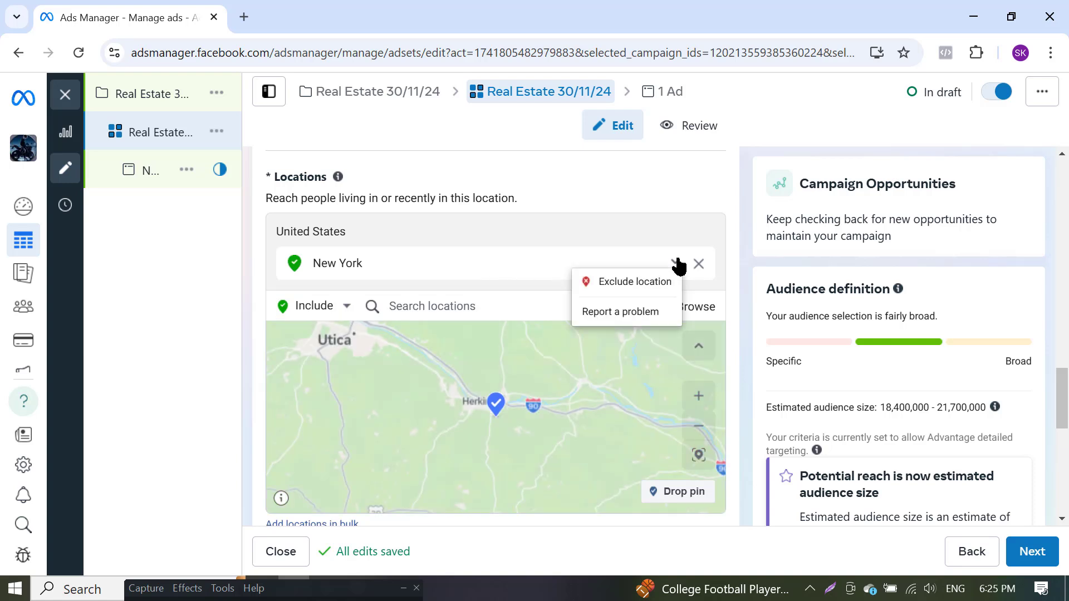
{"action": "left_click", "coordinate": [457, 275]}
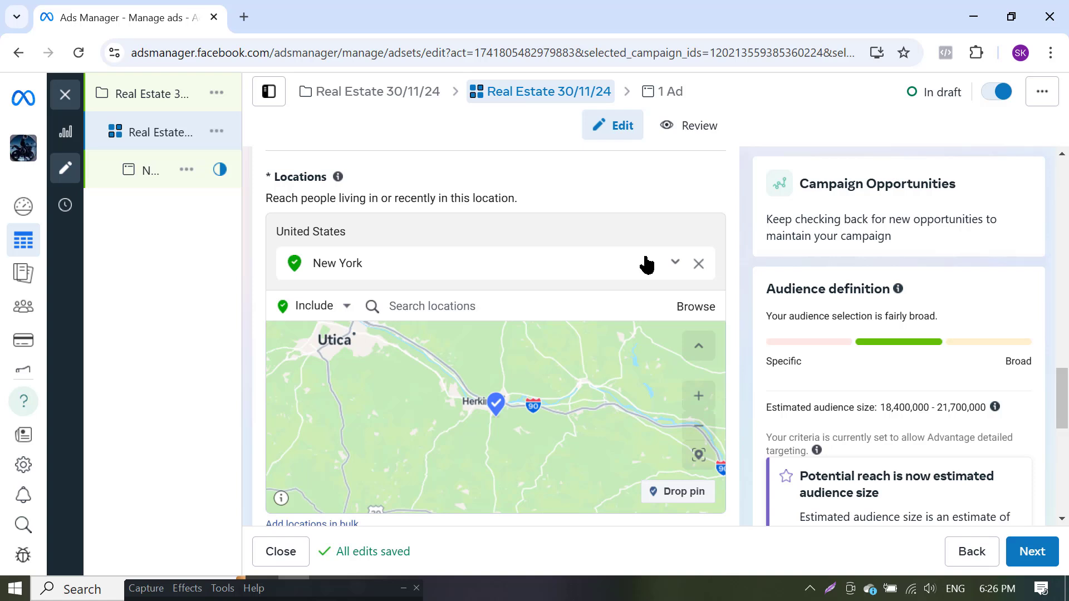
{"action": "left_click", "coordinate": [537, 317]}
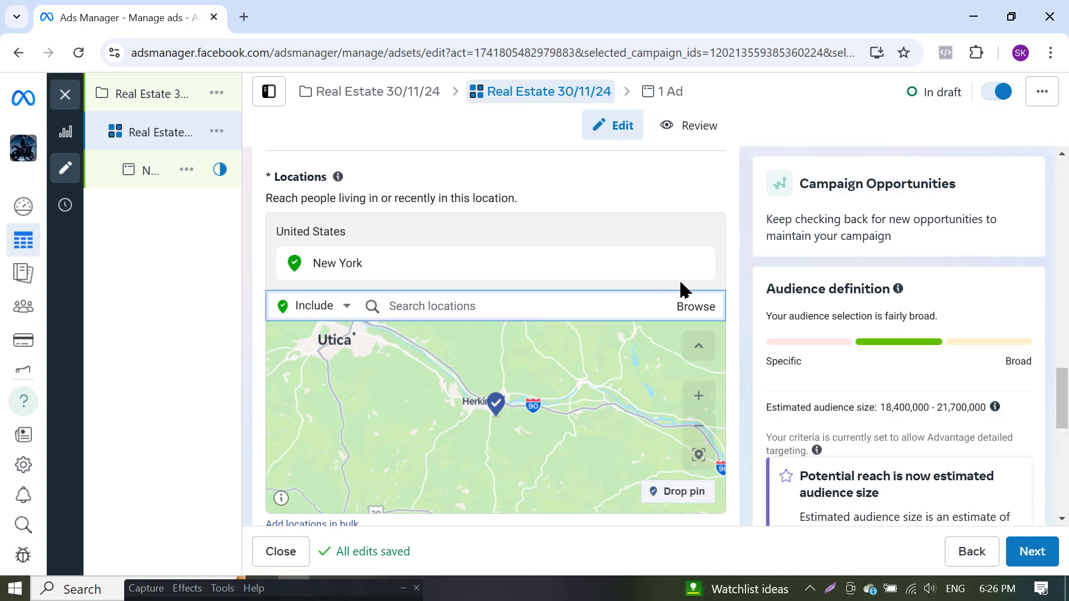
Remove the New York state location, include it again, and recheck its location options
{"action": "left_click", "coordinate": [699, 263]}
{"action": "left_click", "coordinate": [465, 273]}
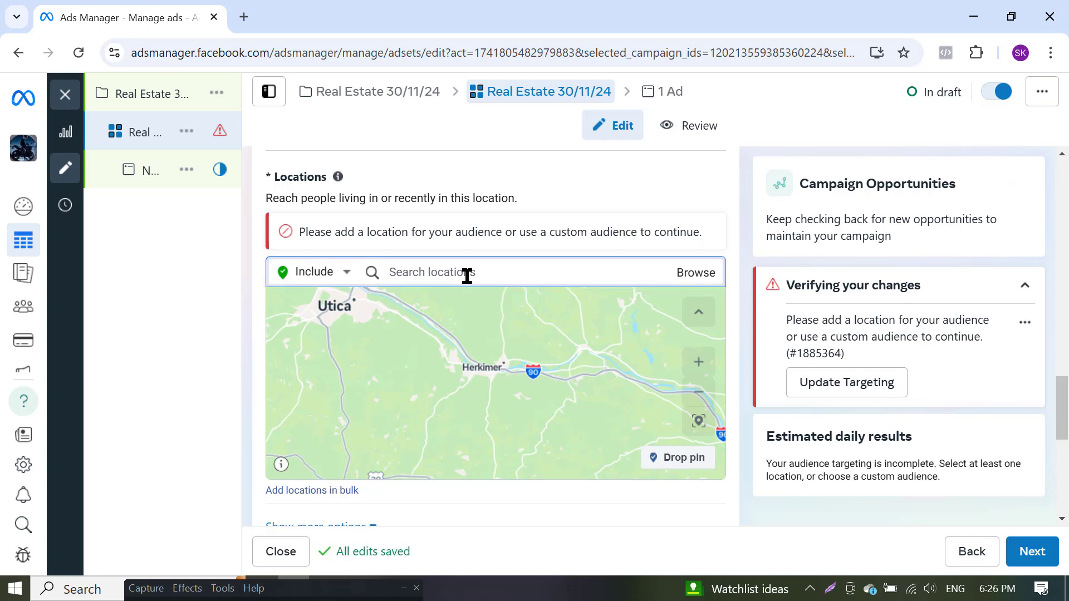
{"action": "type", "text": "new"}
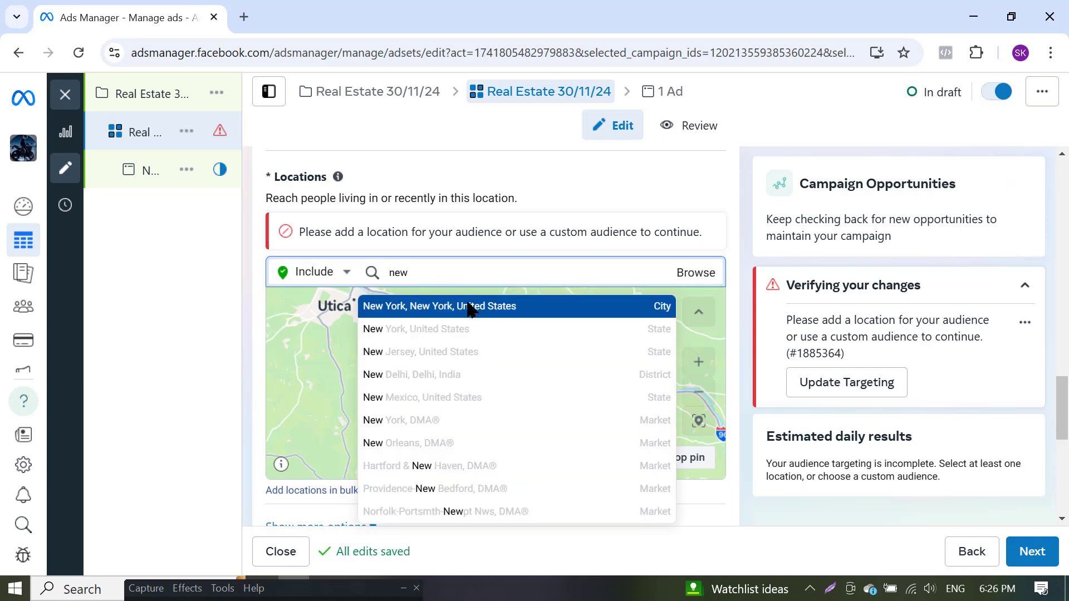
{"action": "left_click", "coordinate": [442, 334]}
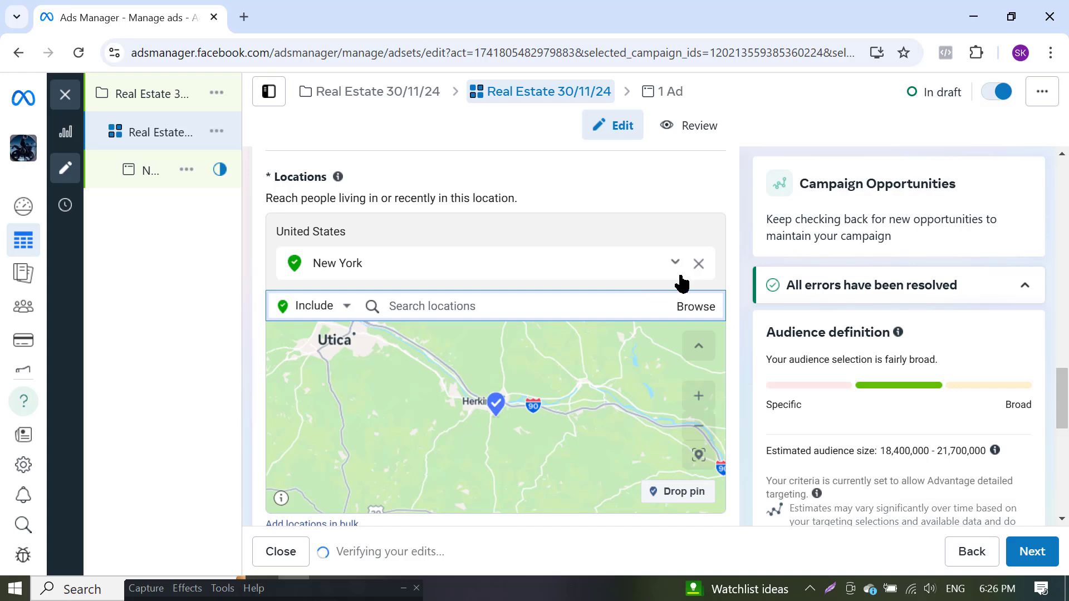
{"action": "left_click", "coordinate": [675, 262]}
{"action": "left_click", "coordinate": [479, 261]}
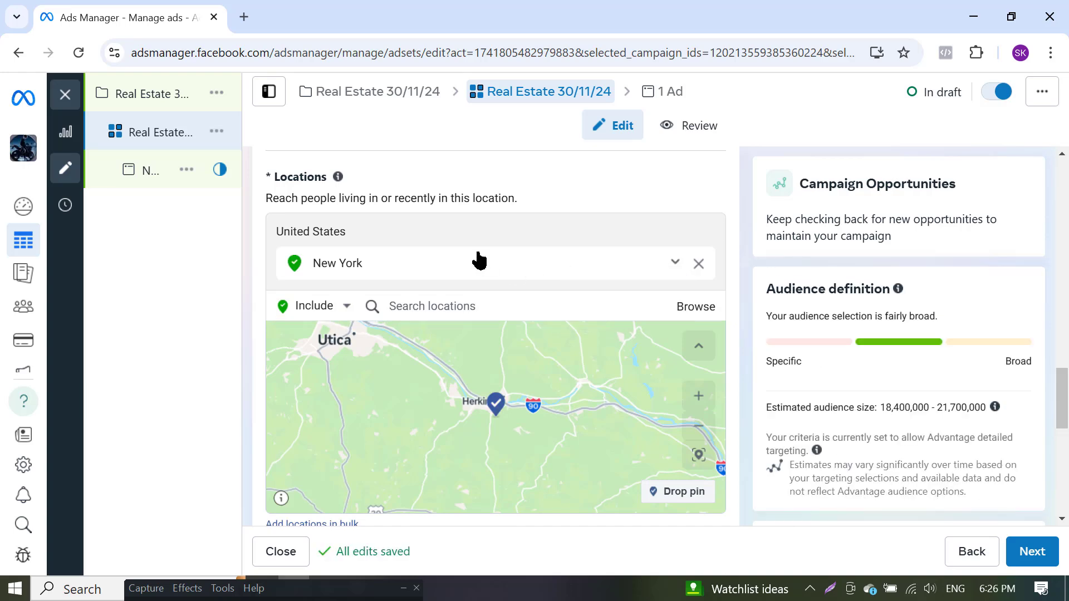
{"action": "left_click", "coordinate": [497, 304]}
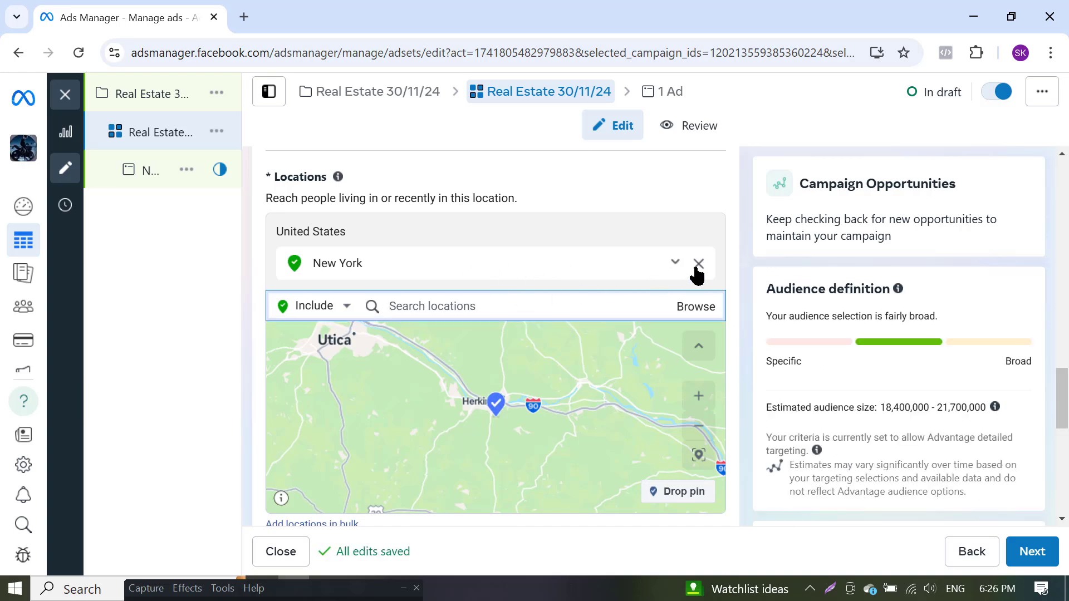
Clear the included New York location and try to choose New York from the location suggestions once more
{"action": "left_click", "coordinate": [699, 263]}
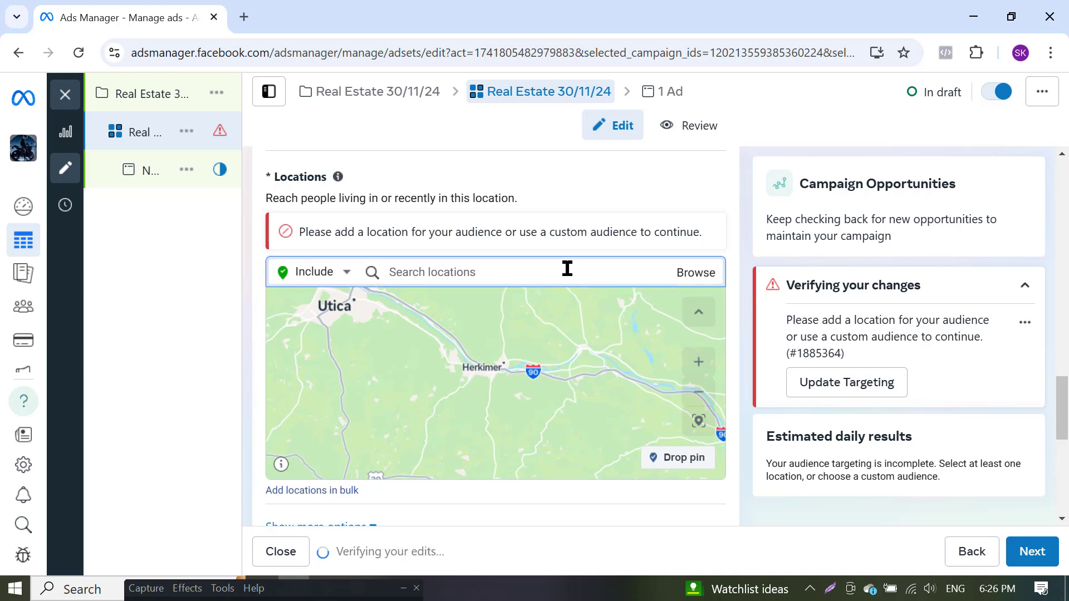
{"action": "type", "text": "new"}
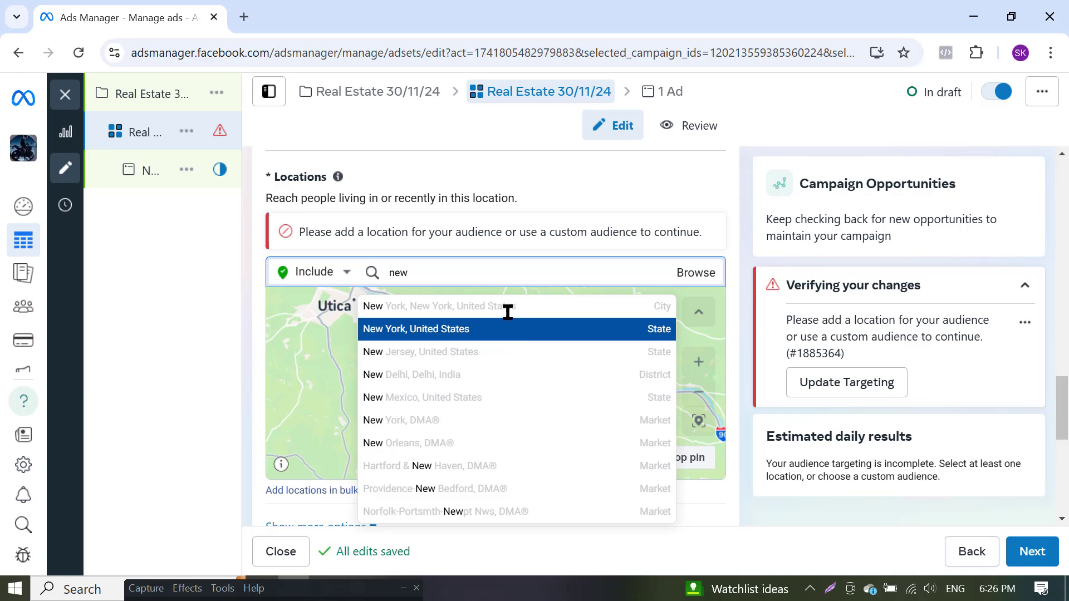
{"action": "left_click", "coordinate": [508, 313]}
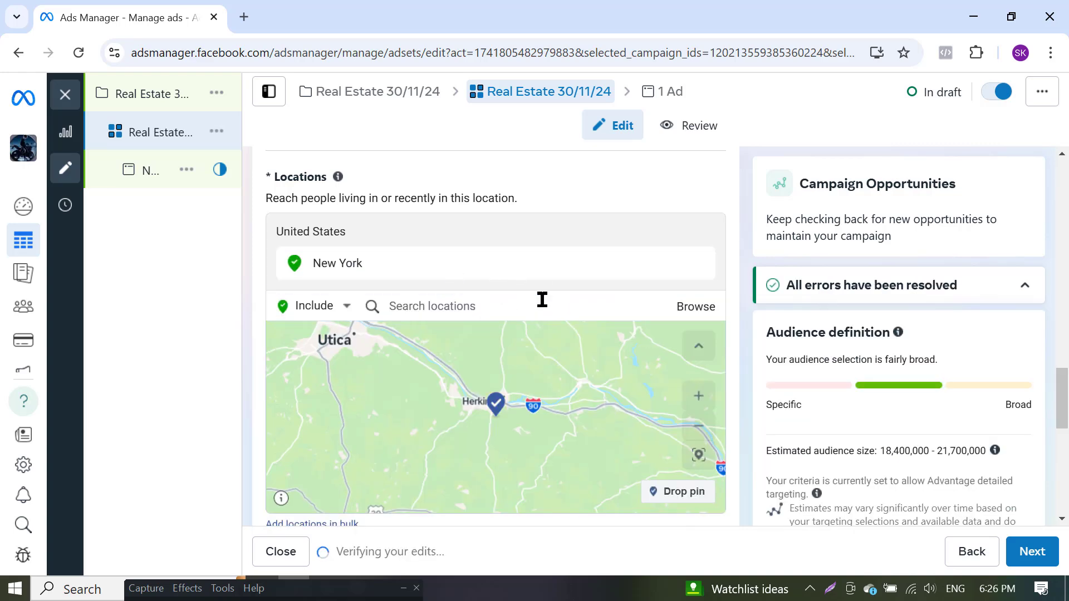
Include the city of New York, New York, United States as the ad set's audience location
{"action": "type", "text": "n"}
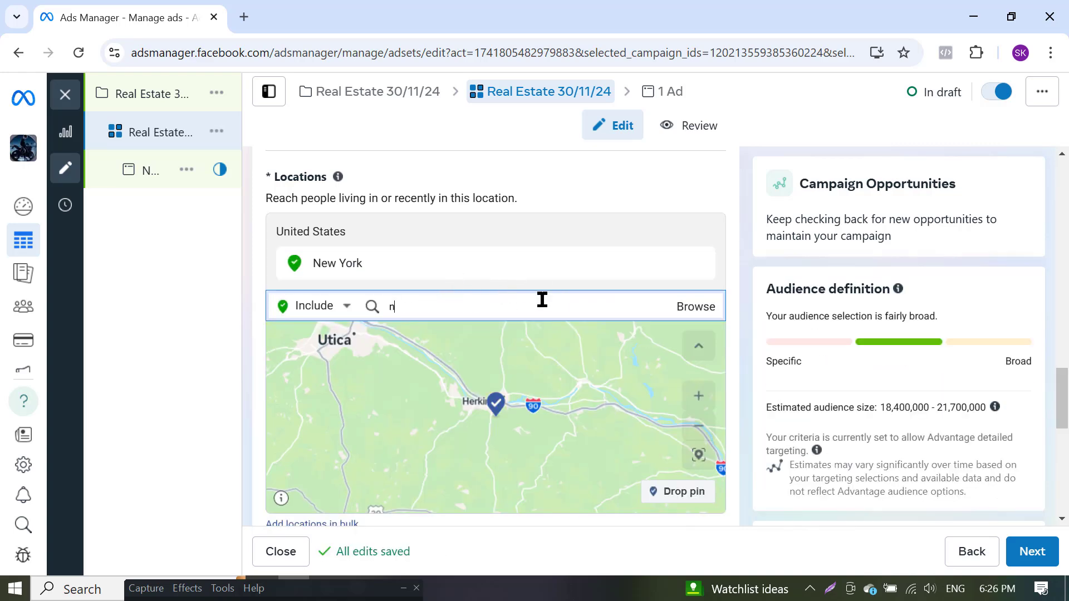
{"action": "type", "text": "ew"}
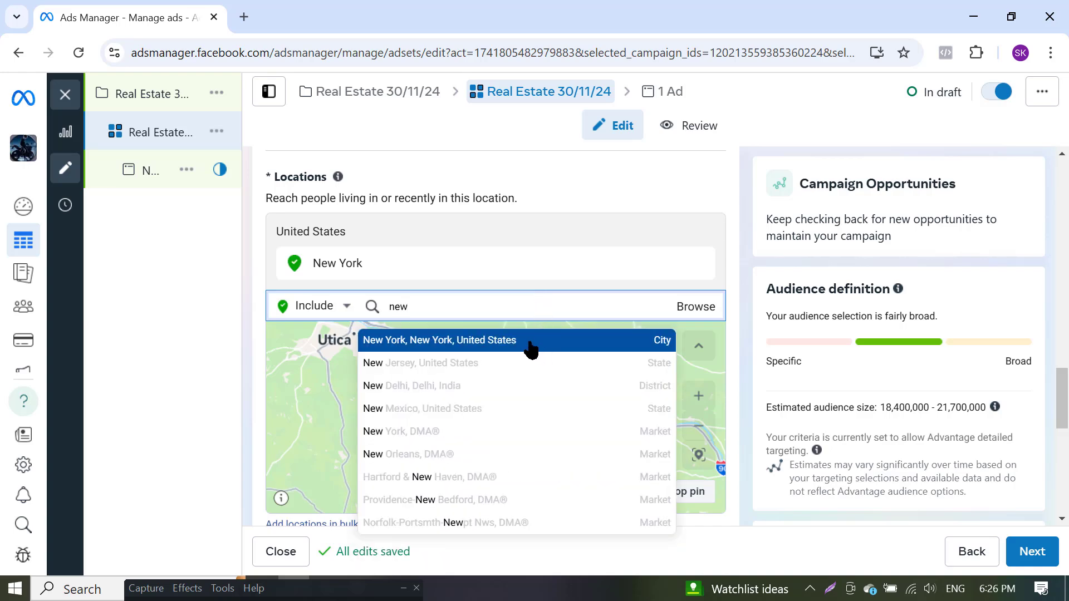
{"action": "left_click", "coordinate": [531, 349]}
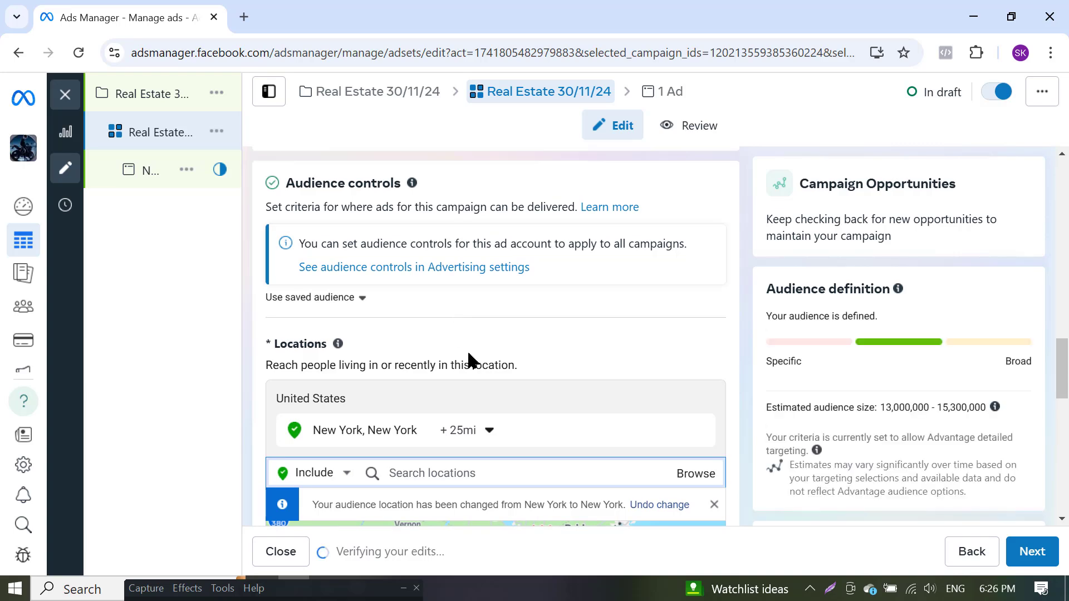
Check the radius options of the New York, New York location and remove it from the audience locations
{"action": "scroll", "coordinate": [467, 350], "scroll_direction": "down", "scroll_amount": 3}
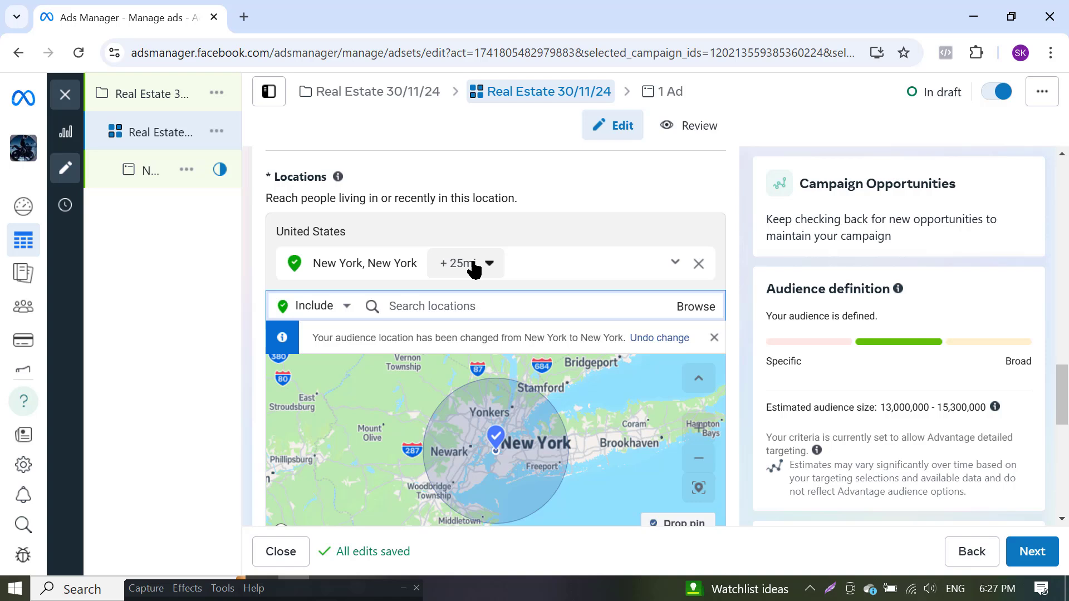
{"action": "left_click", "coordinate": [471, 274]}
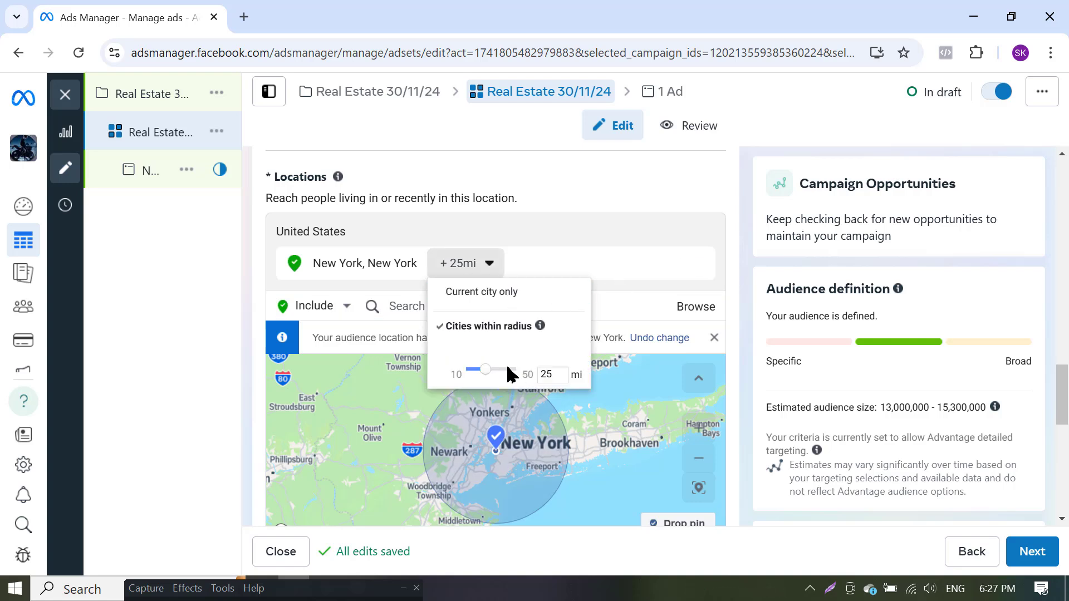
{"action": "mouse_move", "coordinate": [460, 262]}
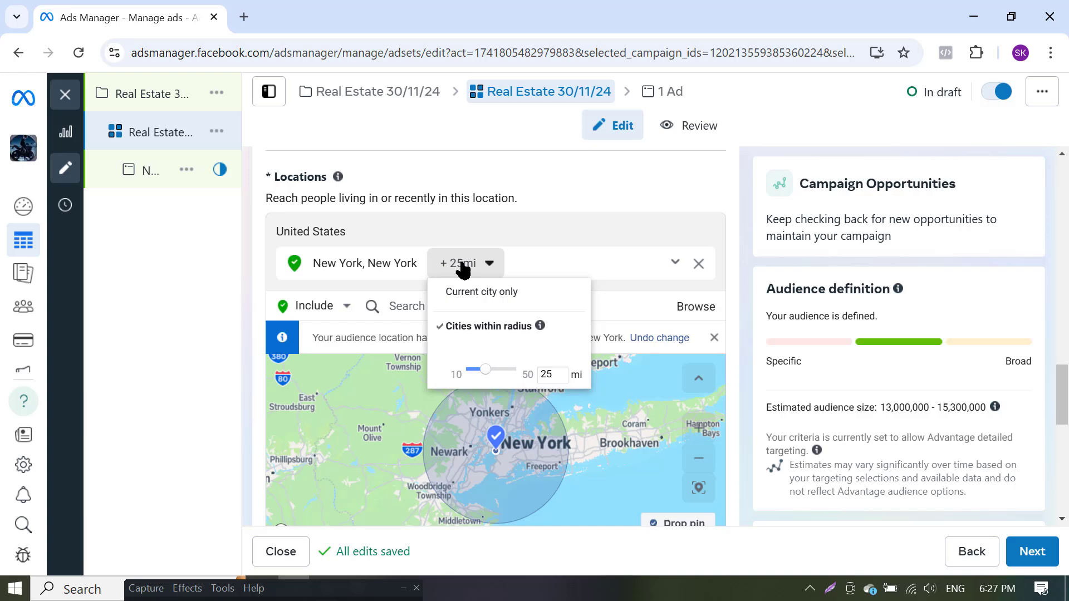
{"action": "left_click", "coordinate": [698, 265]}
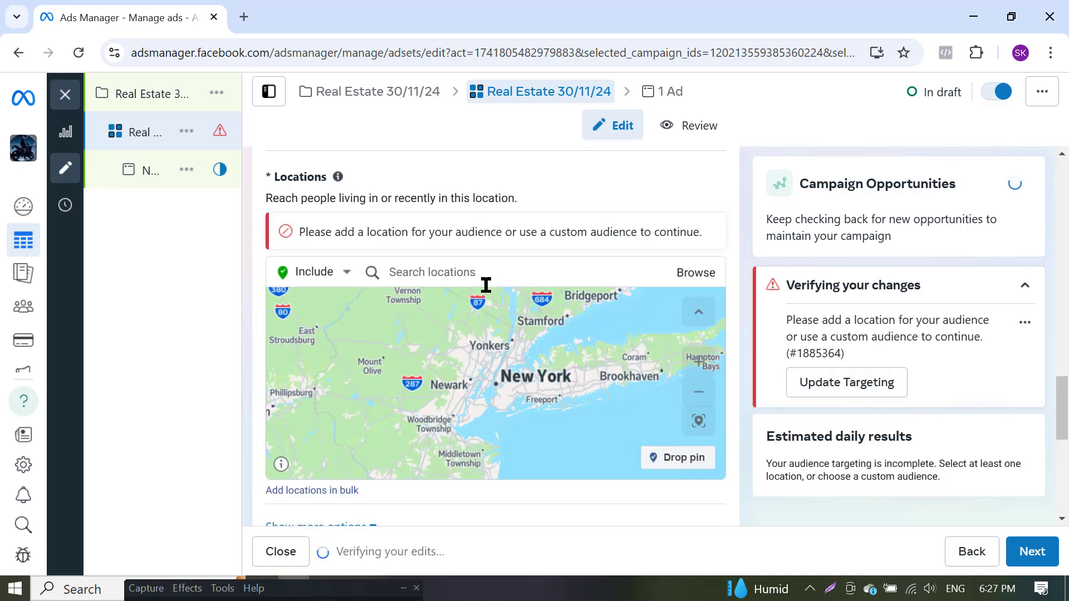
Include the place Satkhira as the audience location and check its radius options
{"action": "left_click", "coordinate": [479, 271]}
{"action": "type", "text": "satkhira"}
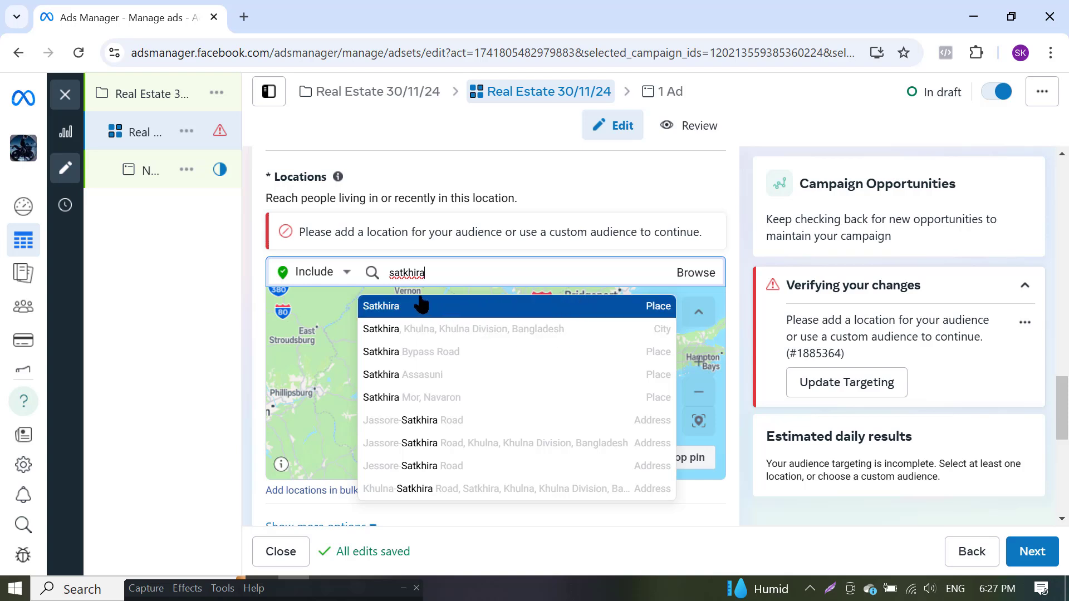
{"action": "left_click", "coordinate": [494, 308]}
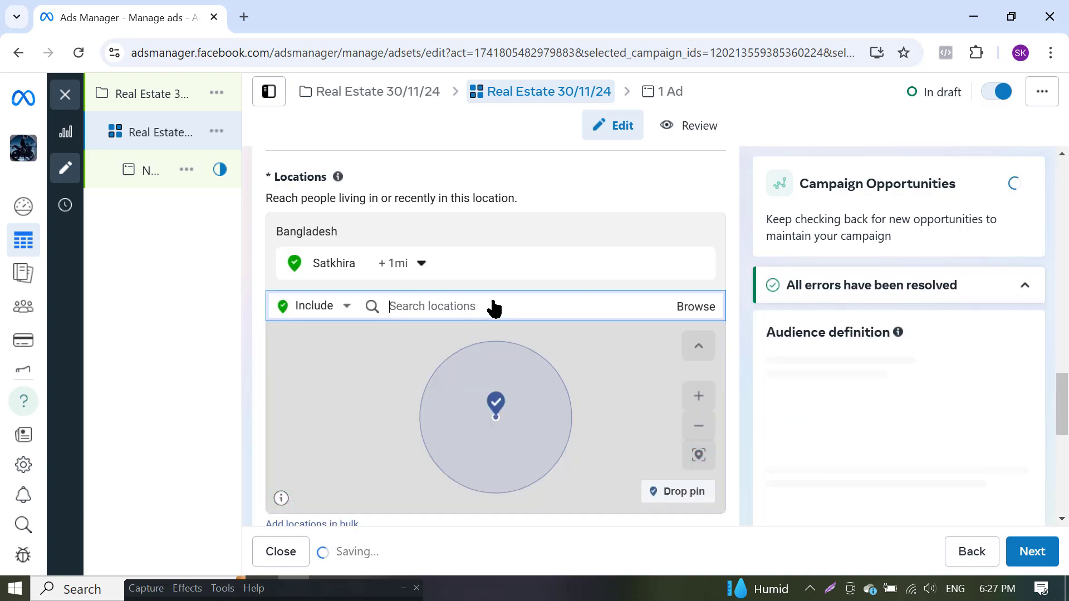
{"action": "left_click", "coordinate": [409, 264]}
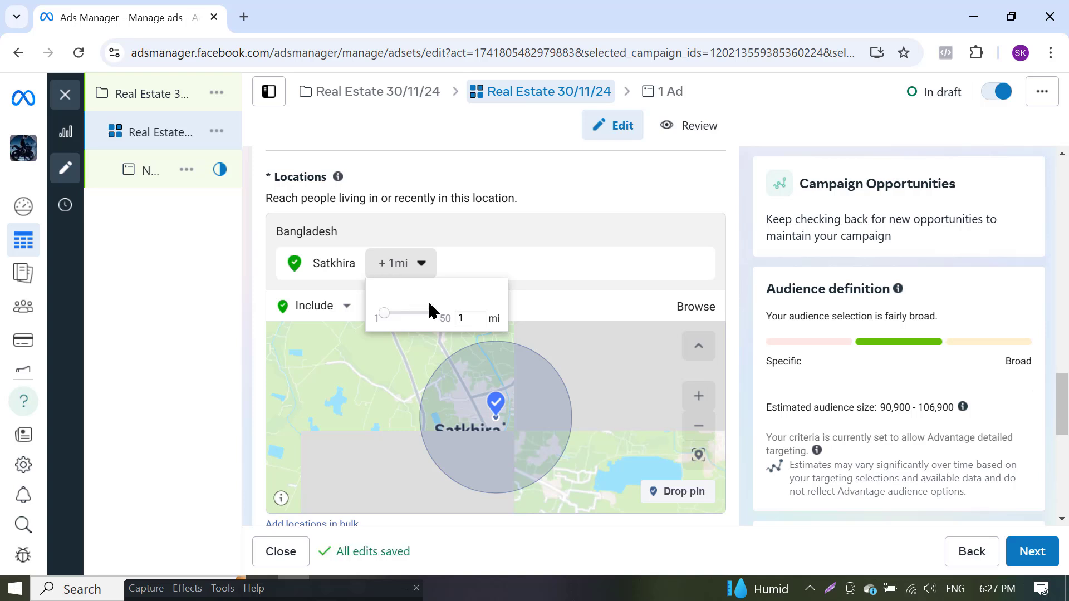
{"action": "left_click", "coordinate": [354, 262]}
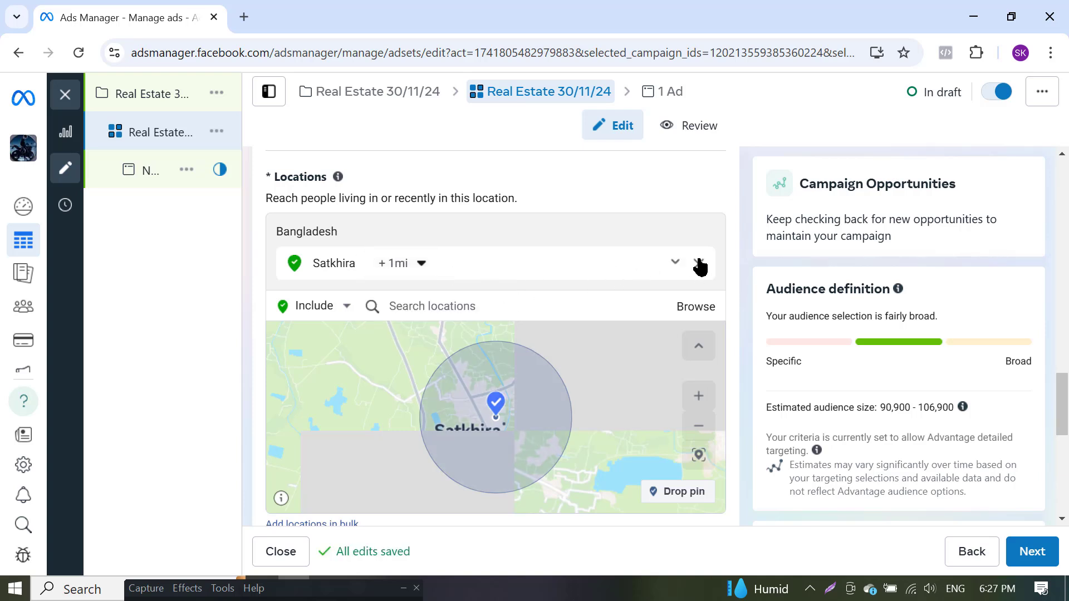
Replace the Satkhira place with the city of Satkhira, Khulna Division, Bangladesh, and also include the city of Khulna, Khulna Division
{"action": "left_click", "coordinate": [457, 273]}
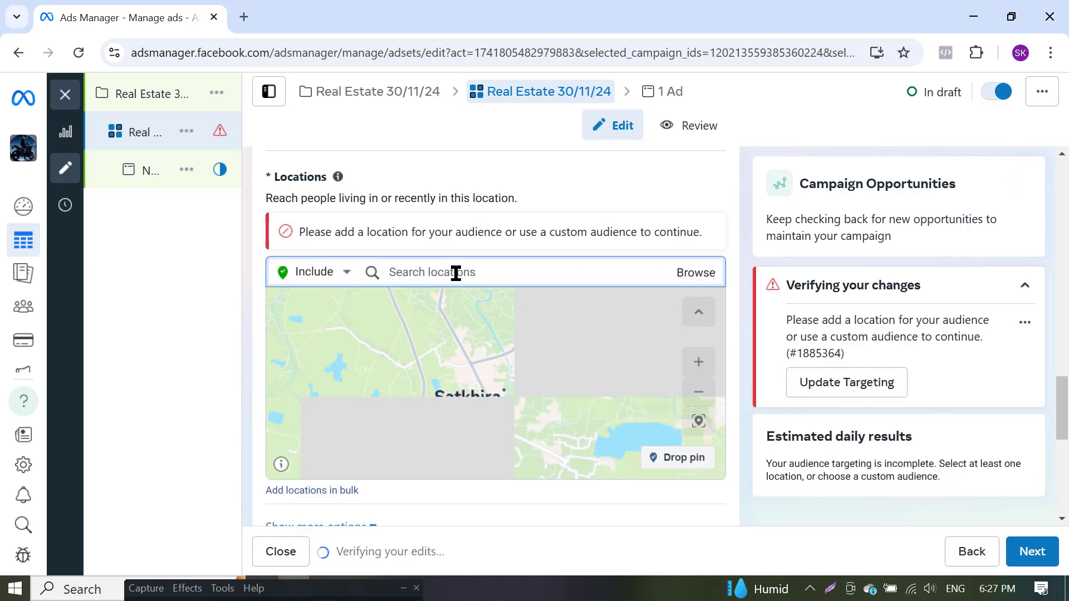
{"action": "type", "text": "satkh"}
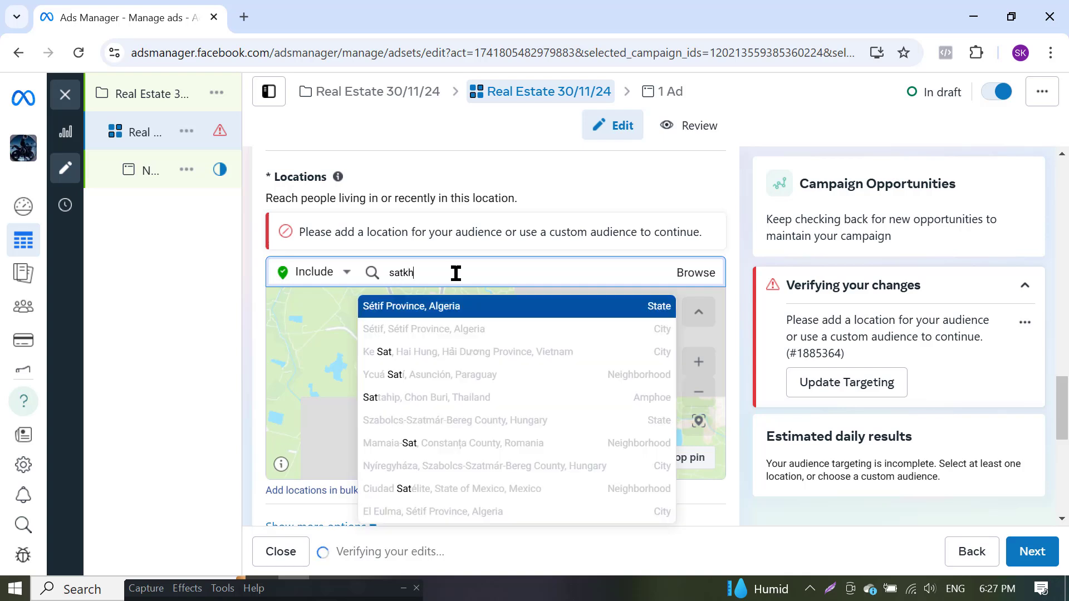
{"action": "type", "text": "ira"}
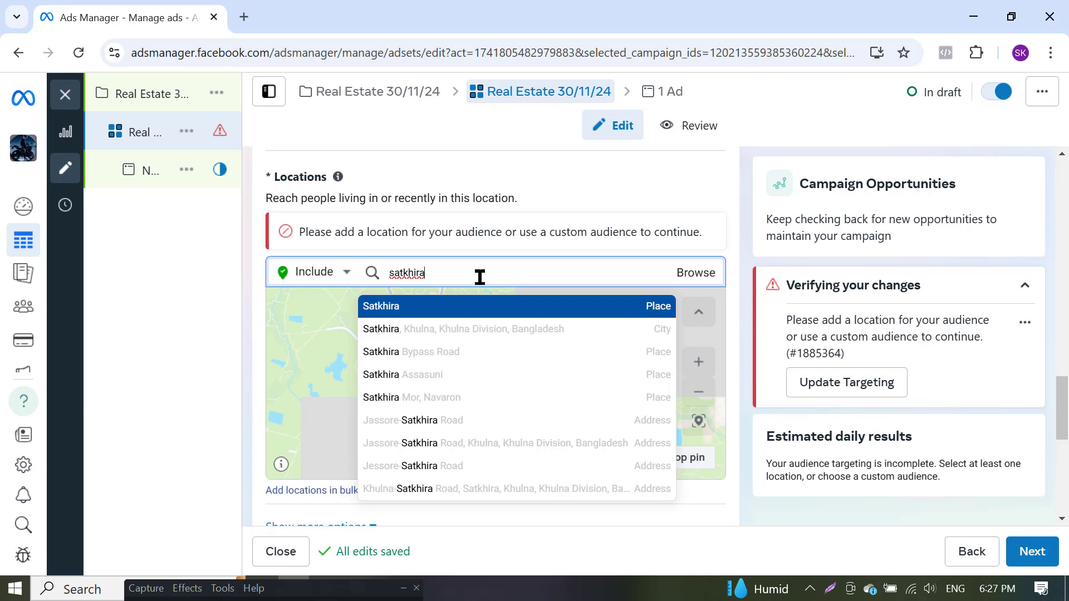
{"action": "left_click", "coordinate": [504, 331]}
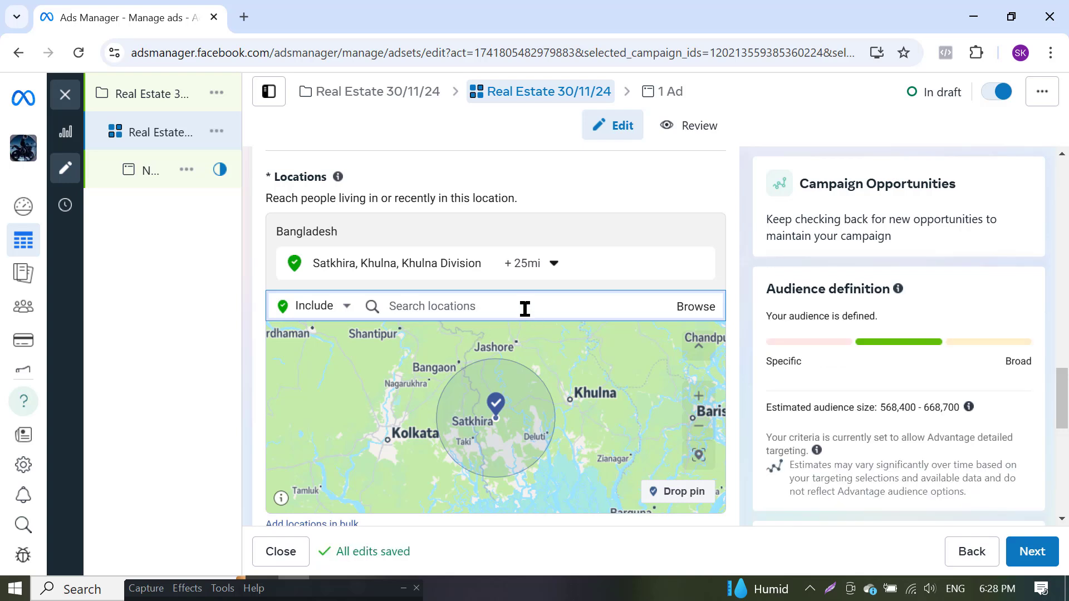
{"action": "type", "text": "khula"}
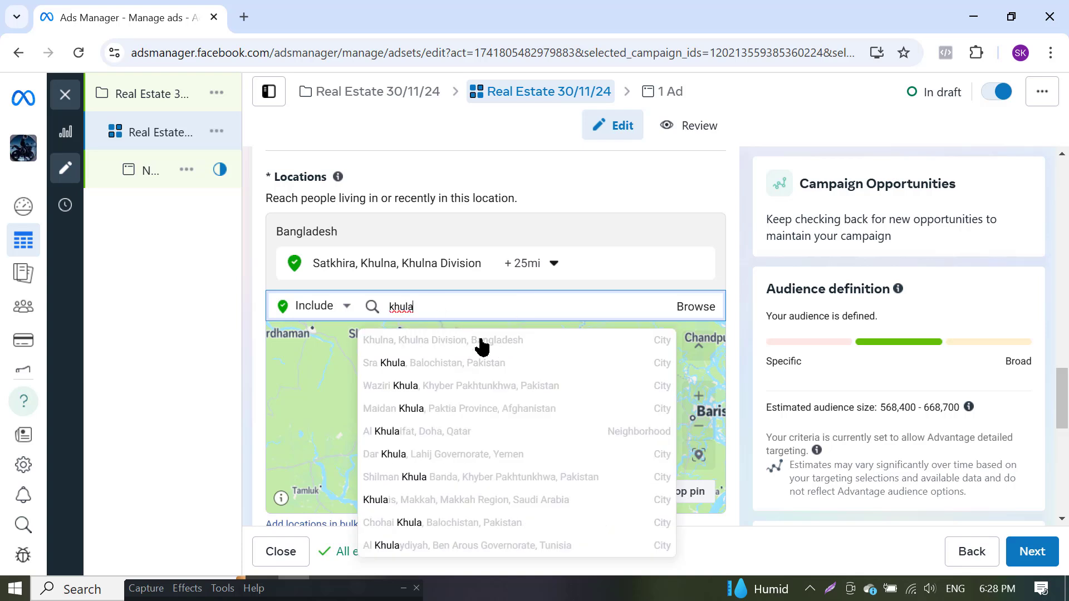
{"action": "left_click", "coordinate": [536, 345]}
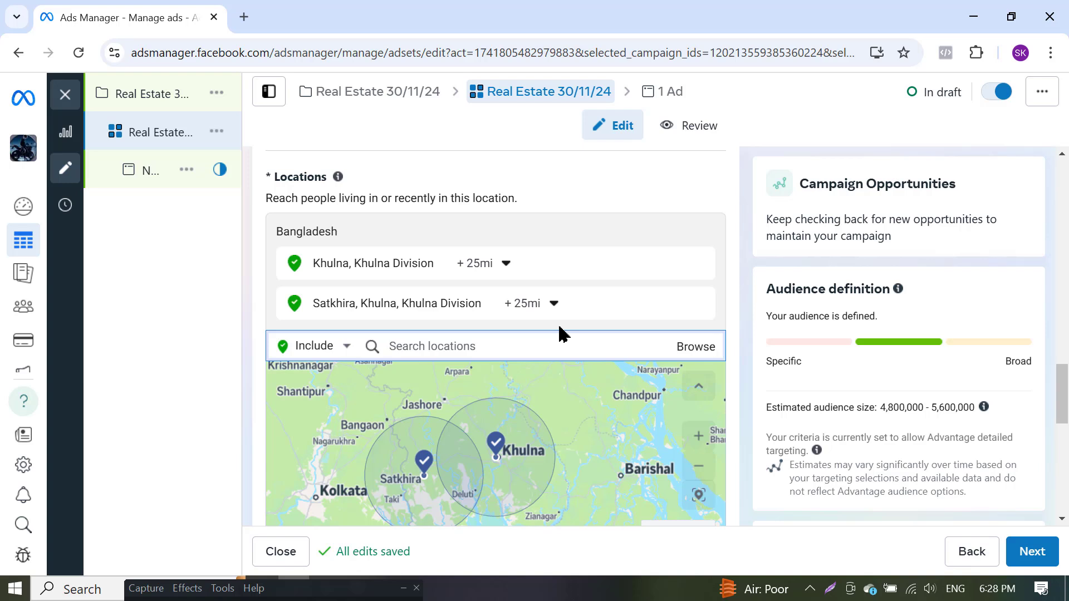
Include the whole country of Bangladesh in place of the two cities and dismiss the location change notice
{"action": "type", "text": "bangladesh"}
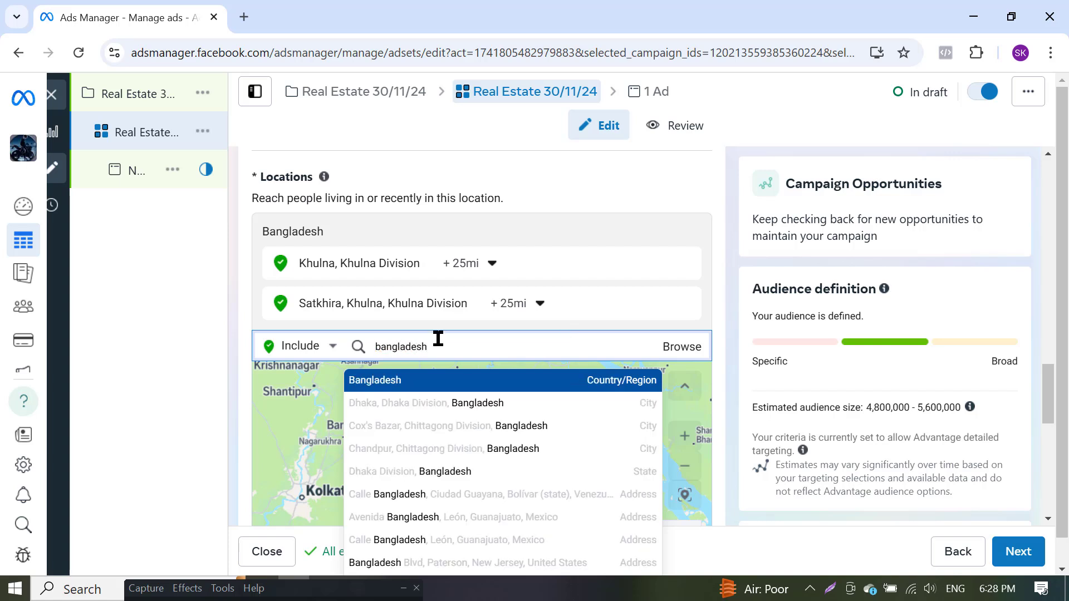
{"action": "left_click", "coordinate": [599, 383]}
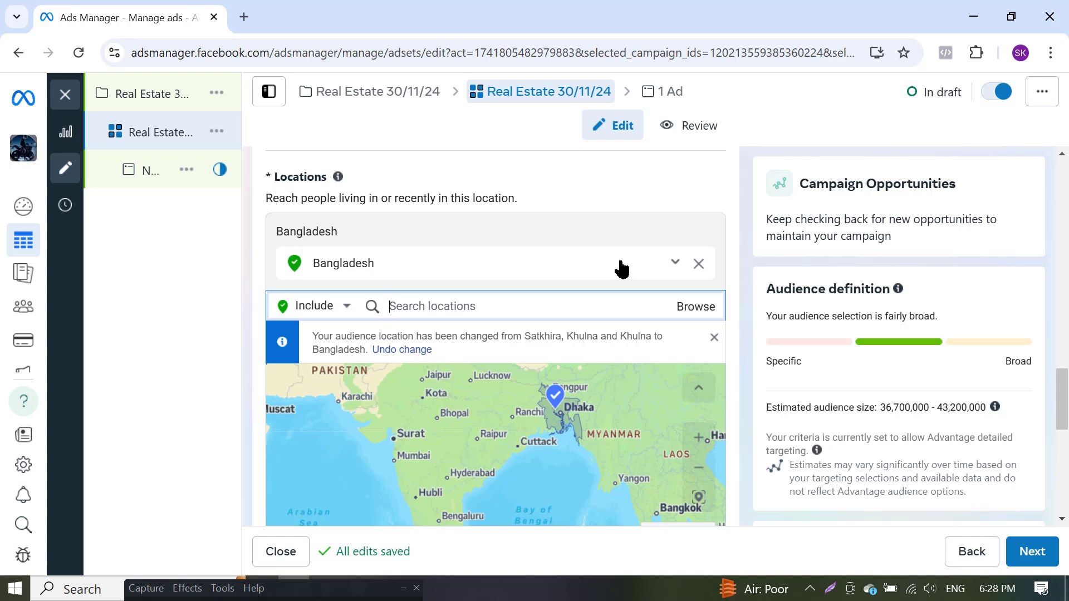
{"action": "left_click", "coordinate": [714, 338]}
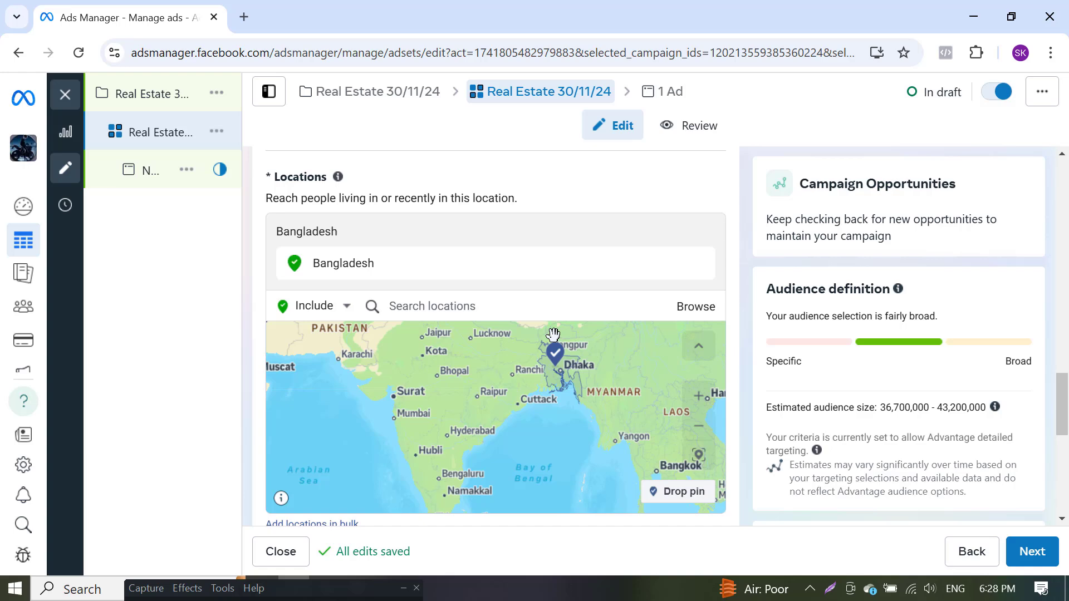
Remove the Bangladesh country location, include the state of Dhaka Division, Bangladesh instead, and view it on the map
{"action": "left_click", "coordinate": [507, 319]}
{"action": "type", "text": "ba"}
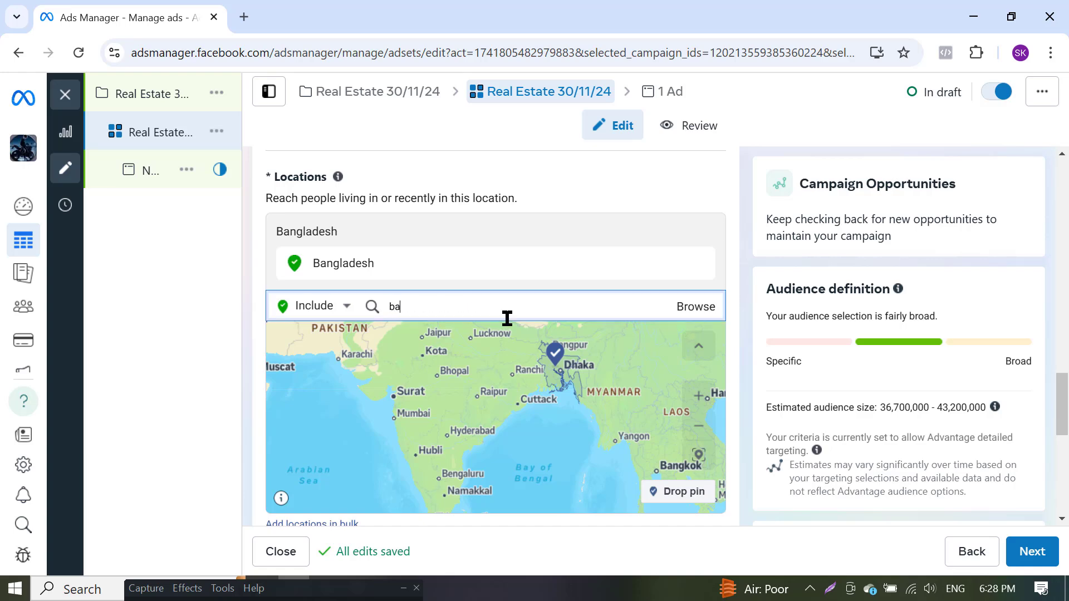
{"action": "left_click", "coordinate": [699, 265]}
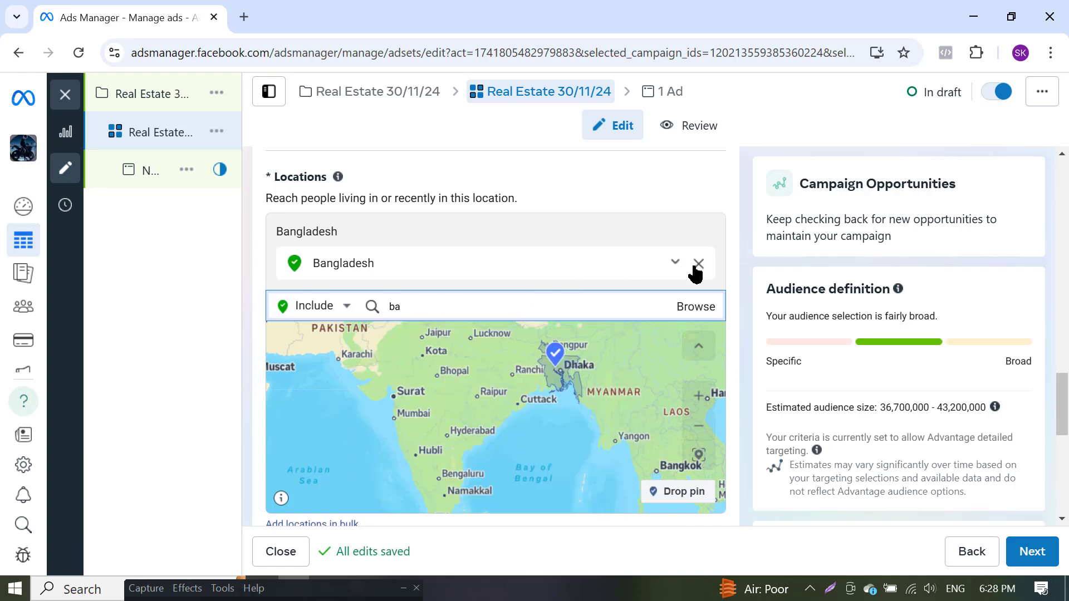
{"action": "double_click", "coordinate": [490, 281]}
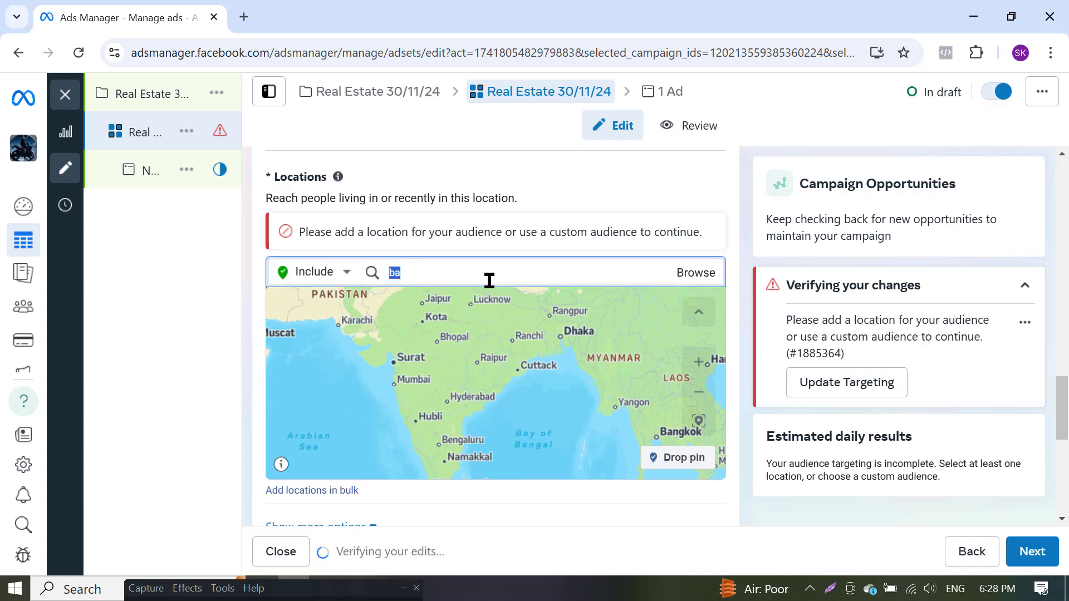
{"action": "type", "text": "ban"}
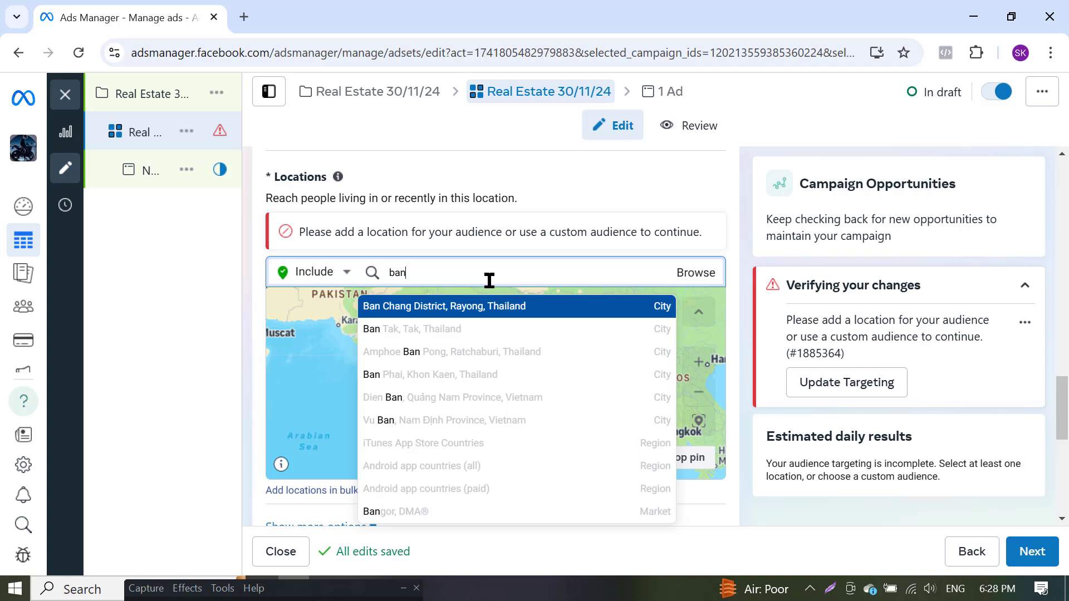
{"action": "type", "text": "glad"}
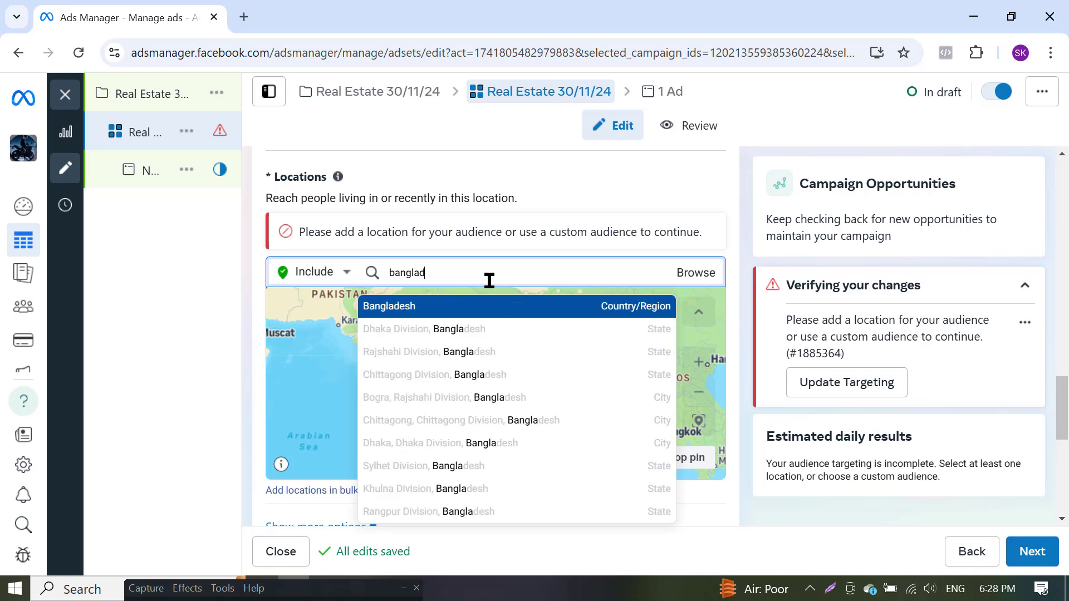
{"action": "type", "text": "esh"}
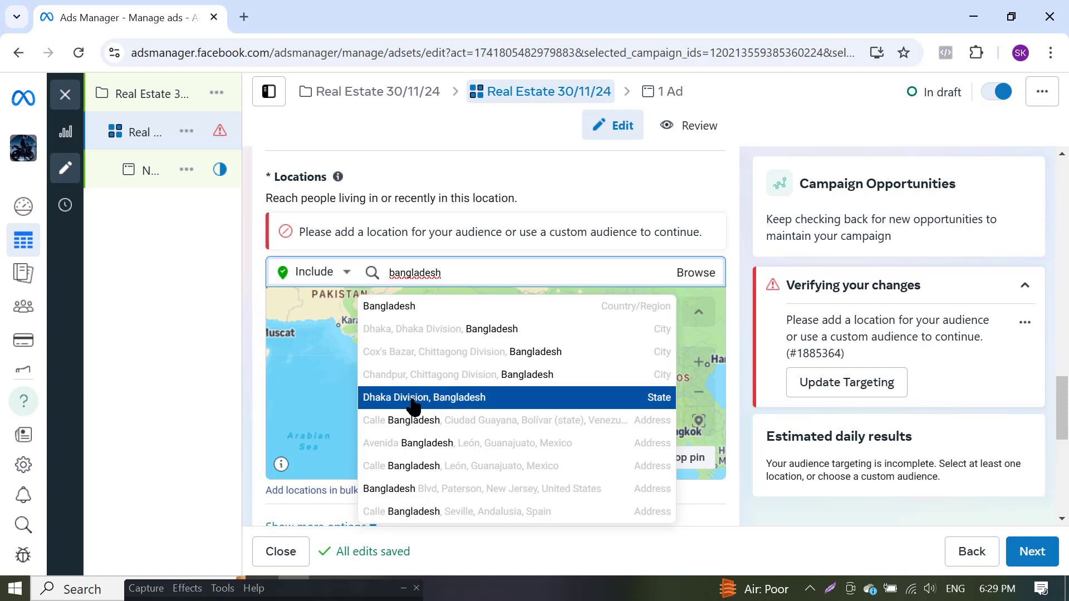
{"action": "left_click", "coordinate": [660, 405]}
{"action": "scroll", "coordinate": [555, 425], "scroll_direction": "down", "scroll_amount": 5}
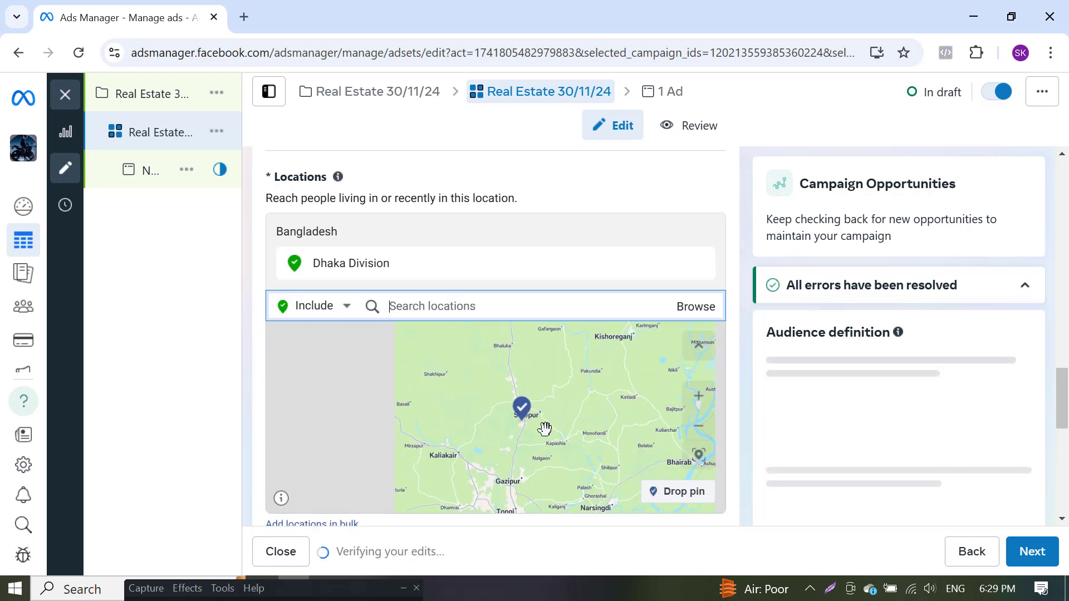
{"action": "scroll", "coordinate": [571, 440], "scroll_direction": "down", "scroll_amount": 1}
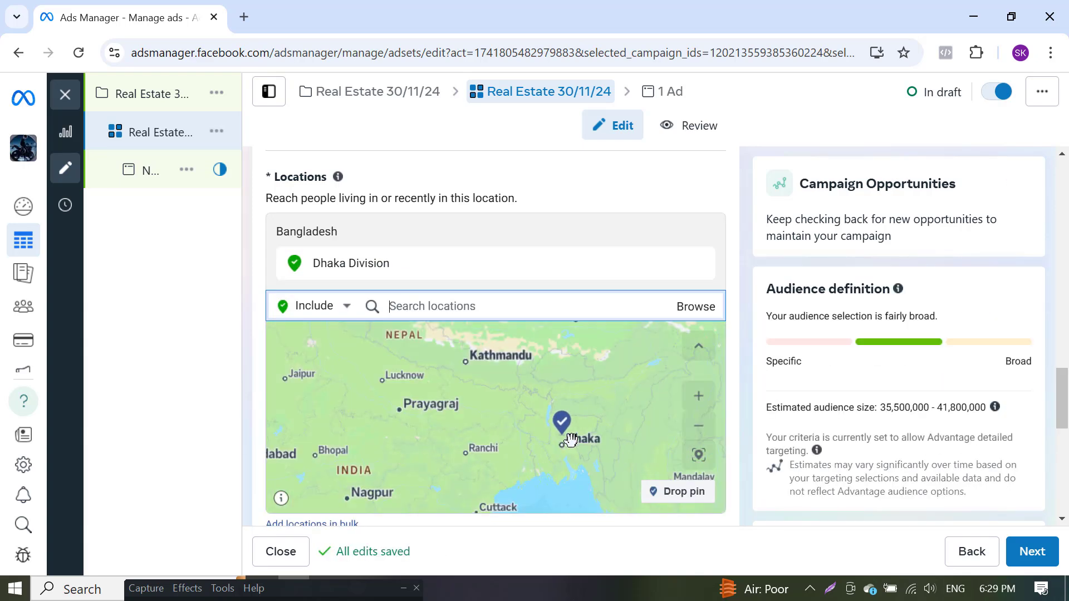
{"action": "scroll", "coordinate": [562, 441], "scroll_direction": "up", "scroll_amount": 2}
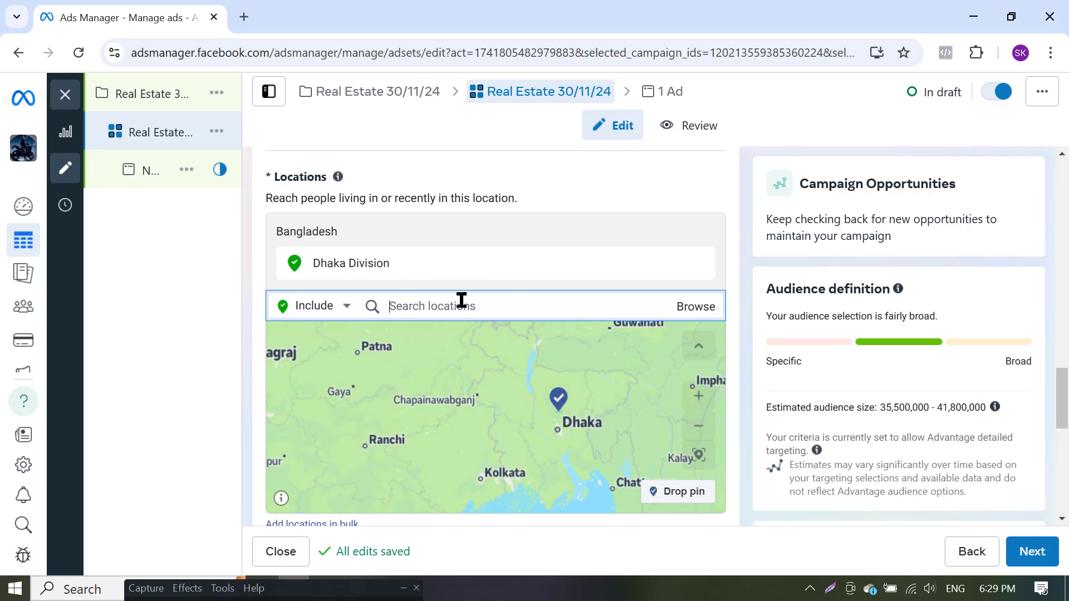
Try to include Satkhira alongside Dhaka Division, search the locations for "khulana", and clear the search text
{"action": "type", "text": "satkhira"}
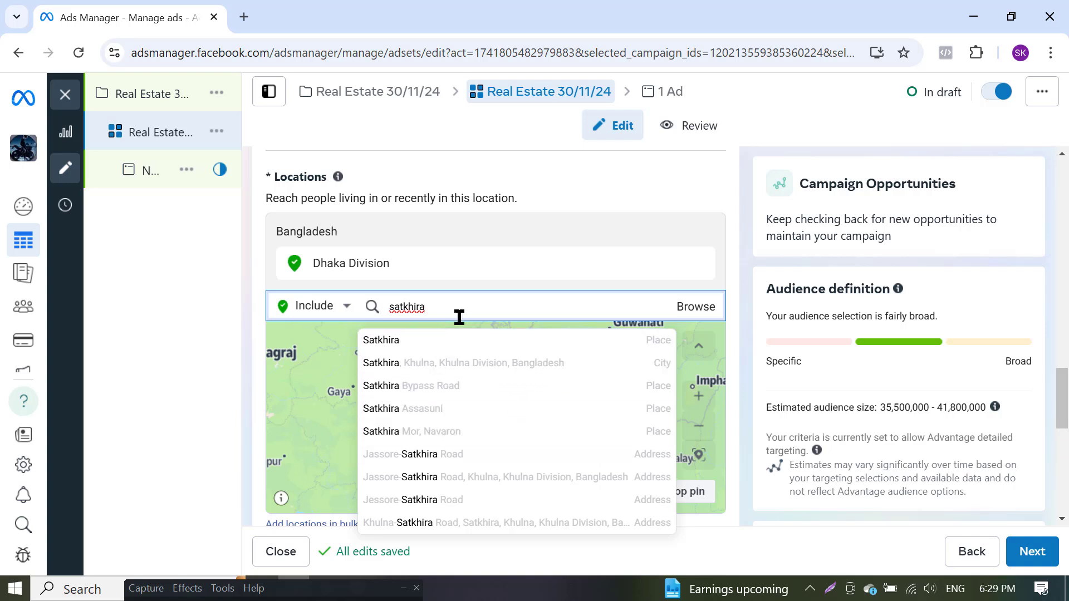
{"action": "key", "text": "Down"}
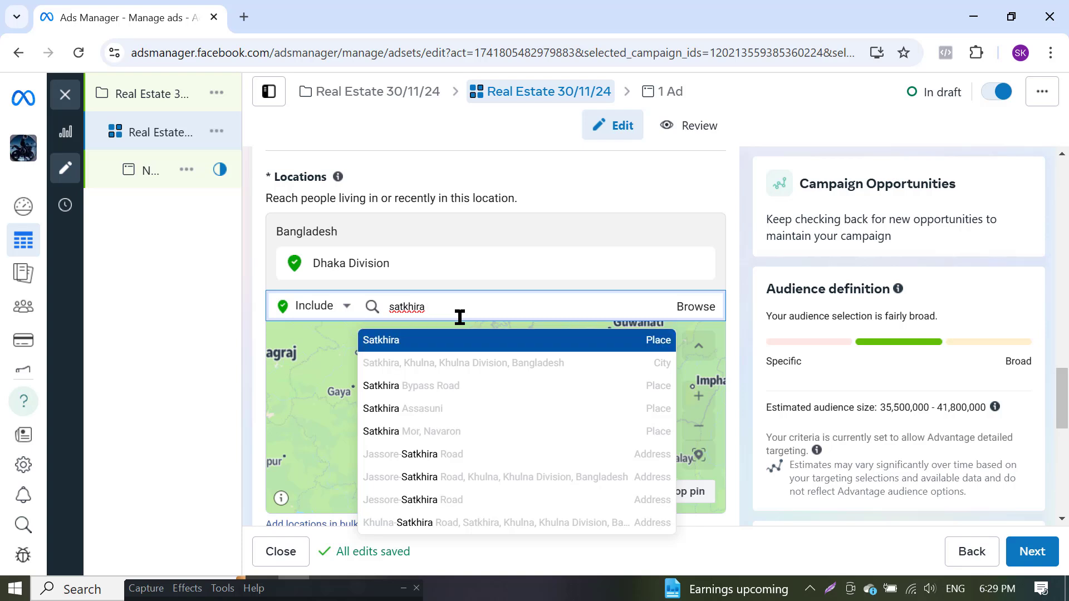
{"action": "key", "text": "Return"}
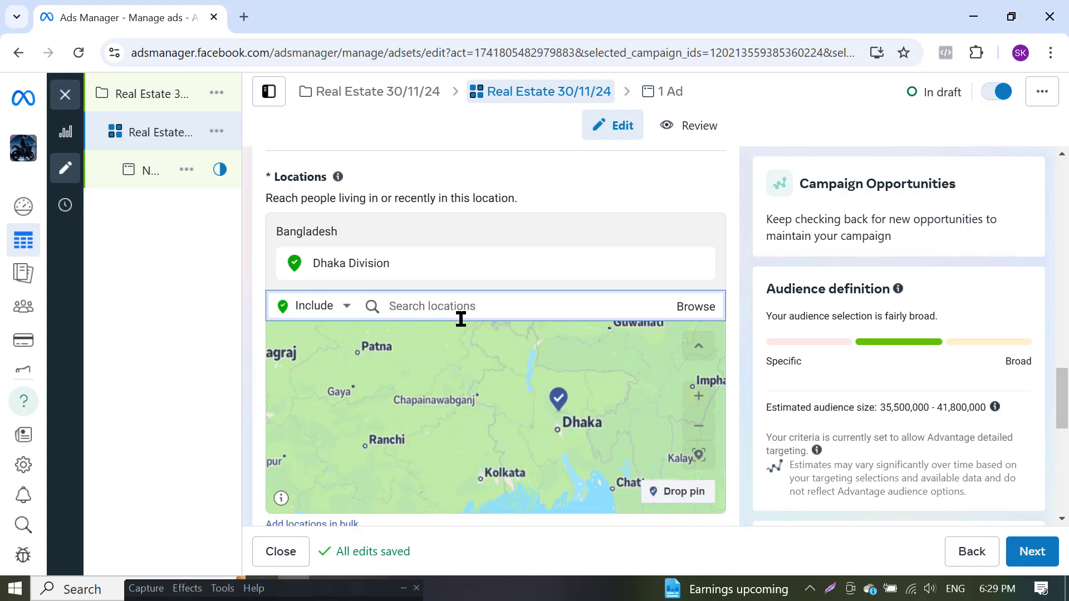
{"action": "type", "text": "khulana"}
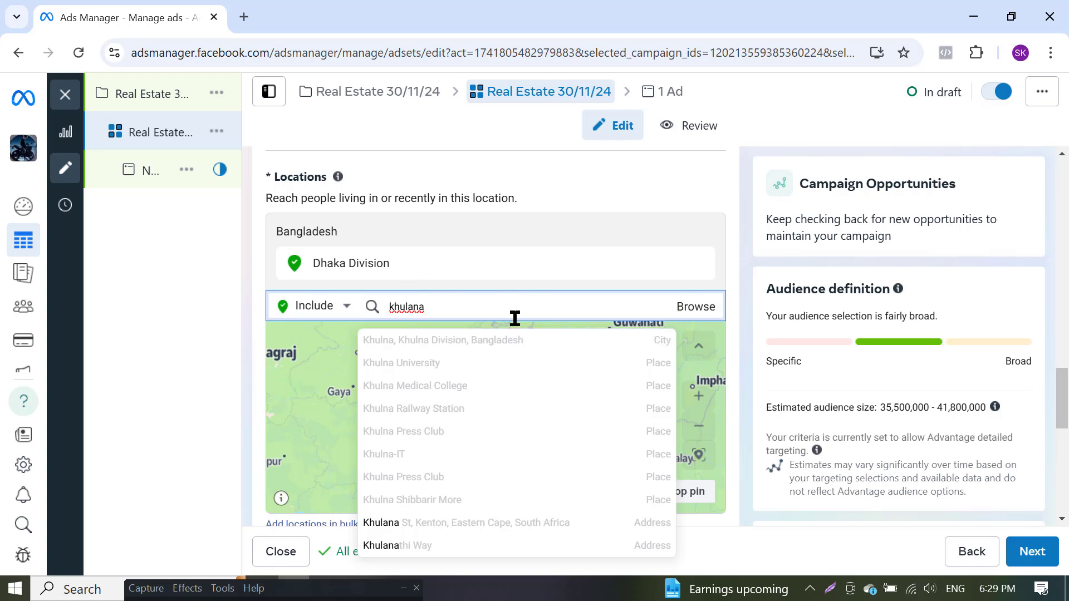
{"action": "double_click", "coordinate": [492, 305]}
{"action": "key", "text": "BackSpace"}
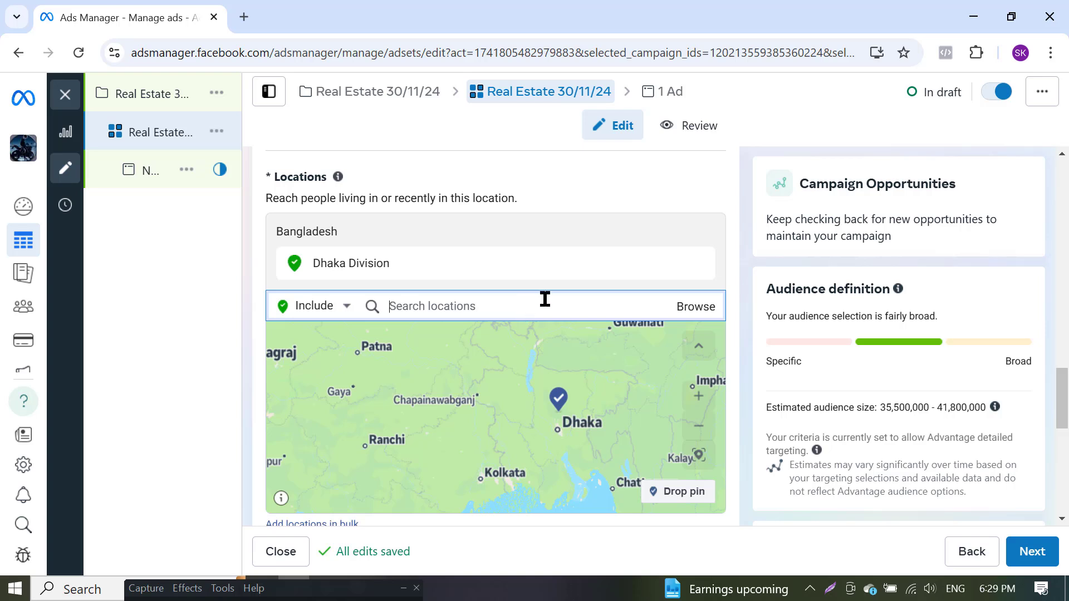
Remove the Dhaka Division location and include the state of Texas, United States as the audience location
{"action": "left_click", "coordinate": [675, 273]}
{"action": "left_click", "coordinate": [698, 264]}
{"action": "left_click", "coordinate": [569, 269]}
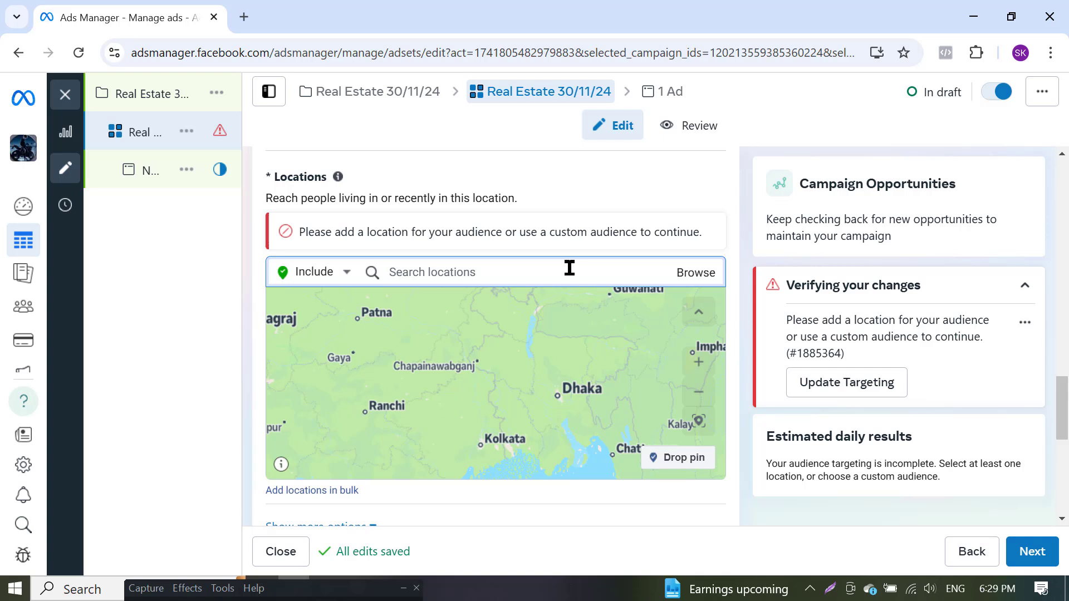
{"action": "type", "text": "te"}
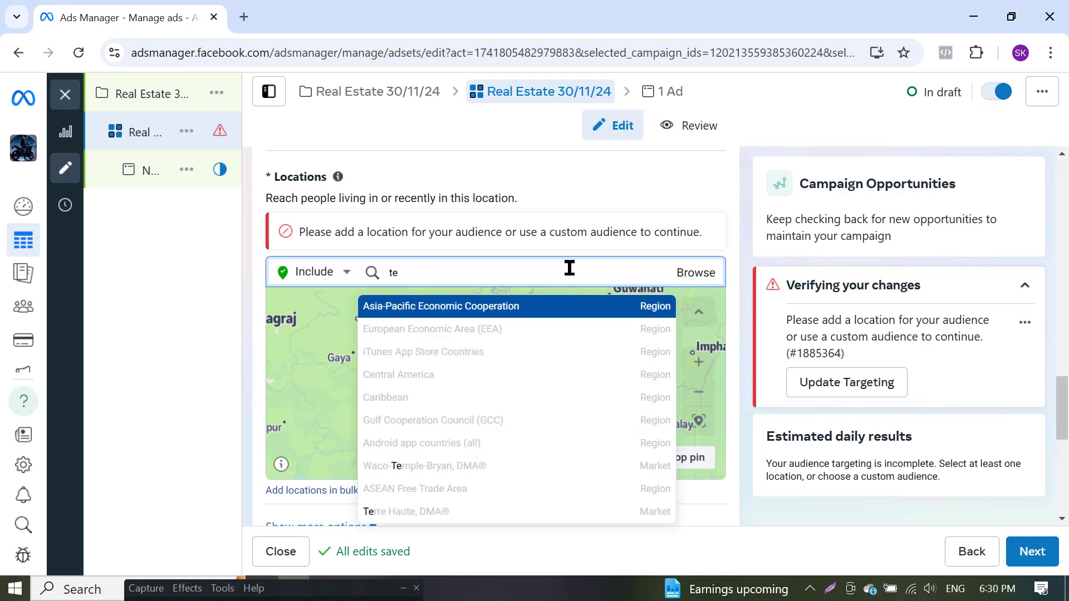
{"action": "type", "text": "x"}
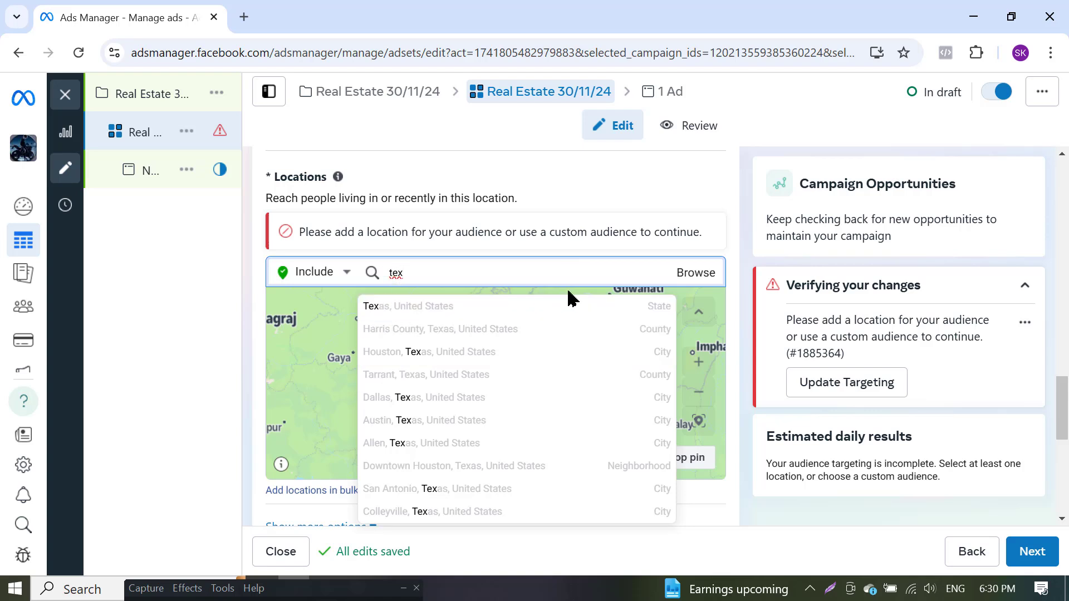
{"action": "left_click", "coordinate": [649, 312]}
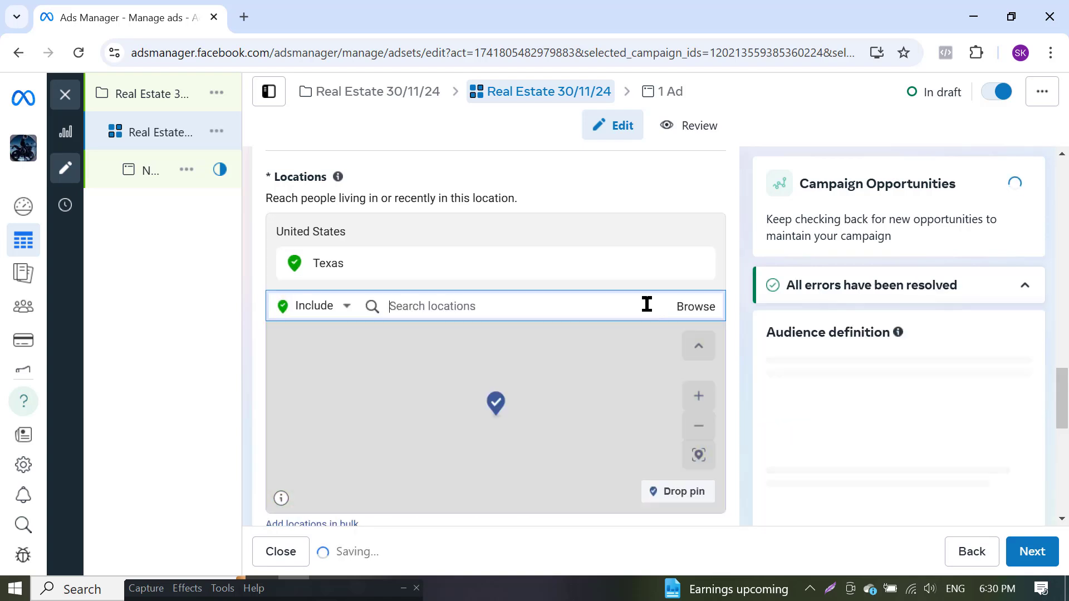
Include the city of New York, New York, United States alongside Texas in the audience locations
{"action": "scroll", "coordinate": [538, 372], "scroll_direction": "down", "scroll_amount": 4}
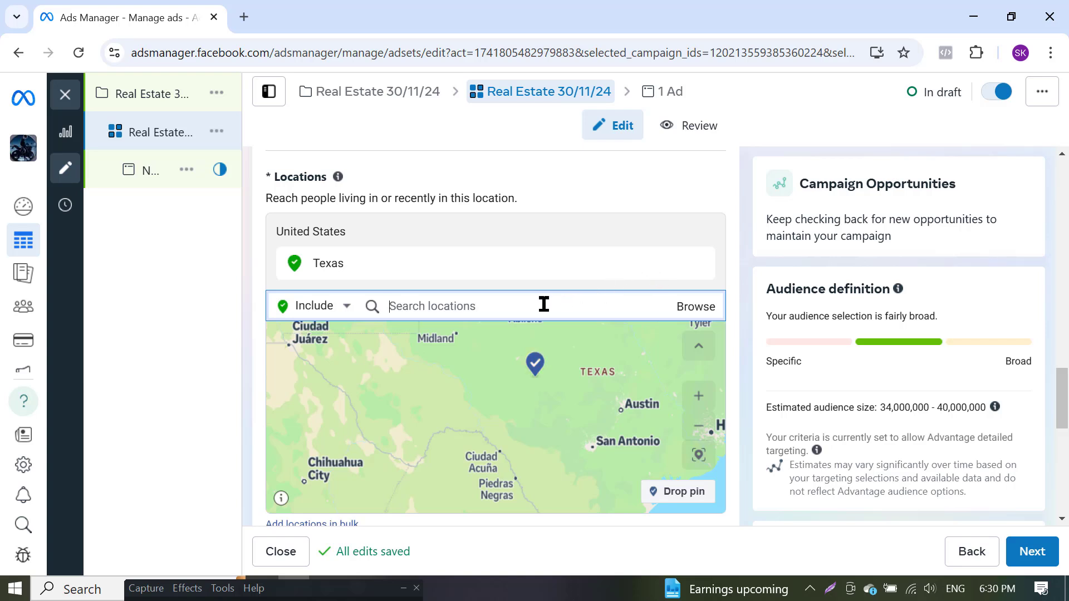
{"action": "type", "text": "new"}
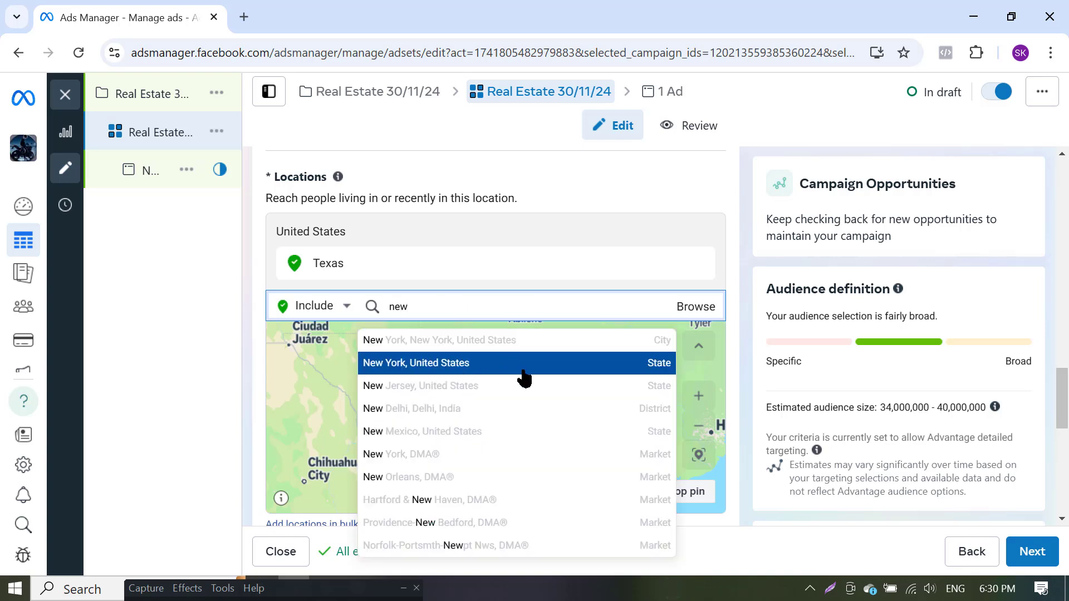
{"action": "left_click", "coordinate": [530, 346]}
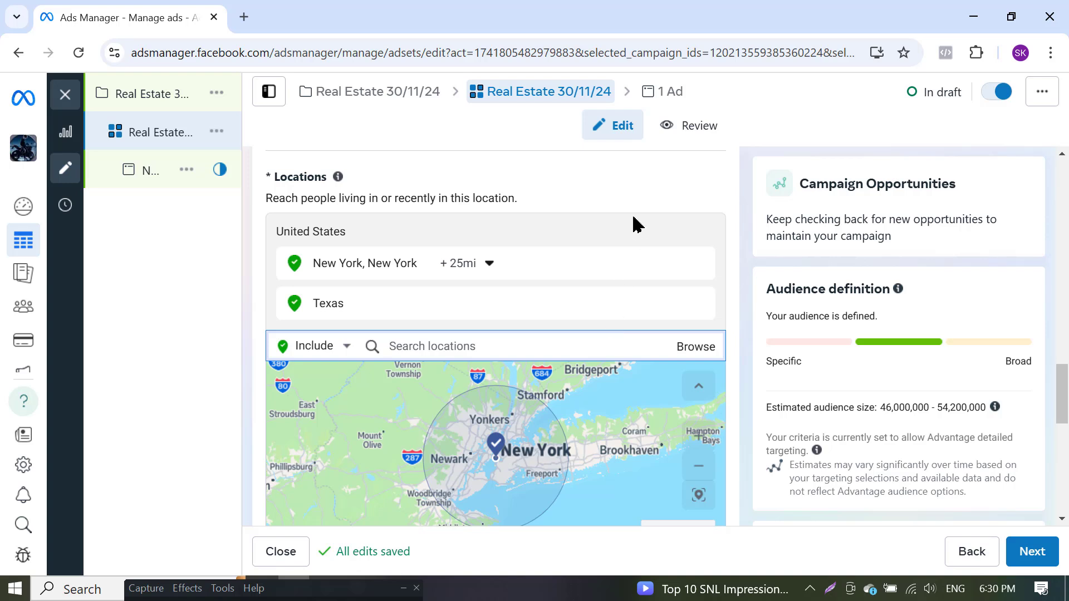
{"action": "mouse_move", "coordinate": [3, 103]}
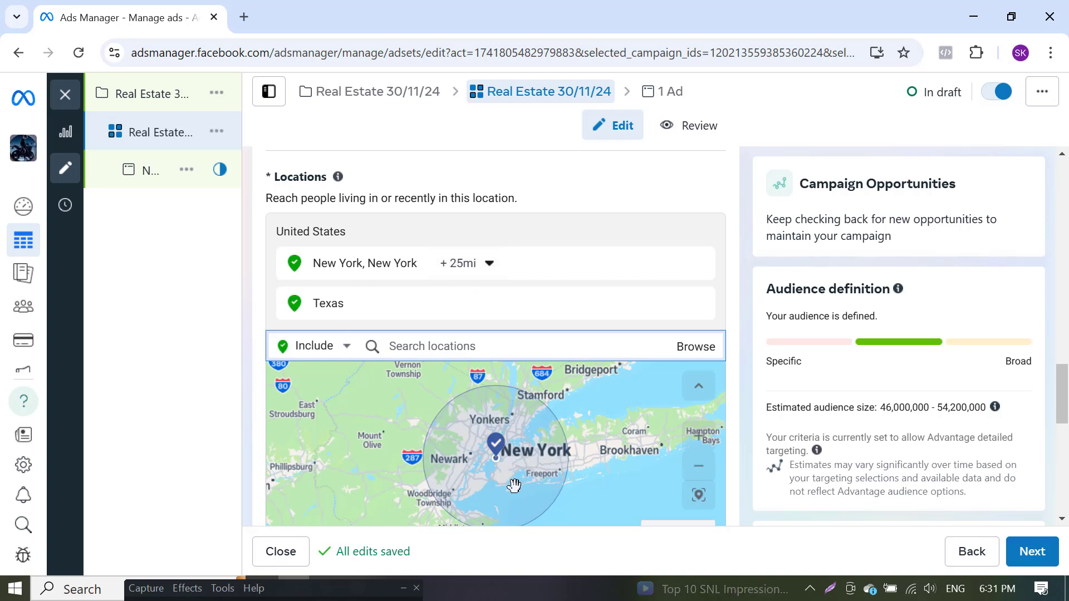
Remove the Texas and New York locations and include the country of Bangladesh instead
{"action": "left_click", "coordinate": [702, 304]}
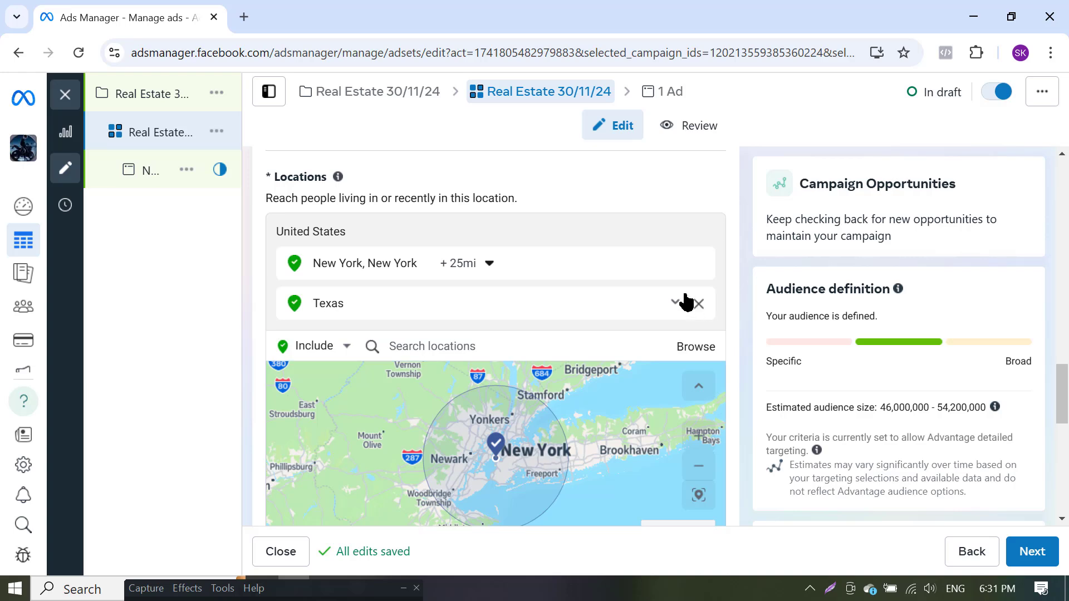
{"action": "left_click", "coordinate": [696, 304]}
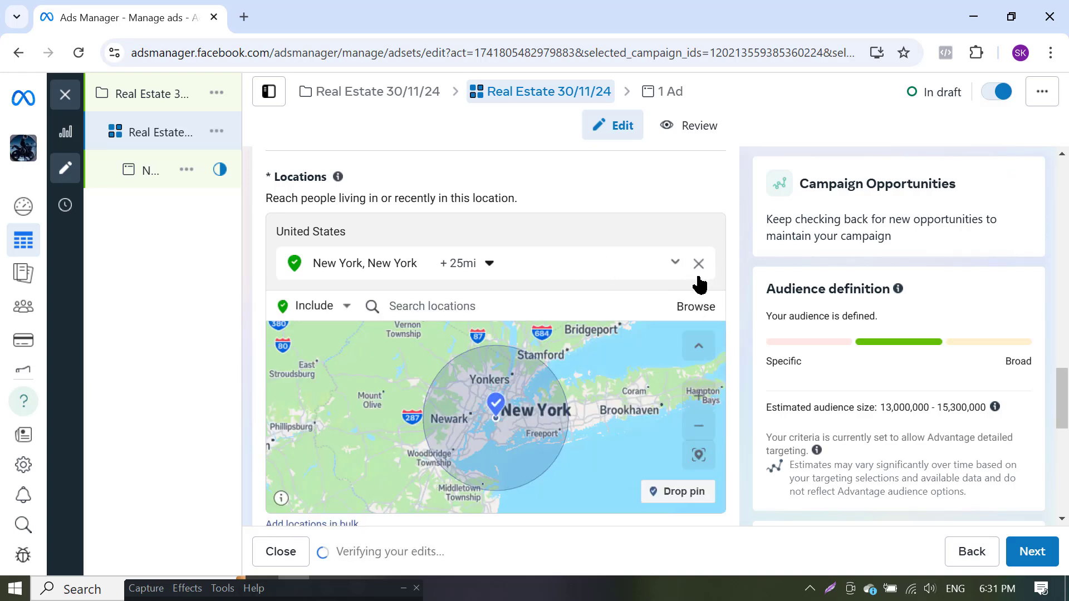
{"action": "left_click", "coordinate": [699, 271]}
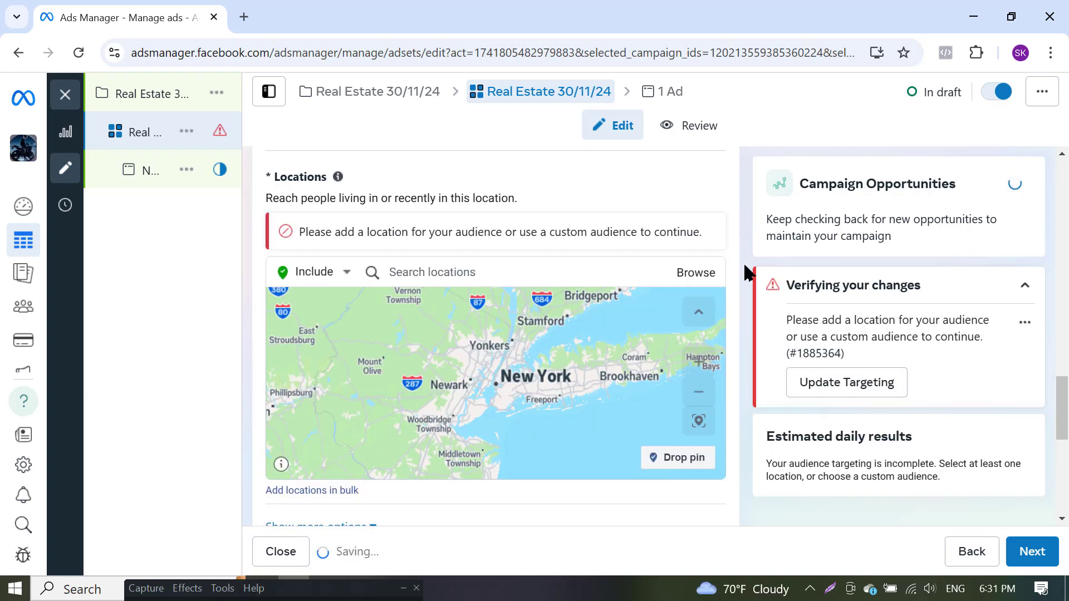
{"action": "left_click", "coordinate": [535, 270]}
{"action": "type", "text": "ba"}
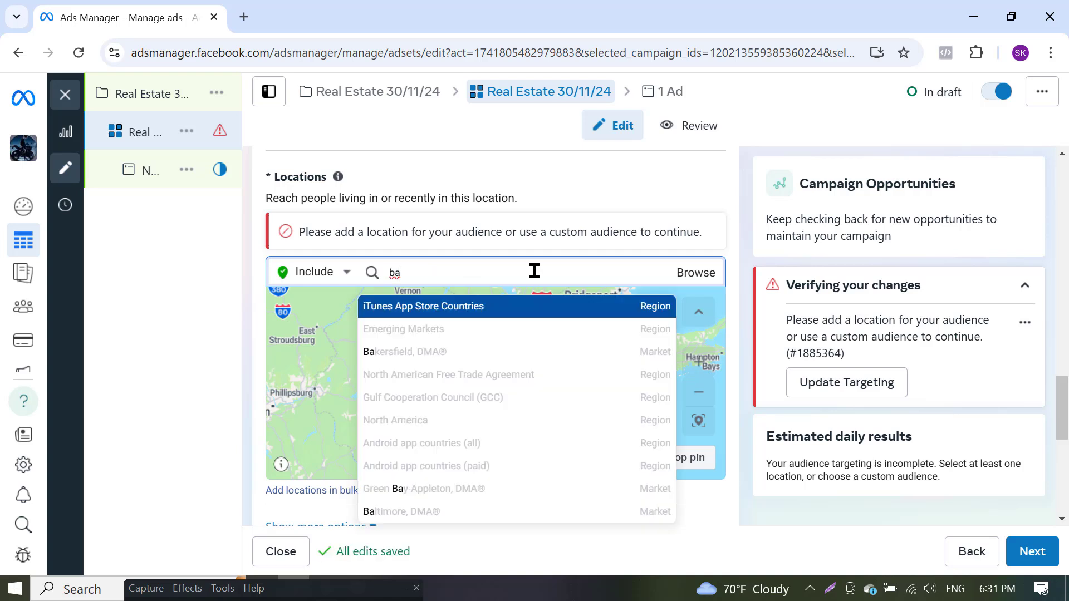
{"action": "type", "text": "ng"}
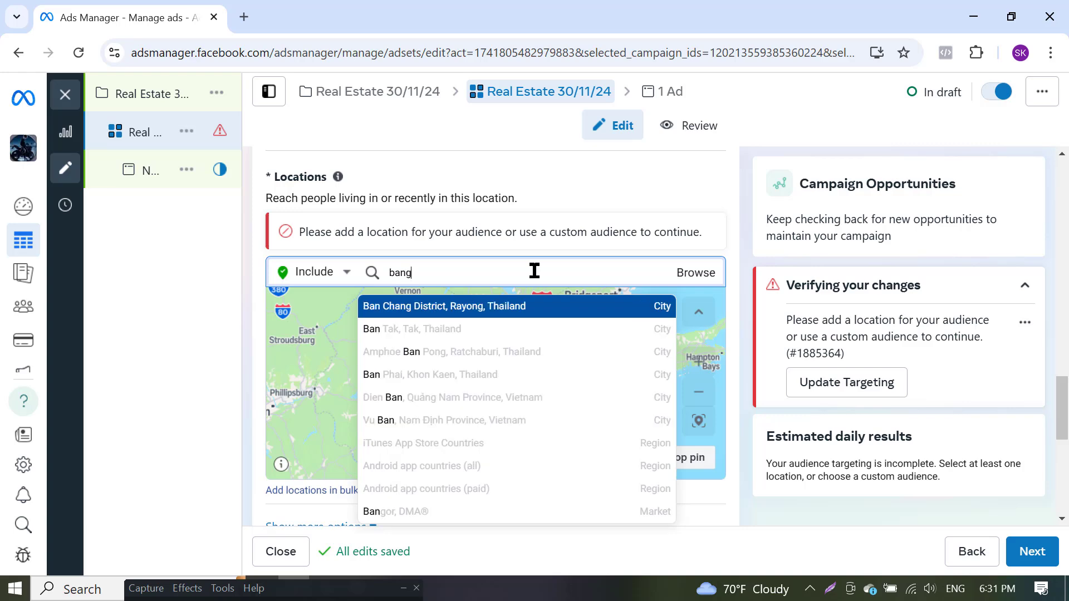
{"action": "type", "text": "la"}
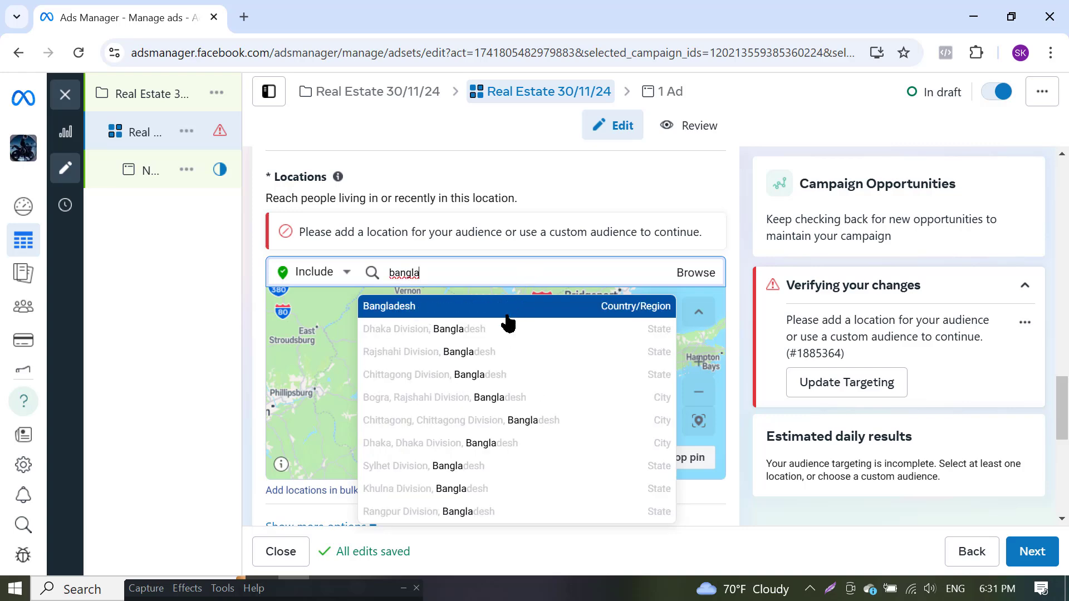
{"action": "left_click", "coordinate": [638, 304]}
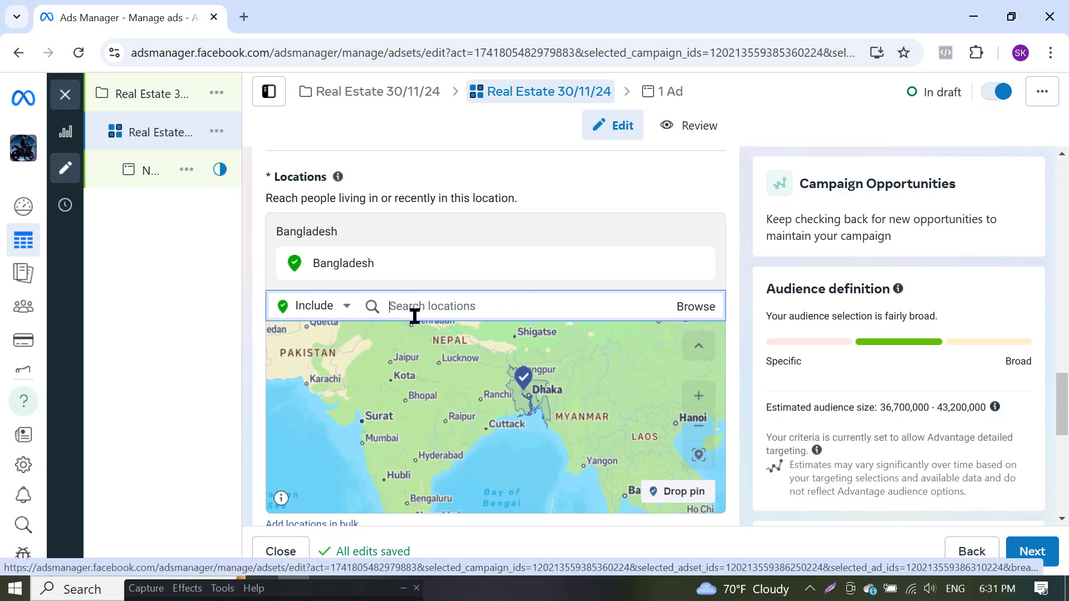
Switch the location search to exclusions and exclude the state of Dhaka Division, Bangladesh
{"action": "left_click", "coordinate": [345, 307]}
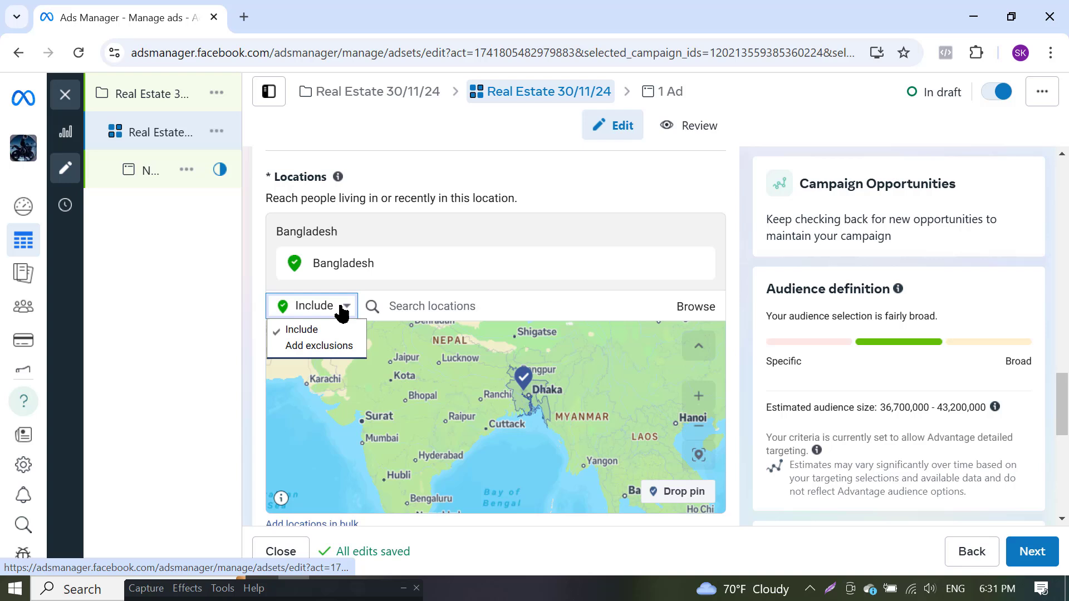
{"action": "left_click", "coordinate": [306, 348]}
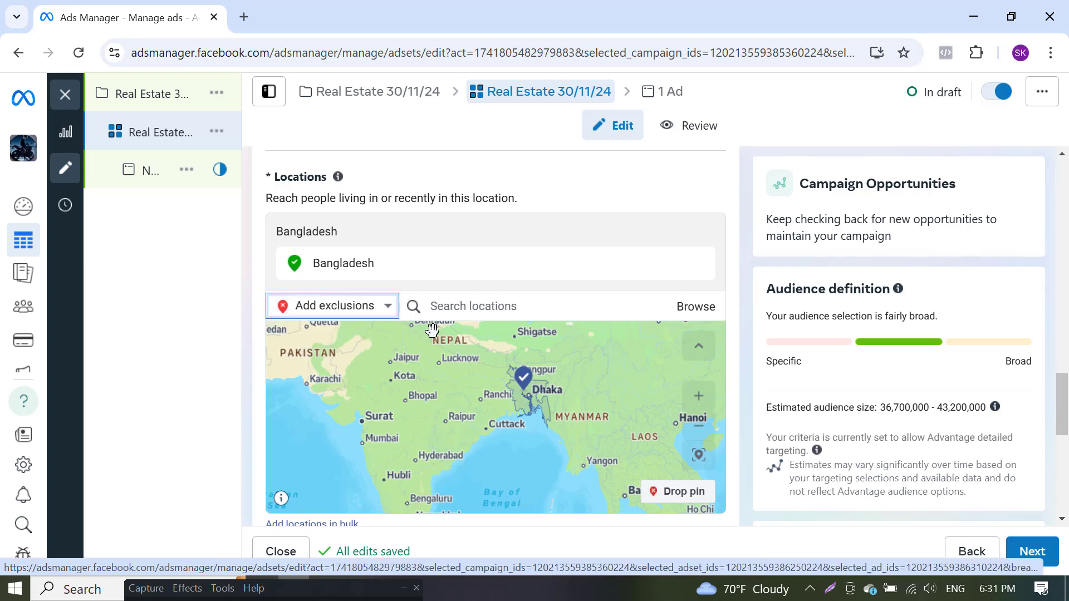
{"action": "left_click", "coordinate": [479, 309]}
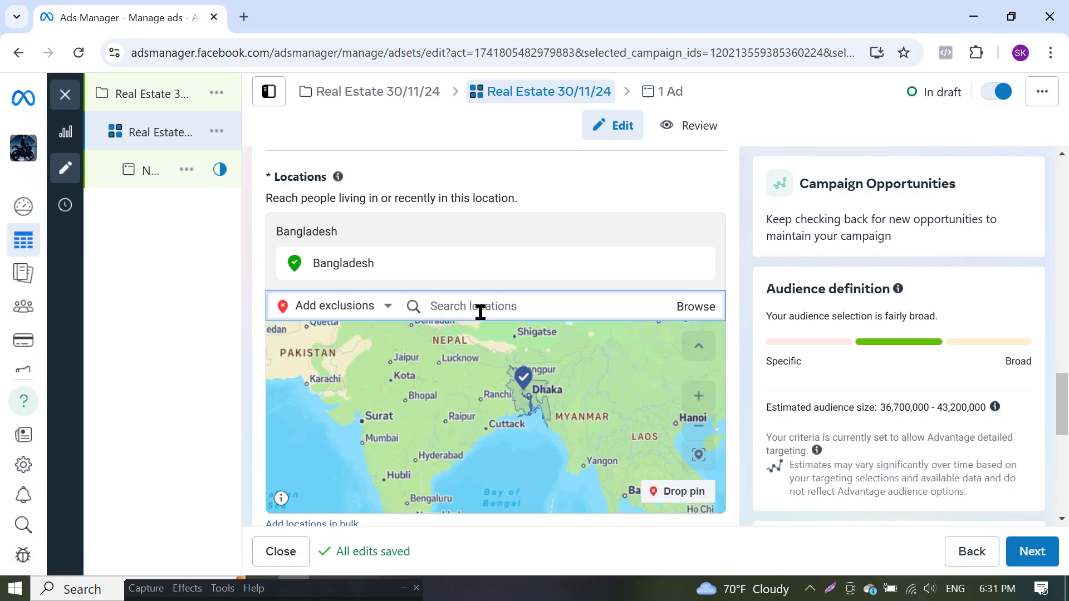
{"action": "type", "text": "dhaka"}
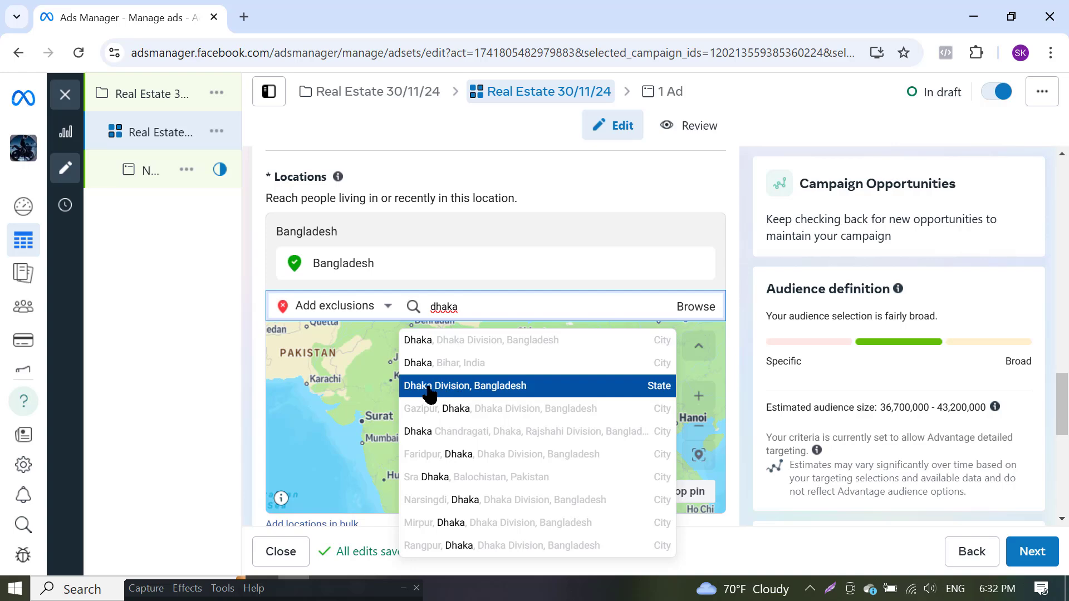
{"action": "left_click", "coordinate": [630, 390]}
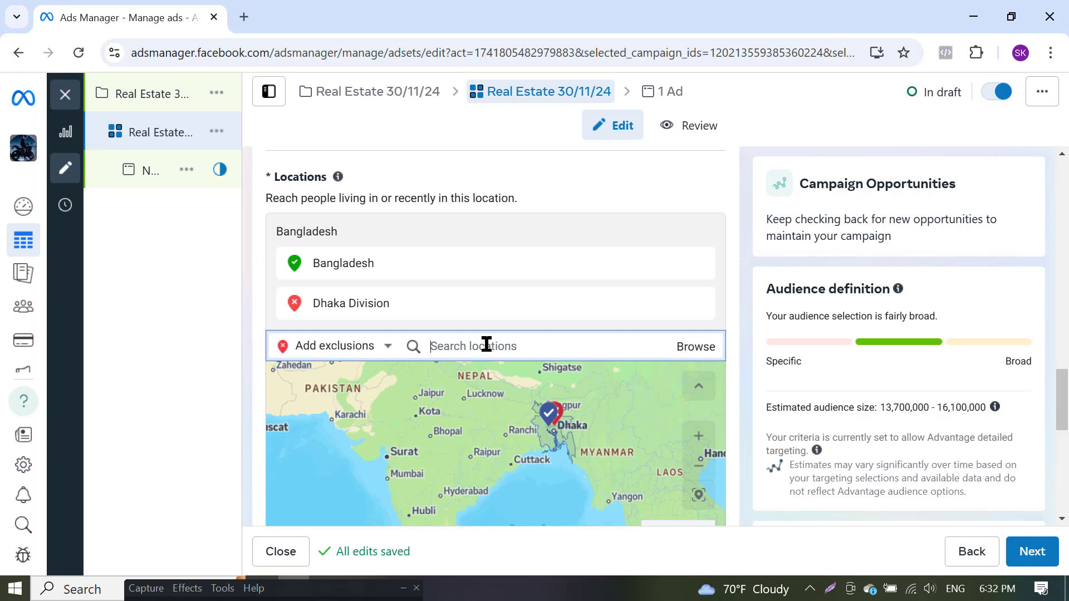
Exclude the city of Nalta, Khulna Division, Bangladesh from the audience locations as well
{"action": "scroll", "coordinate": [490, 343], "scroll_direction": "up", "scroll_amount": 3}
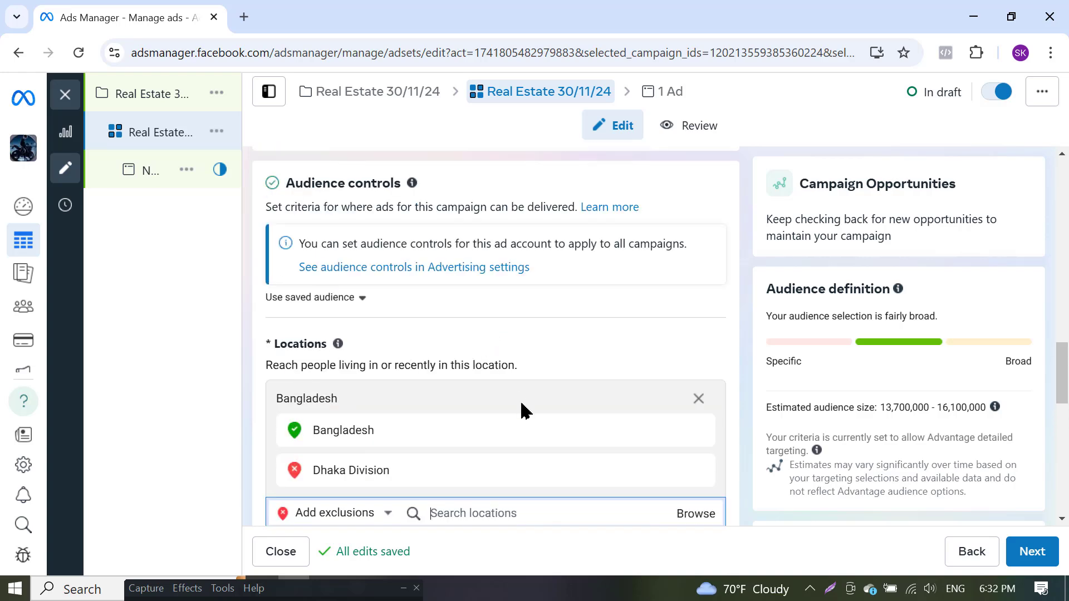
{"action": "scroll", "coordinate": [519, 362], "scroll_direction": "down", "scroll_amount": 6}
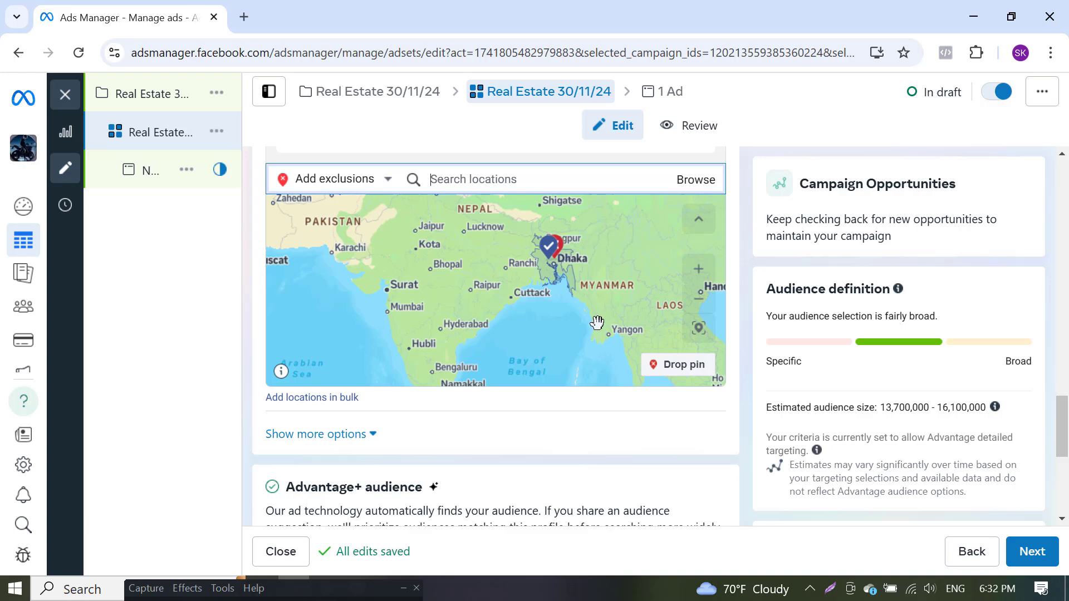
{"action": "scroll", "coordinate": [496, 222], "scroll_direction": "up", "scroll_amount": 2}
{"action": "scroll", "coordinate": [495, 262], "scroll_direction": "down", "scroll_amount": 3}
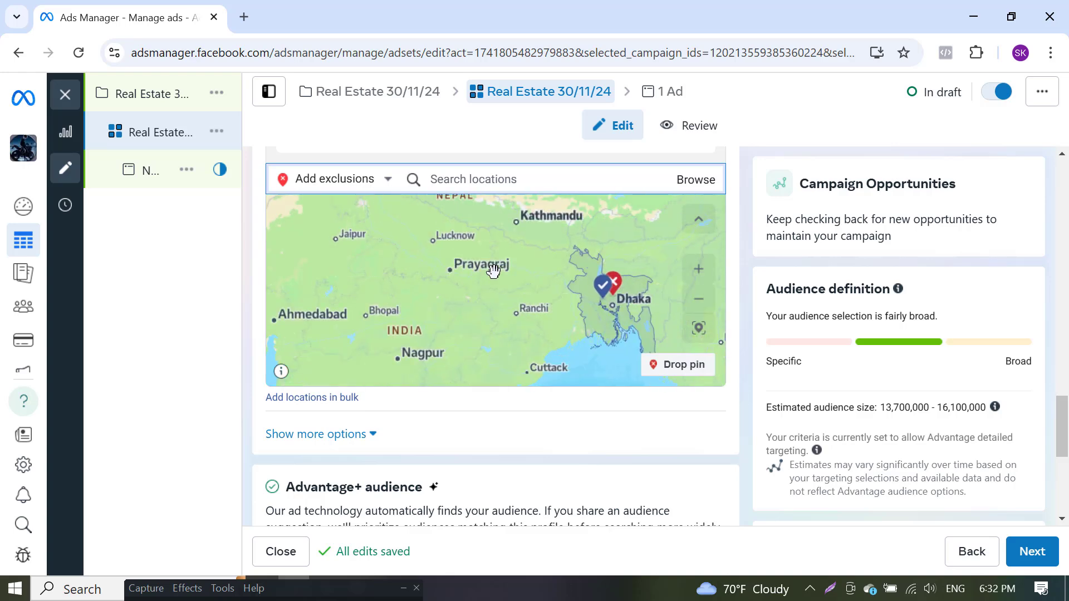
{"action": "scroll", "coordinate": [462, 234], "scroll_direction": "up", "scroll_amount": 3}
{"action": "scroll", "coordinate": [474, 223], "scroll_direction": "down", "scroll_amount": 4}
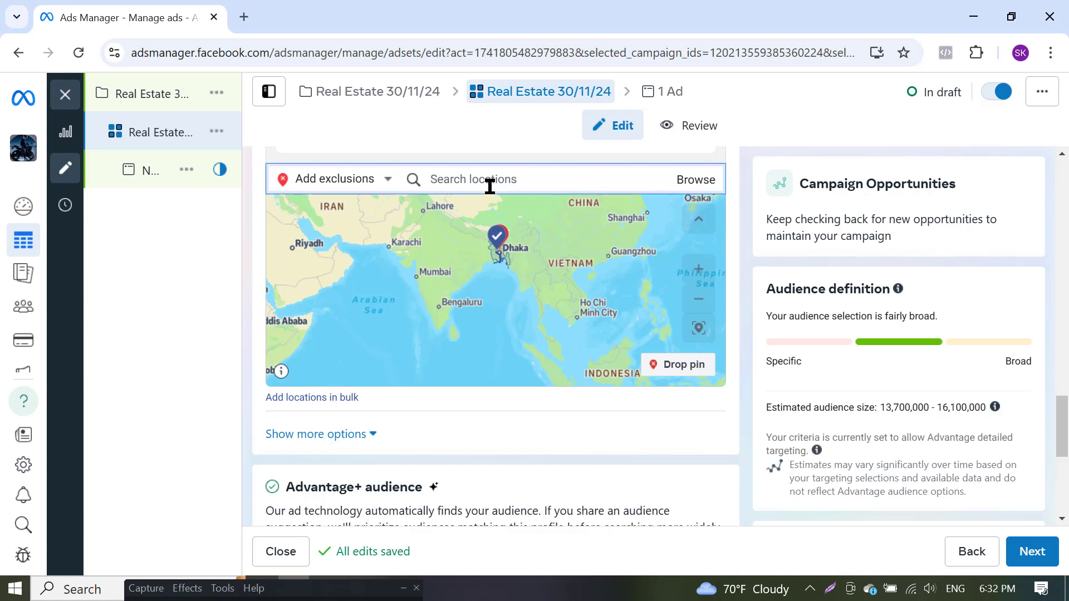
{"action": "left_click", "coordinate": [490, 187]}
{"action": "type", "text": "nalta"}
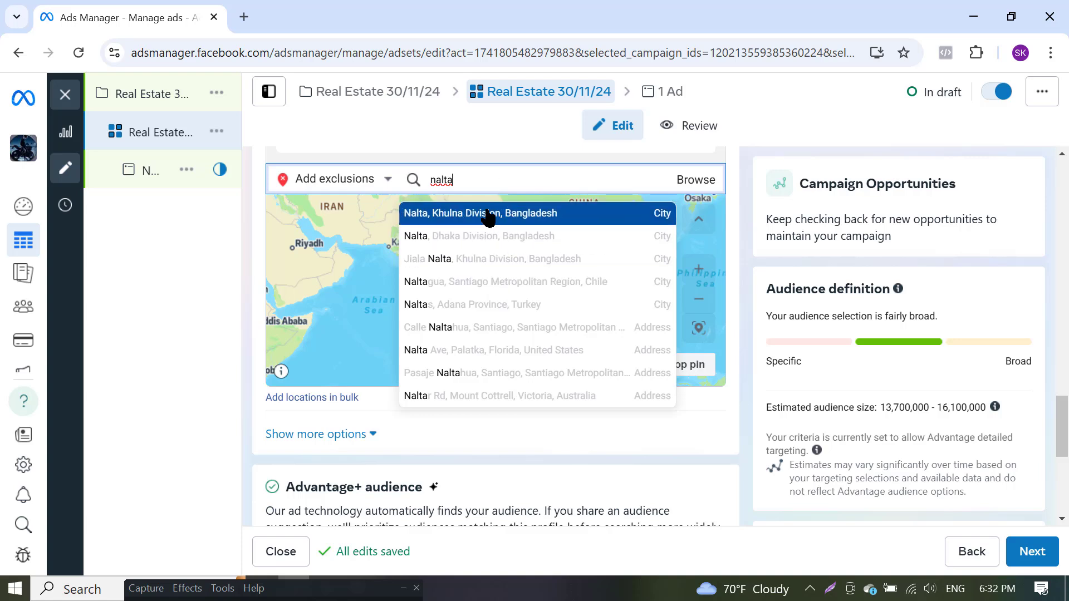
{"action": "left_click", "coordinate": [539, 214]}
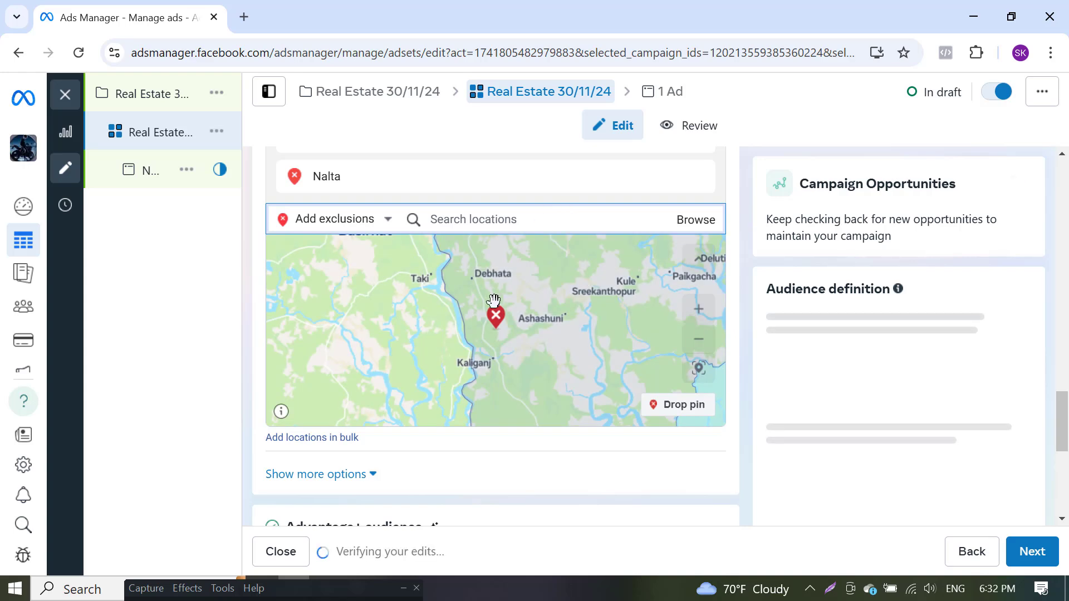
Examine the excluded Nalta location on the map, its location options, and the audience and placement sections below
{"action": "scroll", "coordinate": [505, 308], "scroll_direction": "up", "scroll_amount": 5}
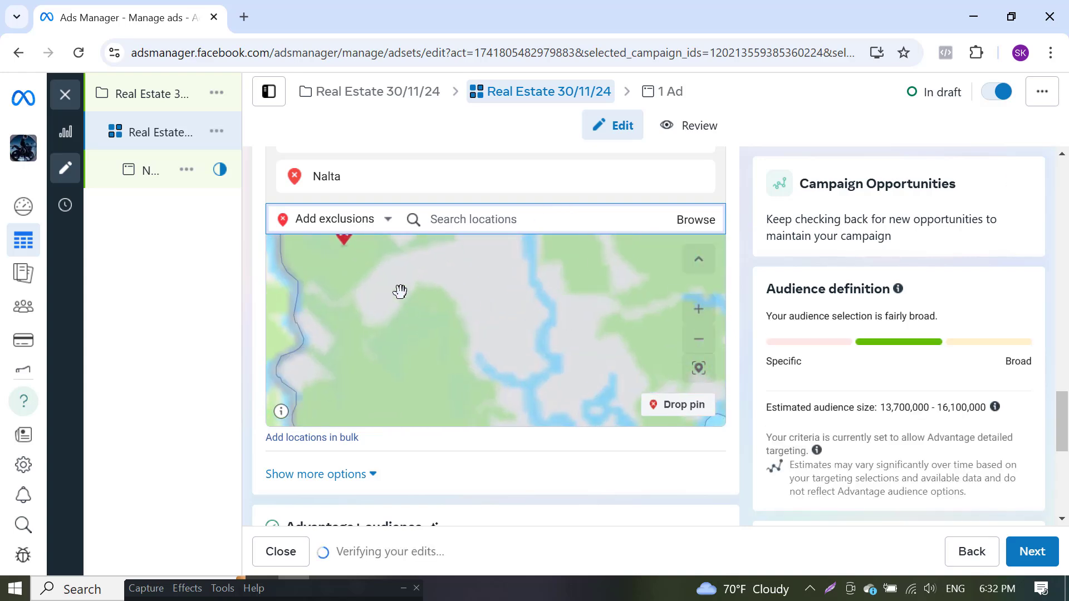
{"action": "left_click_drag", "start_coordinate": [336, 266], "coordinate": [409, 322]}
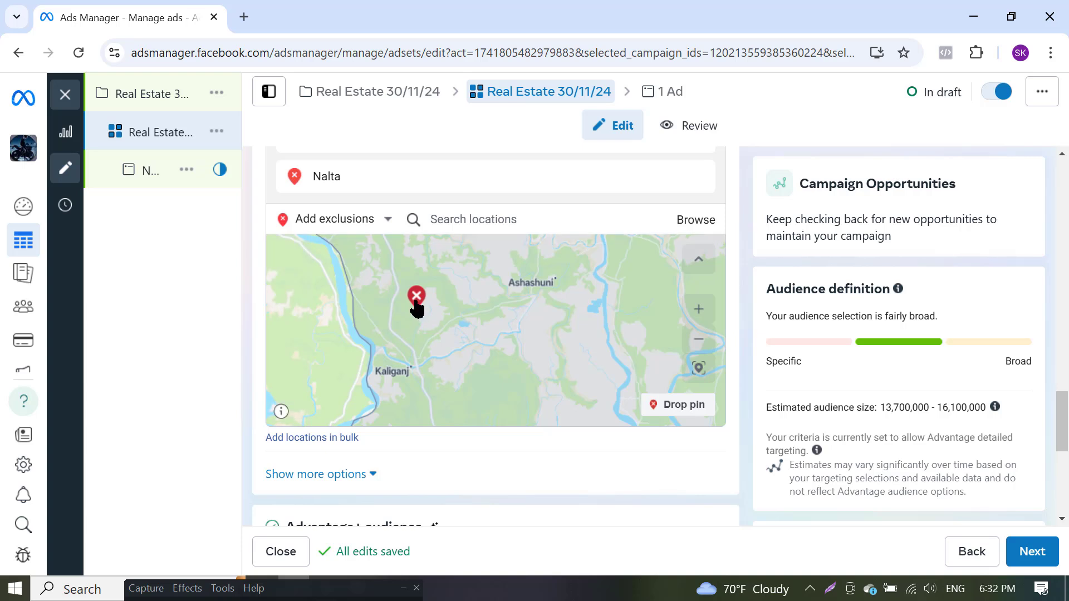
{"action": "scroll", "coordinate": [417, 308], "scroll_direction": "down", "scroll_amount": 1}
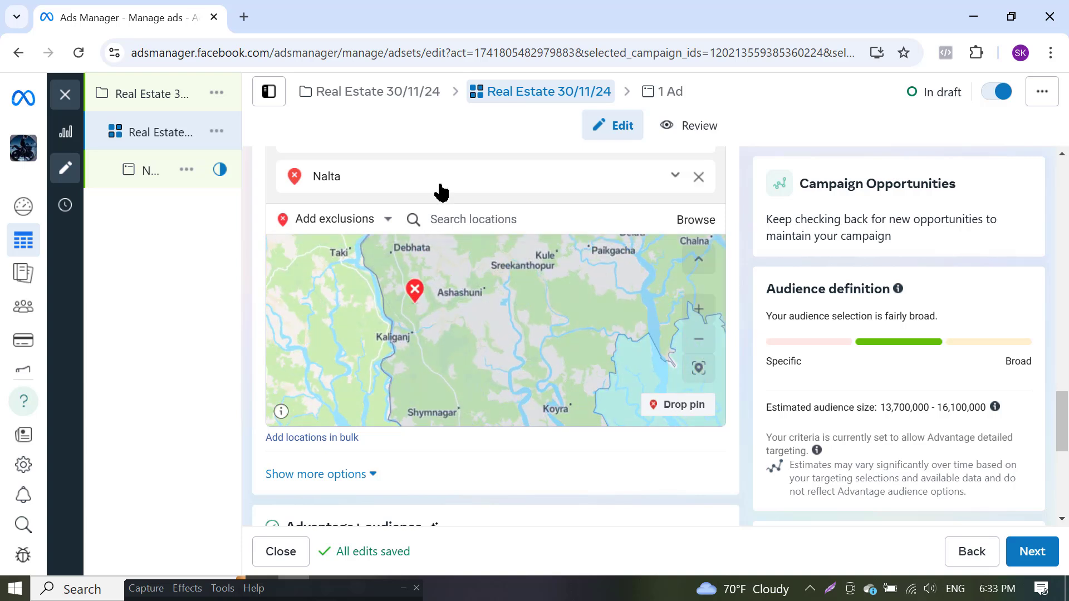
{"action": "left_click", "coordinate": [675, 177]}
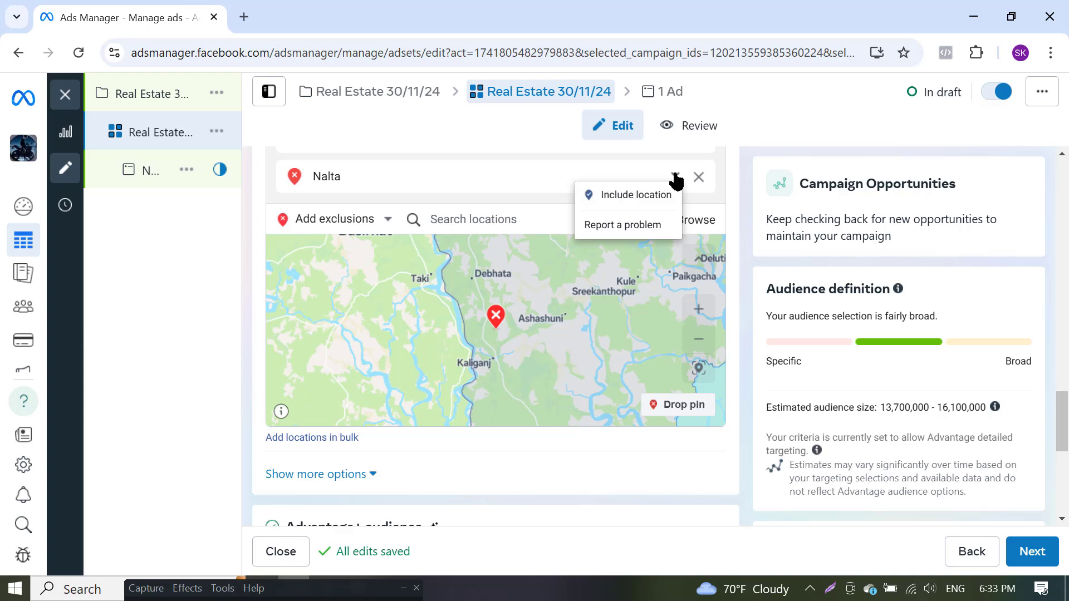
{"action": "left_click", "coordinate": [450, 177]}
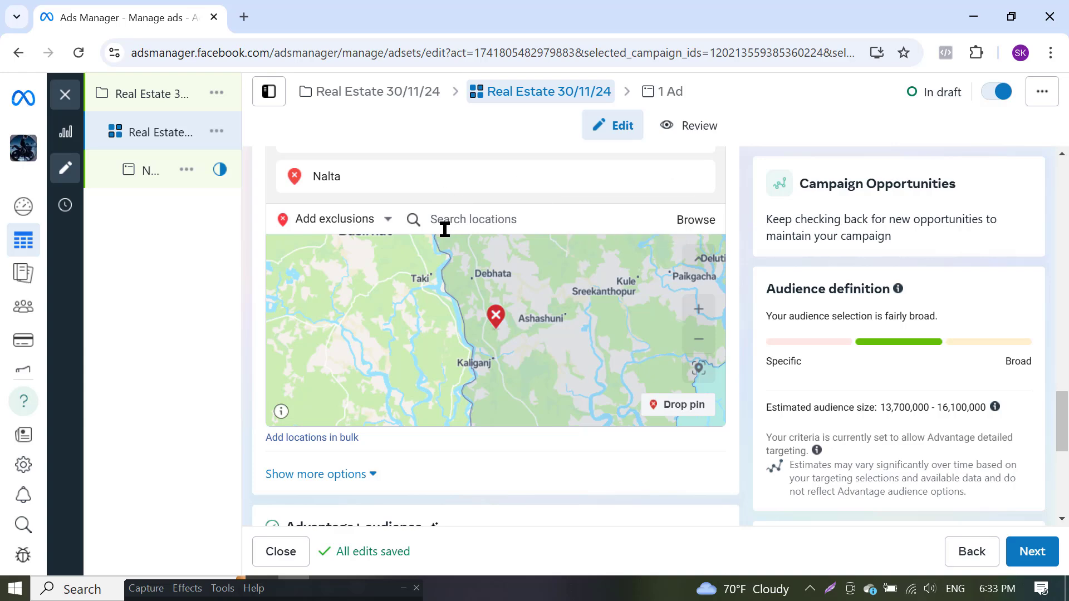
{"action": "scroll", "coordinate": [612, 258], "scroll_direction": "up", "scroll_amount": 2}
{"action": "scroll", "coordinate": [599, 218], "scroll_direction": "up", "scroll_amount": 1}
{"action": "scroll", "coordinate": [601, 240], "scroll_direction": "down", "scroll_amount": 7}
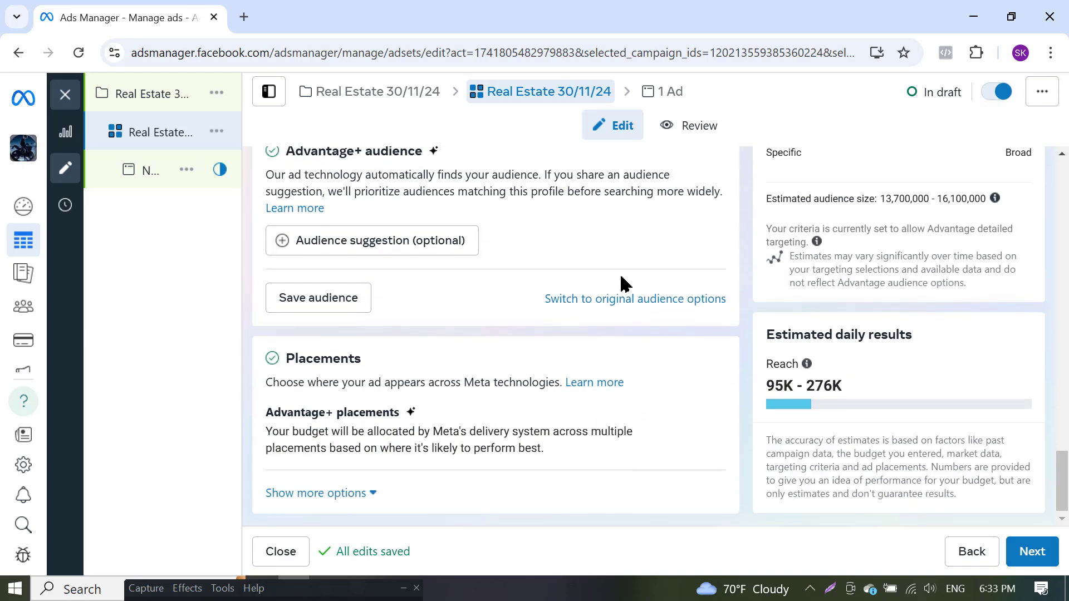
{"action": "scroll", "coordinate": [623, 284], "scroll_direction": "up", "scroll_amount": 5}
{"action": "scroll", "coordinate": [484, 432], "scroll_direction": "down", "scroll_amount": 2}
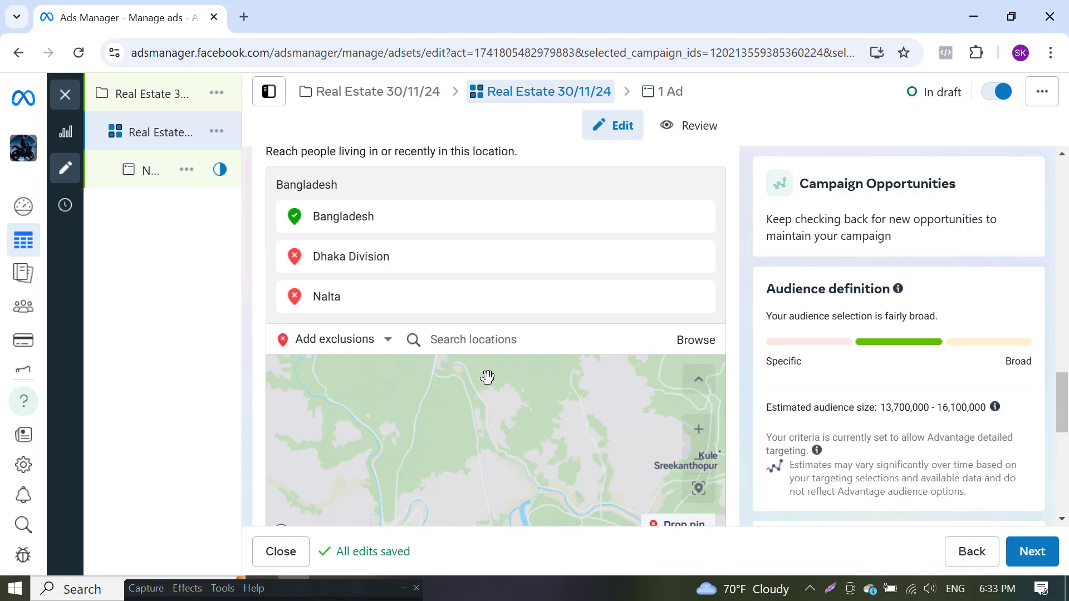
Search the location exclusions for "kilegonj satkhiara" and select the search text for replacement
{"action": "left_click", "coordinate": [479, 345]}
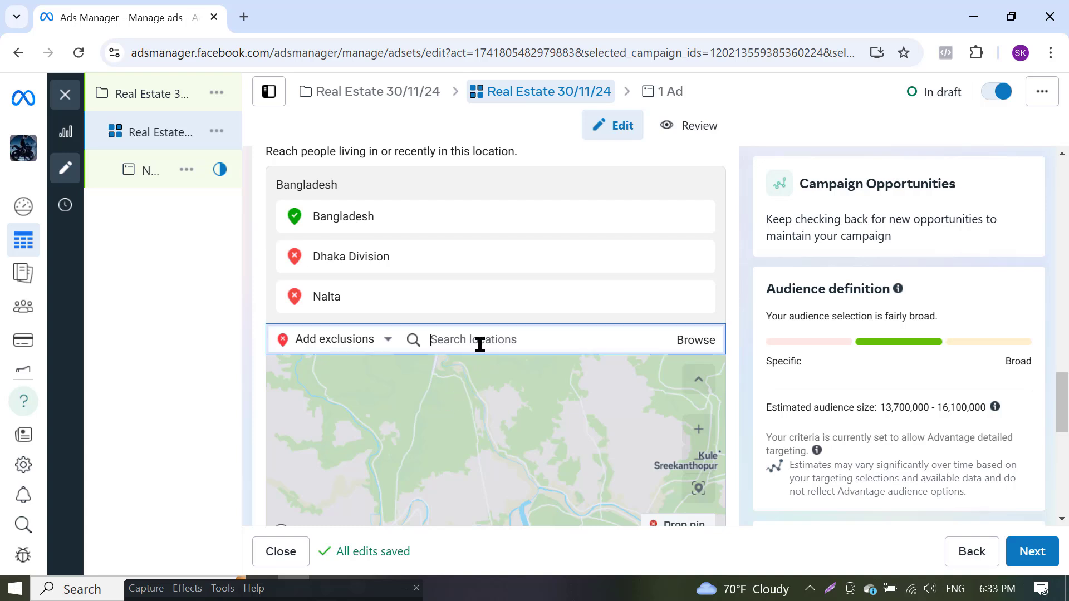
{"action": "type", "text": "kile"}
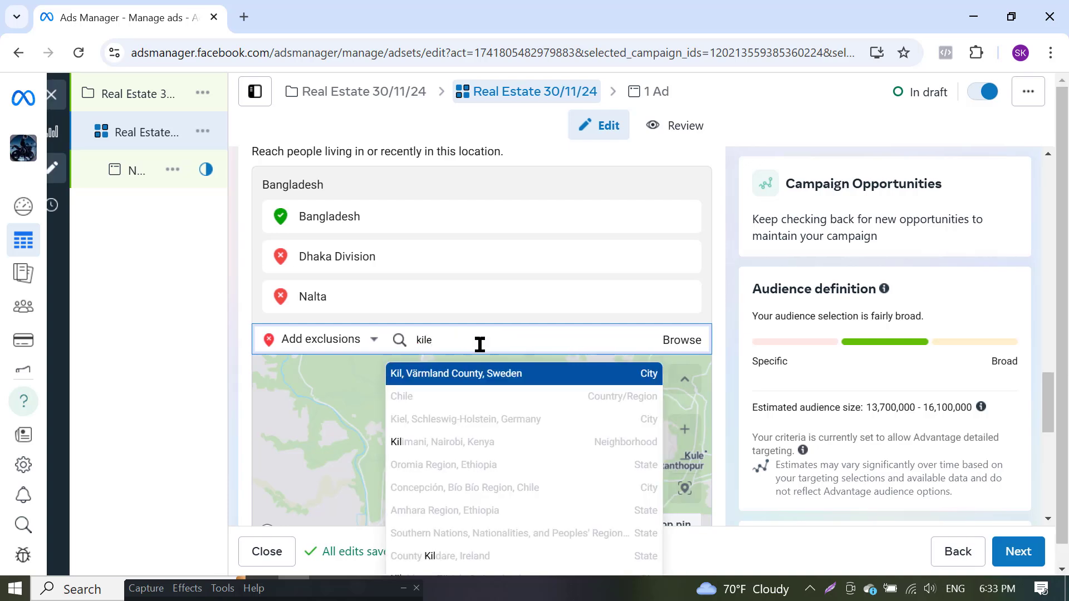
{"action": "type", "text": "gon"}
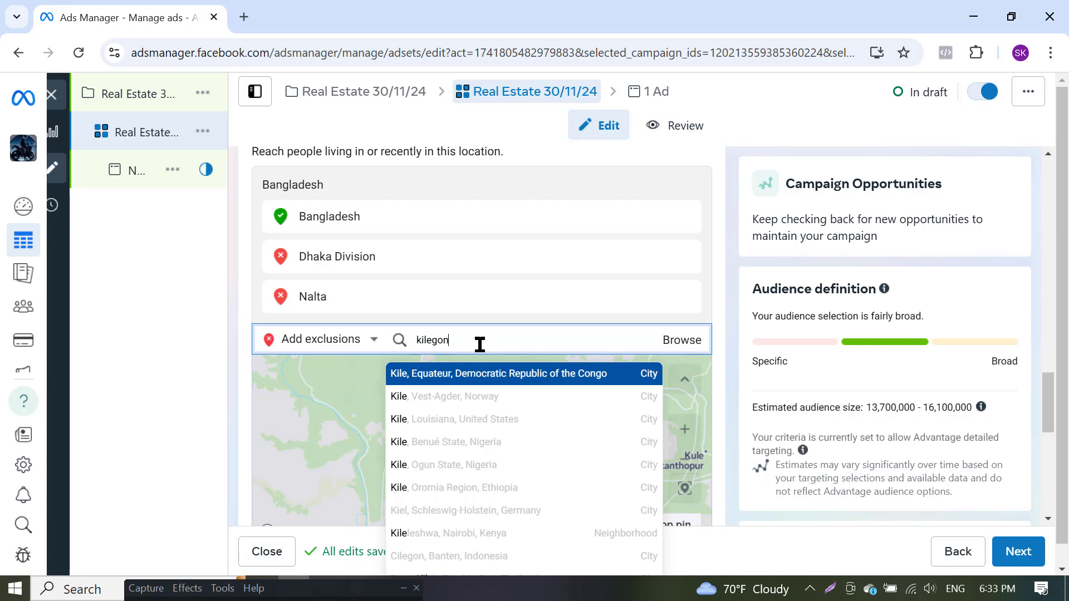
{"action": "type", "text": "j"}
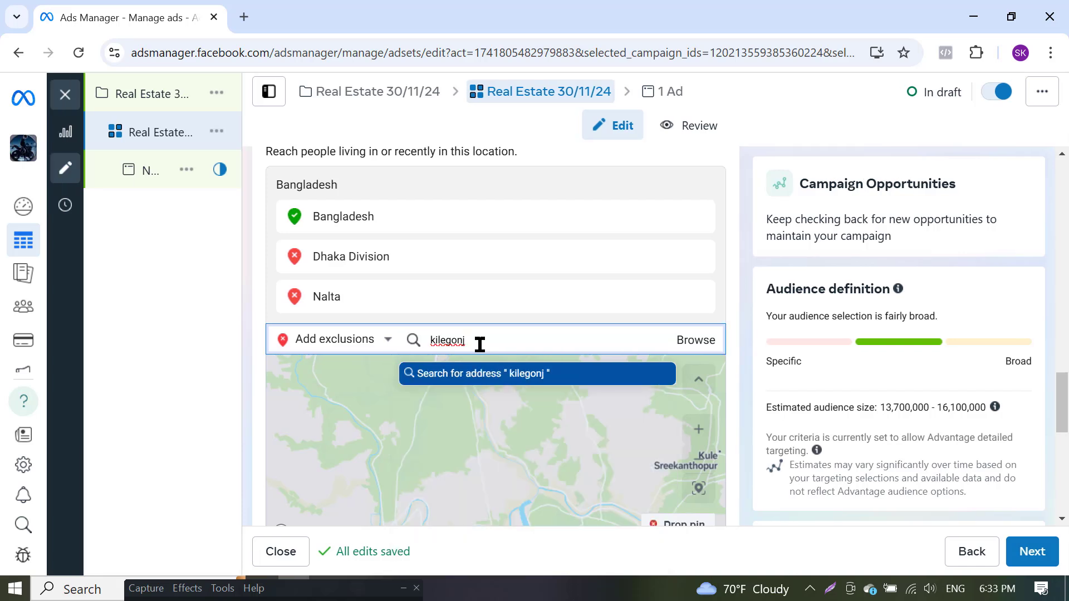
{"action": "type", "text": " sa"}
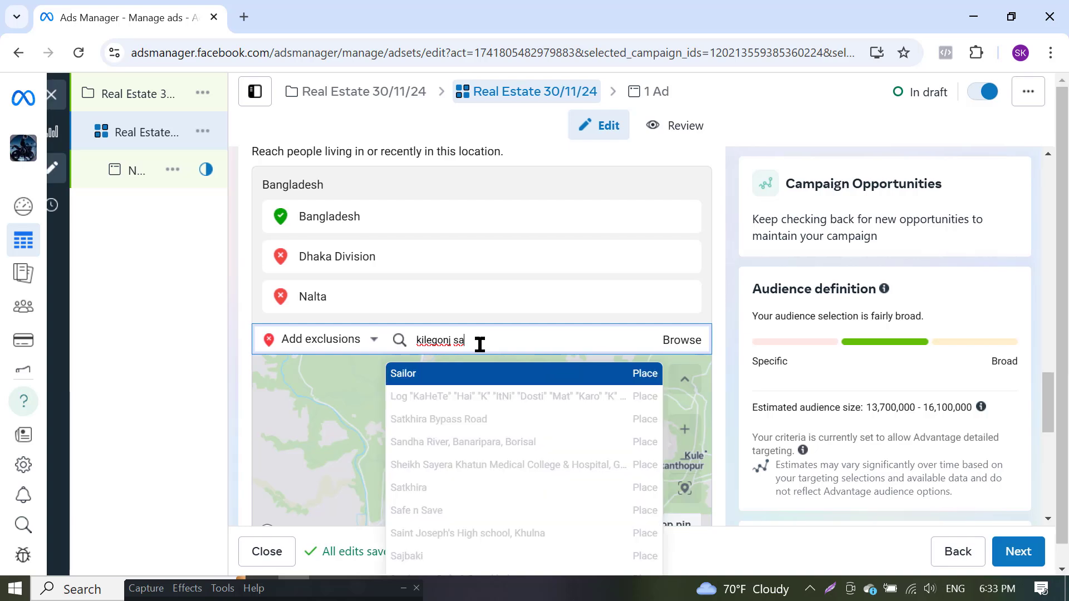
{"action": "type", "text": "tkhira"}
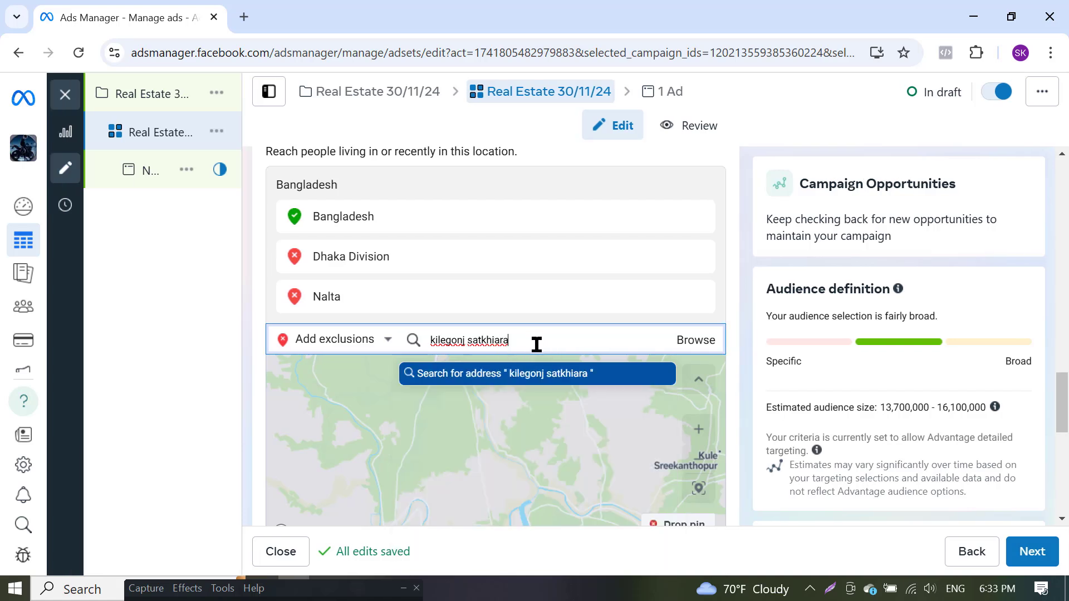
{"action": "triple_click", "coordinate": [507, 341]}
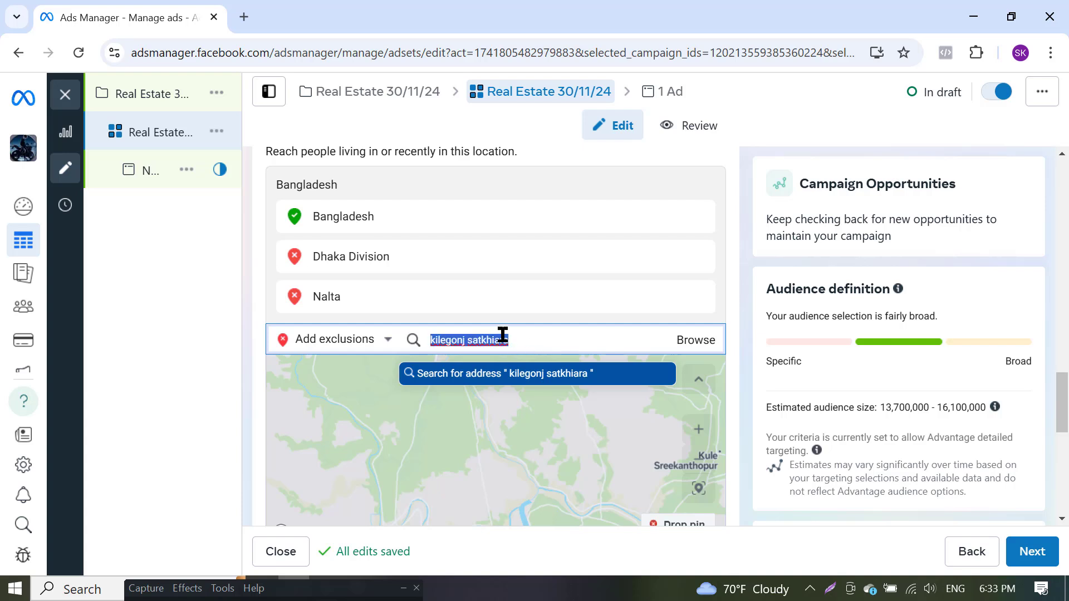
Correct the exclusion search text to "kilegonj satkhira" and exclude Satkhira Bypass Road from the audience locations
{"action": "left_click", "coordinate": [510, 342]}
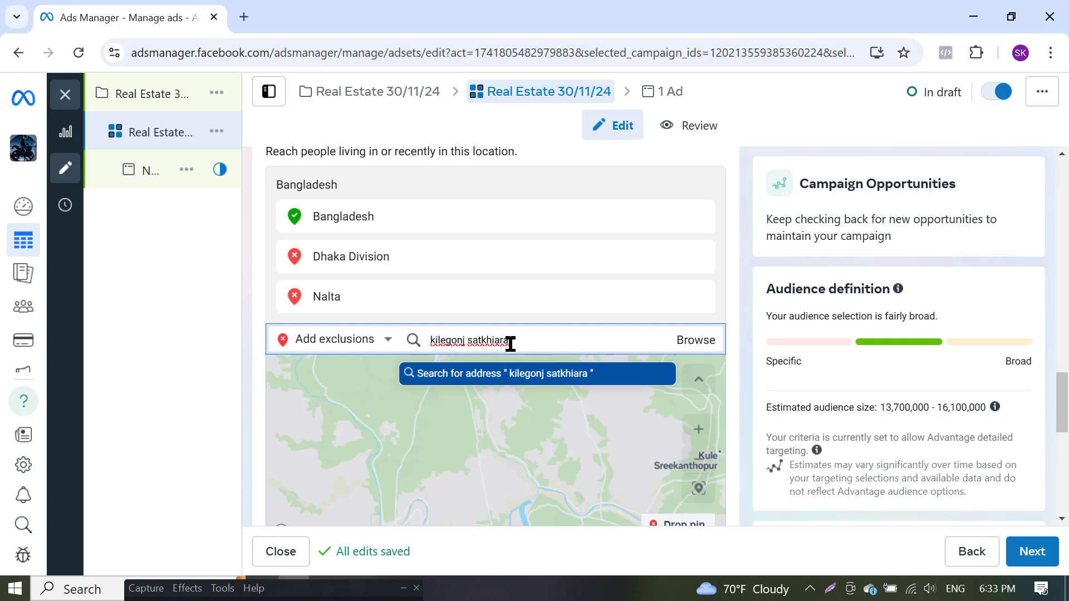
{"action": "key", "text": "Left"}
{"action": "key", "text": "Left"}
{"action": "key", "text": "BackSpace"}
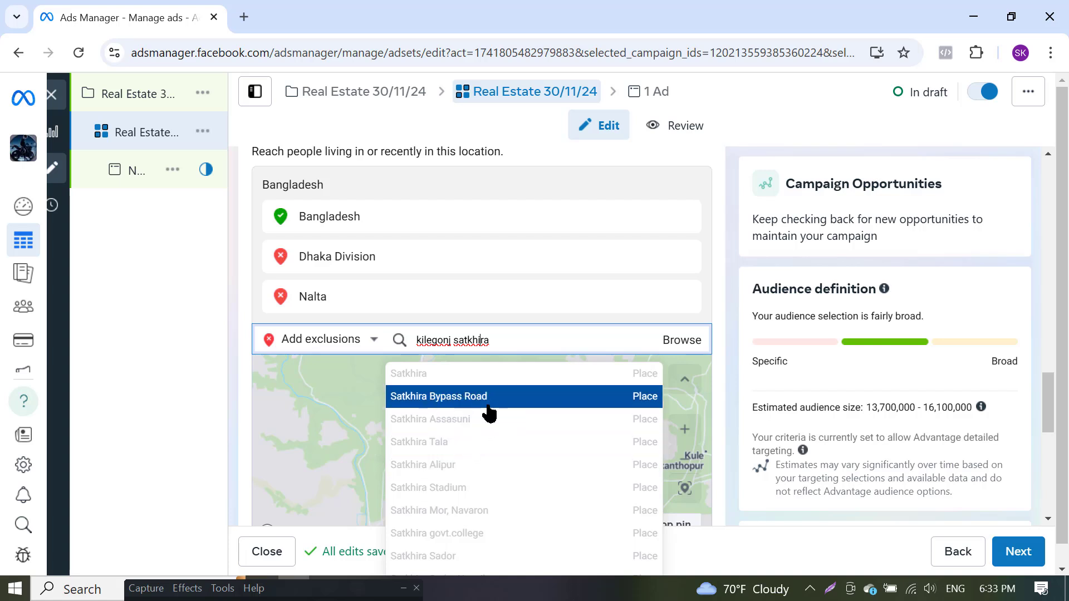
{"action": "left_click", "coordinate": [456, 399]}
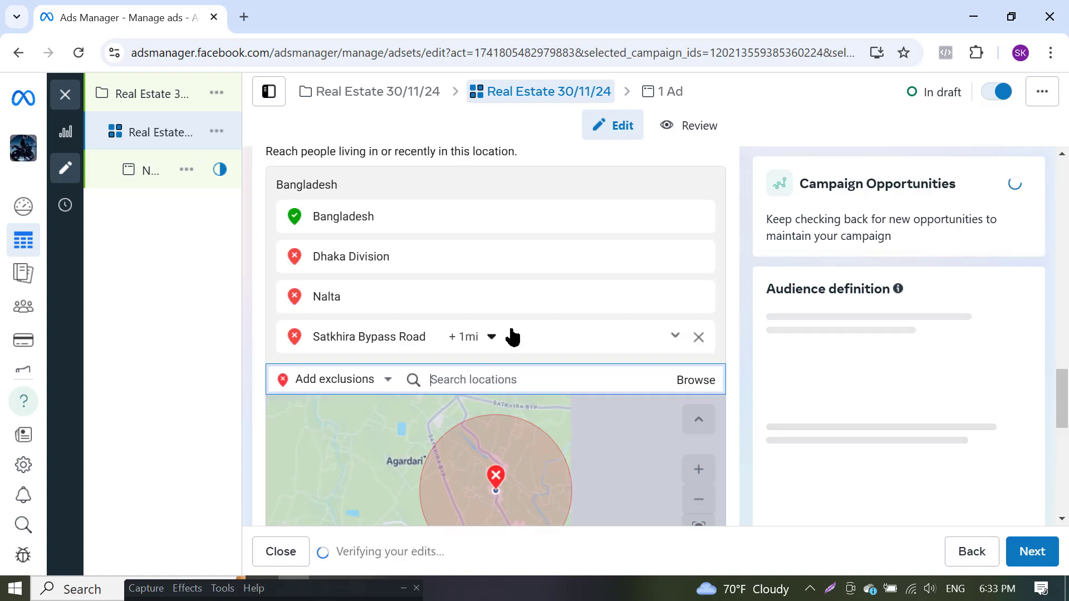
Set the radius around the excluded Satkhira Bypass Road location to 45 mi
{"action": "left_click", "coordinate": [471, 337]}
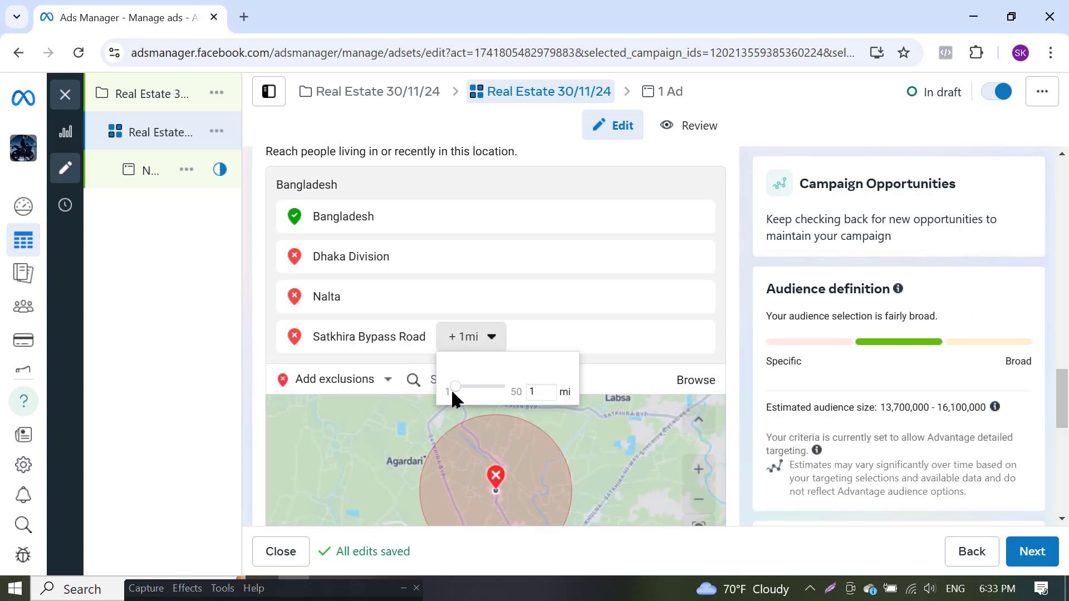
{"action": "mouse_move", "coordinate": [455, 393]}
{"action": "left_mouse_down"}
{"action": "mouse_move", "coordinate": [495, 393]}
{"action": "mouse_move", "coordinate": [473, 389]}
{"action": "left_mouse_up"}
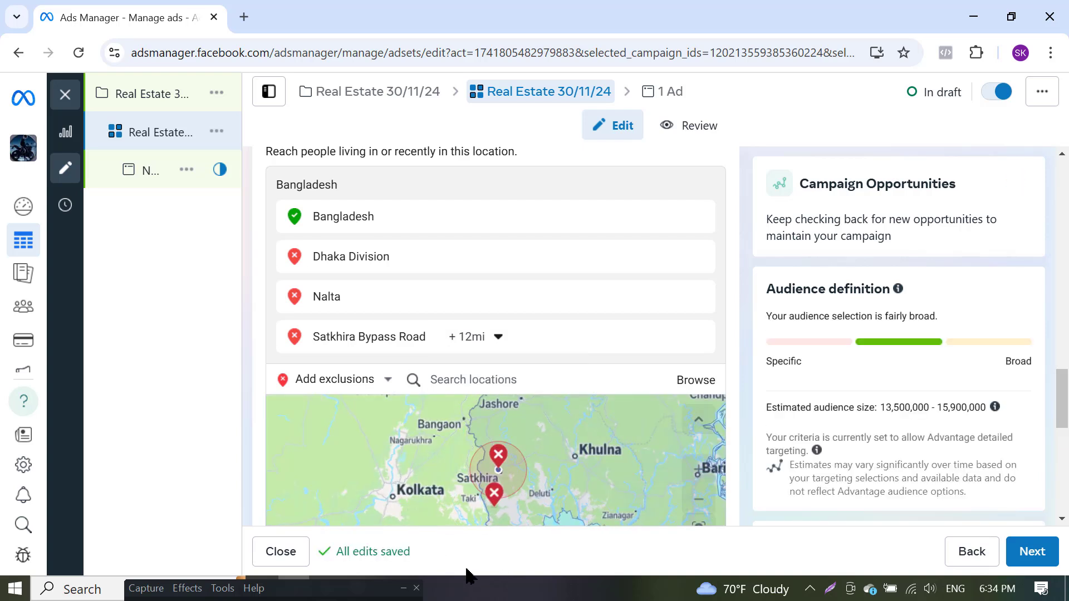
{"action": "left_click", "coordinate": [473, 337]}
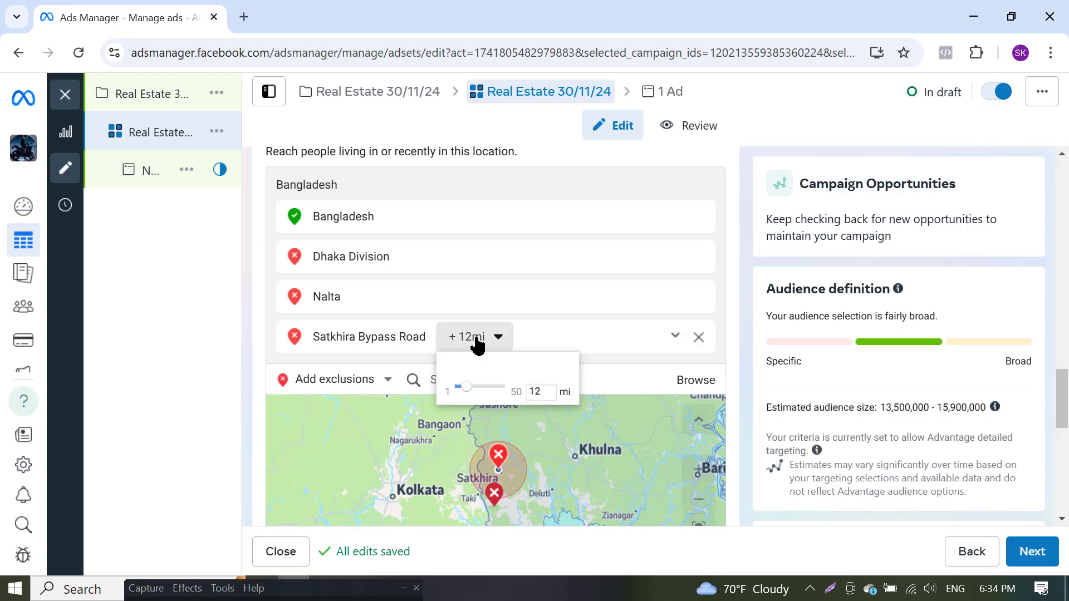
{"action": "left_click_drag", "start_coordinate": [466, 389], "coordinate": [499, 391]}
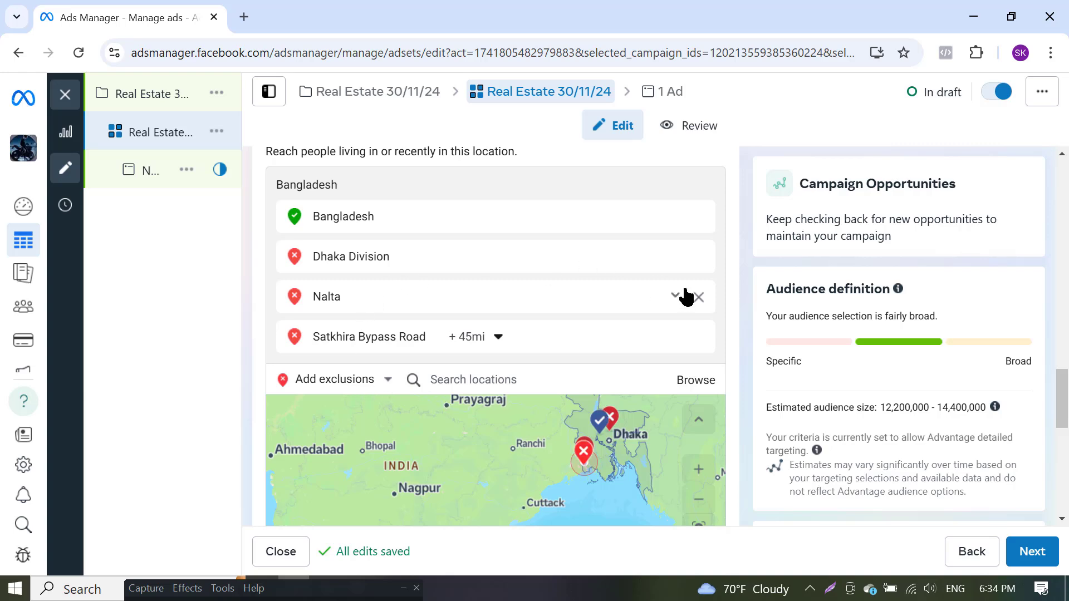
Open the optional audience suggestion settings under Advantage+ audience and check the existing custom audiences
{"action": "scroll", "coordinate": [532, 248], "scroll_direction": "down", "scroll_amount": 5}
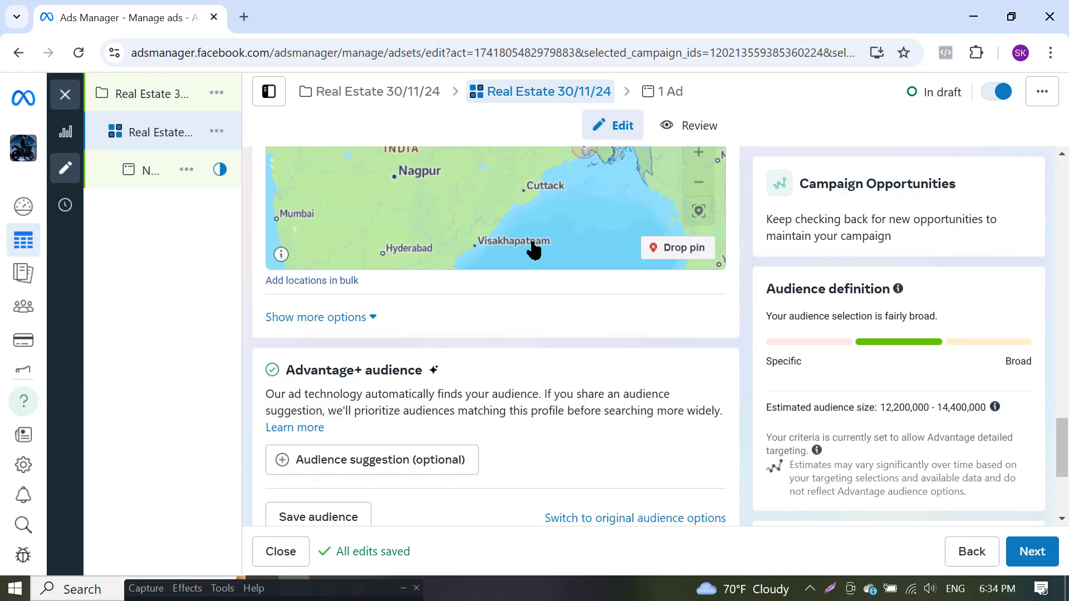
{"action": "scroll", "coordinate": [534, 258], "scroll_direction": "down", "scroll_amount": 3}
{"action": "scroll", "coordinate": [514, 285], "scroll_direction": "down", "scroll_amount": 1}
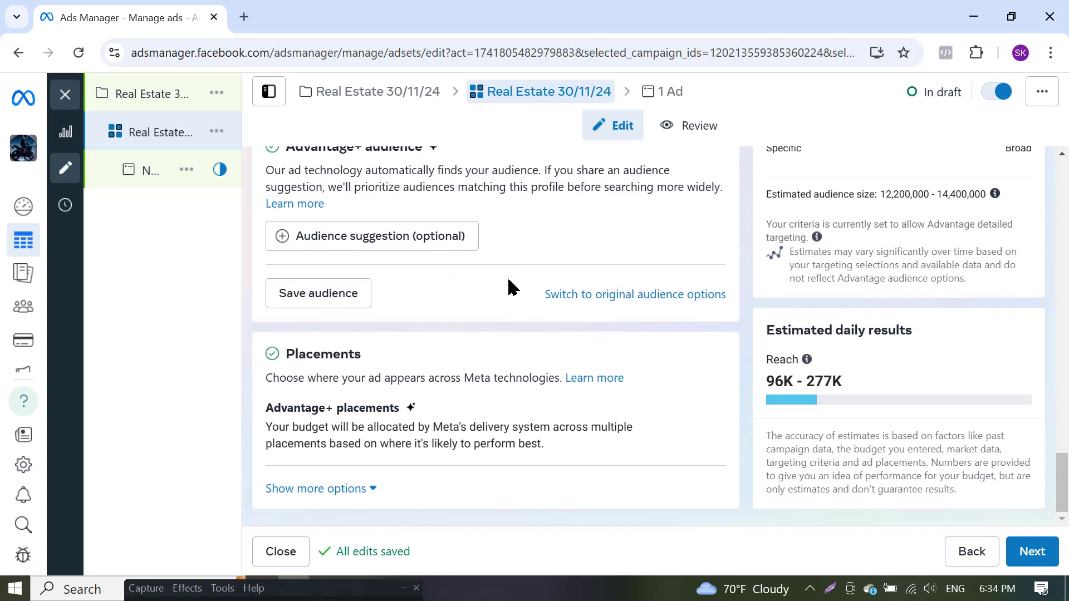
{"action": "scroll", "coordinate": [440, 379], "scroll_direction": "up", "scroll_amount": 3}
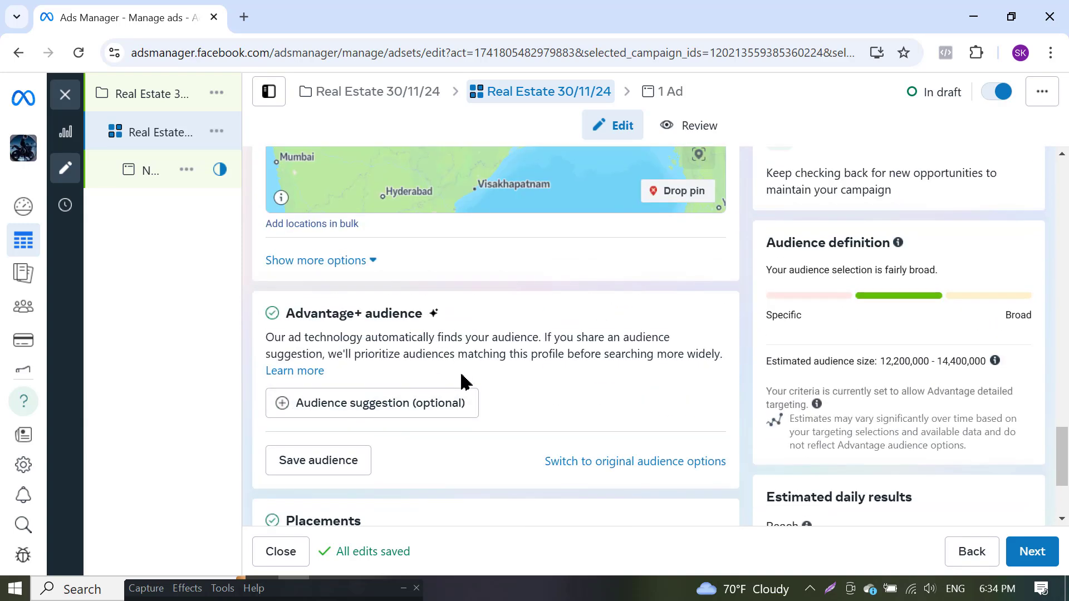
{"action": "scroll", "coordinate": [429, 394], "scroll_direction": "down", "scroll_amount": 3}
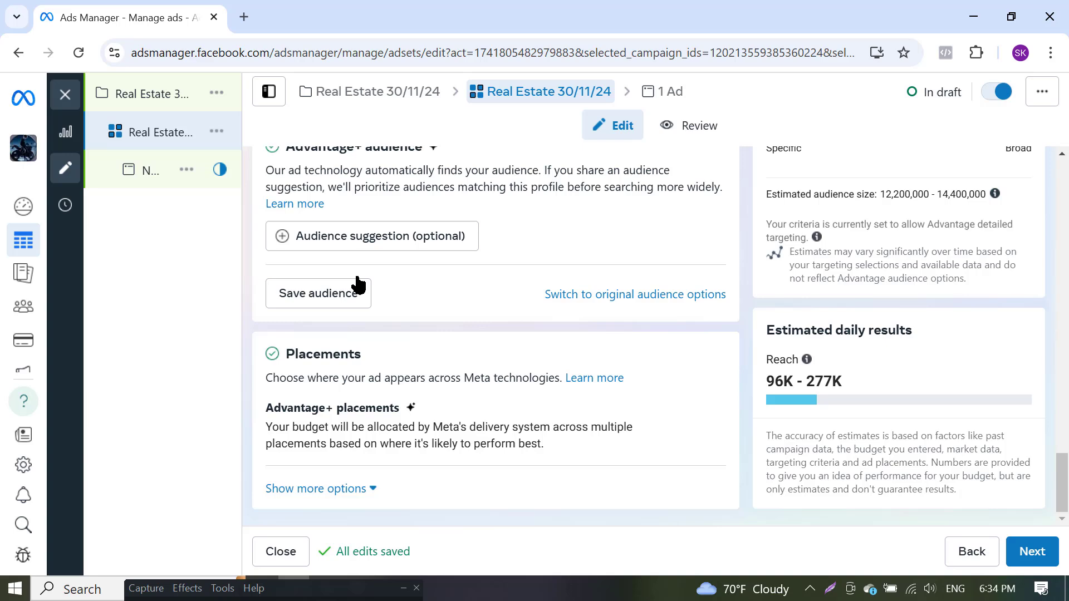
{"action": "scroll", "coordinate": [372, 377], "scroll_direction": "up", "scroll_amount": 3}
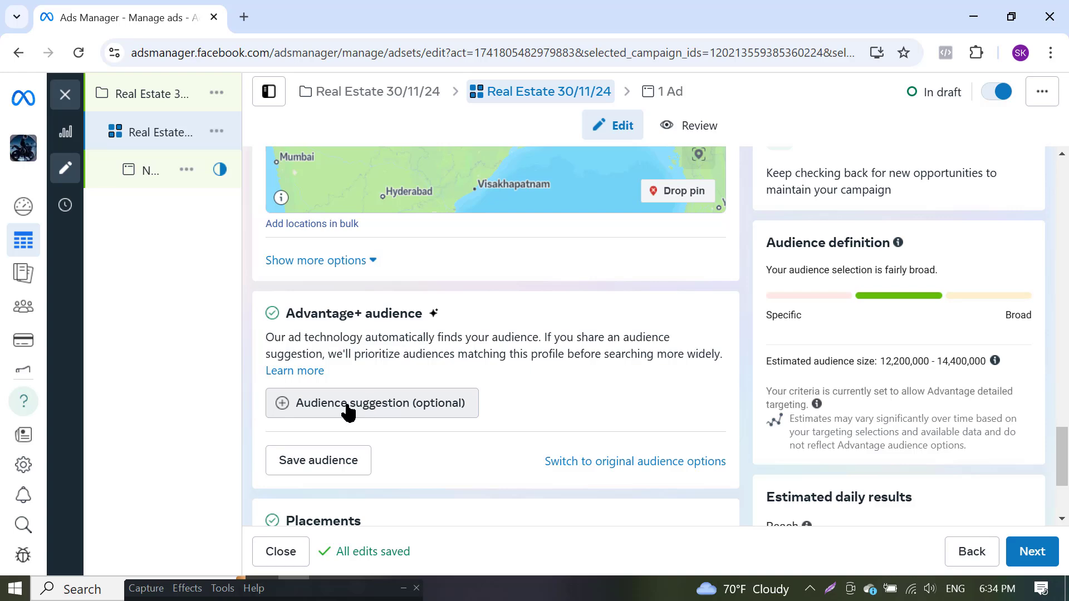
{"action": "left_click", "coordinate": [331, 414]}
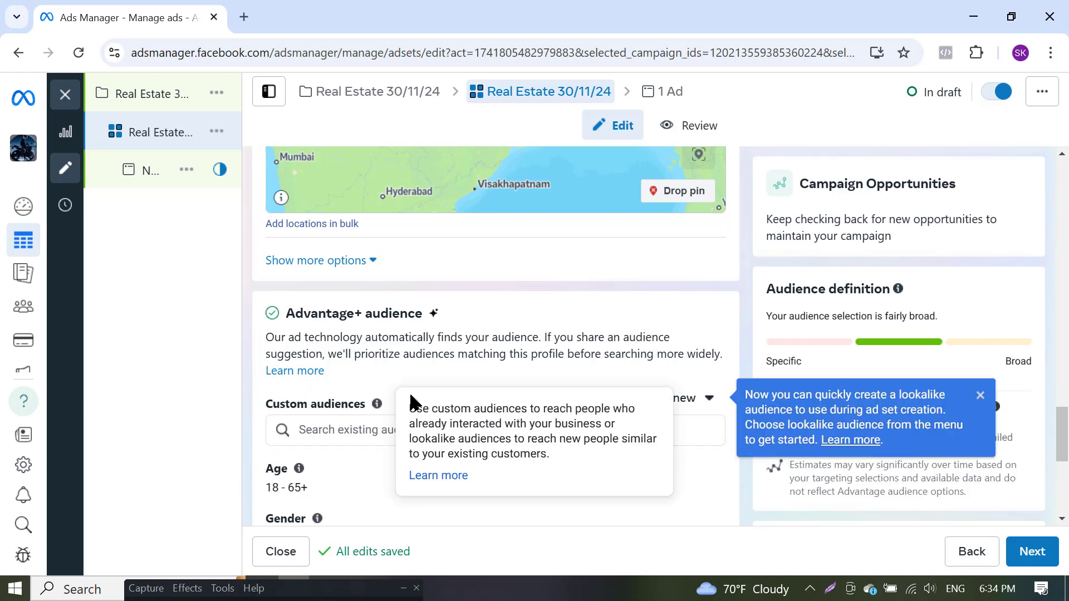
{"action": "scroll", "coordinate": [429, 377], "scroll_direction": "down", "scroll_amount": 3}
{"action": "left_click", "coordinate": [341, 265]}
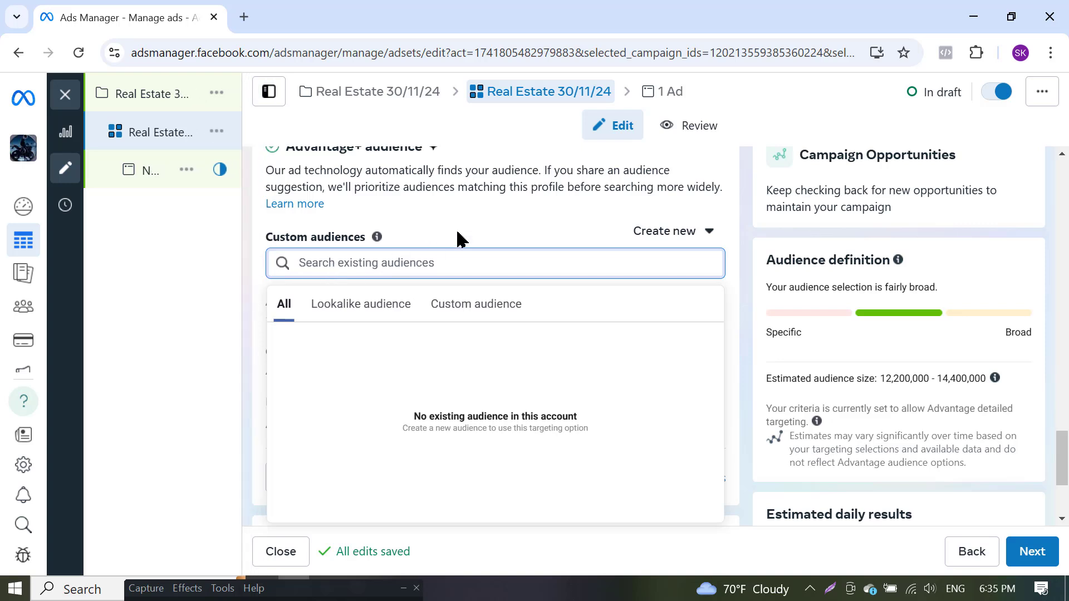
{"action": "left_click", "coordinate": [253, 369]}
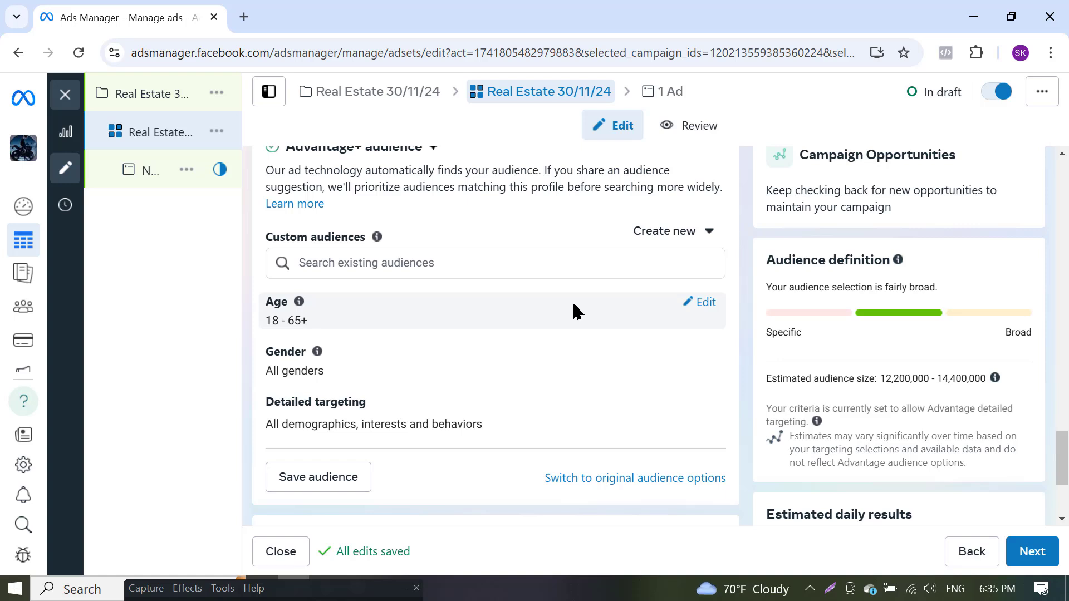
Set the suggested audience's minimum age to 35, keep the maximum at 65+, and limit the gender to Men
{"action": "left_click", "coordinate": [703, 303]}
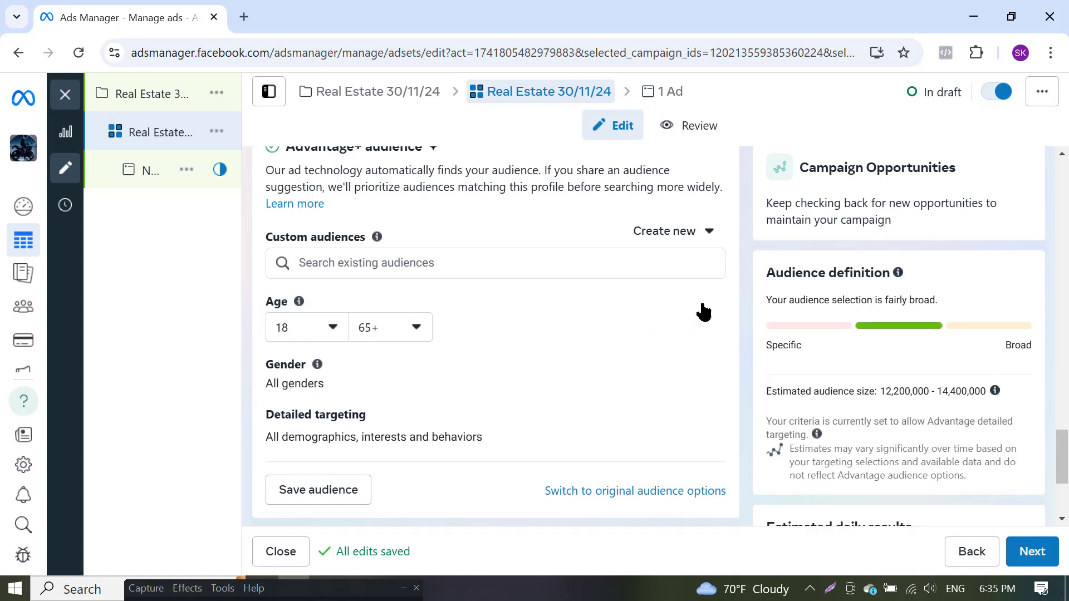
{"action": "left_click", "coordinate": [297, 332]}
{"action": "scroll", "coordinate": [313, 238], "scroll_direction": "down", "scroll_amount": 5}
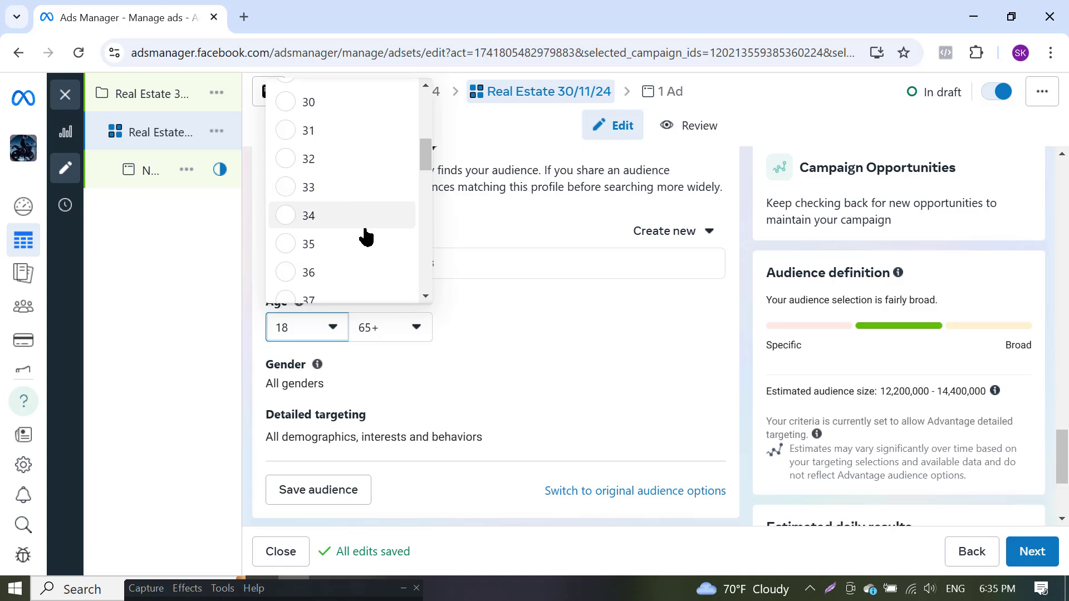
{"action": "left_click", "coordinate": [308, 245]}
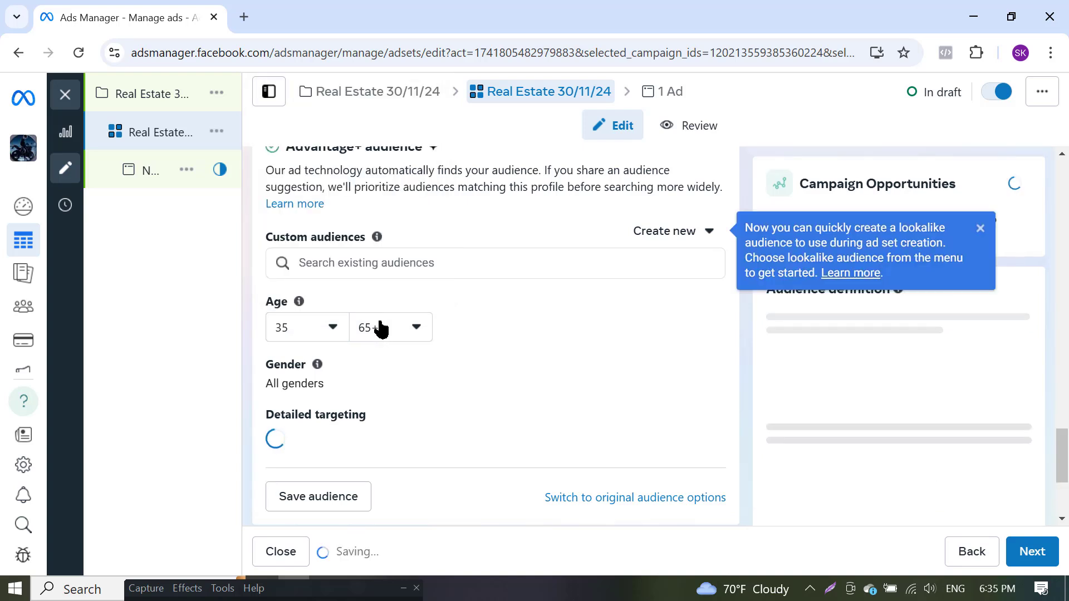
{"action": "left_click", "coordinate": [382, 329]}
{"action": "left_click", "coordinate": [602, 331]}
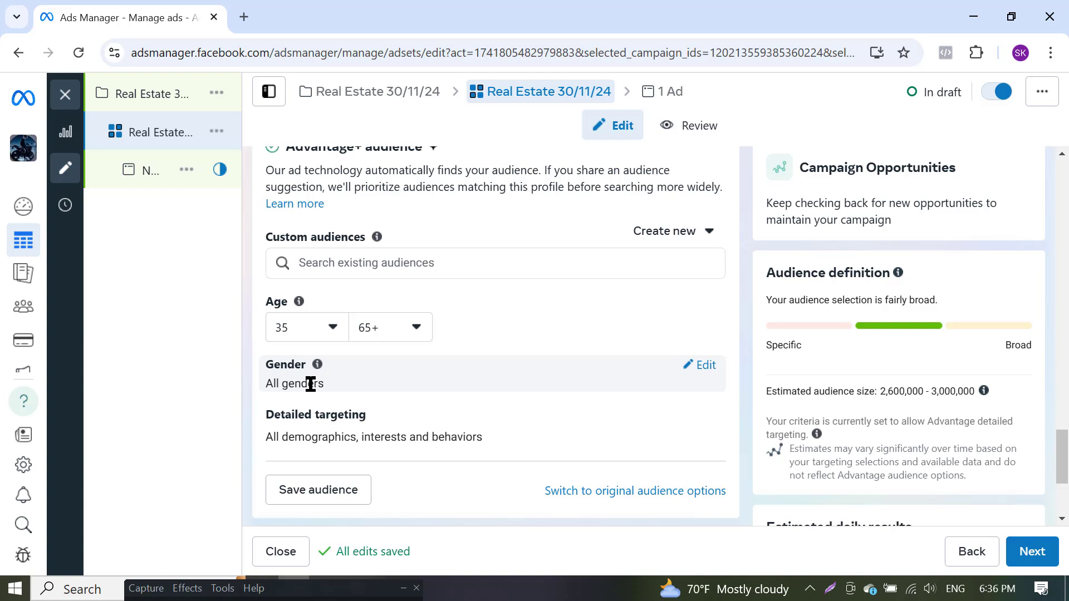
{"action": "left_click", "coordinate": [716, 366]}
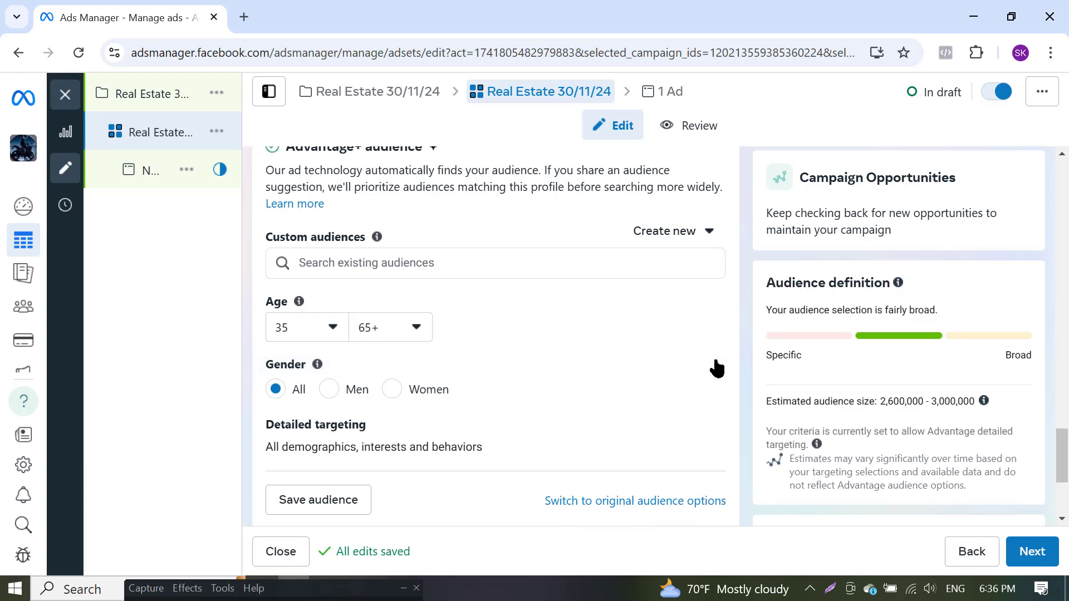
{"action": "left_click", "coordinate": [330, 390]}
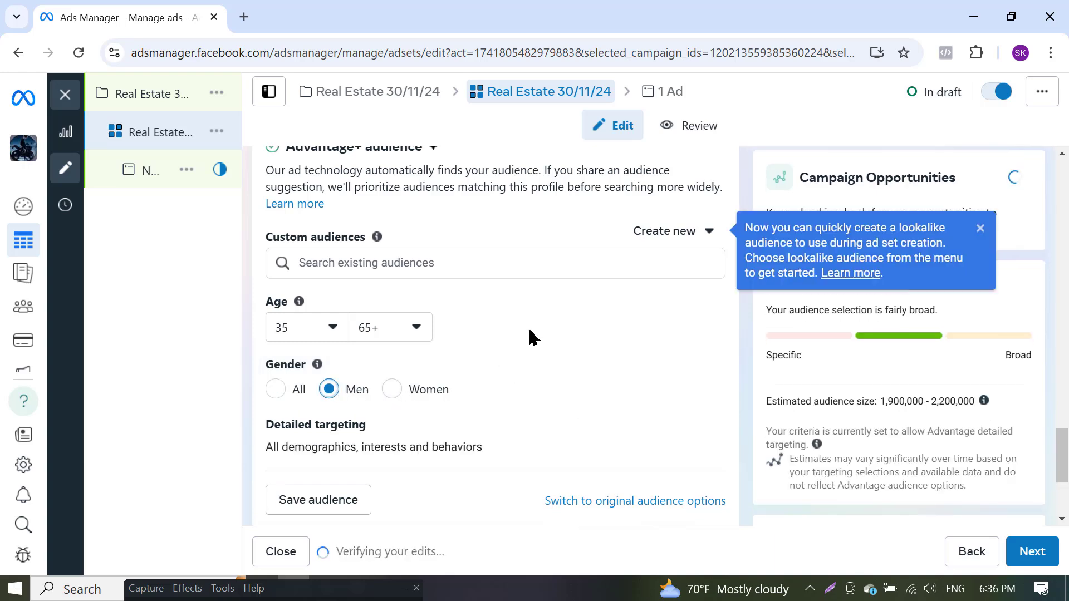
Switch the ad set from Advantage+ placements to Manual placements
{"action": "scroll", "coordinate": [529, 338], "scroll_direction": "down", "scroll_amount": 3}
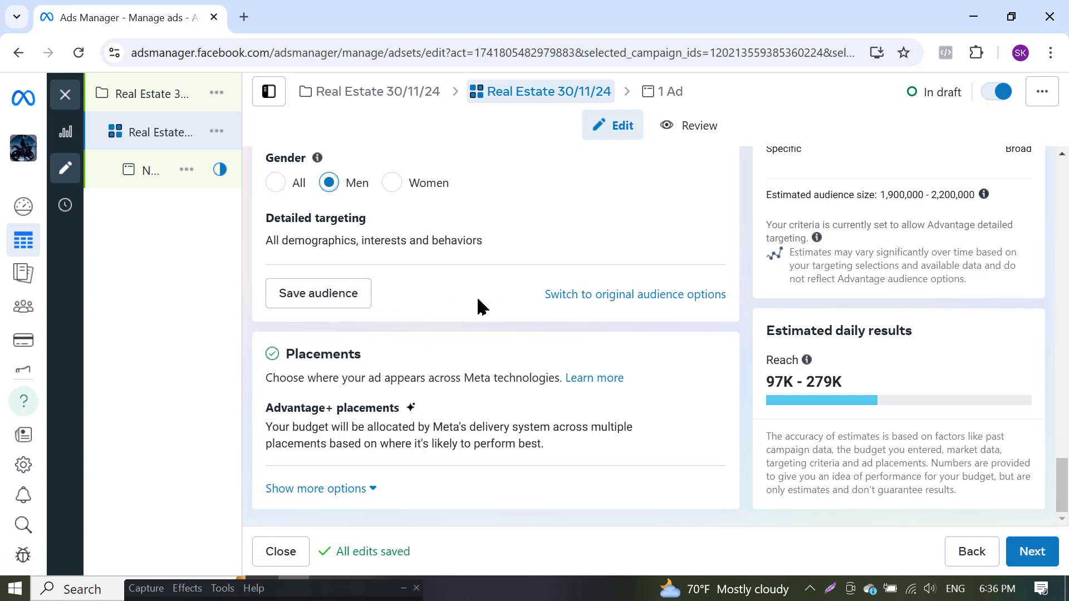
{"action": "scroll", "coordinate": [754, 346], "scroll_direction": "up", "scroll_amount": 8}
{"action": "scroll", "coordinate": [771, 337], "scroll_direction": "down", "scroll_amount": 8}
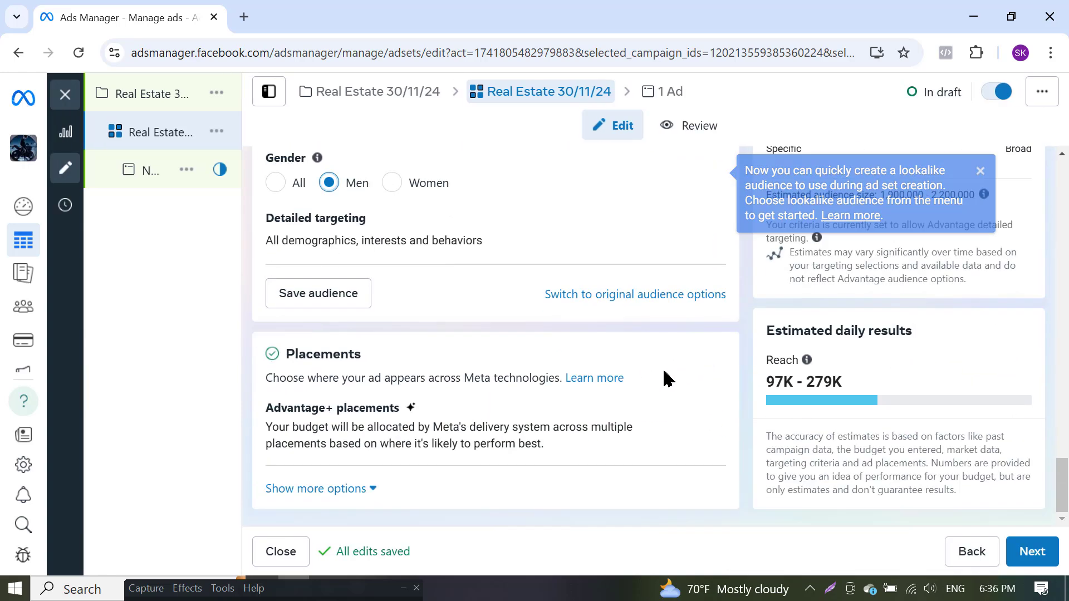
{"action": "mouse_move", "coordinate": [692, 411]}
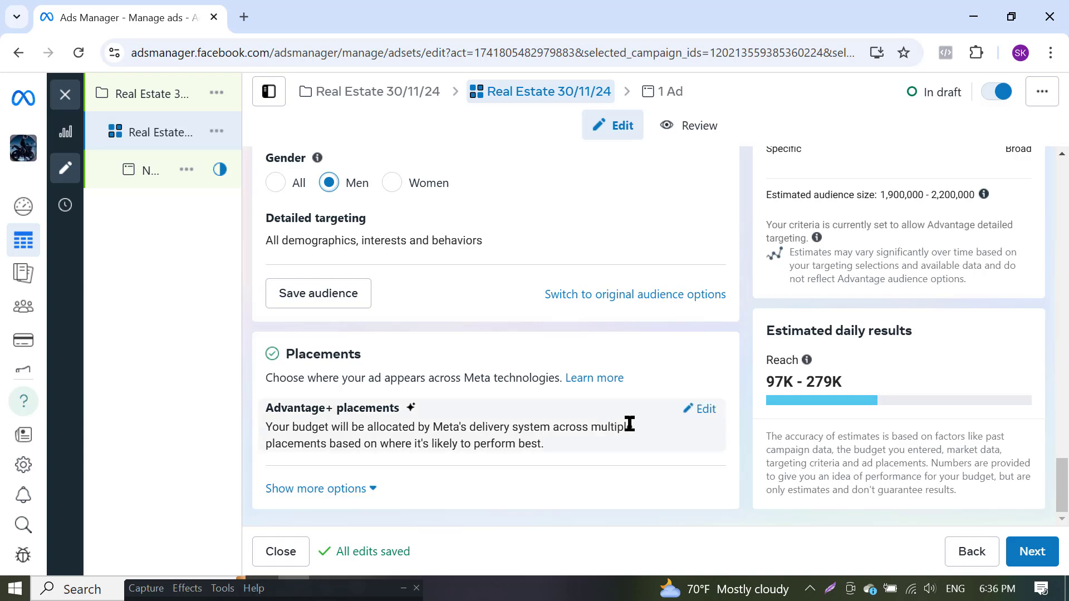
{"action": "left_click", "coordinate": [697, 410]}
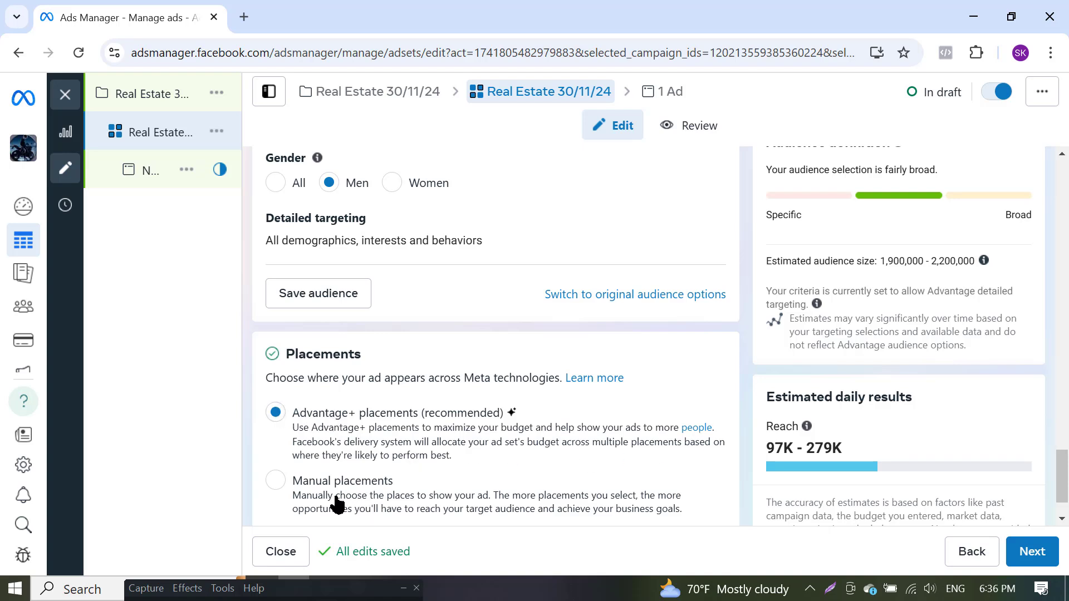
{"action": "left_click", "coordinate": [275, 480]}
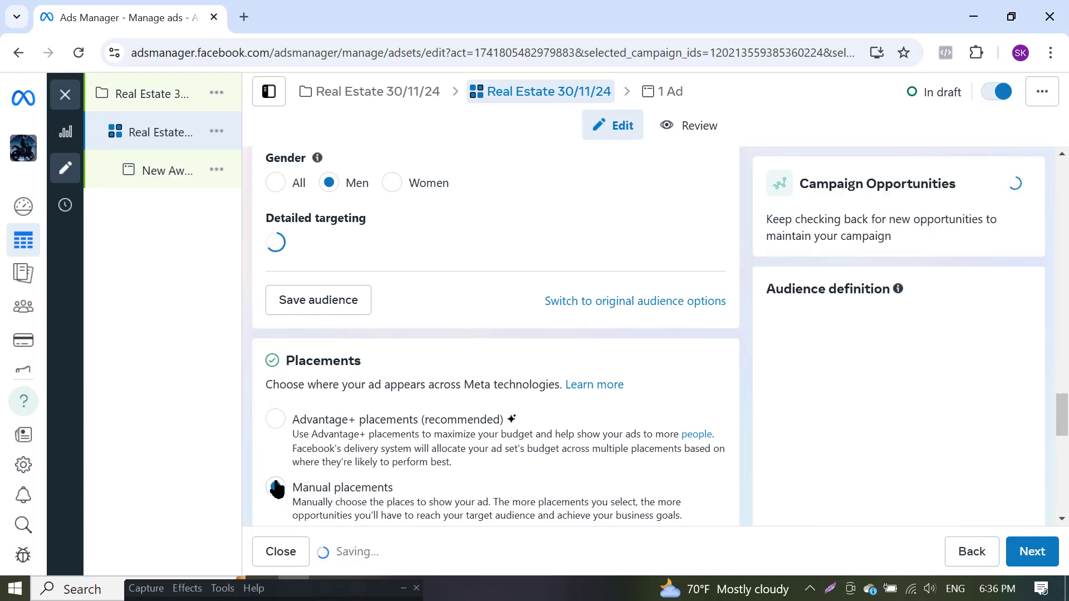
Remove Audience Network from the ad platforms and add Messenger alongside Facebook and Instagram
{"action": "scroll", "coordinate": [478, 370], "scroll_direction": "down", "scroll_amount": 5}
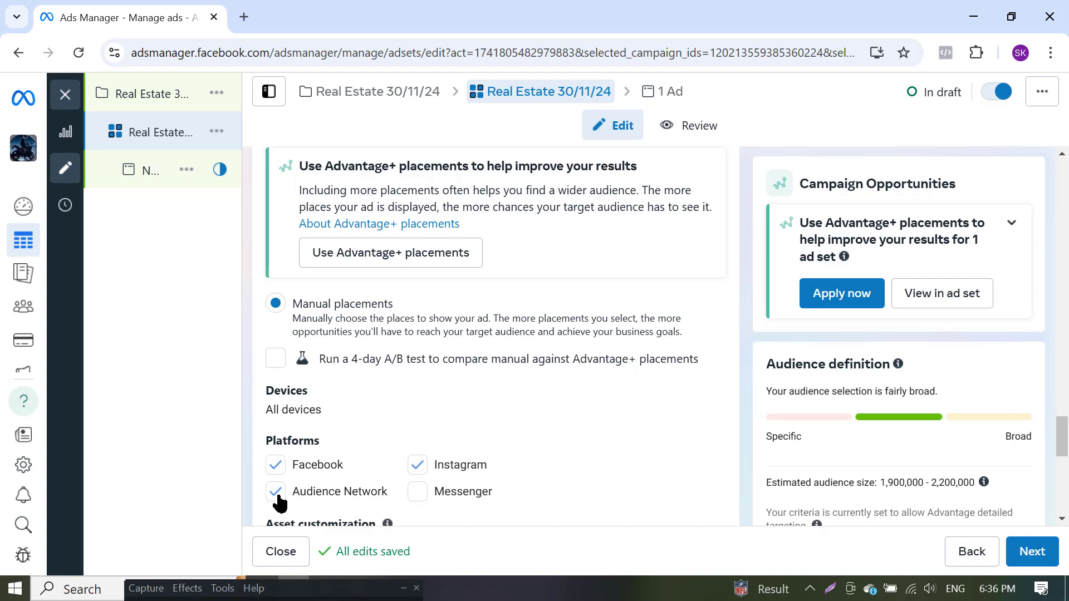
{"action": "left_click", "coordinate": [278, 495]}
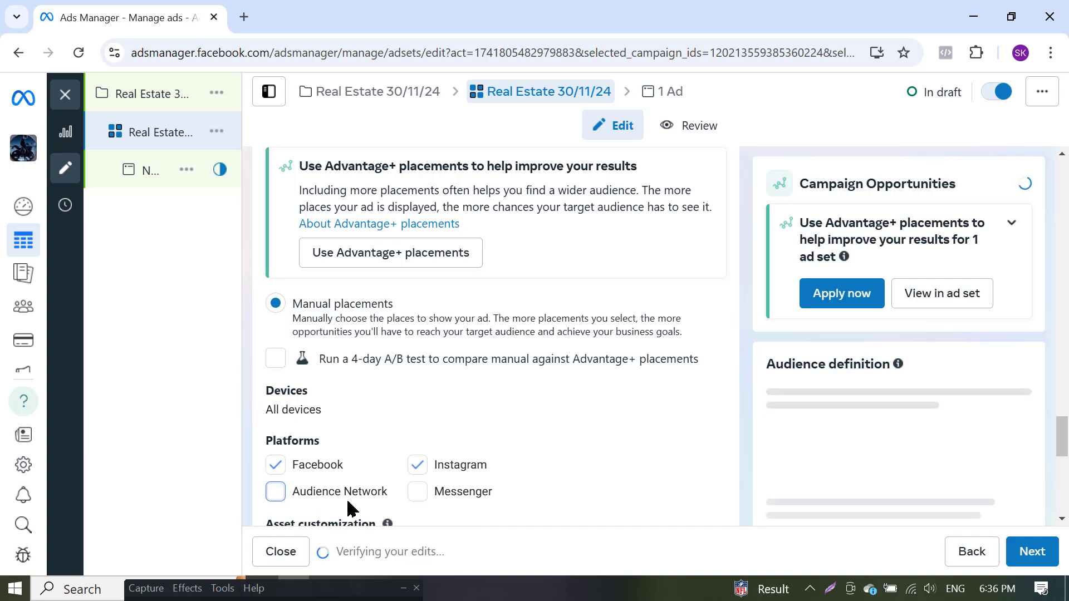
{"action": "left_click", "coordinate": [417, 492]}
{"action": "scroll", "coordinate": [553, 450], "scroll_direction": "down", "scroll_amount": 5}
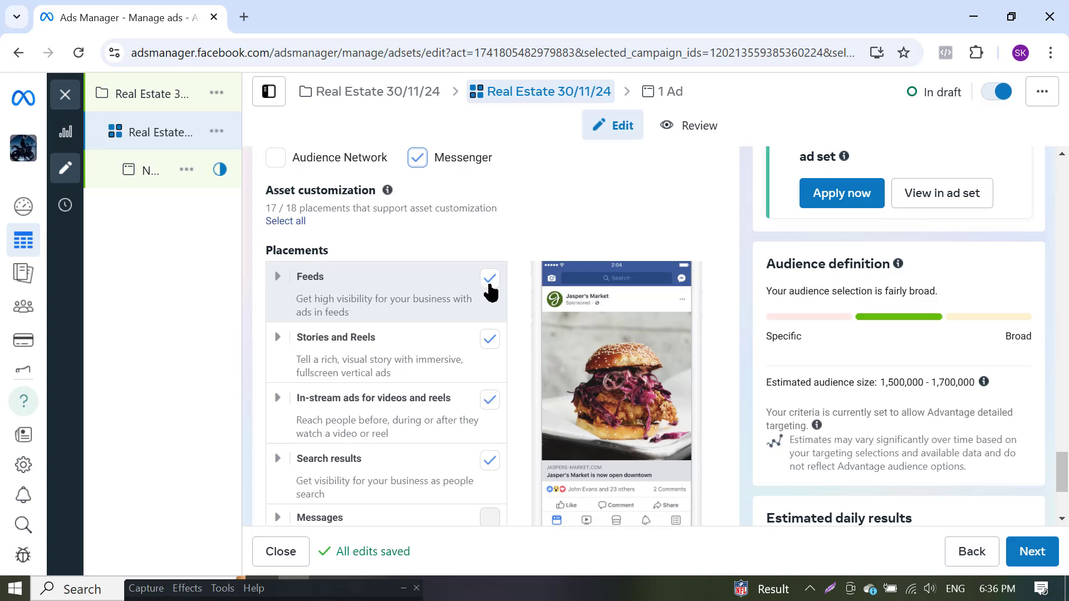
{"action": "left_click", "coordinate": [490, 283]}
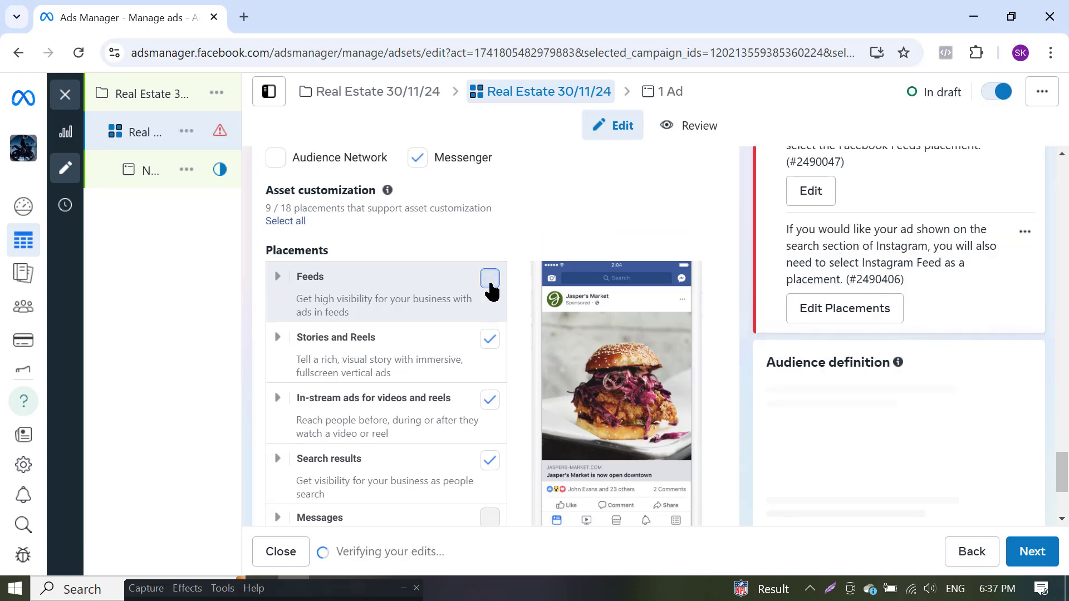
{"action": "left_click", "coordinate": [490, 281]}
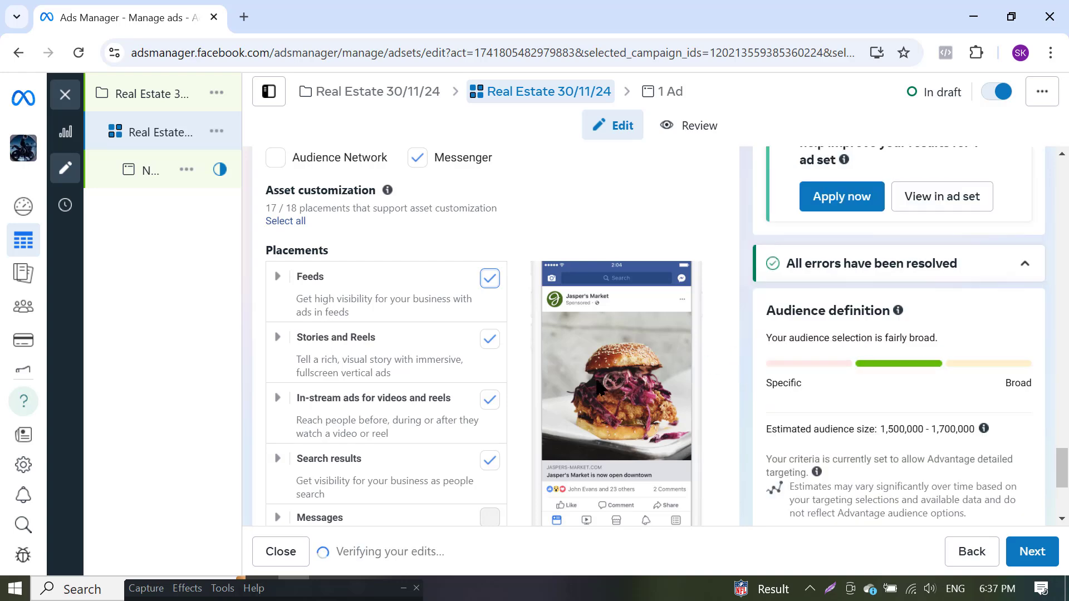
Review the remaining placement categories and expand the additional options for the manual placements
{"action": "scroll", "coordinate": [599, 387], "scroll_direction": "down", "scroll_amount": 3}
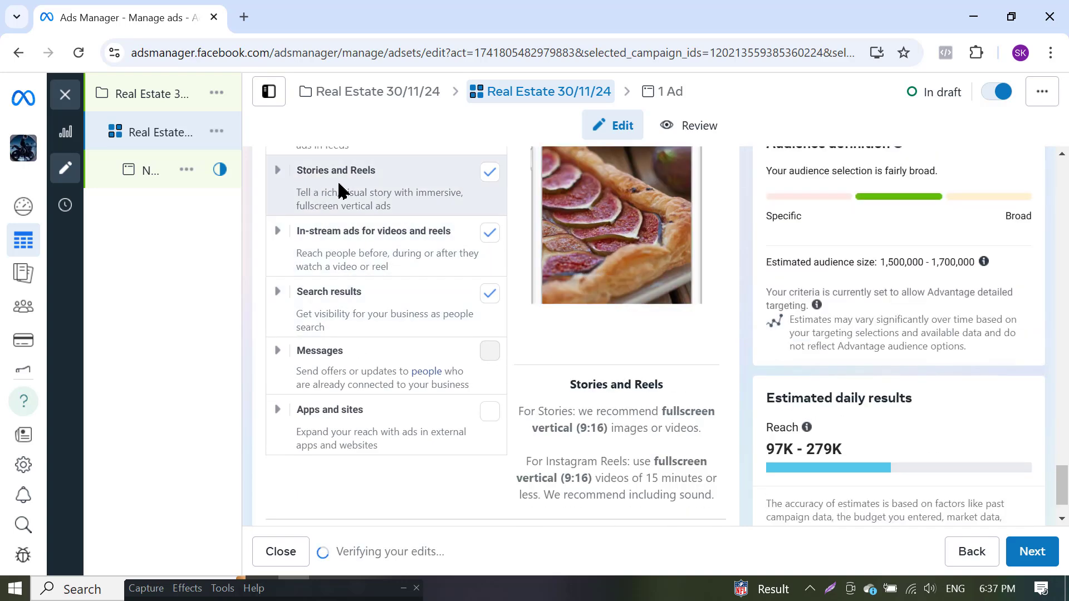
{"action": "scroll", "coordinate": [487, 195], "scroll_direction": "down", "scroll_amount": 2}
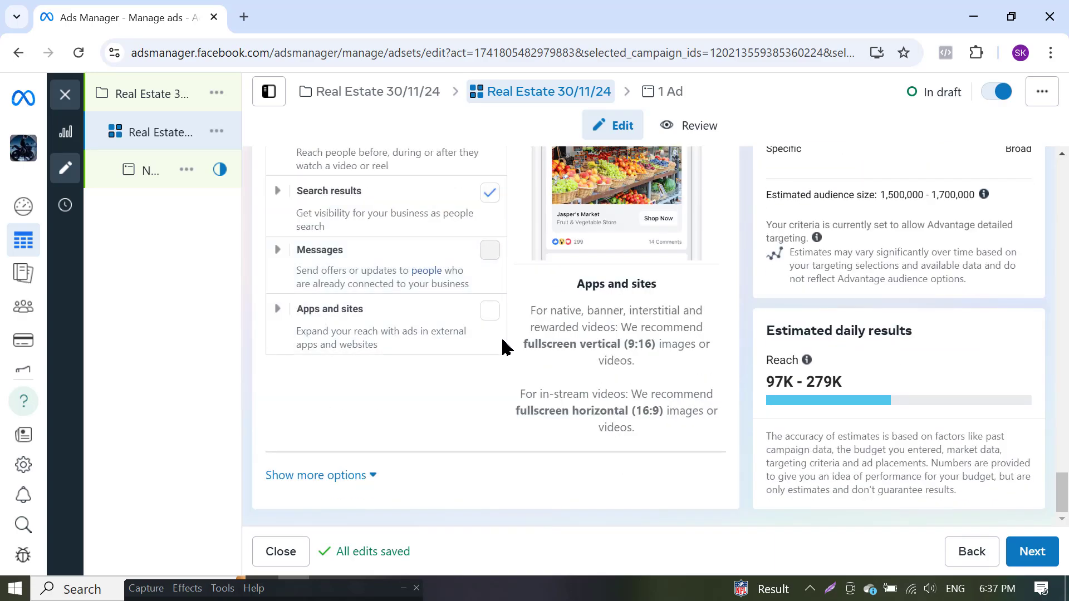
{"action": "scroll", "coordinate": [520, 399], "scroll_direction": "up", "scroll_amount": 7}
{"action": "scroll", "coordinate": [489, 400], "scroll_direction": "down", "scroll_amount": 4}
{"action": "scroll", "coordinate": [489, 400], "scroll_direction": "down", "scroll_amount": 4}
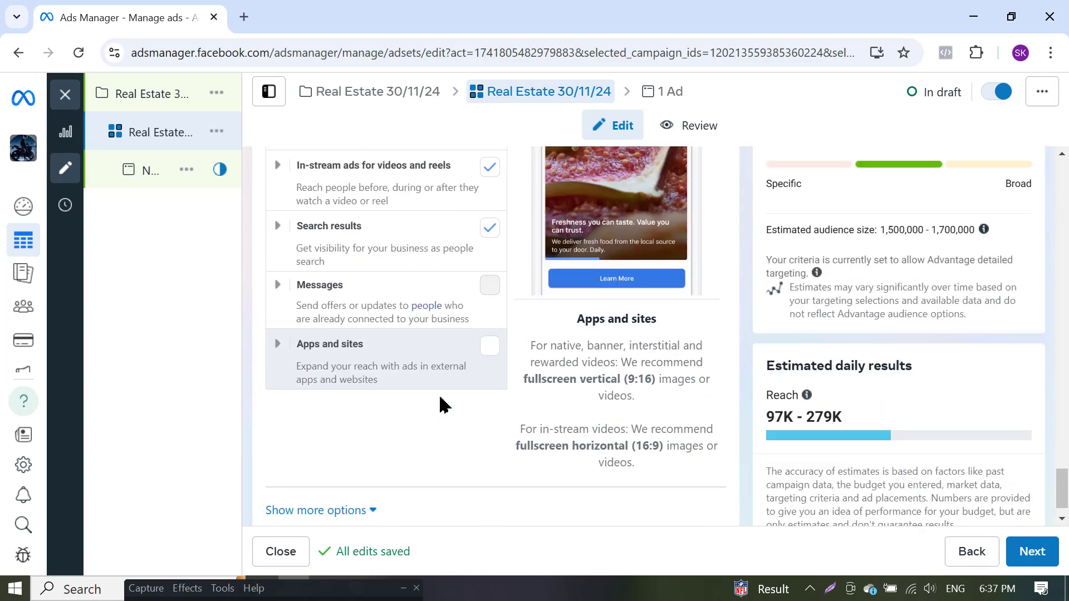
{"action": "left_click", "coordinate": [353, 475]}
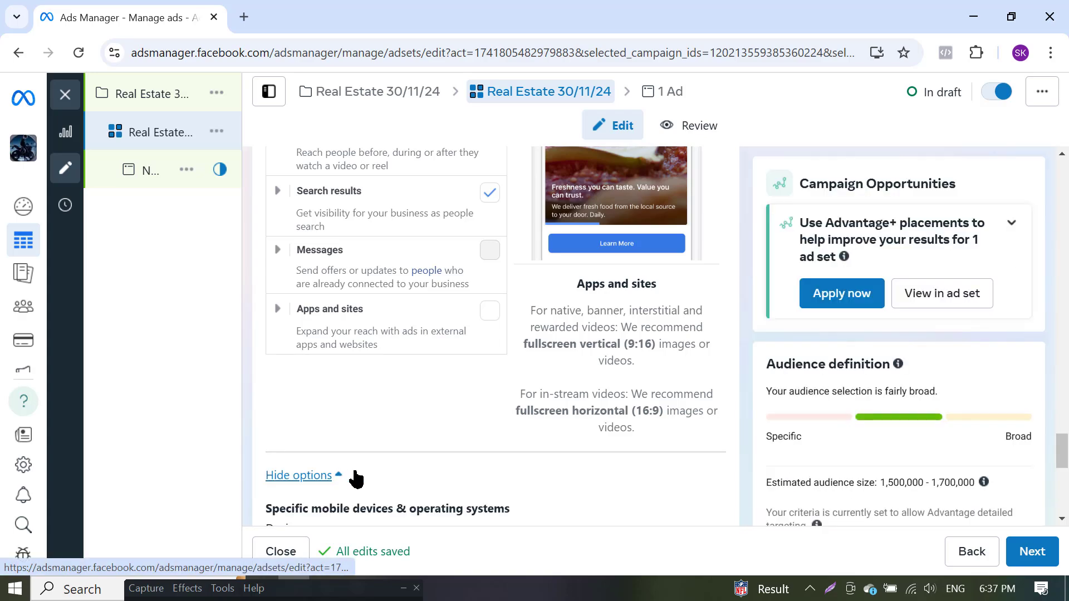
Review the ad set from its locations and exclusions through placements to the brand safety and suitability settings
{"action": "scroll", "coordinate": [442, 394], "scroll_direction": "down", "scroll_amount": 8}
{"action": "scroll", "coordinate": [449, 432], "scroll_direction": "up", "scroll_amount": 7}
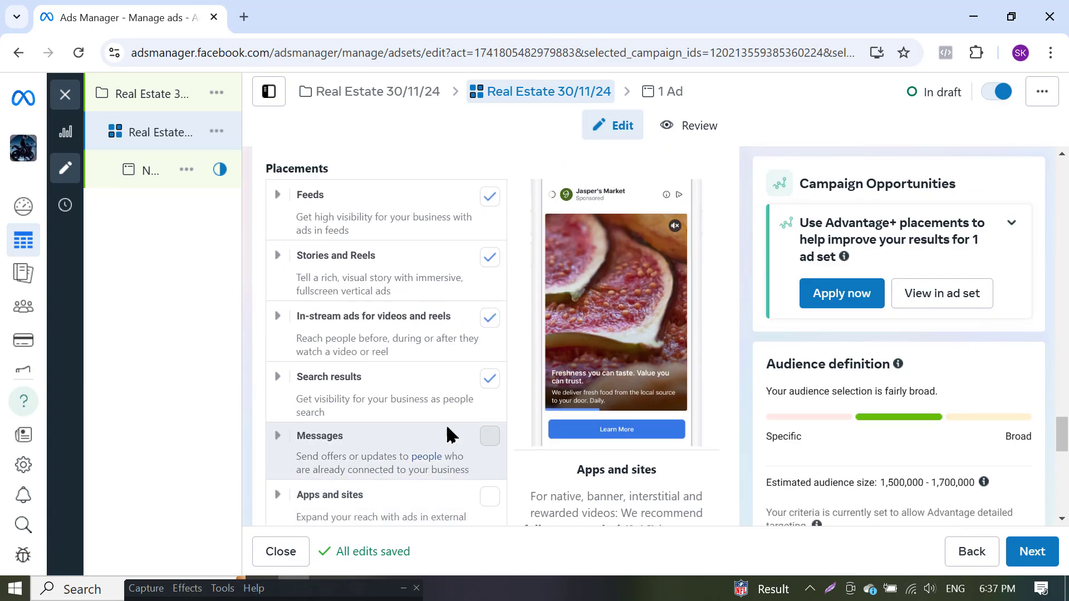
{"action": "scroll", "coordinate": [449, 432], "scroll_direction": "down", "scroll_amount": 7}
{"action": "scroll", "coordinate": [460, 433], "scroll_direction": "up", "scroll_amount": 15}
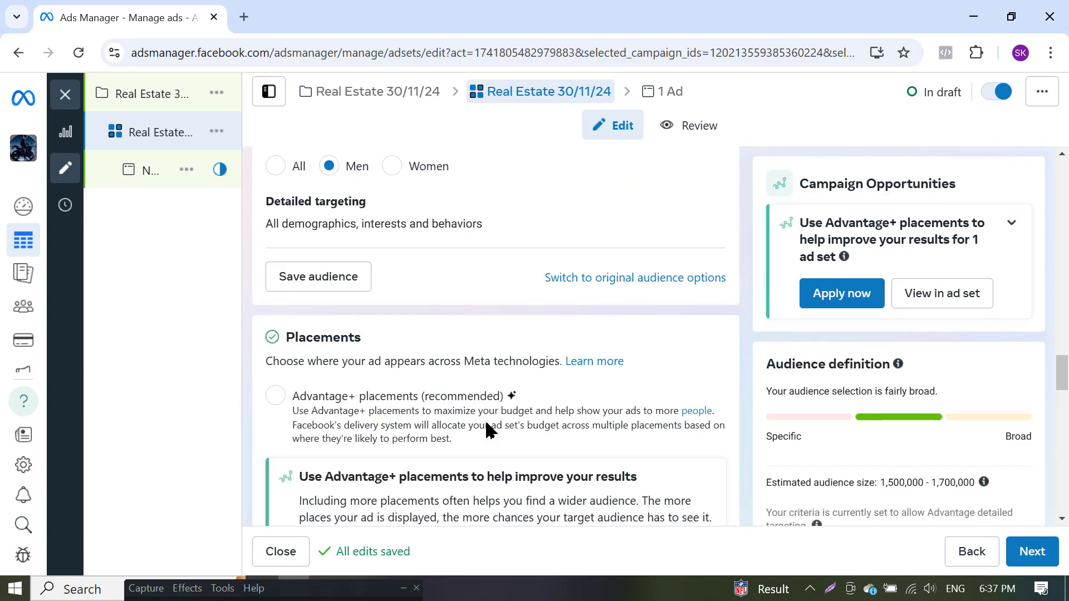
{"action": "scroll", "coordinate": [490, 440], "scroll_direction": "up", "scroll_amount": 5}
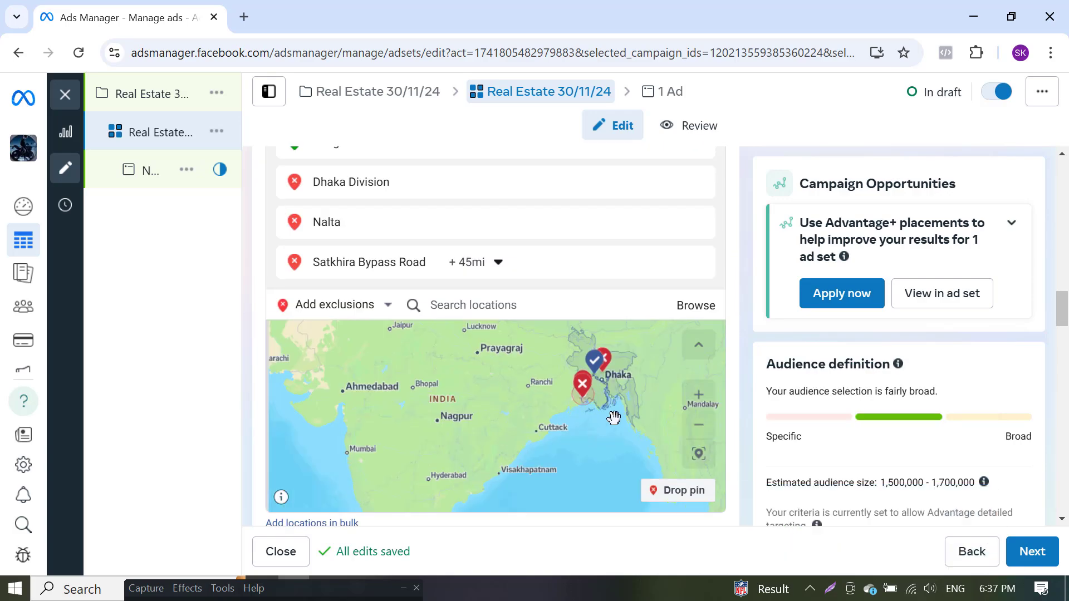
{"action": "scroll", "coordinate": [700, 446], "scroll_direction": "up", "scroll_amount": 2}
{"action": "scroll", "coordinate": [718, 440], "scroll_direction": "down", "scroll_amount": 10}
{"action": "scroll", "coordinate": [718, 440], "scroll_direction": "down", "scroll_amount": 15}
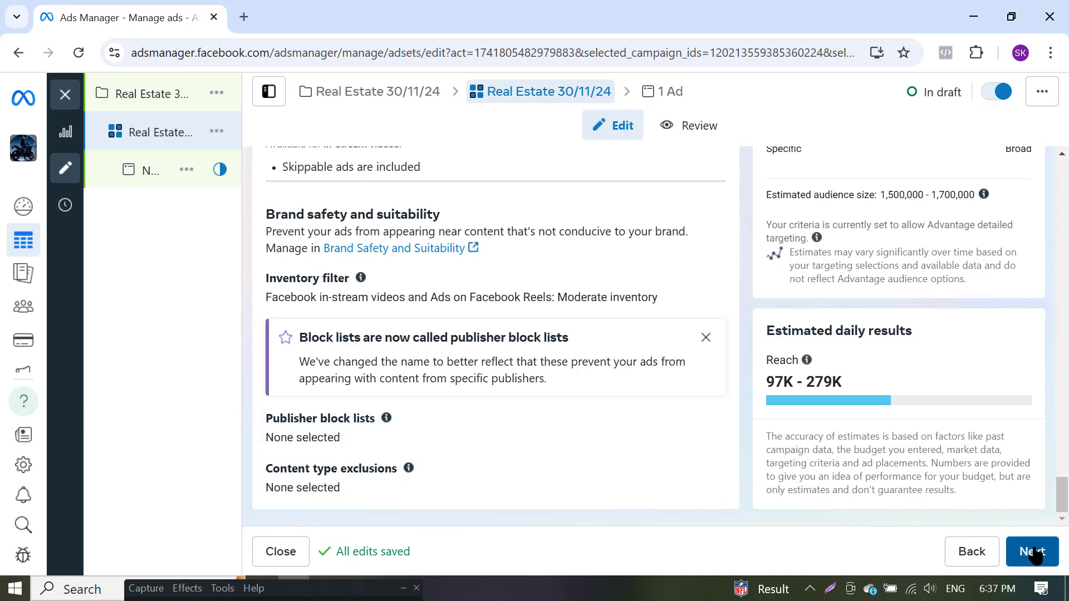
Proceed to the ad level and rename the ad as Real Estate 30/11/24
{"action": "left_click", "coordinate": [1034, 554]}
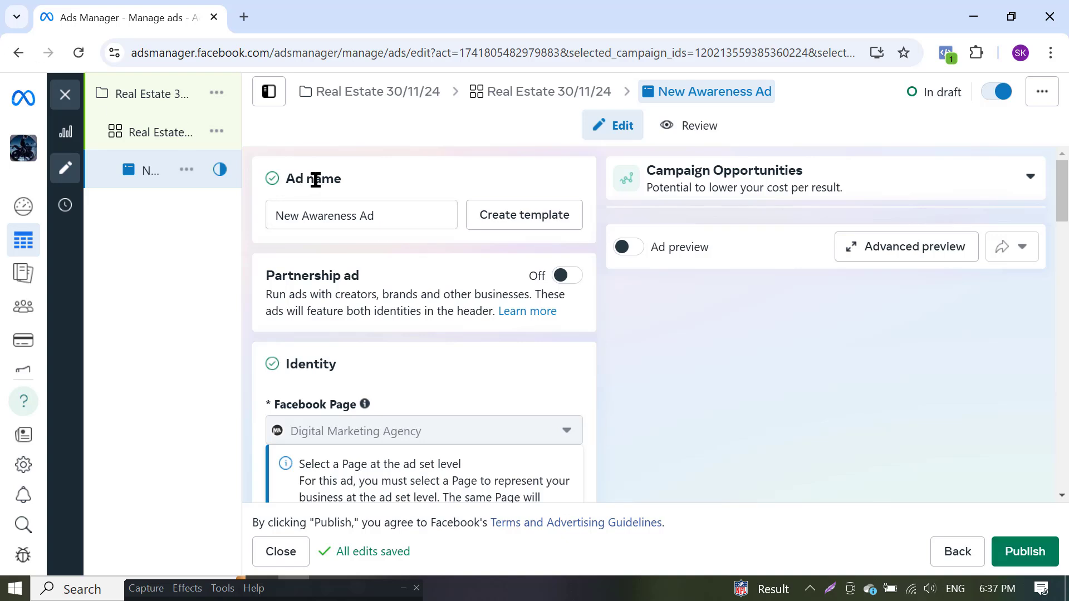
{"action": "triple_click", "coordinate": [387, 212]}
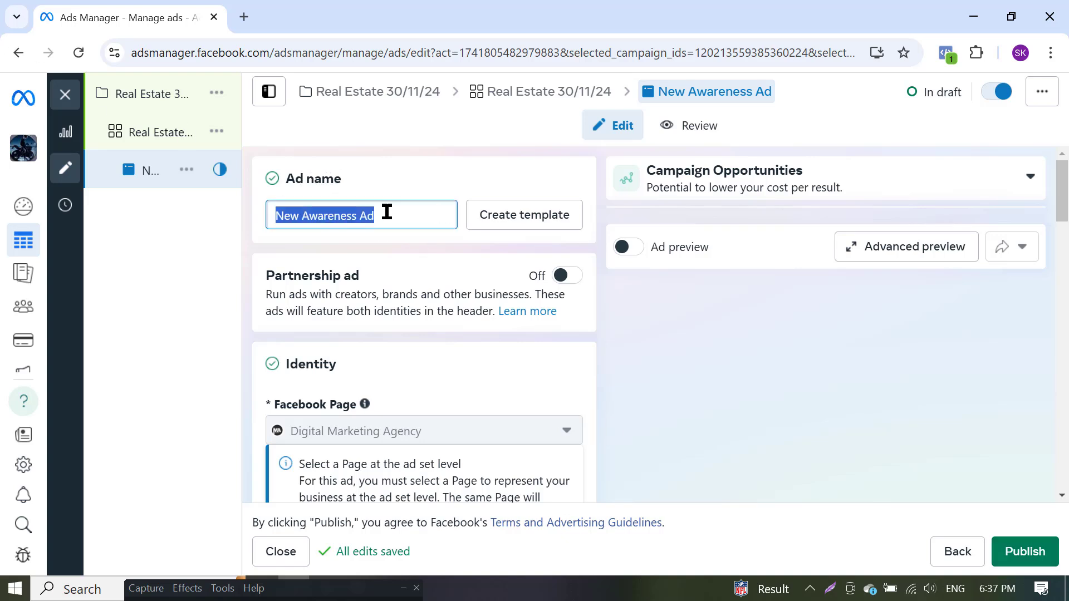
{"action": "type", "text": "Real Estate 30/11/24"}
{"action": "key", "text": "ctrl+f"}
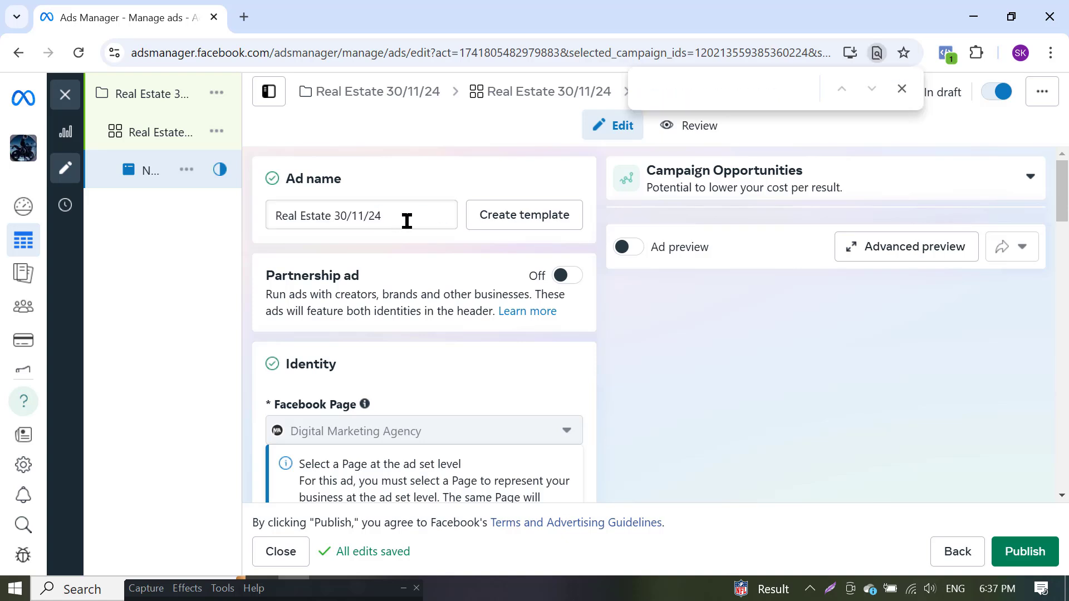
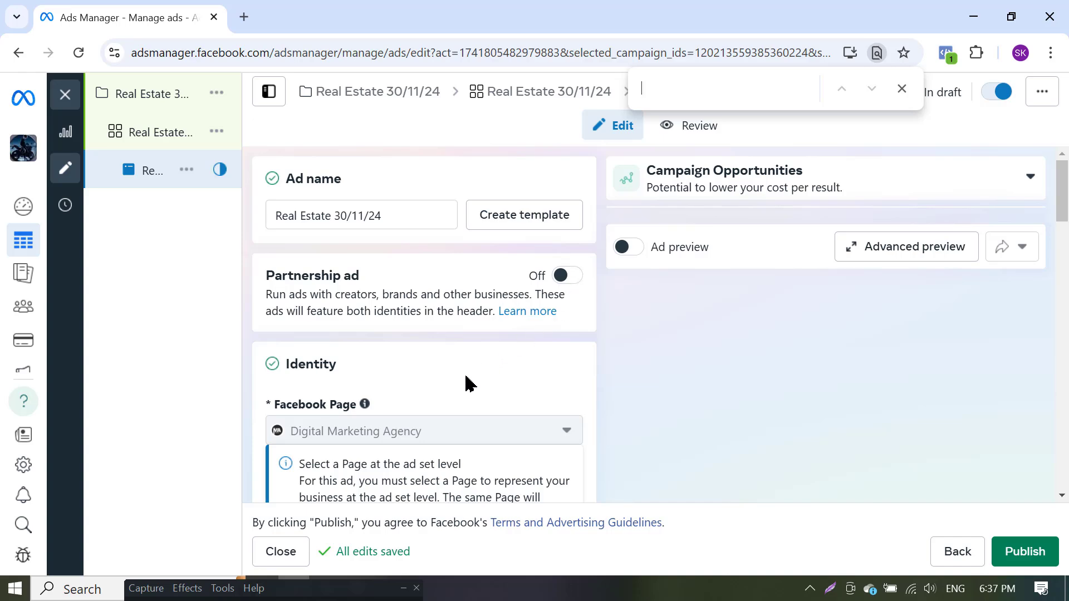
From the ad's Identity section, examine the Facebook Pages selectable at the ad set level and return to the ad without changing the Page
{"action": "scroll", "coordinate": [467, 385], "scroll_direction": "down", "scroll_amount": 3}
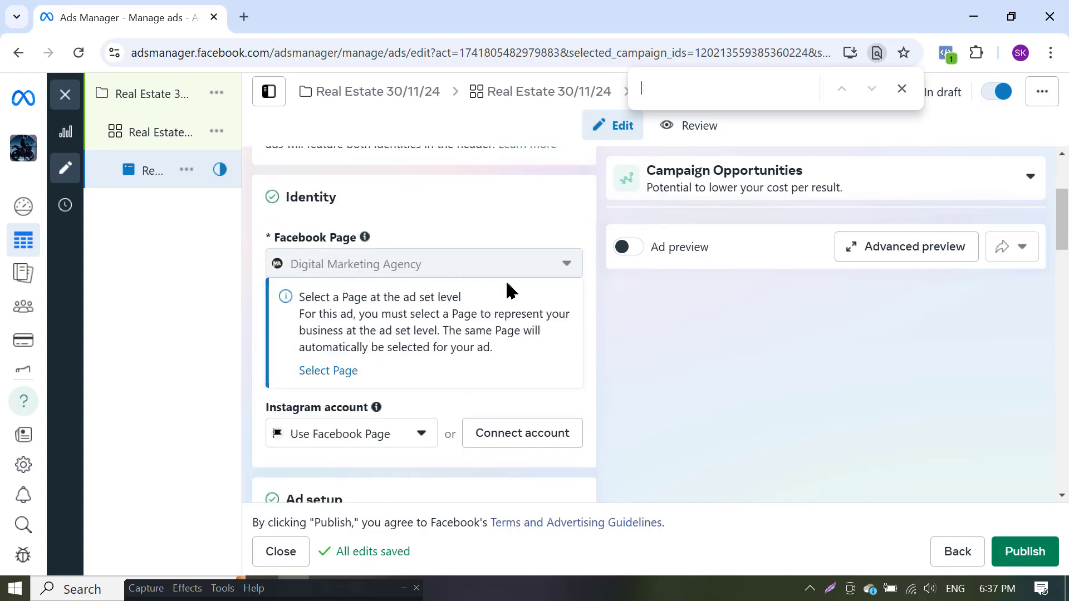
{"action": "left_click", "coordinate": [341, 371]}
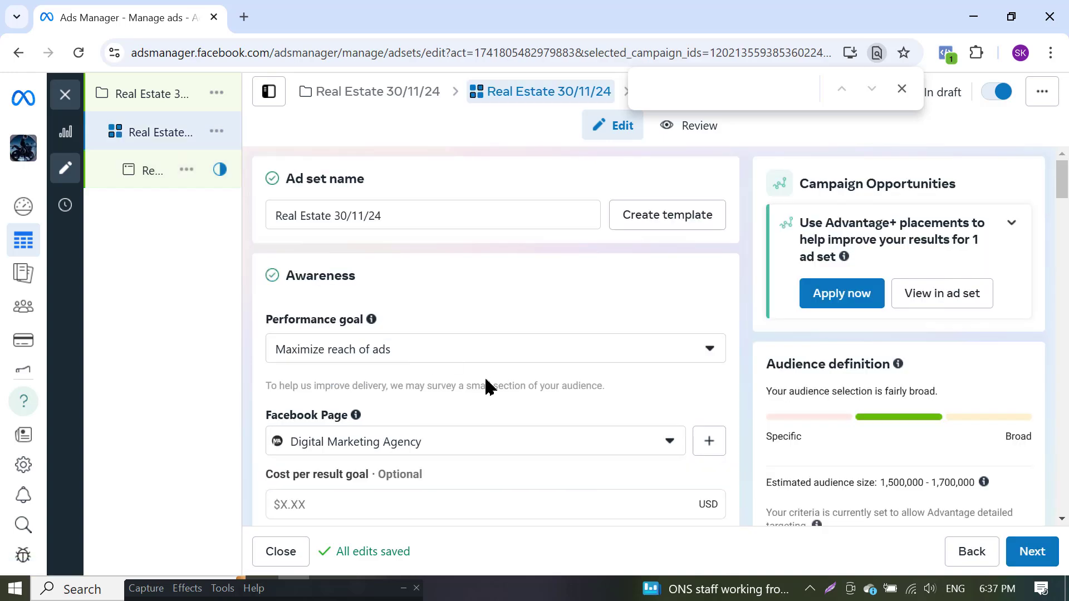
{"action": "scroll", "coordinate": [406, 353], "scroll_direction": "down", "scroll_amount": 10}
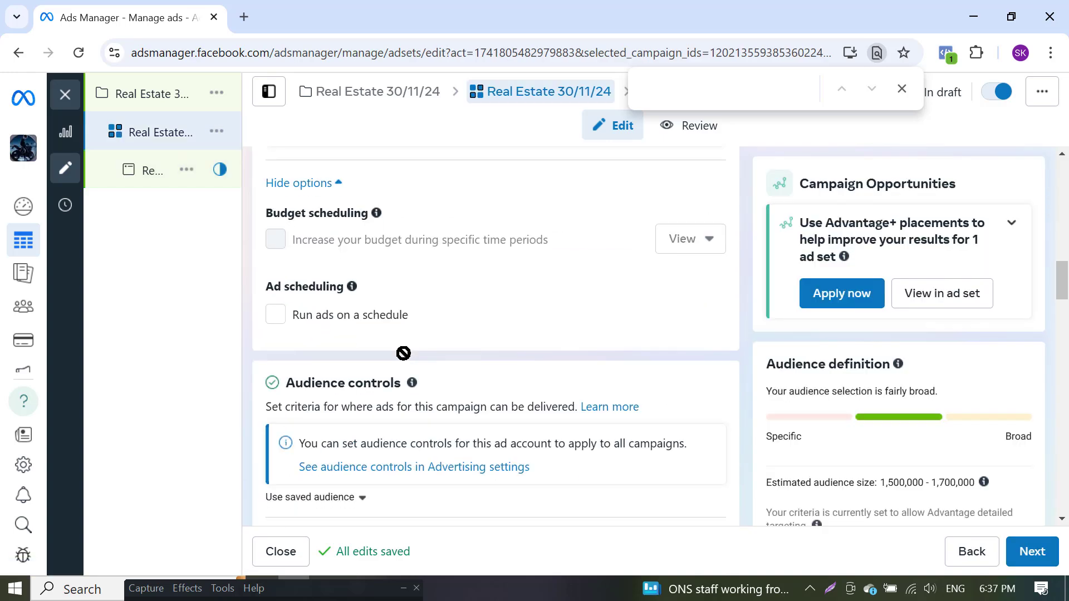
{"action": "left_click", "coordinate": [156, 173]}
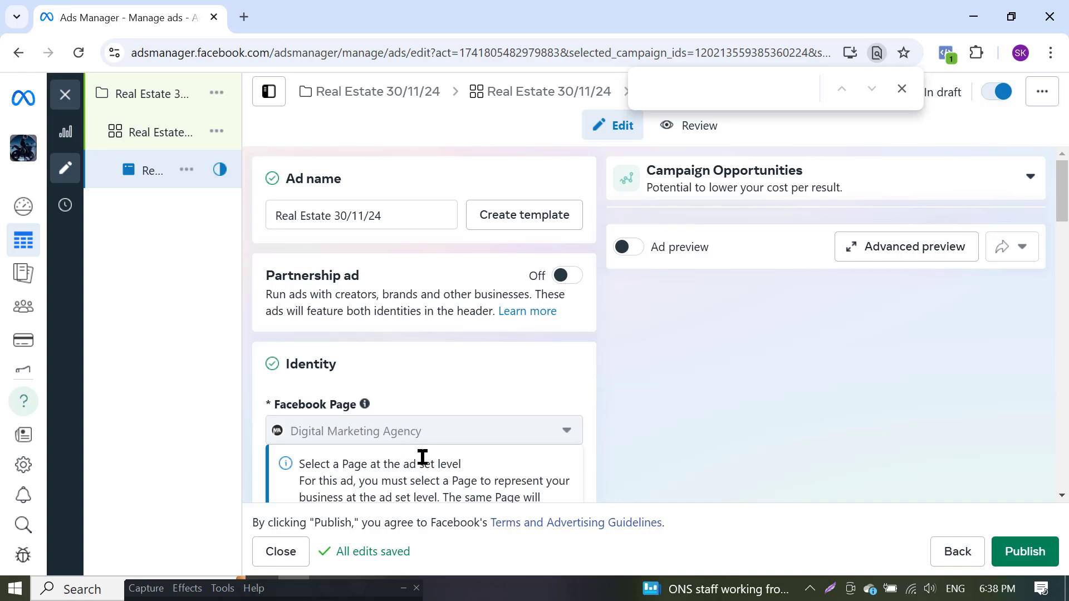
{"action": "scroll", "coordinate": [487, 423], "scroll_direction": "down", "scroll_amount": 5}
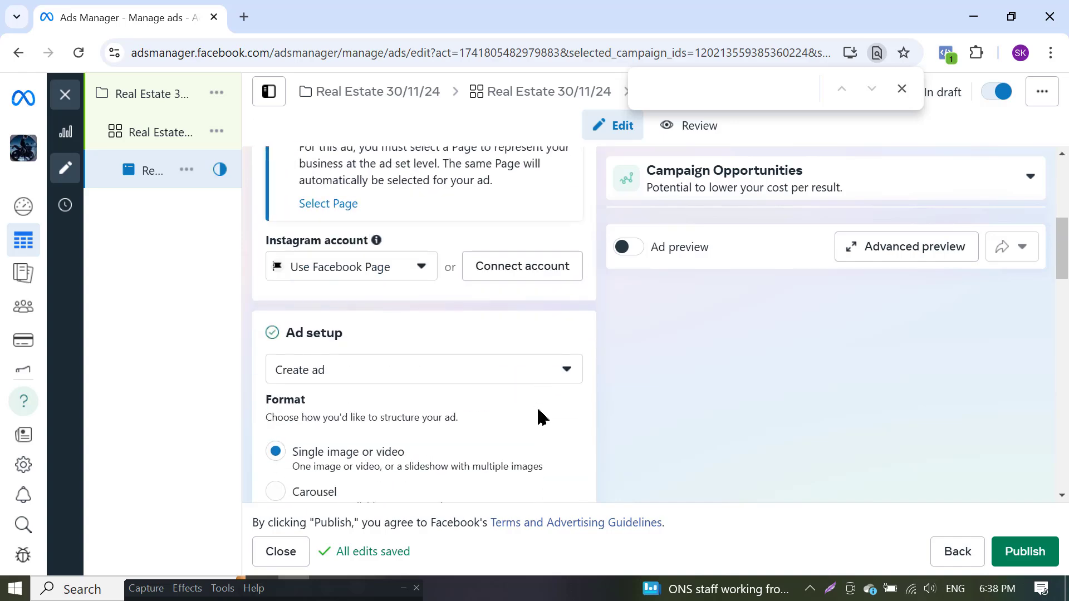
{"action": "scroll", "coordinate": [540, 418], "scroll_direction": "up", "scroll_amount": 3}
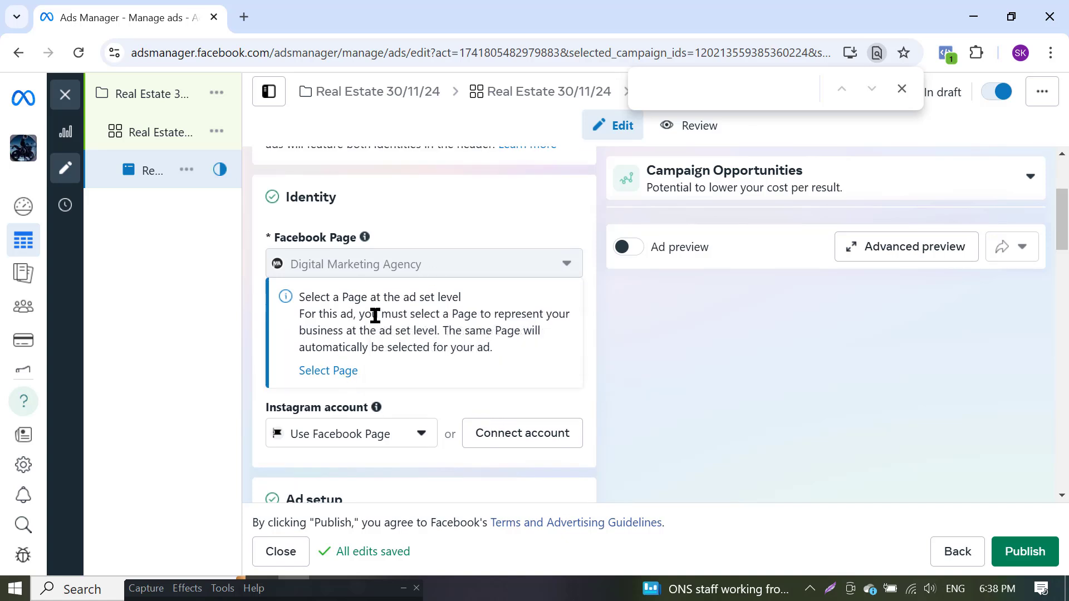
{"action": "left_click", "coordinate": [315, 373]}
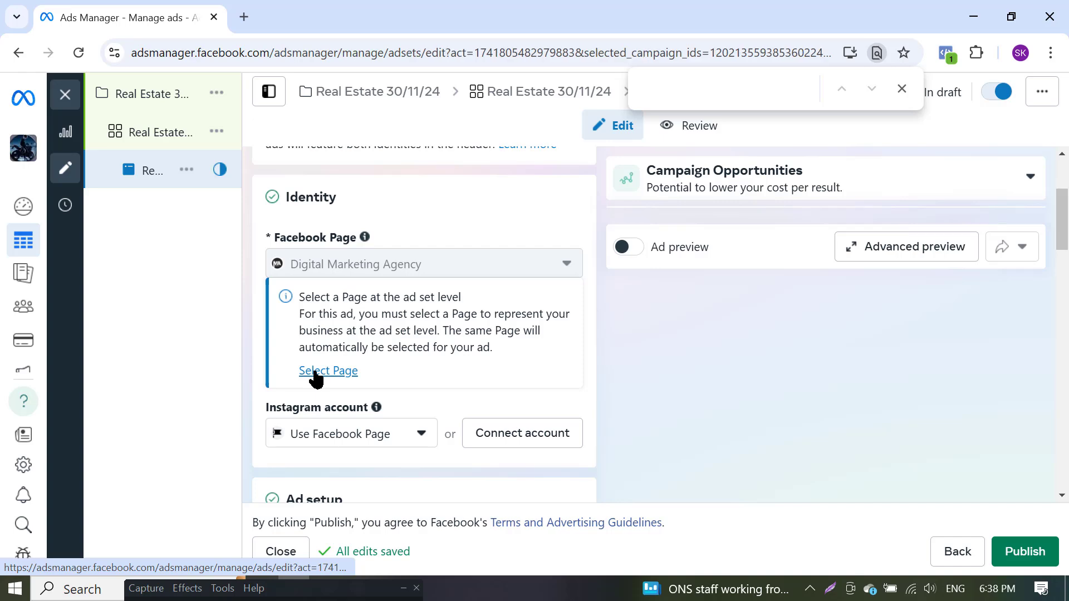
{"action": "scroll", "coordinate": [404, 359], "scroll_direction": "down", "scroll_amount": 3}
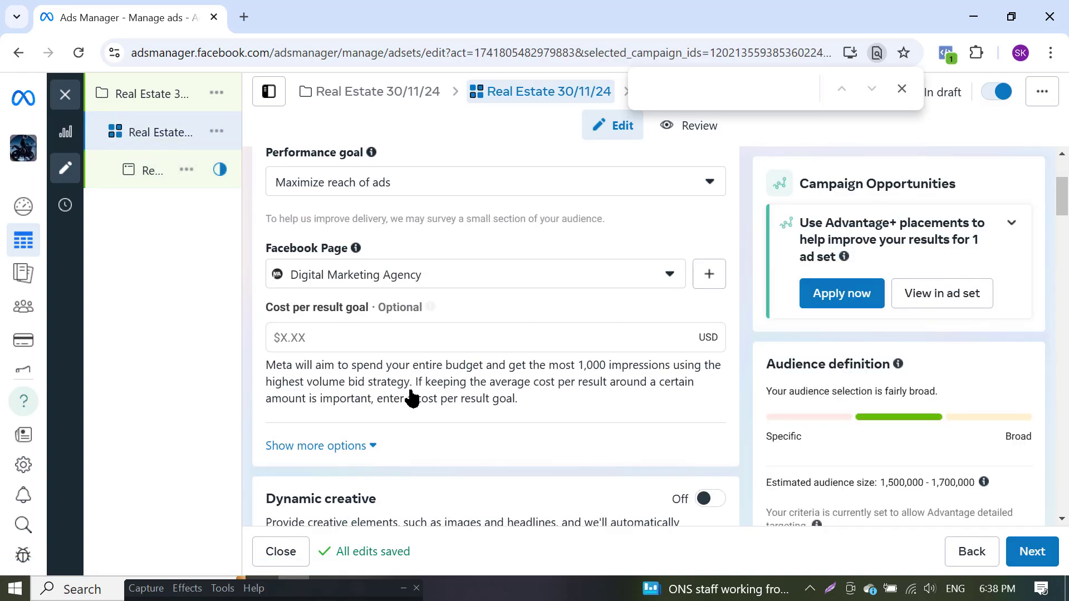
{"action": "left_click", "coordinate": [484, 275]}
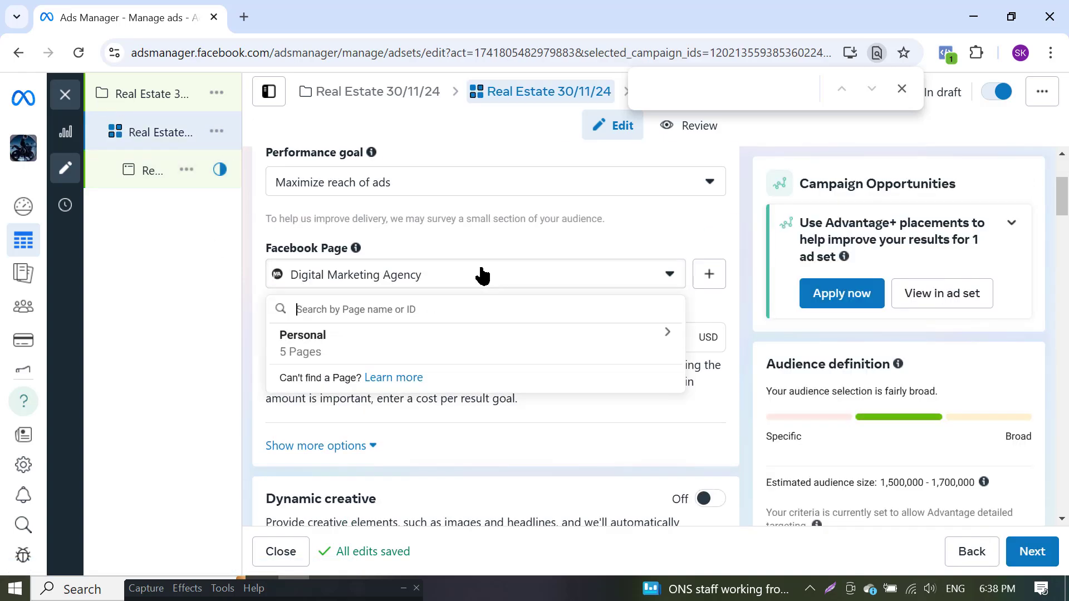
{"action": "left_click", "coordinate": [344, 347]}
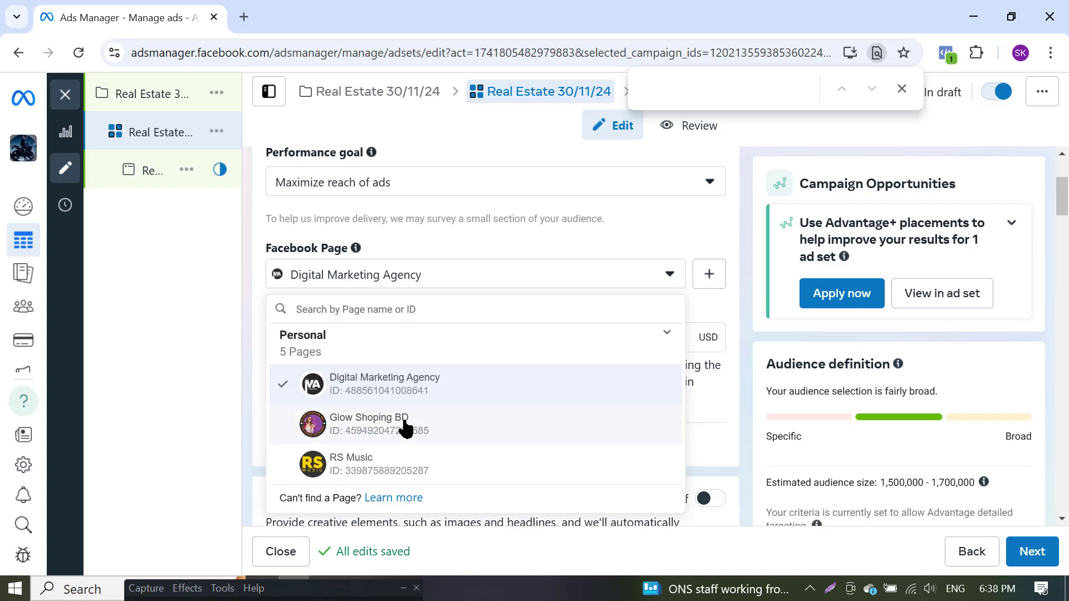
{"action": "left_click", "coordinate": [177, 170]}
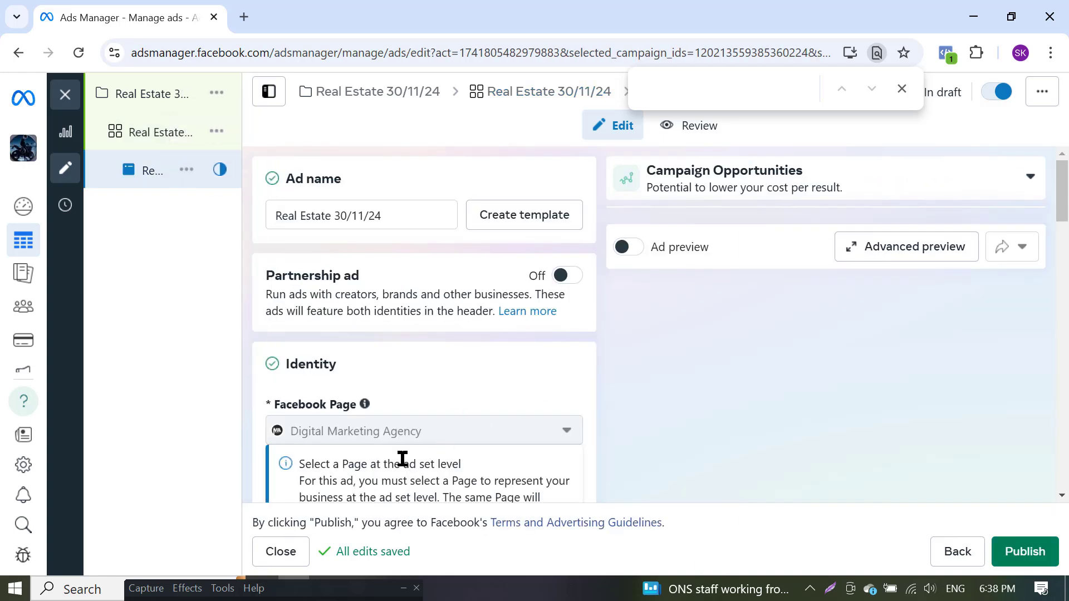
Check the ad's Instagram account options, and remove Instagram from the ad set's manual placement platforms
{"action": "scroll", "coordinate": [419, 432], "scroll_direction": "down", "scroll_amount": 3}
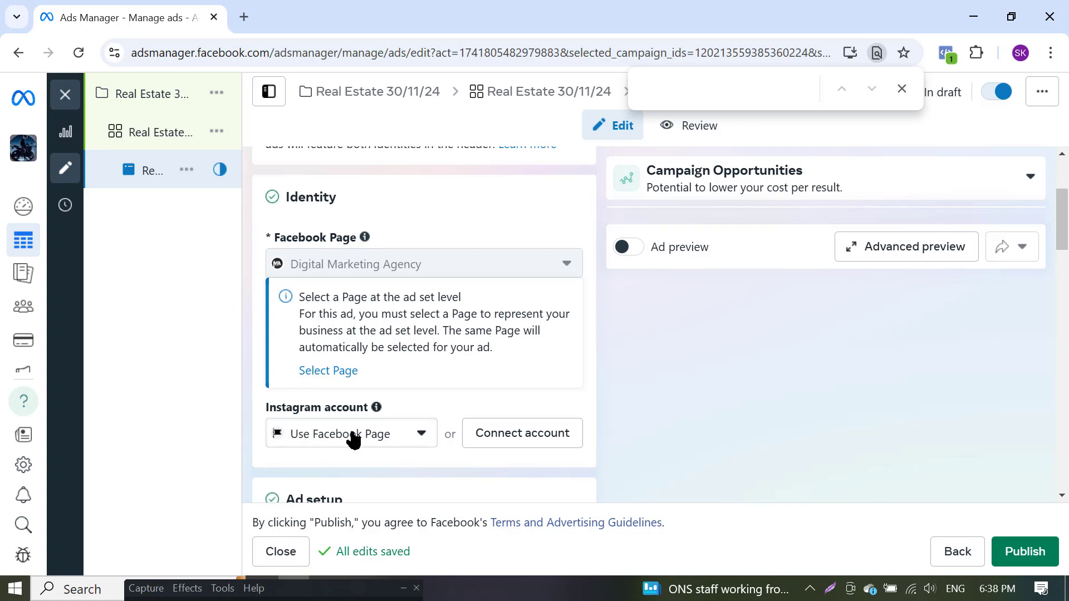
{"action": "left_click", "coordinate": [371, 439]}
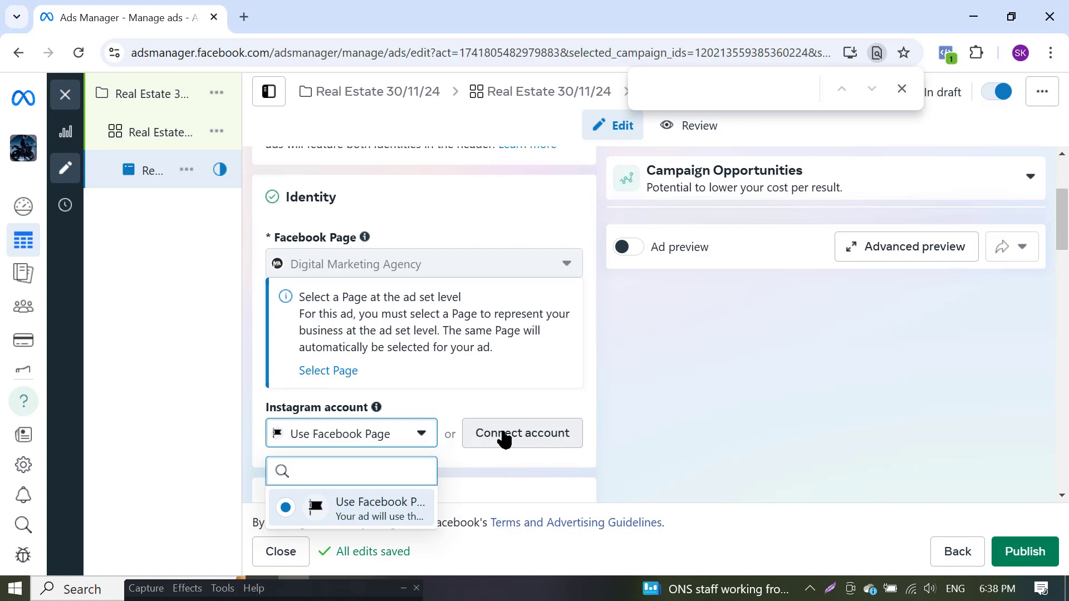
{"action": "left_click", "coordinate": [155, 134]}
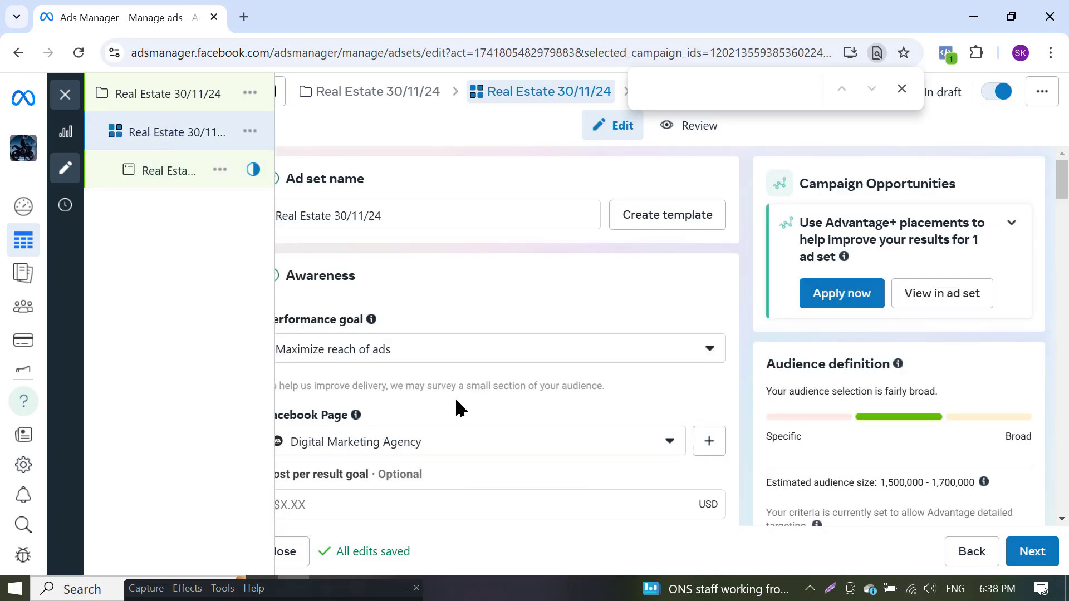
{"action": "scroll", "coordinate": [461, 409], "scroll_direction": "down", "scroll_amount": 10}
{"action": "scroll", "coordinate": [434, 445], "scroll_direction": "down", "scroll_amount": 15}
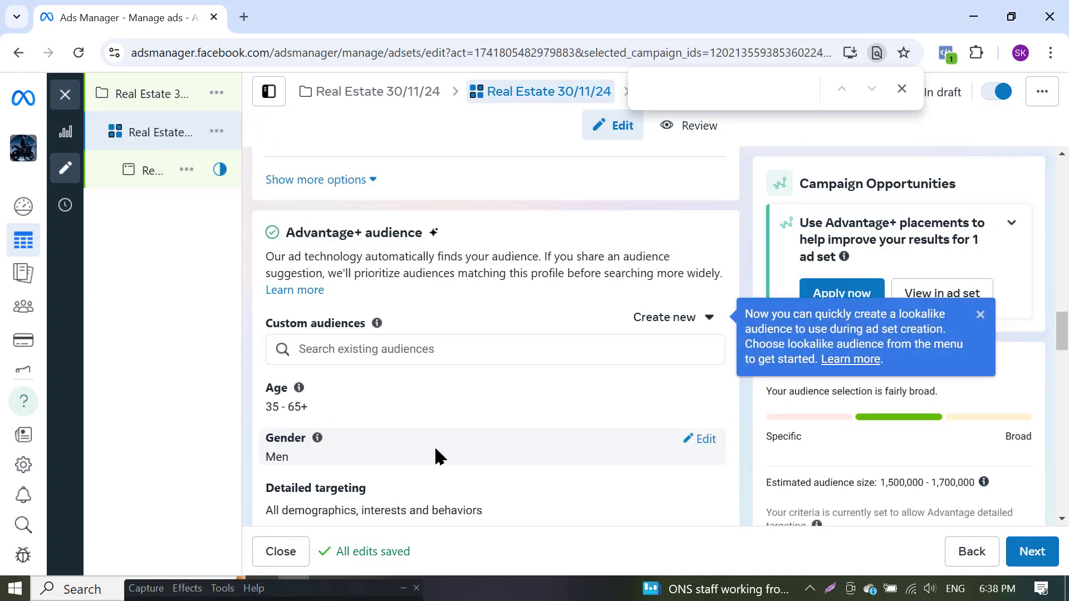
{"action": "scroll", "coordinate": [440, 464], "scroll_direction": "down", "scroll_amount": 5}
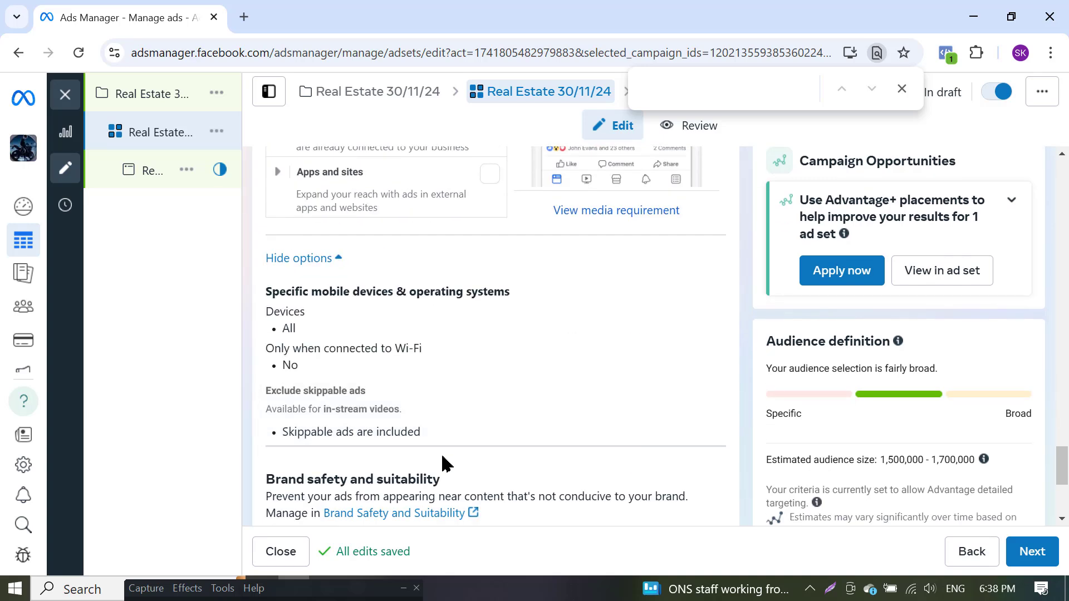
{"action": "scroll", "coordinate": [440, 463], "scroll_direction": "up", "scroll_amount": 10}
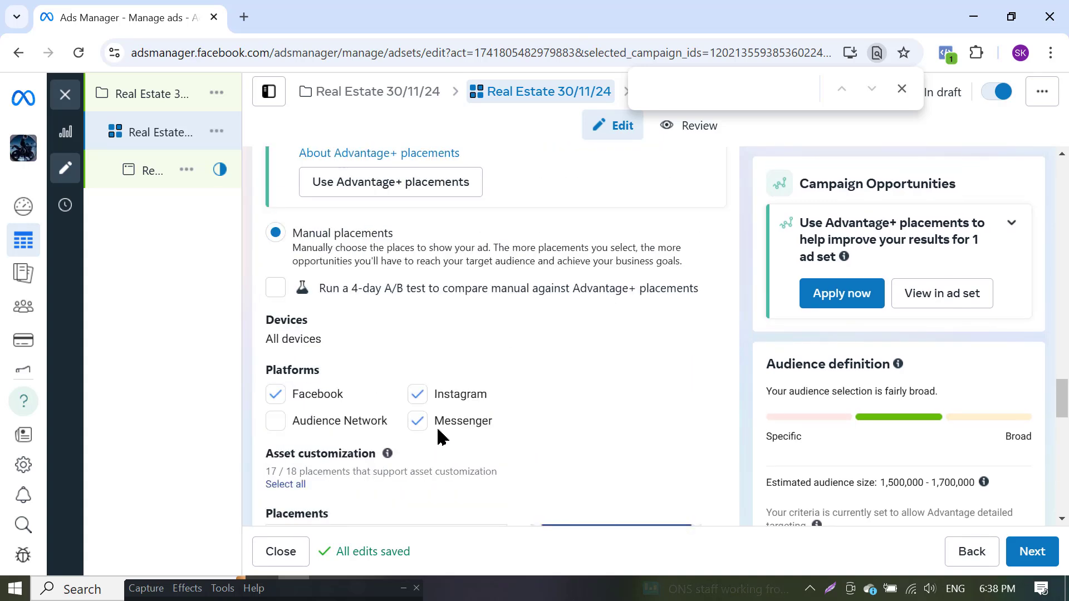
{"action": "left_click", "coordinate": [418, 396]}
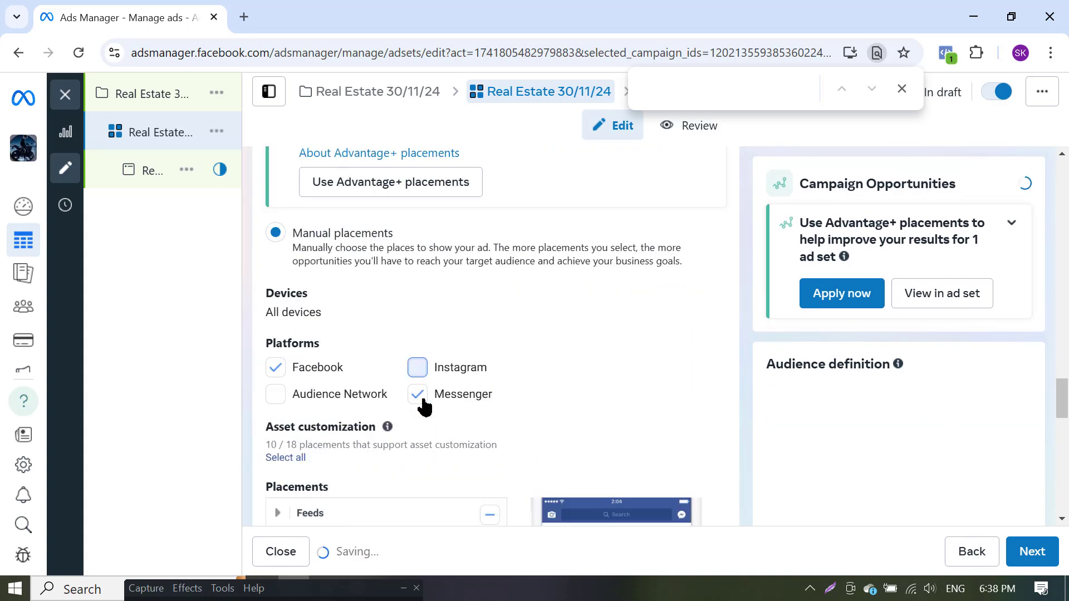
Return to the ad and review its identity, creative, languages and tracking sections and the choices for Ad setup
{"action": "left_click", "coordinate": [158, 172]}
{"action": "scroll", "coordinate": [484, 317], "scroll_direction": "down", "scroll_amount": 10}
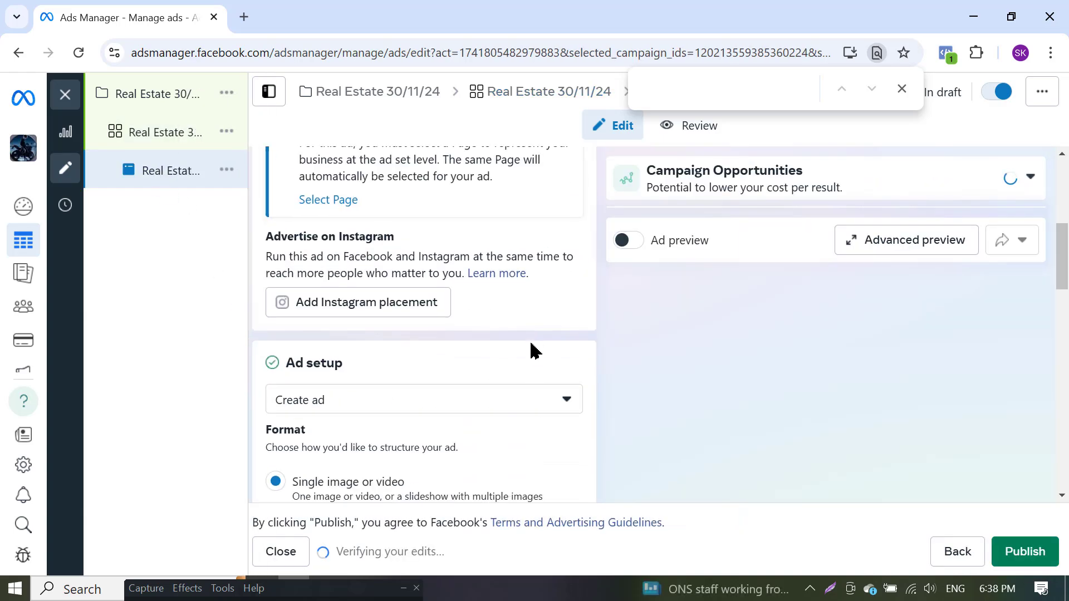
{"action": "scroll", "coordinate": [436, 359], "scroll_direction": "down", "scroll_amount": 10}
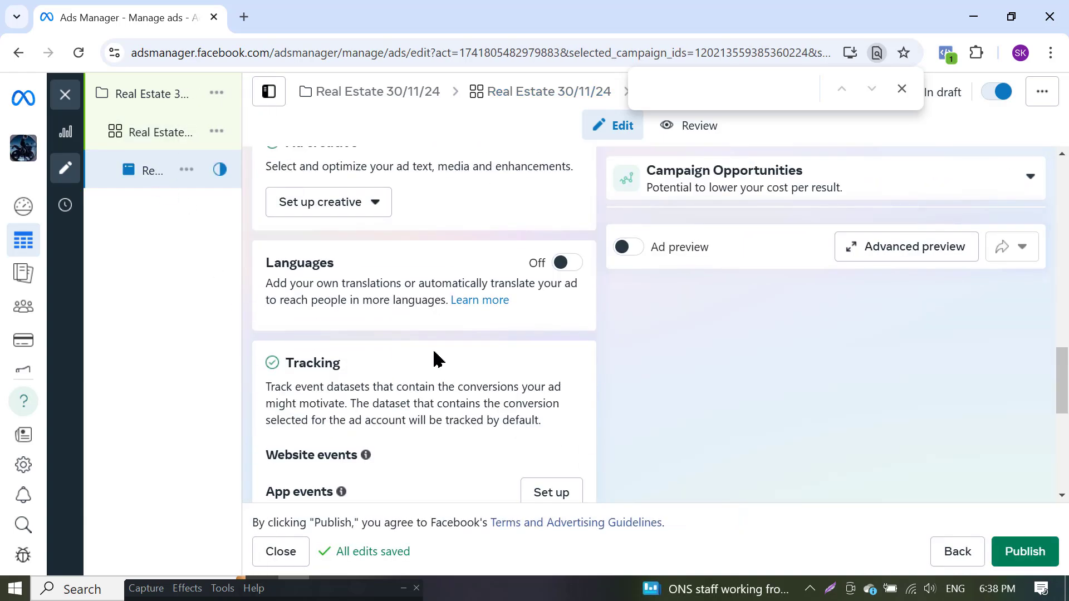
{"action": "scroll", "coordinate": [438, 362], "scroll_direction": "up", "scroll_amount": 15}
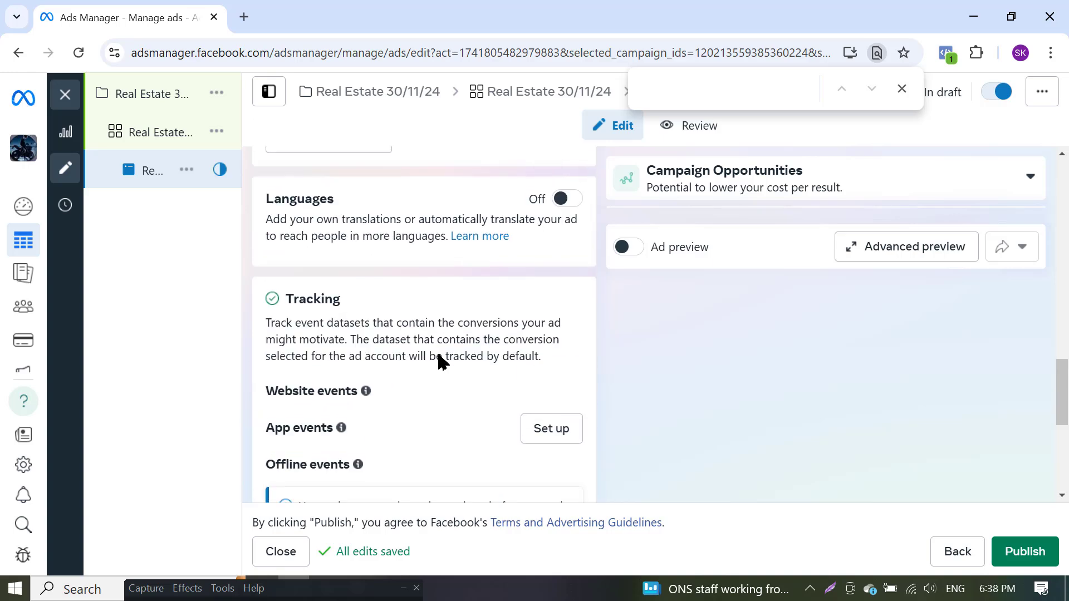
{"action": "scroll", "coordinate": [368, 363], "scroll_direction": "up", "scroll_amount": 3}
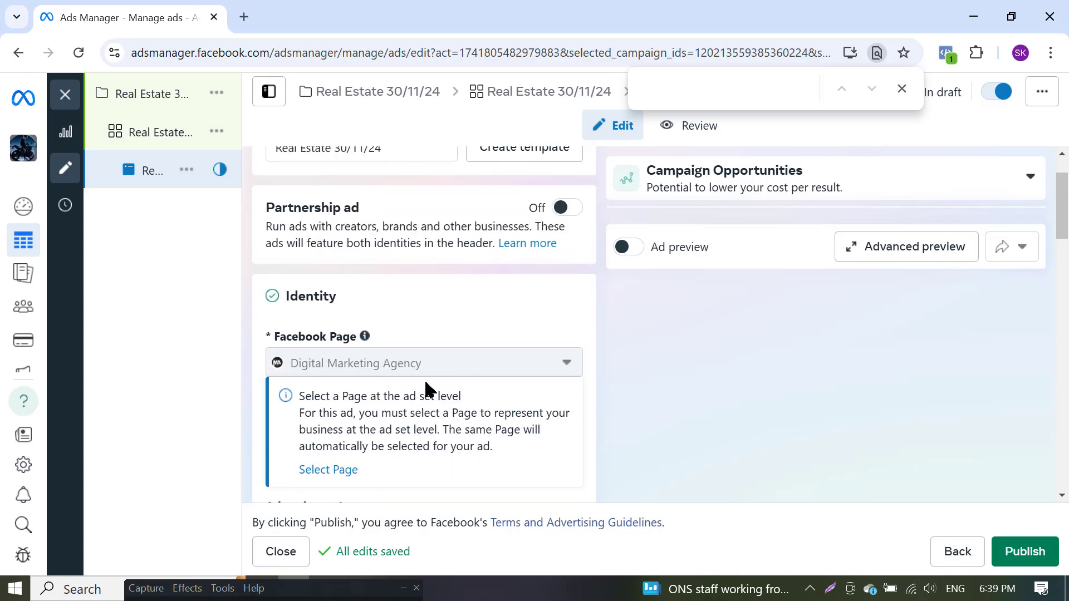
{"action": "scroll", "coordinate": [425, 390], "scroll_direction": "down", "scroll_amount": 3}
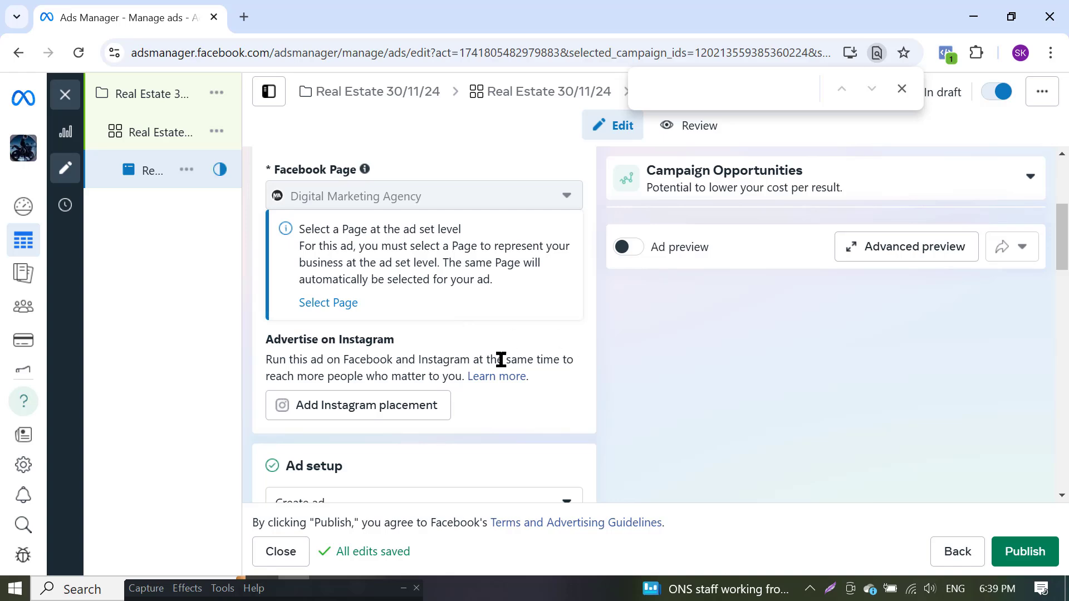
{"action": "scroll", "coordinate": [491, 412], "scroll_direction": "down", "scroll_amount": 3}
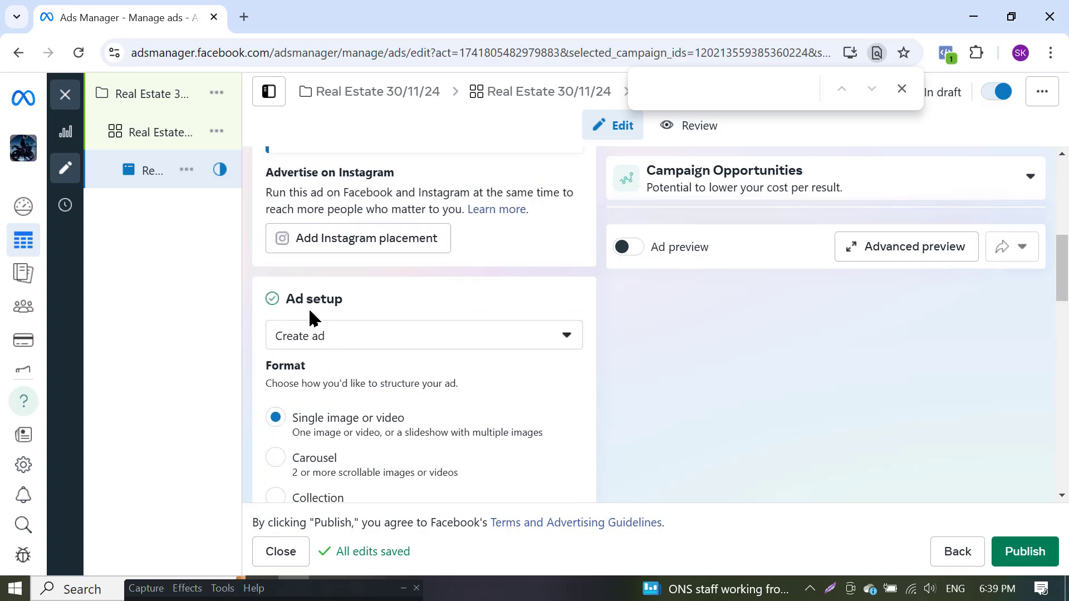
{"action": "left_click", "coordinate": [477, 343]}
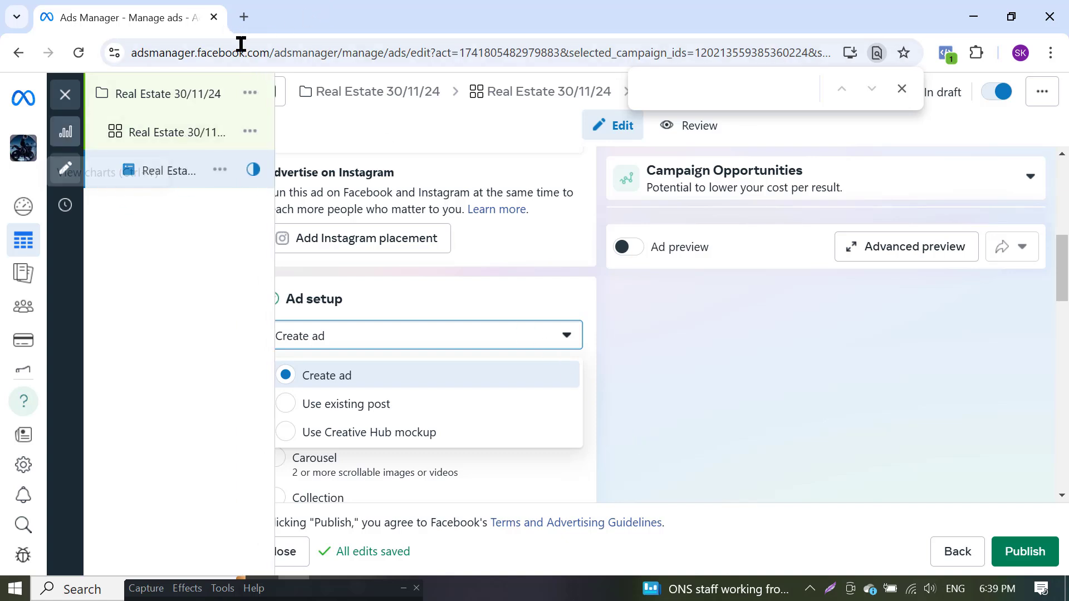
Open the Facebook home page in a new browser tab
{"action": "left_click", "coordinate": [244, 17]}
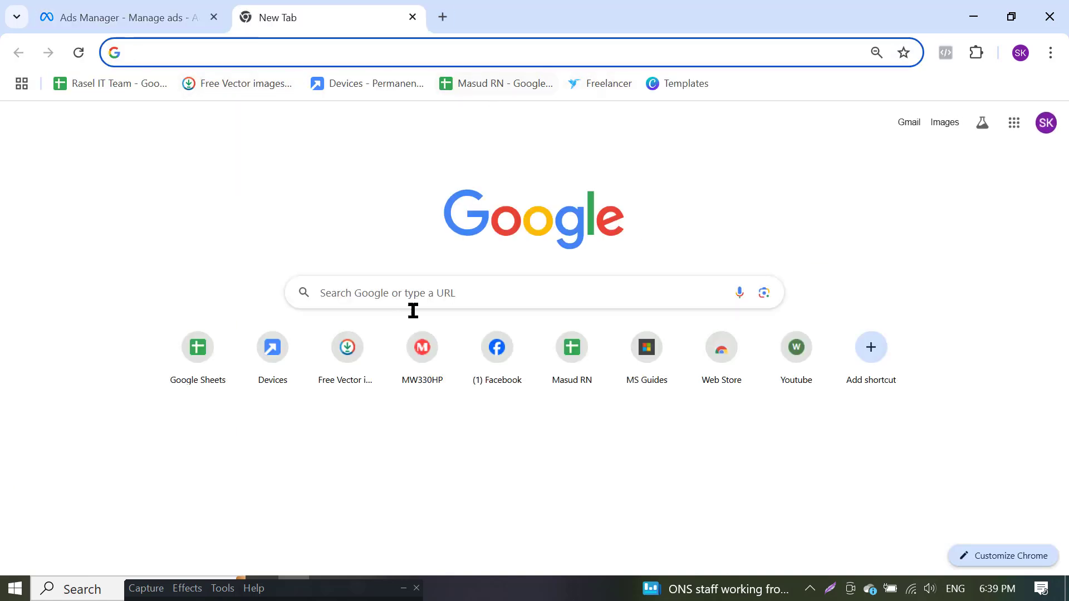
{"action": "left_click", "coordinate": [488, 381]}
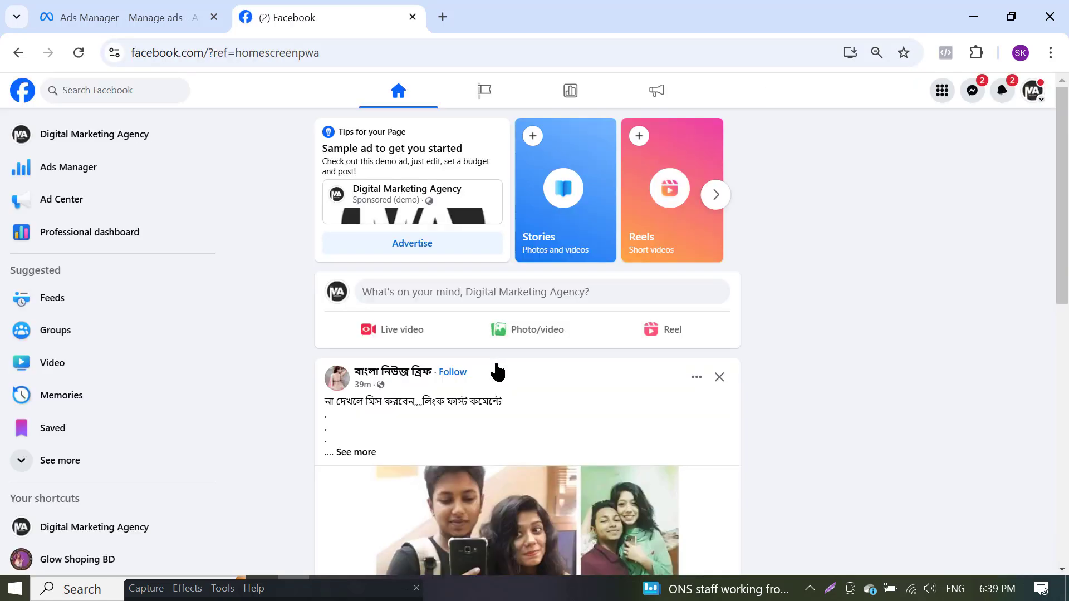
Open the Digital Marketing Agency Page from the Facebook home page
{"action": "left_click", "coordinate": [53, 136]}
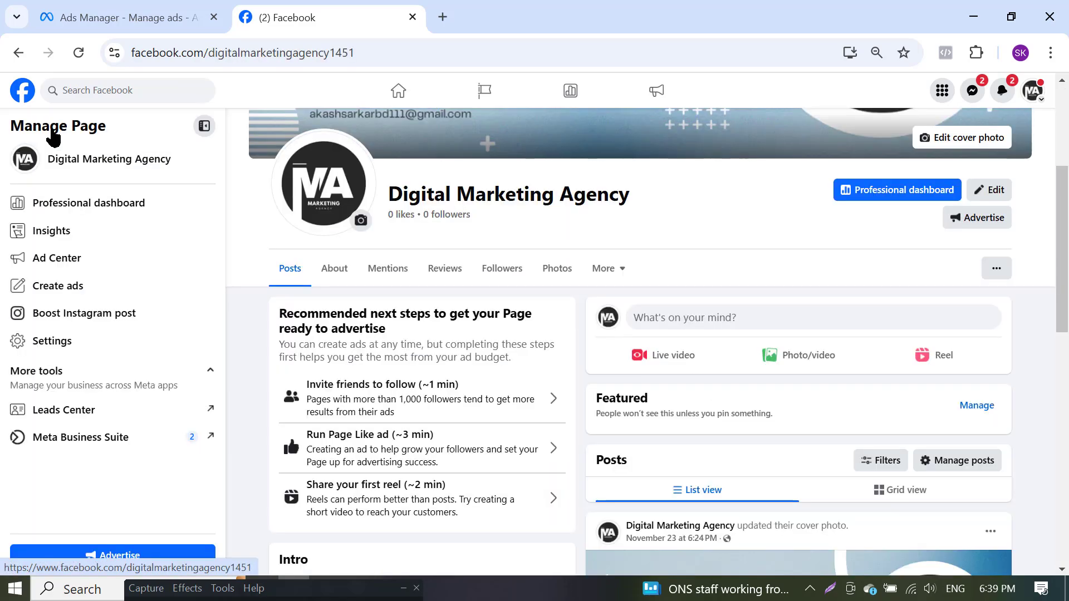
{"action": "scroll", "coordinate": [638, 377], "scroll_direction": "down", "scroll_amount": 5}
{"action": "scroll", "coordinate": [754, 393], "scroll_direction": "up", "scroll_amount": 5}
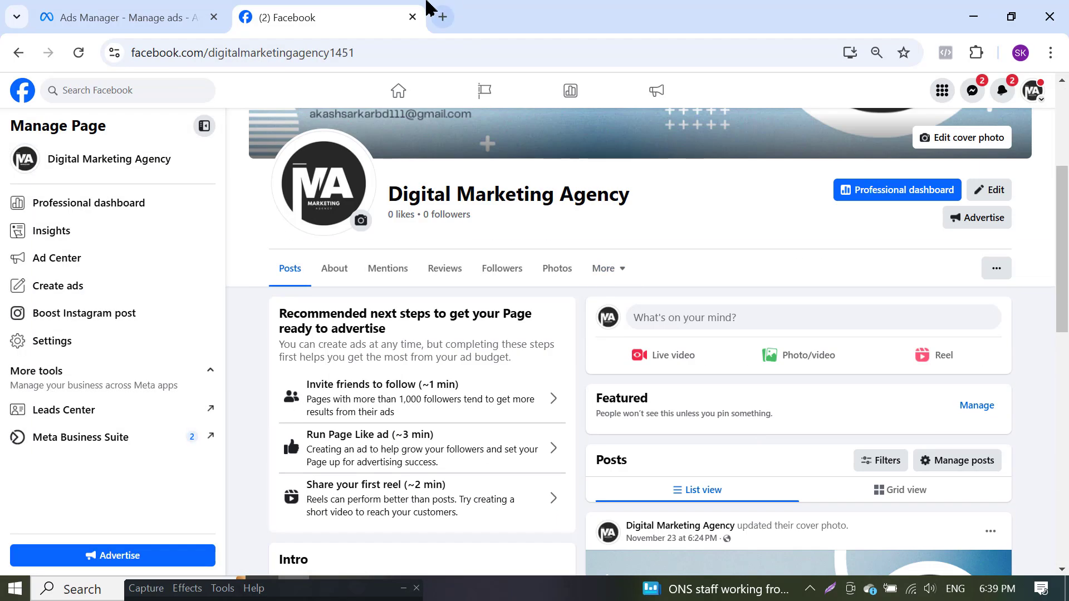
Minimize the browser, preview the desktop's photo-cute image file in Photos, and close the viewer
{"action": "left_click", "coordinate": [444, 18]}
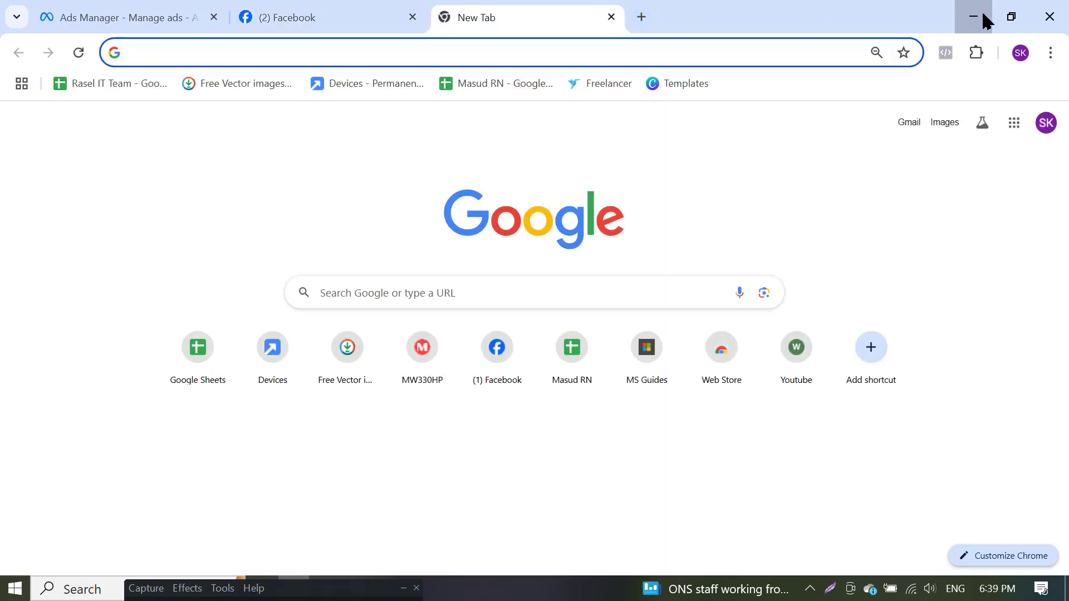
{"action": "left_click", "coordinate": [980, 18]}
{"action": "left_click", "coordinate": [981, 8]}
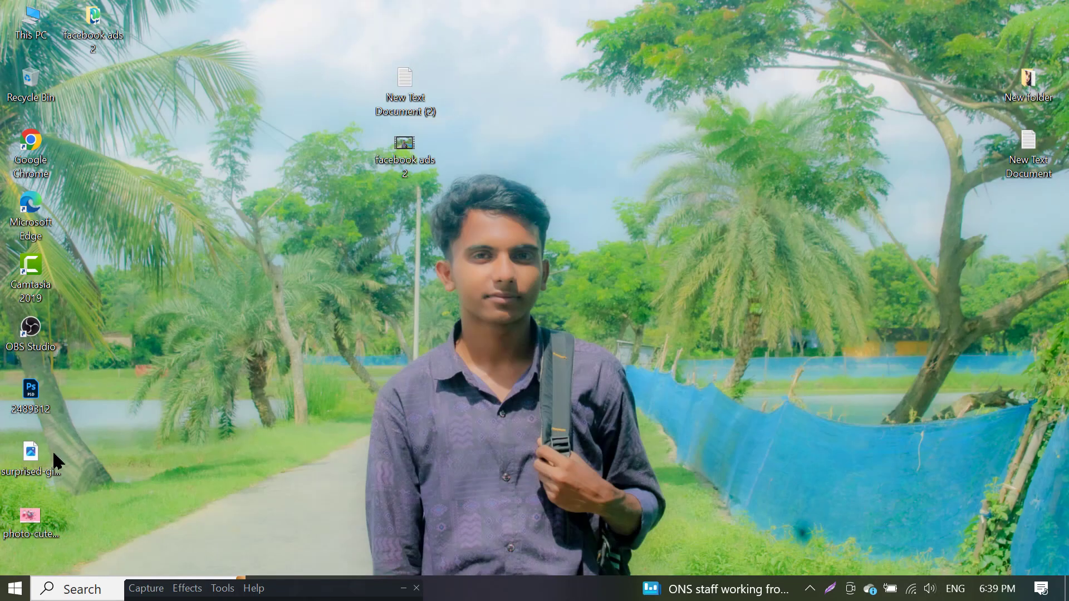
{"action": "double_click", "coordinate": [49, 518]}
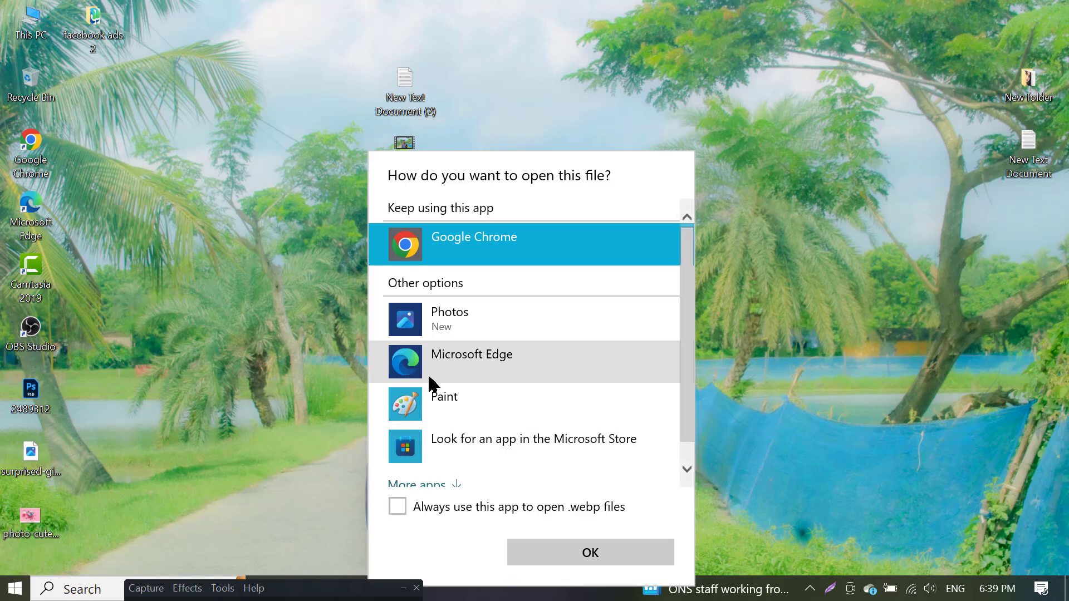
{"action": "left_click", "coordinate": [447, 334]}
{"action": "left_click", "coordinate": [607, 555]}
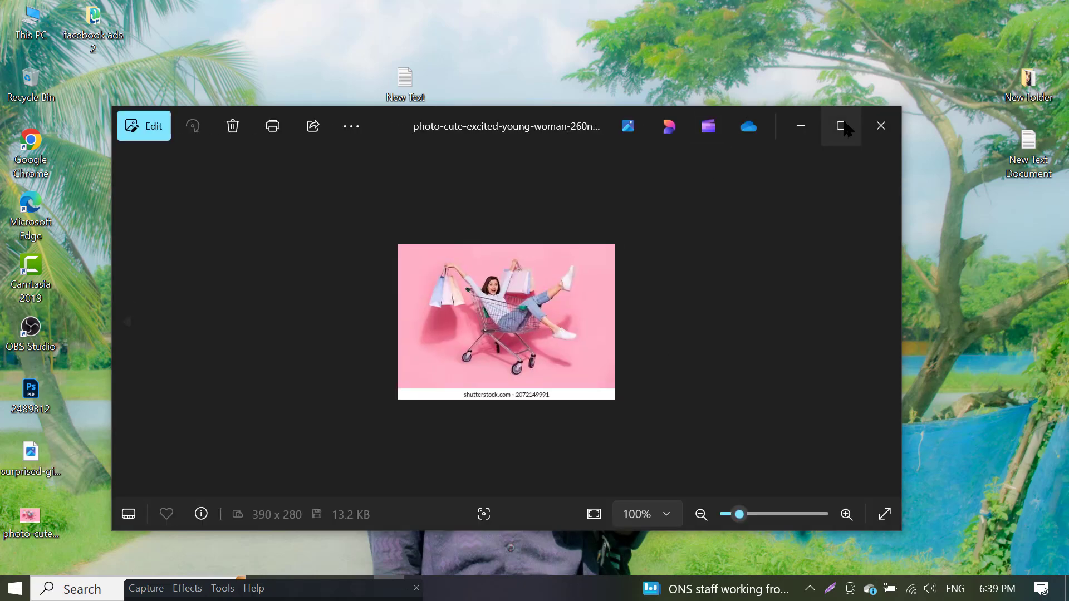
{"action": "left_click", "coordinate": [881, 126]}
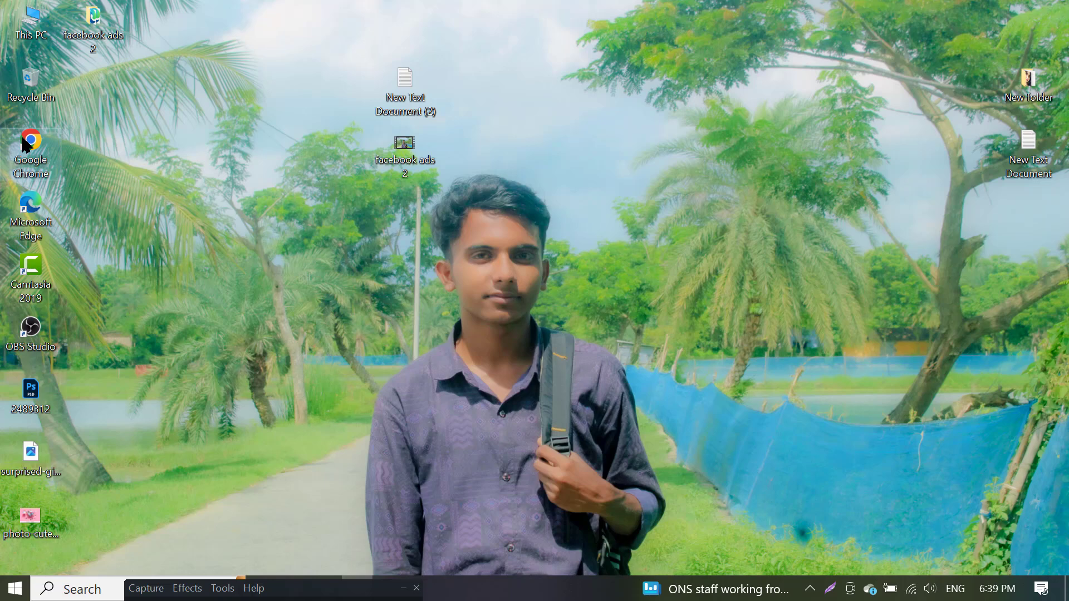
Launch Google Chrome with the other saved user profile and open Canva from its bookmarks in a new tab
{"action": "double_click", "coordinate": [39, 160]}
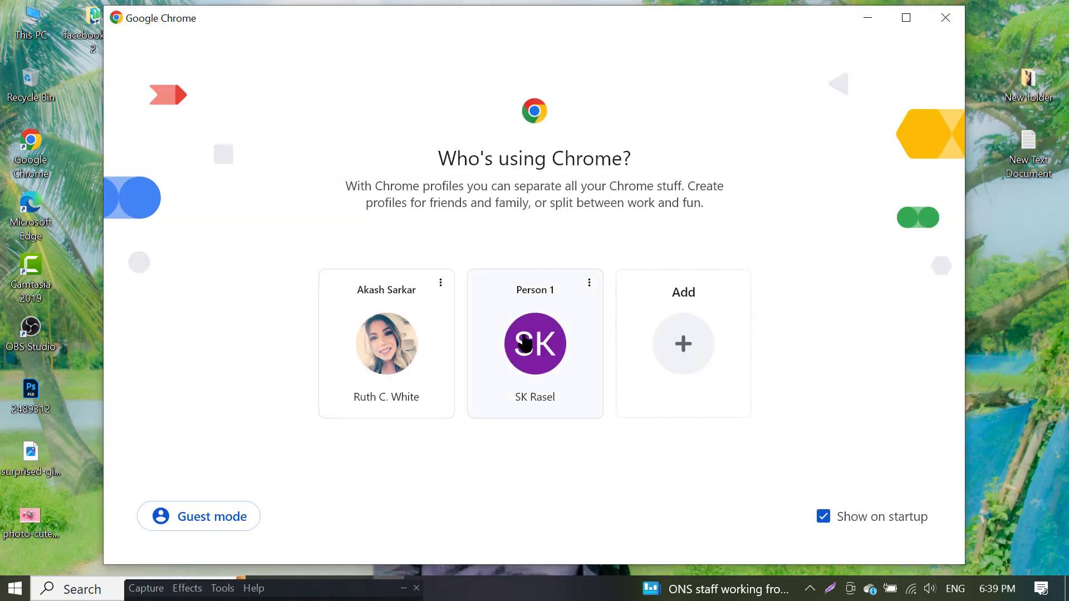
{"action": "left_click", "coordinate": [363, 374]}
{"action": "left_click", "coordinate": [442, 18]}
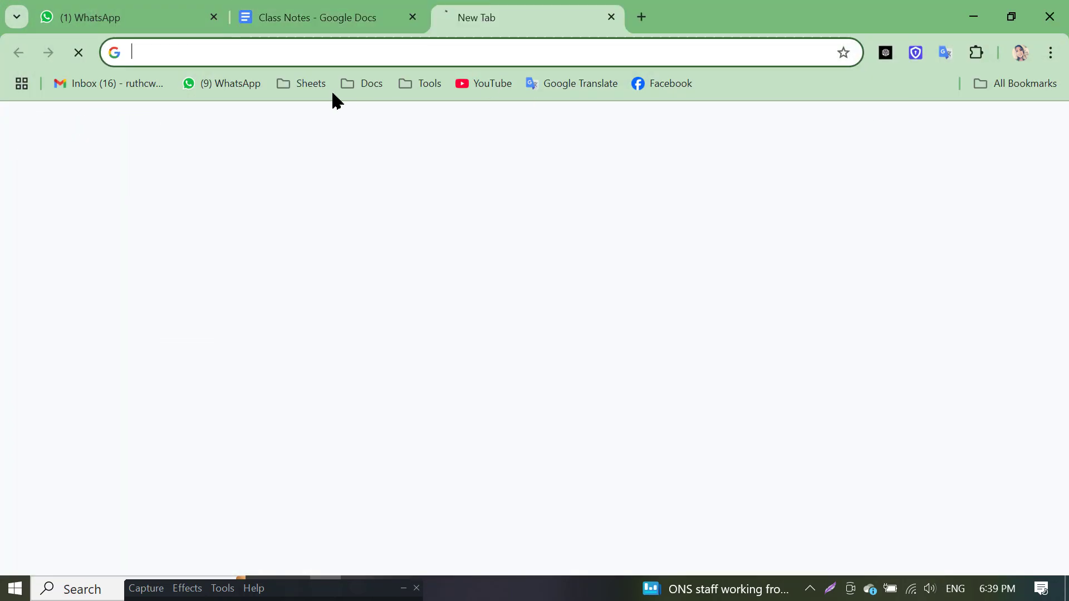
{"action": "left_click", "coordinate": [370, 80]}
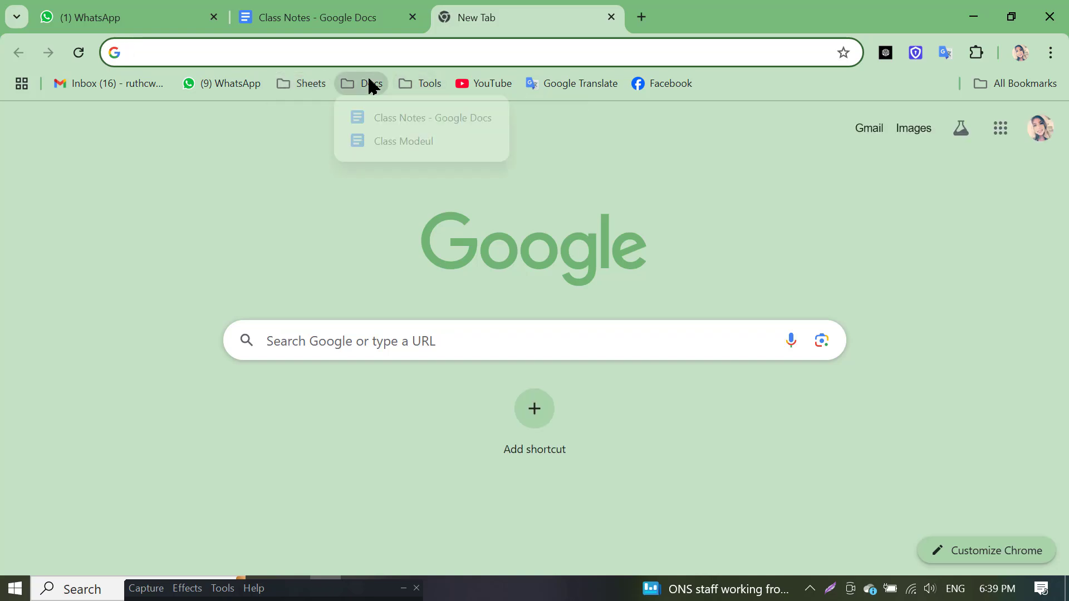
{"action": "left_click", "coordinate": [419, 86]}
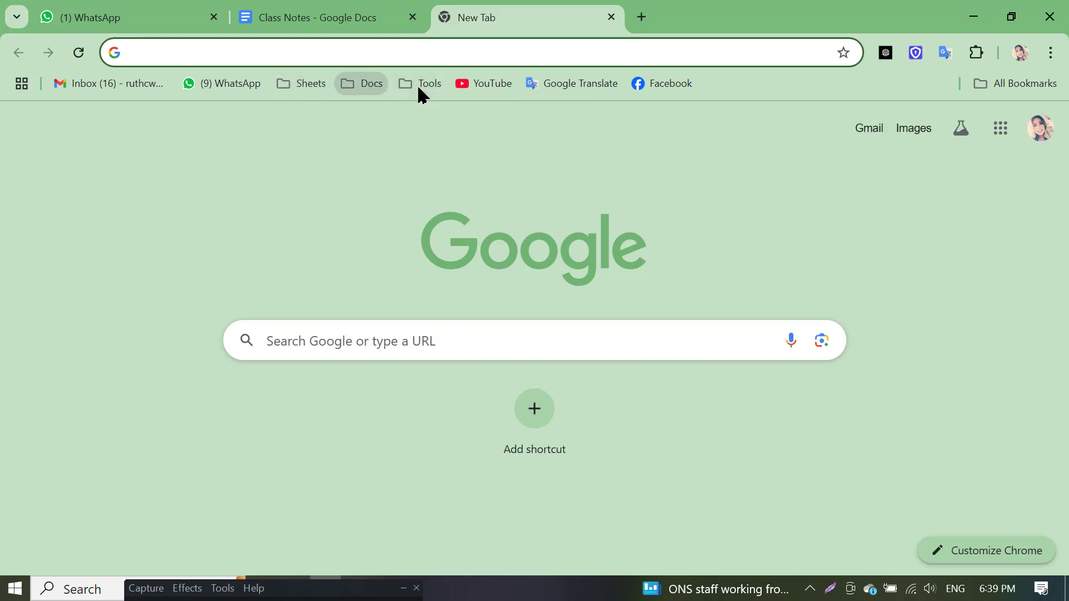
{"action": "left_click", "coordinate": [443, 140]}
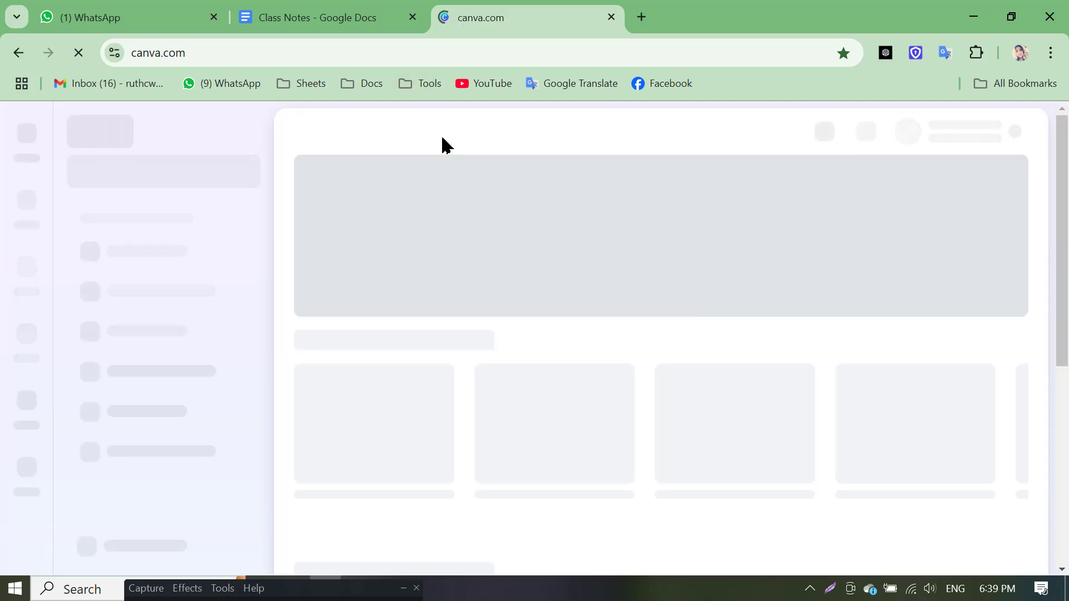
Search Google in a new tab for "facebook ads image size"
{"action": "left_click", "coordinate": [642, 15]}
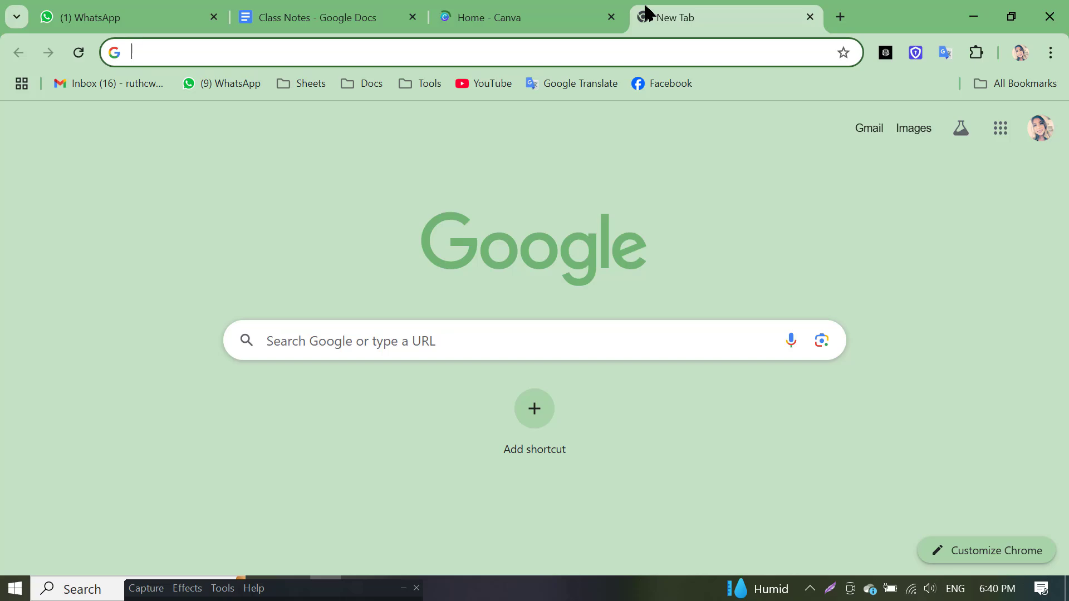
{"action": "type", "text": "face"}
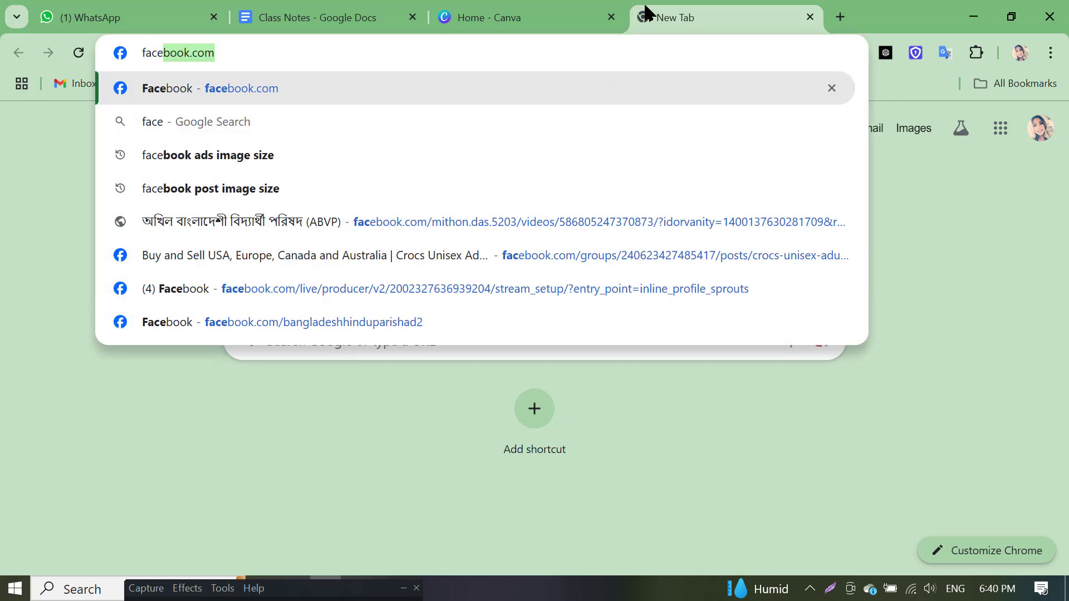
{"action": "type", "text": "book "}
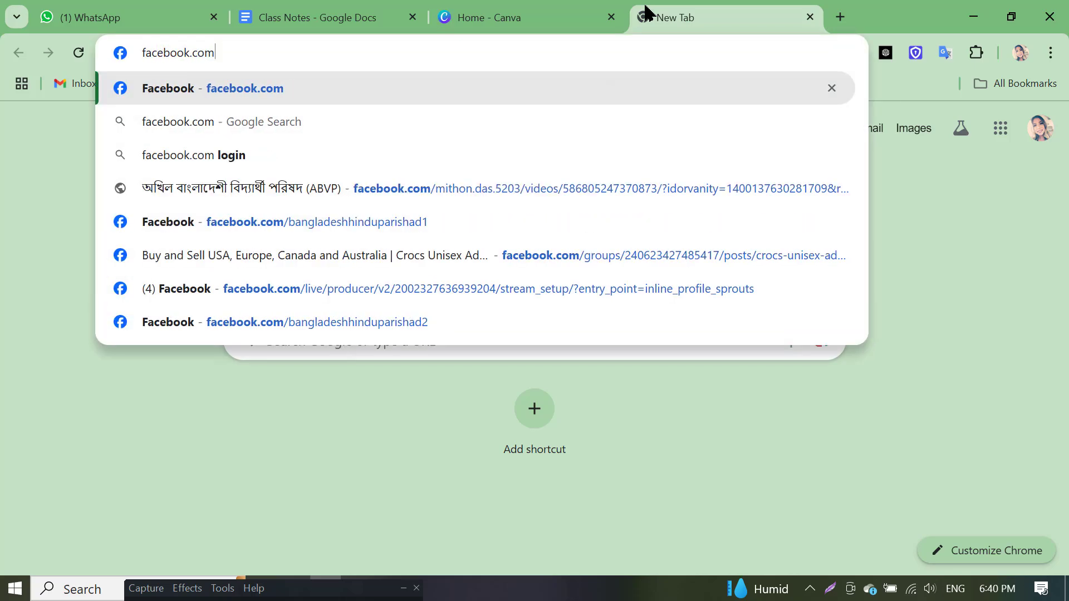
{"action": "type", "text": "ads"}
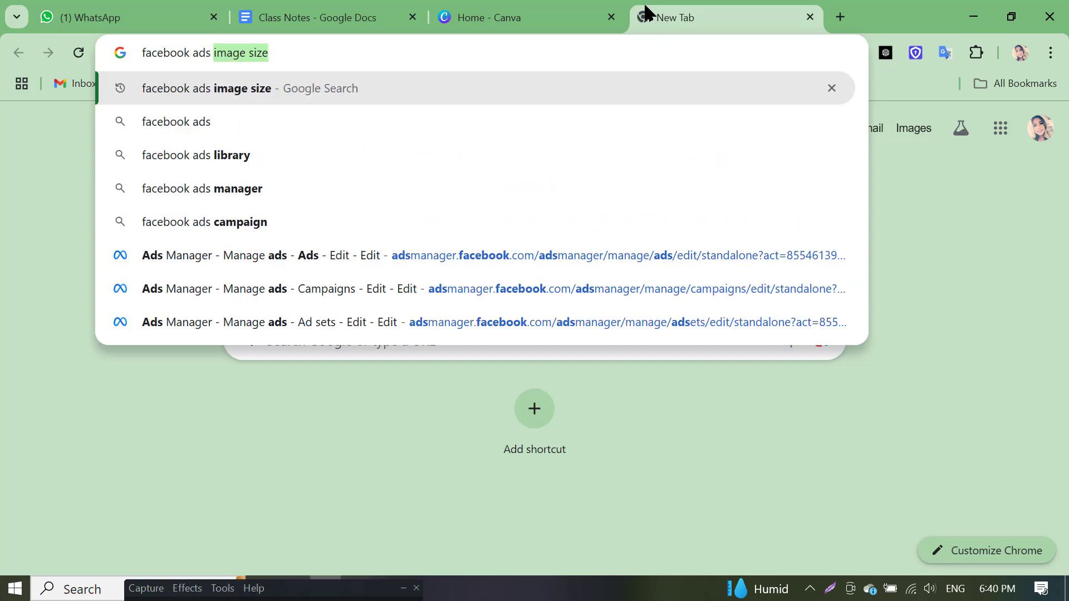
{"action": "key", "text": "Return"}
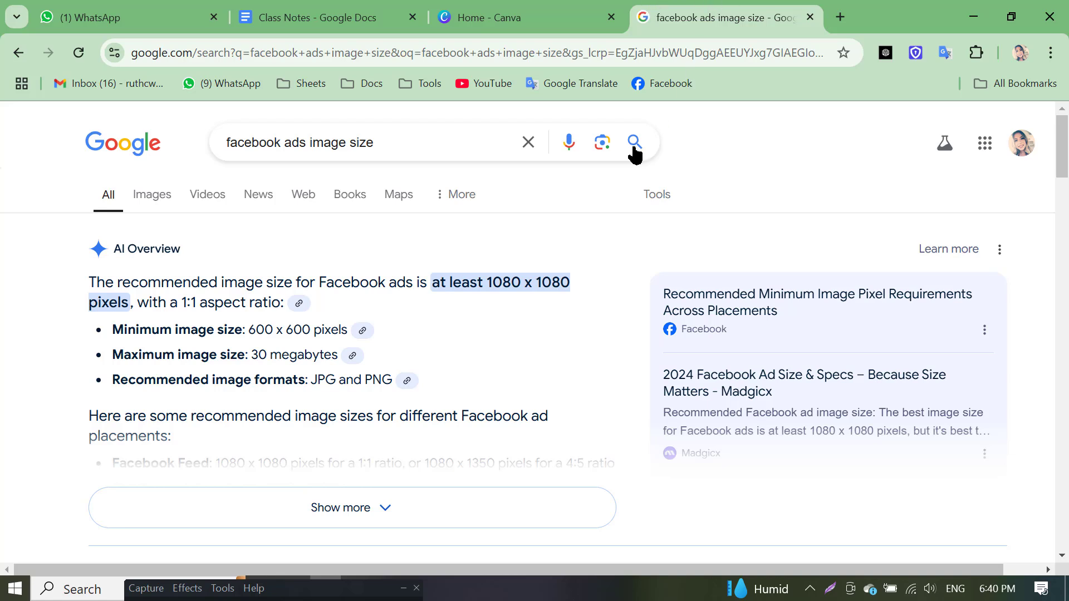
Return to Canva and create a new custom-size design of 1080 × 1080 px
{"action": "left_click", "coordinate": [406, 6]}
{"action": "left_click", "coordinate": [443, 16]}
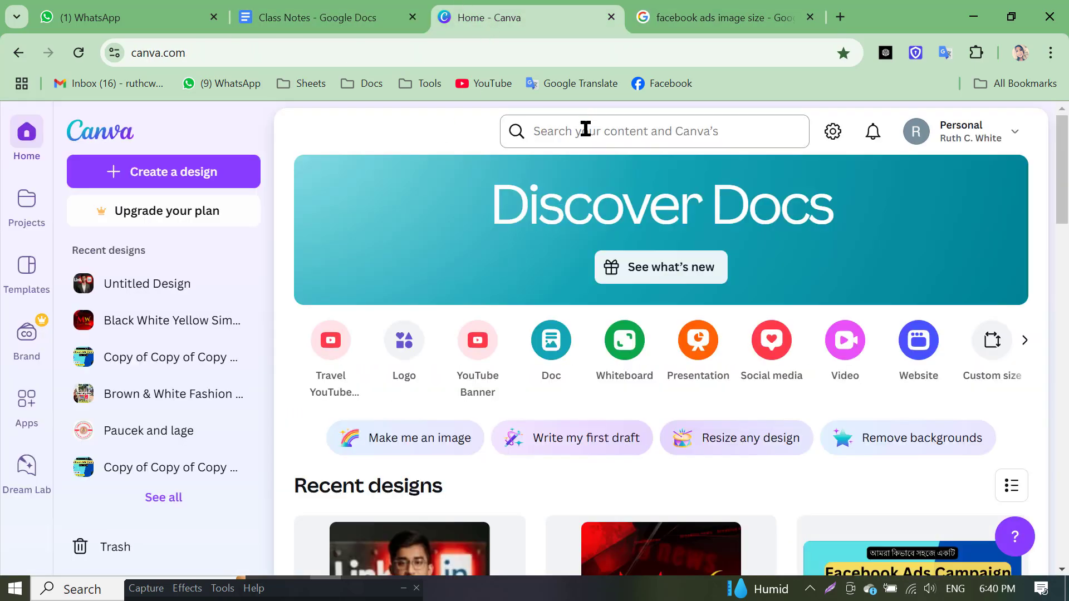
{"action": "scroll", "coordinate": [532, 358], "scroll_direction": "down", "scroll_amount": 1}
{"action": "scroll", "coordinate": [532, 358], "scroll_direction": "down", "scroll_amount": 2}
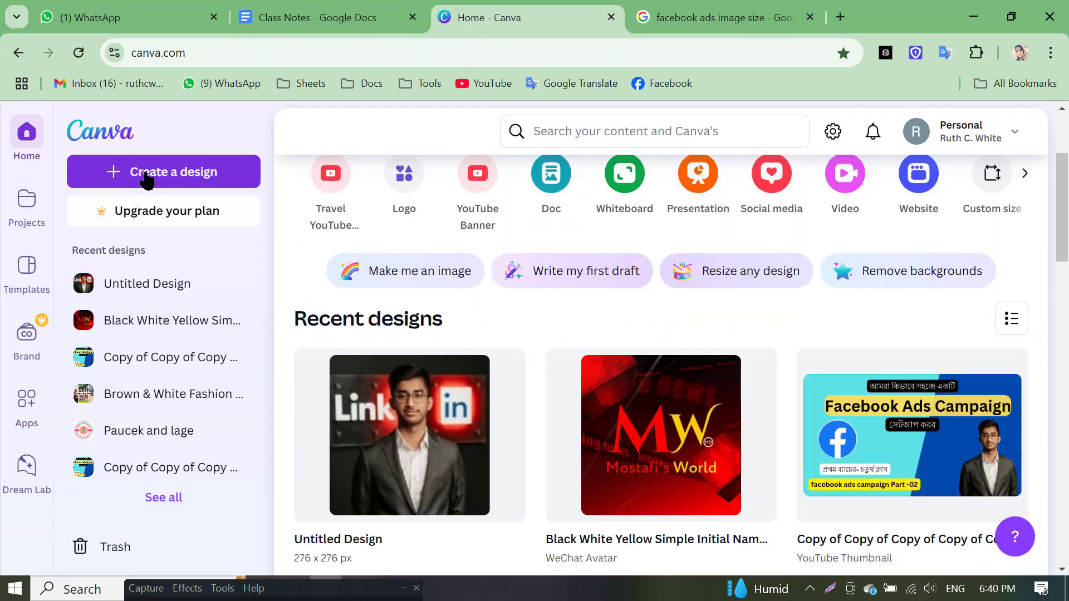
{"action": "left_click", "coordinate": [147, 177]}
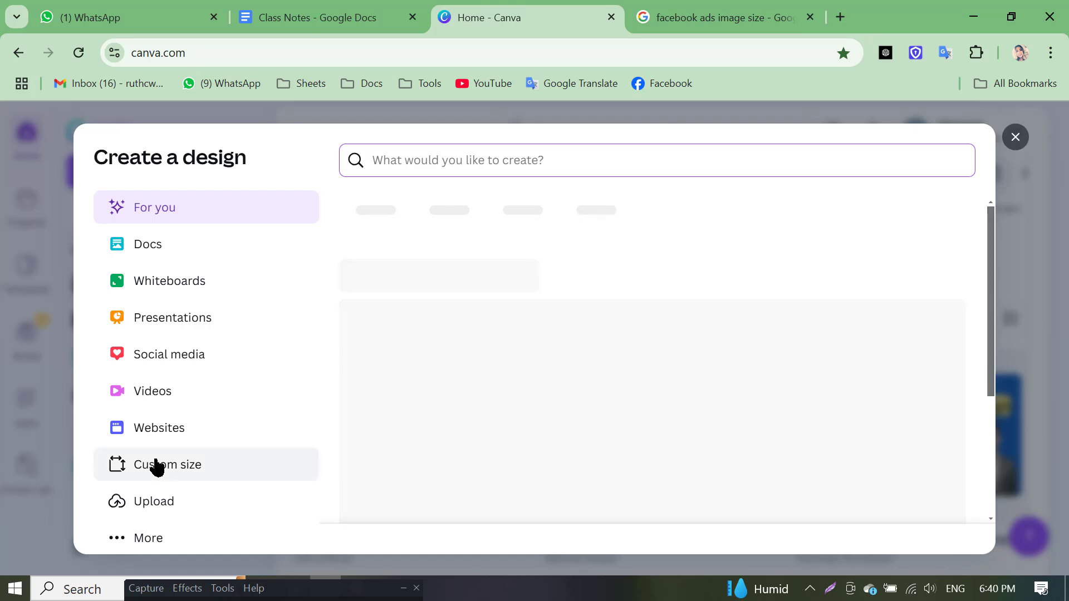
{"action": "left_click", "coordinate": [157, 465]}
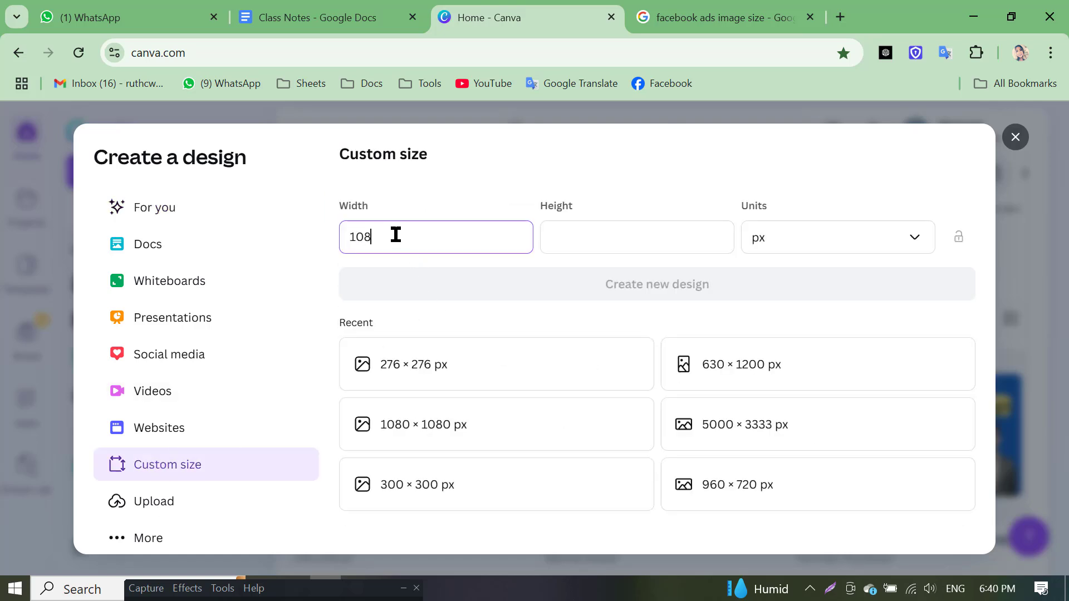
{"action": "left_click", "coordinate": [593, 226]}
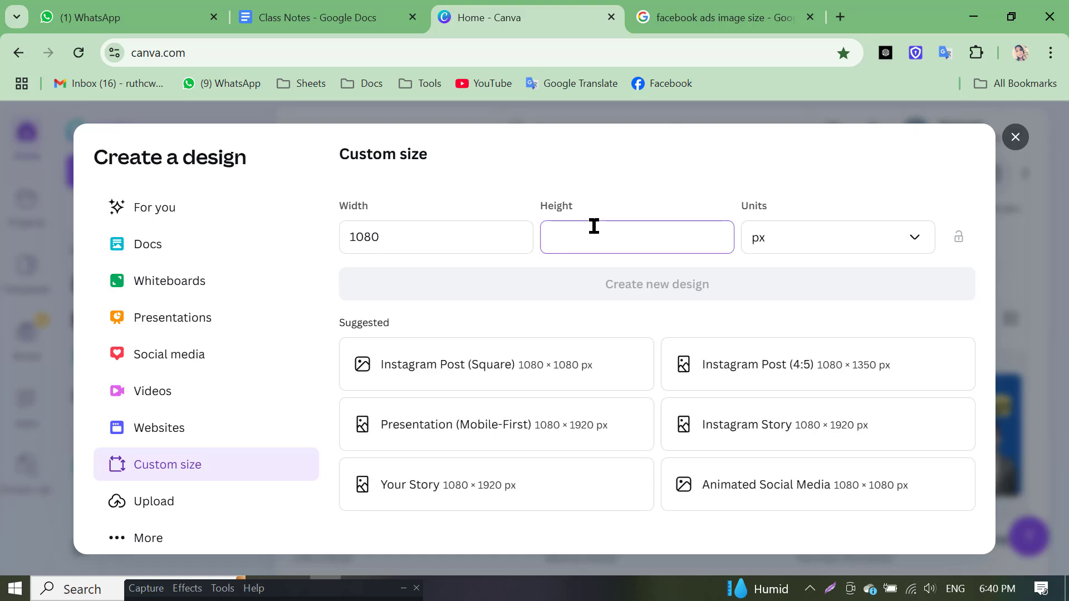
{"action": "type", "text": "1080"}
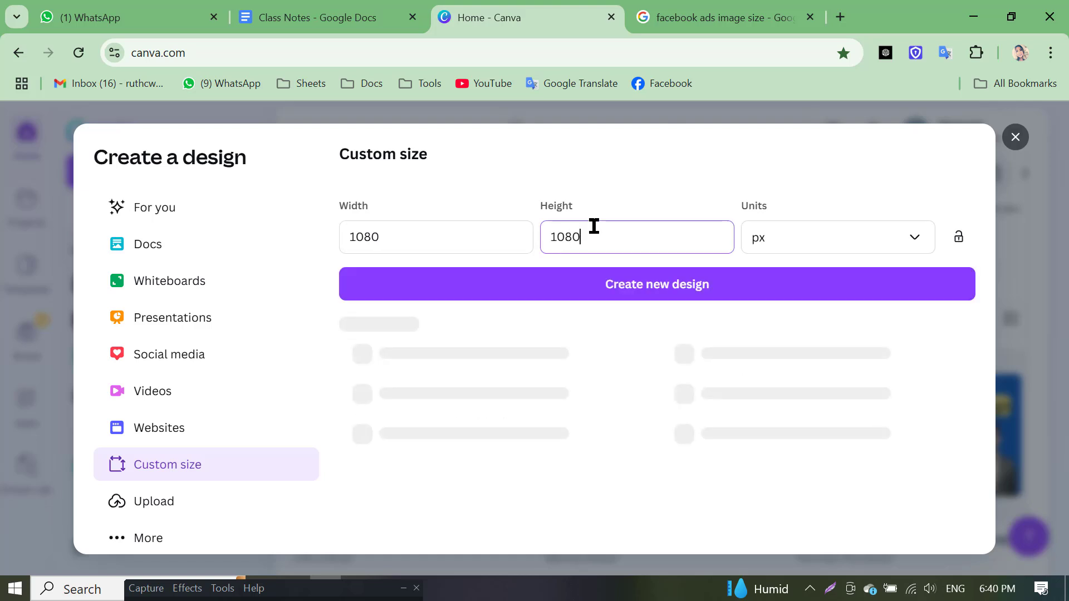
{"action": "left_click", "coordinate": [745, 292]}
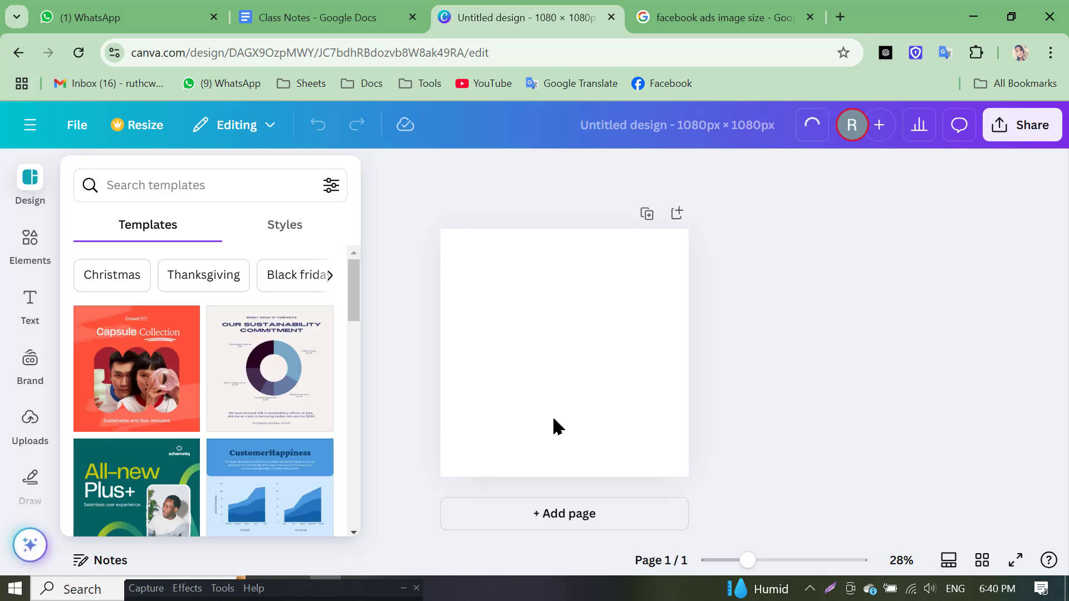
Browse the templates and apply the blue CustomerHappiness chart template to the blank page
{"action": "scroll", "coordinate": [187, 384], "scroll_direction": "down", "scroll_amount": 5}
{"action": "scroll", "coordinate": [227, 395], "scroll_direction": "down", "scroll_amount": 5}
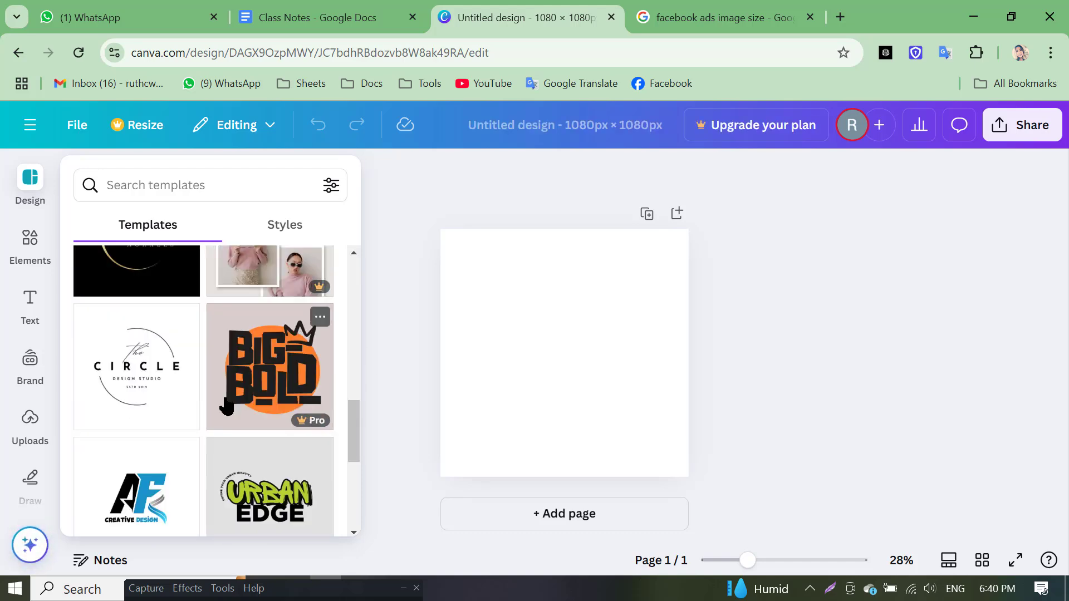
{"action": "scroll", "coordinate": [234, 440], "scroll_direction": "down", "scroll_amount": 10}
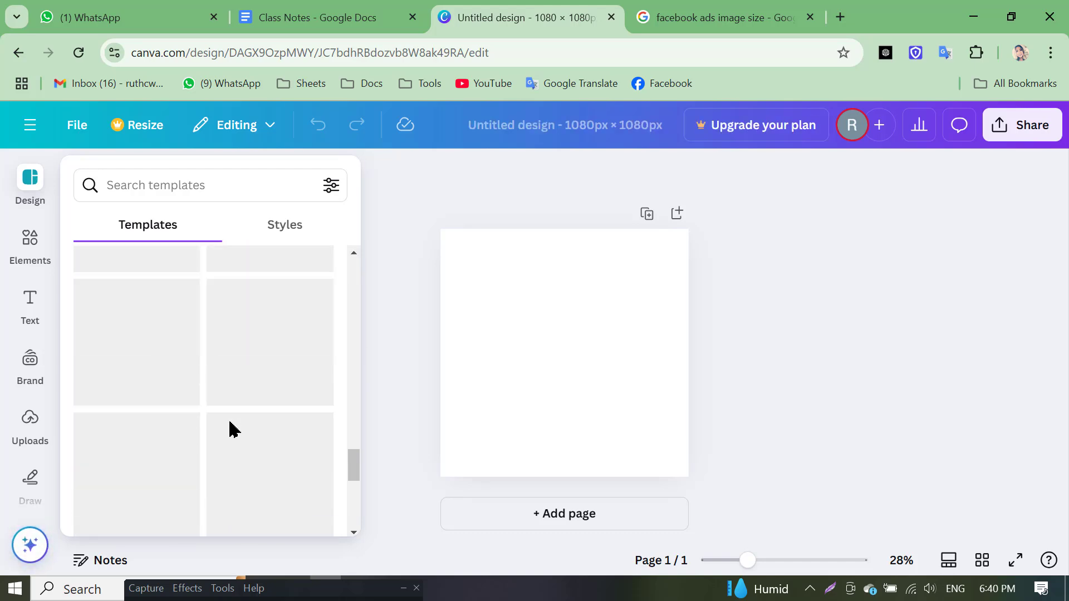
{"action": "scroll", "coordinate": [232, 423], "scroll_direction": "up", "scroll_amount": 10}
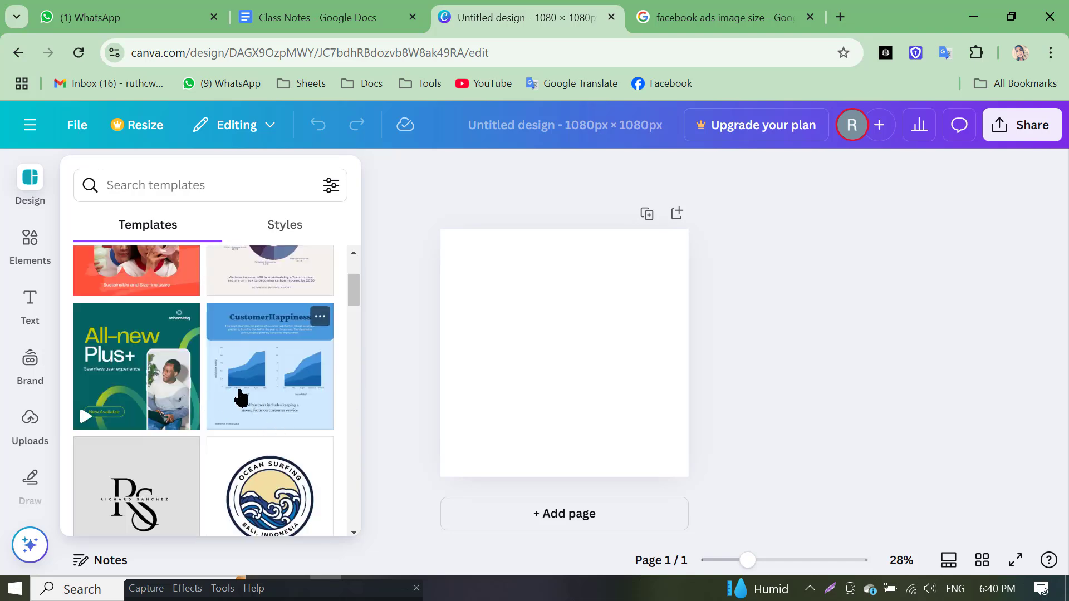
{"action": "left_click", "coordinate": [240, 397]}
Download the design as a PNG at size 1
{"action": "left_click", "coordinate": [1002, 126]}
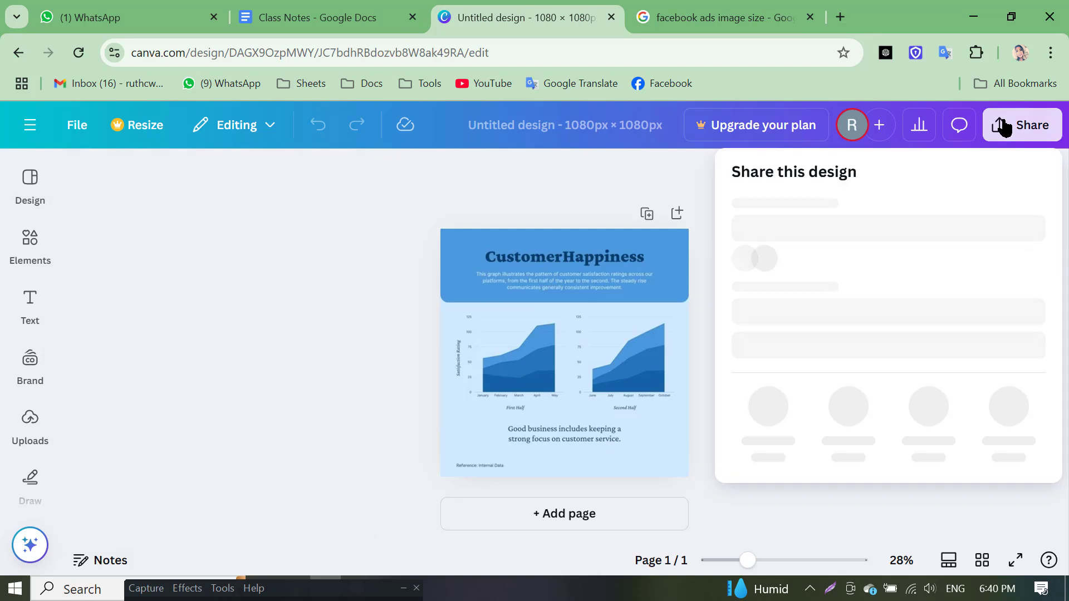
{"action": "left_click", "coordinate": [773, 448]}
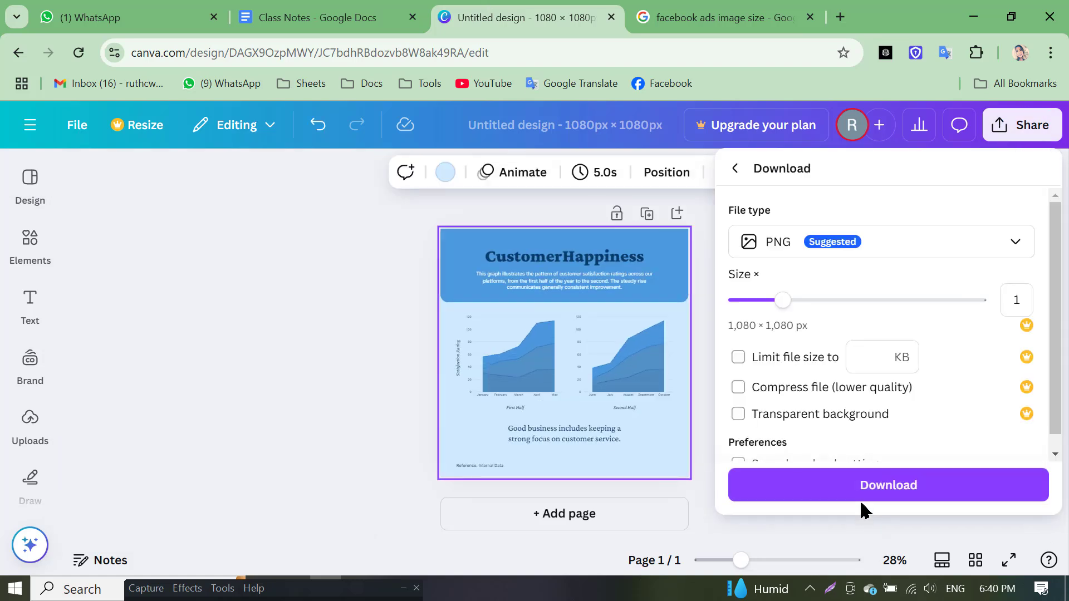
{"action": "left_click", "coordinate": [865, 493]}
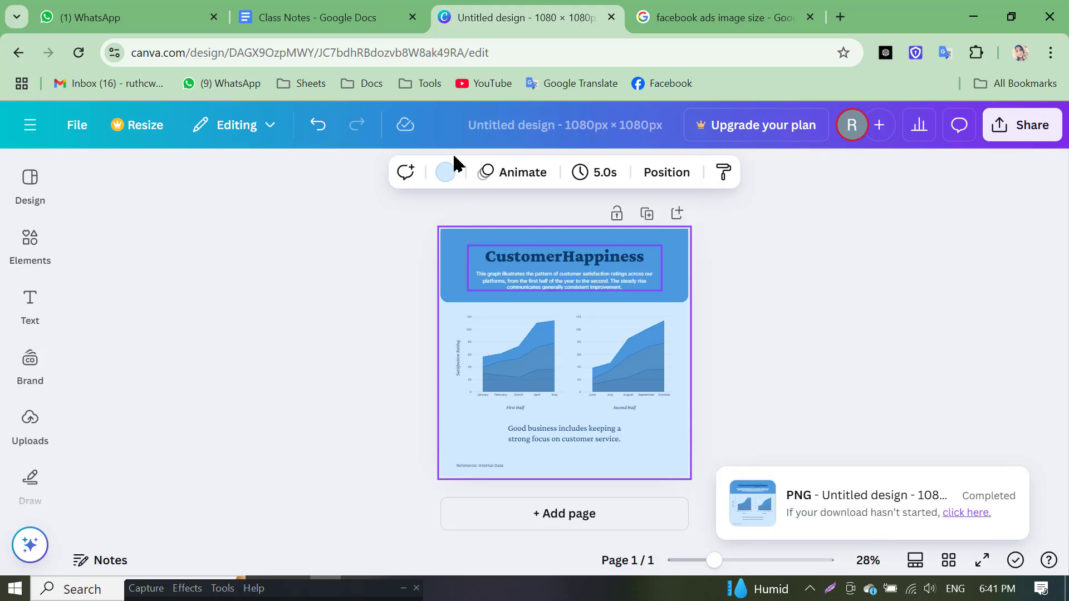
Switch to the Digital Marketing Agency Facebook Page and start a new post with a photo area
{"action": "left_click", "coordinate": [356, 10]}
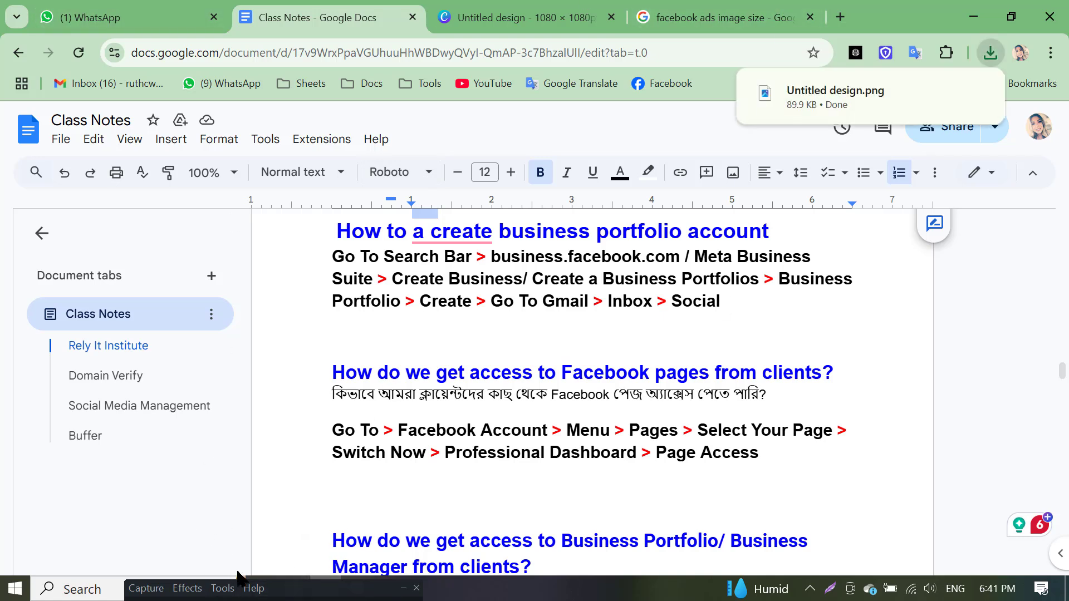
{"action": "left_click_drag", "start_coordinate": [325, 596], "coordinate": [634, 600]}
{"action": "left_click", "coordinate": [293, 588]}
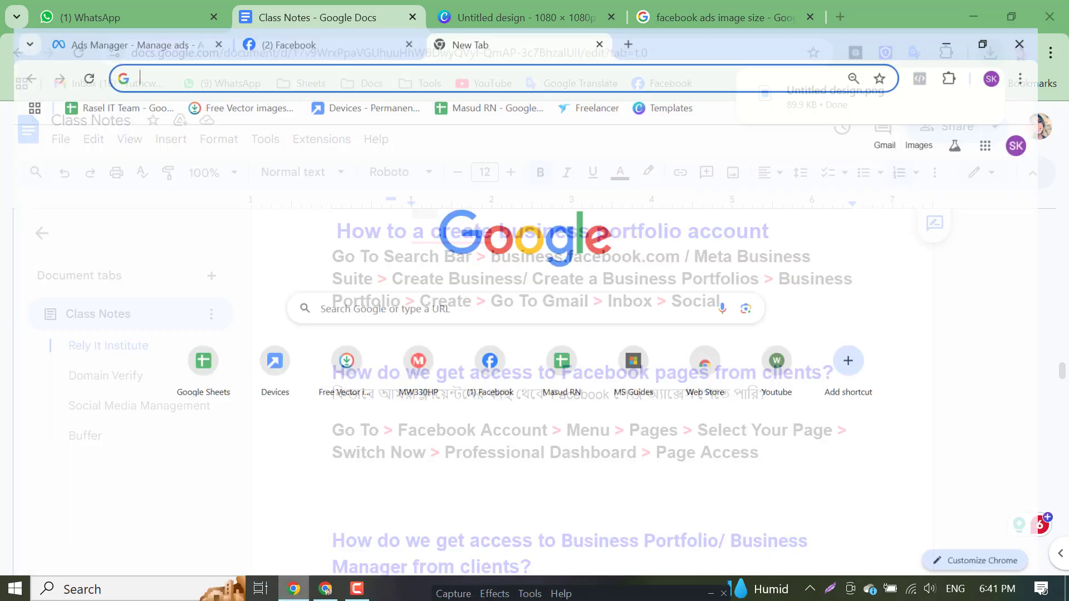
{"action": "left_click", "coordinate": [282, 19]}
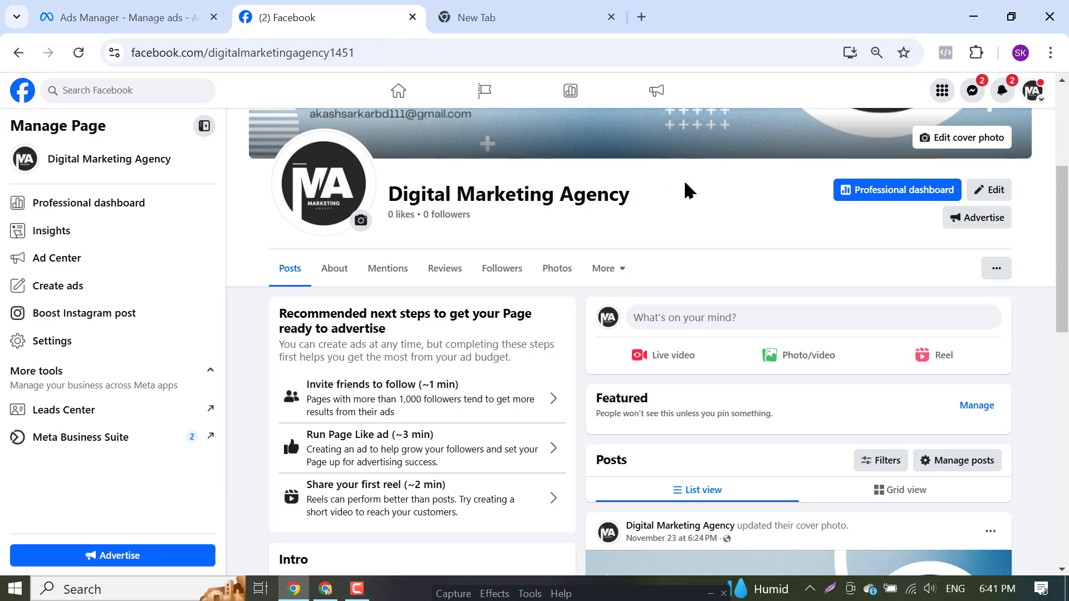
{"action": "scroll", "coordinate": [685, 340], "scroll_direction": "up", "scroll_amount": 3}
{"action": "left_click", "coordinate": [700, 485]}
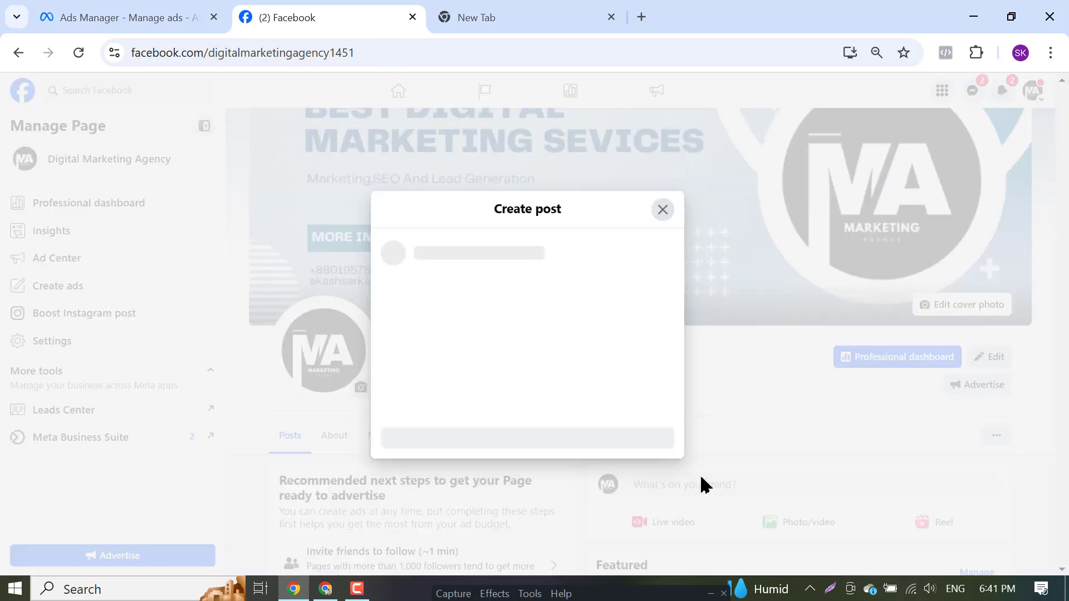
{"action": "left_click", "coordinate": [530, 352]}
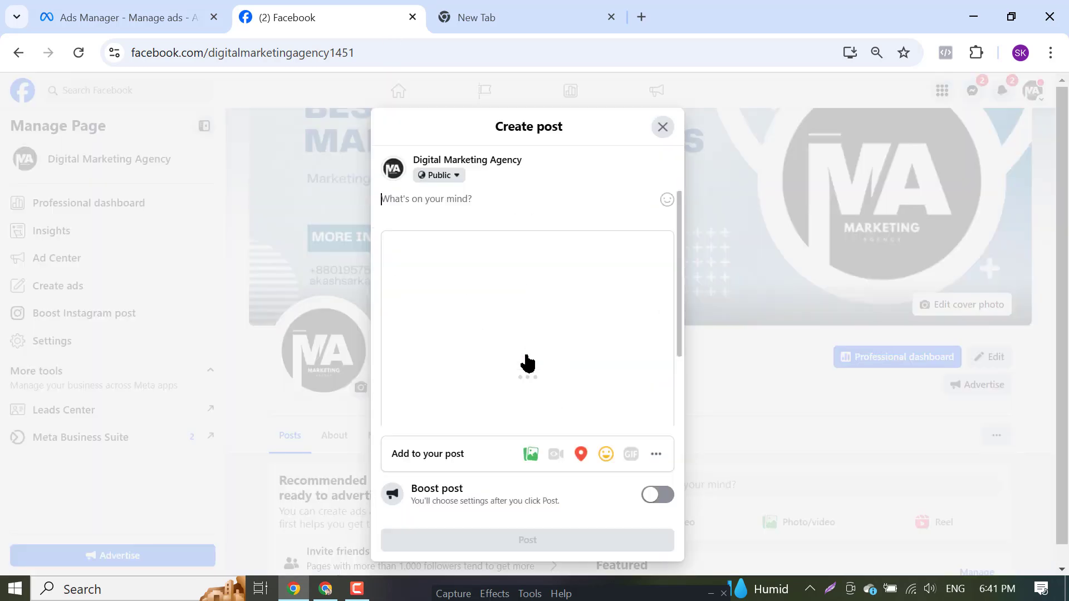
Attach the Untitled design image from the Downloads folder to the Page post
{"action": "left_click", "coordinate": [526, 304]}
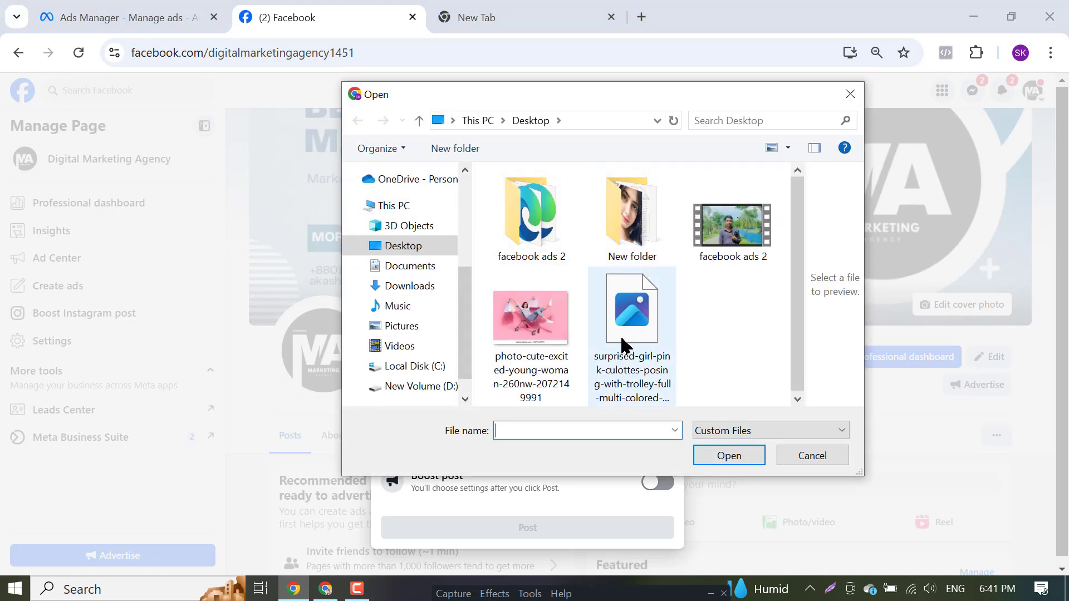
{"action": "left_click", "coordinate": [532, 334]}
{"action": "left_click", "coordinate": [611, 334]}
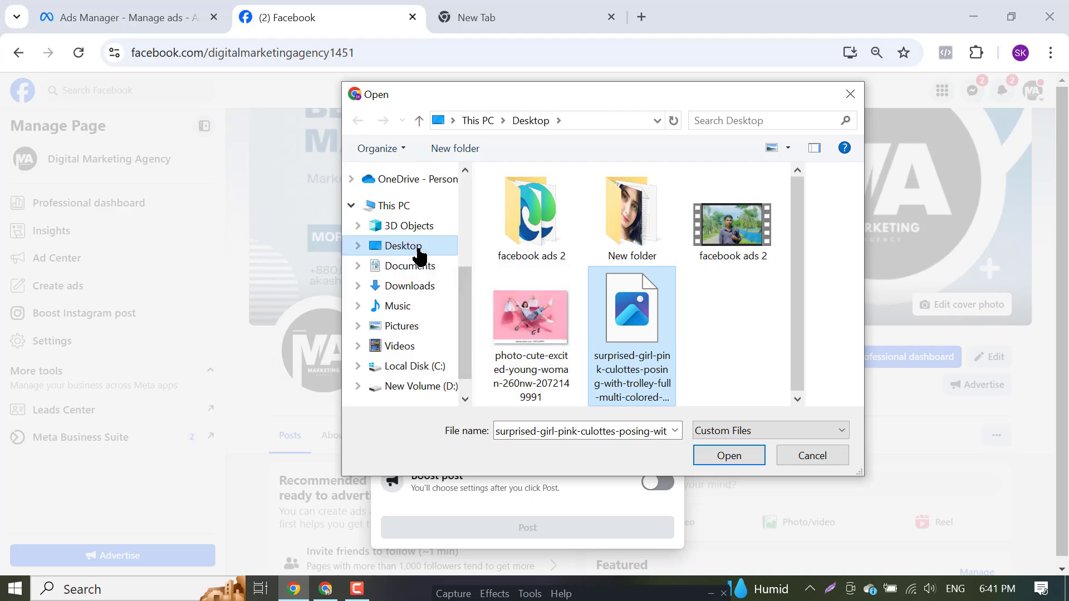
{"action": "left_click", "coordinate": [417, 269]}
{"action": "left_click", "coordinate": [409, 285]}
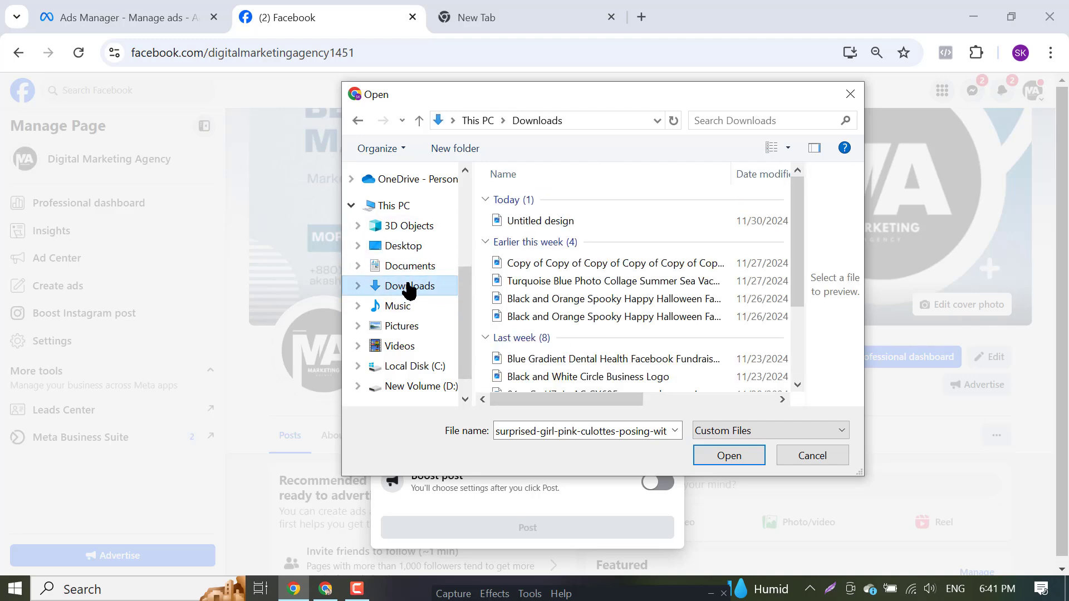
{"action": "left_click", "coordinate": [535, 221]}
{"action": "left_click", "coordinate": [728, 456]}
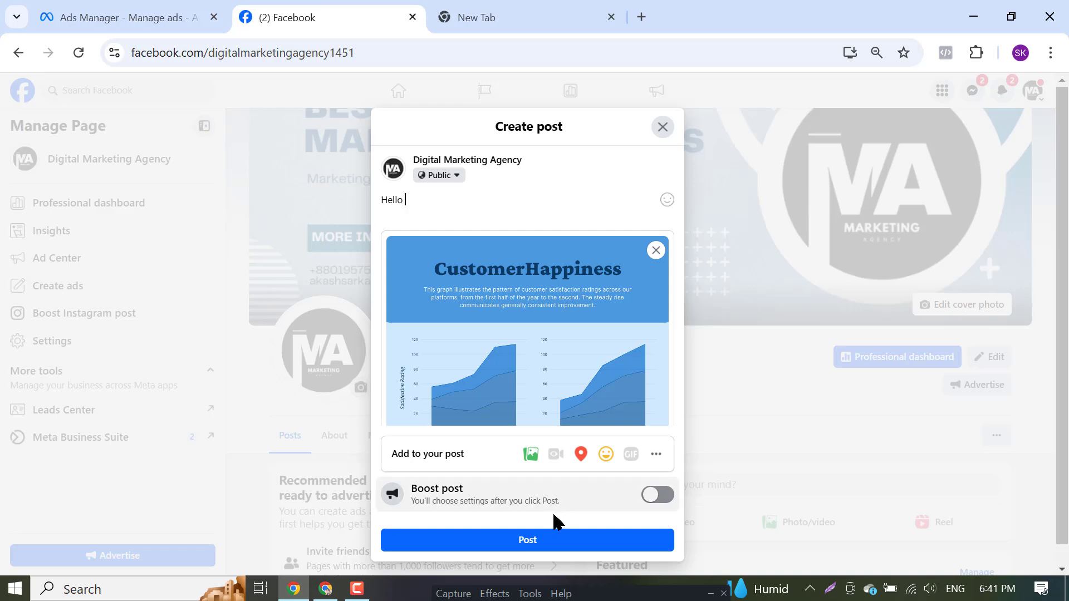
Publish the post with the text "Hello", declining the WhatsApp button
{"action": "left_click", "coordinate": [566, 542]}
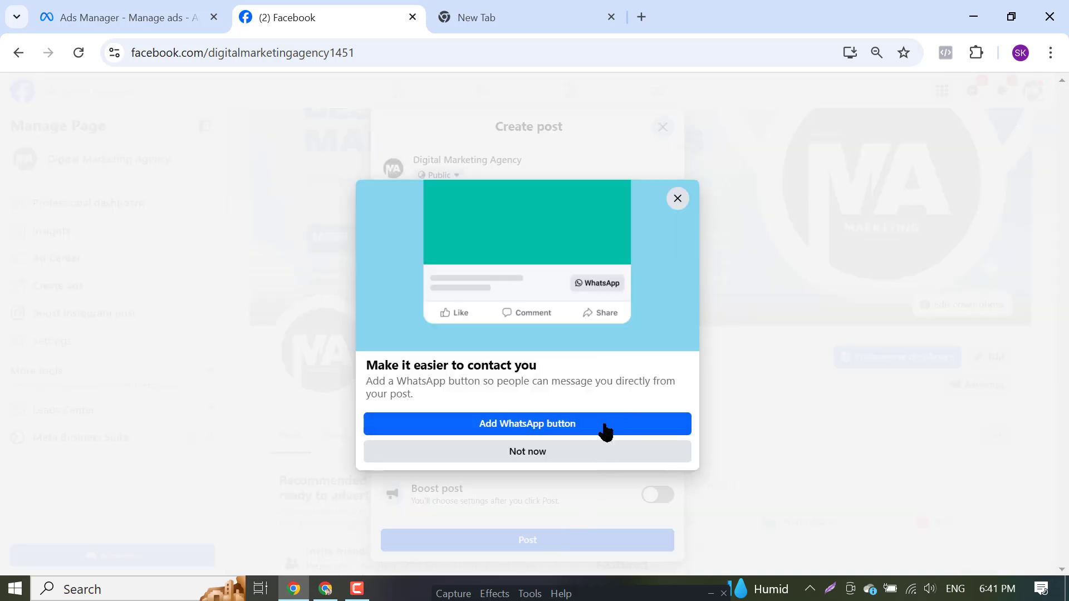
{"action": "left_click", "coordinate": [566, 456]}
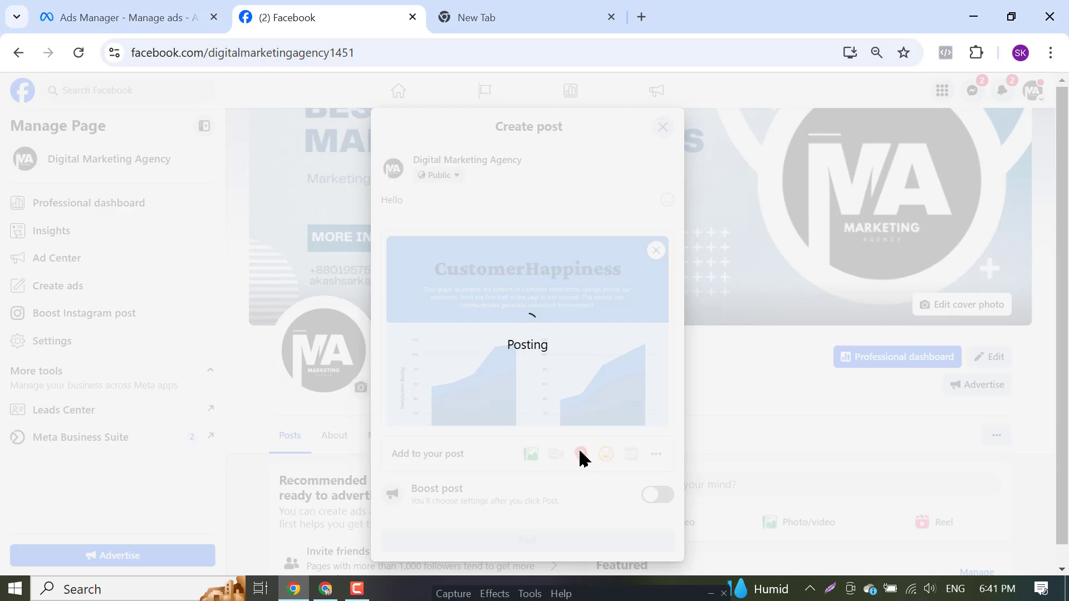
Return to Ads Manager, set the ad setup to Use existing post, and reload the page
{"action": "left_click", "coordinate": [89, 6]}
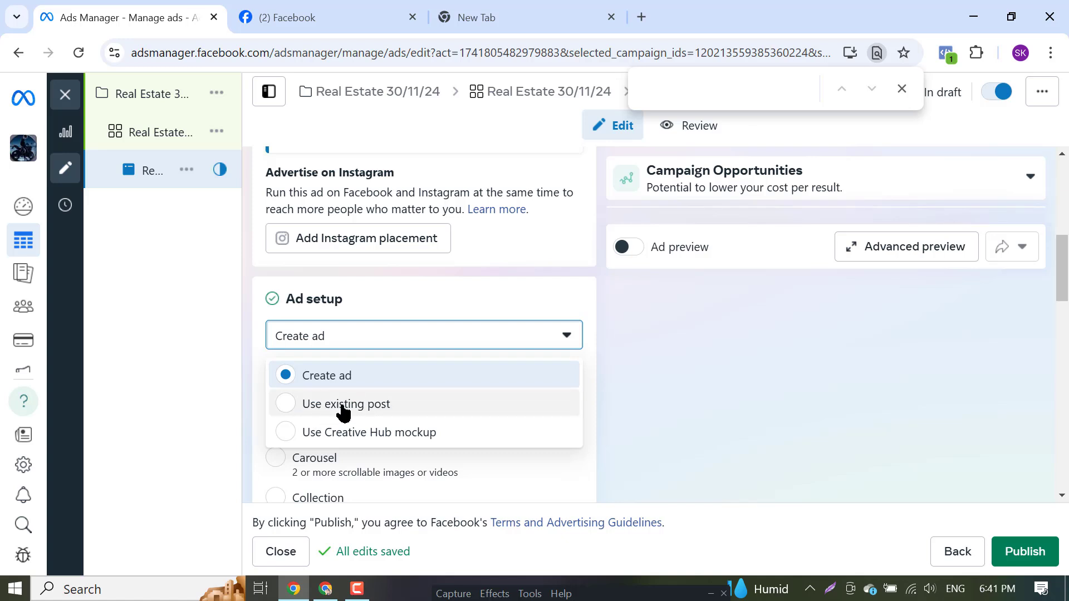
{"action": "left_click", "coordinate": [382, 412]}
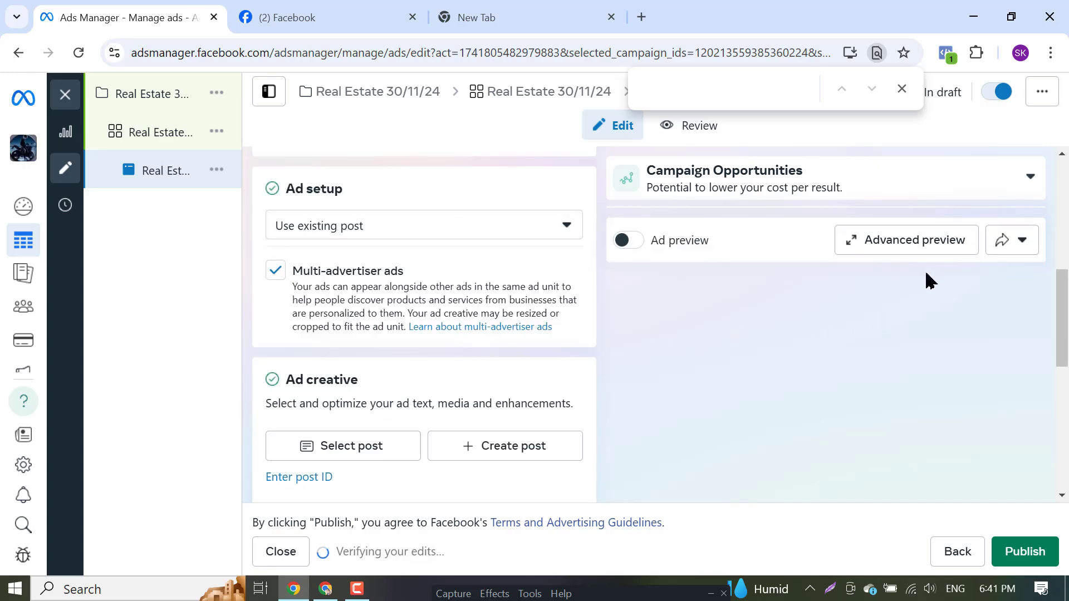
{"action": "scroll", "coordinate": [779, 277], "scroll_direction": "up", "scroll_amount": 10}
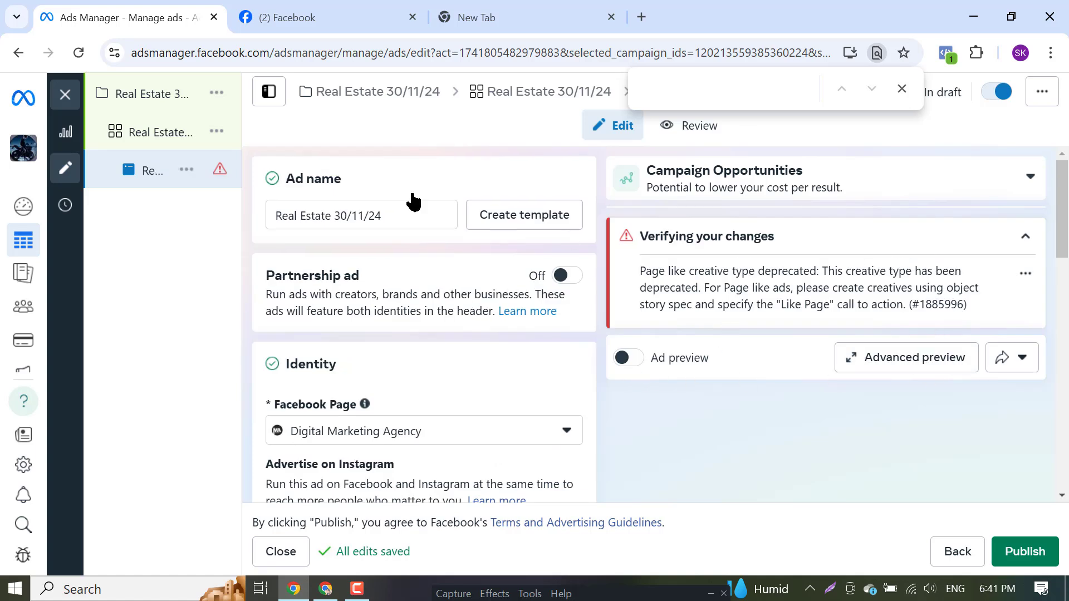
{"action": "left_click", "coordinate": [79, 53]}
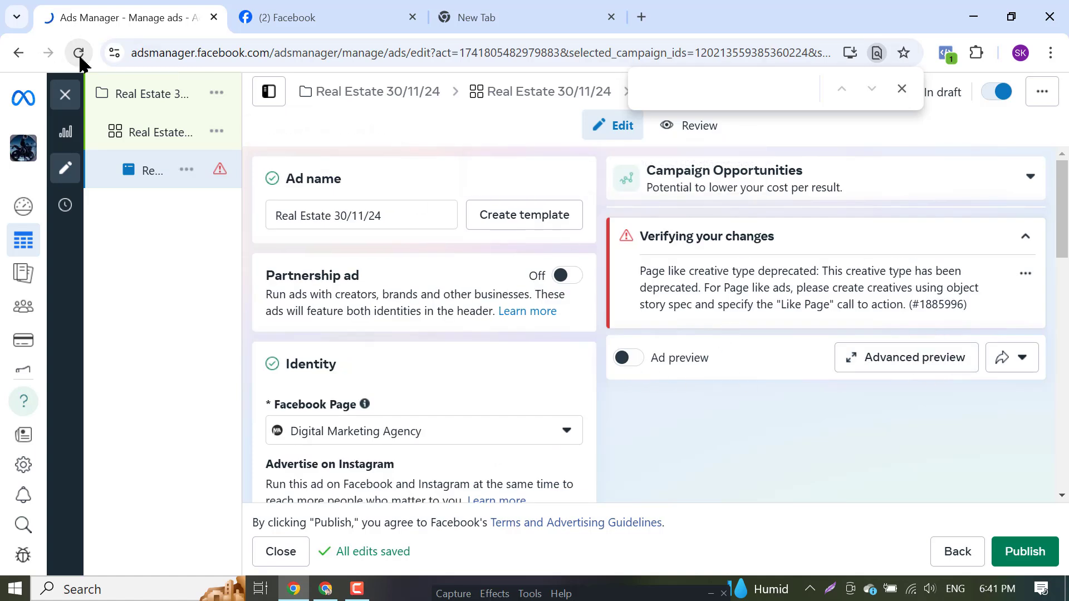
Check the Facebook Page's feed for the newly published CustomerHappiness post
{"action": "left_click", "coordinate": [287, 17]}
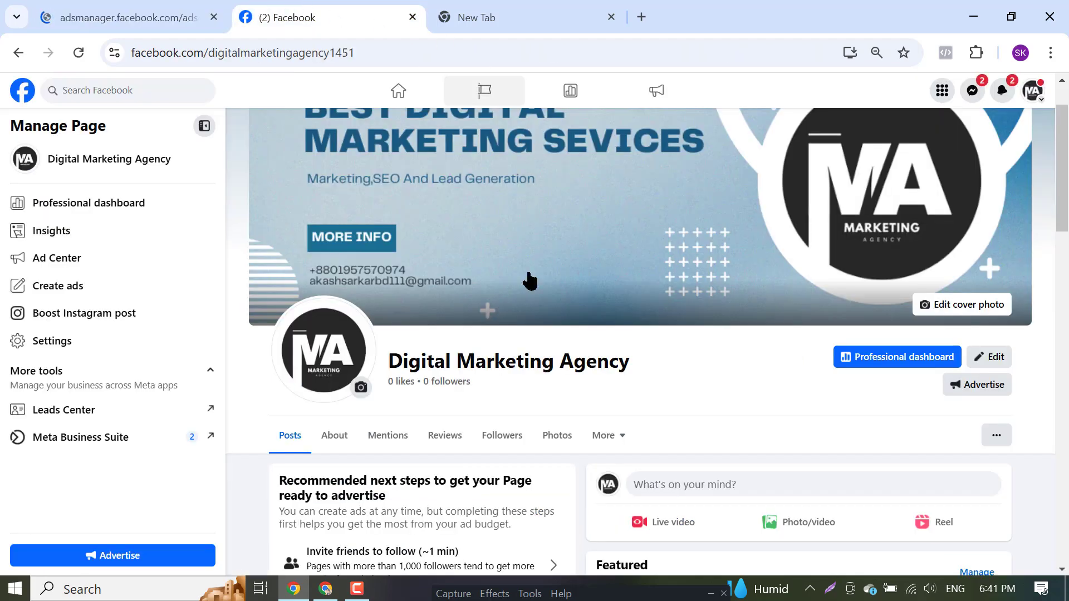
{"action": "scroll", "coordinate": [733, 476], "scroll_direction": "down", "scroll_amount": 10}
{"action": "scroll", "coordinate": [733, 476], "scroll_direction": "down", "scroll_amount": 3}
{"action": "scroll", "coordinate": [818, 520], "scroll_direction": "up", "scroll_amount": 10}
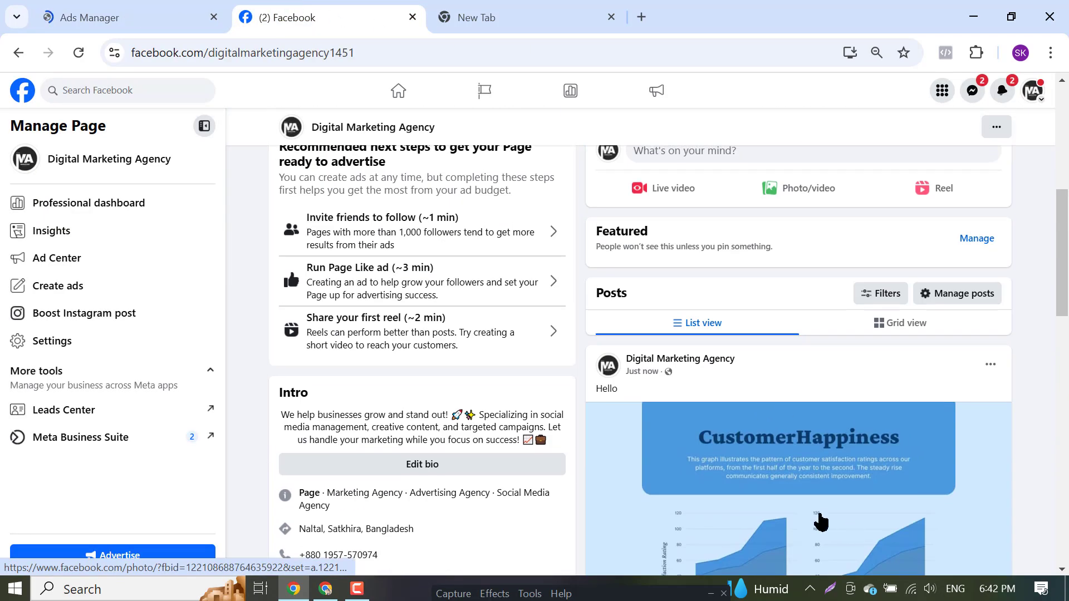
Return to the ad in Ads Manager, dismiss the payment method notice, and check the ad setup options
{"action": "left_click", "coordinate": [161, 7]}
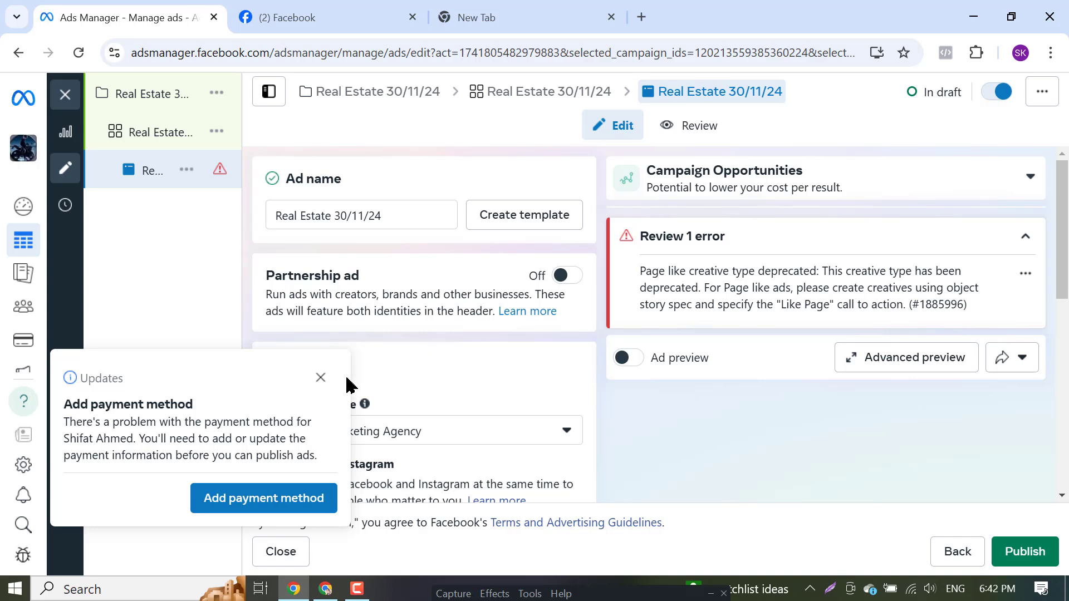
{"action": "left_click", "coordinate": [321, 377]}
{"action": "scroll", "coordinate": [404, 438], "scroll_direction": "down", "scroll_amount": 5}
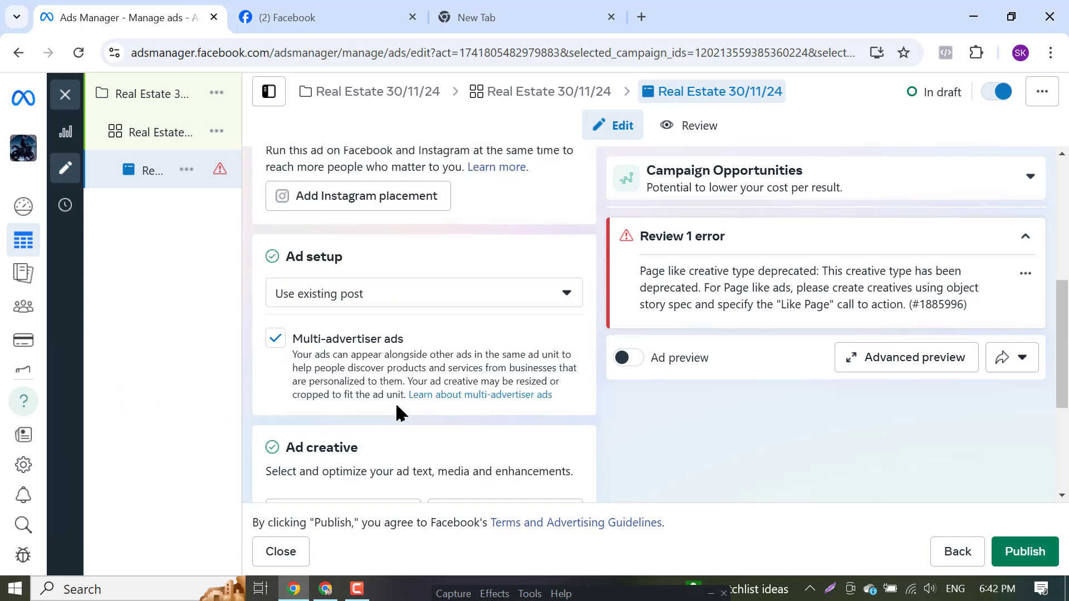
{"action": "left_click", "coordinate": [388, 296]}
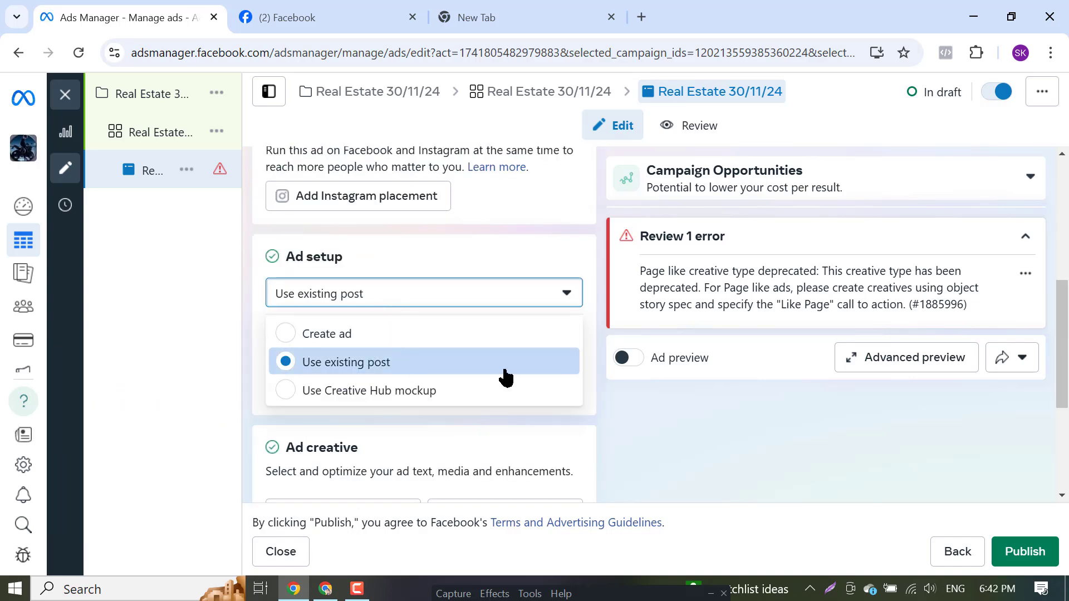
{"action": "left_click", "coordinate": [788, 406]}
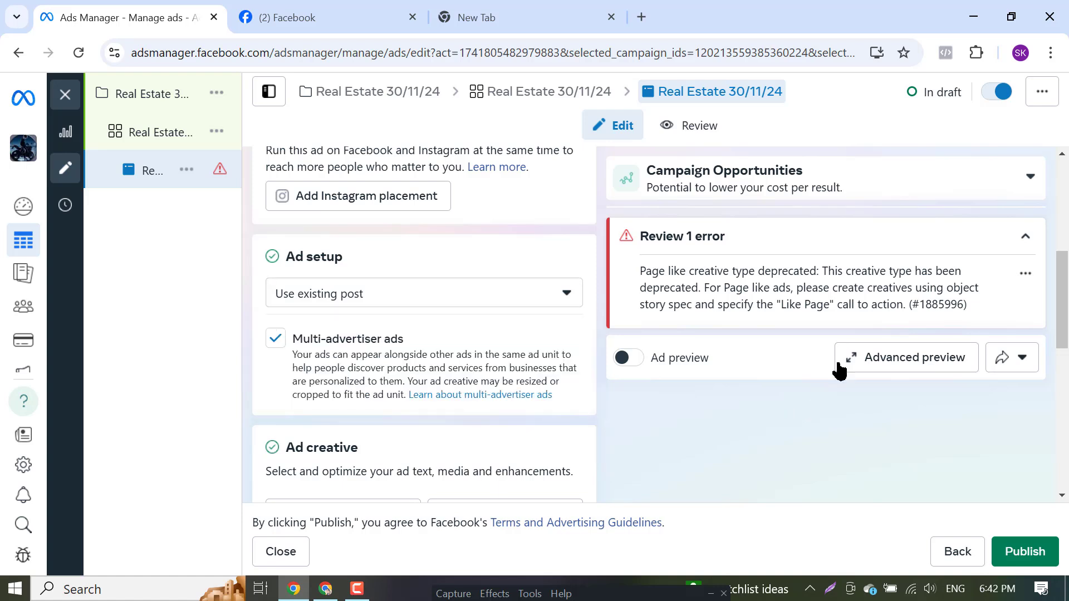
Collapse the error details and check the advanced preview for feeds, in-stream ads for videos and reels
{"action": "left_click", "coordinate": [1025, 275]}
{"action": "left_click", "coordinate": [1025, 237]}
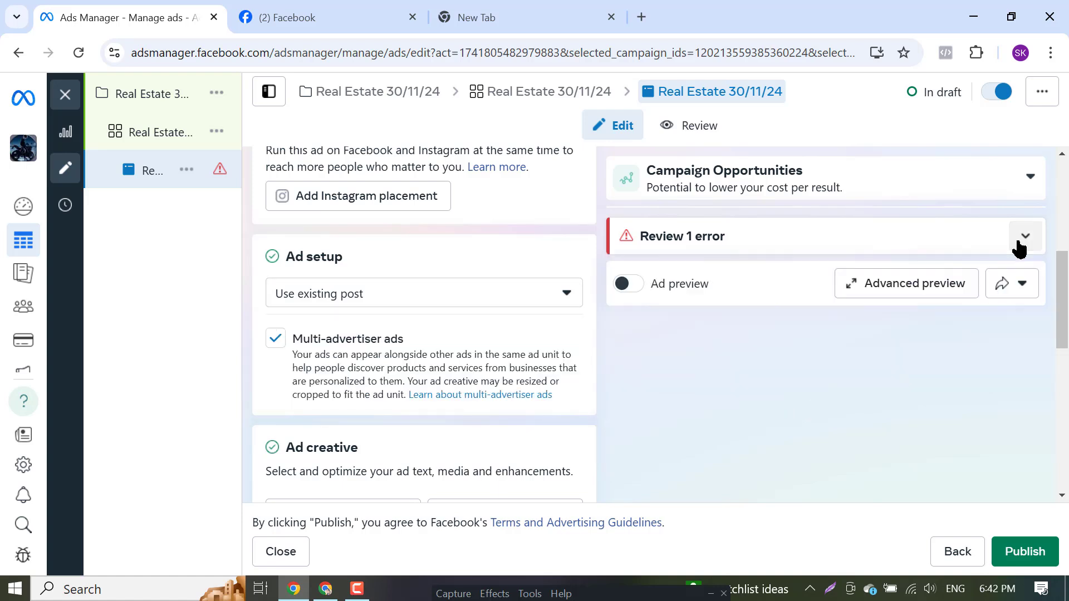
{"action": "left_click", "coordinate": [916, 285]}
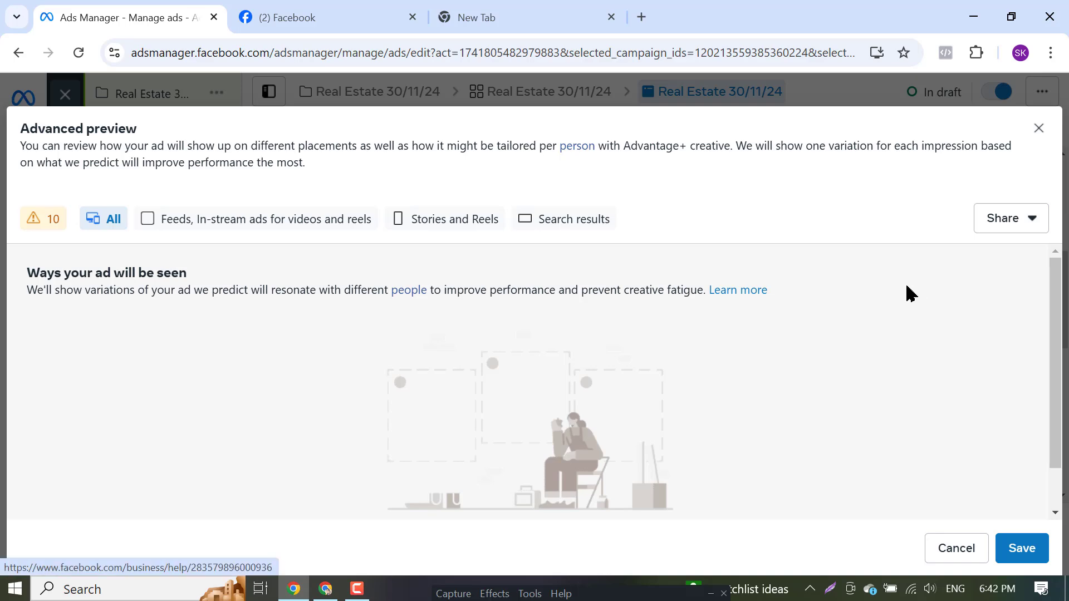
{"action": "left_click", "coordinate": [217, 227]}
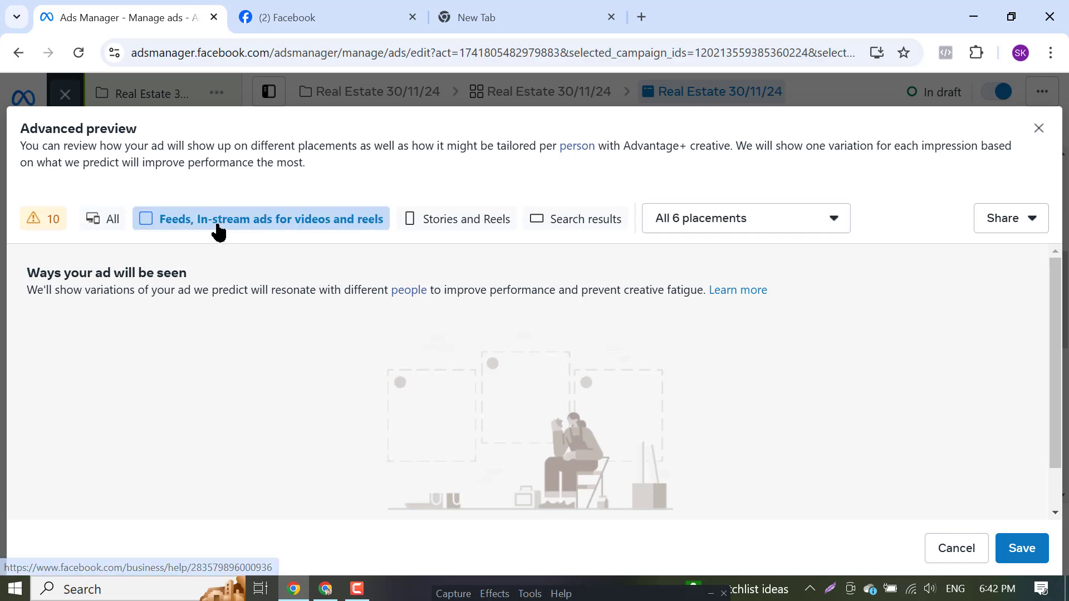
{"action": "left_click", "coordinate": [1039, 129]}
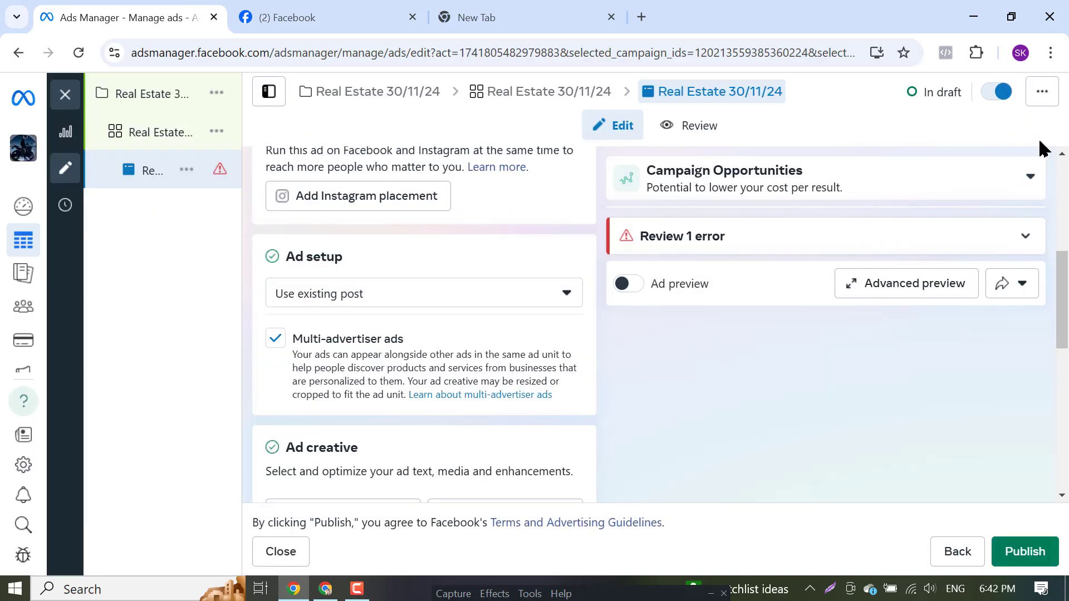
View the Advantage+ placements opportunity in the ad set and look through the ad set's settings
{"action": "left_click", "coordinate": [938, 187]}
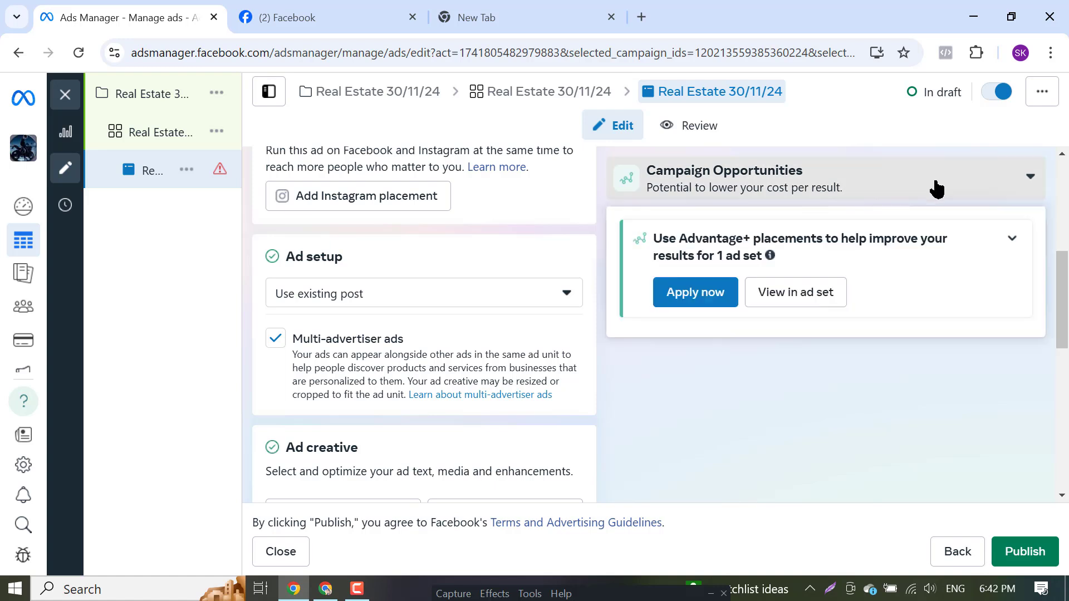
{"action": "left_click", "coordinate": [790, 295]}
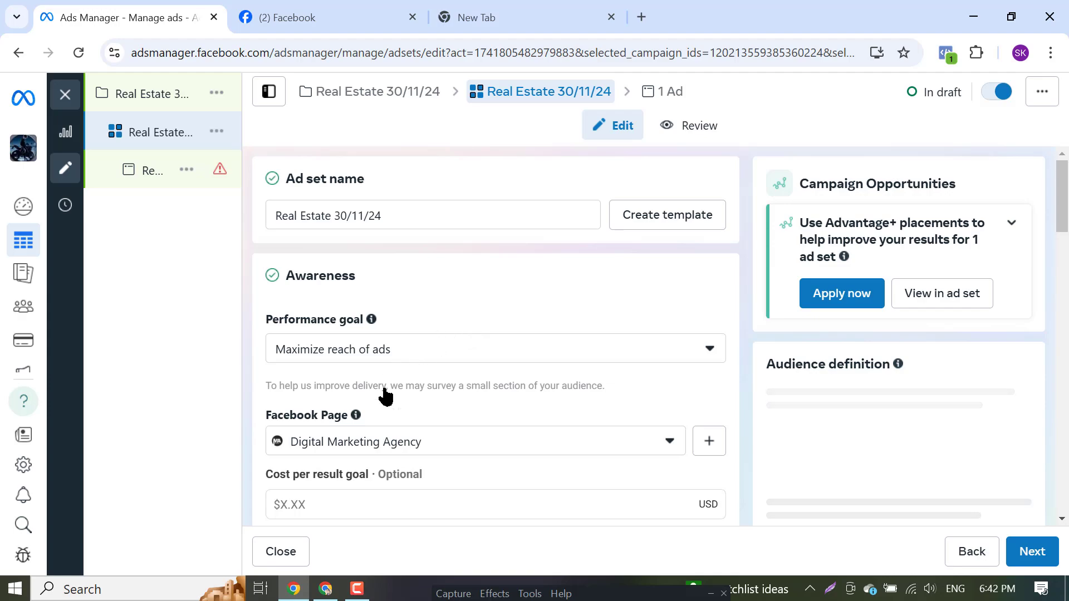
{"action": "scroll", "coordinate": [423, 440], "scroll_direction": "down", "scroll_amount": 10}
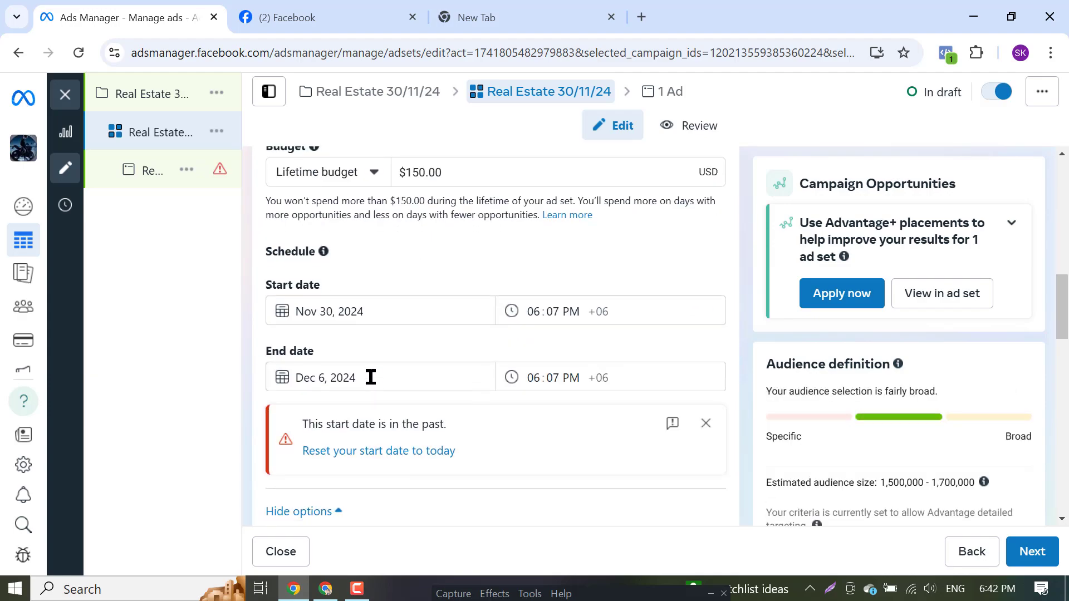
{"action": "scroll", "coordinate": [370, 379], "scroll_direction": "down", "scroll_amount": 10}
{"action": "scroll", "coordinate": [485, 430], "scroll_direction": "up", "scroll_amount": 20}
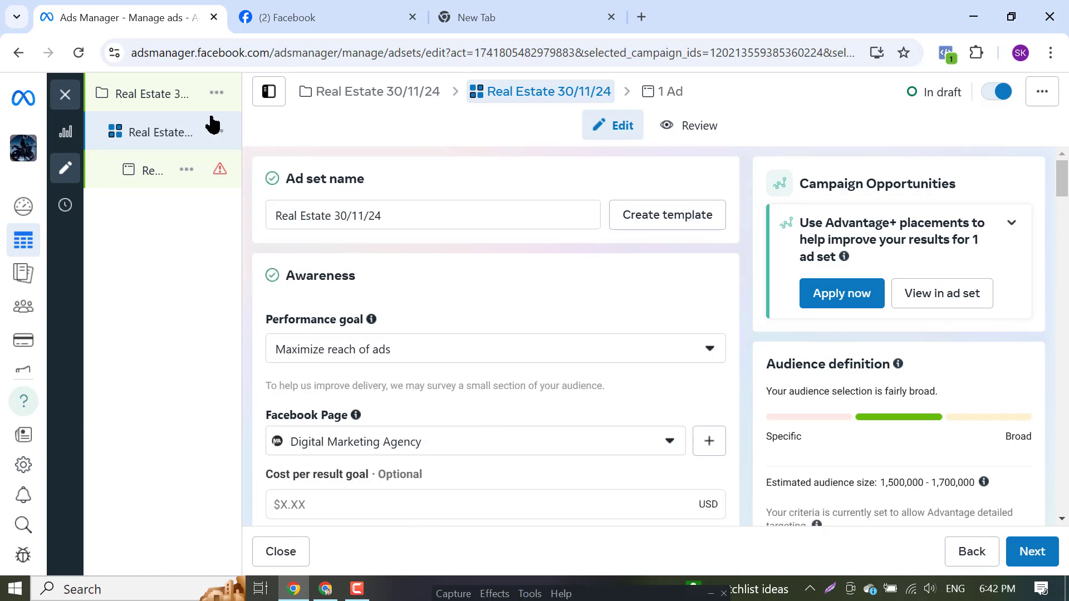
Return to the Real Estate 30/11/24 ad, look at the preview sharing options, and turn on the ad preview
{"action": "left_click", "coordinate": [170, 174]}
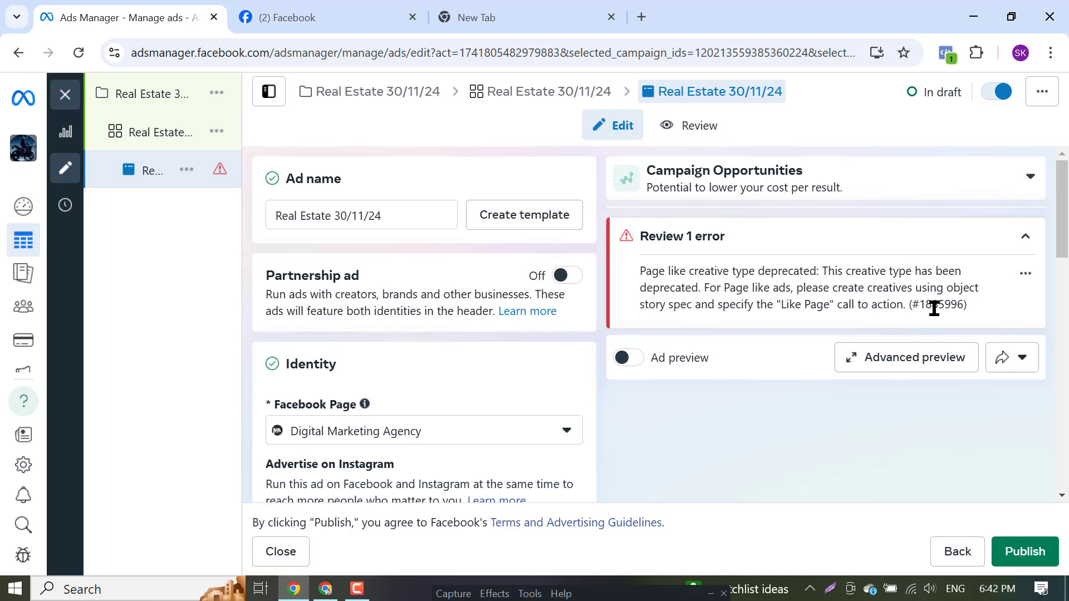
{"action": "left_click", "coordinate": [1021, 368]}
{"action": "scroll", "coordinate": [904, 428], "scroll_direction": "down", "scroll_amount": 6}
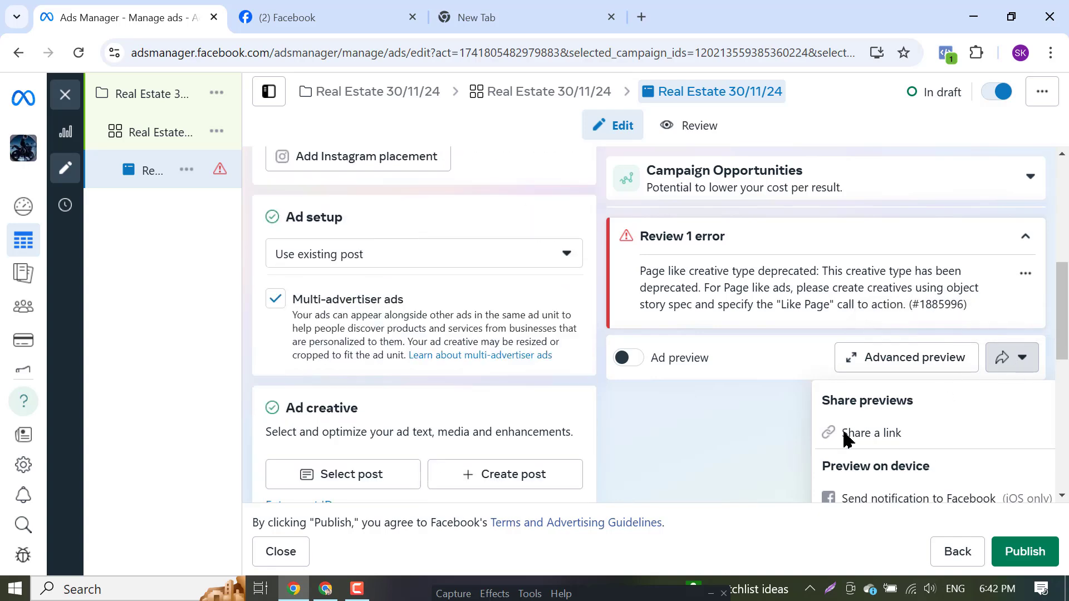
{"action": "scroll", "coordinate": [661, 429], "scroll_direction": "up", "scroll_amount": 4}
{"action": "left_click", "coordinate": [633, 362]}
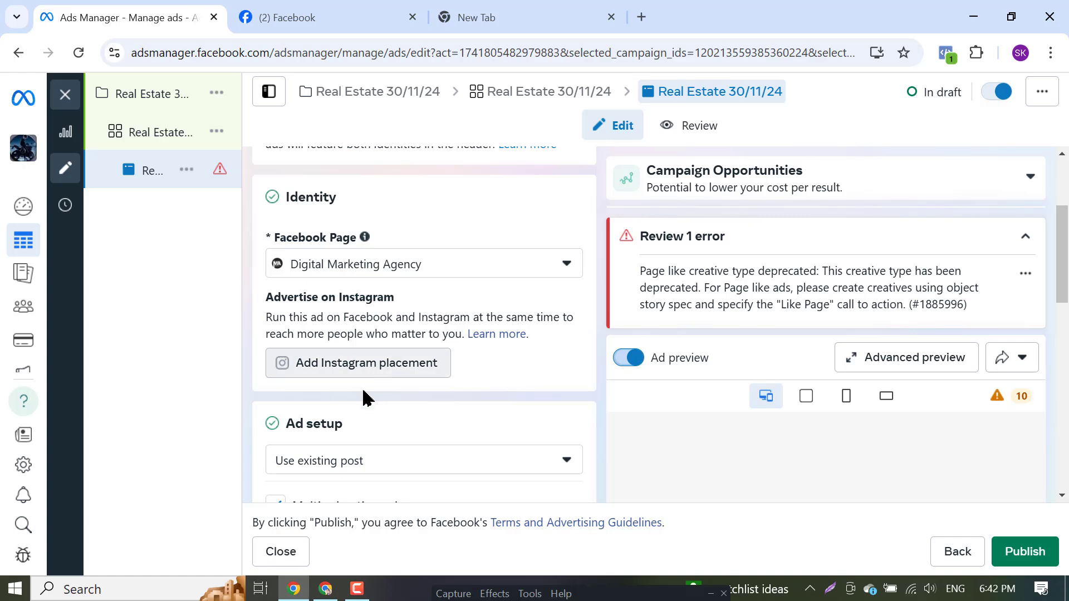
Look over the ad's identity, ad setup choices and ad creative section before choosing a post
{"action": "scroll", "coordinate": [367, 400], "scroll_direction": "down", "scroll_amount": 6}
{"action": "scroll", "coordinate": [370, 384], "scroll_direction": "up", "scroll_amount": 3}
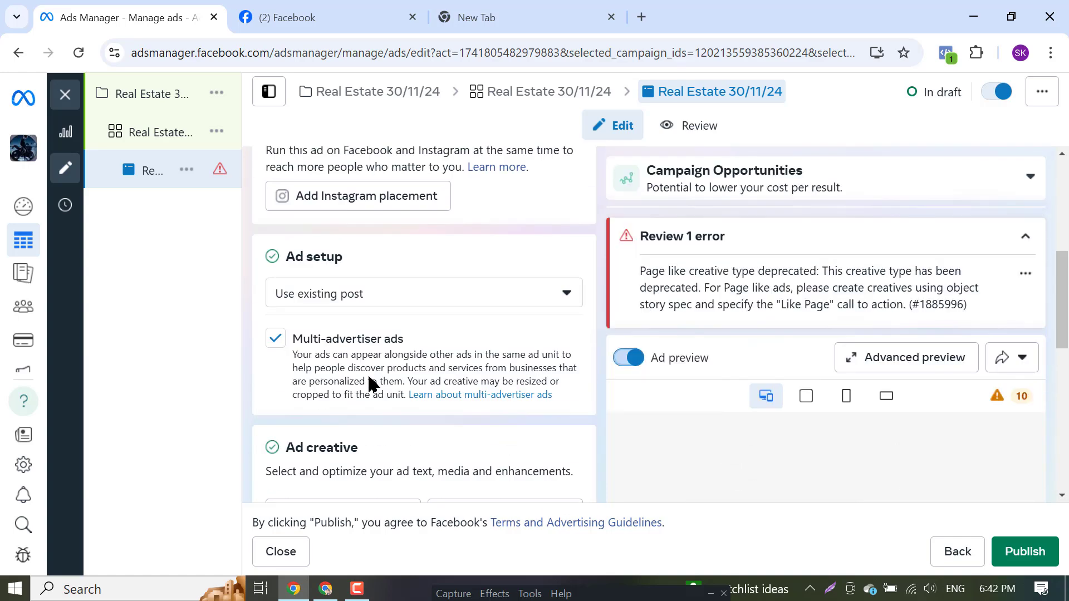
{"action": "scroll", "coordinate": [372, 373], "scroll_direction": "down", "scroll_amount": 3}
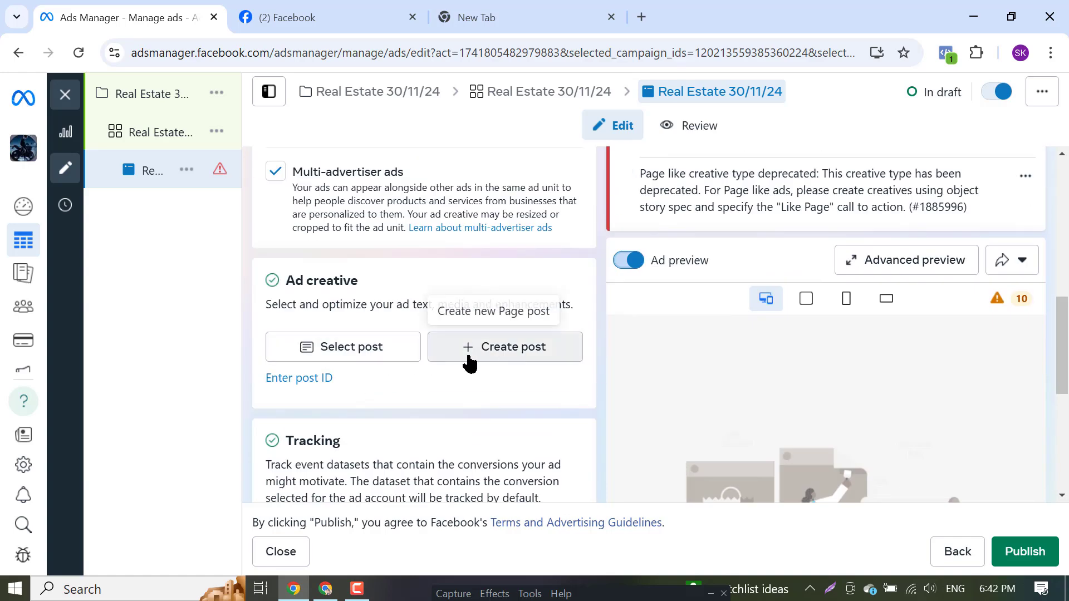
{"action": "scroll", "coordinate": [427, 365], "scroll_direction": "up", "scroll_amount": 3}
{"action": "left_click", "coordinate": [370, 297]}
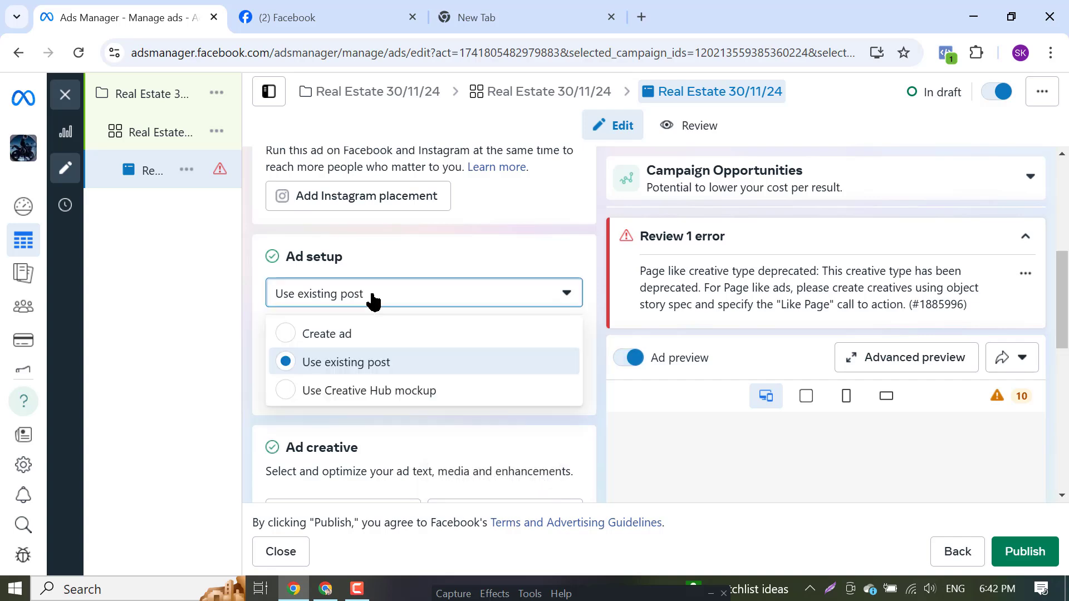
{"action": "left_click", "coordinate": [368, 295]}
{"action": "scroll", "coordinate": [390, 395], "scroll_direction": "down", "scroll_amount": 3}
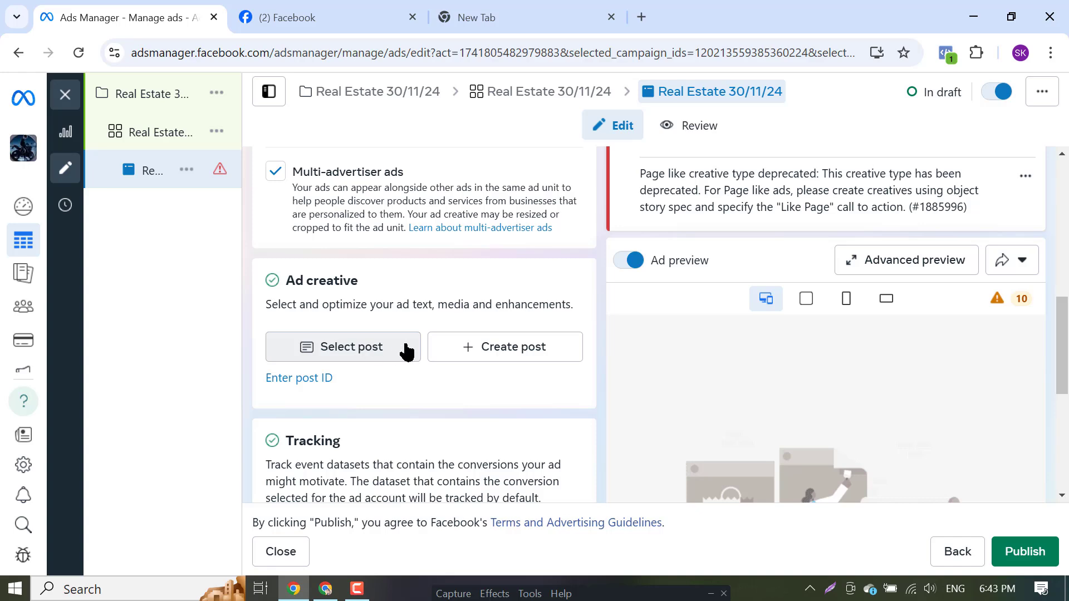
{"action": "scroll", "coordinate": [418, 353], "scroll_direction": "up", "scroll_amount": 3}
{"action": "scroll", "coordinate": [451, 367], "scroll_direction": "down", "scroll_amount": 3}
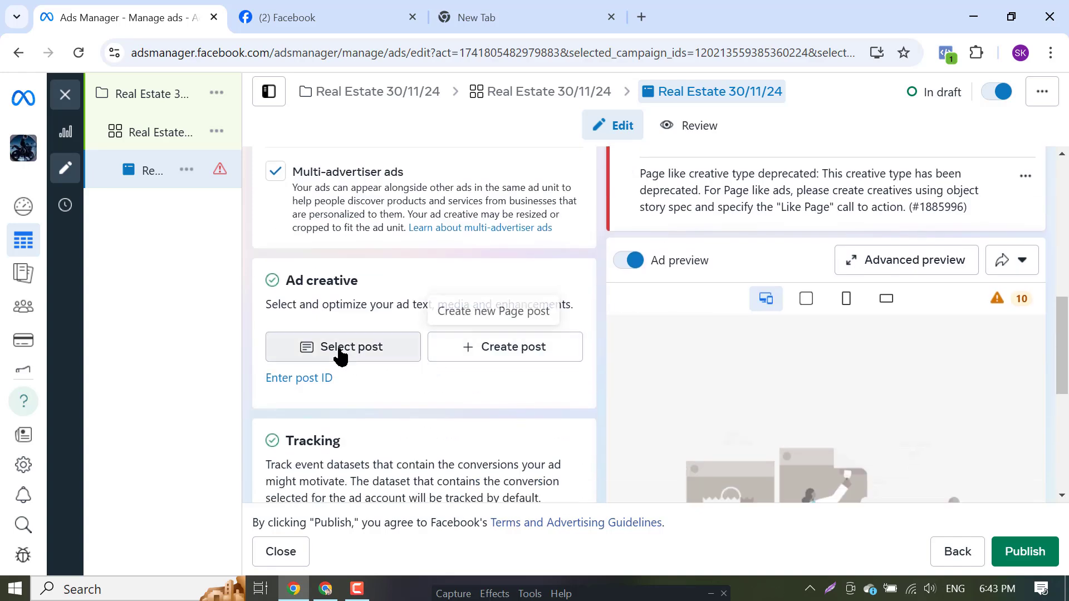
Select the "Hello" photo post from Nov 30, 2024 as the existing Facebook post for the ad
{"action": "left_click", "coordinate": [365, 351]}
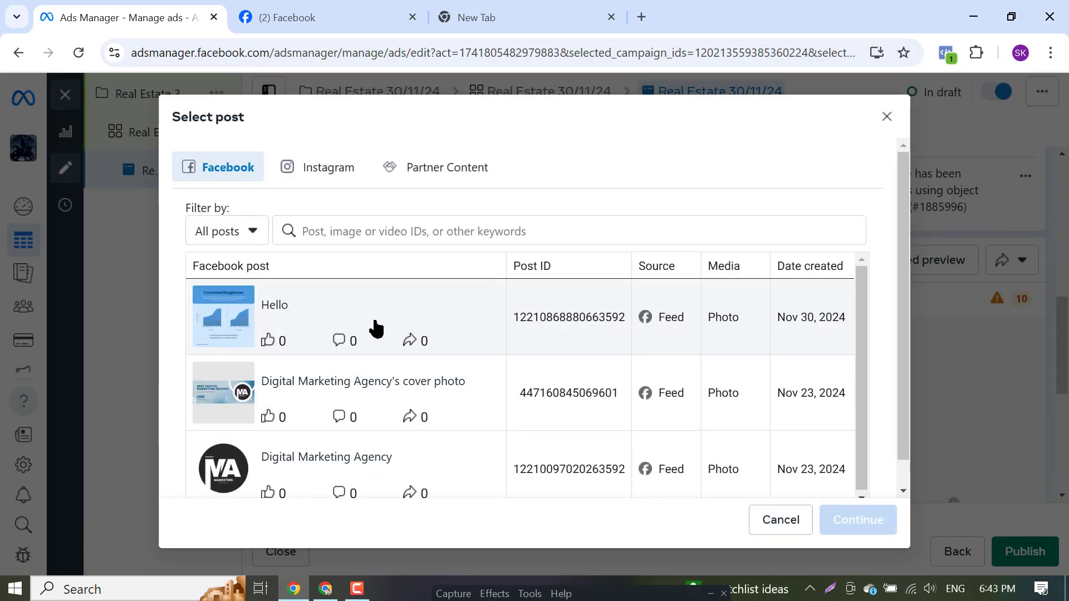
{"action": "left_click", "coordinate": [281, 316]}
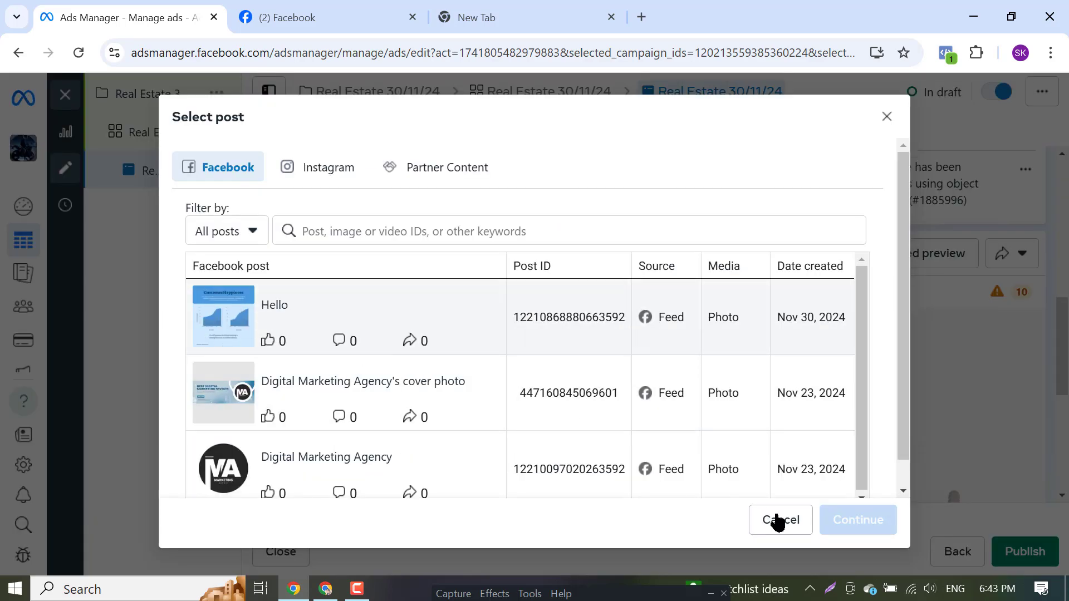
{"action": "left_click", "coordinate": [854, 523]}
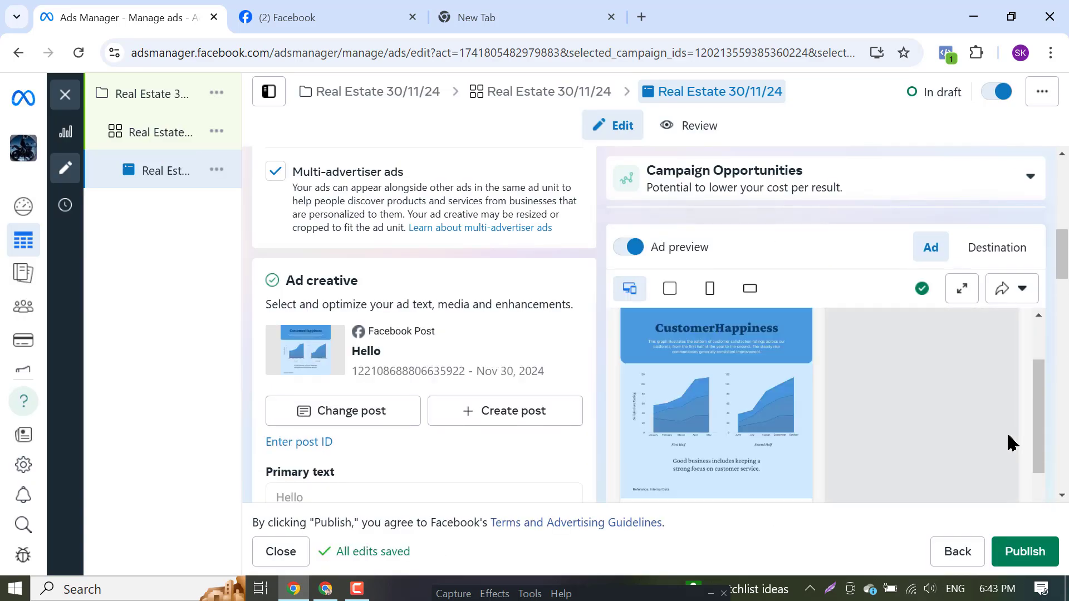
Look through the ad preview's variations for Facebook Feed, Facebook Stories and the further placements
{"action": "scroll", "coordinate": [1031, 406], "scroll_direction": "up", "scroll_amount": 3}
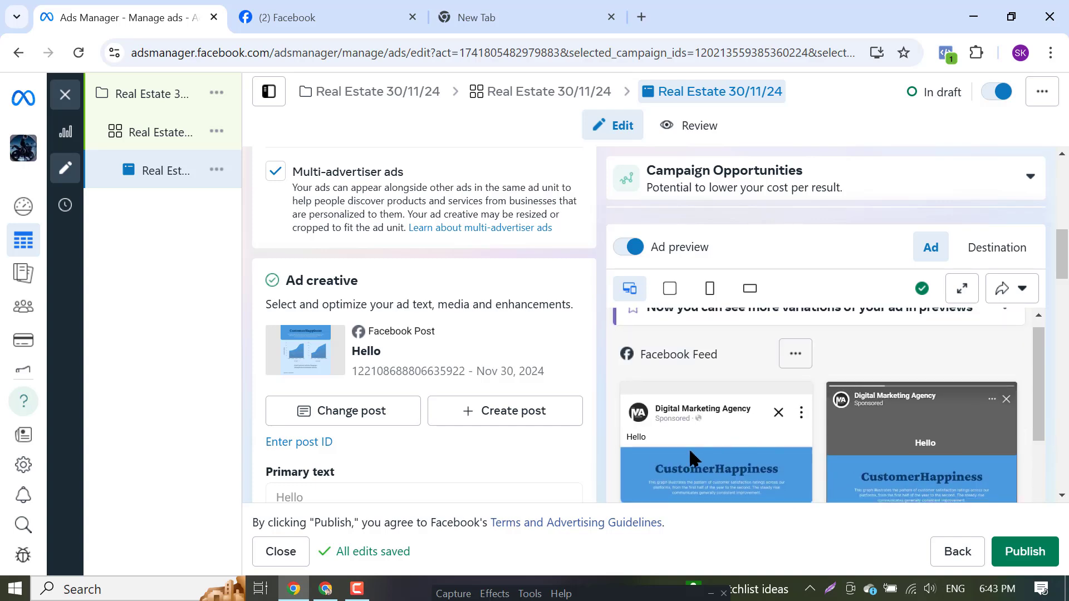
{"action": "scroll", "coordinate": [693, 462], "scroll_direction": "down", "scroll_amount": 5}
{"action": "scroll", "coordinate": [981, 465], "scroll_direction": "up", "scroll_amount": 2}
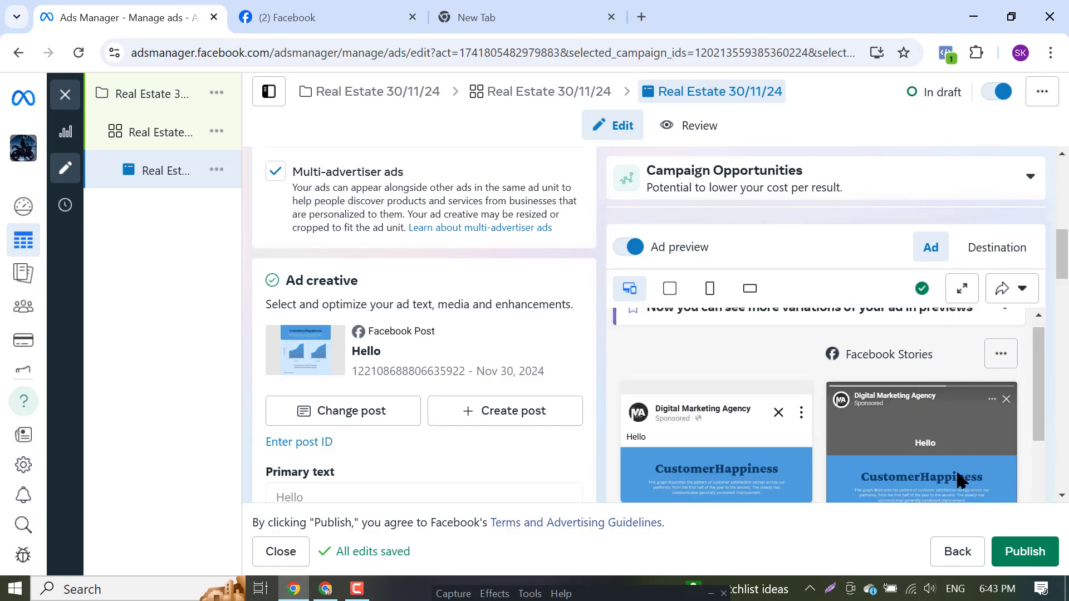
{"action": "left_click_drag", "start_coordinate": [1041, 405], "coordinate": [1037, 517]}
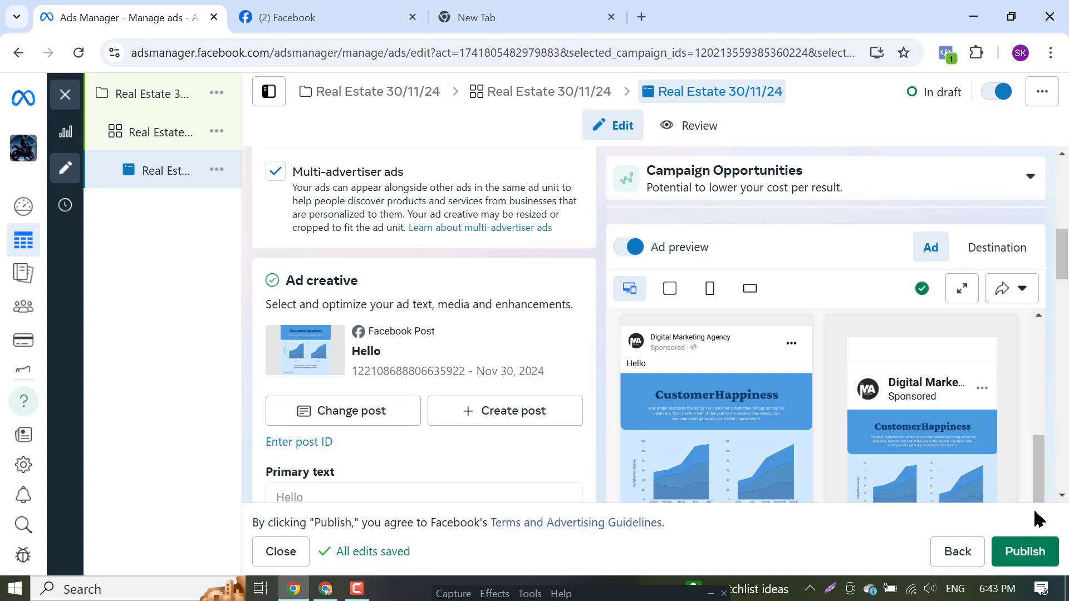
Switch to the Digital Marketing Agency Facebook Page and view the published "Hello" post
{"action": "left_click", "coordinate": [304, 12]}
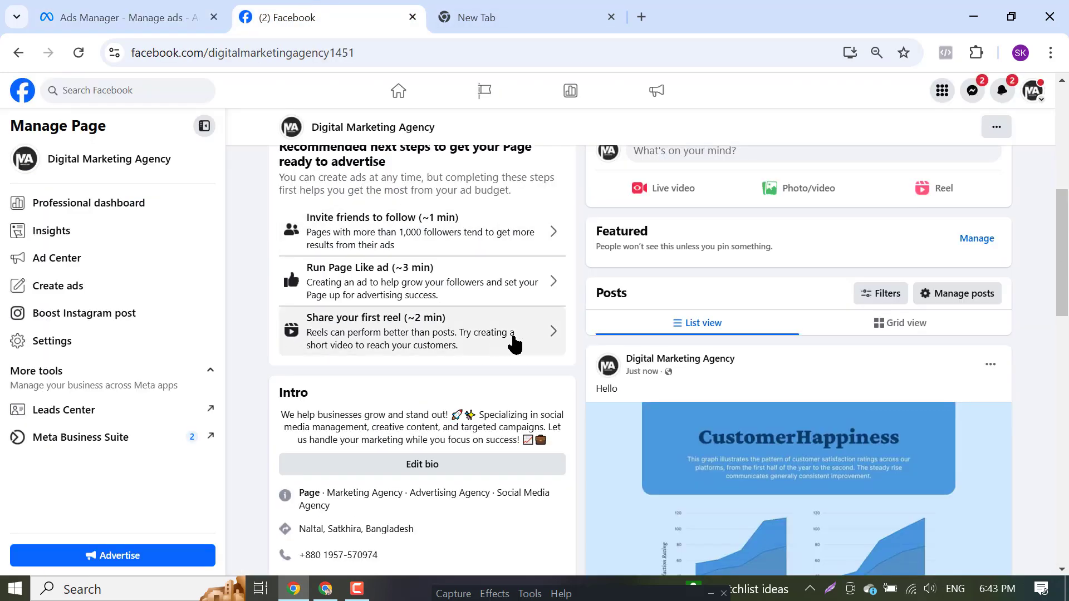
{"action": "scroll", "coordinate": [657, 457], "scroll_direction": "down", "scroll_amount": 9}
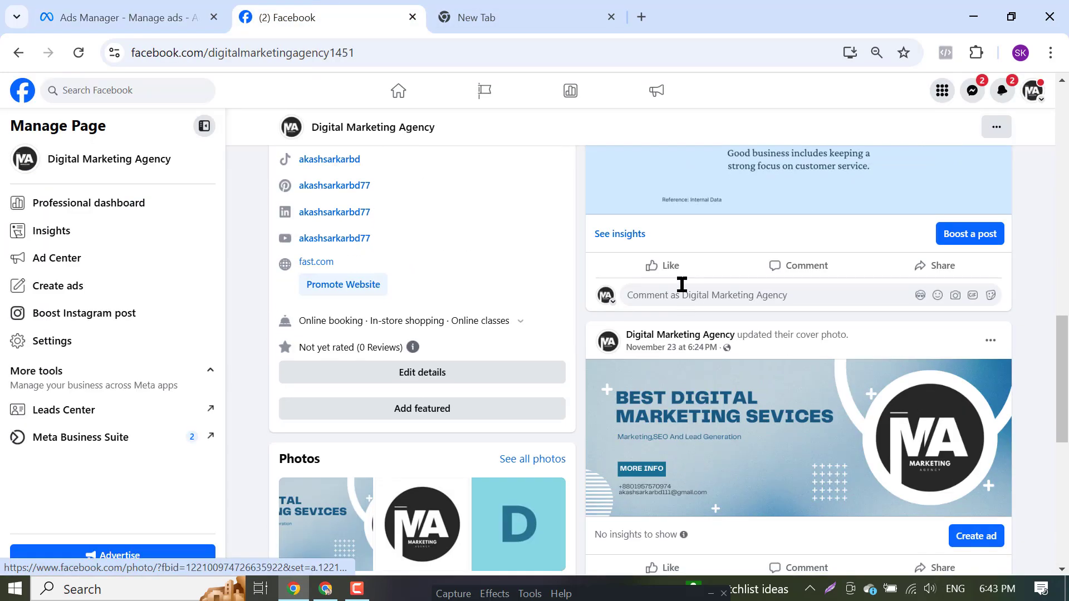
{"action": "scroll", "coordinate": [691, 334], "scroll_direction": "up", "scroll_amount": 3}
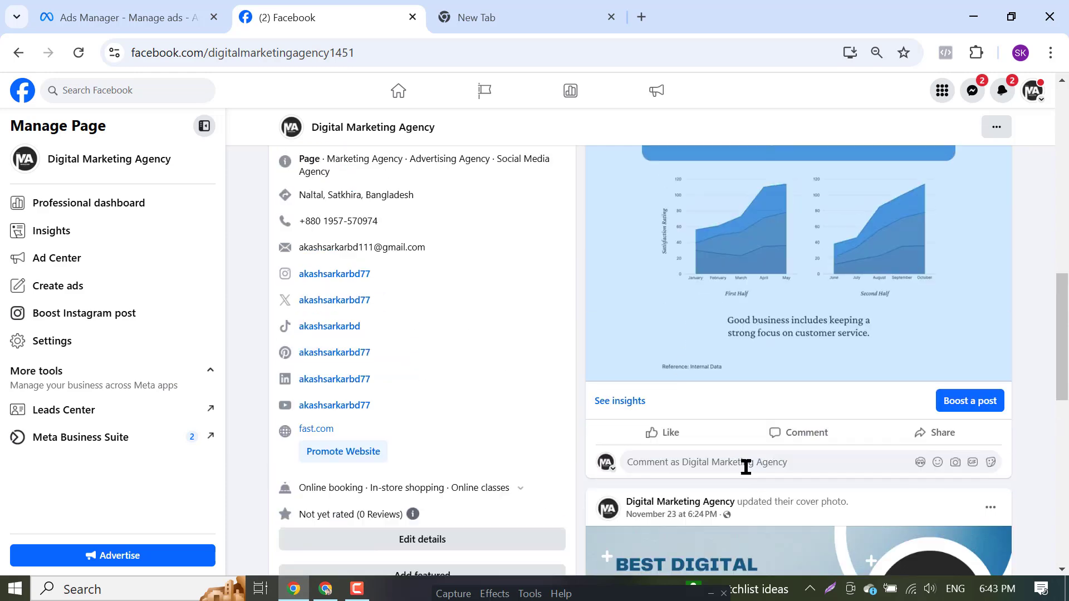
Return to the Real Estate 30/11/24 ad in Ads Manager and set its ad setup to Create ad
{"action": "left_click", "coordinate": [115, 13]}
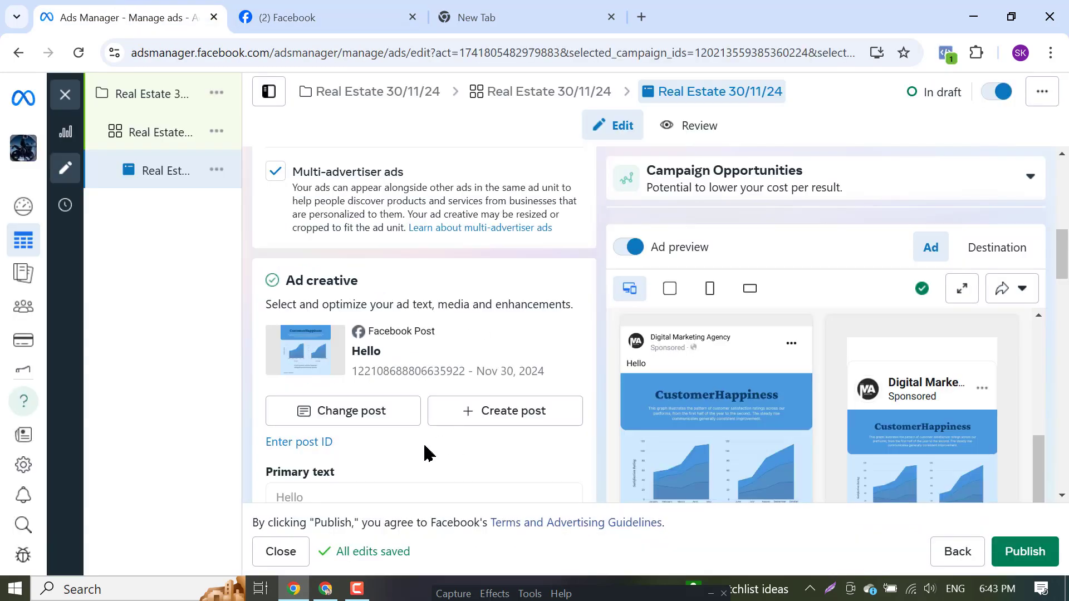
{"action": "scroll", "coordinate": [406, 425], "scroll_direction": "up", "scroll_amount": 5}
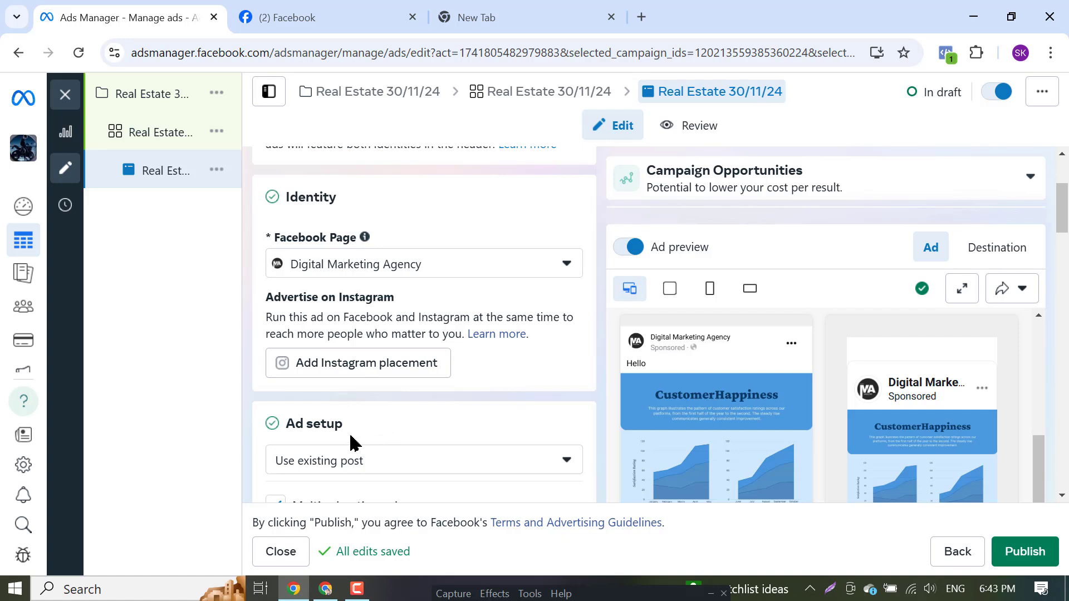
{"action": "left_click", "coordinate": [364, 462]}
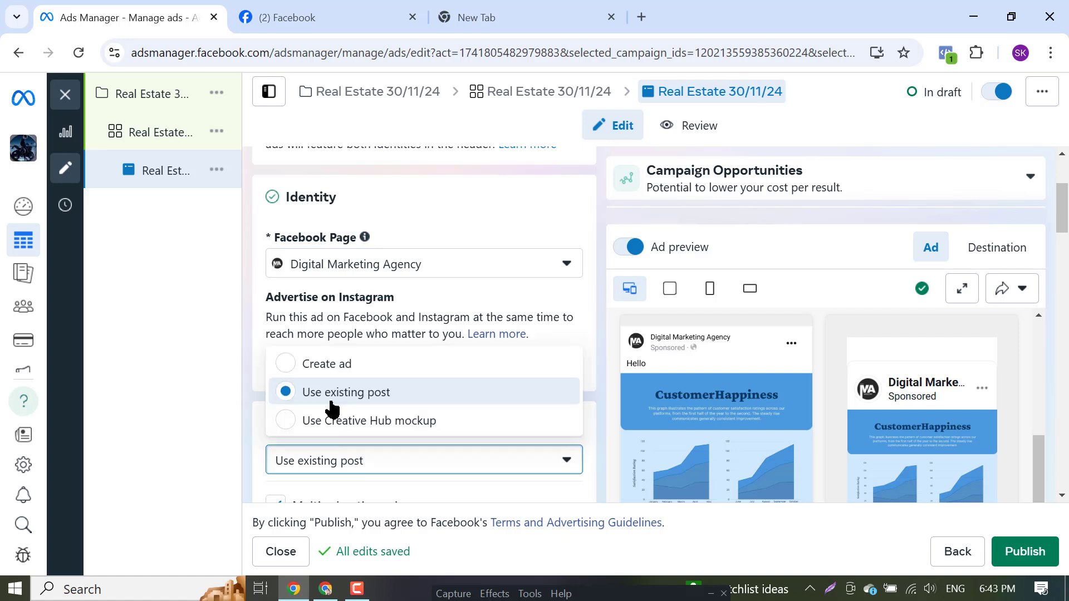
{"action": "left_click", "coordinate": [313, 368]}
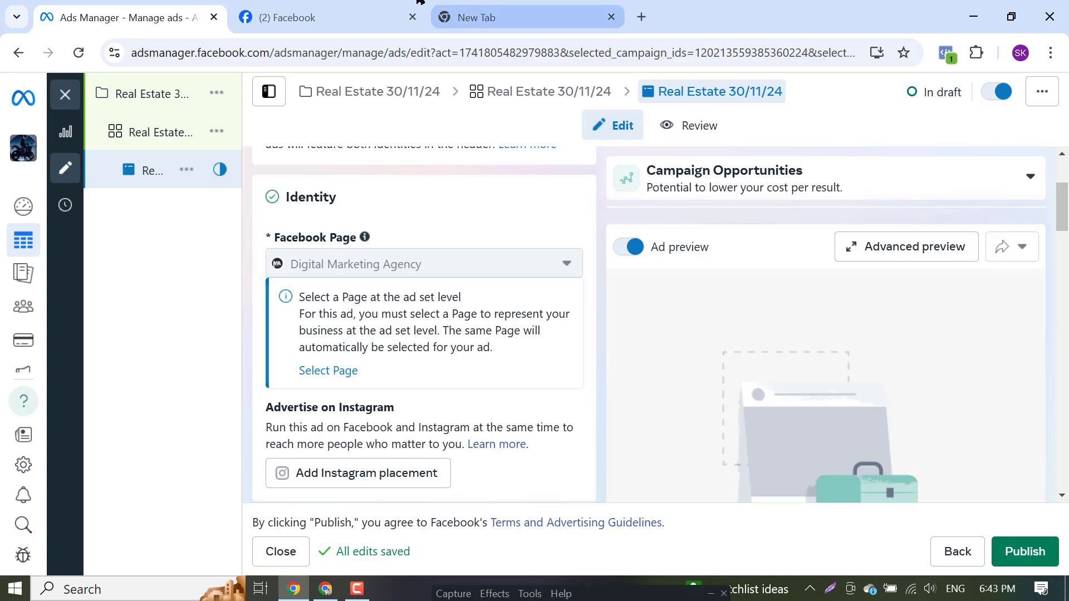
{"action": "left_click", "coordinate": [289, 17]}
{"action": "left_click", "coordinate": [78, 8]}
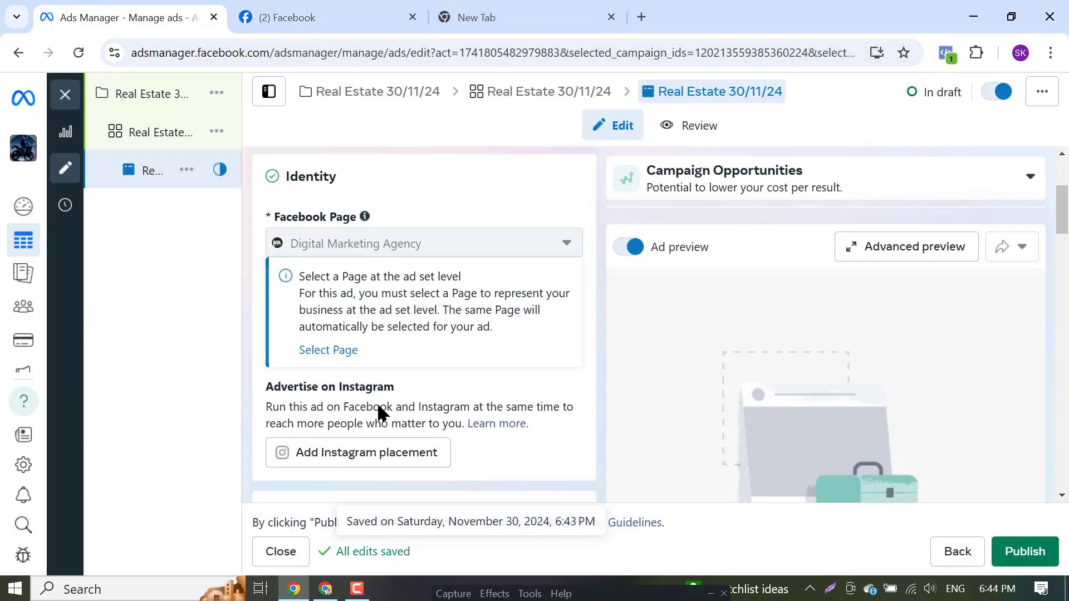
Check the ad's format choices and creative types, and dismiss the notice about the moved Instant Experience option
{"action": "scroll", "coordinate": [372, 416], "scroll_direction": "down", "scroll_amount": 3}
{"action": "scroll", "coordinate": [490, 412], "scroll_direction": "down", "scroll_amount": 3}
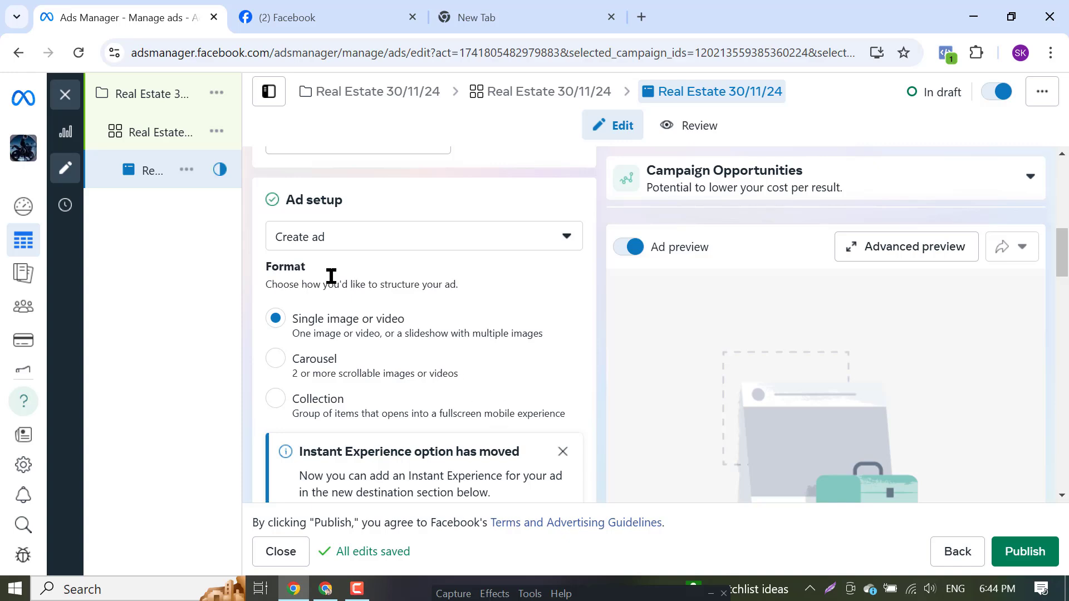
{"action": "scroll", "coordinate": [433, 375], "scroll_direction": "down", "scroll_amount": 3}
{"action": "scroll", "coordinate": [334, 475], "scroll_direction": "down", "scroll_amount": 3}
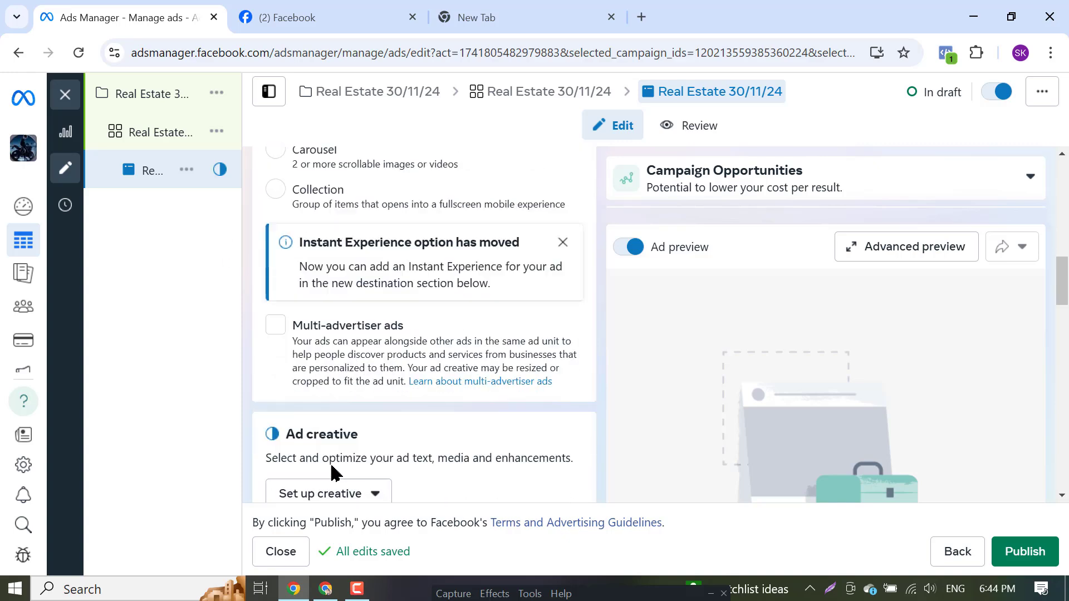
{"action": "left_click", "coordinate": [327, 373]}
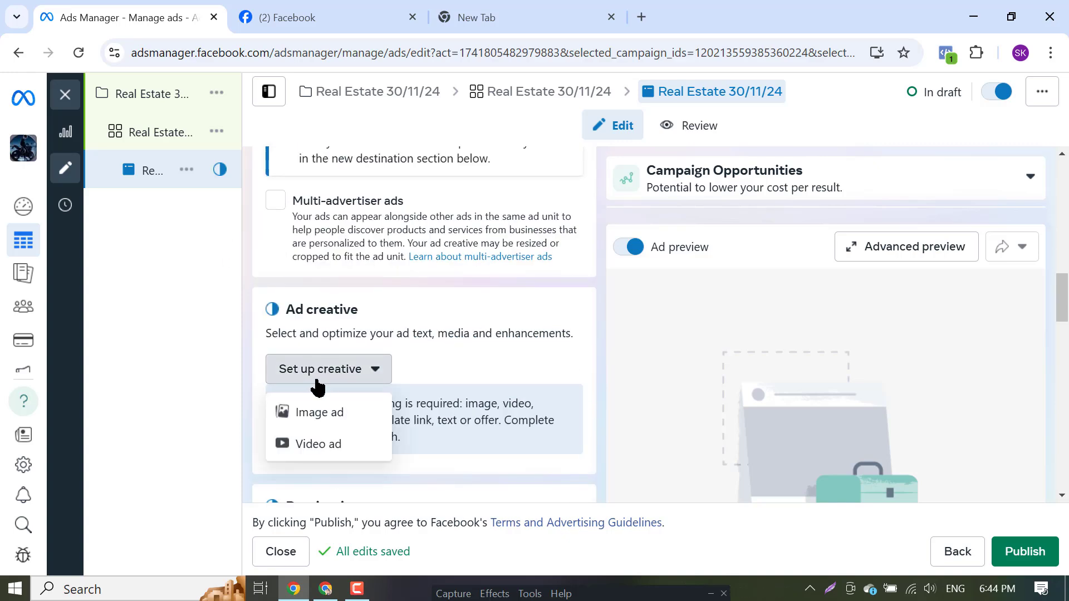
{"action": "left_click", "coordinate": [474, 368]}
{"action": "left_click", "coordinate": [343, 373]}
{"action": "left_click", "coordinate": [492, 366]}
{"action": "scroll", "coordinate": [535, 384], "scroll_direction": "up", "scroll_amount": 3}
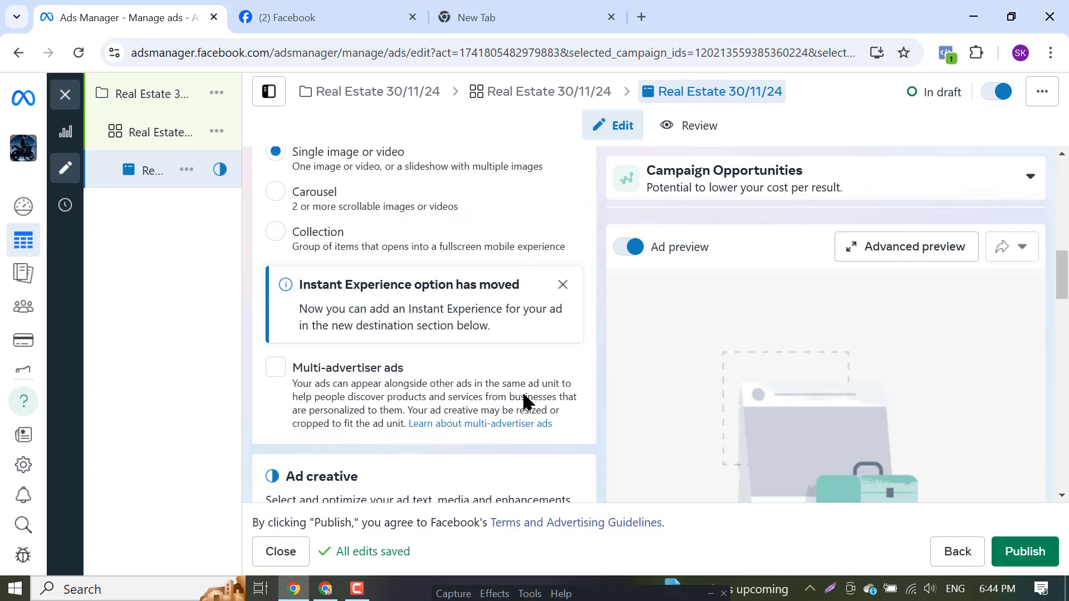
{"action": "left_click", "coordinate": [563, 285]}
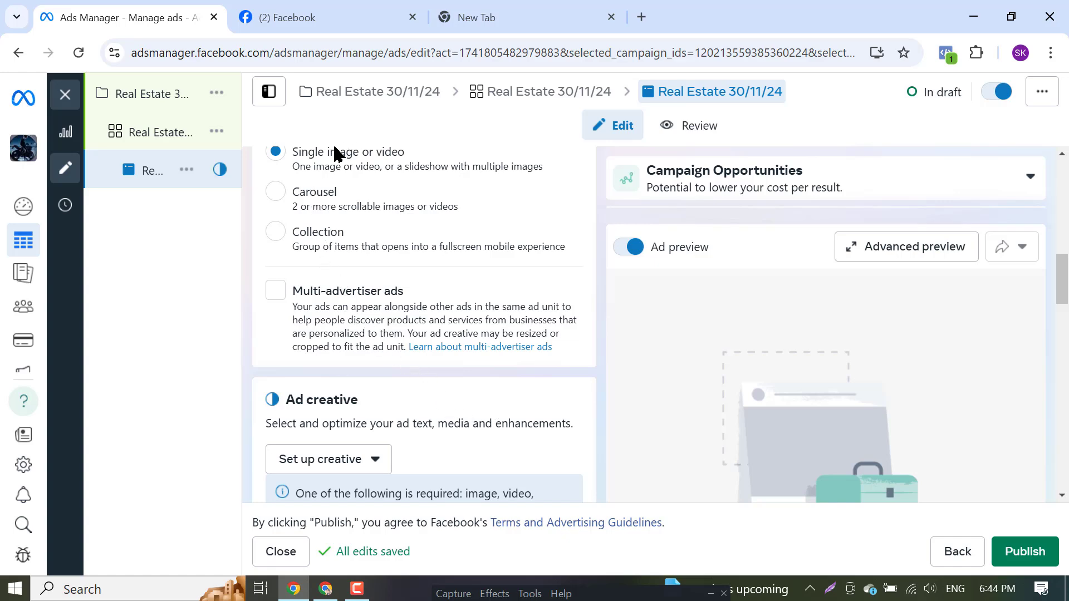
Review the ad setup section, its format and multi-advertiser options, and the ad creative and destination sections
{"action": "scroll", "coordinate": [344, 337], "scroll_direction": "down", "scroll_amount": 3}
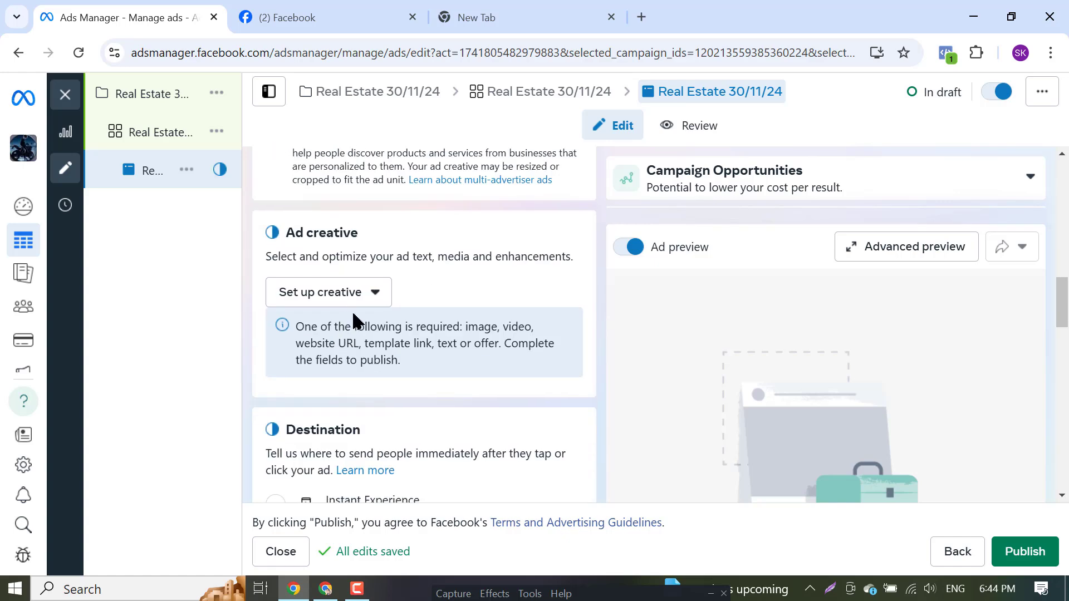
{"action": "scroll", "coordinate": [354, 316], "scroll_direction": "up", "scroll_amount": 6}
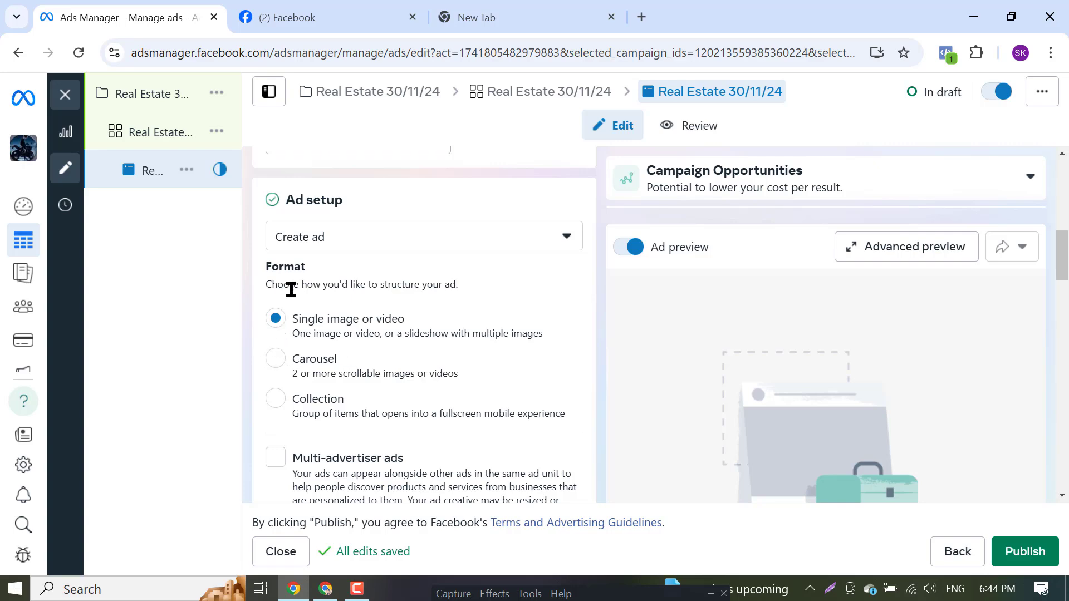
{"action": "scroll", "coordinate": [334, 340], "scroll_direction": "up", "scroll_amount": 3}
{"action": "scroll", "coordinate": [390, 384], "scroll_direction": "down", "scroll_amount": 3}
{"action": "scroll", "coordinate": [477, 387], "scroll_direction": "down", "scroll_amount": 4}
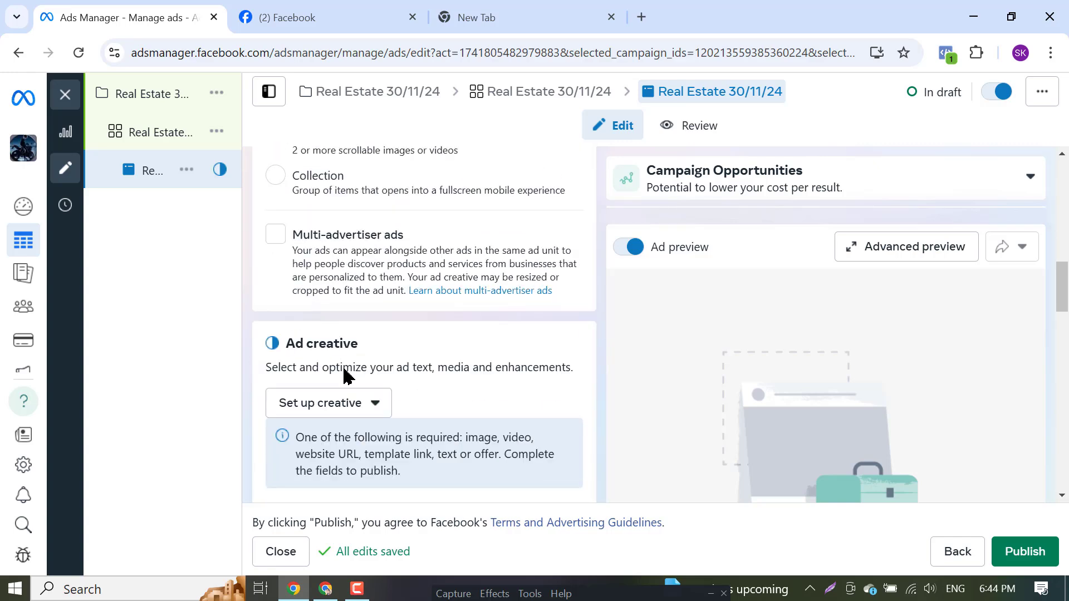
{"action": "scroll", "coordinate": [345, 376], "scroll_direction": "down", "scroll_amount": 5}
{"action": "scroll", "coordinate": [377, 407], "scroll_direction": "up", "scroll_amount": 3}
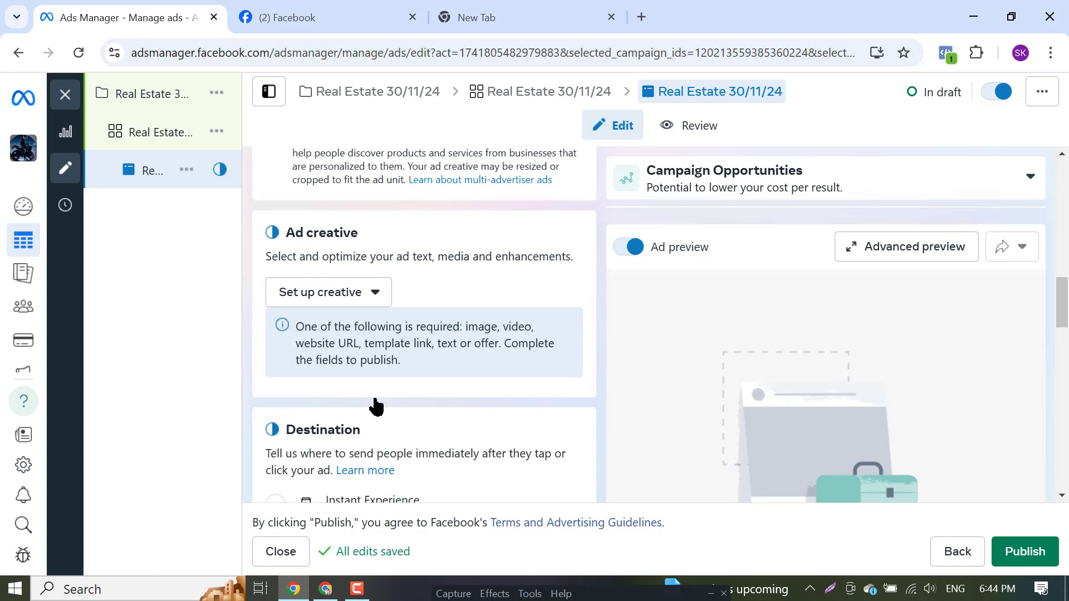
View the image ad's text, headline, description and call-to-action fields, close the media setup, and look through the destination and browser add-on options
{"action": "left_click", "coordinate": [331, 304]}
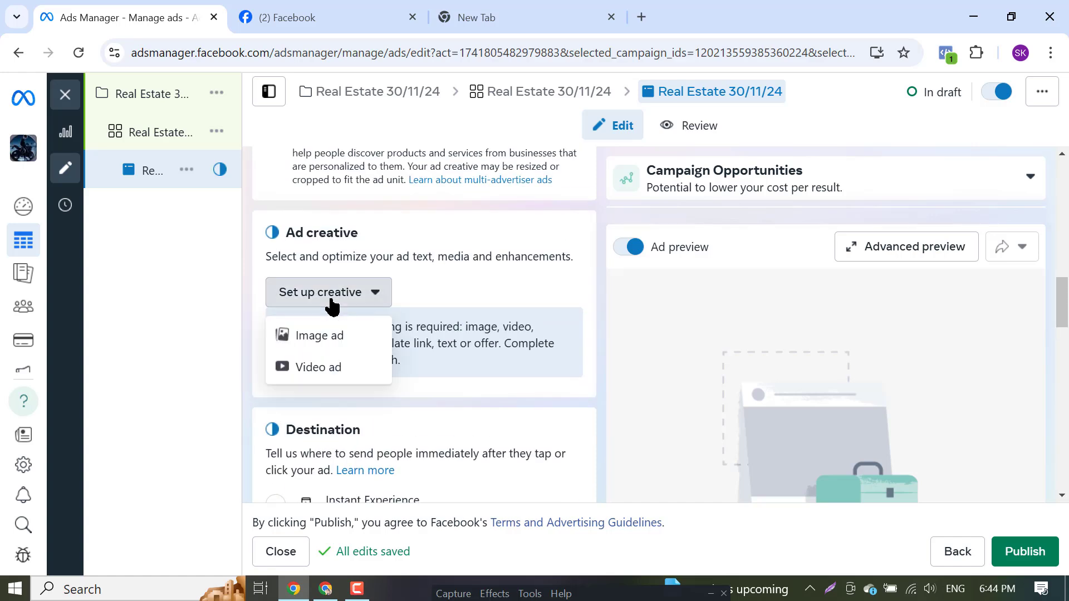
{"action": "left_click", "coordinate": [322, 346]}
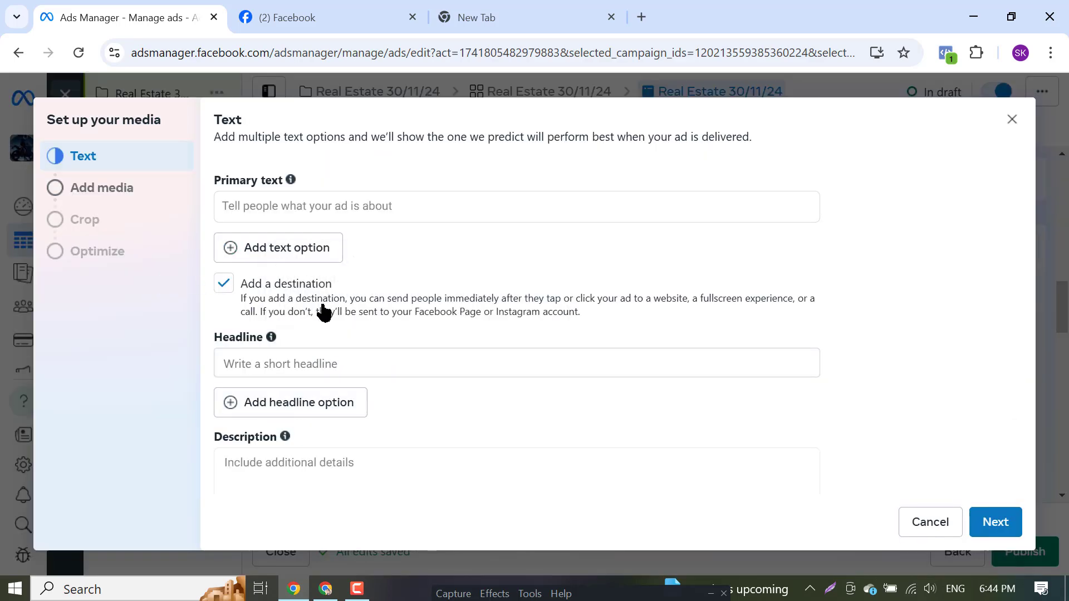
{"action": "scroll", "coordinate": [334, 317], "scroll_direction": "down", "scroll_amount": 3}
{"action": "scroll", "coordinate": [363, 446], "scroll_direction": "up", "scroll_amount": 3}
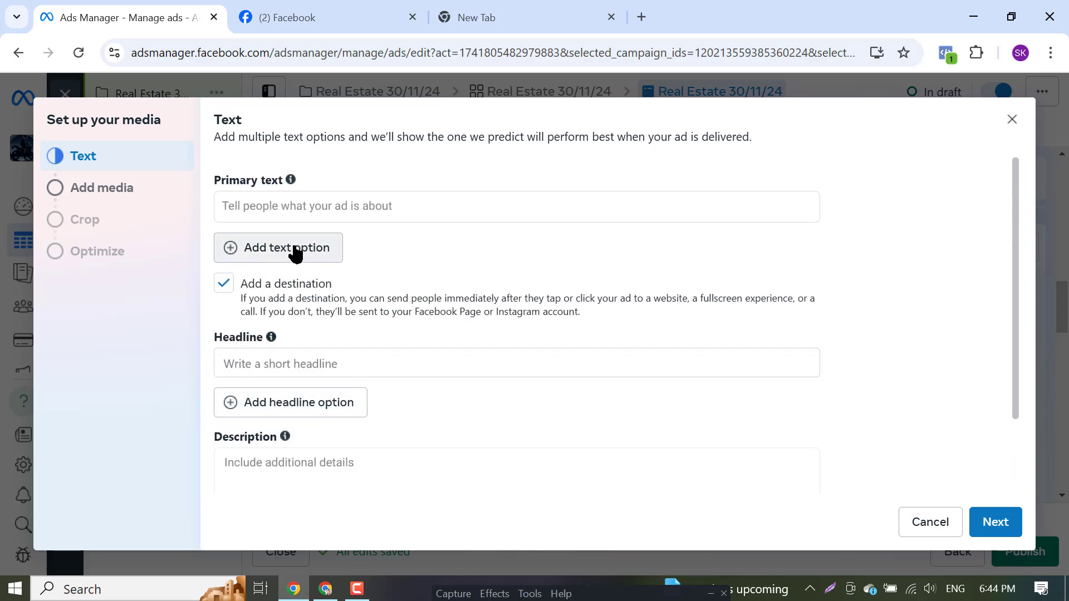
{"action": "scroll", "coordinate": [375, 313], "scroll_direction": "down", "scroll_amount": 2}
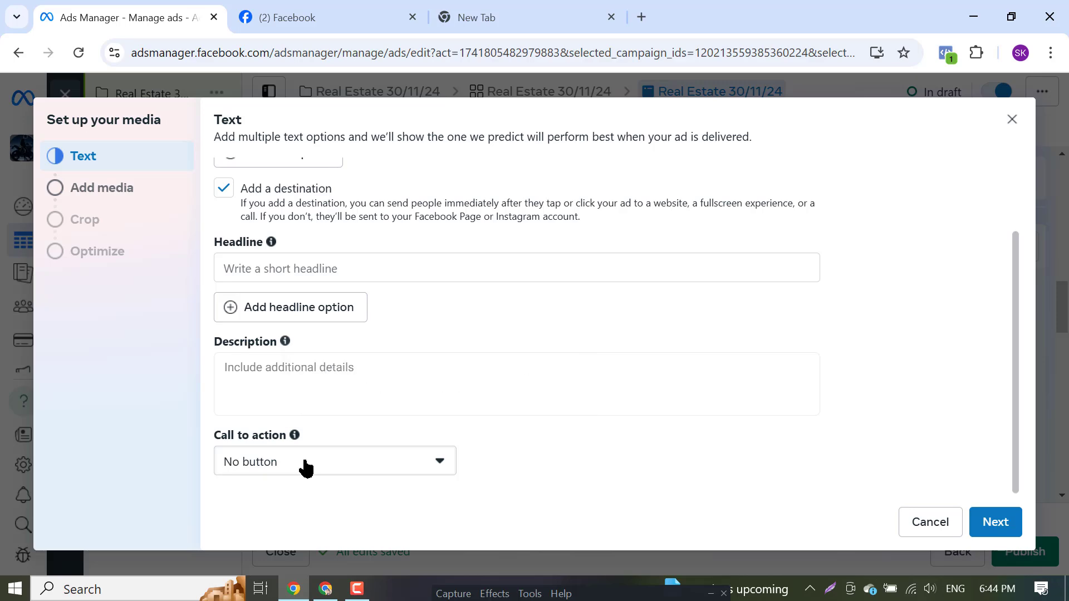
{"action": "left_click", "coordinate": [305, 467]}
{"action": "left_click", "coordinate": [1012, 119]}
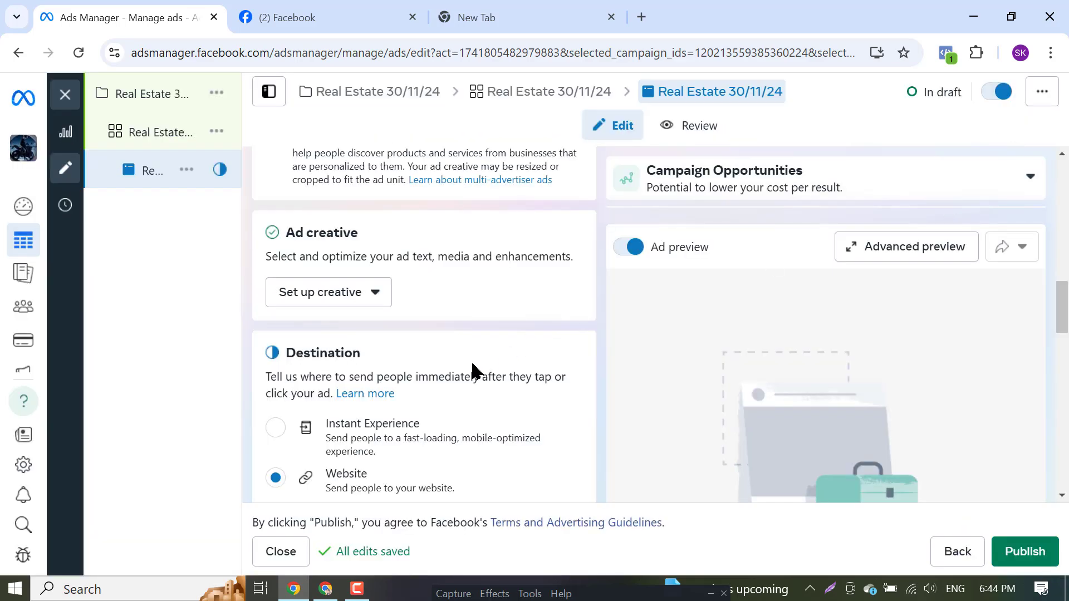
{"action": "scroll", "coordinate": [455, 375], "scroll_direction": "down", "scroll_amount": 5}
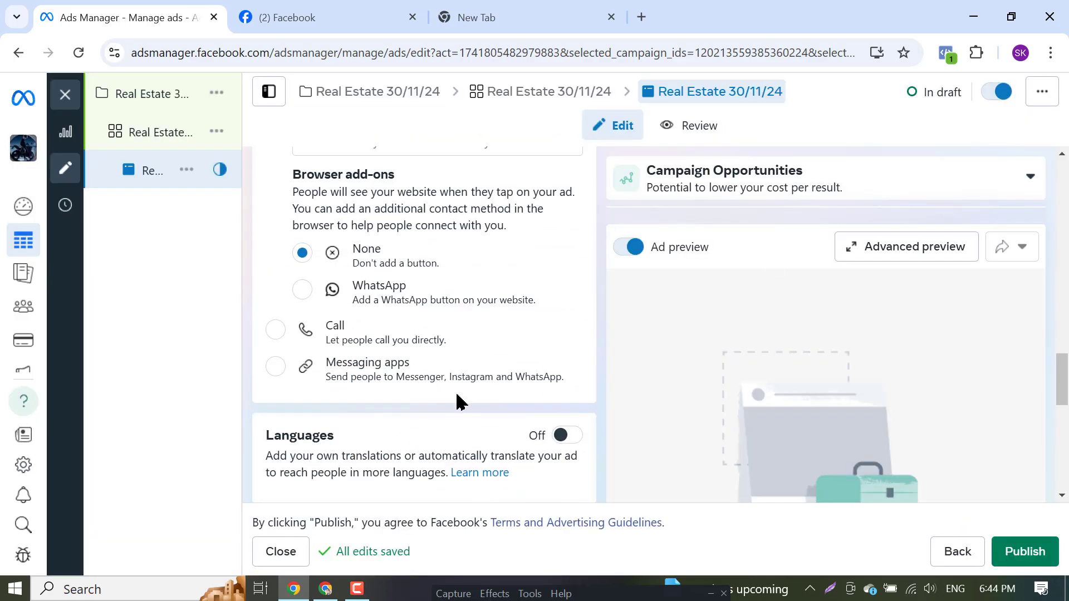
{"action": "scroll", "coordinate": [456, 401], "scroll_direction": "up", "scroll_amount": 5}
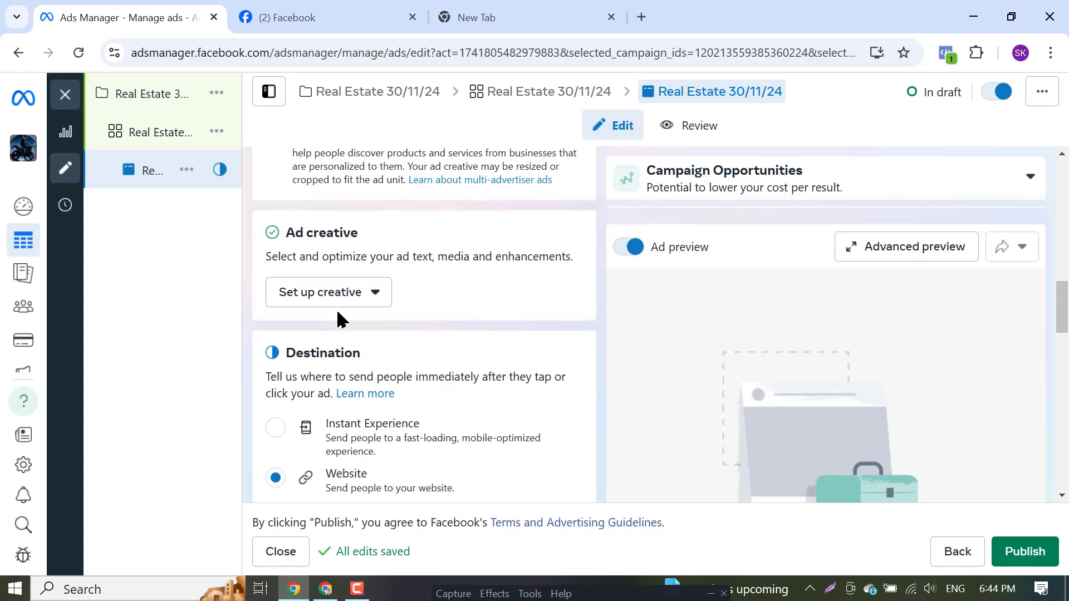
Open the creative setup for an image ad and enter the primary text "Hello How Are You>>"
{"action": "left_click", "coordinate": [320, 287]}
{"action": "left_click", "coordinate": [356, 341]}
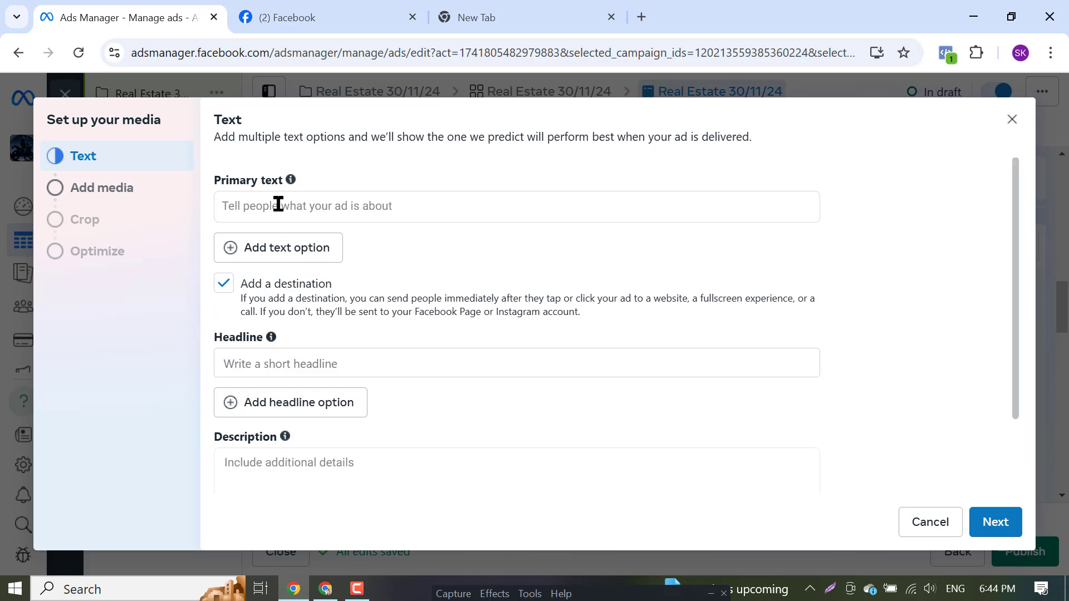
{"action": "left_click", "coordinate": [279, 204]}
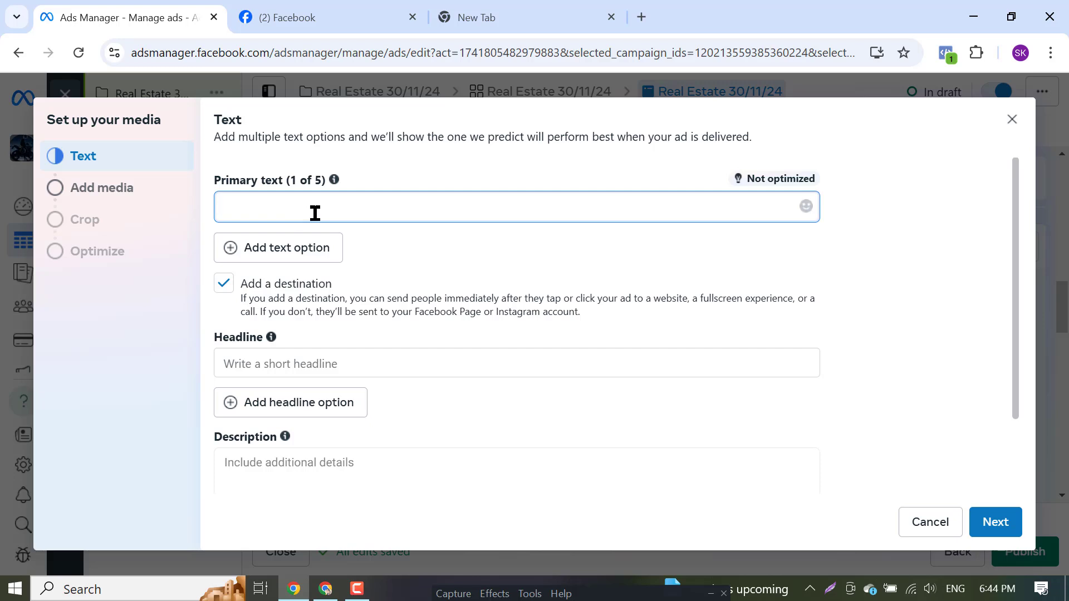
{"action": "left_click", "coordinate": [334, 362]}
{"action": "left_click", "coordinate": [346, 207]}
{"action": "type", "text": "How Are YO"}
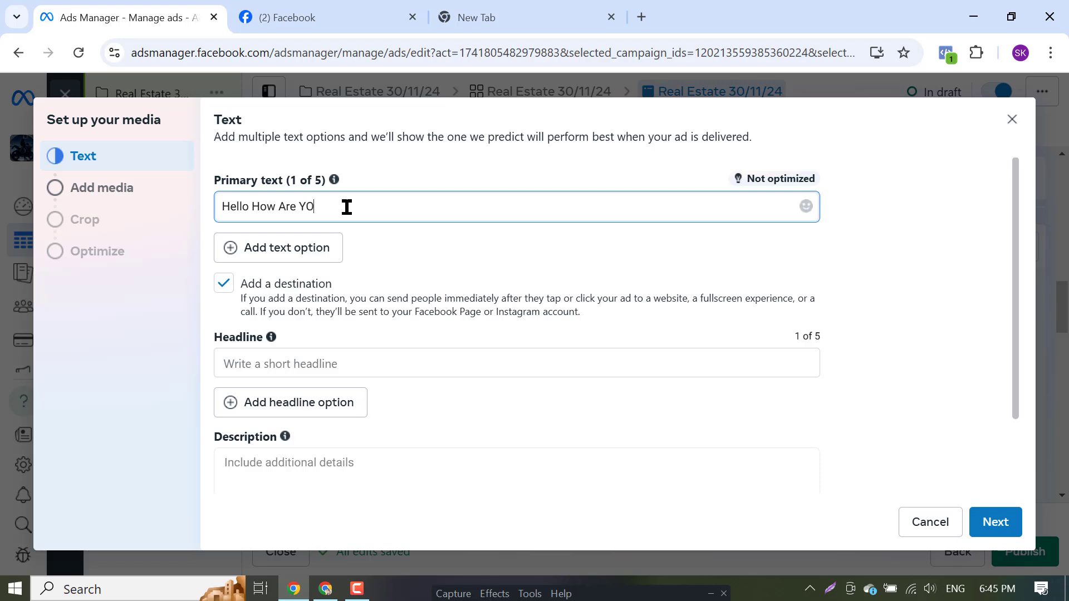
{"action": "key", "text": "BackSpace"}
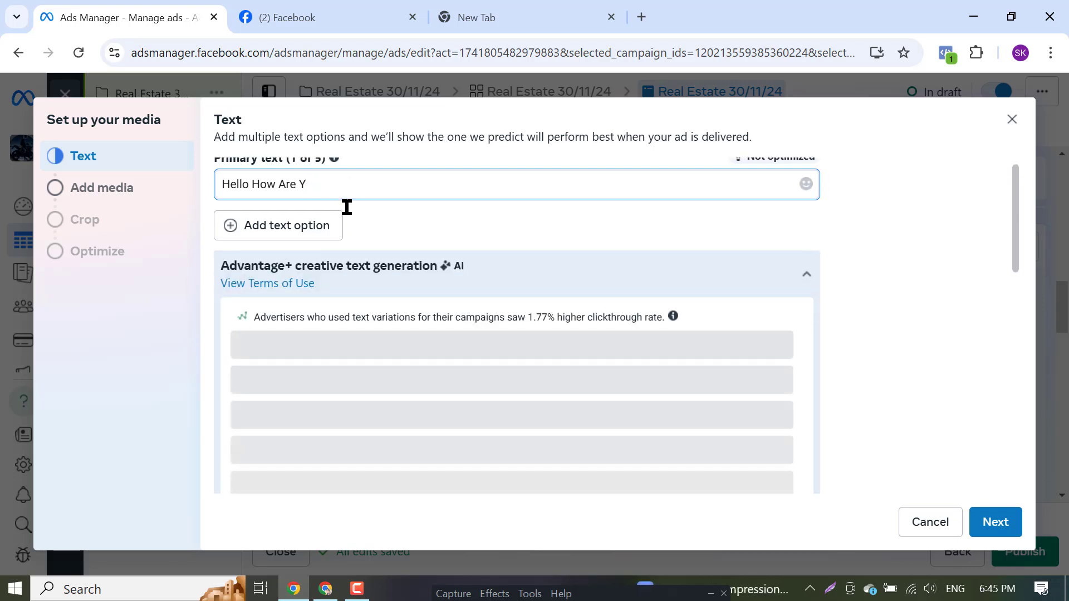
{"action": "type", "text": "ou"}
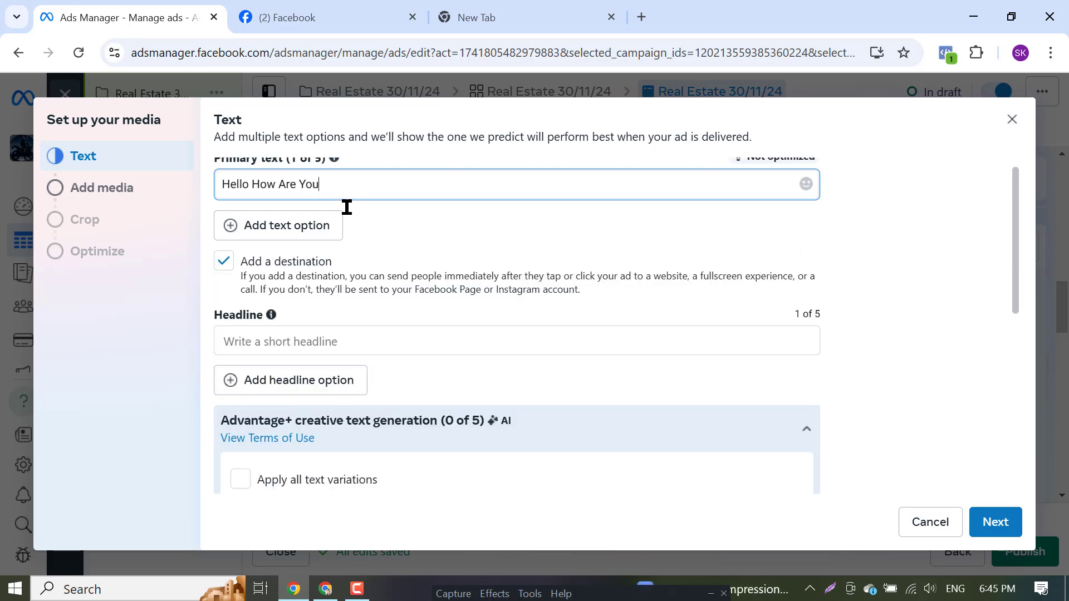
{"action": "type", "text": ">>"}
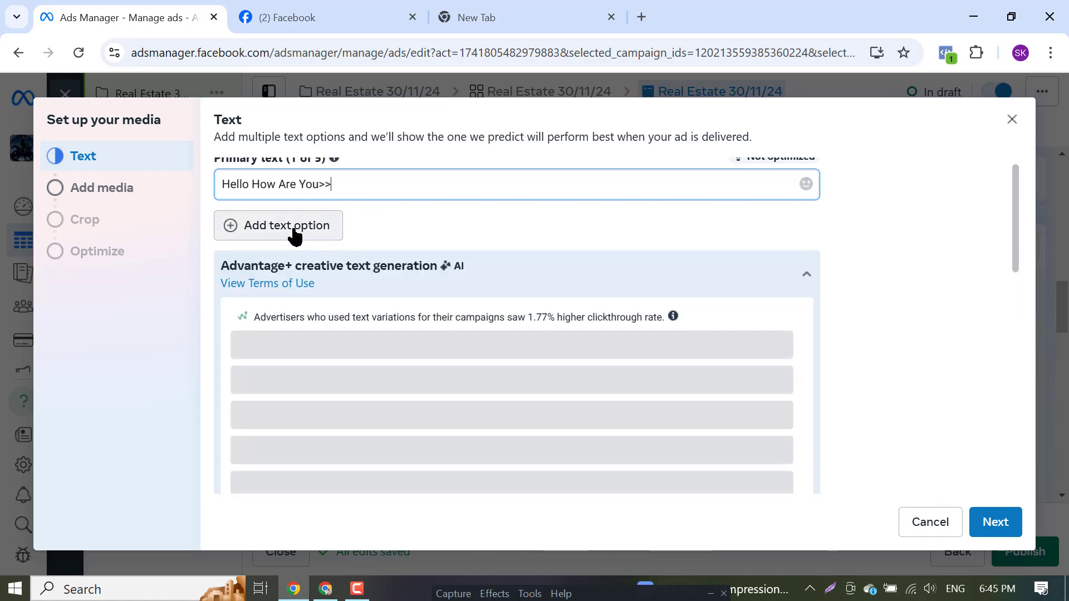
Add a second primary text option and apply the generated headline variation "How Are You"
{"action": "left_click", "coordinate": [294, 228]}
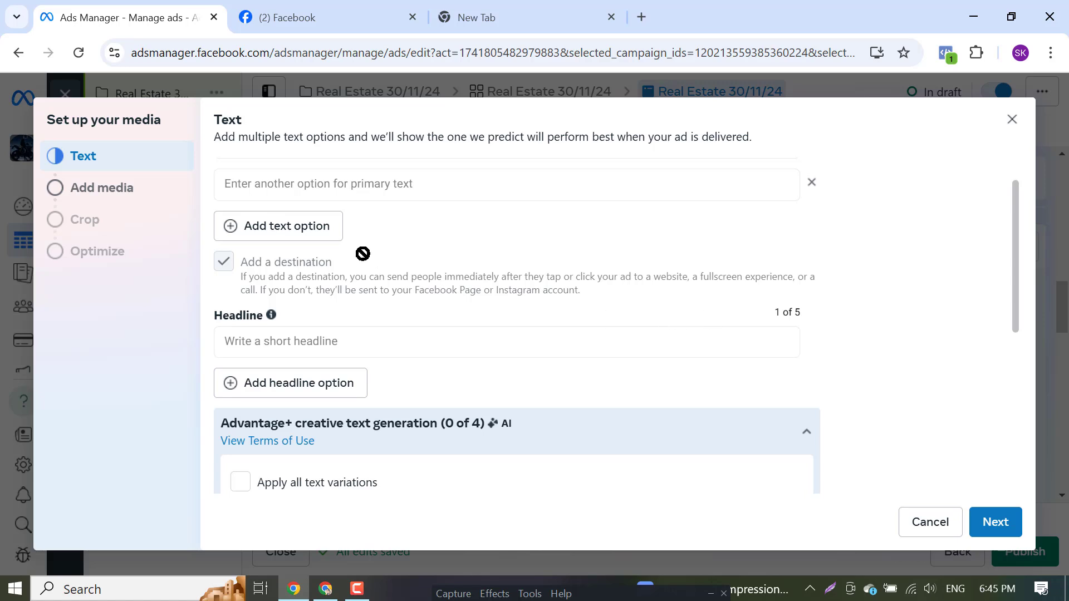
{"action": "scroll", "coordinate": [438, 292], "scroll_direction": "up", "scroll_amount": 1}
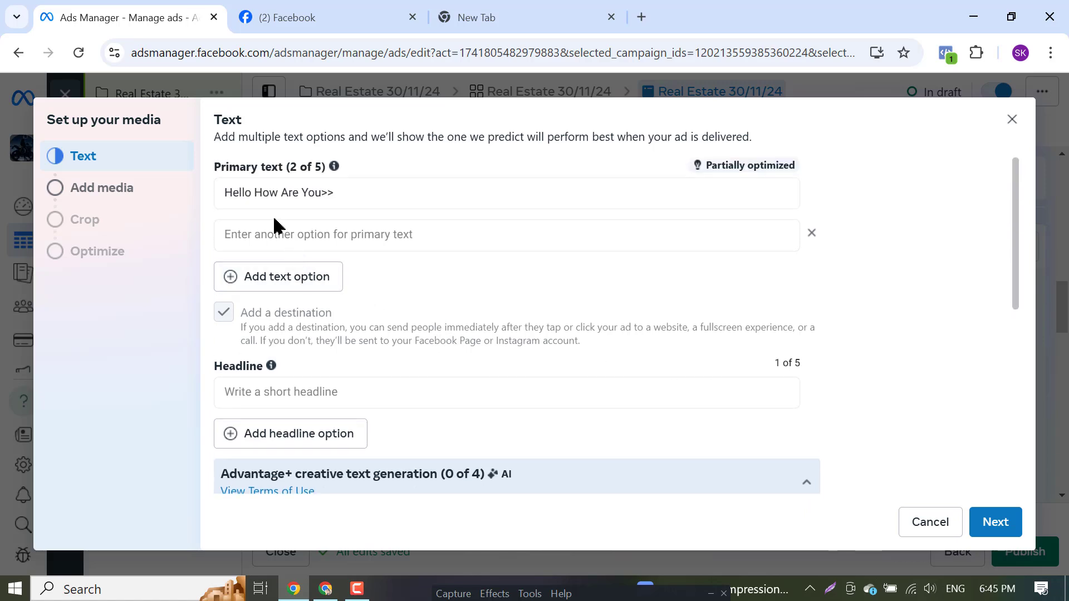
{"action": "scroll", "coordinate": [357, 231], "scroll_direction": "down", "scroll_amount": 3}
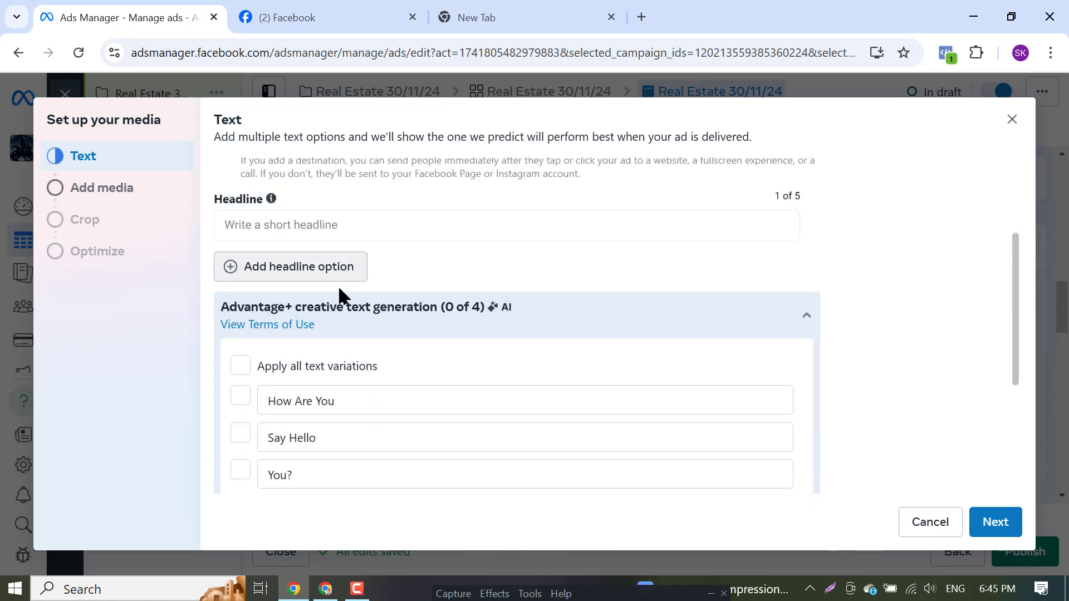
{"action": "left_click", "coordinate": [278, 221]}
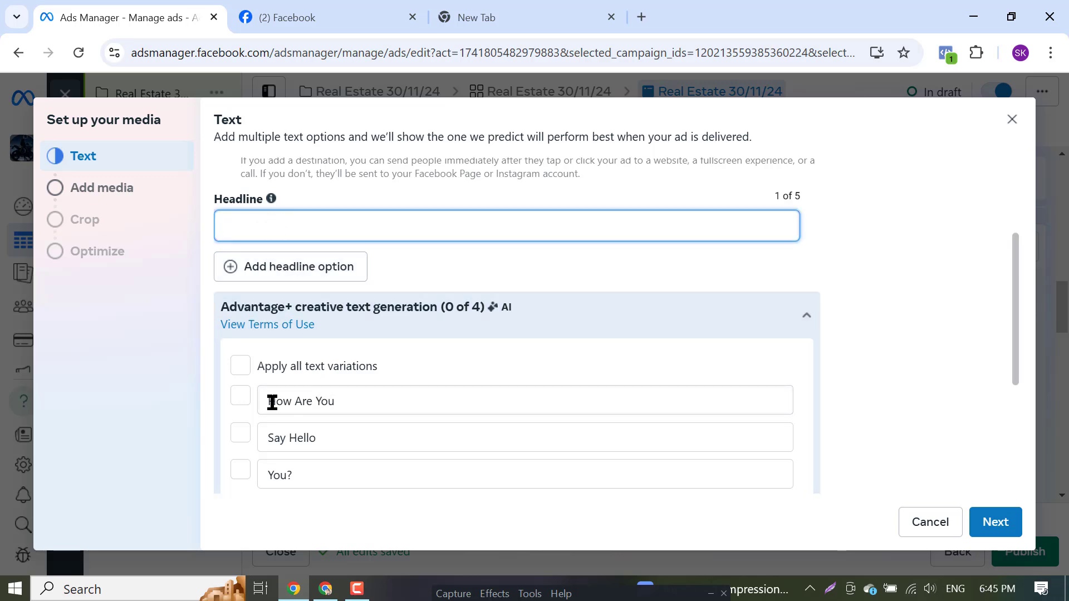
{"action": "left_click", "coordinate": [239, 399]}
{"action": "left_click", "coordinate": [240, 397]}
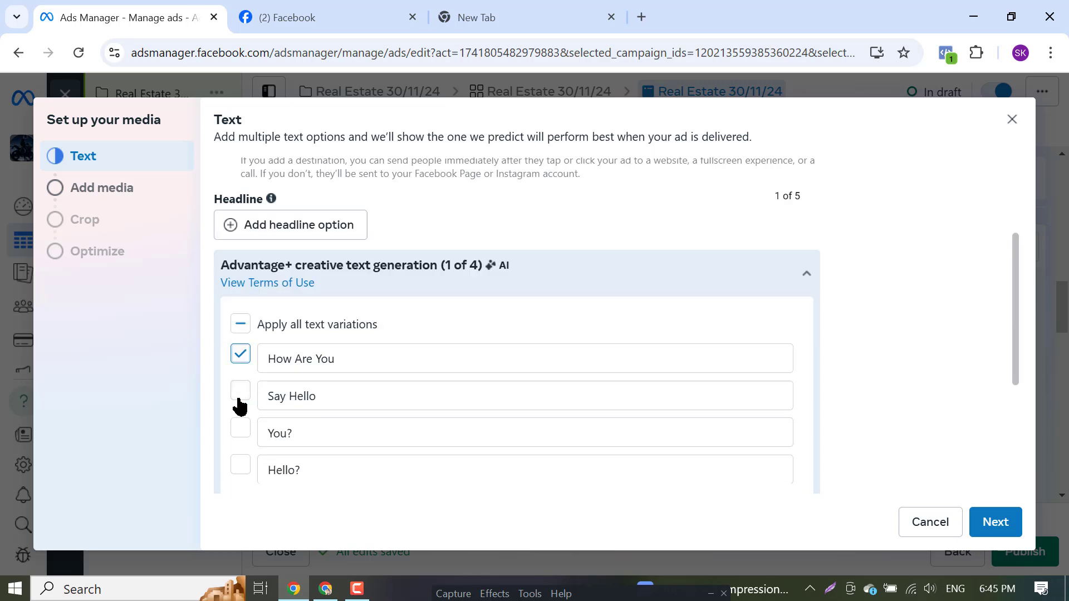
Set the ad's call to action to See menu and continue to the media selection
{"action": "scroll", "coordinate": [627, 387], "scroll_direction": "down", "scroll_amount": 4}
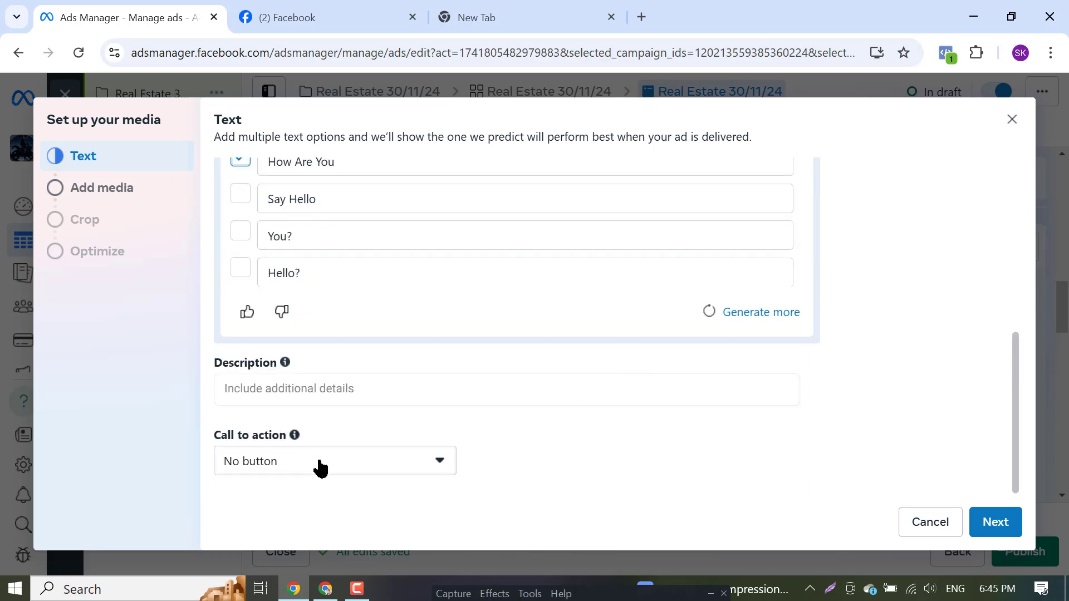
{"action": "left_click", "coordinate": [319, 462]}
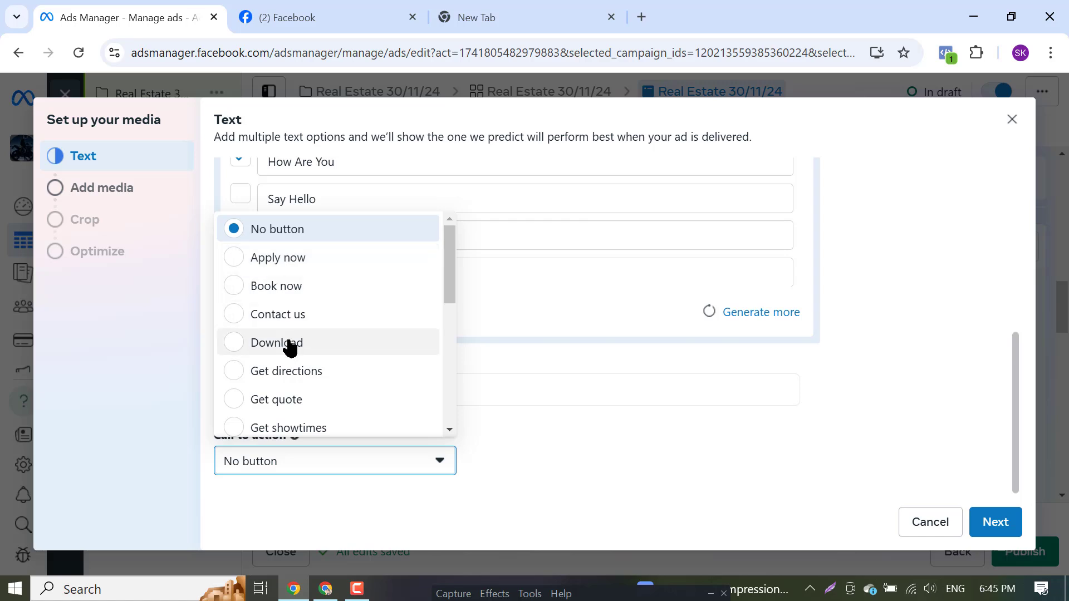
{"action": "scroll", "coordinate": [295, 362], "scroll_direction": "down", "scroll_amount": 3}
{"action": "scroll", "coordinate": [295, 384], "scroll_direction": "down", "scroll_amount": 3}
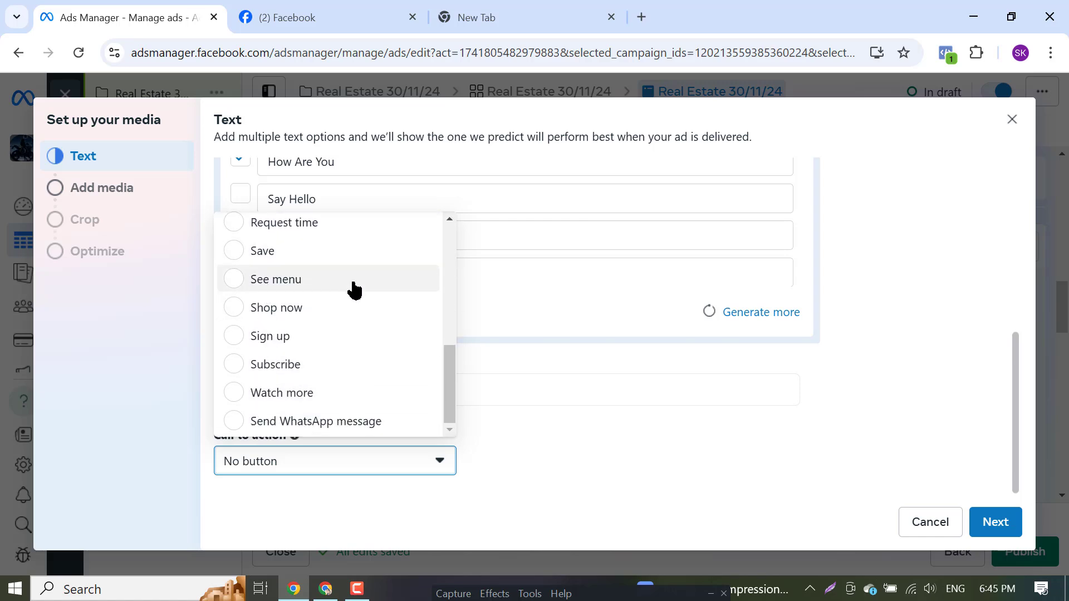
{"action": "left_click", "coordinate": [231, 284]}
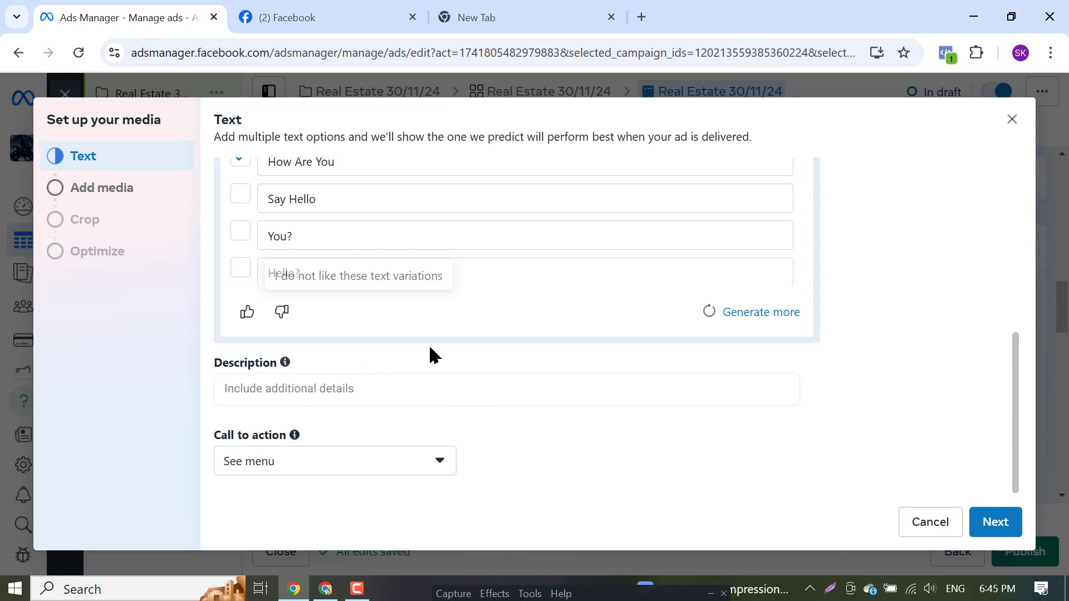
{"action": "left_click", "coordinate": [994, 523]}
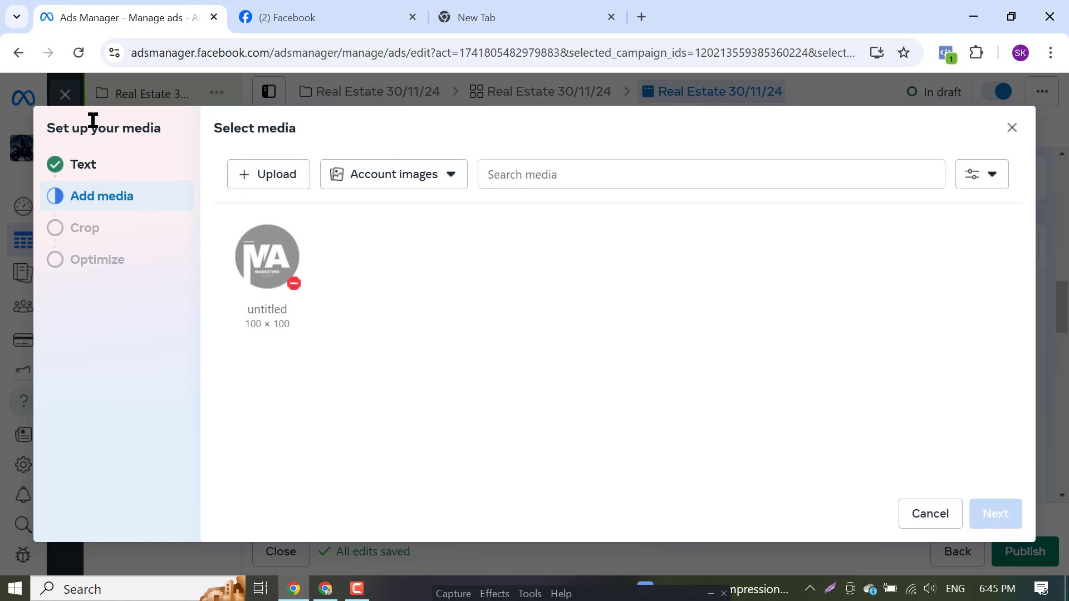
Return to the ad's text settings and look at the published post on the Digital Marketing Agency Page for comparison
{"action": "left_click", "coordinate": [94, 163]}
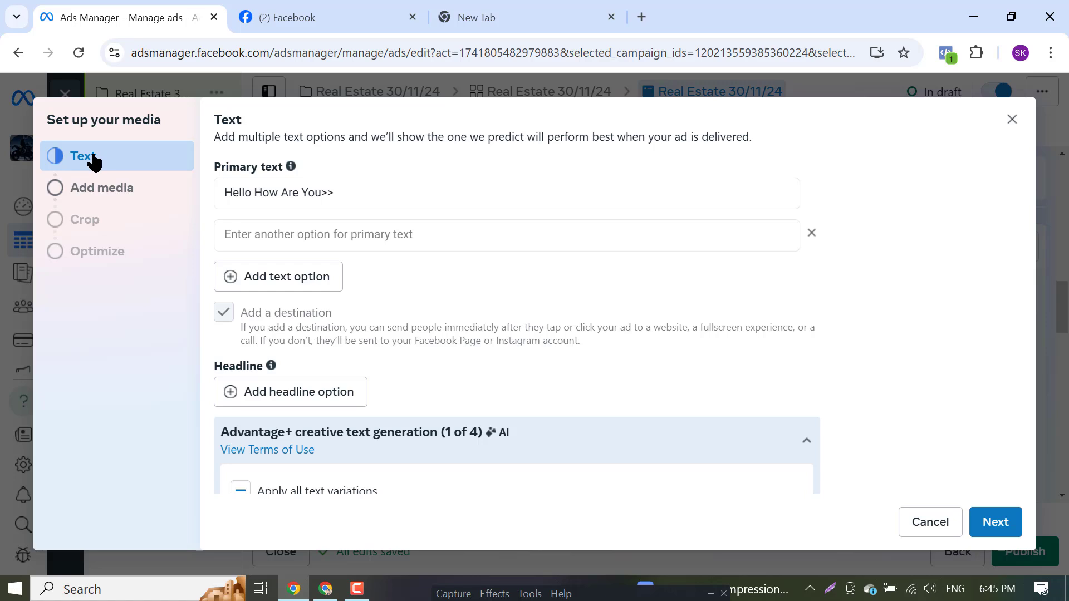
{"action": "left_click", "coordinate": [338, 190]}
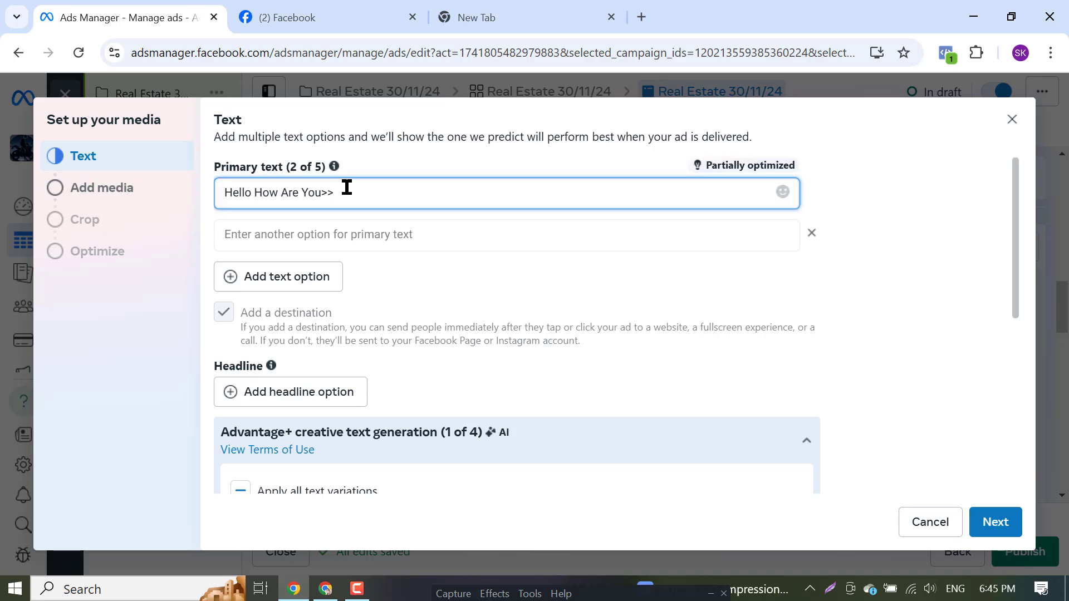
{"action": "left_click", "coordinate": [312, 17]}
{"action": "scroll", "coordinate": [719, 407], "scroll_direction": "up", "scroll_amount": 4}
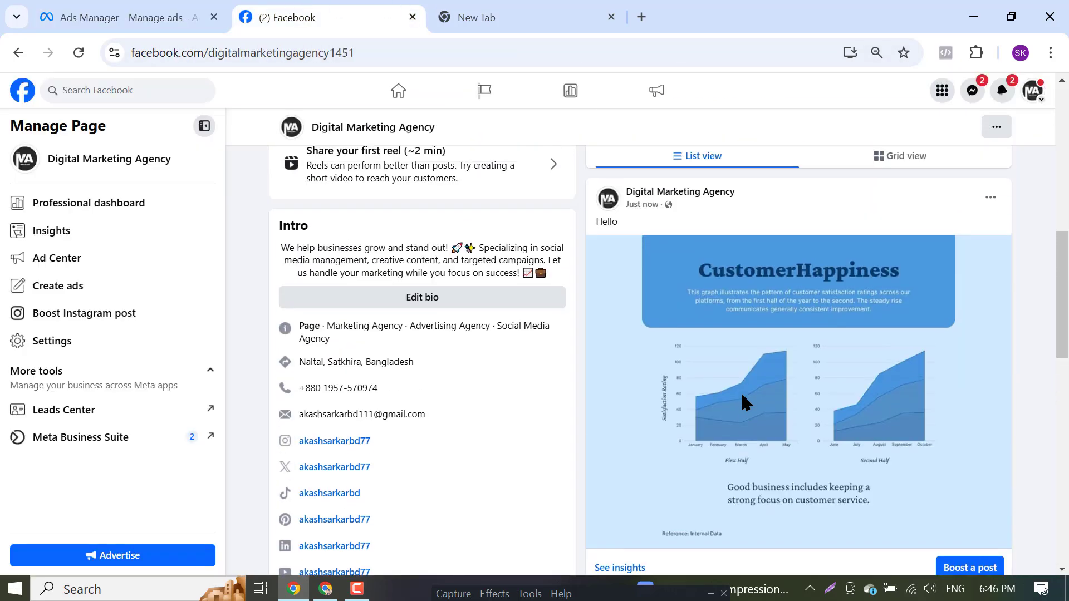
{"action": "scroll", "coordinate": [745, 401], "scroll_direction": "down", "scroll_amount": 7}
{"action": "left_click", "coordinate": [52, 5]}
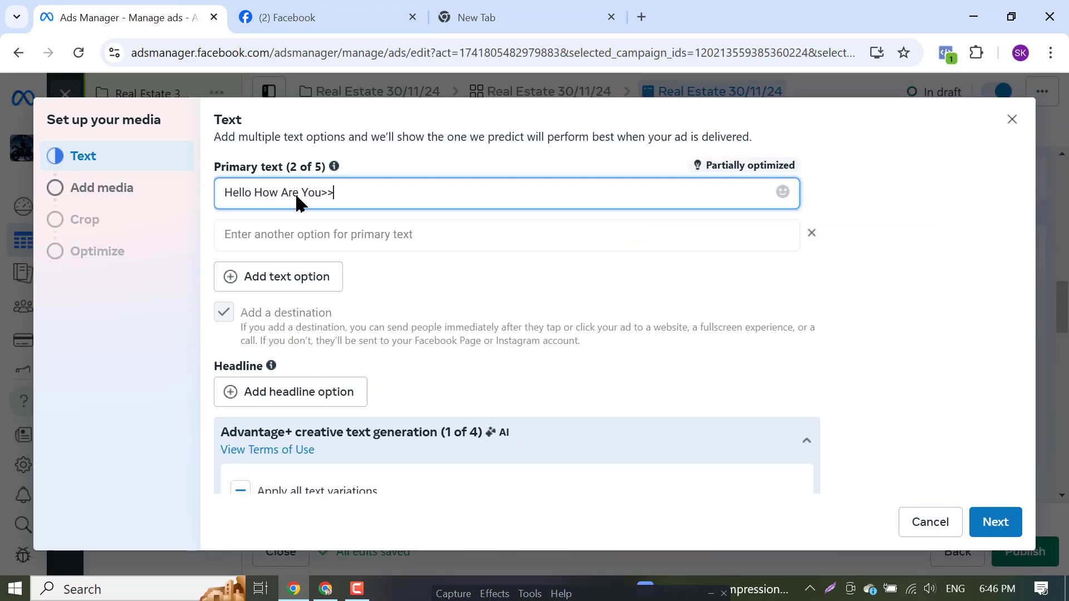
{"action": "triple_click", "coordinate": [350, 197]}
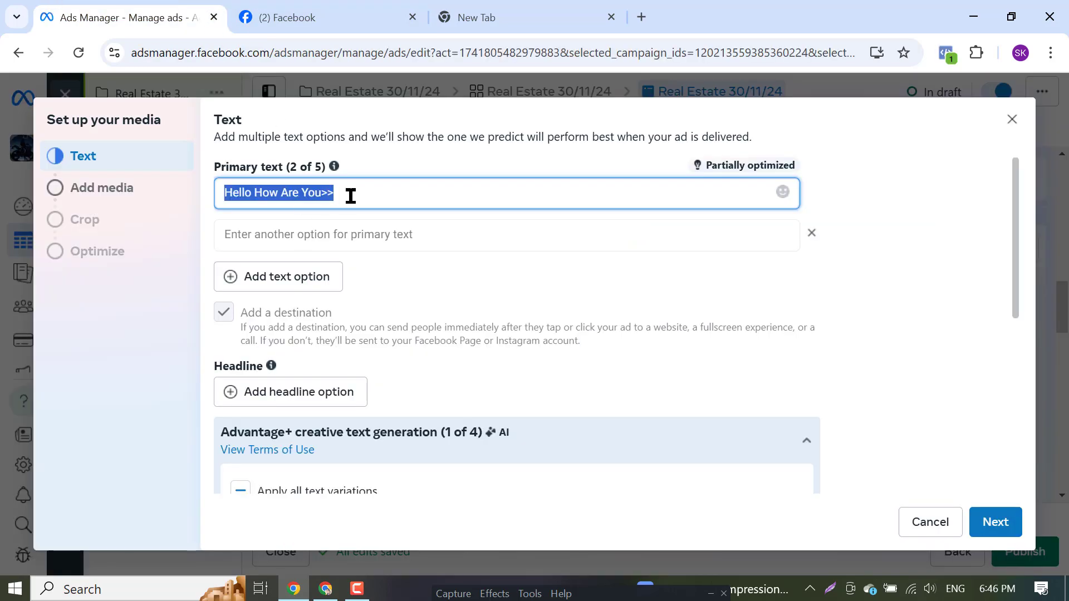
{"action": "left_click", "coordinate": [281, 7]}
{"action": "left_click", "coordinate": [490, 9]}
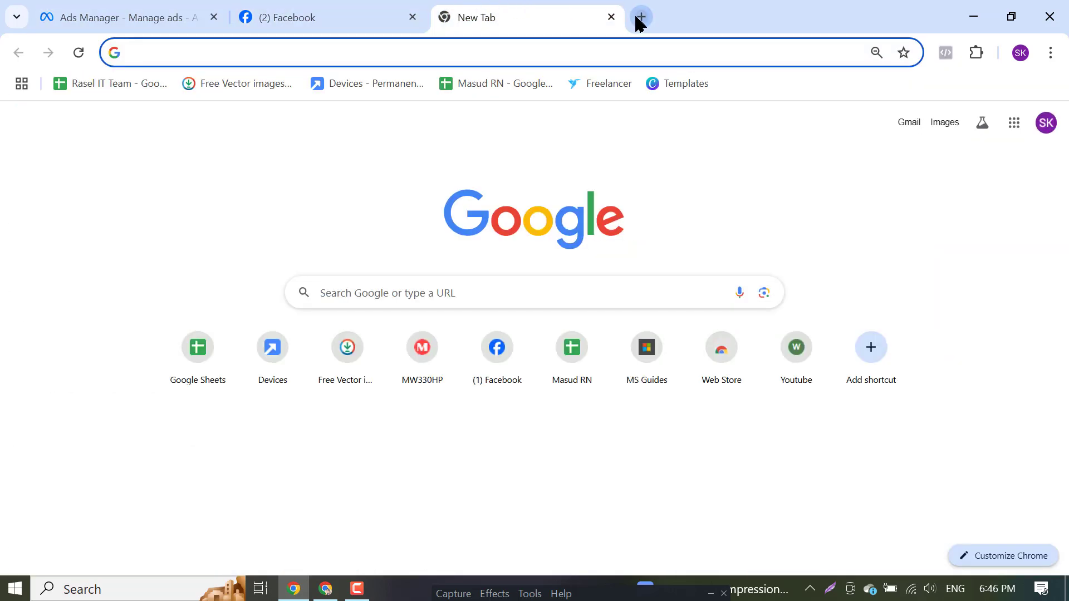
{"action": "left_click", "coordinate": [640, 18]}
{"action": "left_click", "coordinate": [458, 5]}
{"action": "left_click", "coordinate": [345, 6]}
{"action": "left_click", "coordinate": [461, 5]}
{"action": "left_click", "coordinate": [342, 11]}
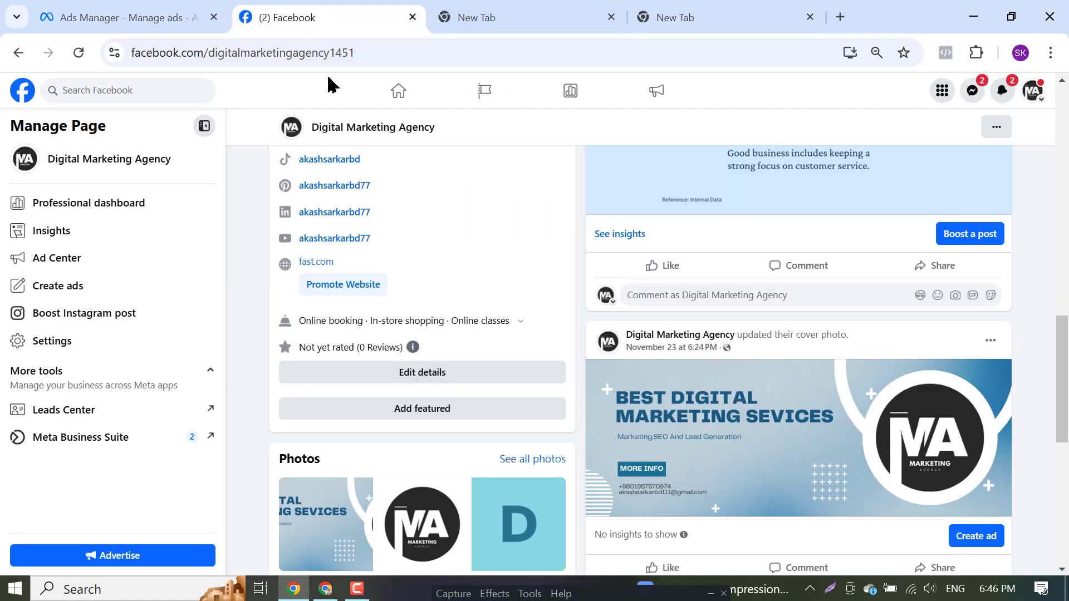
{"action": "left_click", "coordinate": [132, 17]}
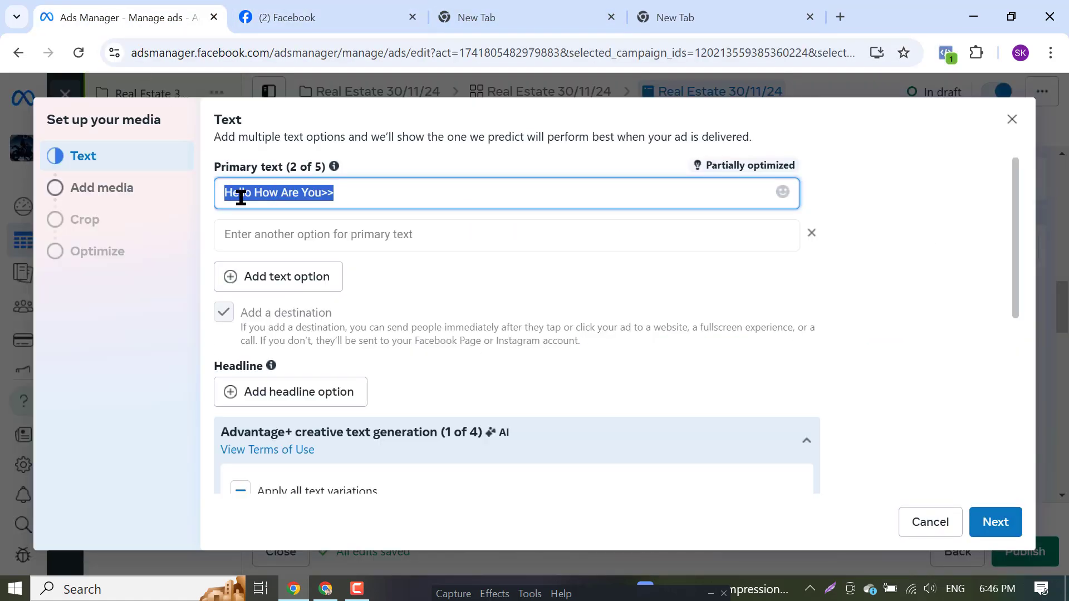
{"action": "scroll", "coordinate": [356, 195], "scroll_direction": "down", "scroll_amount": 6}
{"action": "scroll", "coordinate": [318, 292], "scroll_direction": "up", "scroll_amount": 3}
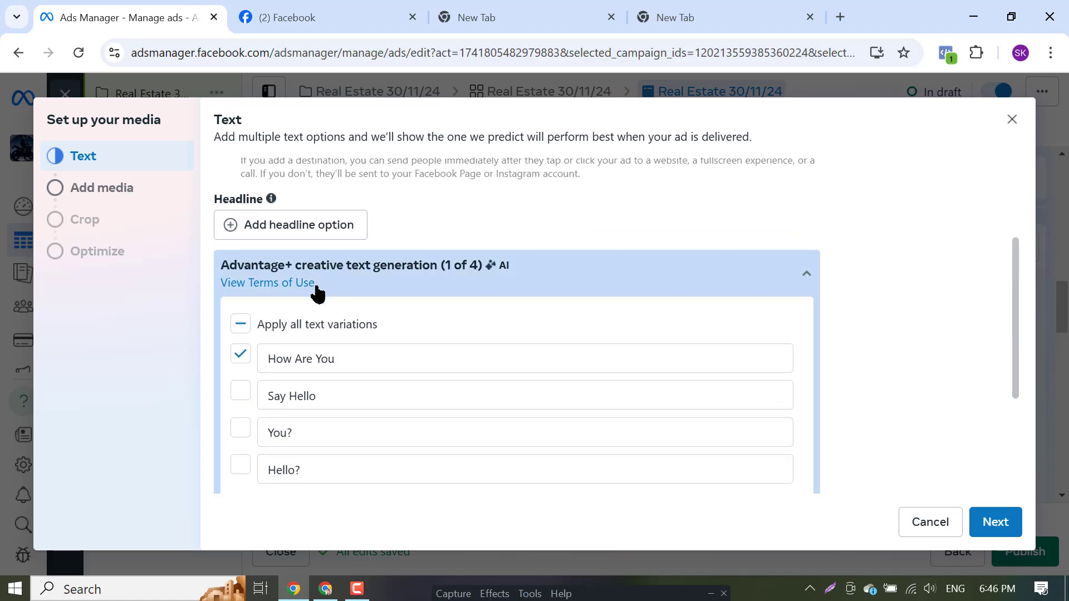
{"action": "scroll", "coordinate": [440, 331], "scroll_direction": "up", "scroll_amount": 3}
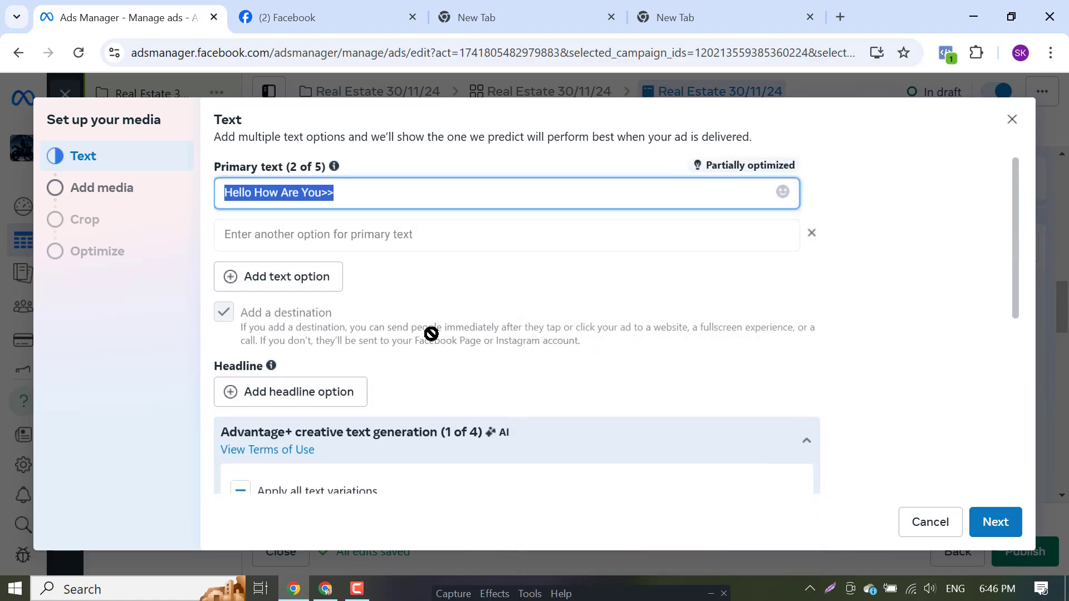
Clear the first primary text option of the ad
{"action": "left_click", "coordinate": [417, 181]}
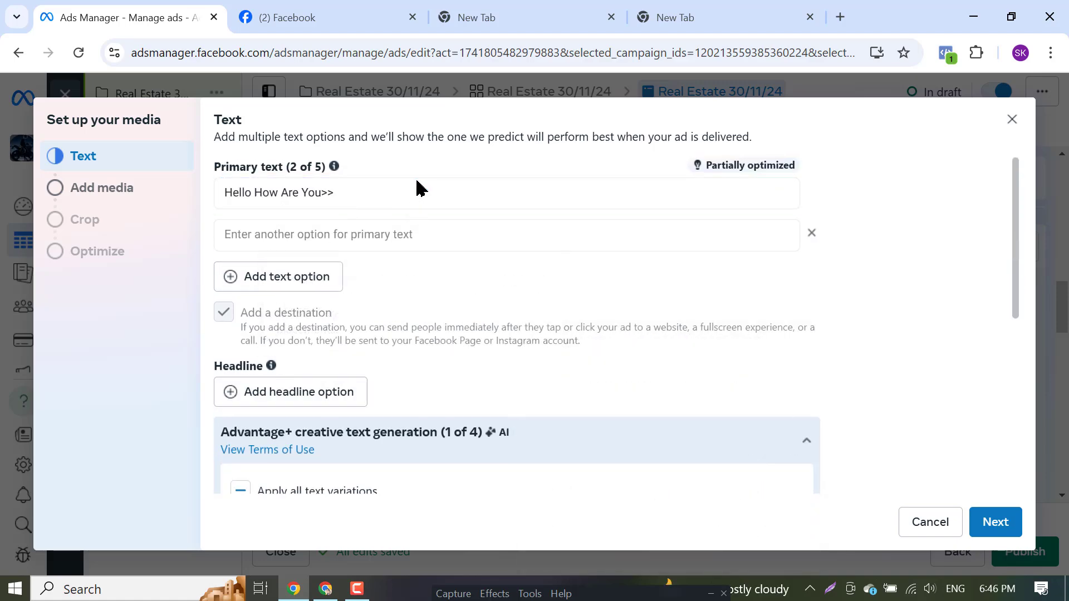
{"action": "left_click", "coordinate": [433, 200]}
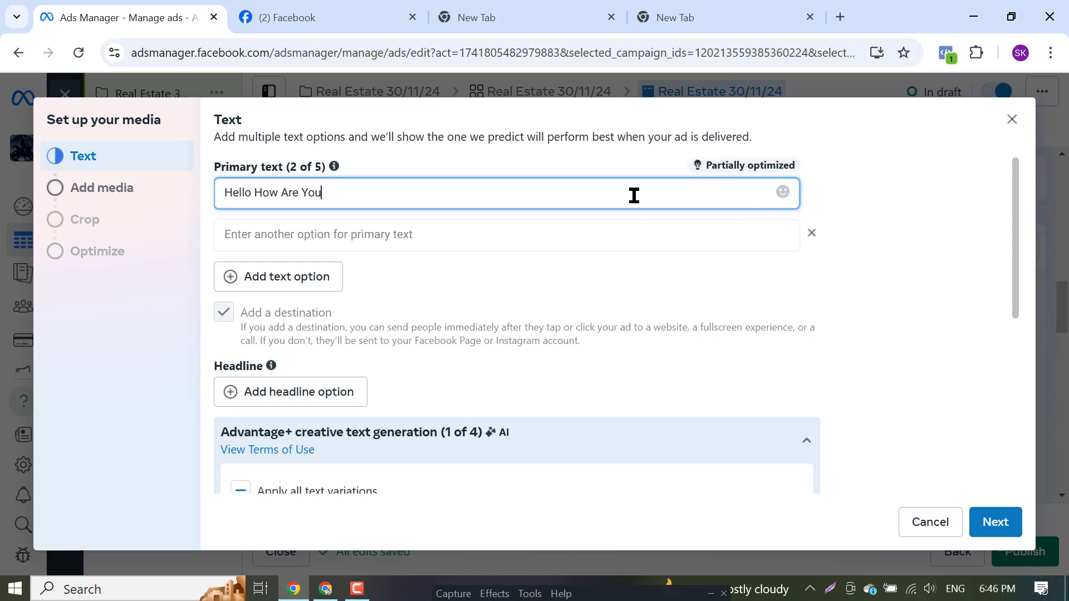
{"action": "key", "text": "BackSpace"}
{"action": "key", "text": "BackSpace"}
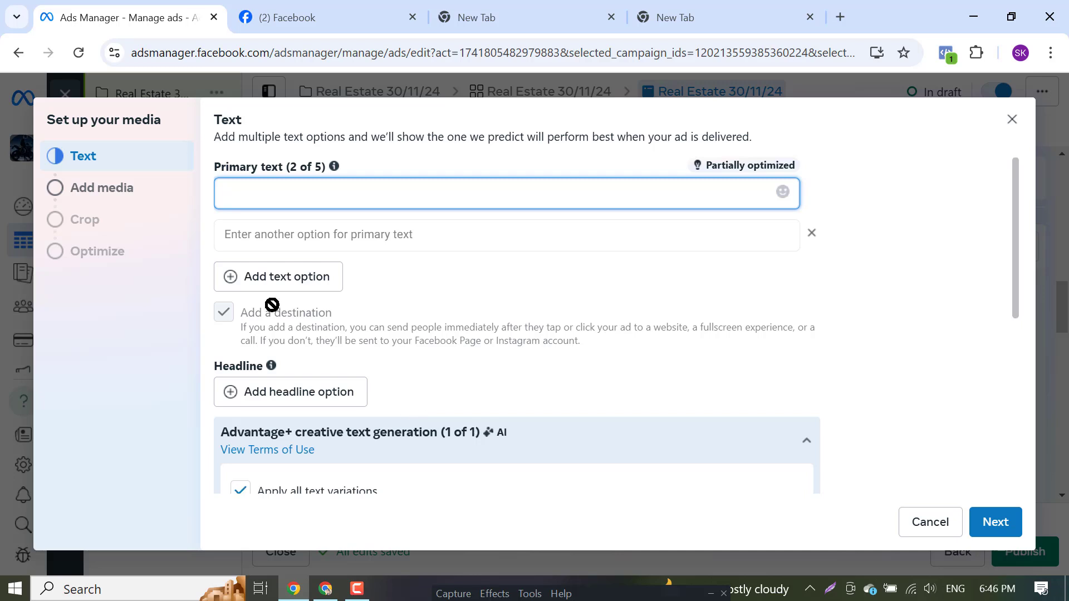
Delete the wording of the applied "How Are You" text variation
{"action": "scroll", "coordinate": [301, 339], "scroll_direction": "down", "scroll_amount": 3}
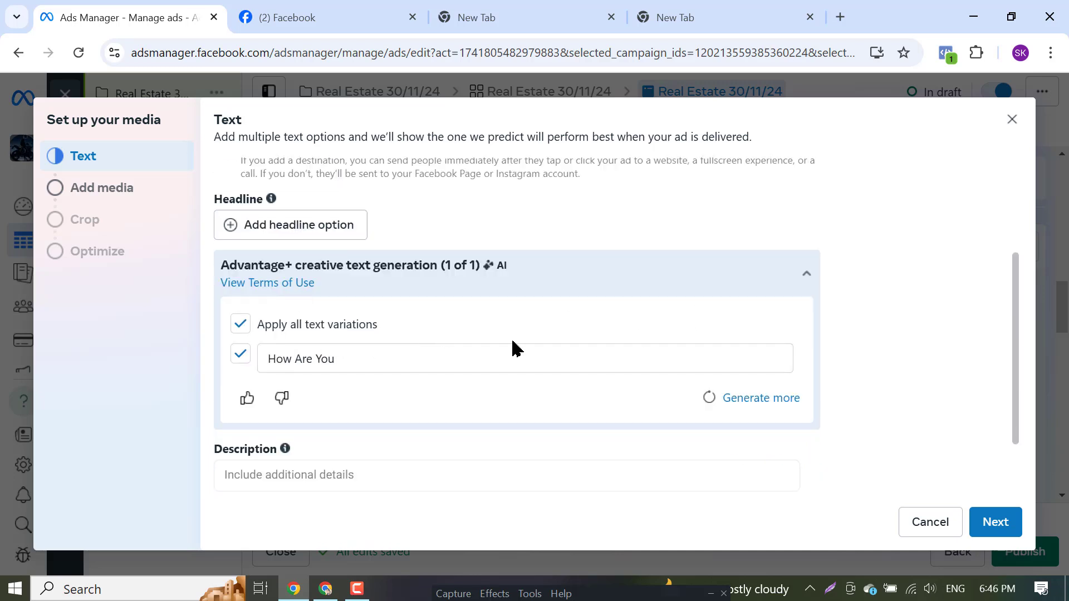
{"action": "left_click", "coordinate": [426, 356]}
{"action": "key", "text": "ctrl+shift+Left"}
{"action": "key", "text": "ctrl+shift+Left"}
{"action": "key", "text": "ctrl+shift+Left"}
{"action": "key", "text": "BackSpace"}
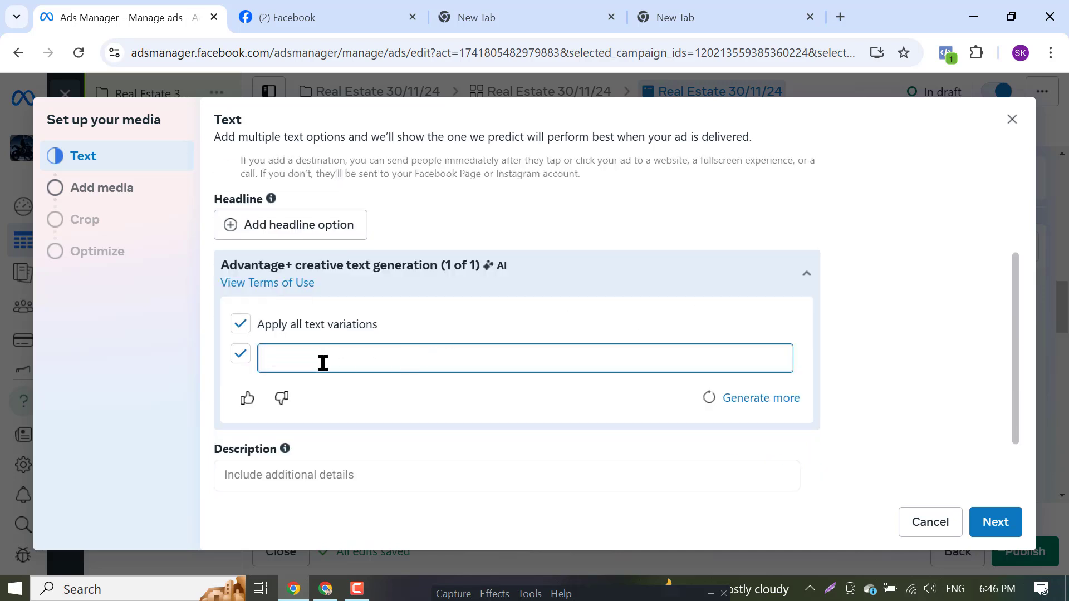
{"action": "scroll", "coordinate": [328, 373], "scroll_direction": "down", "scroll_amount": 3}
Switch to the other Chrome window containing the Canva design, open a new browser tab and show the installed extensions
{"action": "left_click", "coordinate": [377, 8]}
{"action": "left_click", "coordinate": [477, 8]}
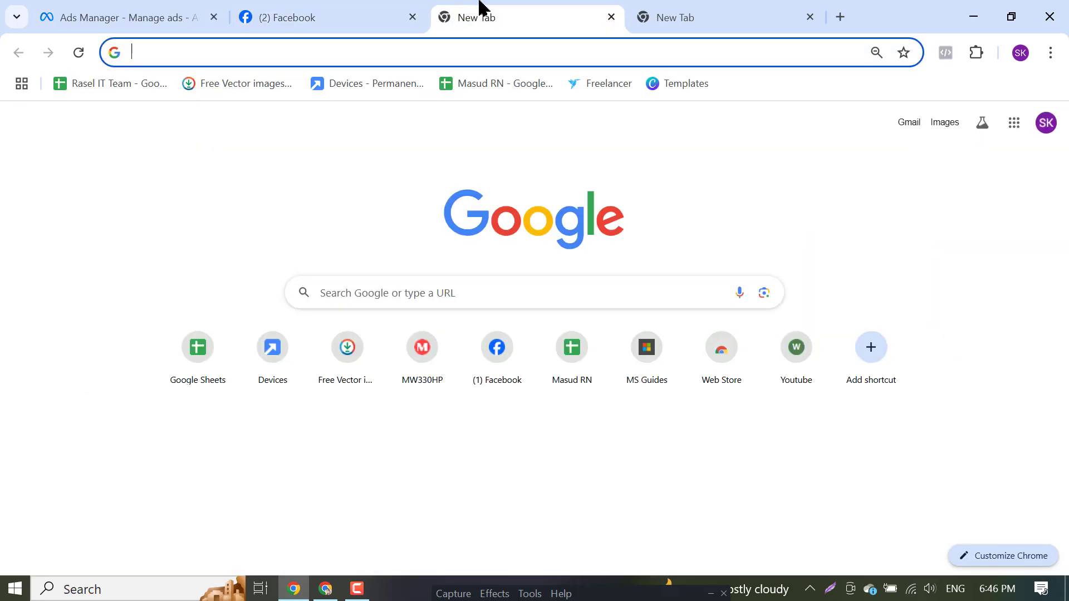
{"action": "left_click", "coordinate": [328, 592]}
{"action": "left_click", "coordinate": [590, 11]}
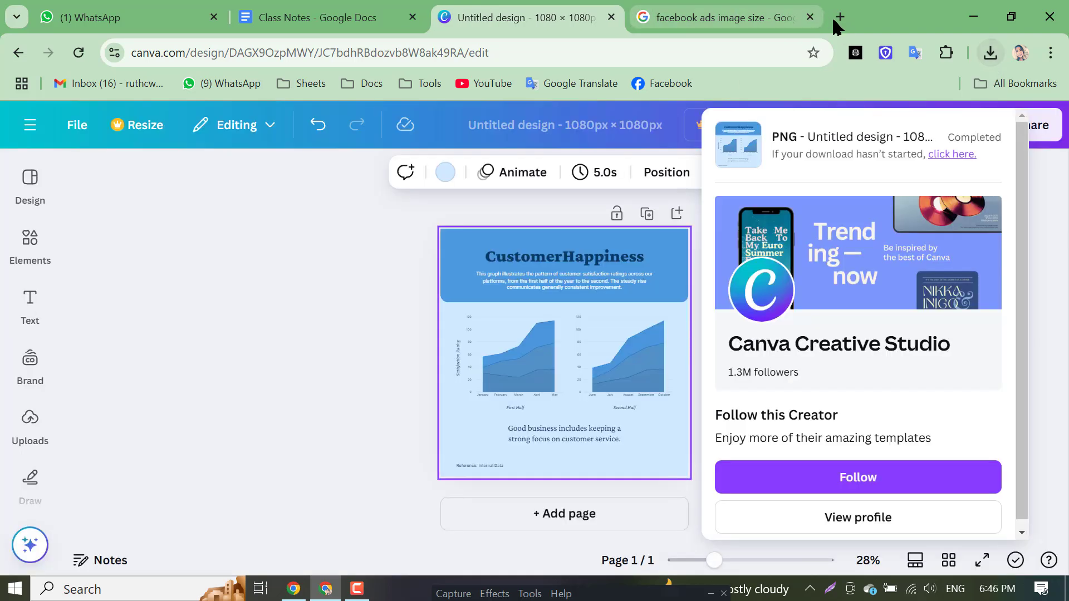
{"action": "left_click", "coordinate": [840, 17]}
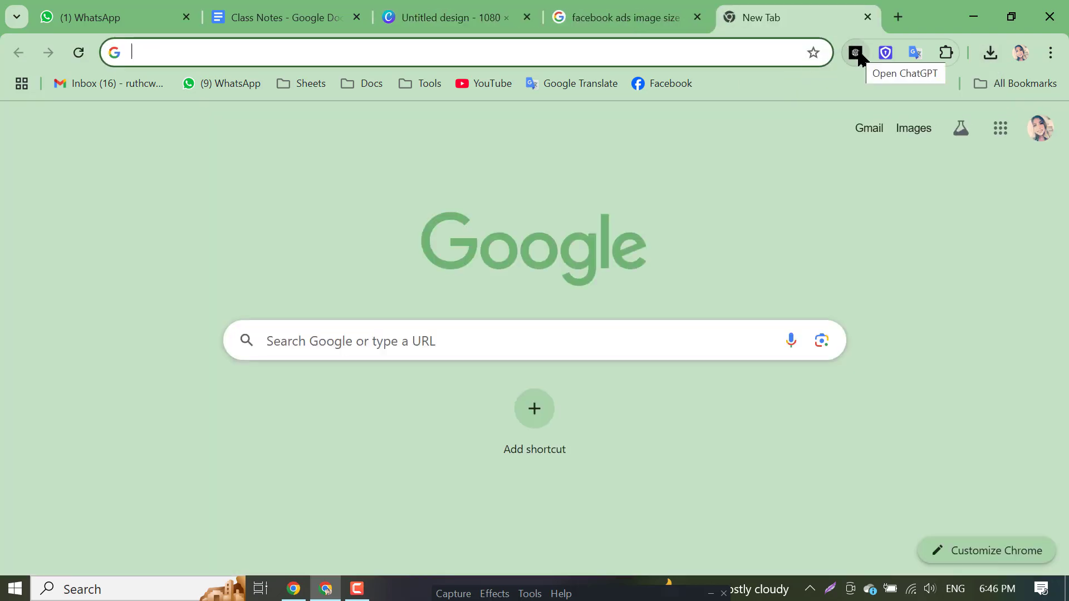
{"action": "left_click", "coordinate": [947, 54]}
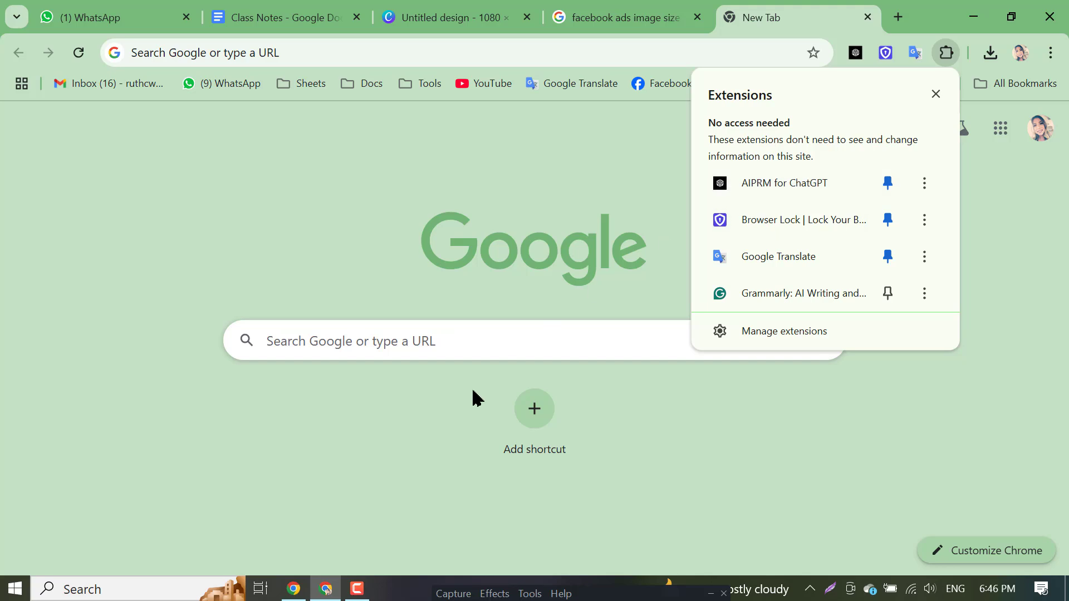
{"action": "left_click", "coordinate": [422, 347]}
{"action": "type", "text": "a"}
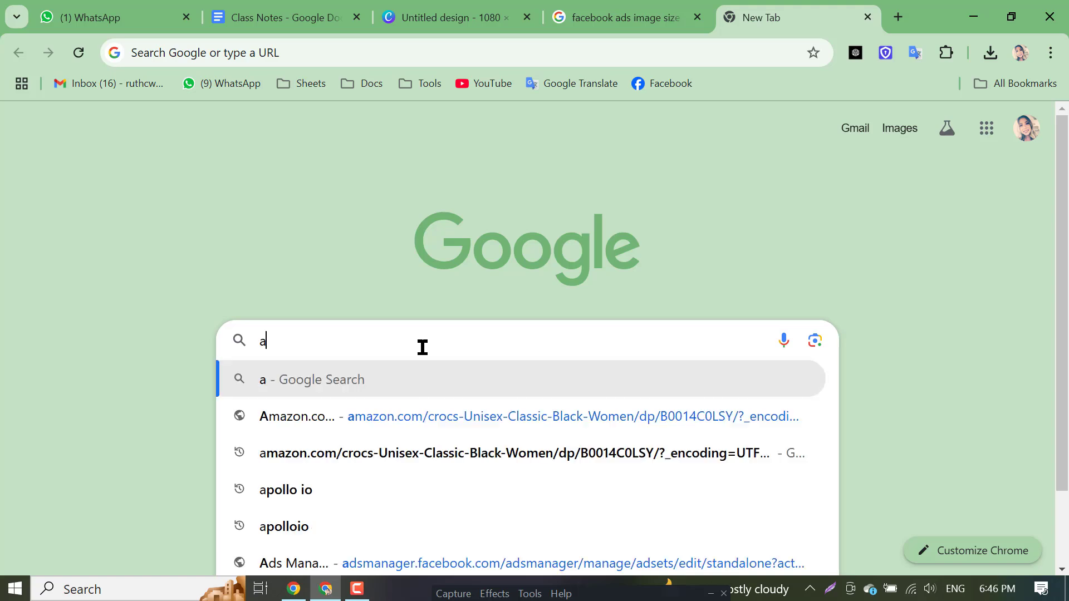
{"action": "type", "text": "i"}
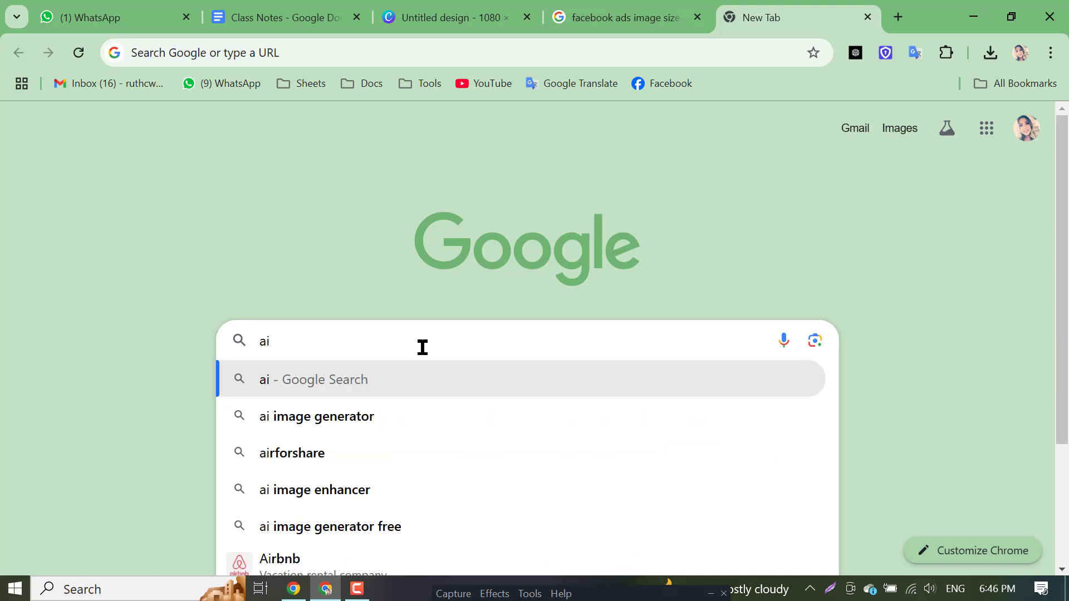
{"action": "type", "text": "r"}
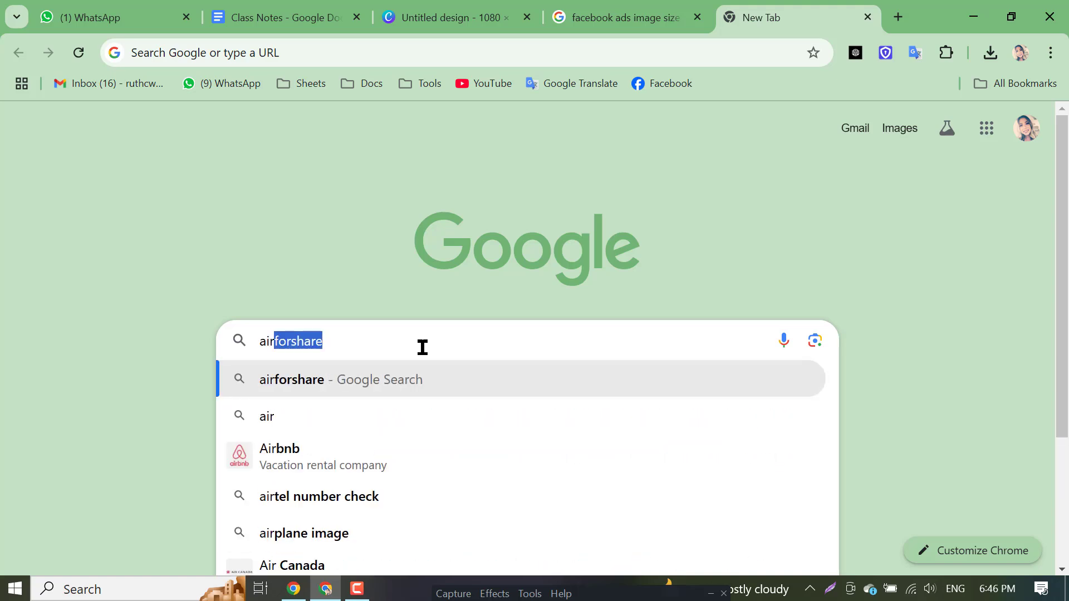
{"action": "left_click", "coordinate": [950, 53]}
{"action": "left_click", "coordinate": [949, 54]}
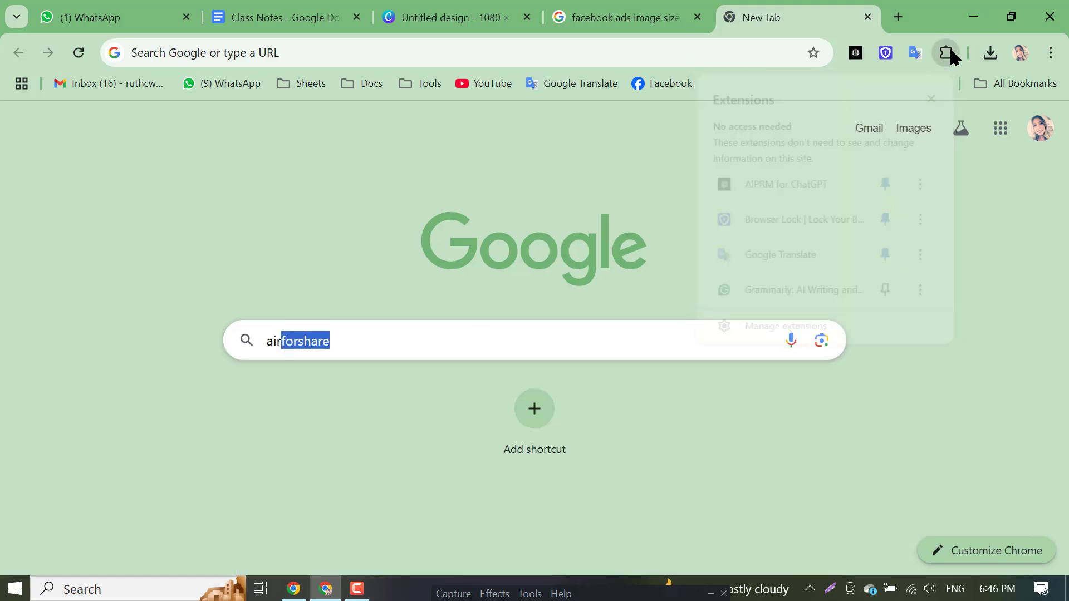
{"action": "key", "text": "Delete"}
{"action": "key", "text": "Return"}
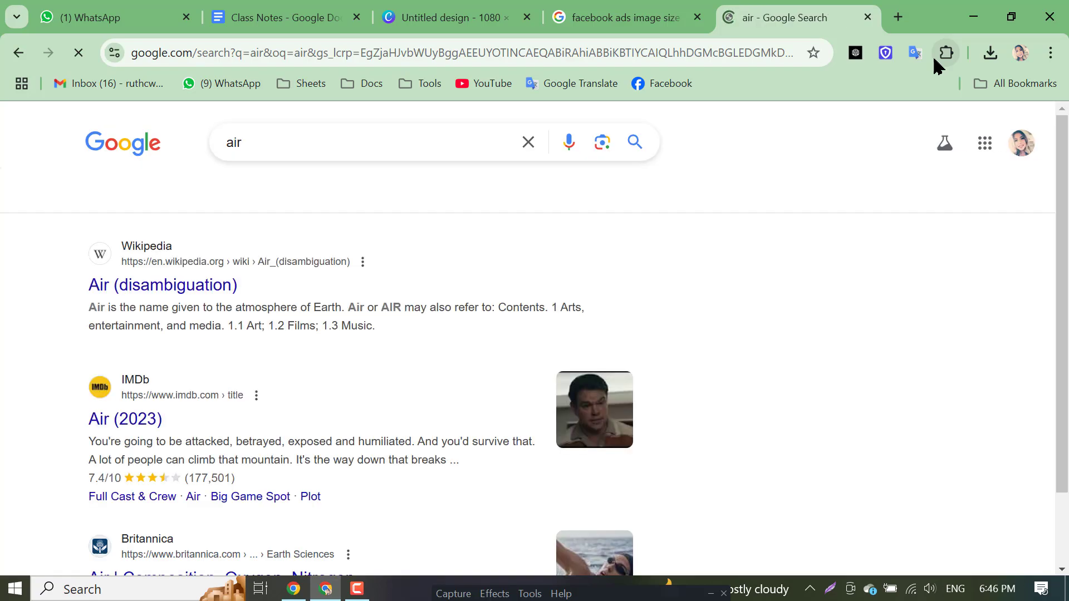
{"action": "left_click", "coordinate": [370, 49]}
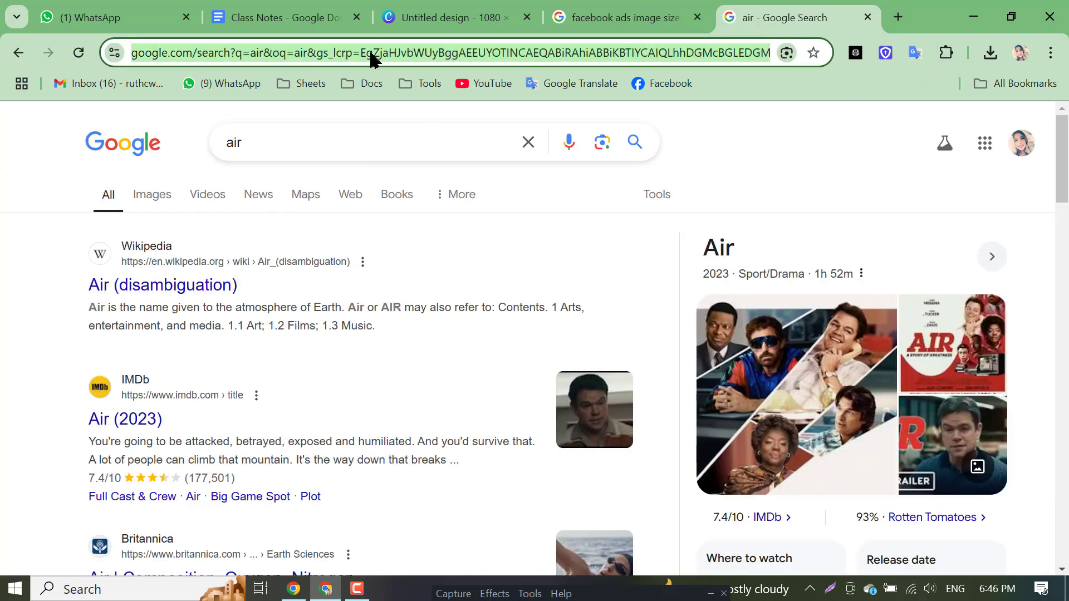
{"action": "type", "text": "aip"}
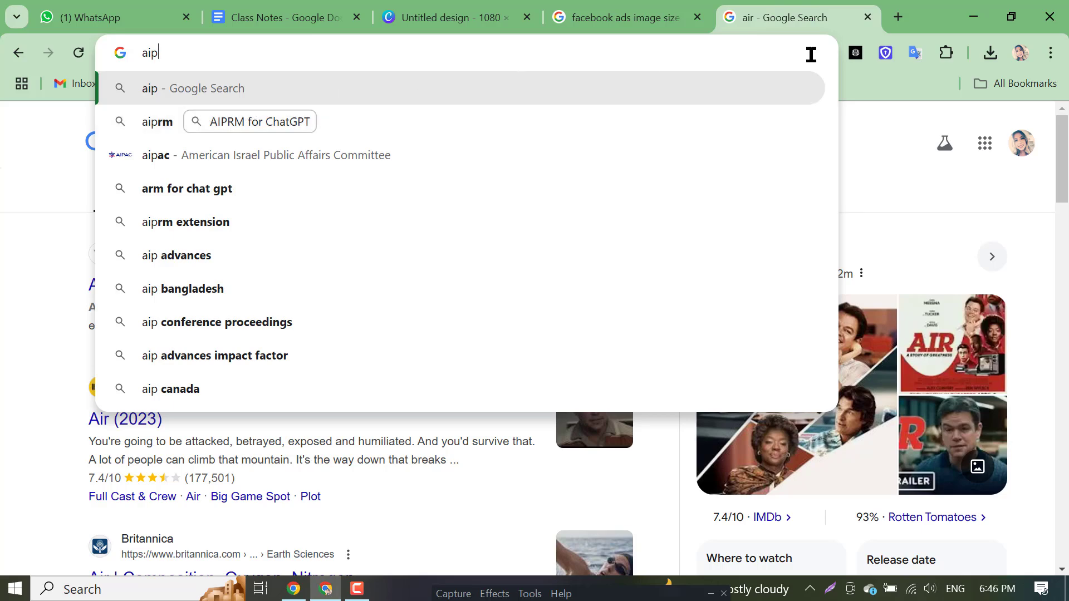
{"action": "left_click", "coordinate": [946, 53]}
{"action": "left_click", "coordinate": [946, 55]}
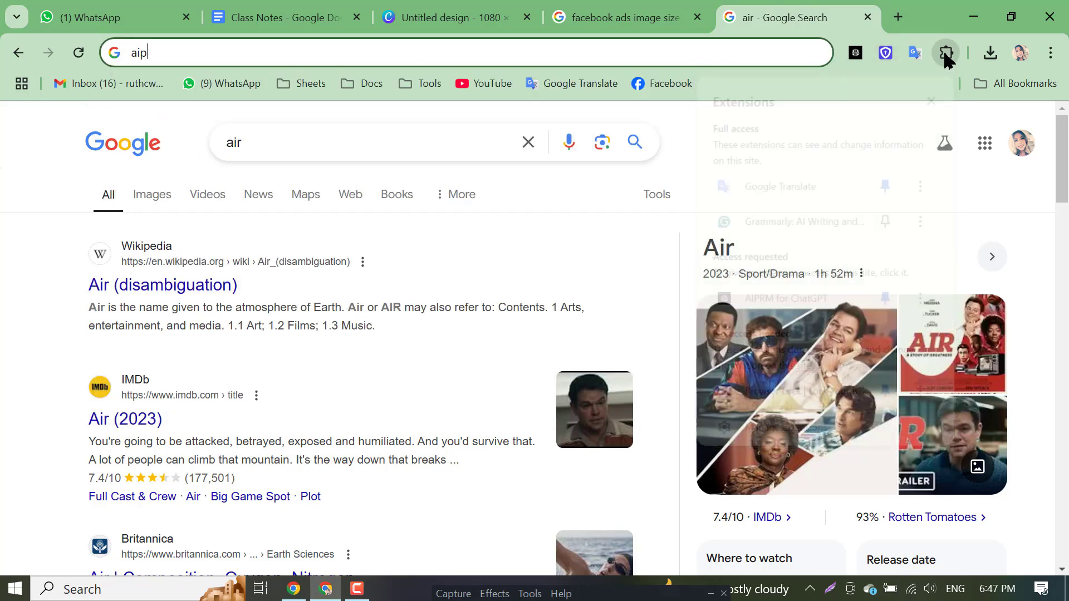
{"action": "left_click", "coordinate": [282, 154]}
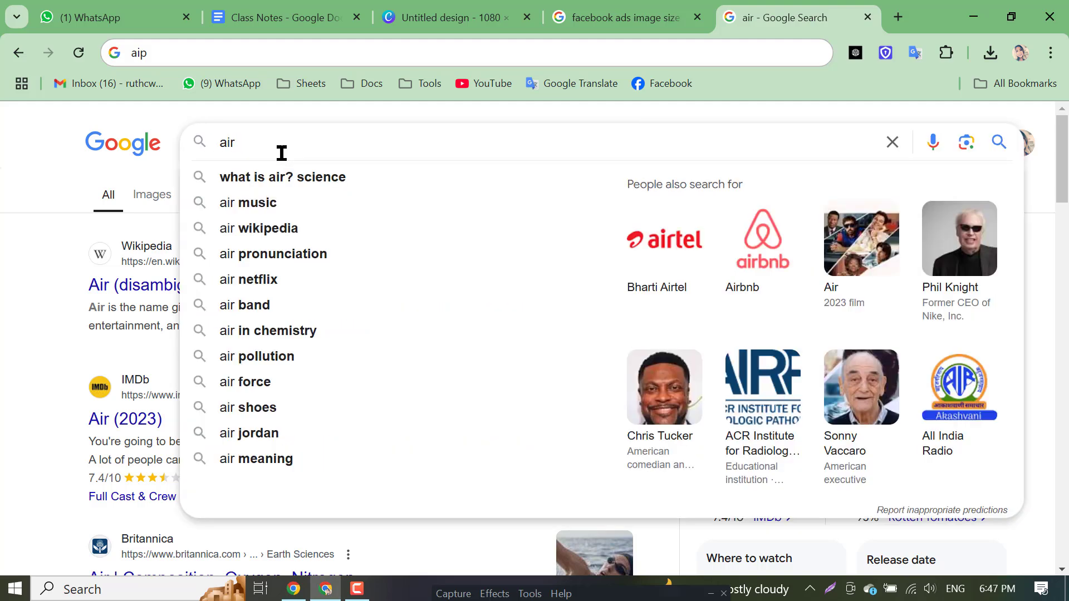
{"action": "left_click", "coordinate": [142, 53]}
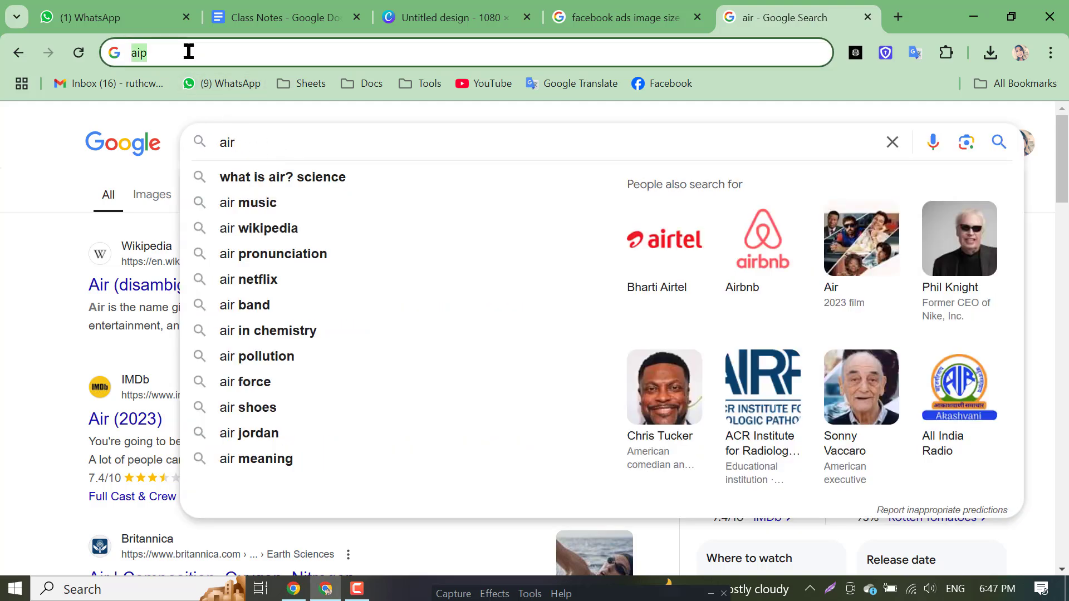
{"action": "left_click", "coordinate": [946, 54]}
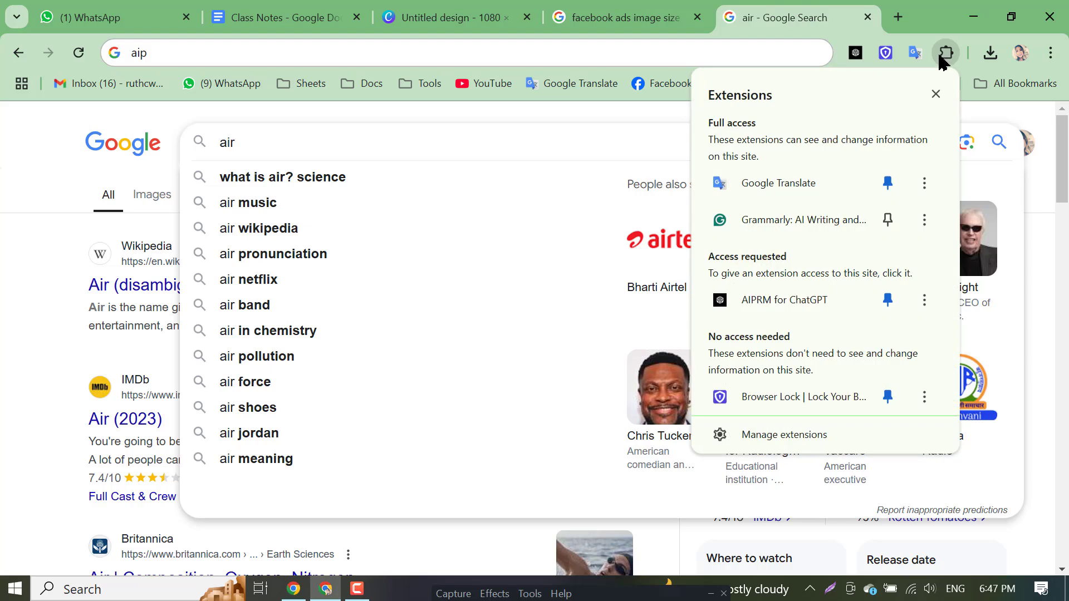
Search Google for "aiprm extension" and open the AIPRM for ChatGPT listing in the Chrome Web Store
{"action": "left_click", "coordinate": [280, 51]}
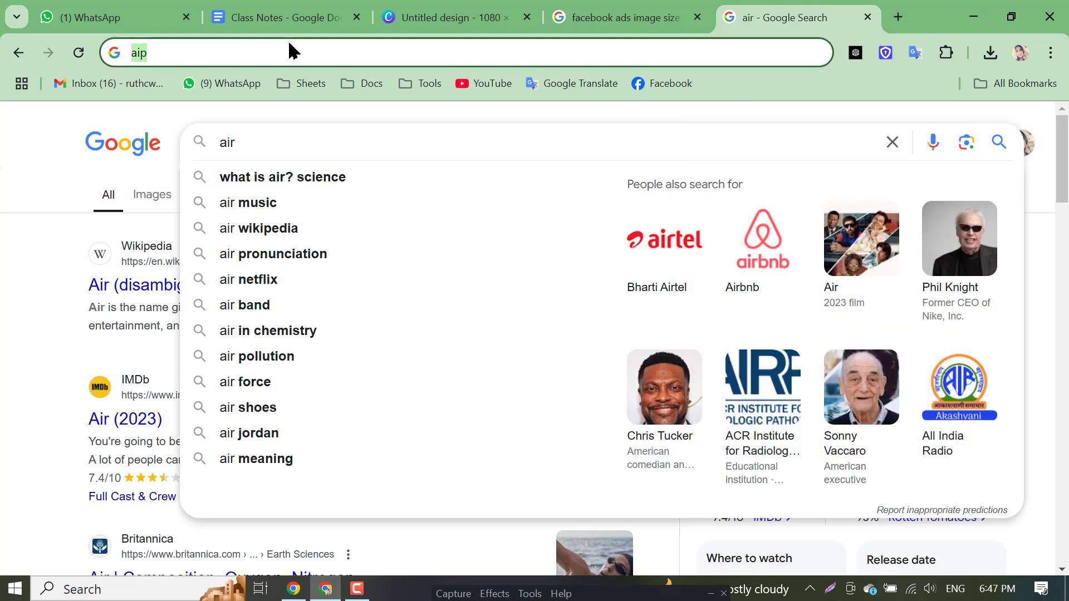
{"action": "type", "text": "air"}
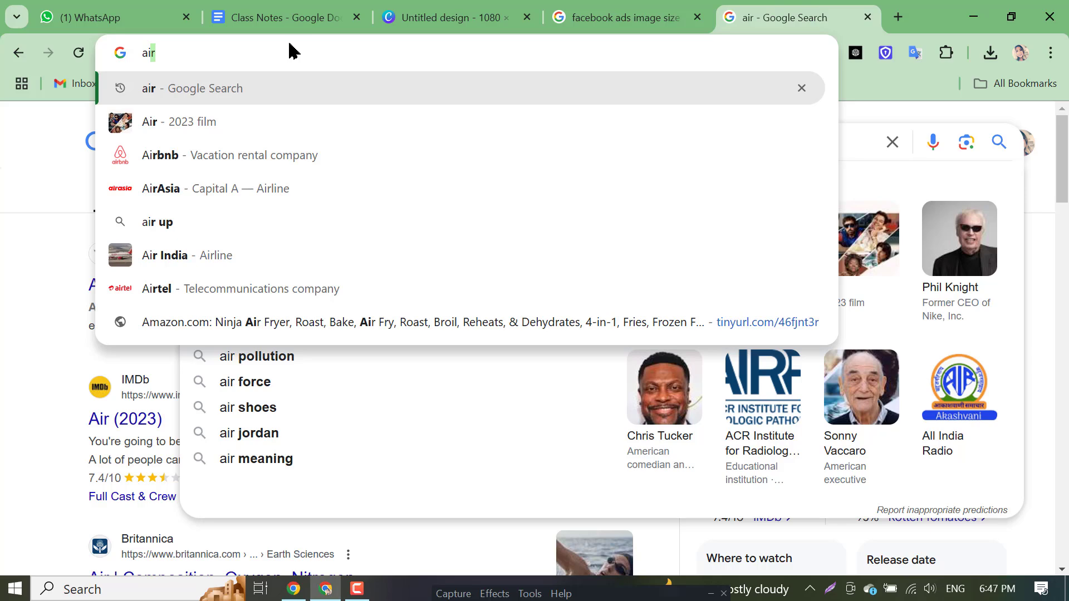
{"action": "type", "text": "prm"}
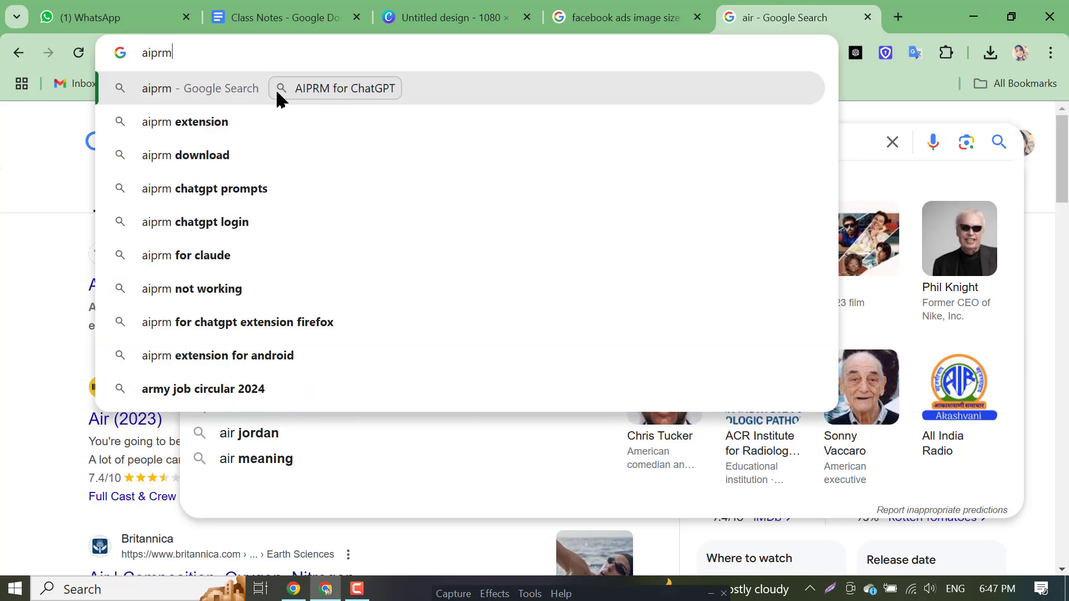
{"action": "left_click", "coordinate": [263, 114]}
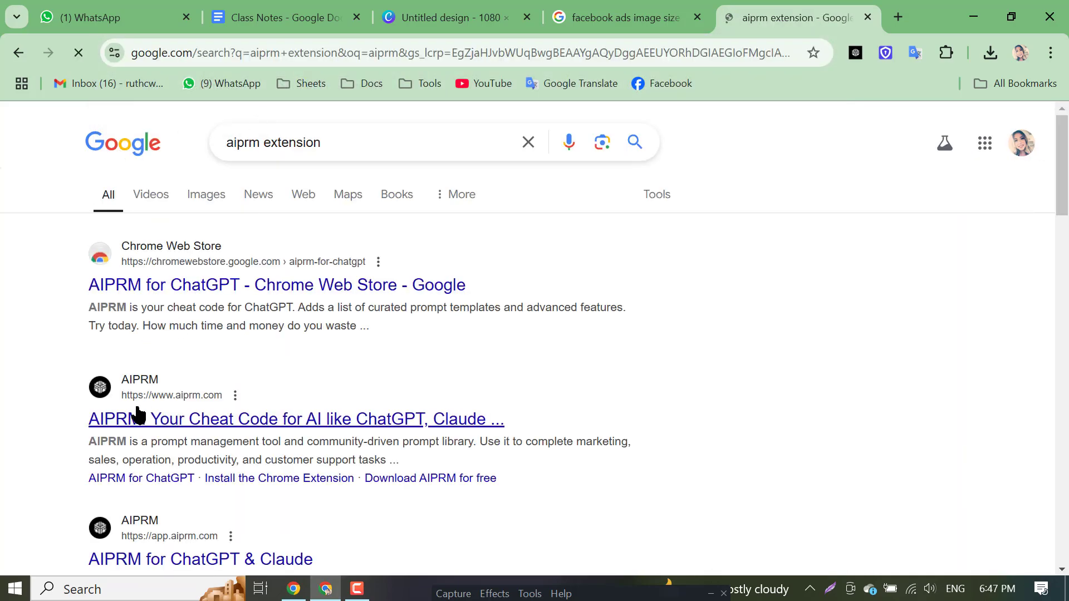
{"action": "scroll", "coordinate": [206, 399], "scroll_direction": "down", "scroll_amount": 1}
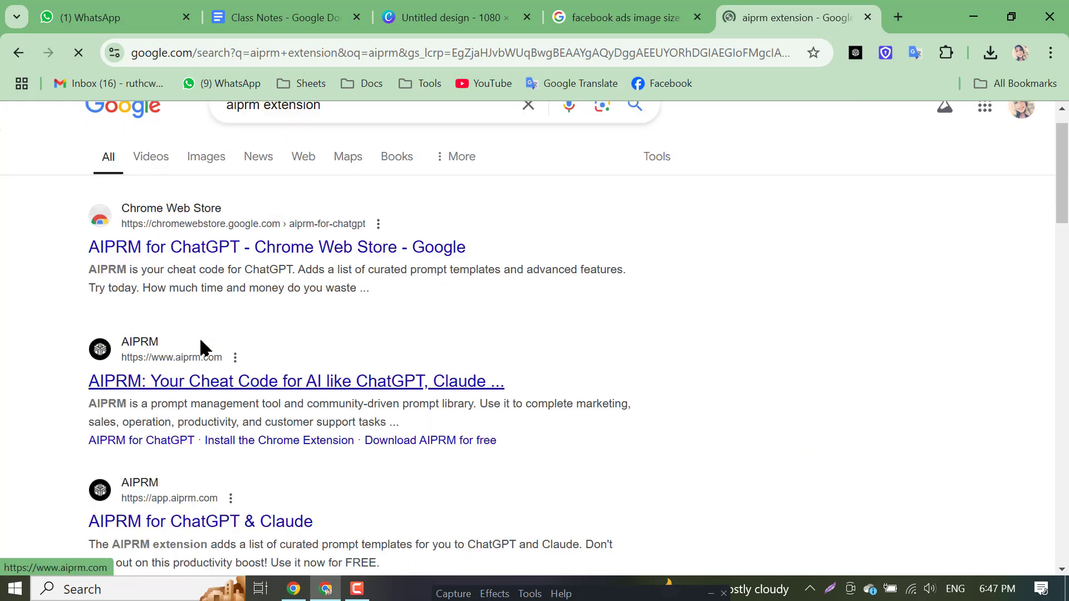
{"action": "scroll", "coordinate": [195, 323], "scroll_direction": "up", "scroll_amount": 1}
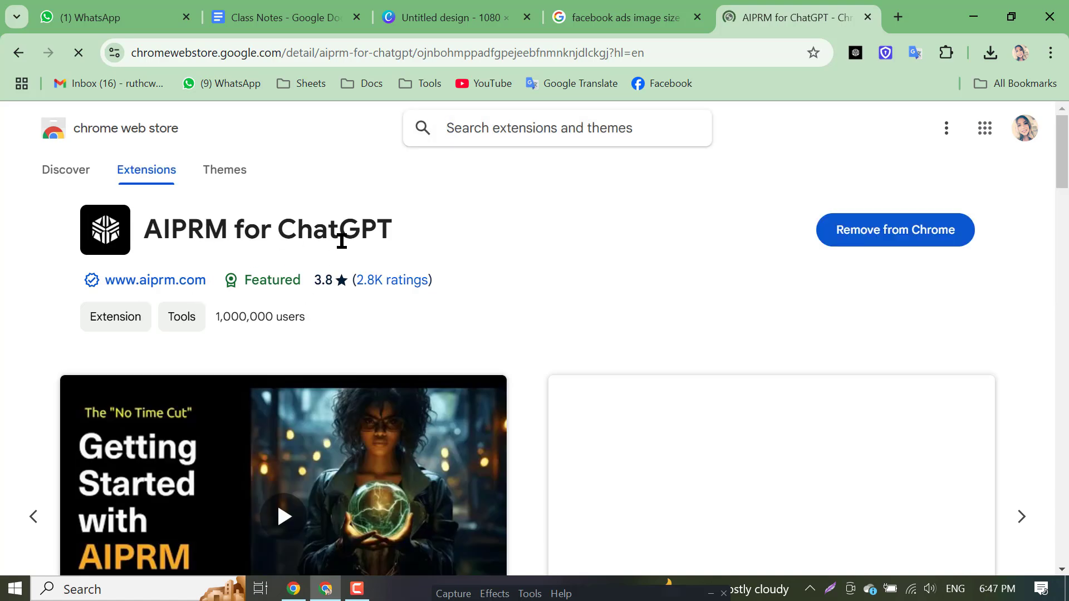
Open ChatGPT through the AIPRM extension and close the blank tab and the Chrome Web Store tab
{"action": "left_click", "coordinate": [900, 18]}
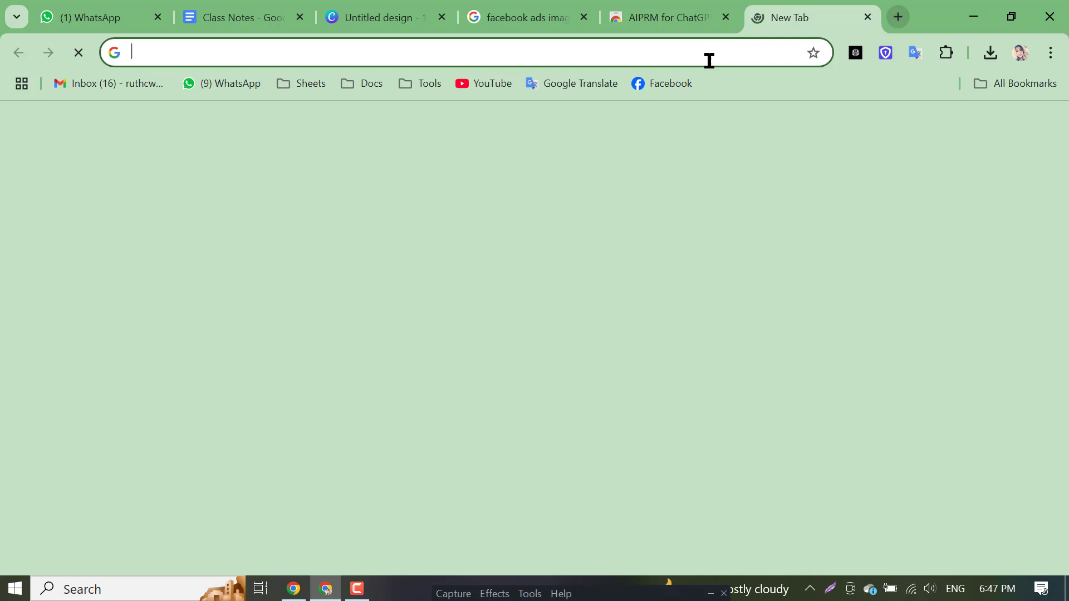
{"action": "left_click", "coordinate": [855, 55]}
{"action": "left_click", "coordinate": [727, 12]}
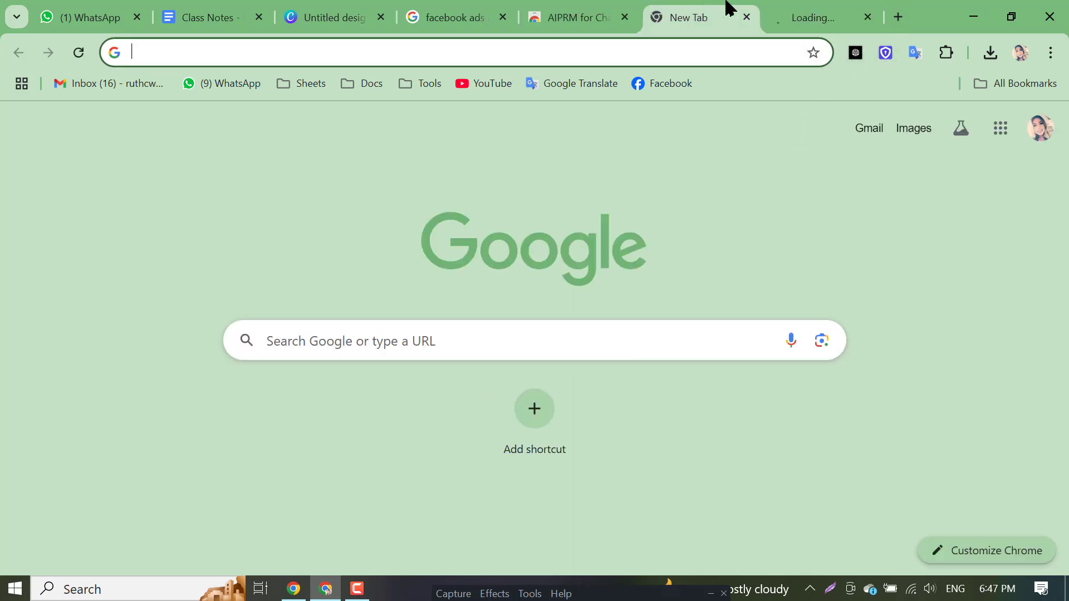
{"action": "left_click", "coordinate": [747, 17]}
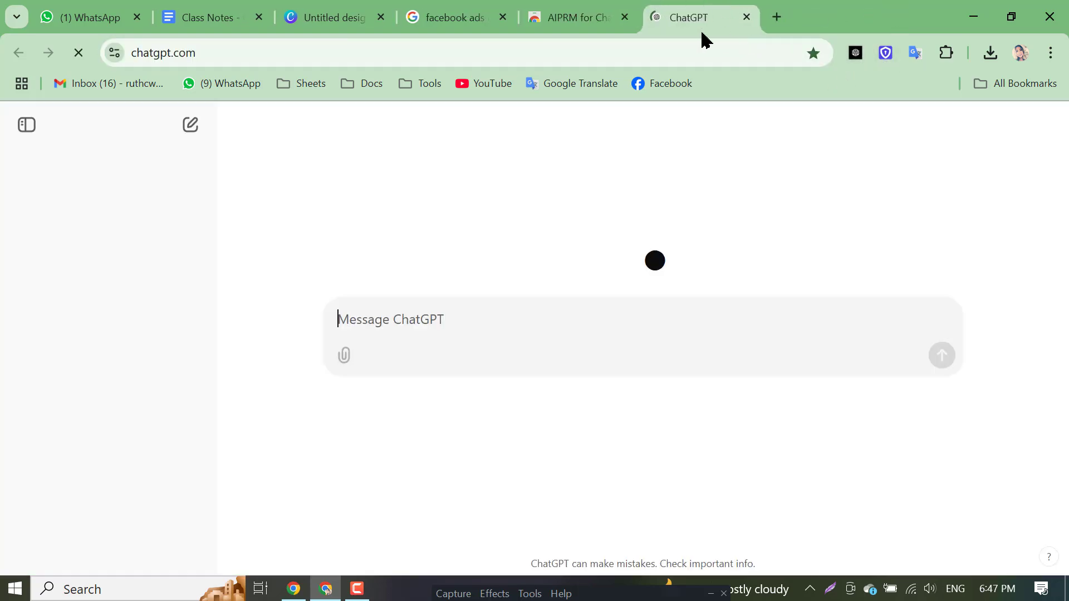
{"action": "left_click", "coordinate": [625, 17]}
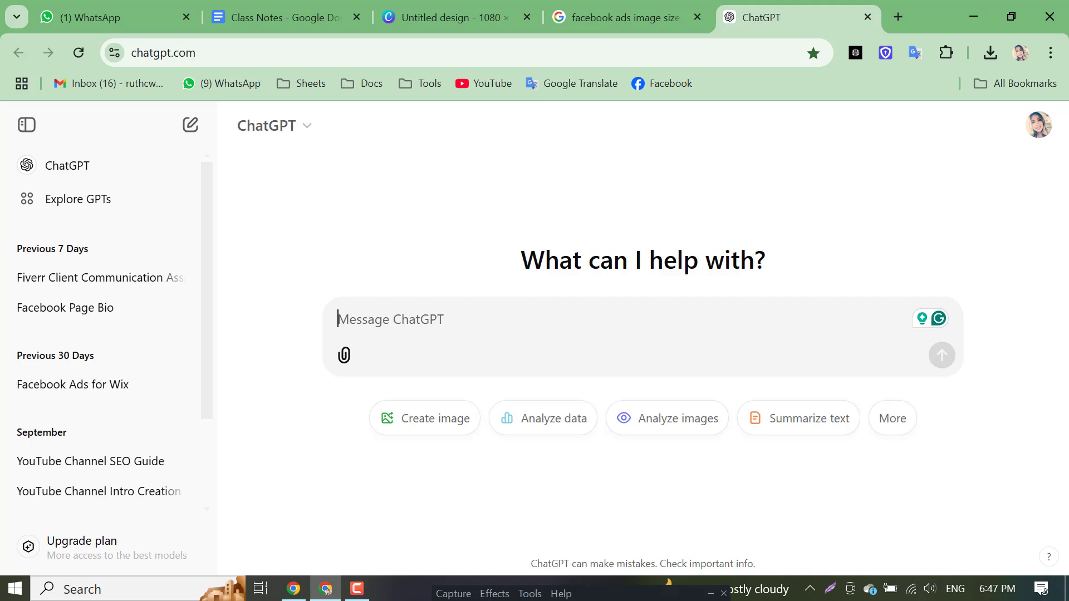
Close the Canva design's tab and return to ChatGPT
{"action": "left_click", "coordinate": [635, 14]}
{"action": "left_click", "coordinate": [805, 14]}
{"action": "left_click", "coordinate": [646, 10]}
{"action": "left_click", "coordinate": [730, 17]}
{"action": "left_click", "coordinate": [484, 10]}
{"action": "left_click", "coordinate": [624, 8]}
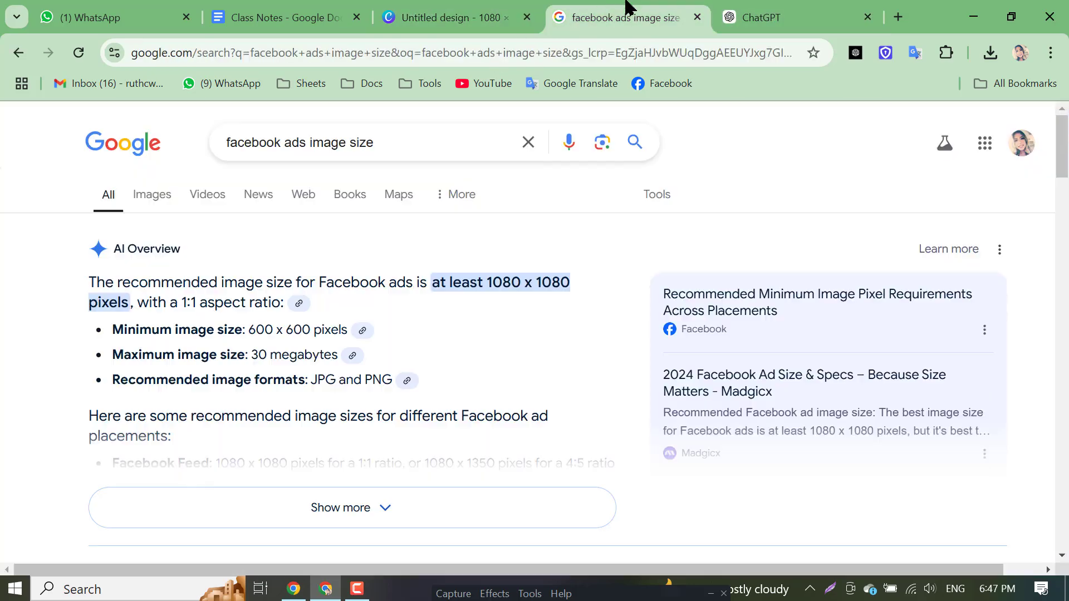
{"action": "left_click", "coordinate": [526, 18]}
{"action": "left_click", "coordinate": [363, 8]}
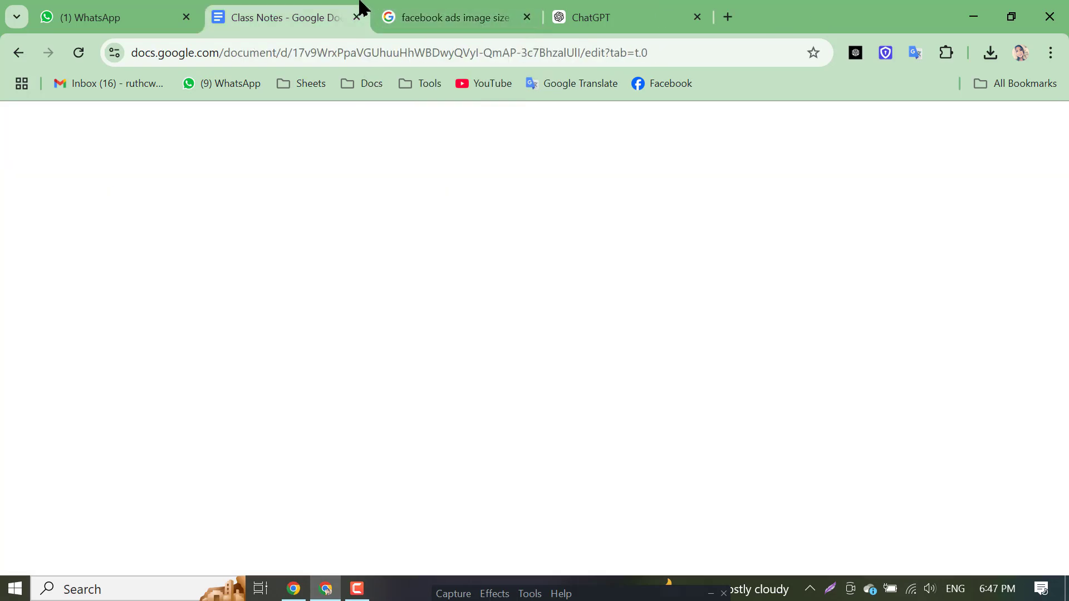
{"action": "left_click", "coordinate": [412, 12]}
{"action": "left_click", "coordinate": [602, 10]}
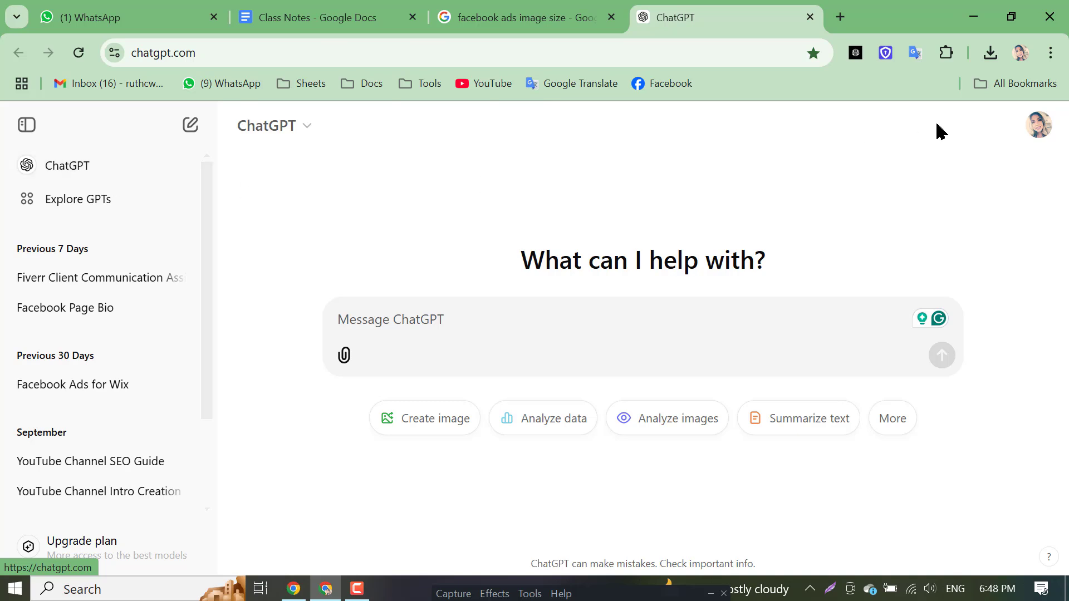
Open the Chrome Web Store page of the AIPRM extension and check the other Chrome window
{"action": "right_click", "coordinate": [856, 52]}
{"action": "left_click", "coordinate": [911, 88]}
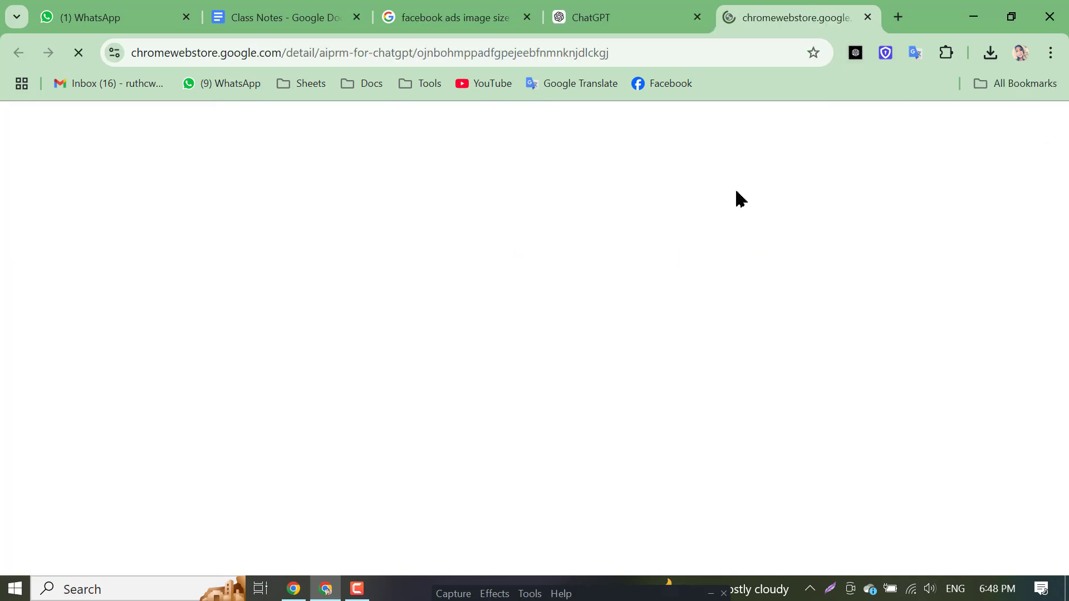
{"action": "left_click", "coordinate": [294, 589]}
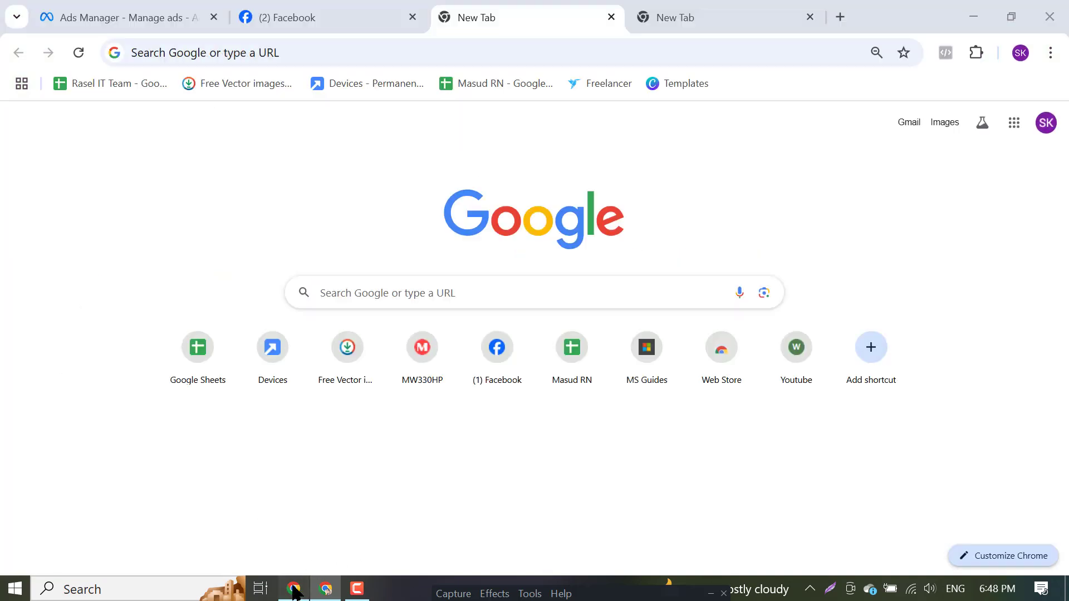
{"action": "left_click", "coordinate": [326, 591]}
Dismiss the AIPRM account-connection and business use-case notices in ChatGPT, and close the Chrome Web Store and "facebook ads image size" tabs
{"action": "left_click", "coordinate": [617, 7]}
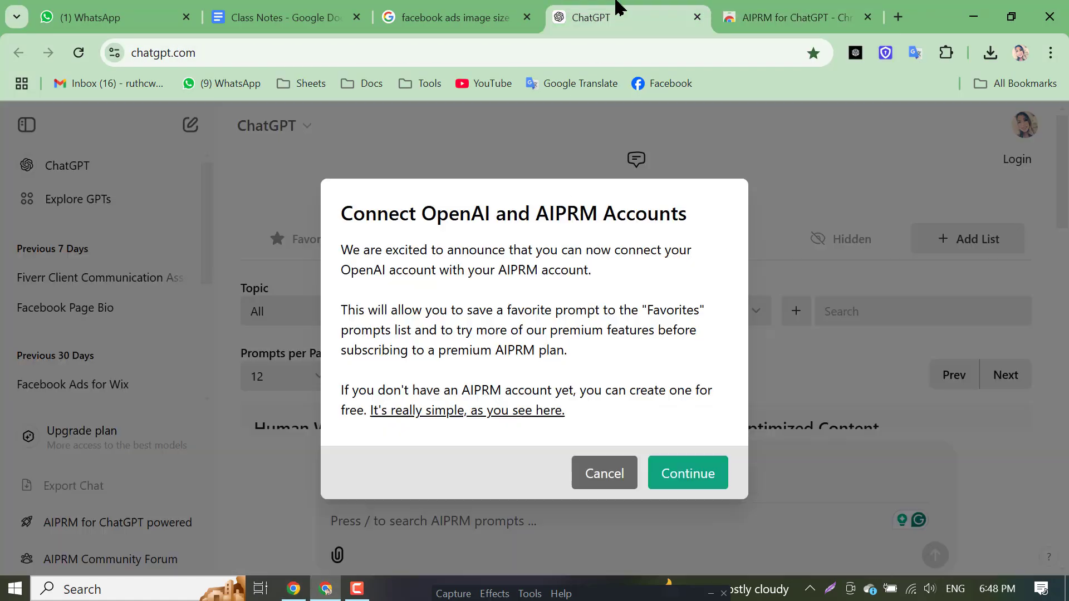
{"action": "left_click", "coordinate": [608, 474]}
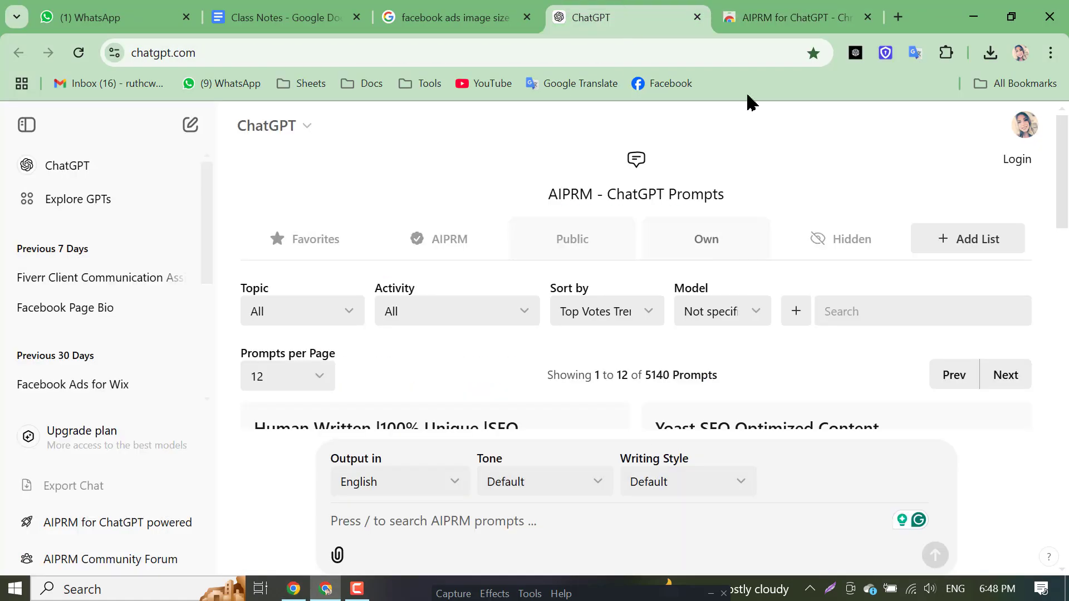
{"action": "left_click", "coordinate": [869, 18]}
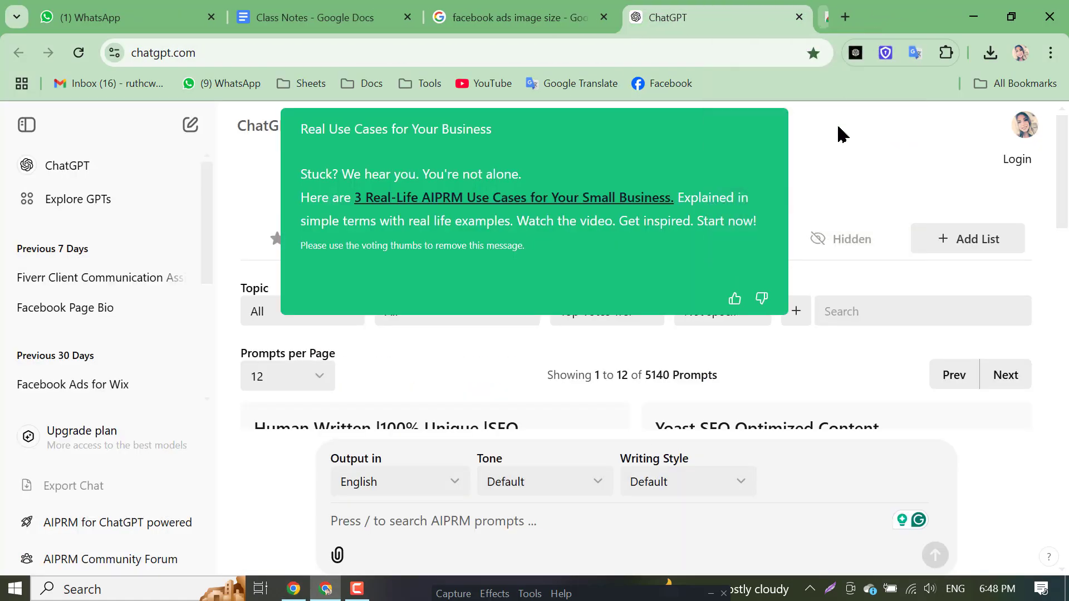
{"action": "left_click", "coordinate": [734, 300]}
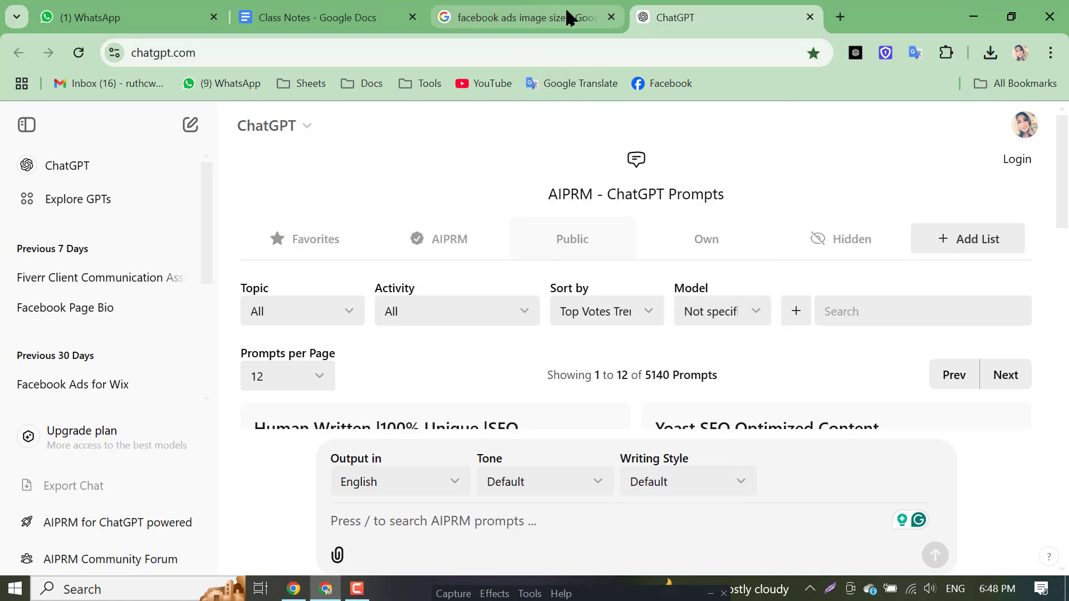
{"action": "left_click", "coordinate": [611, 17]}
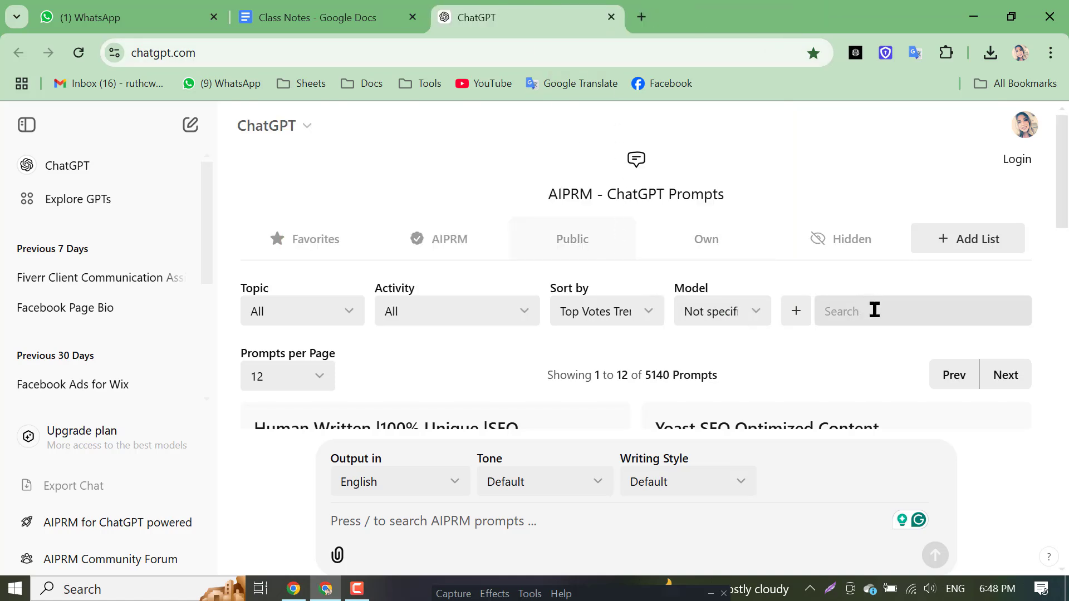
Search the AIPRM public prompts for "facebook ads" and browse to the "Facebook ads Primary text, Headline, Description" prompt
{"action": "left_click", "coordinate": [876, 311]}
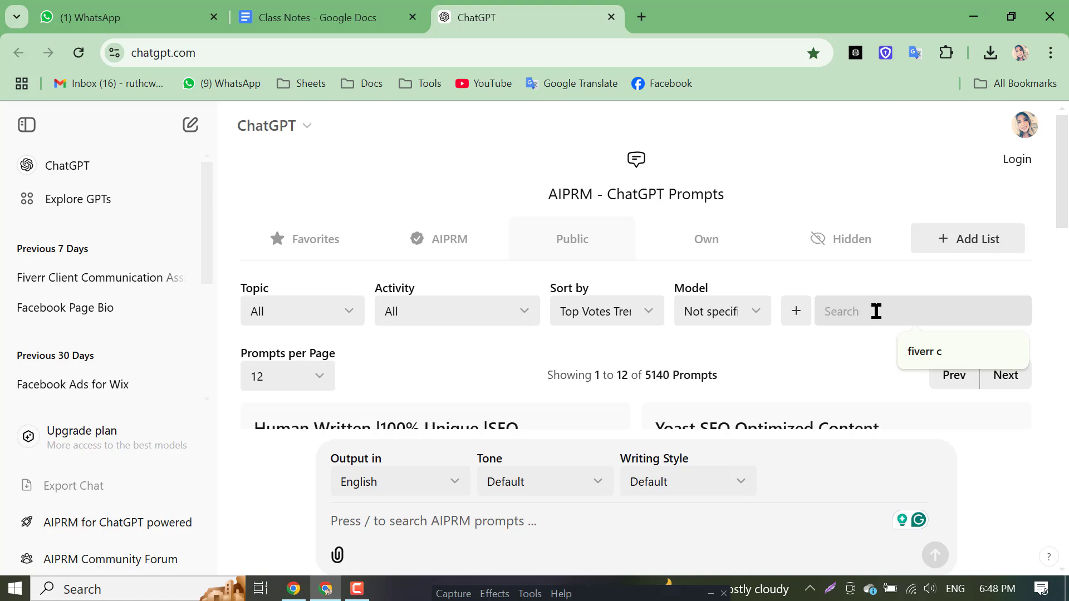
{"action": "type", "text": "face"}
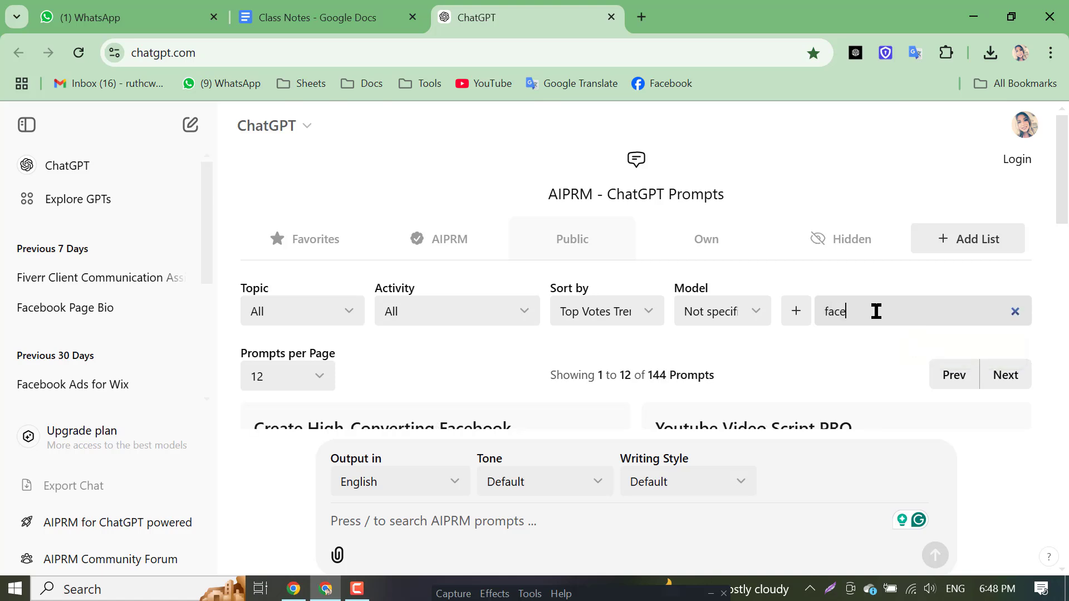
{"action": "type", "text": "book ads"}
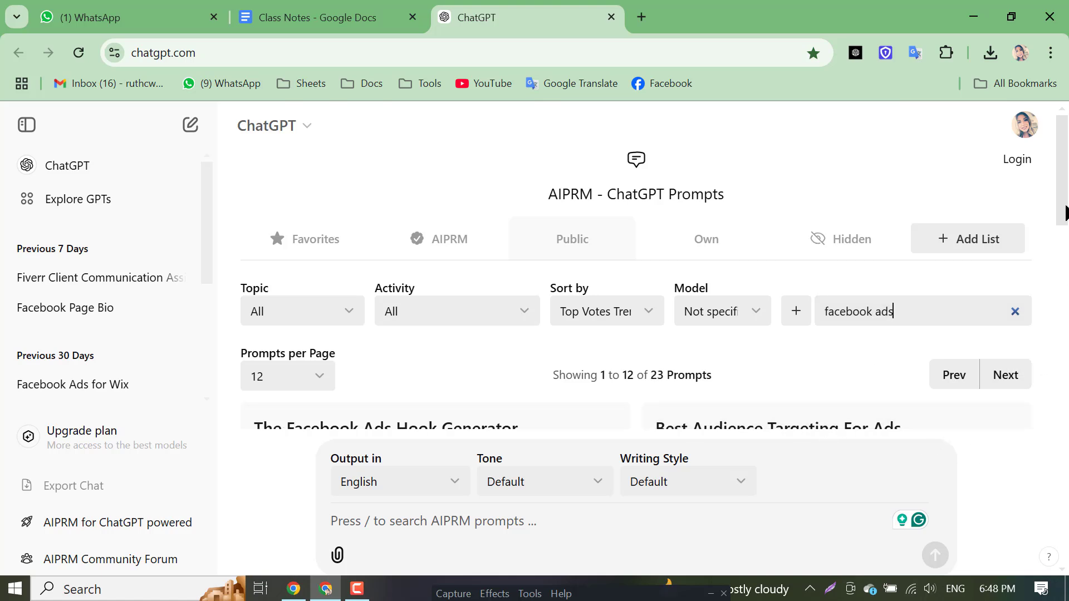
{"action": "left_click_drag", "start_coordinate": [1066, 214], "coordinate": [1066, 283]}
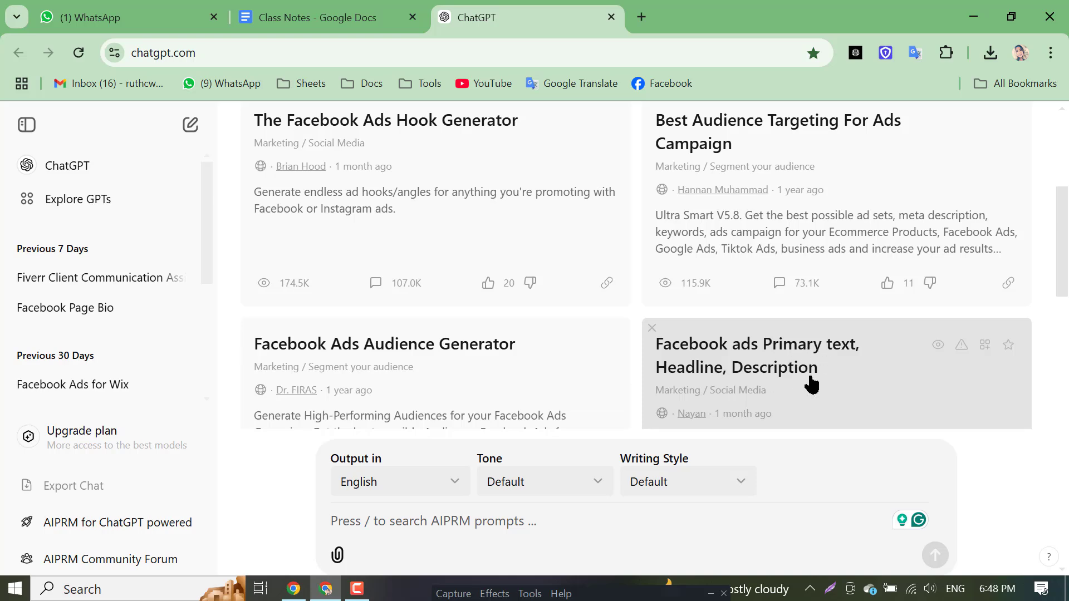
Select the "Facebook ads Primary text, Headline, Description" AIPRM prompt and check the Class Notes document
{"action": "scroll", "coordinate": [813, 378], "scroll_direction": "down", "scroll_amount": 3}
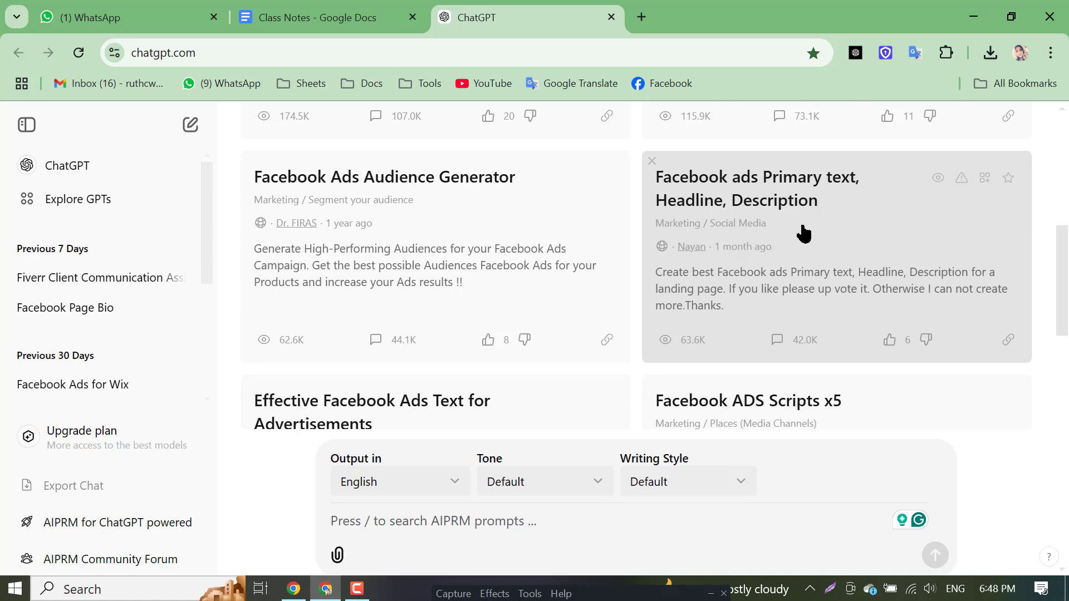
{"action": "left_click", "coordinate": [741, 214]}
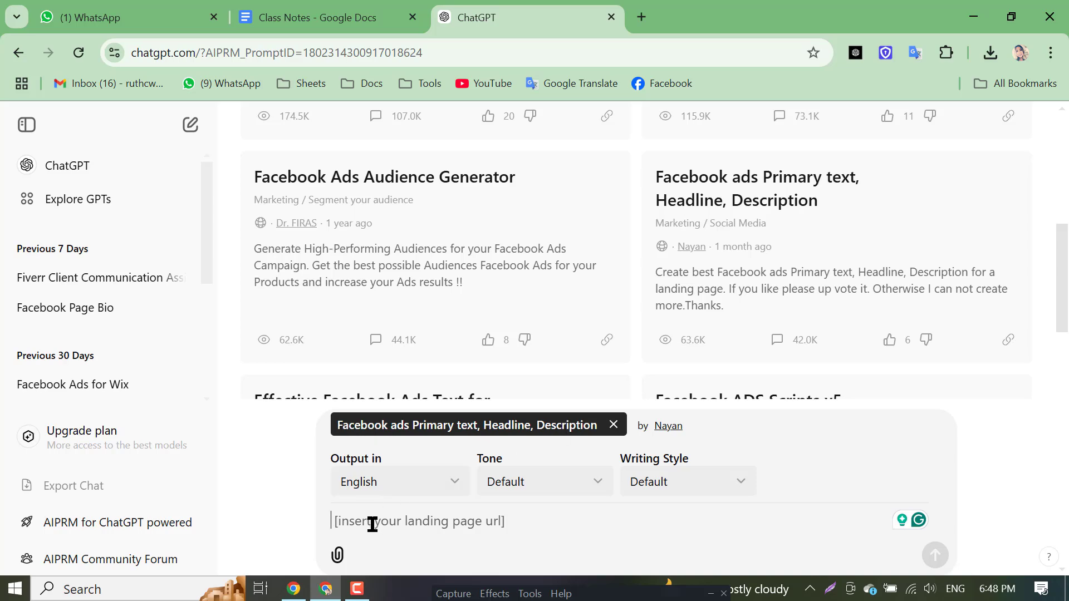
{"action": "left_click", "coordinate": [324, 20]}
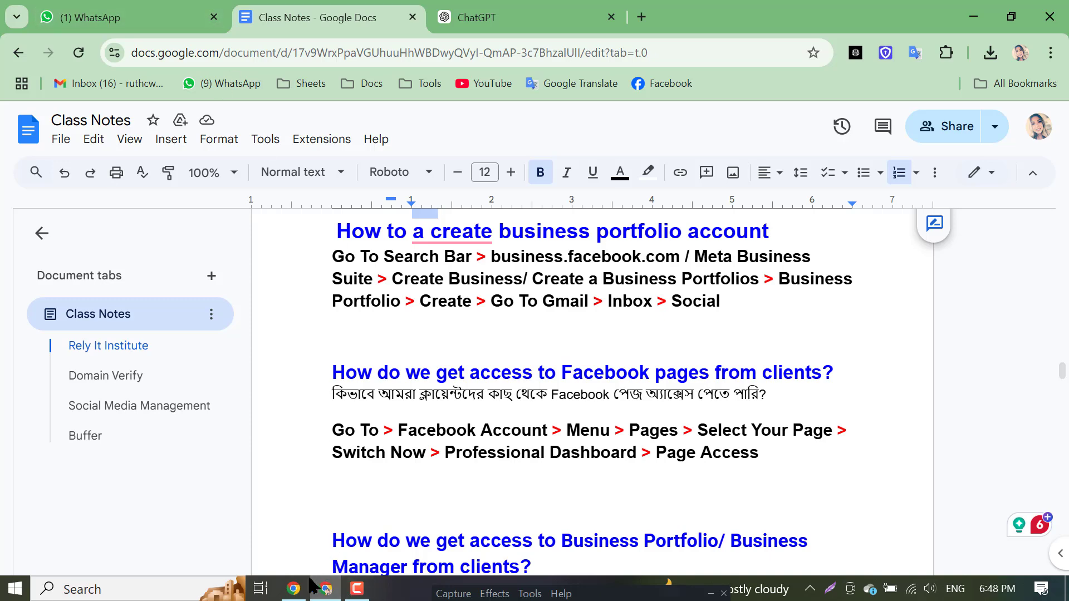
Switch to Ads Manager in the other Chrome window and close the media setup dialog
{"action": "left_click", "coordinate": [293, 588]}
{"action": "left_click", "coordinate": [263, 13]}
{"action": "left_click", "coordinate": [127, 7]}
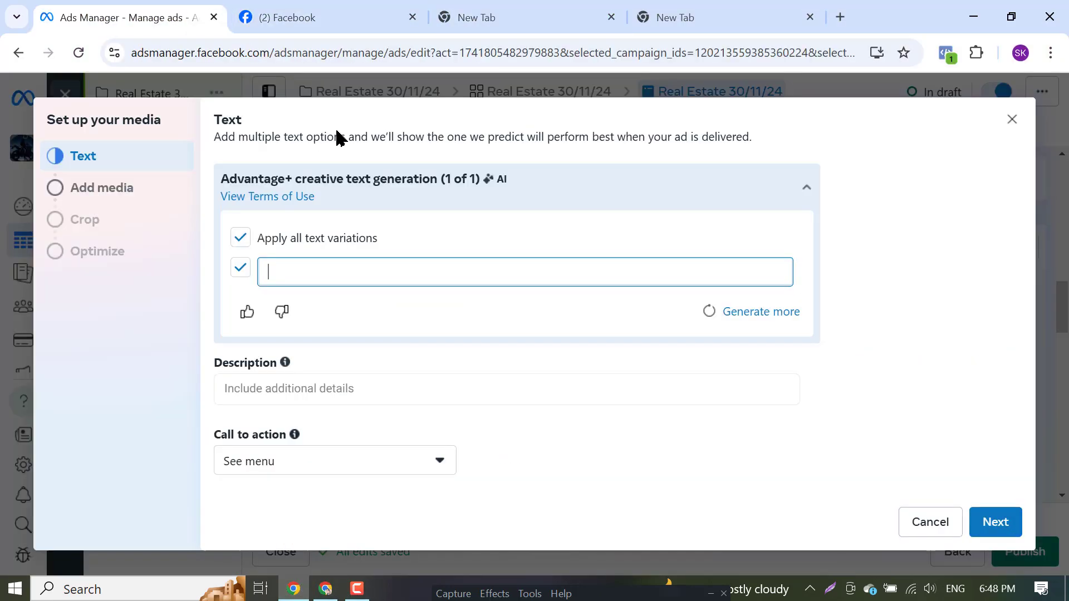
{"action": "left_click", "coordinate": [1015, 121]}
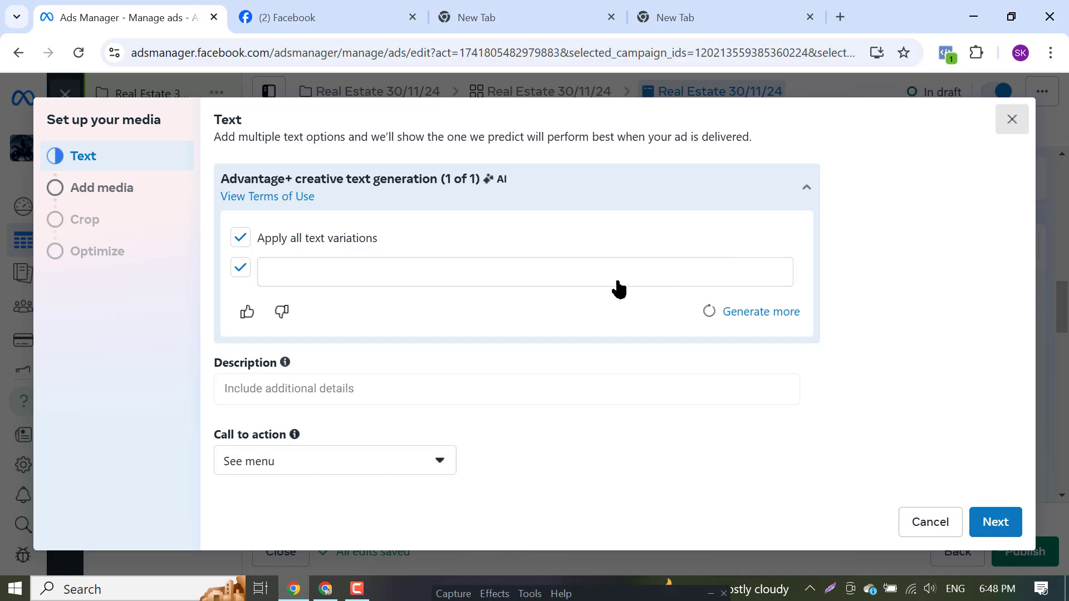
{"action": "scroll", "coordinate": [501, 323], "scroll_direction": "up", "scroll_amount": 10}
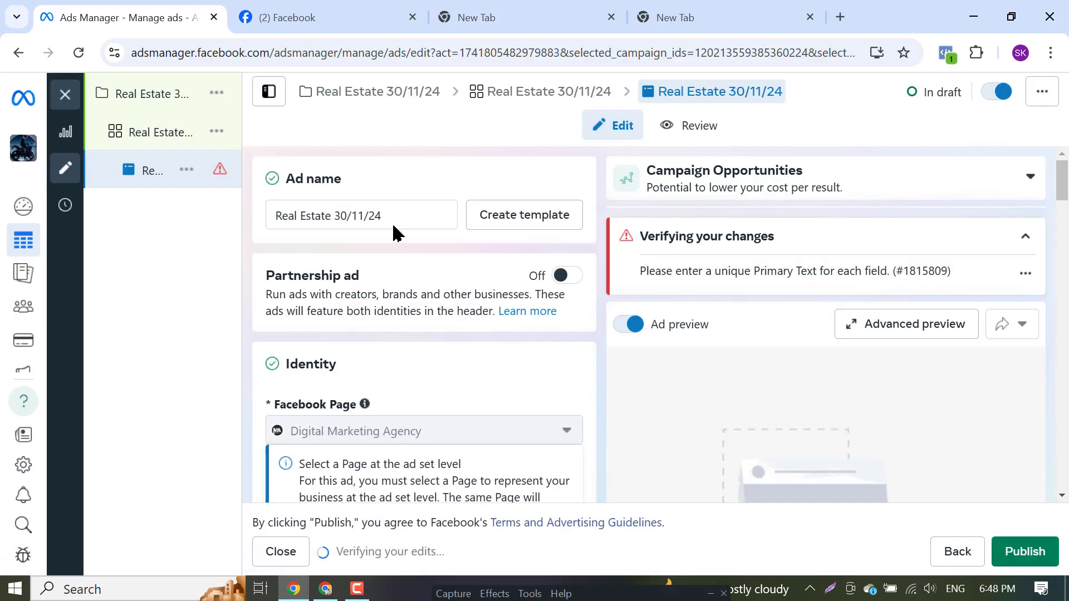
Copy "Real Estate" from the ad name
{"action": "left_click_drag", "start_coordinate": [335, 217], "coordinate": [272, 222]}
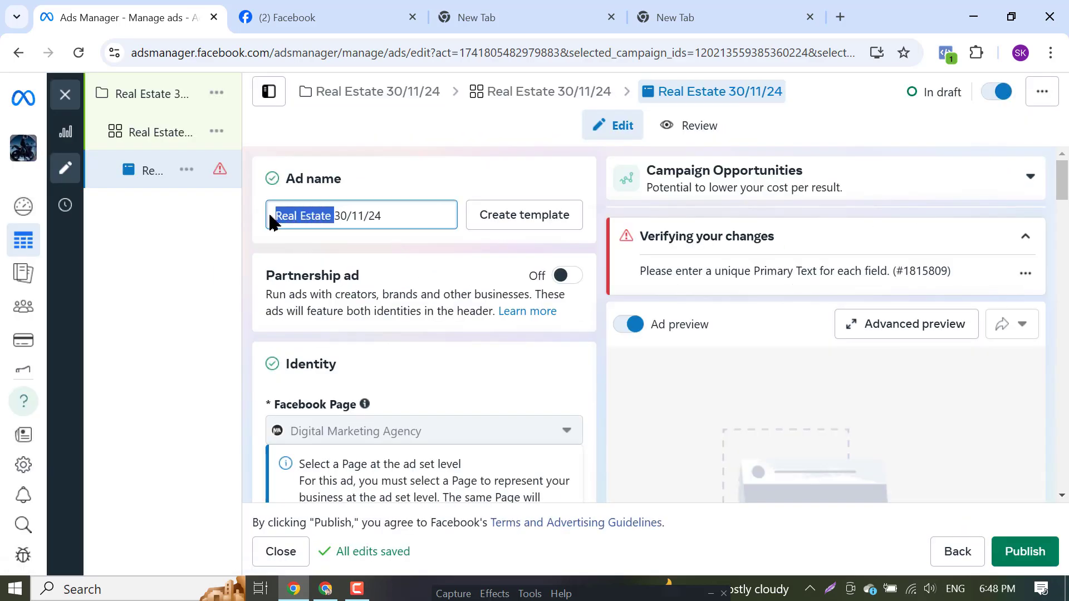
{"action": "right_click", "coordinate": [297, 216]}
{"action": "left_click", "coordinate": [346, 299]}
{"action": "left_click", "coordinate": [371, 7]}
Return to ChatGPT and submit "Real Estate" as the input of the selected AIPRM prompt
{"action": "left_click", "coordinate": [326, 588]}
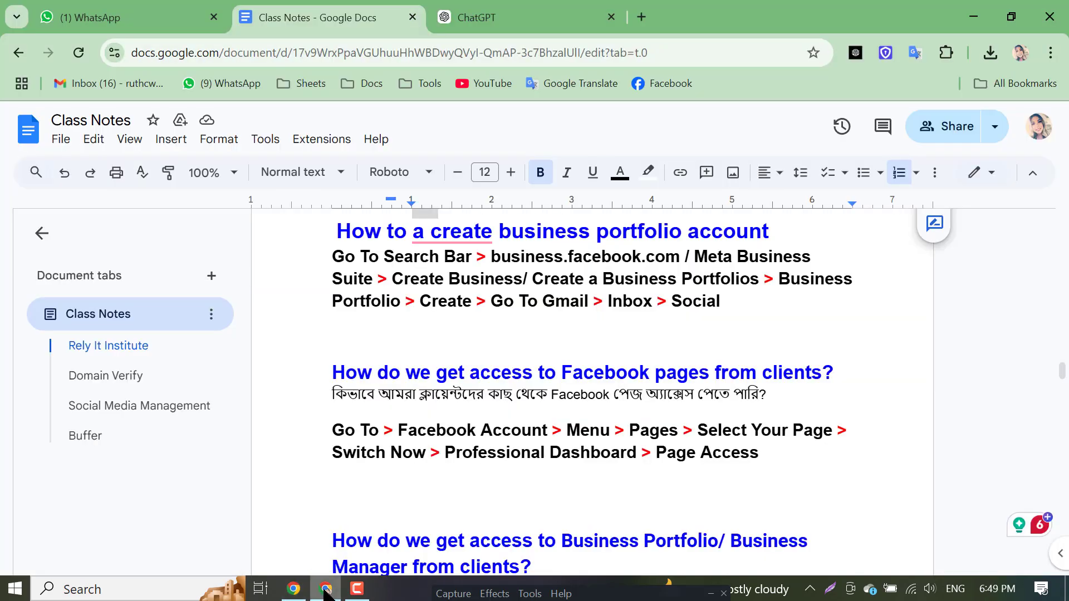
{"action": "left_click", "coordinate": [482, 7]}
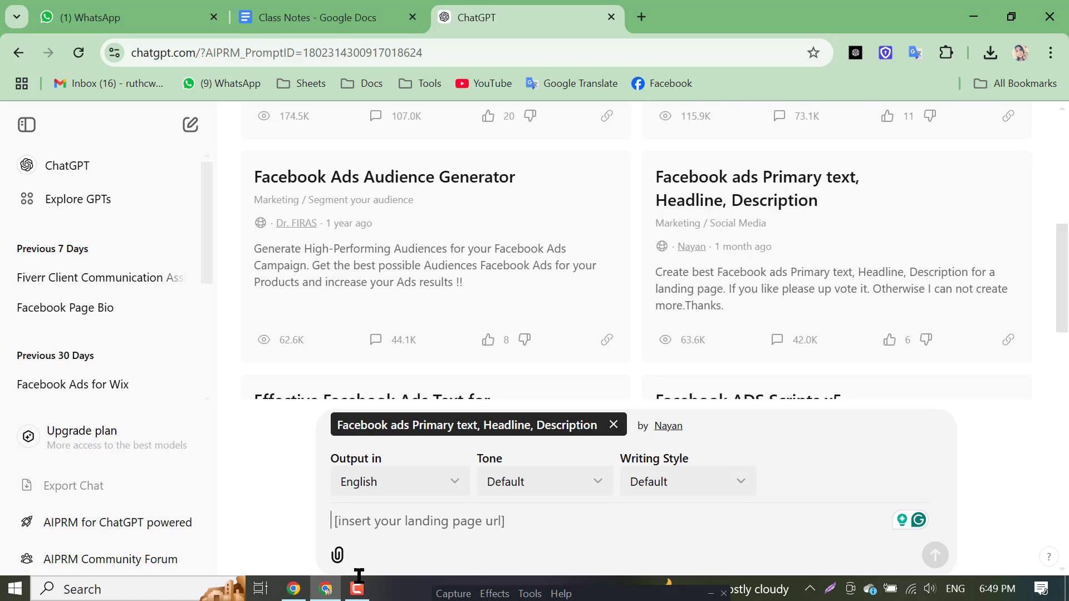
{"action": "key", "text": "ctrl+v"}
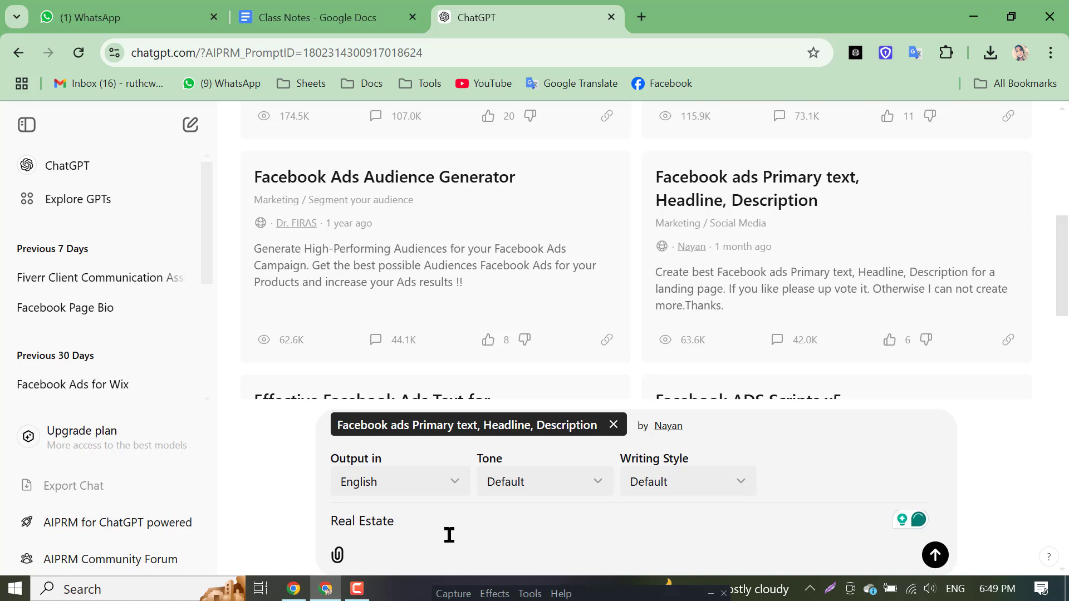
{"action": "key", "text": "Return"}
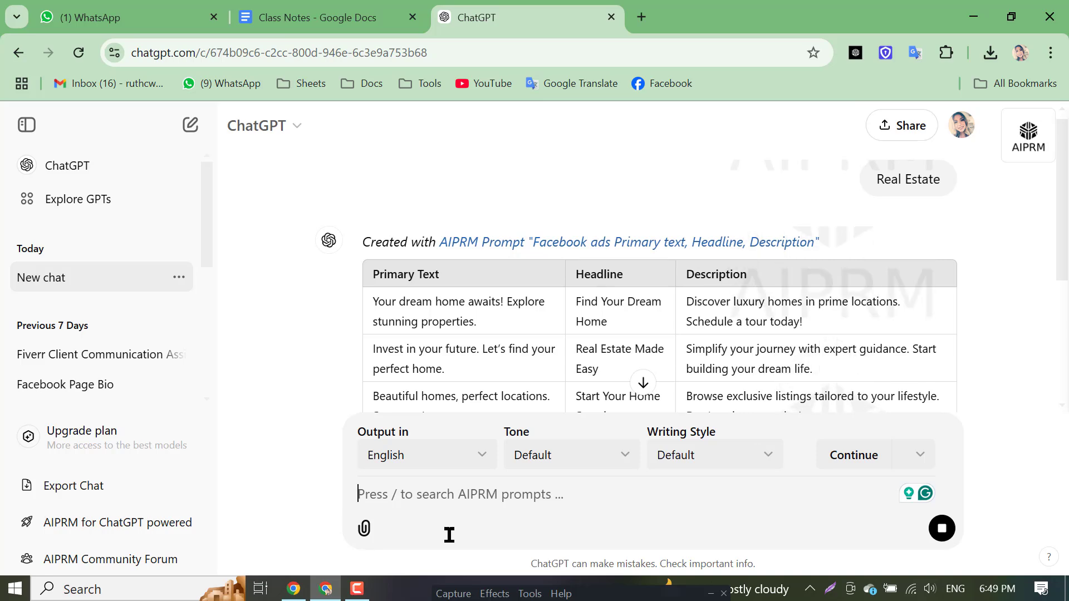
Review the generated table and copy its first primary text, "Your dream home awaits! Explore stunning properties."
{"action": "scroll", "coordinate": [417, 324], "scroll_direction": "down", "scroll_amount": 3}
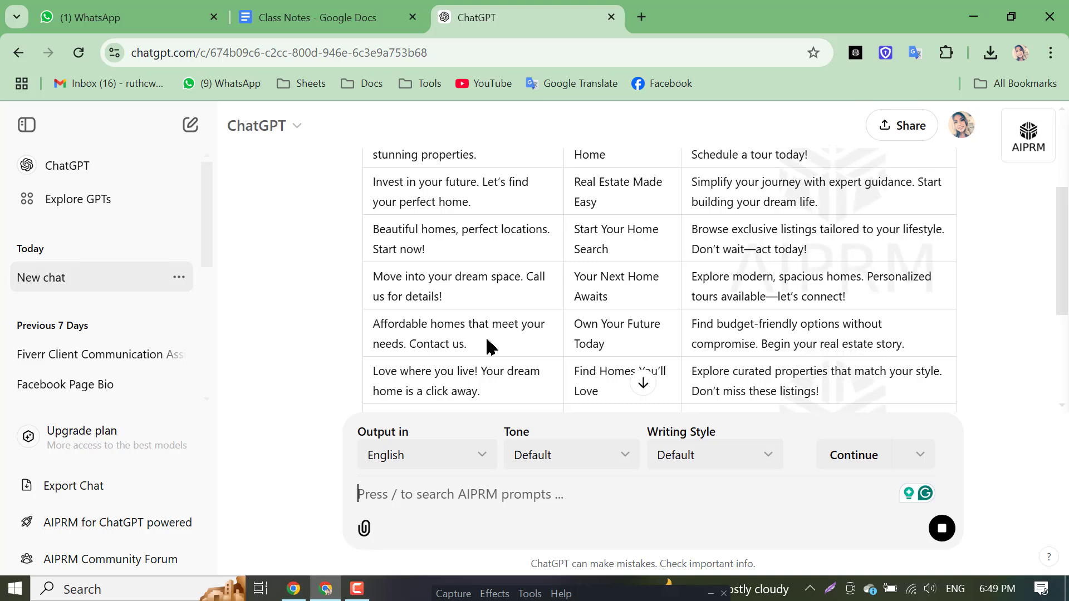
{"action": "scroll", "coordinate": [485, 345], "scroll_direction": "down", "scroll_amount": 5}
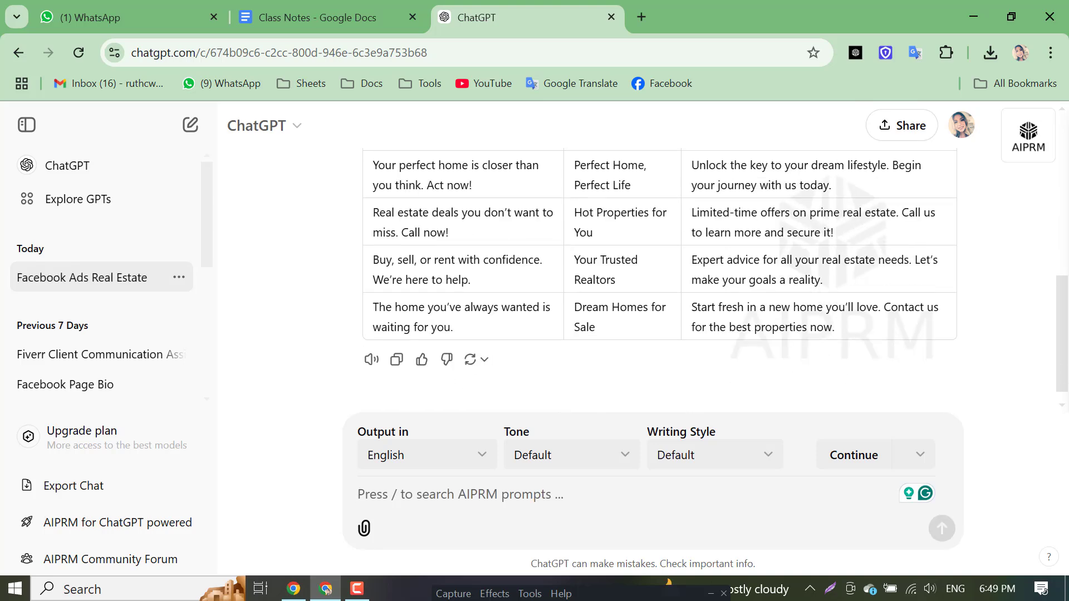
{"action": "scroll", "coordinate": [660, 278], "scroll_direction": "up", "scroll_amount": 7}
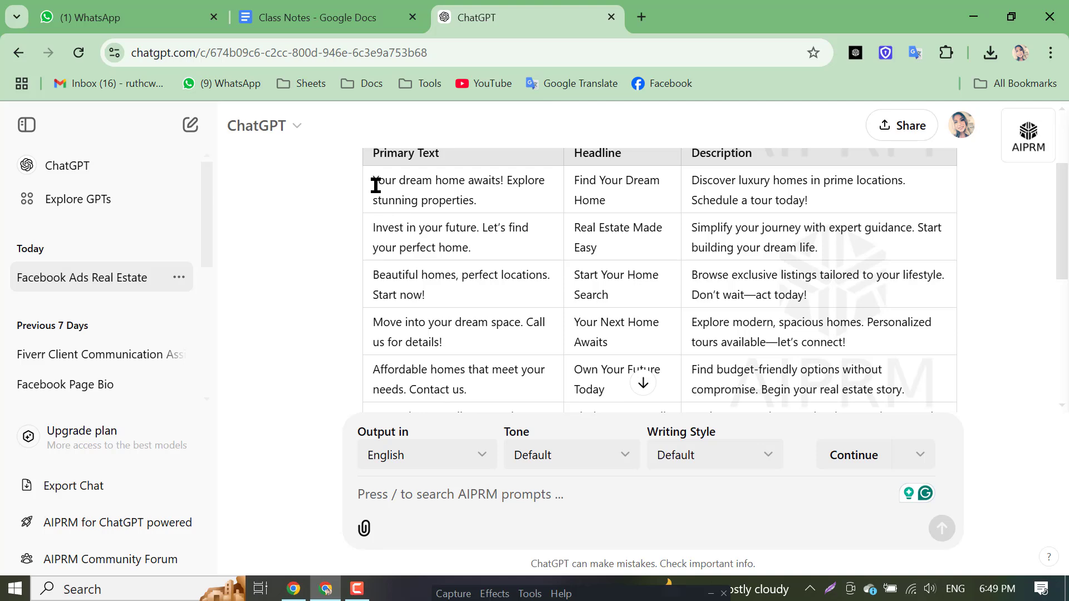
{"action": "left_click_drag", "start_coordinate": [415, 190], "coordinate": [492, 200]}
{"action": "right_click", "coordinate": [477, 199]}
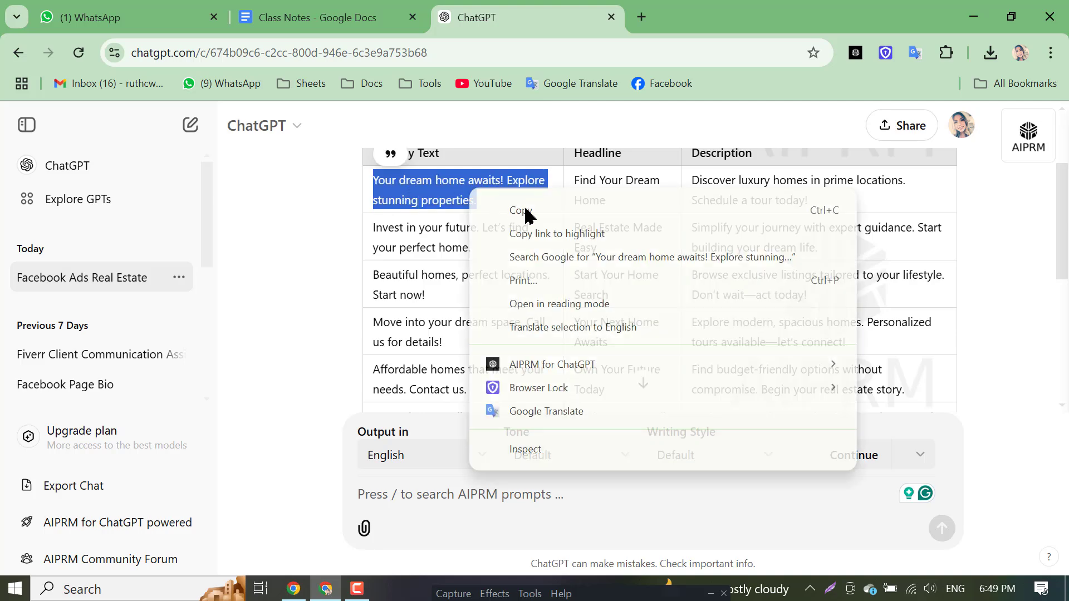
{"action": "left_click", "coordinate": [546, 215]}
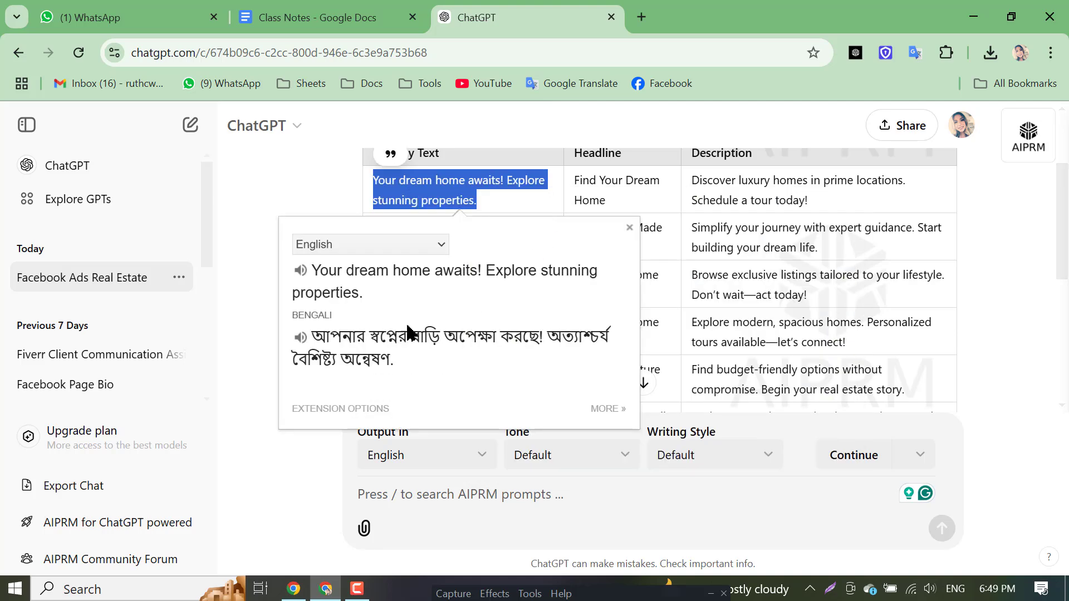
Switch to Ads Manager and go to the first primary text field in the Ad creative section
{"action": "mouse_move", "coordinate": [223, 35]}
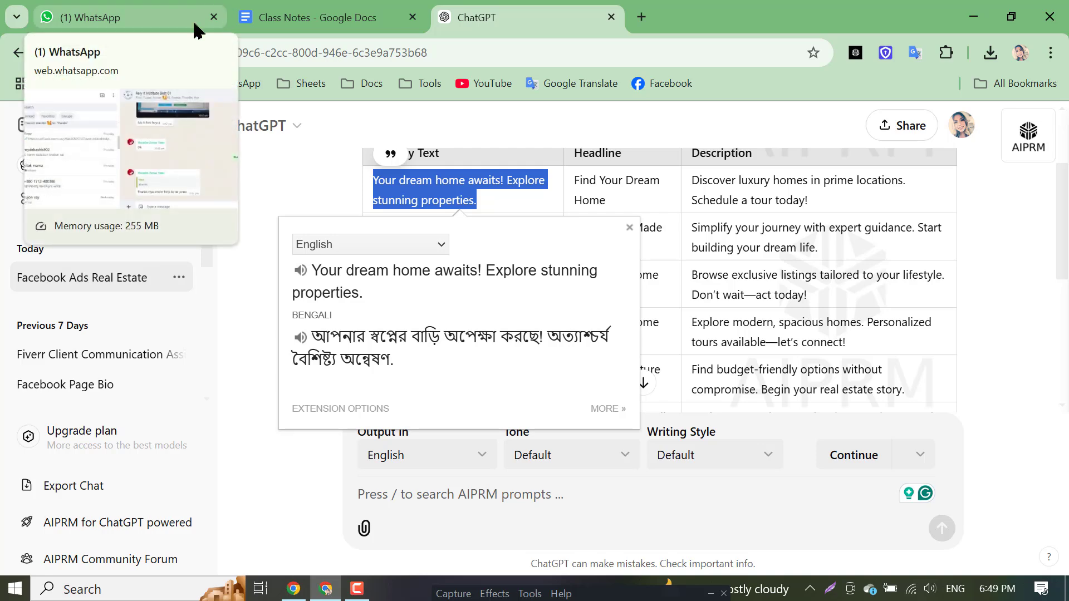
{"action": "left_click", "coordinate": [294, 591]}
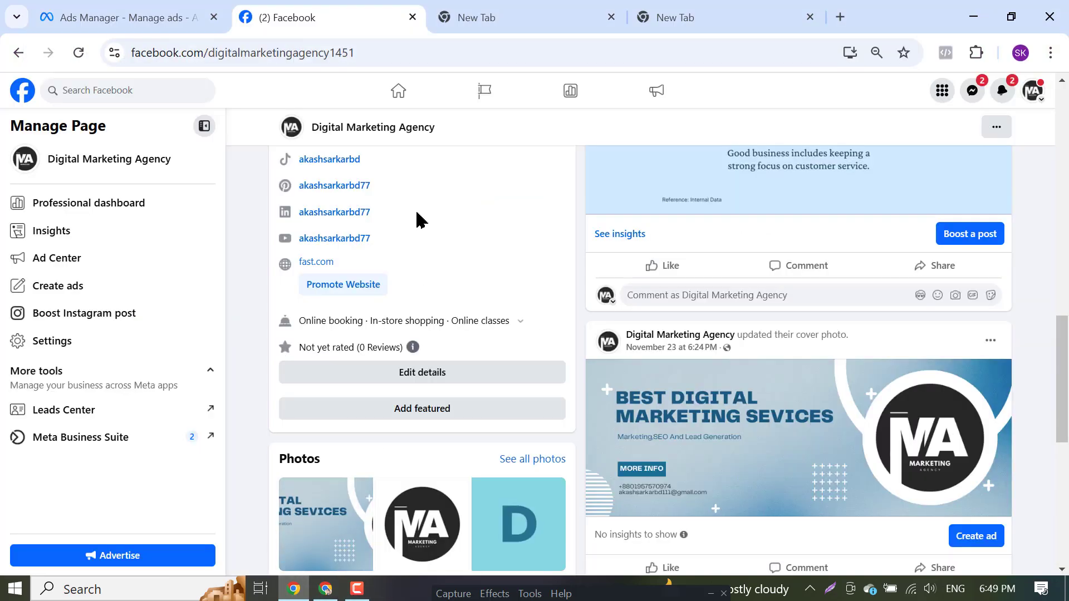
{"action": "left_click", "coordinate": [160, 7]}
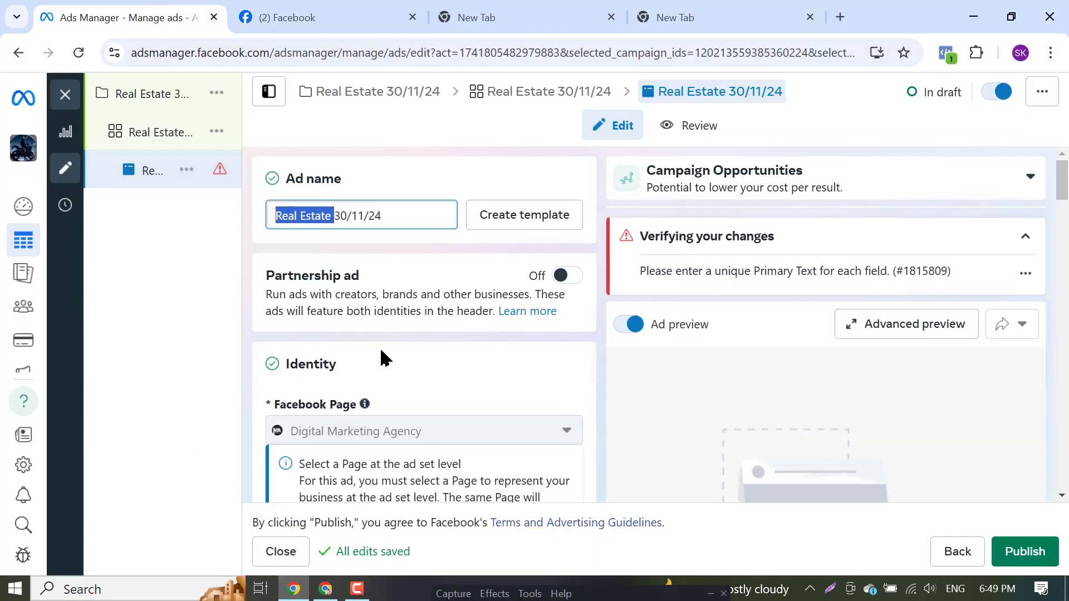
{"action": "scroll", "coordinate": [406, 337], "scroll_direction": "down", "scroll_amount": 5}
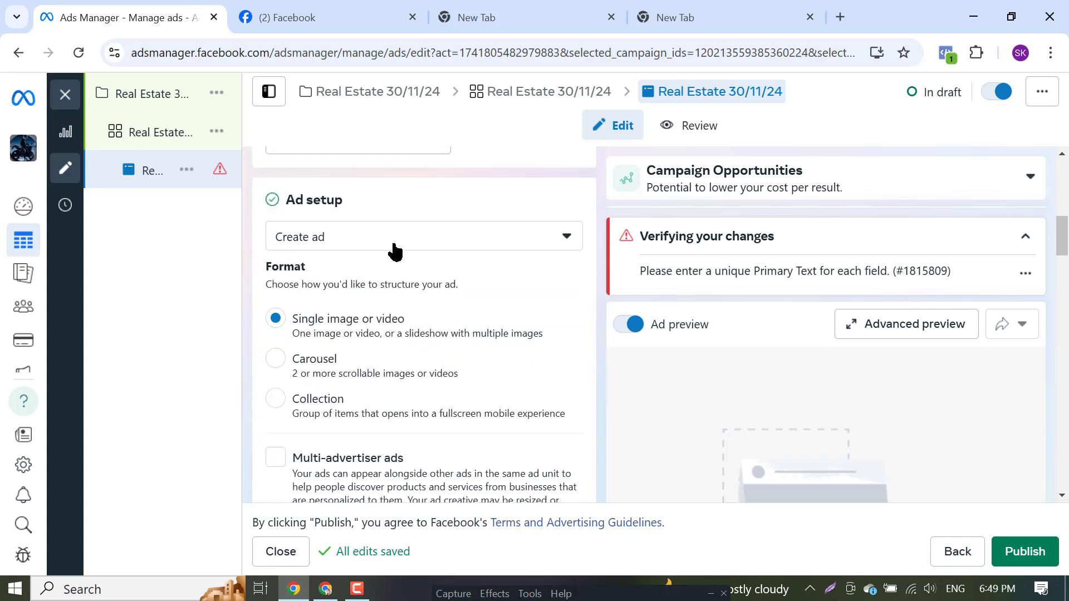
{"action": "scroll", "coordinate": [410, 279], "scroll_direction": "down", "scroll_amount": 5}
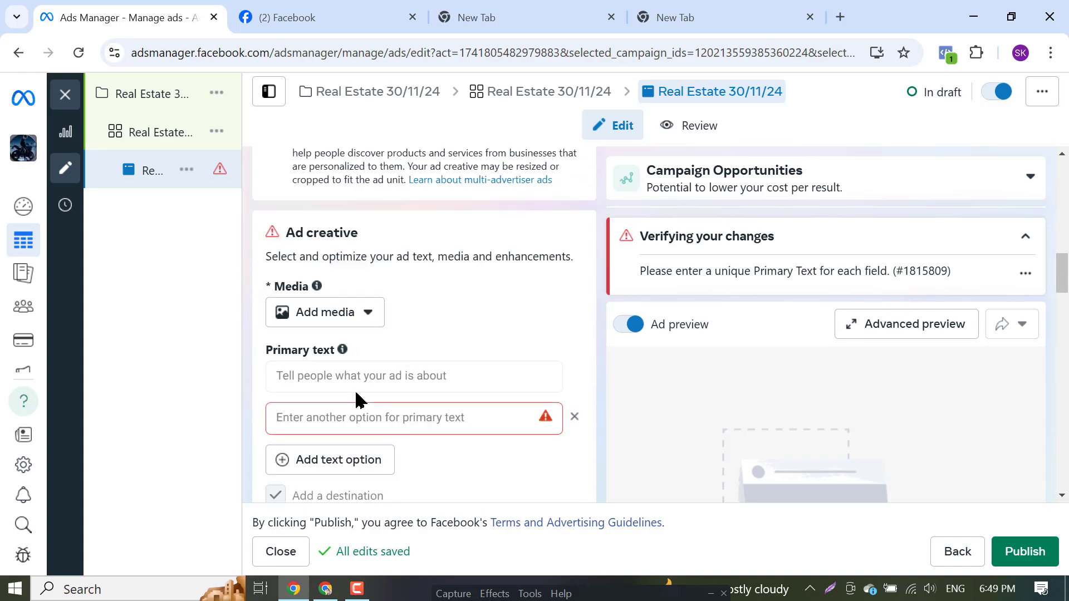
{"action": "left_click", "coordinate": [332, 372]}
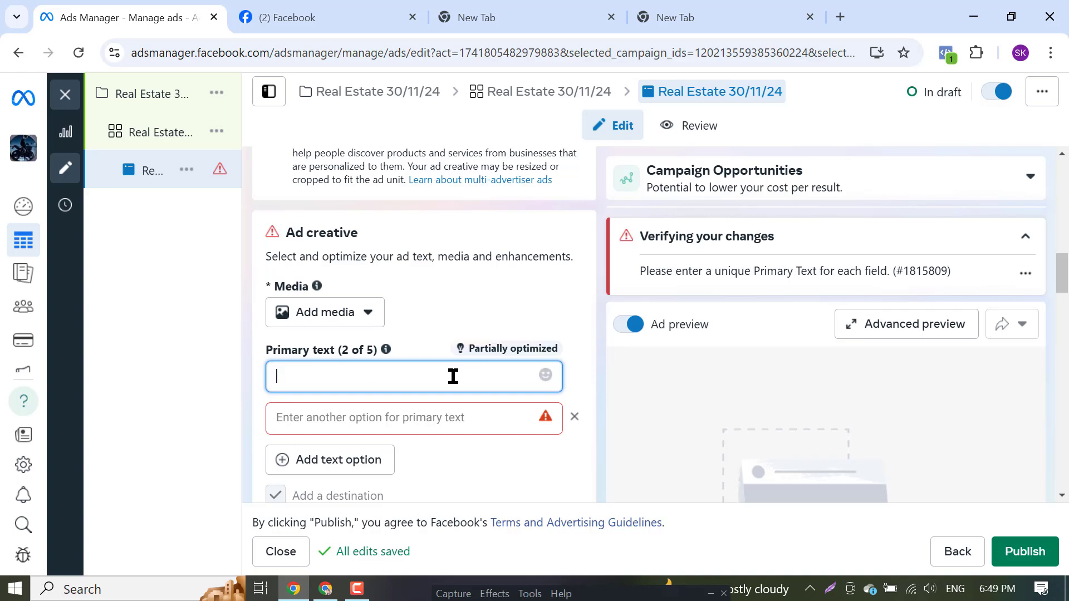
{"action": "left_click", "coordinate": [322, 315]}
{"action": "left_click", "coordinate": [311, 361]}
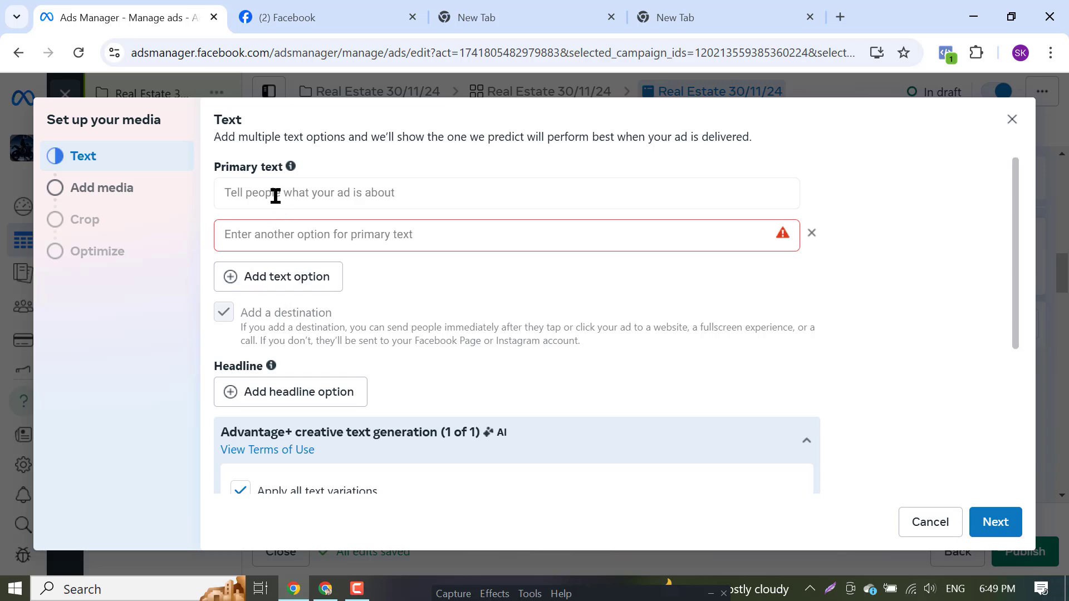
{"action": "left_click", "coordinate": [275, 195]}
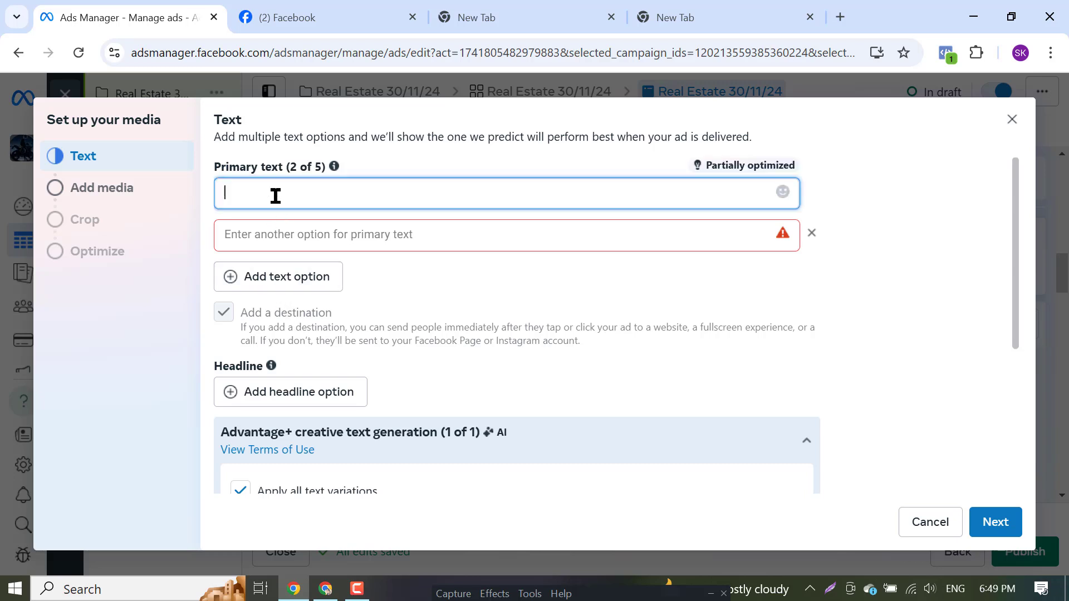
{"action": "key", "text": "ctrl+v"}
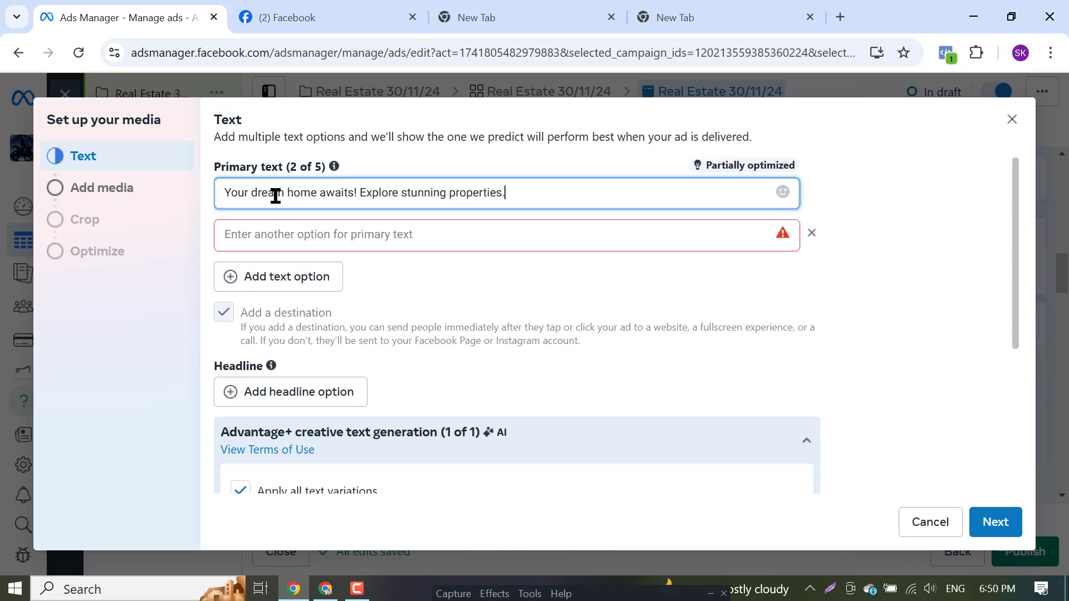
{"action": "left_click", "coordinate": [317, 241]}
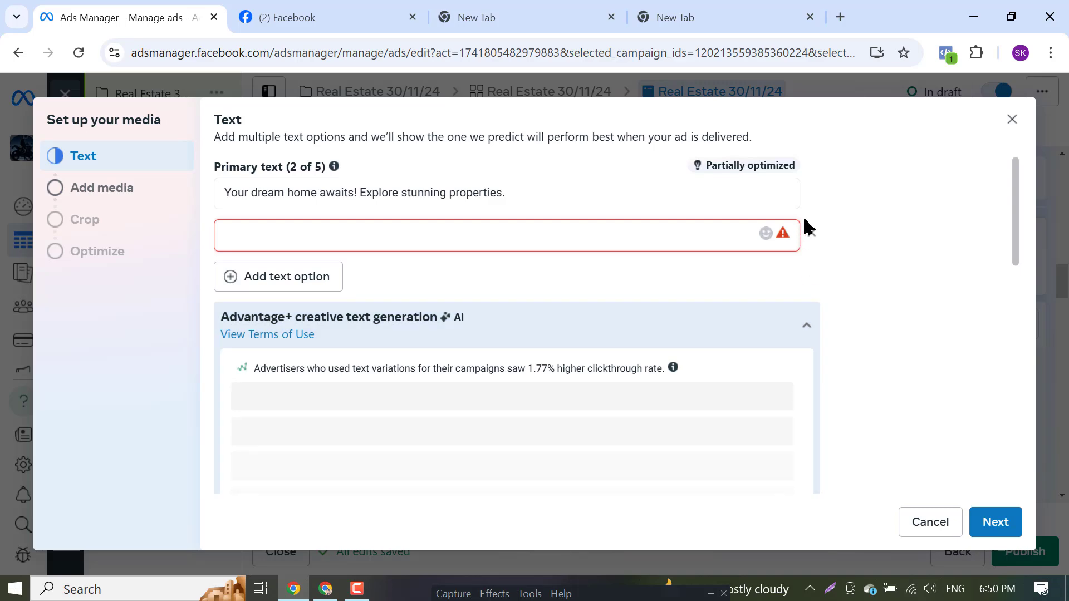
{"action": "left_click", "coordinate": [810, 232]}
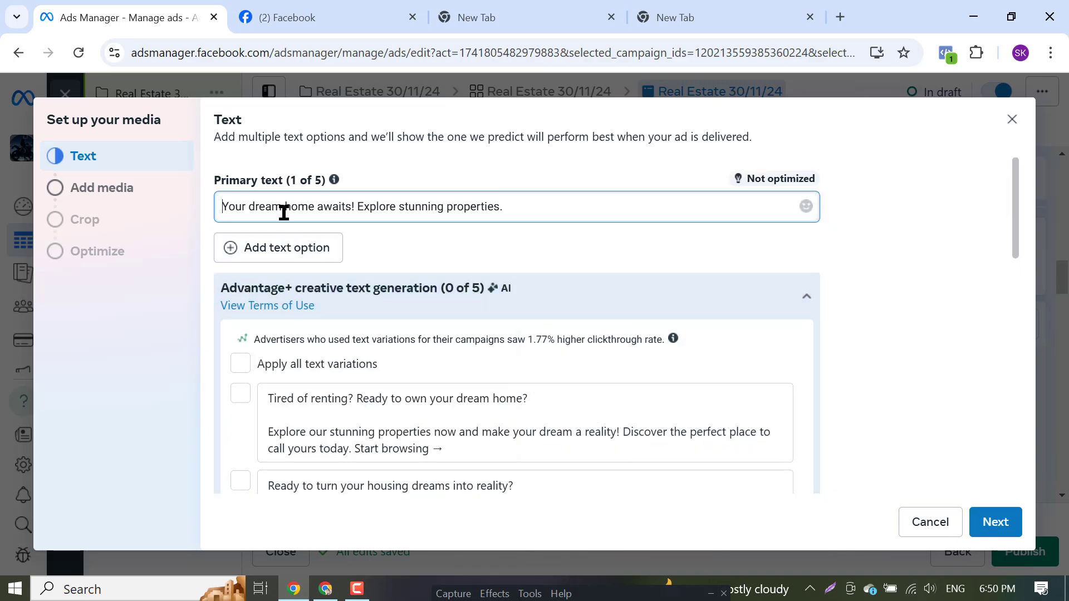
{"action": "scroll", "coordinate": [332, 275], "scroll_direction": "down", "scroll_amount": 5}
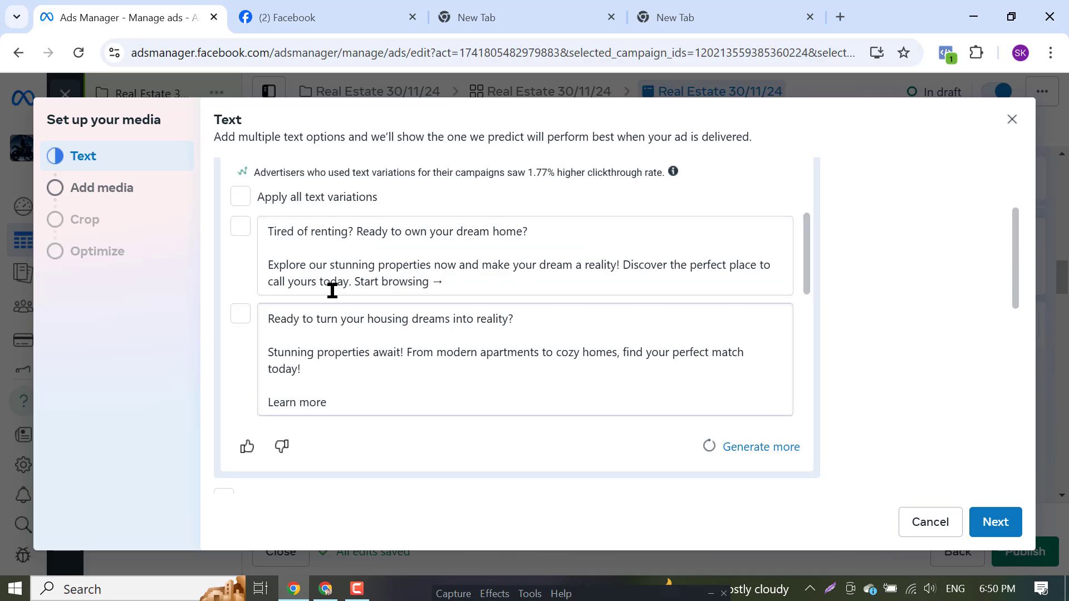
{"action": "scroll", "coordinate": [333, 290], "scroll_direction": "up", "scroll_amount": 3}
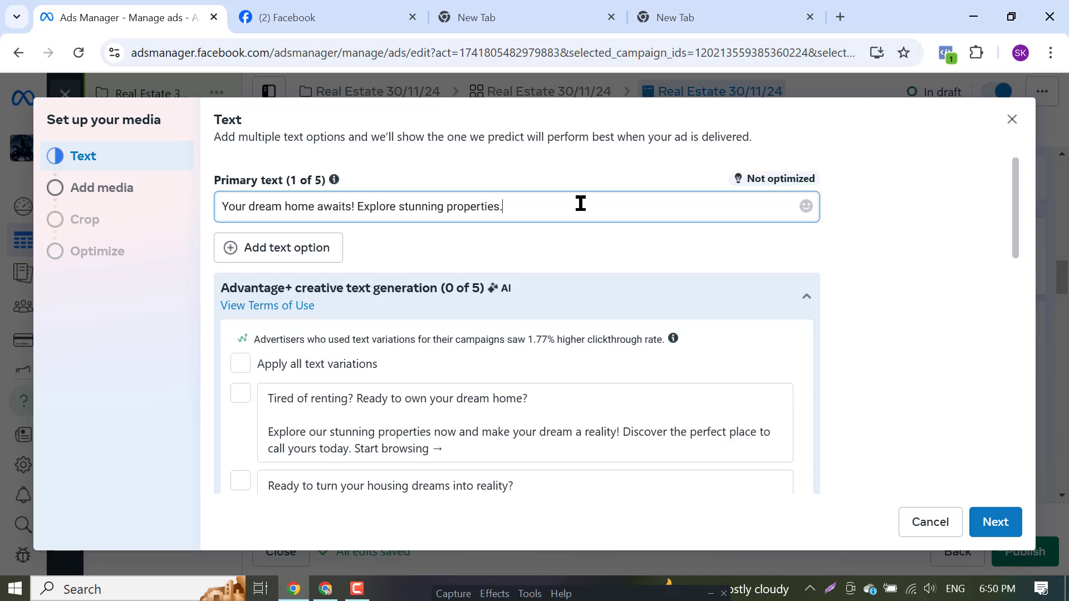
{"action": "left_click", "coordinate": [915, 521]}
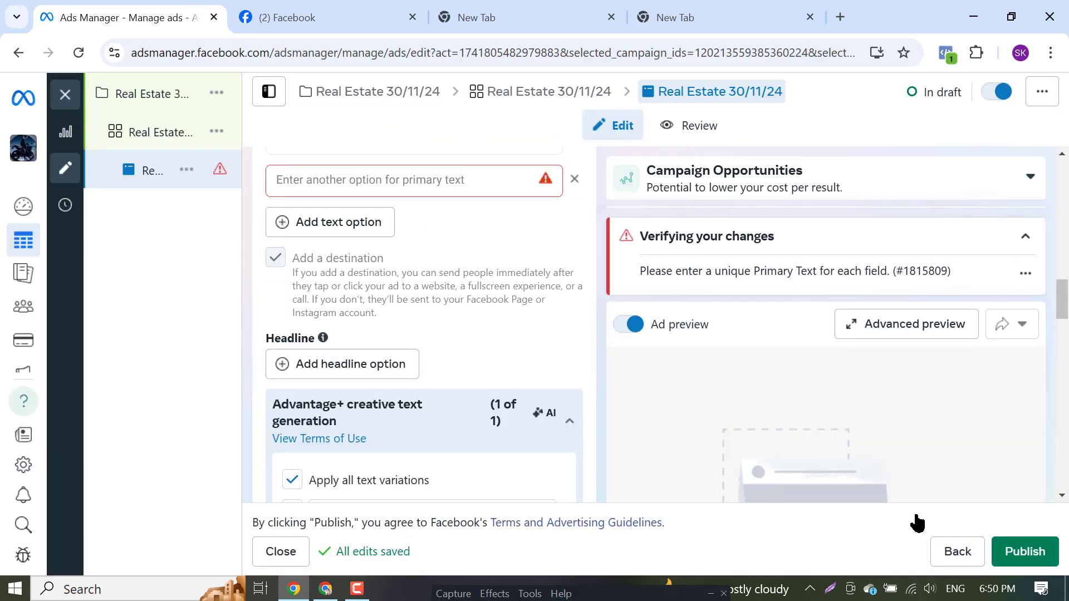
Add another primary text option and enter "Your dream home awaits! Explore stunning properties." in the second primary text field
{"action": "left_click", "coordinate": [301, 234]}
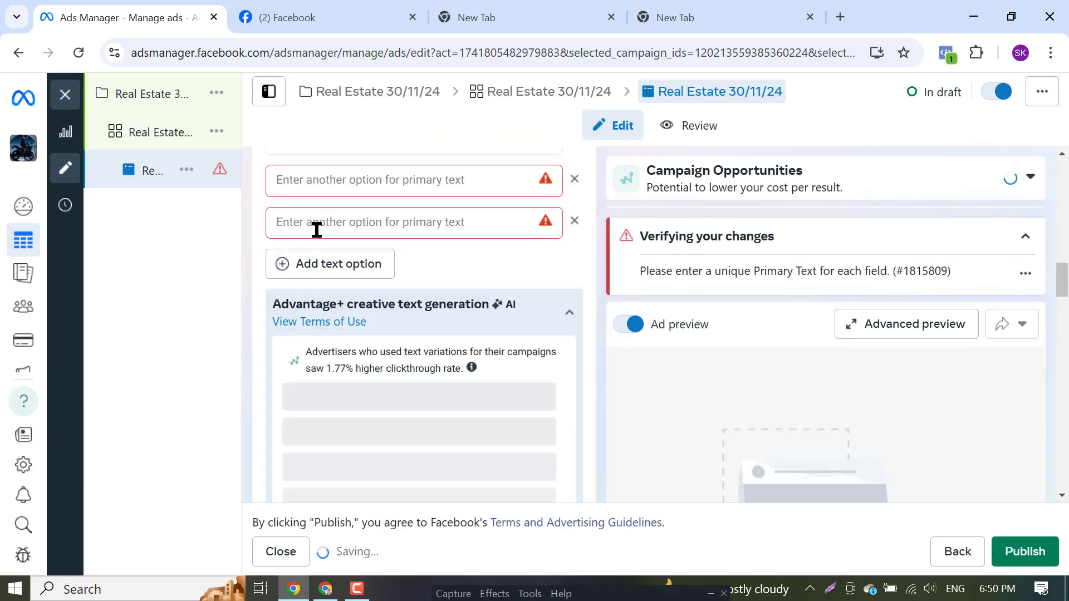
{"action": "left_click", "coordinate": [360, 183]}
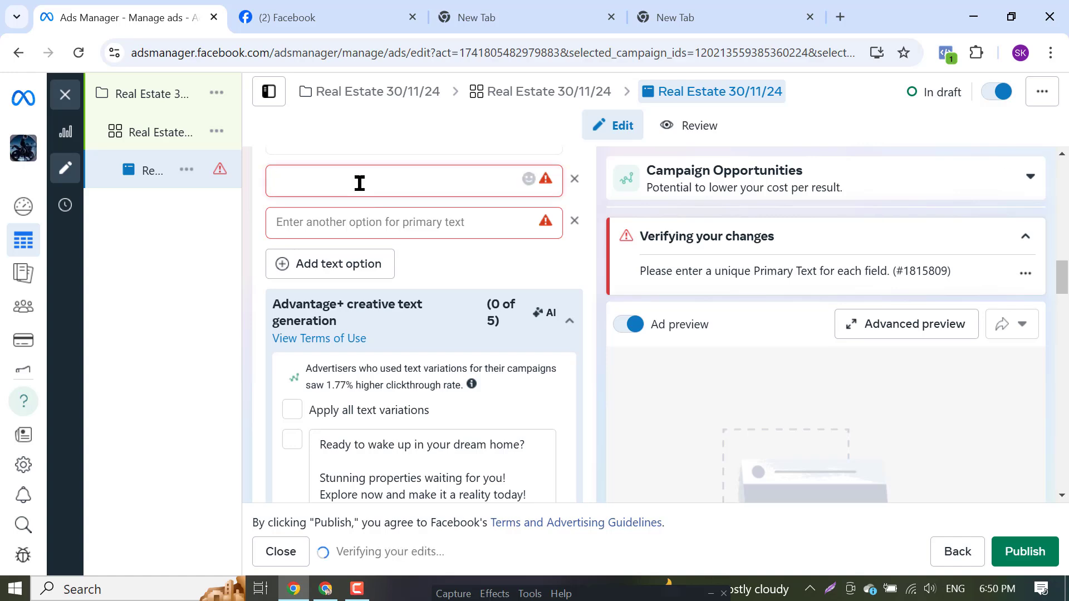
{"action": "key", "text": "ctrl+v"}
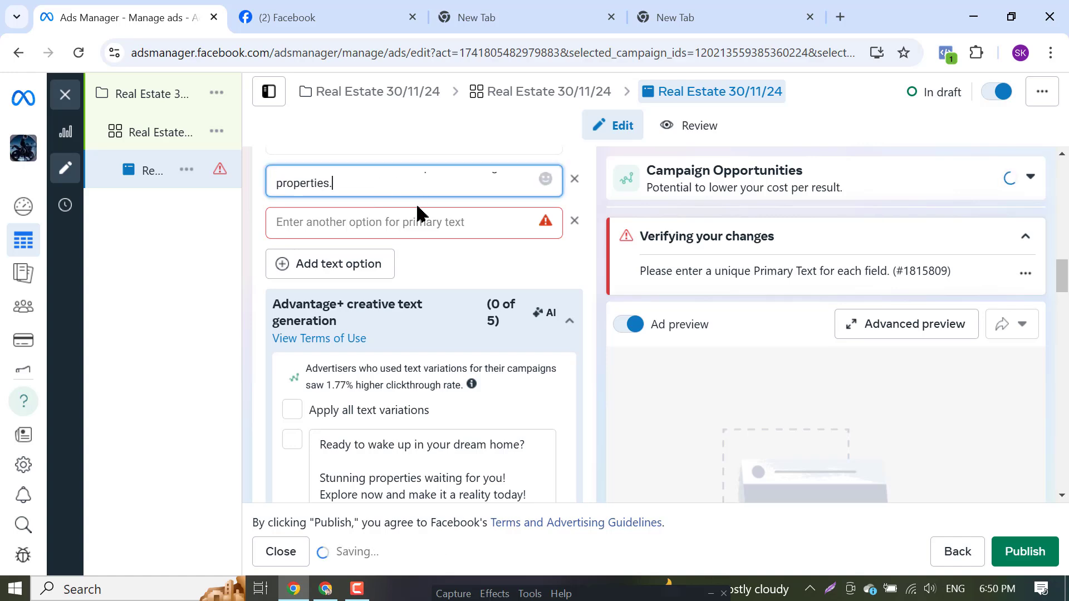
Begin adding an image to the ad creative and remove the two extra primary text options
{"action": "scroll", "coordinate": [390, 279], "scroll_direction": "up", "scroll_amount": 5}
{"action": "scroll", "coordinate": [393, 384], "scroll_direction": "down", "scroll_amount": 3}
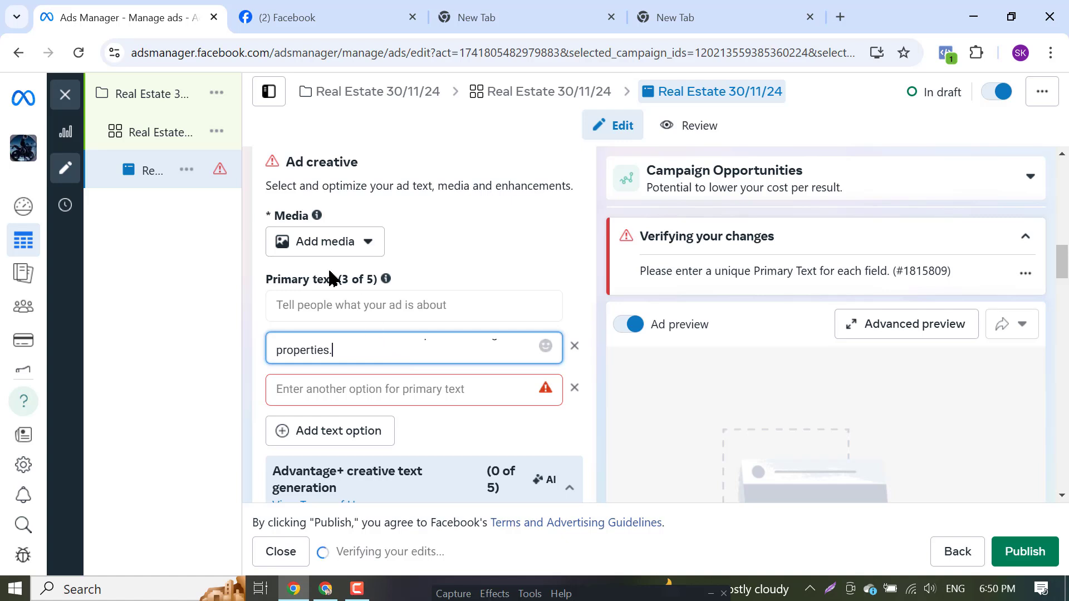
{"action": "left_click", "coordinate": [298, 245]}
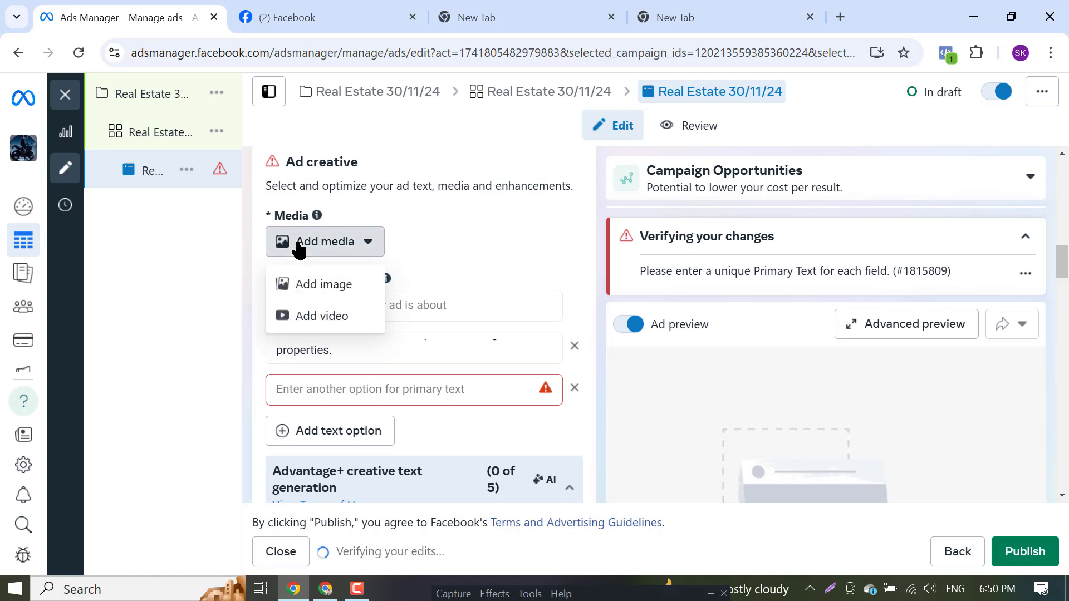
{"action": "left_click", "coordinate": [295, 290]}
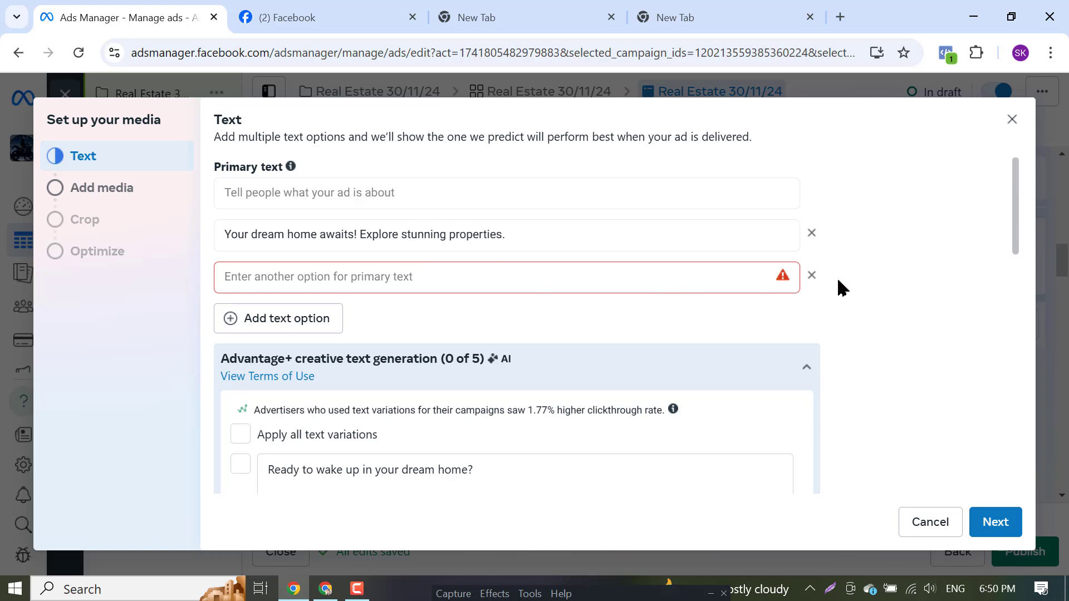
{"action": "left_click", "coordinate": [811, 276]}
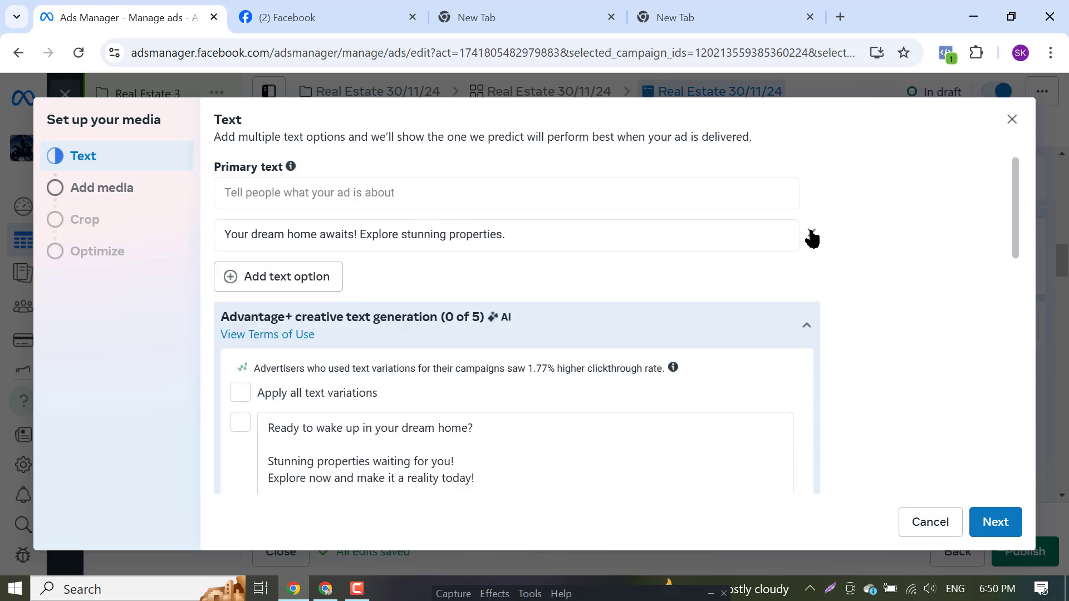
{"action": "left_click", "coordinate": [811, 236]}
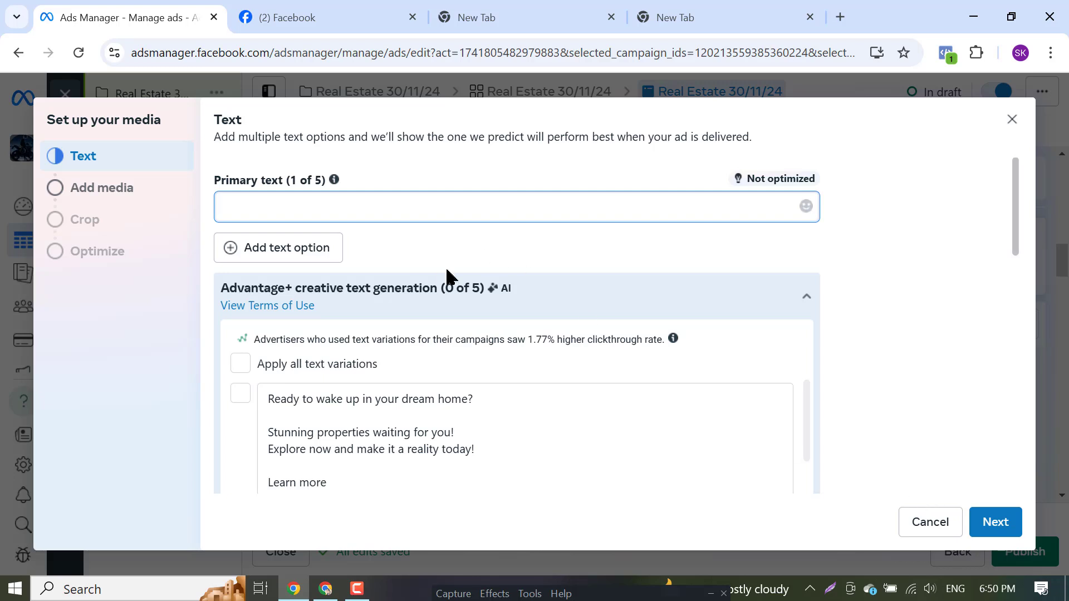
Upload the "Untitled design" image from the Downloads folder as the ad's media and proceed to the placement crops
{"action": "left_click", "coordinate": [994, 522]}
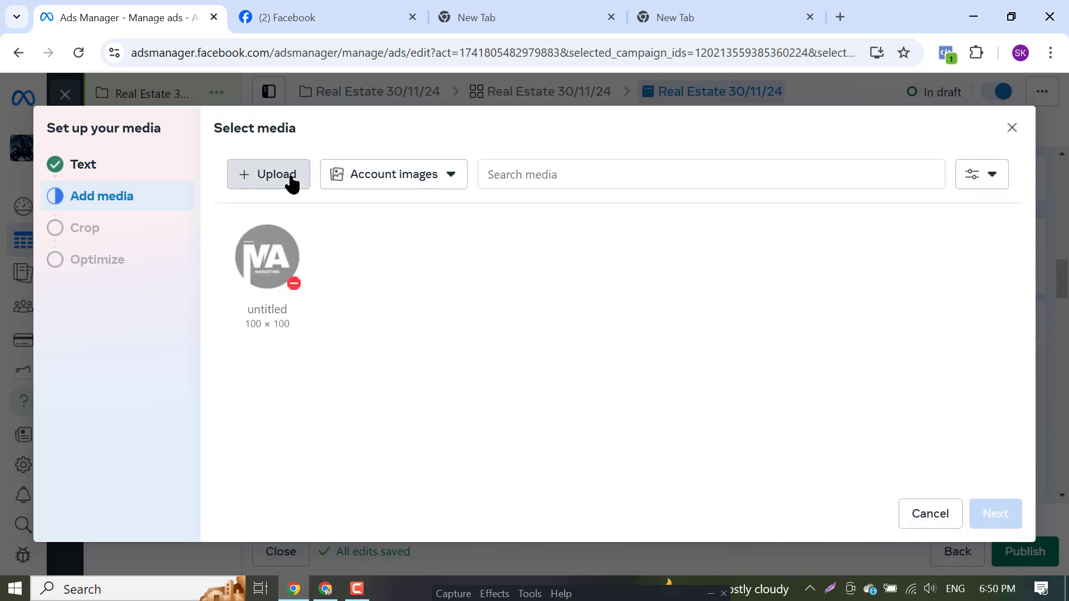
{"action": "left_click", "coordinate": [290, 182]}
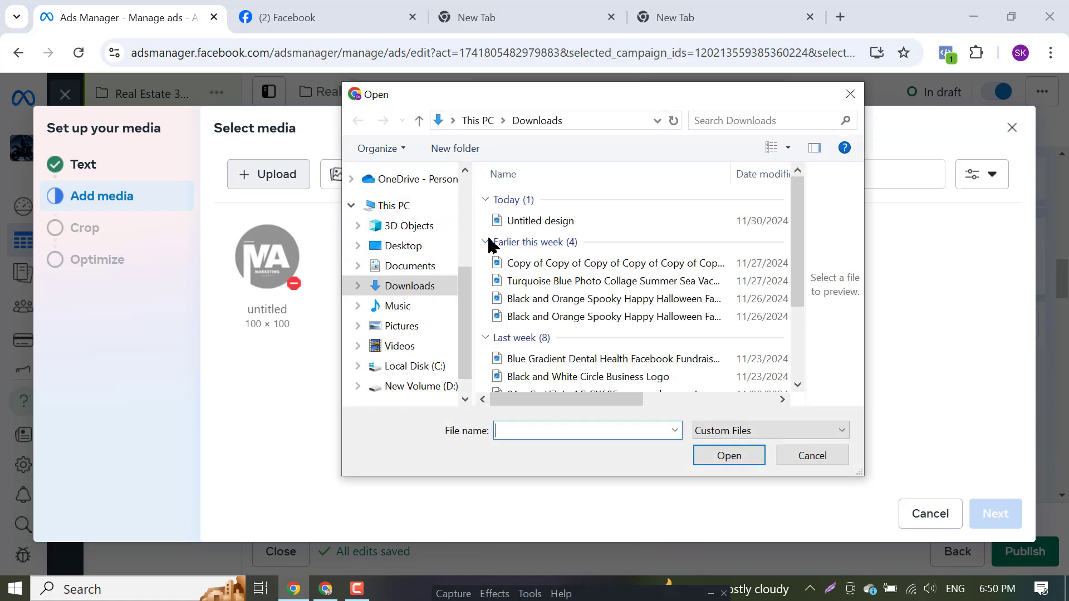
{"action": "left_click", "coordinate": [534, 222]}
{"action": "left_click", "coordinate": [730, 454]}
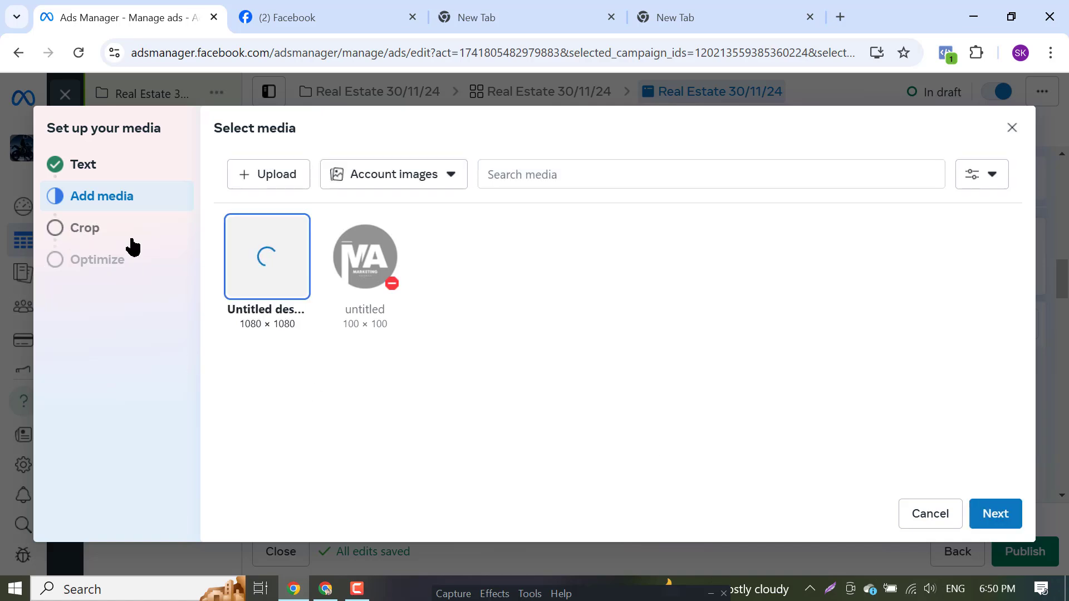
{"action": "left_click", "coordinate": [986, 513]}
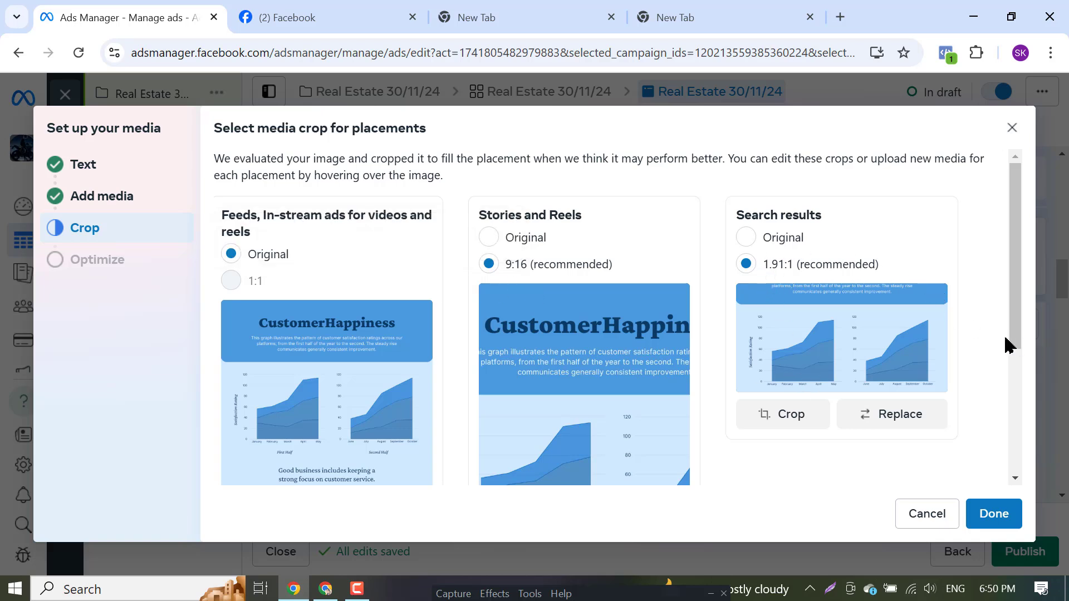
Try the Original crop for Search results and for Stories and Reels, returning each to its recommended ratio
{"action": "left_click", "coordinate": [753, 239]}
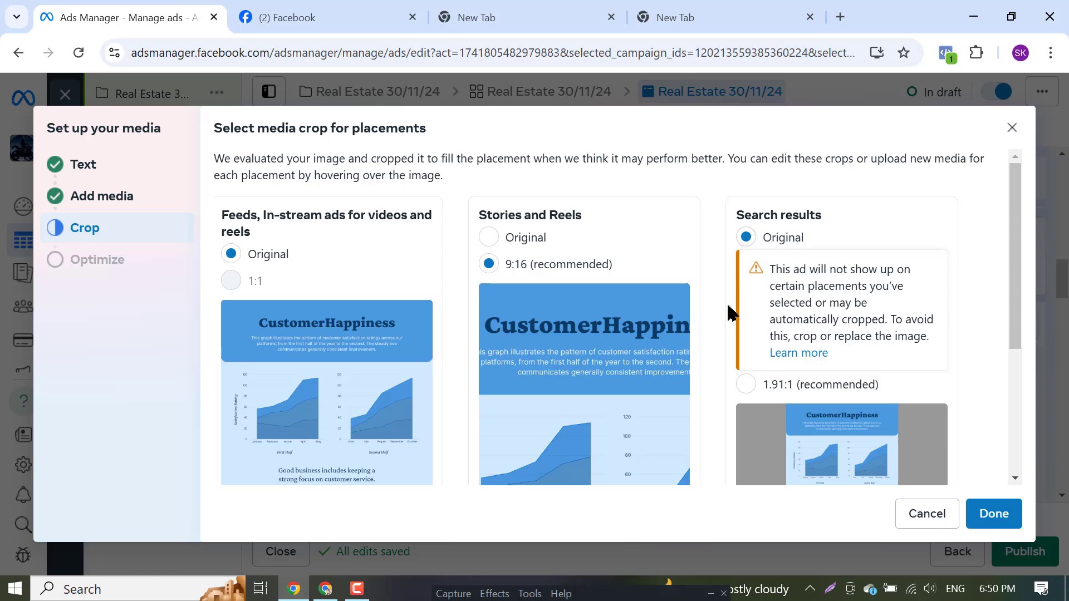
{"action": "left_click", "coordinate": [747, 384]}
{"action": "scroll", "coordinate": [451, 334], "scroll_direction": "down", "scroll_amount": 4}
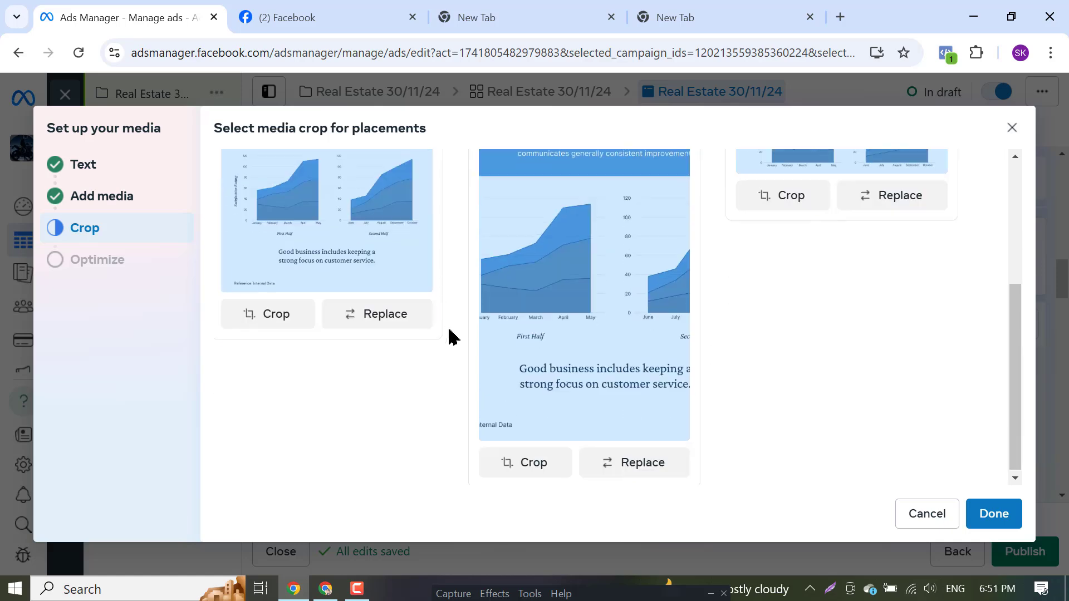
{"action": "scroll", "coordinate": [468, 341], "scroll_direction": "up", "scroll_amount": 3}
{"action": "scroll", "coordinate": [468, 341], "scroll_direction": "up", "scroll_amount": 1}
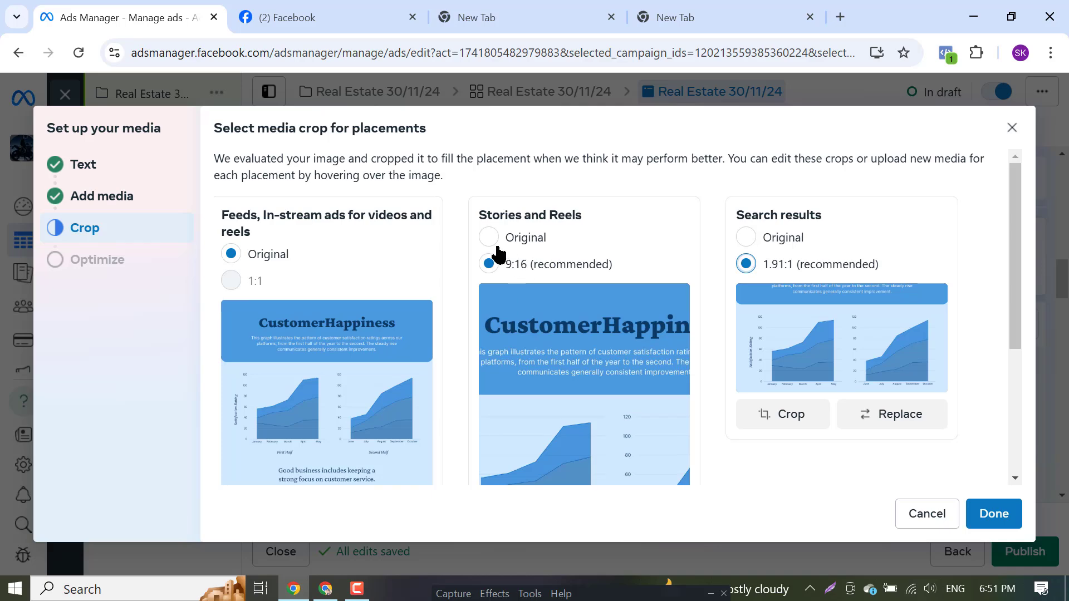
{"action": "left_click", "coordinate": [489, 237]}
{"action": "scroll", "coordinate": [572, 335], "scroll_direction": "down", "scroll_amount": 5}
{"action": "scroll", "coordinate": [568, 286], "scroll_direction": "up", "scroll_amount": 5}
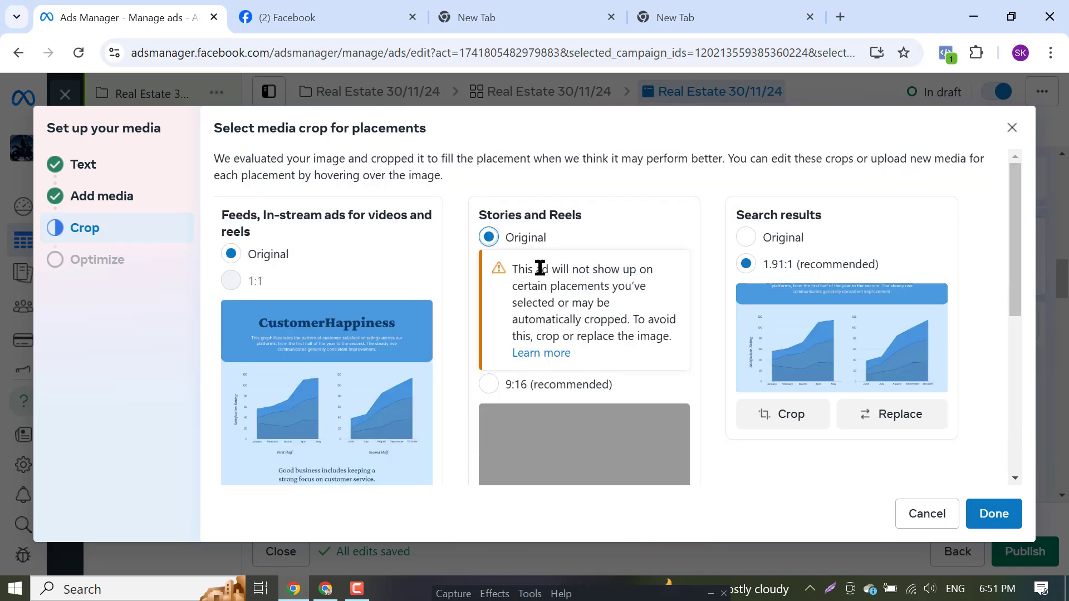
{"action": "left_click", "coordinate": [487, 387]}
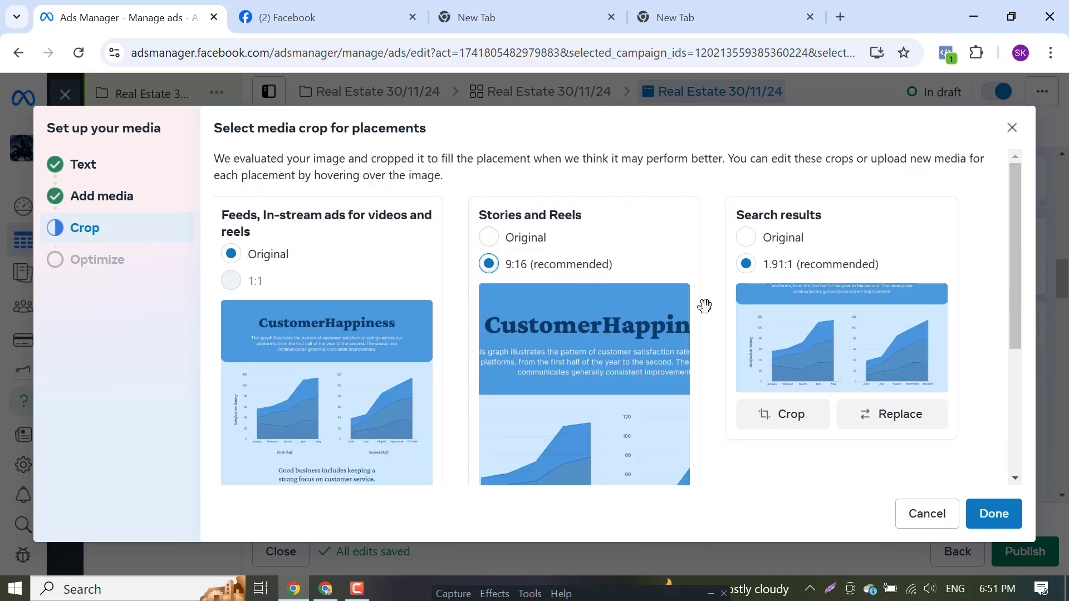
Accept the image crops for all placements and finish the media setup
{"action": "scroll", "coordinate": [705, 306], "scroll_direction": "down", "scroll_amount": 3}
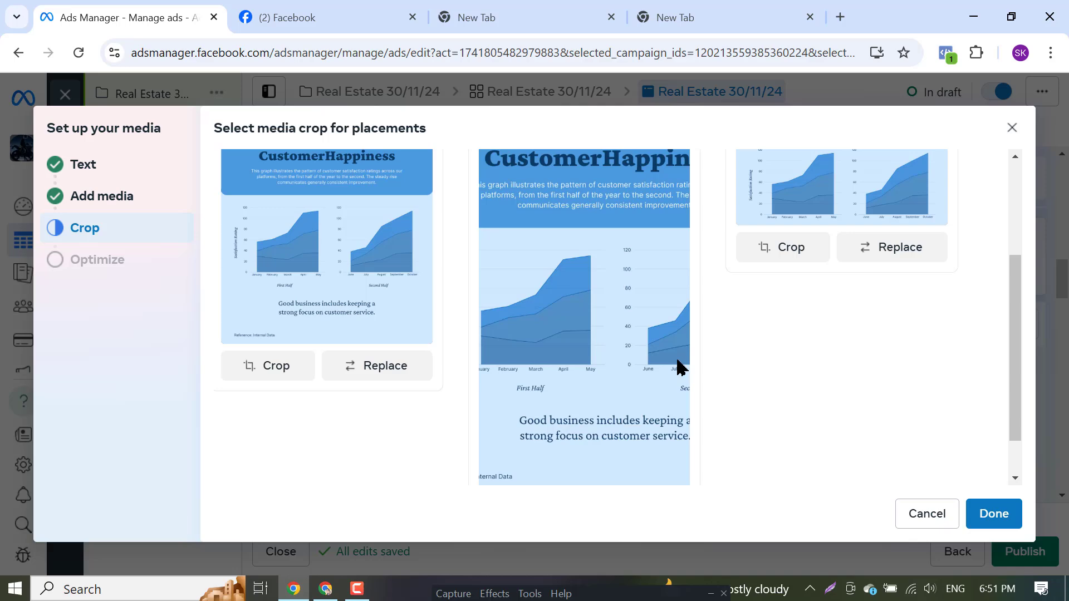
{"action": "left_click", "coordinate": [994, 514]}
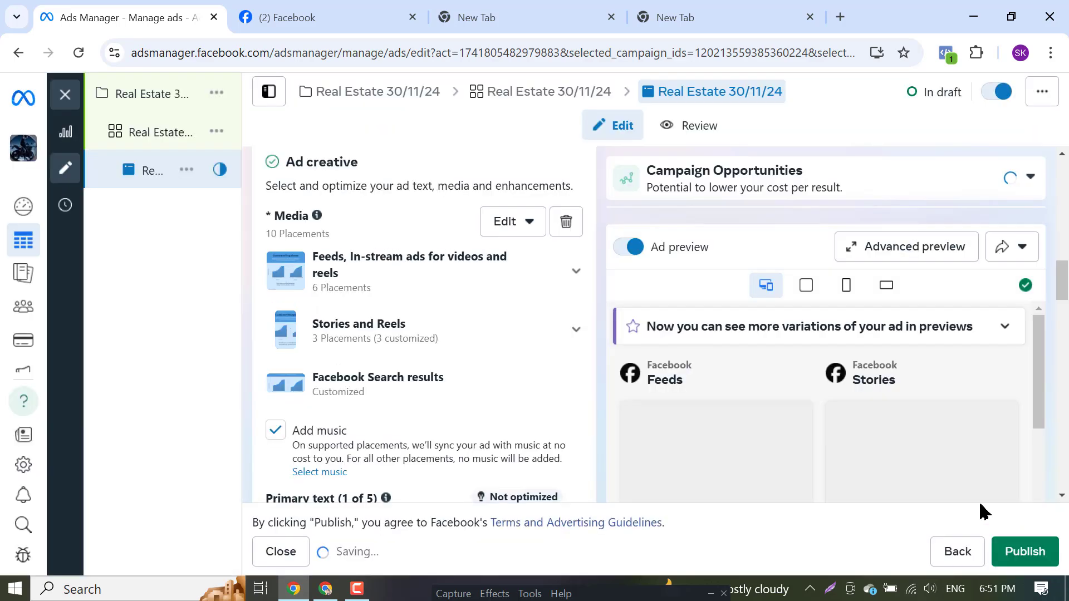
{"action": "scroll", "coordinate": [419, 340], "scroll_direction": "down", "scroll_amount": 3}
{"action": "scroll", "coordinate": [419, 340], "scroll_direction": "up", "scroll_amount": 3}
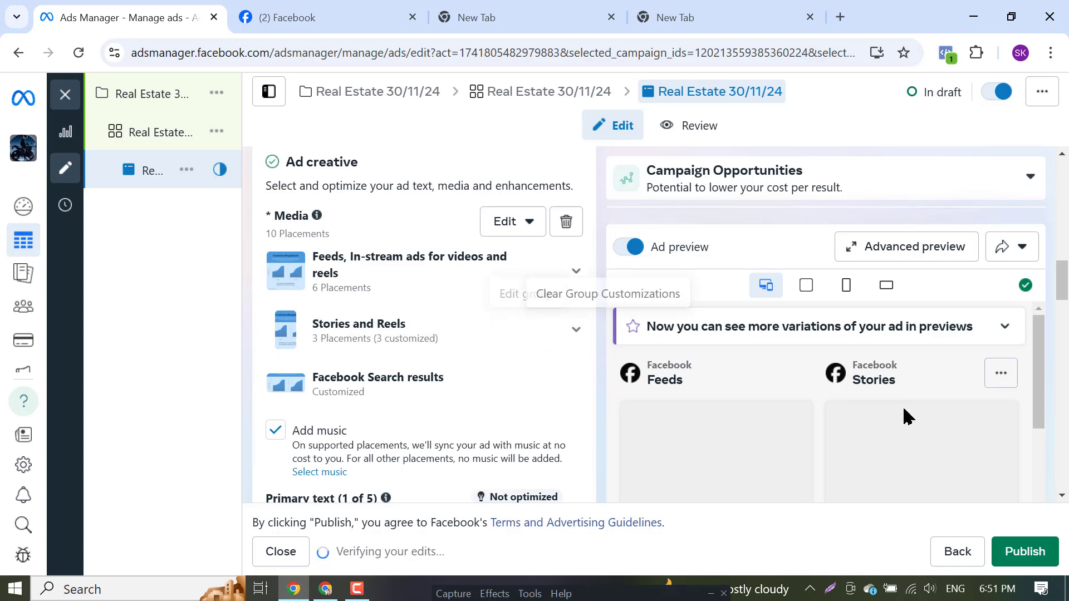
Enter "Your dream home awaits! Explore stunning properties." as the ad's primary text and check it in the ad preview
{"action": "scroll", "coordinate": [429, 363], "scroll_direction": "up", "scroll_amount": 5}
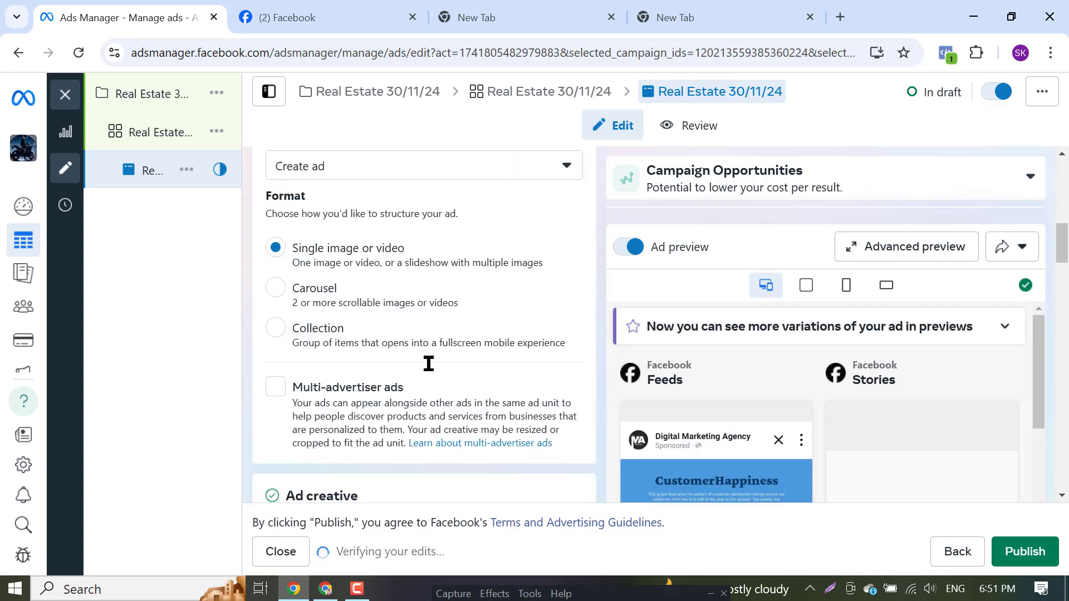
{"action": "scroll", "coordinate": [429, 363], "scroll_direction": "down", "scroll_amount": 8}
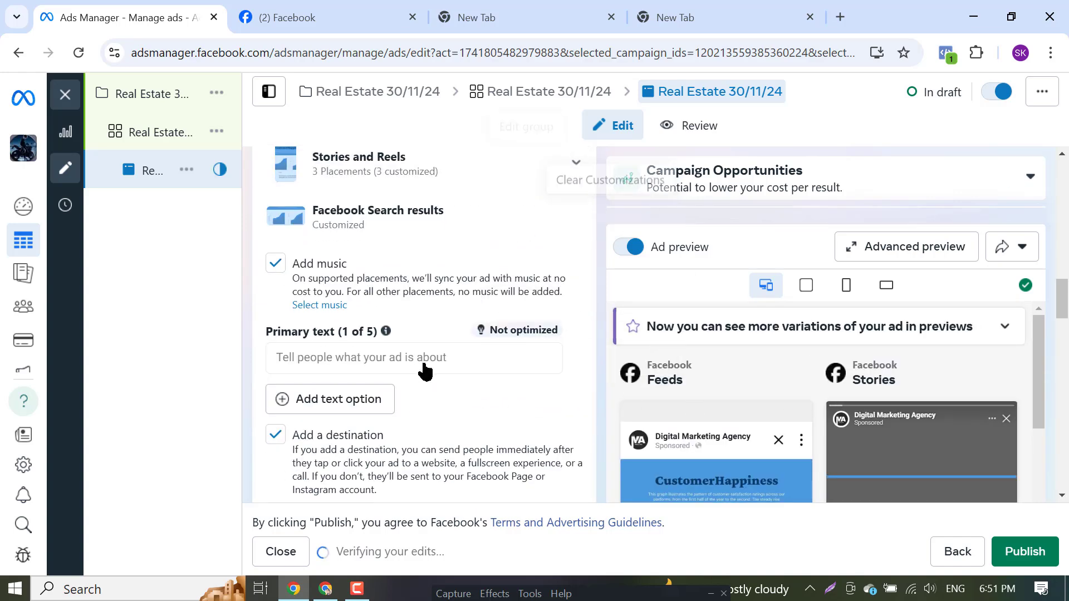
{"action": "left_click", "coordinate": [374, 357]}
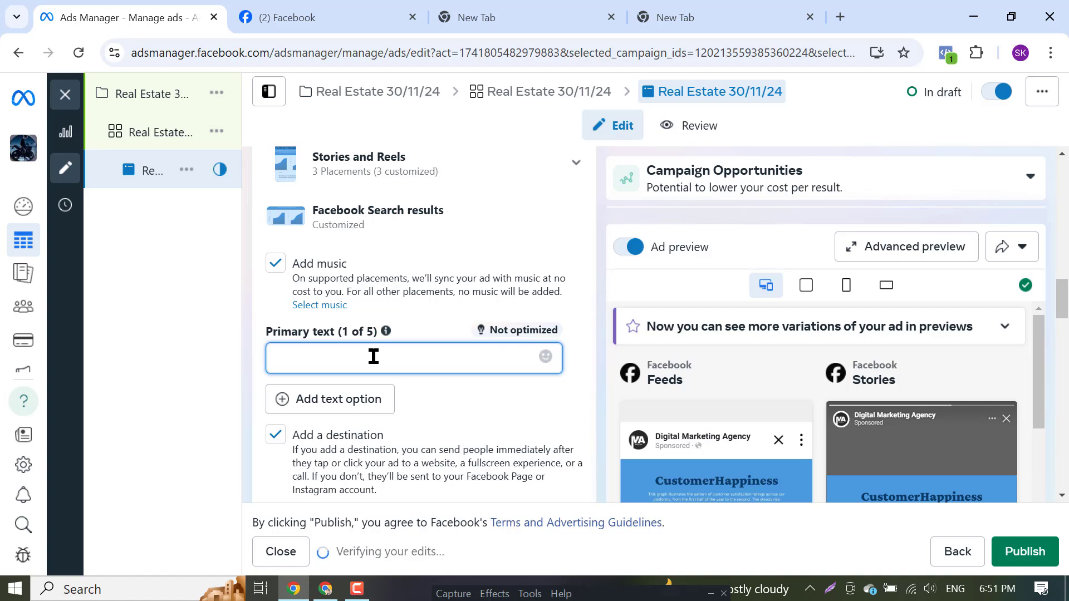
{"action": "key", "text": "ctrl+v"}
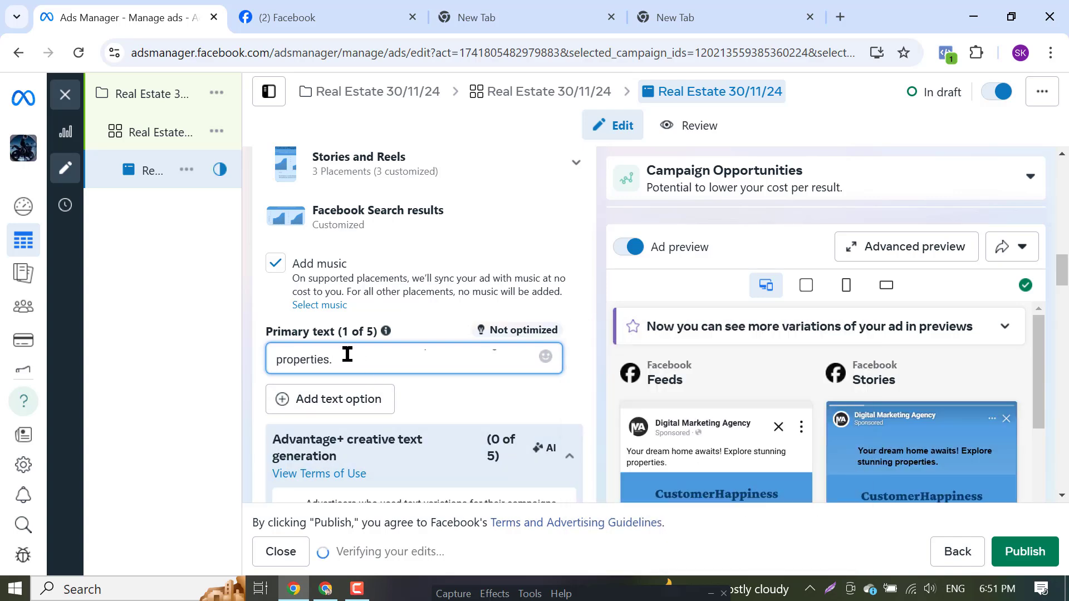
{"action": "scroll", "coordinate": [347, 359], "scroll_direction": "up", "scroll_amount": 3}
{"action": "scroll", "coordinate": [348, 365], "scroll_direction": "up", "scroll_amount": 3}
{"action": "scroll", "coordinate": [718, 401], "scroll_direction": "down", "scroll_amount": 5}
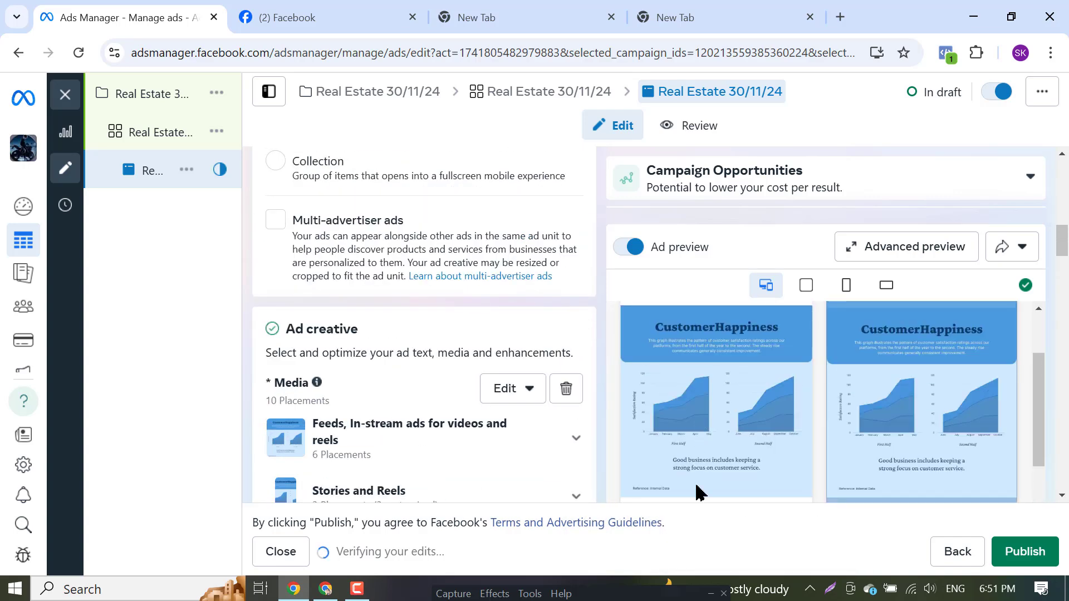
{"action": "scroll", "coordinate": [712, 467], "scroll_direction": "up", "scroll_amount": 4}
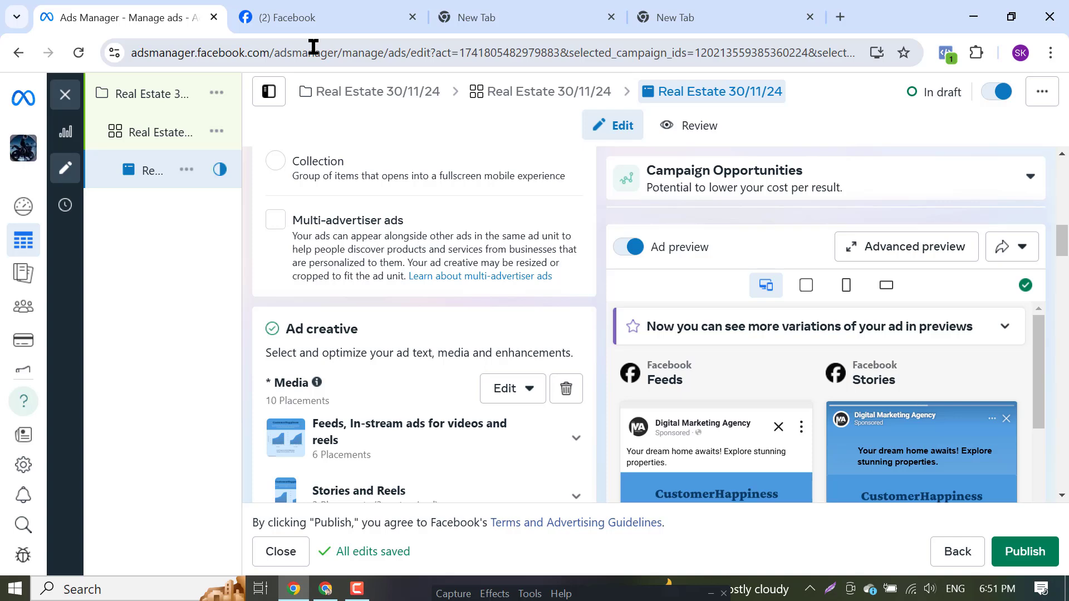
Switch to ChatGPT and copy the first headline in the generated table, "Find Your Dream Home"
{"action": "left_click", "coordinate": [326, 589]}
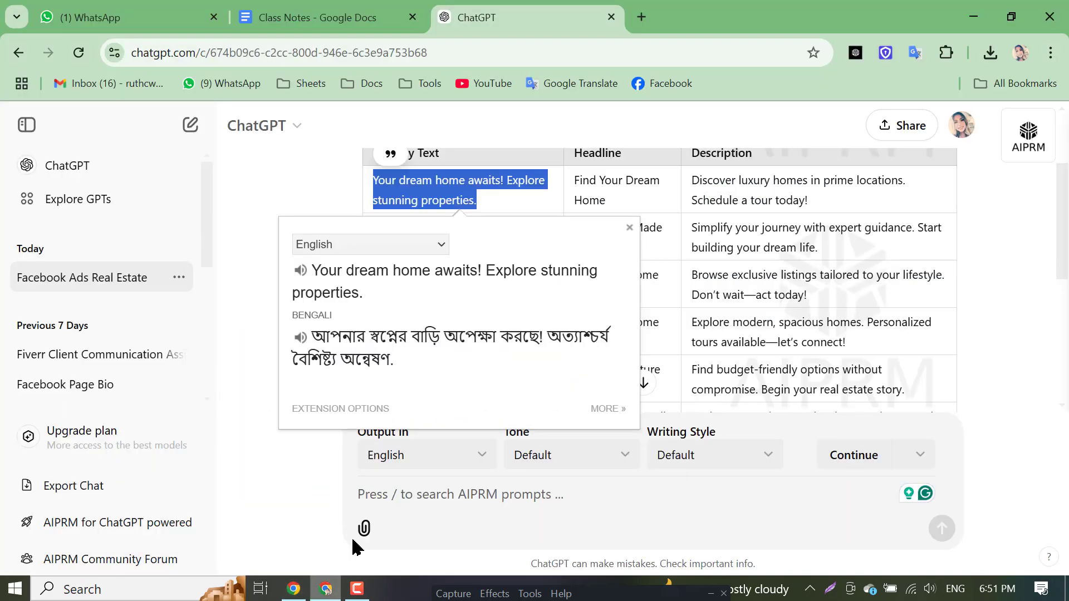
{"action": "scroll", "coordinate": [1060, 316], "scroll_direction": "up", "scroll_amount": 1}
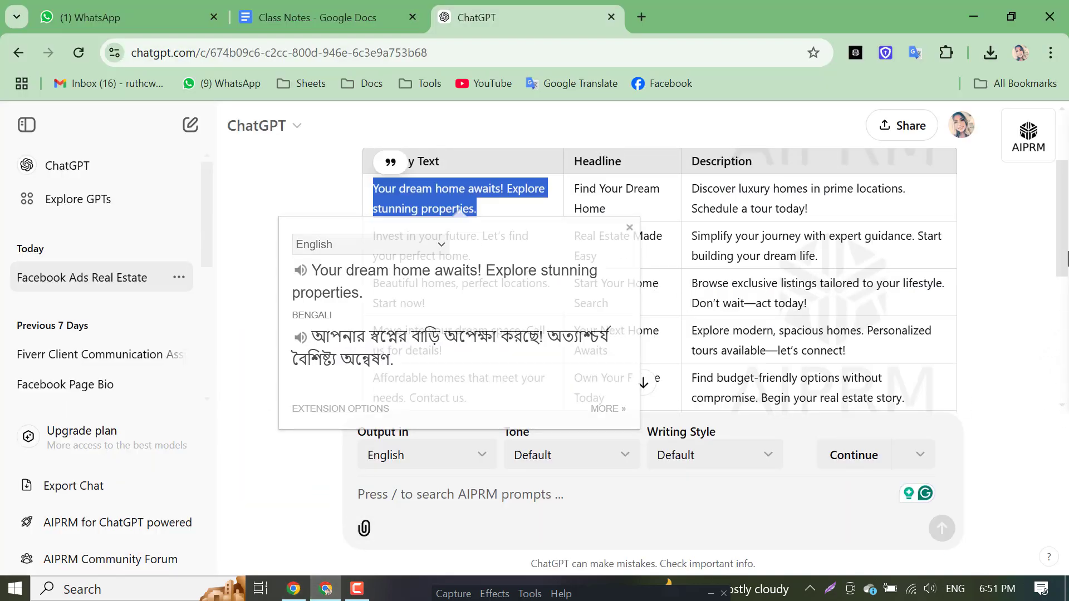
{"action": "left_click_drag", "start_coordinate": [625, 245], "coordinate": [573, 222]}
{"action": "right_click", "coordinate": [579, 235]}
{"action": "left_click", "coordinate": [629, 252]}
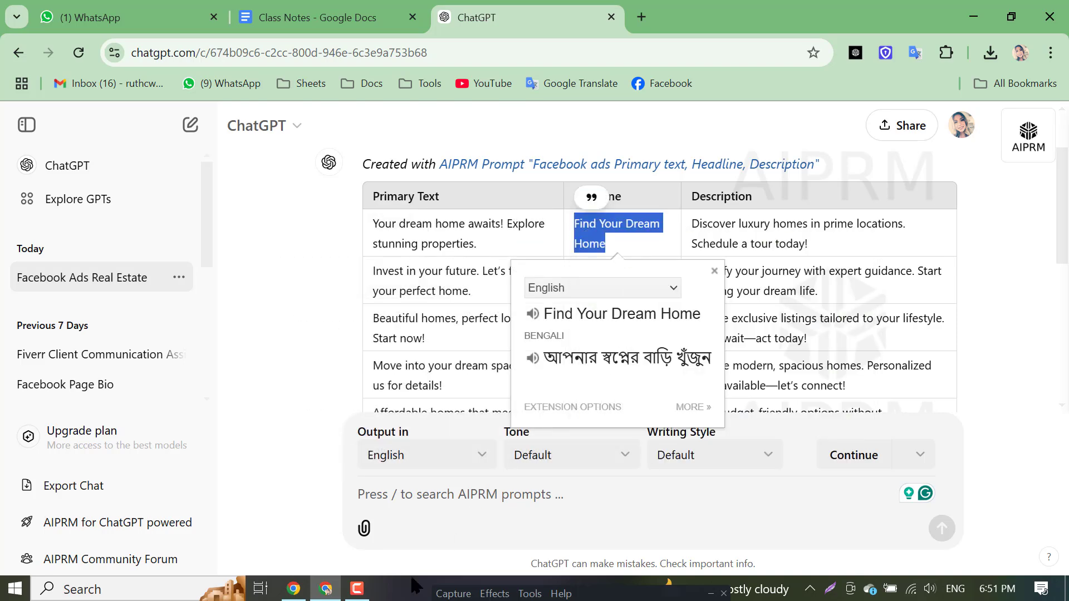
Return to Ads Manager and enter "Find Your Dream Home" as the ad's headline
{"action": "left_click", "coordinate": [295, 589]}
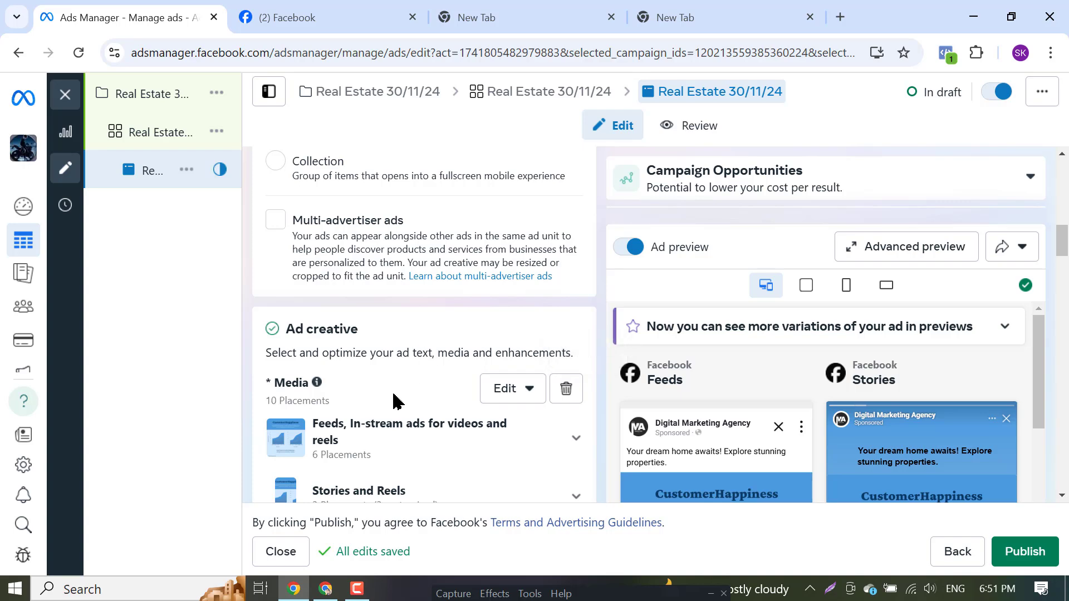
{"action": "scroll", "coordinate": [412, 398], "scroll_direction": "down", "scroll_amount": 9}
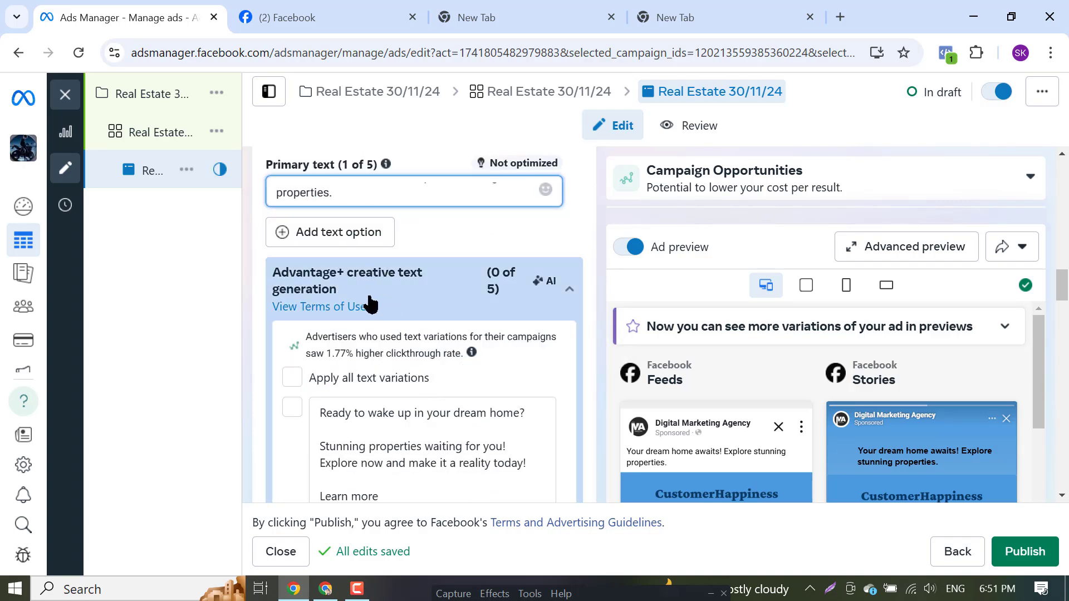
{"action": "scroll", "coordinate": [370, 303], "scroll_direction": "down", "scroll_amount": 3}
{"action": "scroll", "coordinate": [367, 345], "scroll_direction": "down", "scroll_amount": 3}
{"action": "scroll", "coordinate": [517, 374], "scroll_direction": "up", "scroll_amount": 5}
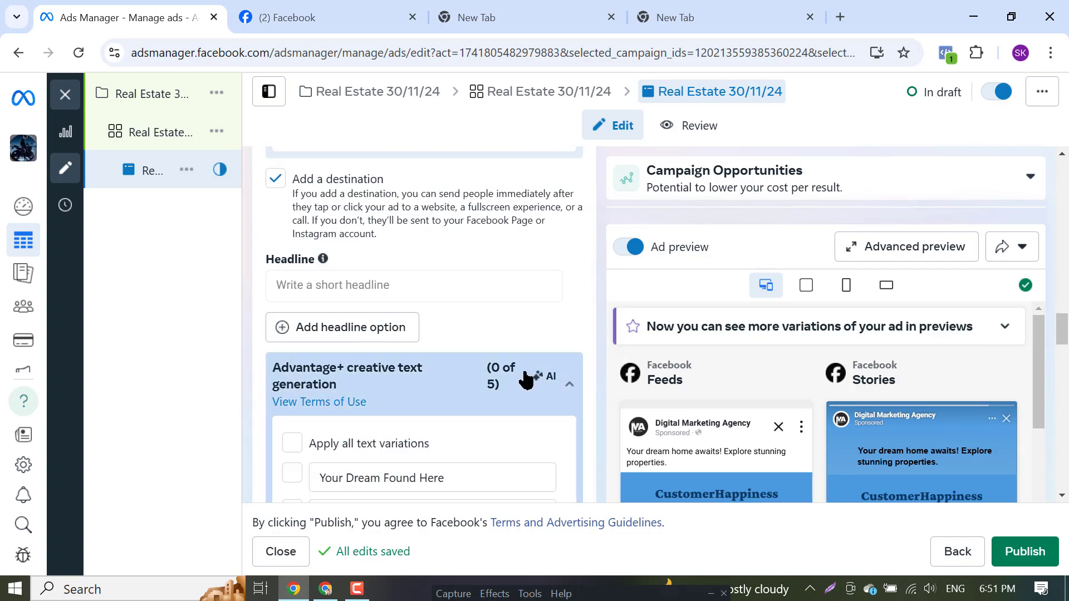
{"action": "left_click", "coordinate": [335, 282]}
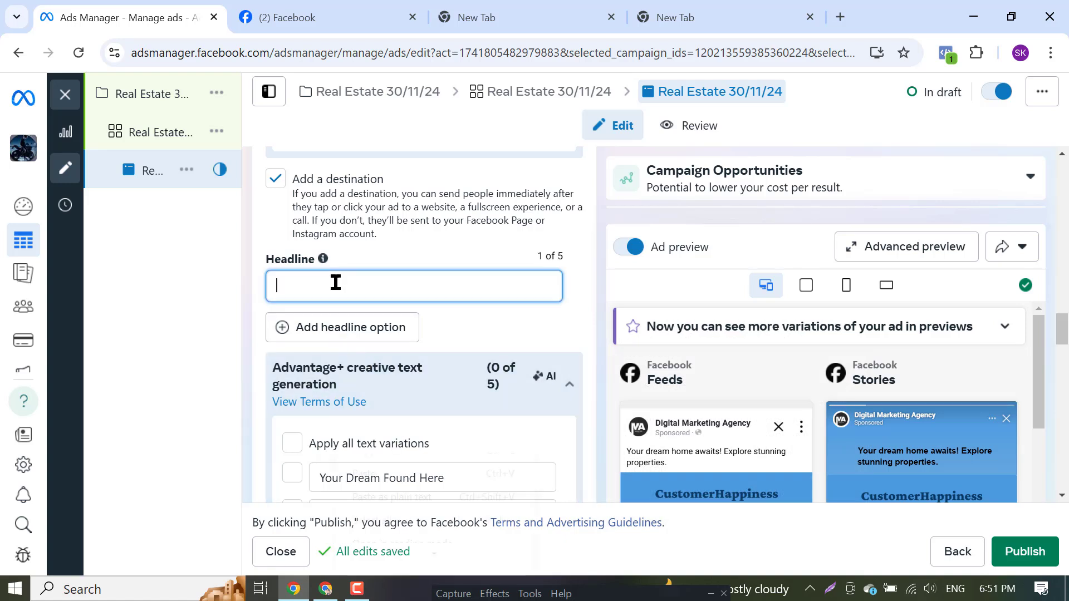
{"action": "right_click", "coordinate": [336, 284]}
{"action": "left_click", "coordinate": [375, 473]}
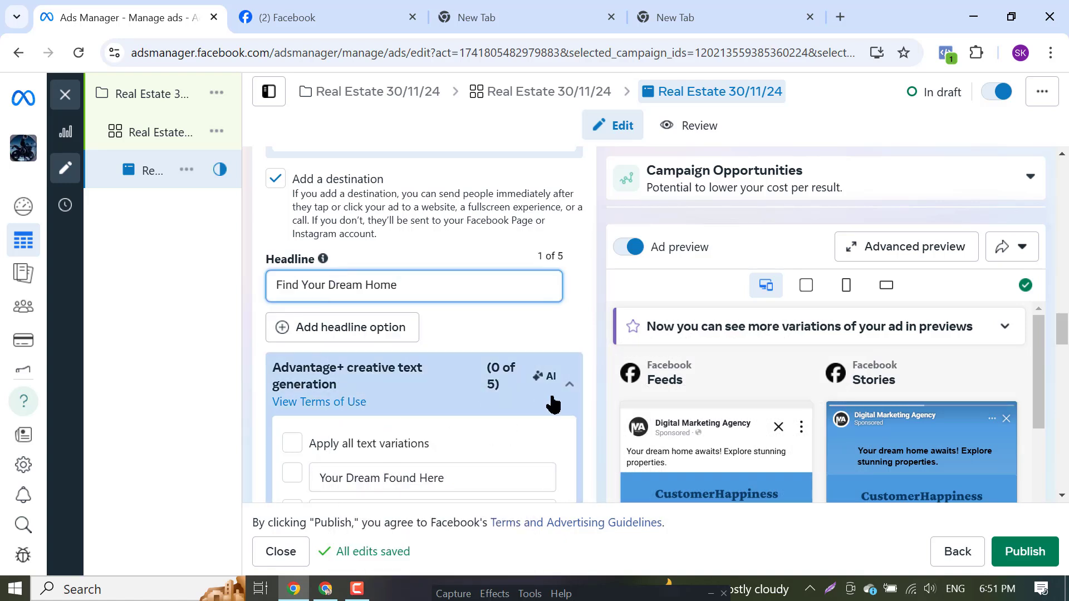
Examine the ad preview and the headline variations, and go to the selected "Find Your Dream Home" variation
{"action": "left_click", "coordinate": [1047, 370]}
{"action": "left_click_drag", "start_coordinate": [1045, 384], "coordinate": [1051, 440]}
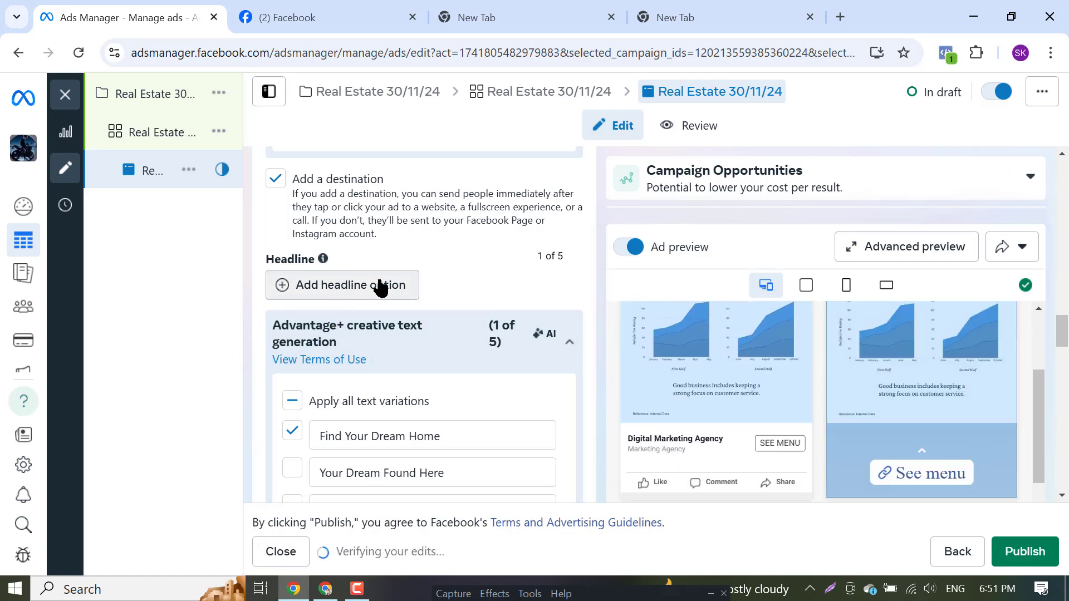
{"action": "scroll", "coordinate": [379, 312], "scroll_direction": "up", "scroll_amount": 3}
{"action": "scroll", "coordinate": [359, 366], "scroll_direction": "up", "scroll_amount": 3}
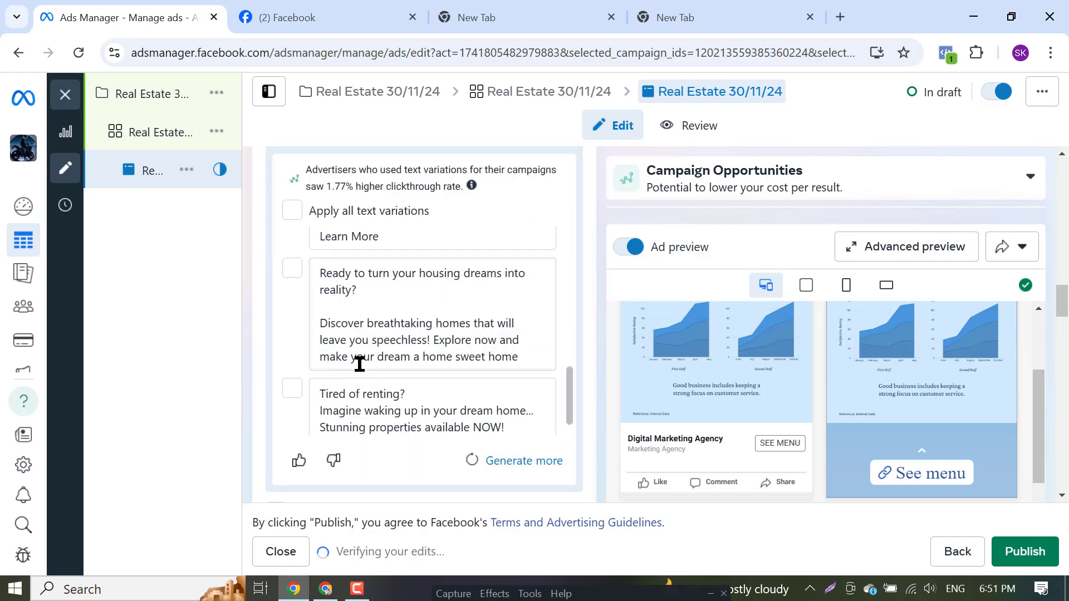
{"action": "scroll", "coordinate": [361, 368], "scroll_direction": "up", "scroll_amount": 3}
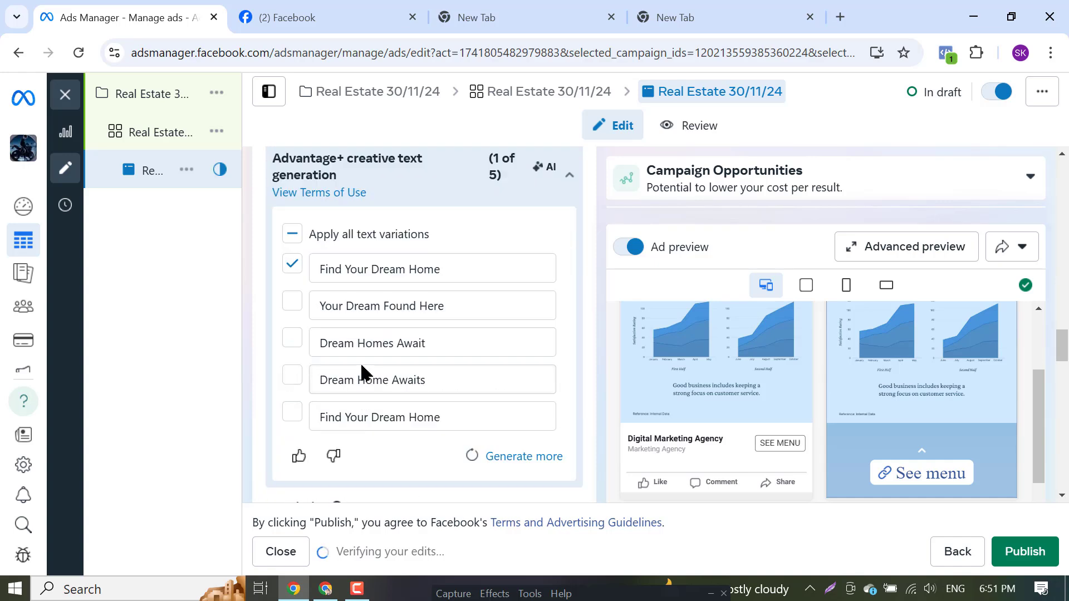
{"action": "left_click", "coordinate": [421, 277]}
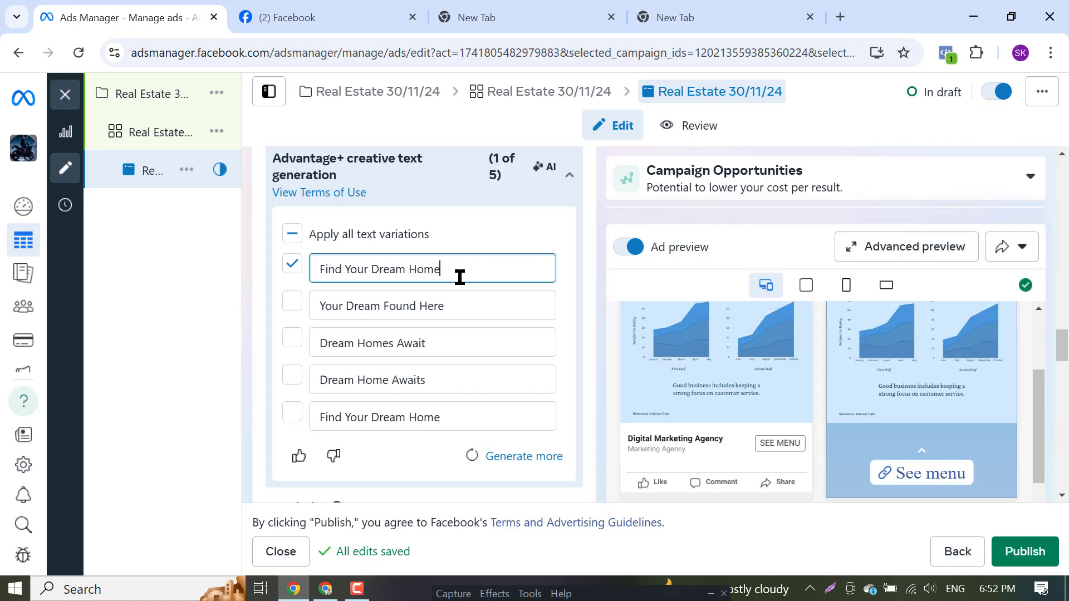
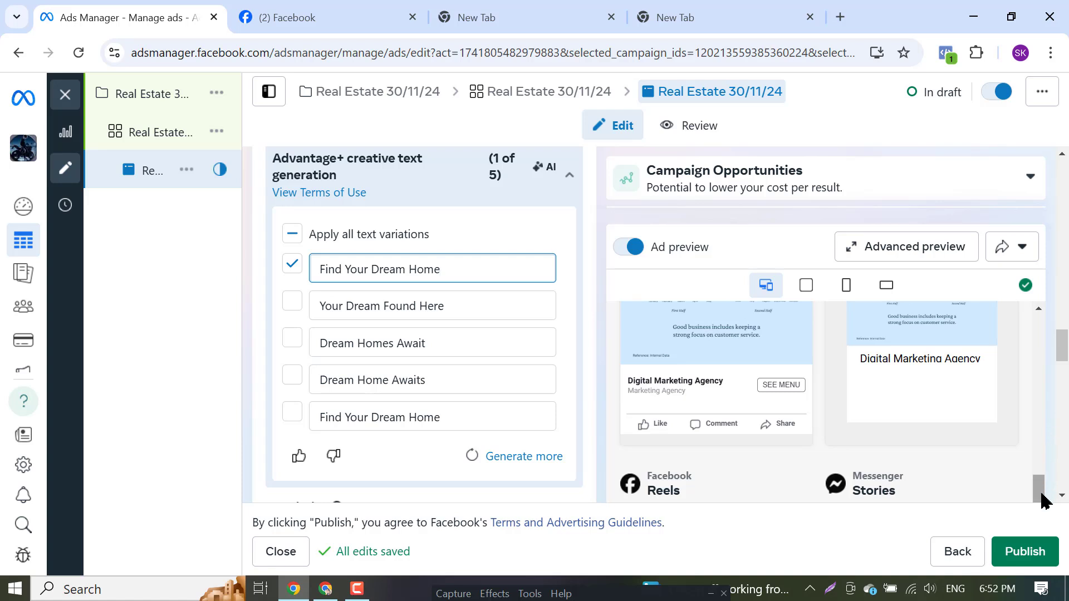
Switch to ChatGPT and copy the first description in the generated table, "Discover luxury homes in prime locations. Schedule a tour today!"
{"action": "mouse_move", "coordinate": [1039, 493]}
{"action": "left_mouse_down"}
{"action": "mouse_move", "coordinate": [1046, 443]}
{"action": "mouse_move", "coordinate": [1057, 504]}
{"action": "left_mouse_up"}
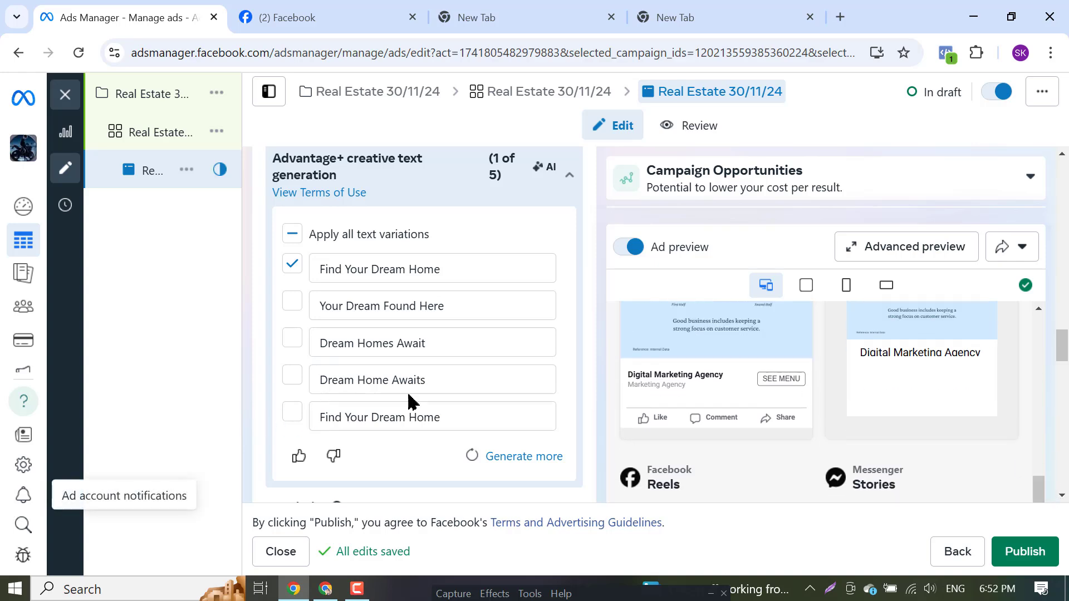
{"action": "scroll", "coordinate": [418, 395], "scroll_direction": "down", "scroll_amount": 3}
{"action": "left_click", "coordinate": [334, 380]}
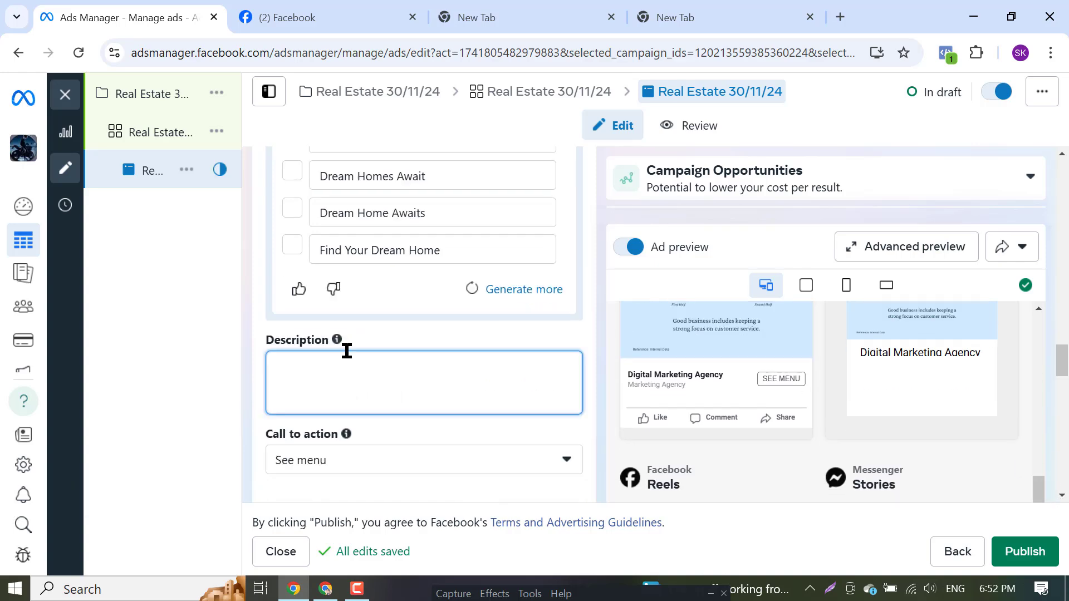
{"action": "left_click", "coordinate": [326, 589]}
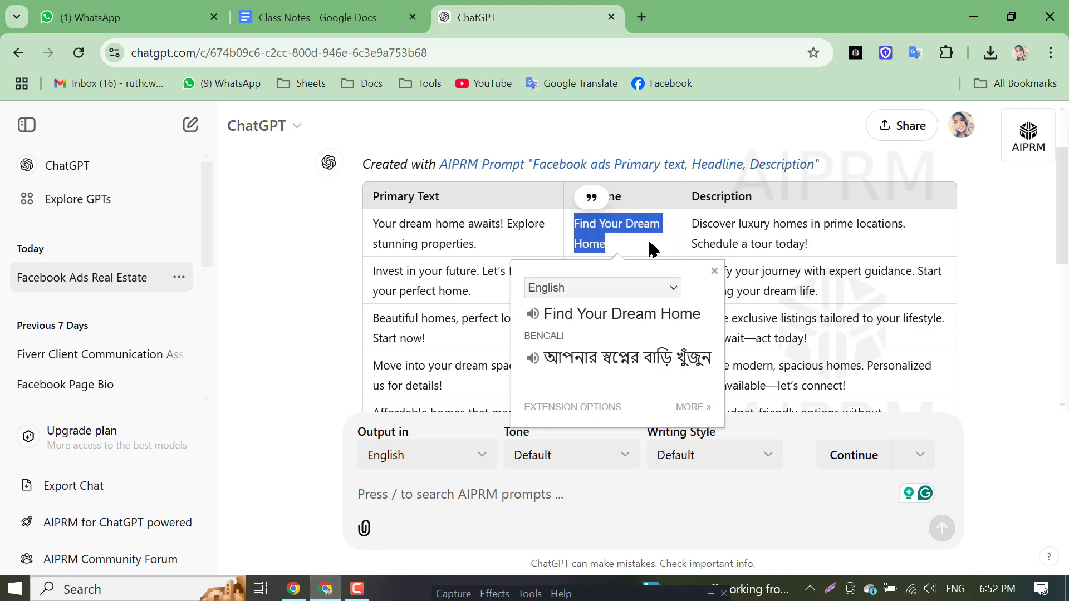
{"action": "triple_click", "coordinate": [763, 239]}
{"action": "right_click", "coordinate": [762, 240]}
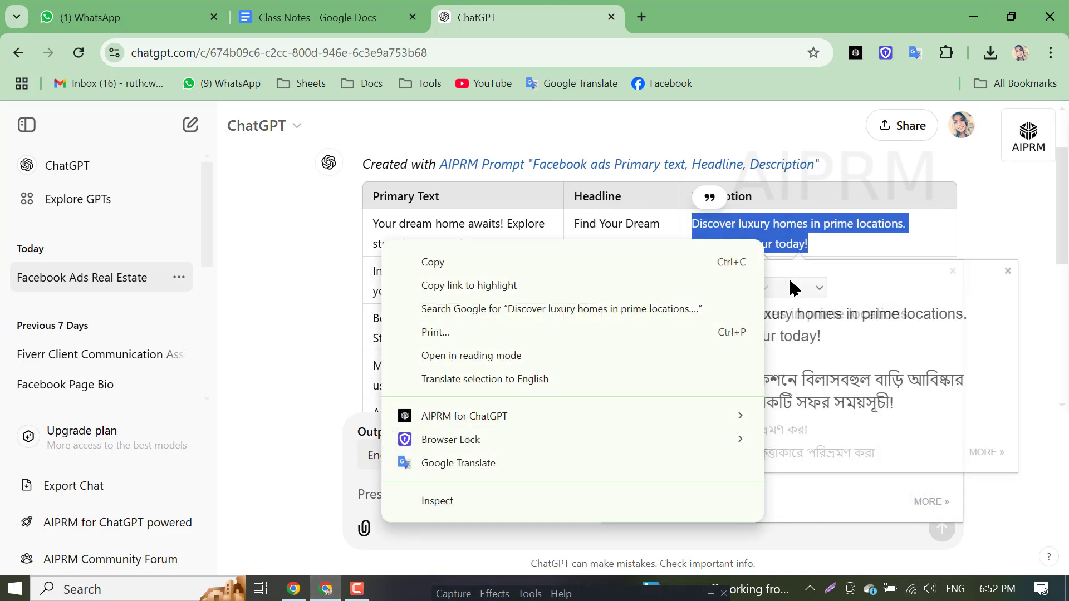
{"action": "left_click", "coordinate": [515, 261]}
Return to Ads Manager, enter "Discover luxury homes in prime locations. Schedule a tour today!" as the ad's description and check the placements in the ad preview
{"action": "left_click", "coordinate": [301, 591]}
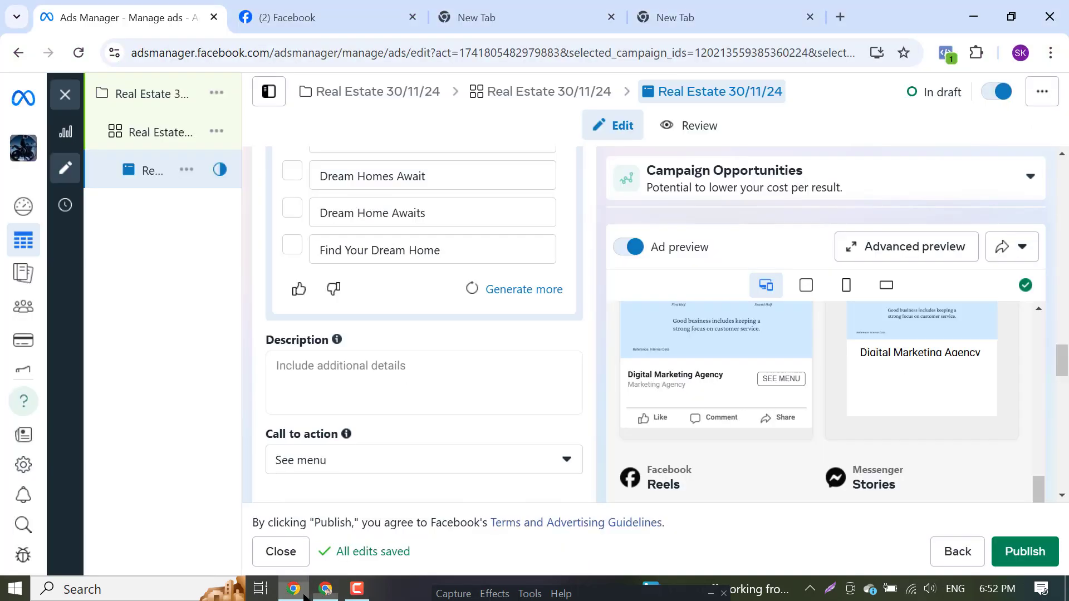
{"action": "left_click", "coordinate": [350, 360]}
{"action": "right_click", "coordinate": [348, 360]}
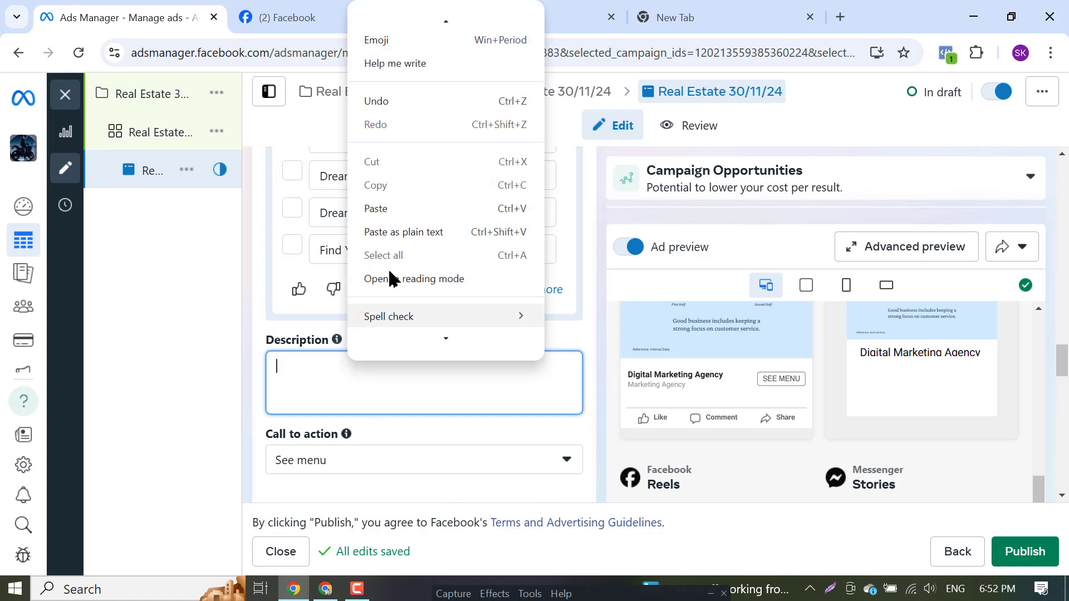
{"action": "left_click", "coordinate": [385, 209]}
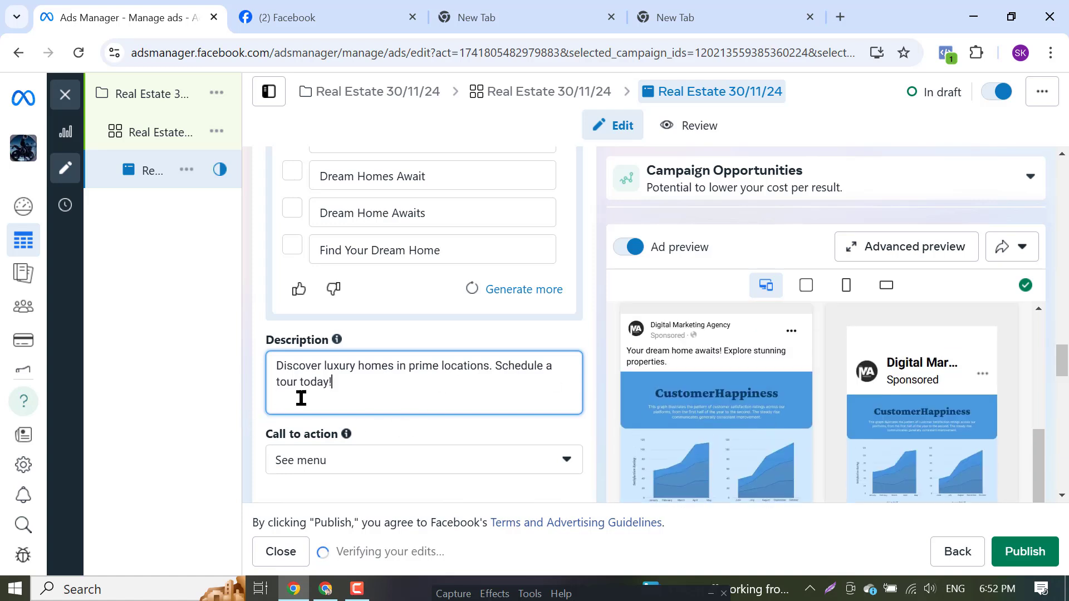
{"action": "scroll", "coordinate": [723, 350], "scroll_direction": "down", "scroll_amount": 5}
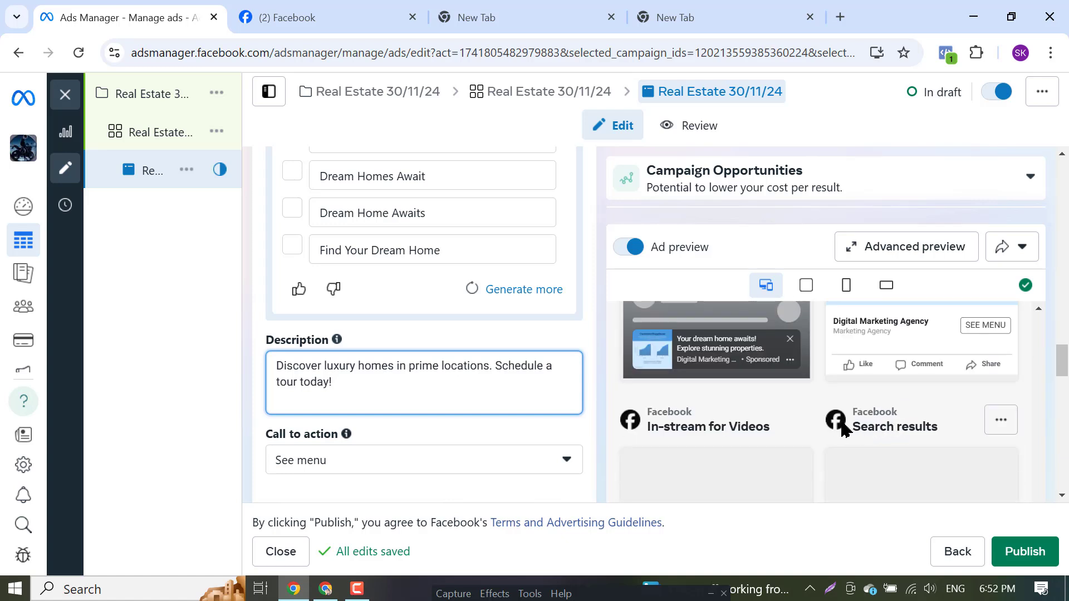
{"action": "scroll", "coordinate": [761, 457], "scroll_direction": "down", "scroll_amount": 3}
{"action": "scroll", "coordinate": [337, 370], "scroll_direction": "up", "scroll_amount": 3}
{"action": "left_click_drag", "start_coordinate": [1059, 359], "coordinate": [1060, 254]}
{"action": "scroll", "coordinate": [945, 432], "scroll_direction": "down", "scroll_amount": 5}
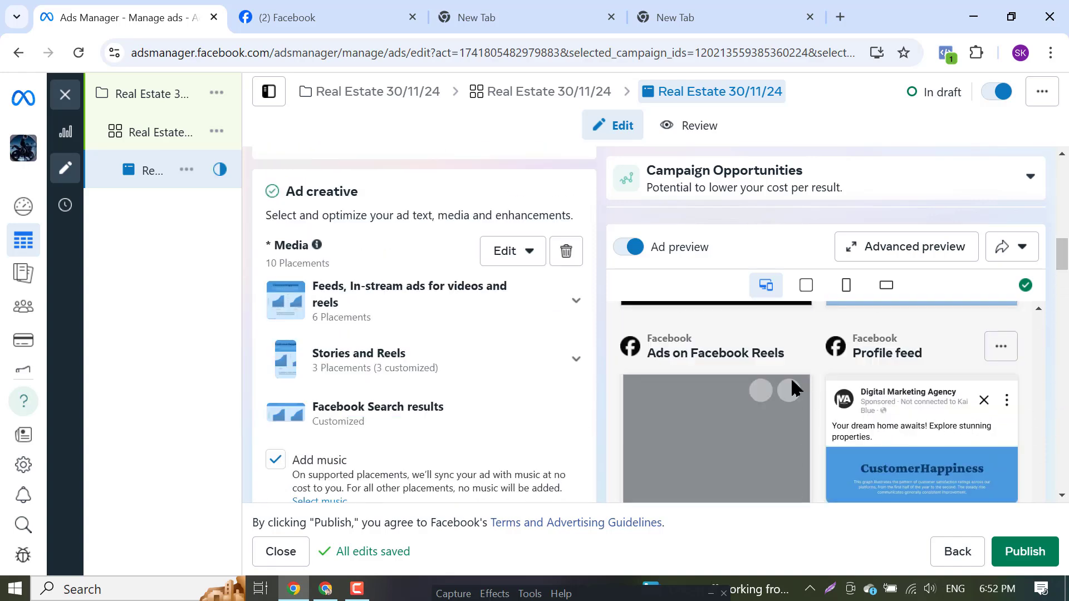
{"action": "scroll", "coordinate": [793, 390], "scroll_direction": "down", "scroll_amount": 3}
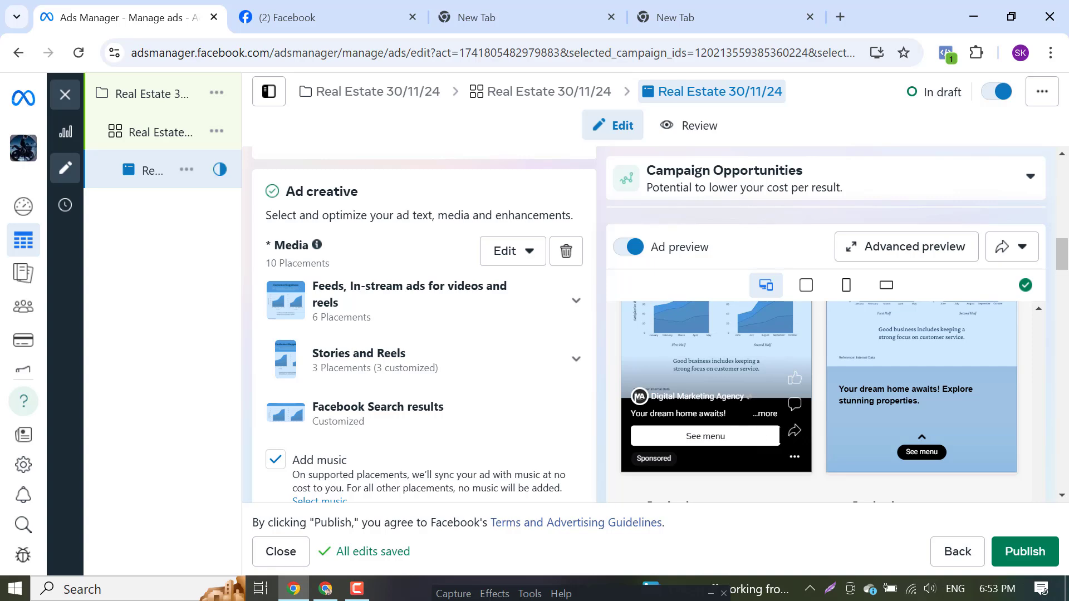
Try "Book now" and "Learn more" as the ad's call to action
{"action": "scroll", "coordinate": [470, 406], "scroll_direction": "down", "scroll_amount": 10}
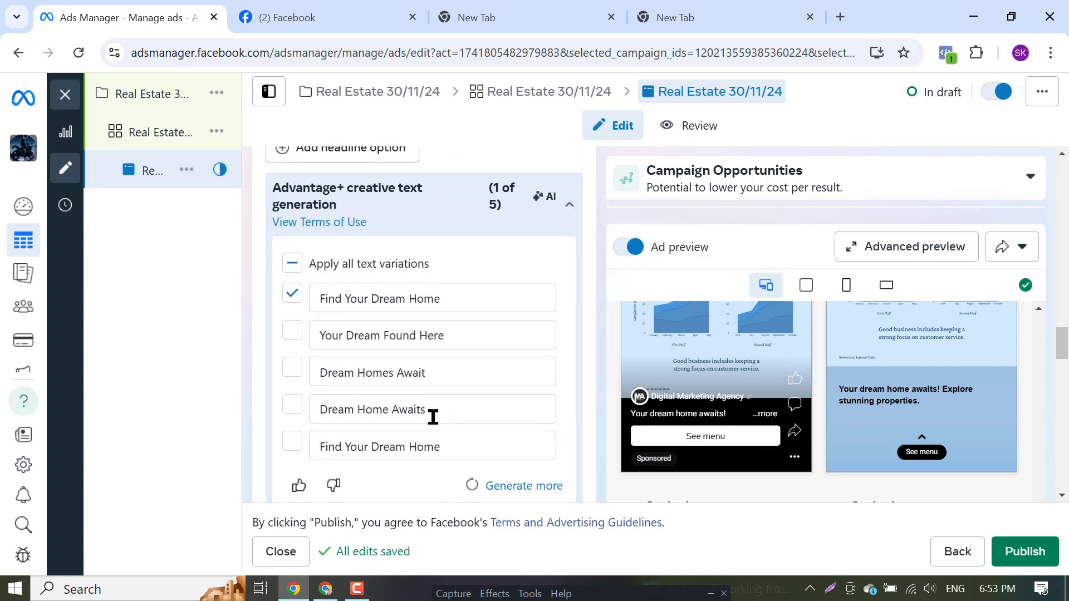
{"action": "scroll", "coordinate": [389, 322], "scroll_direction": "down", "scroll_amount": 5}
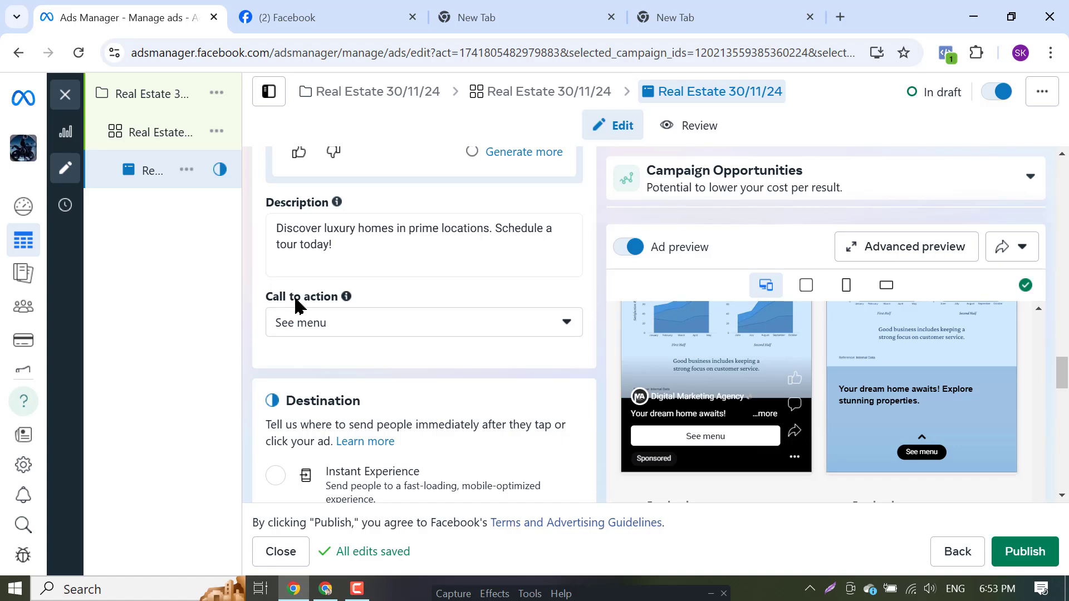
{"action": "left_click", "coordinate": [362, 326]}
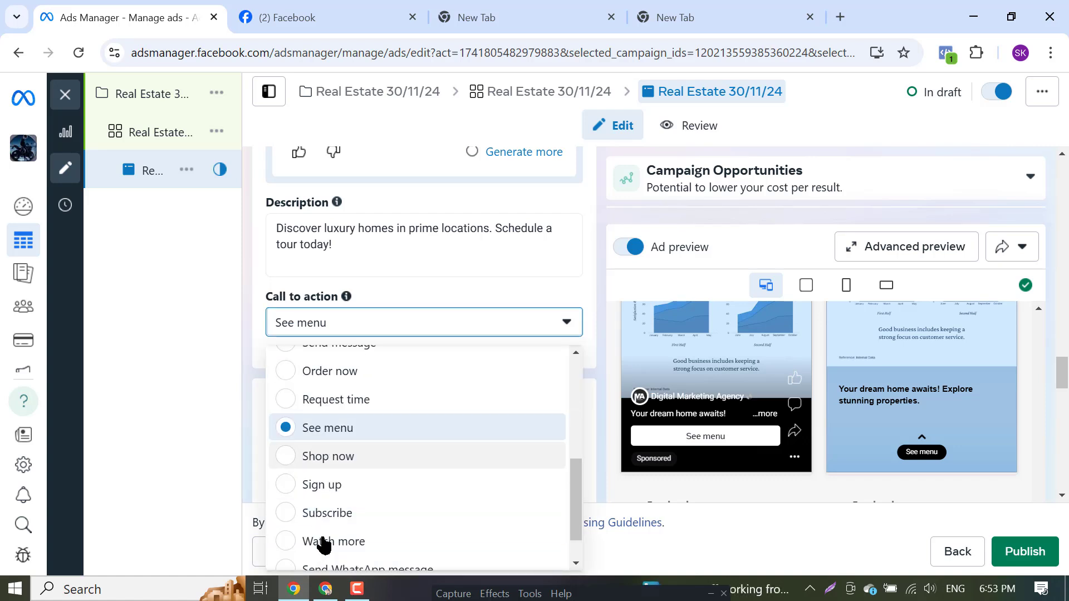
{"action": "scroll", "coordinate": [325, 543], "scroll_direction": "down", "scroll_amount": 1}
{"action": "scroll", "coordinate": [375, 513], "scroll_direction": "up", "scroll_amount": 5}
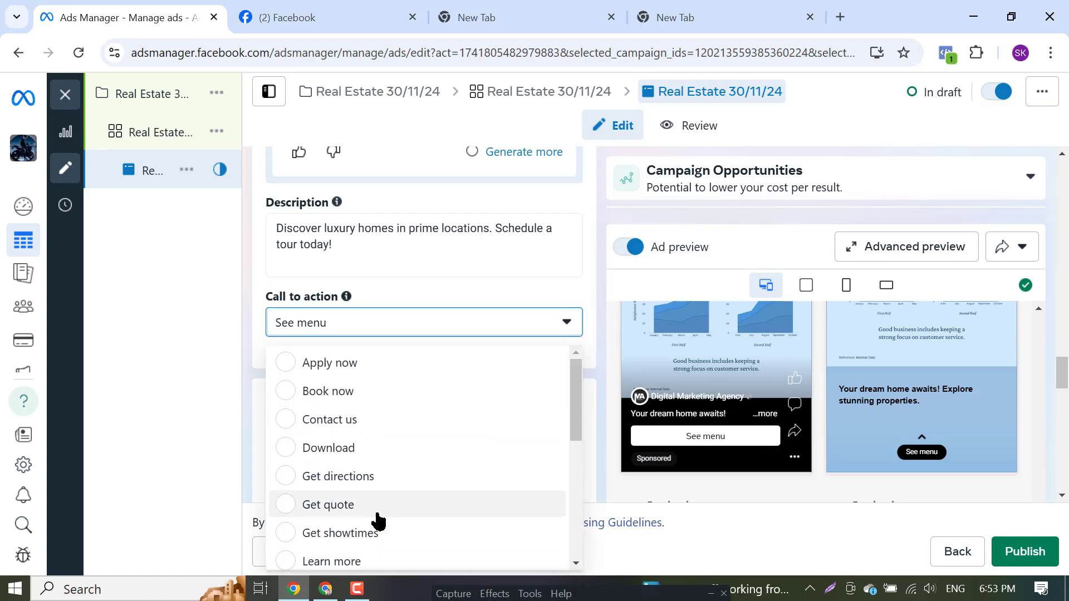
{"action": "left_click", "coordinate": [288, 405]}
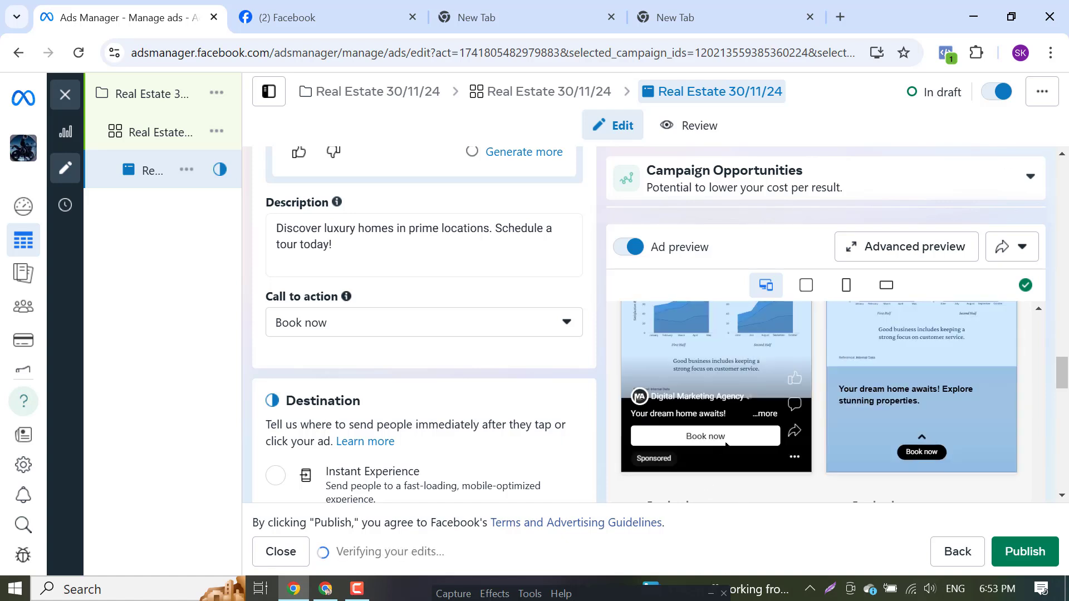
{"action": "left_click", "coordinate": [323, 325]}
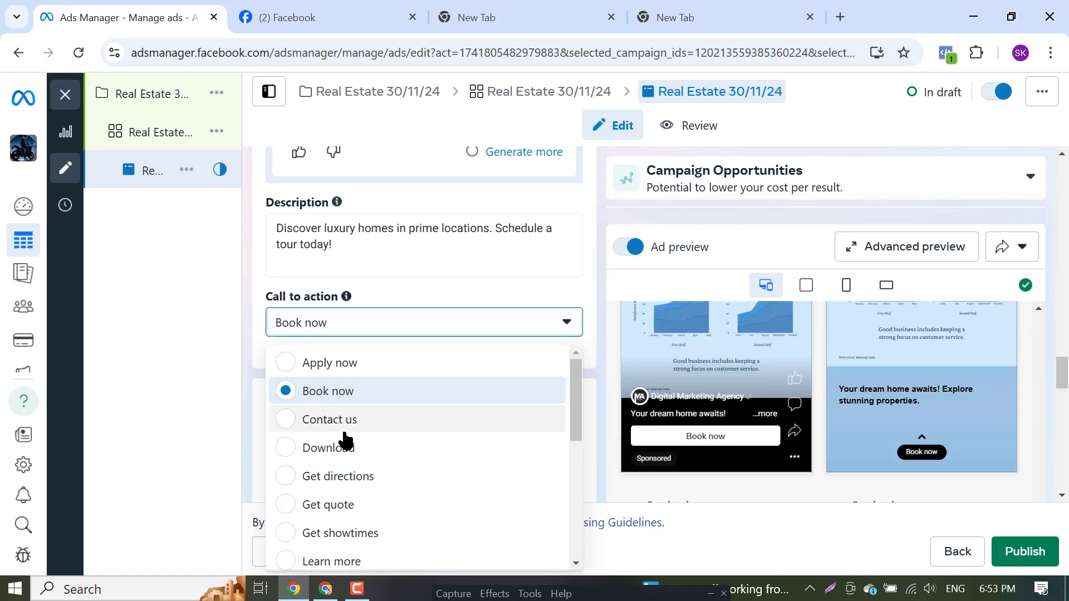
{"action": "left_click", "coordinate": [320, 564]}
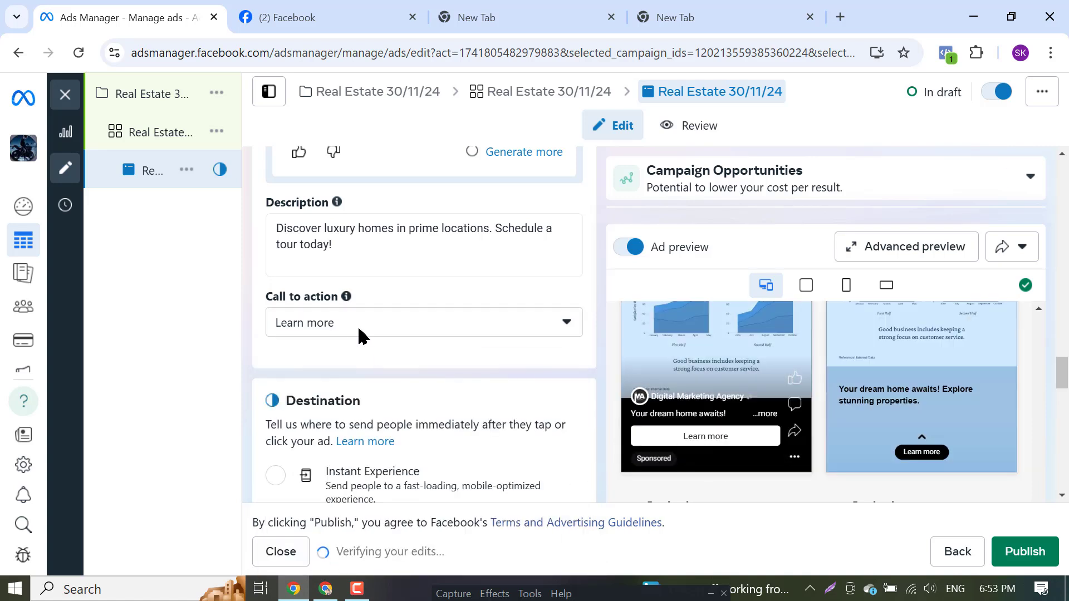
Set the ad's call to action to "Contact us"
{"action": "left_click", "coordinate": [329, 322]}
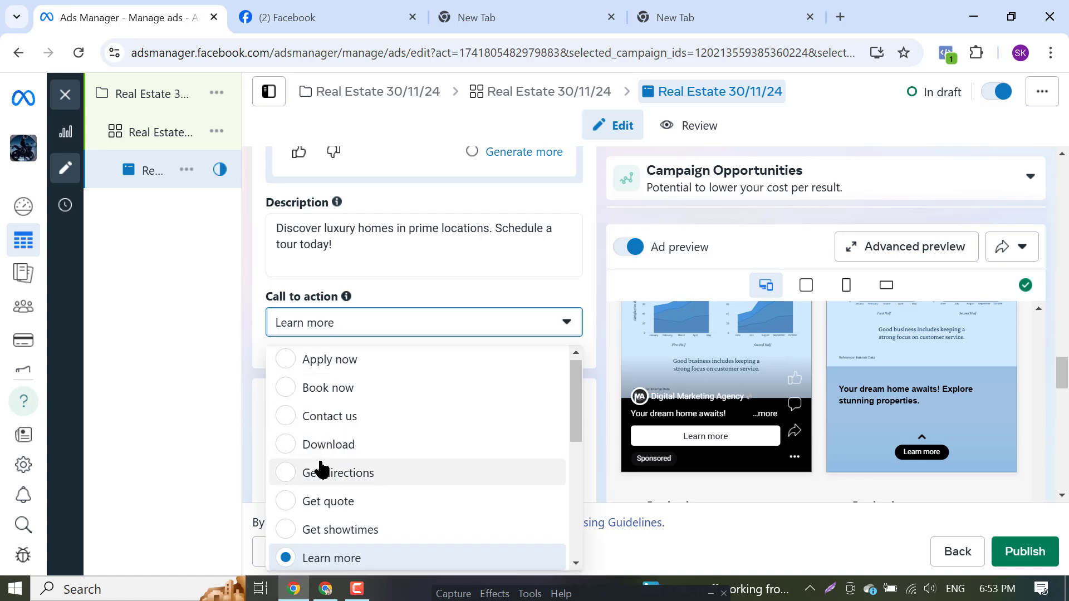
{"action": "left_click", "coordinate": [288, 421]}
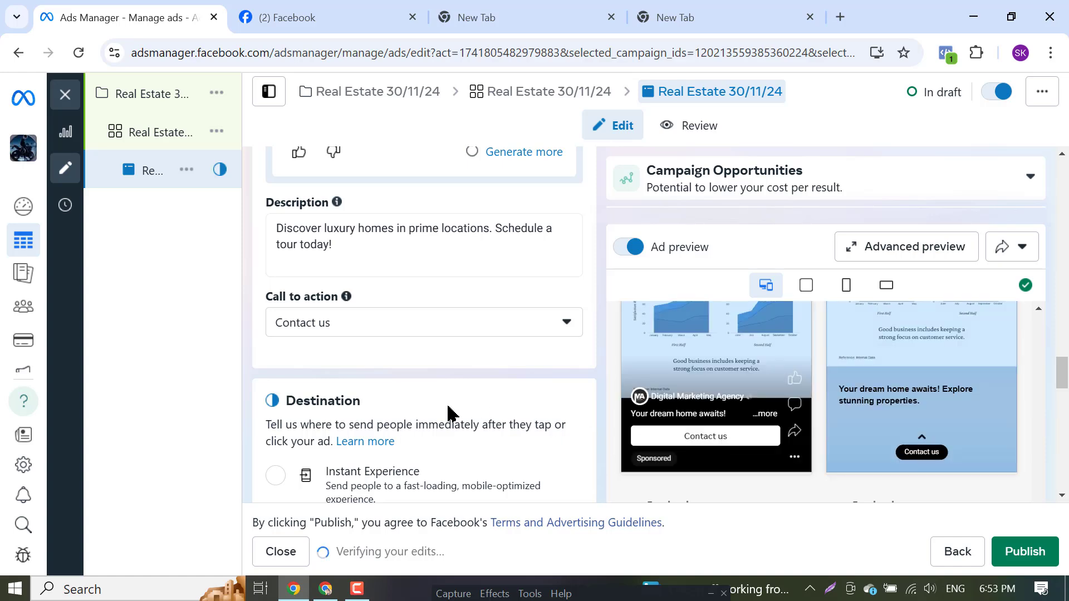
Try the WhatsApp browser add-on for the website destination and set the add-on back to None
{"action": "scroll", "coordinate": [449, 414], "scroll_direction": "down", "scroll_amount": 6}
{"action": "scroll", "coordinate": [328, 382], "scroll_direction": "up", "scroll_amount": 3}
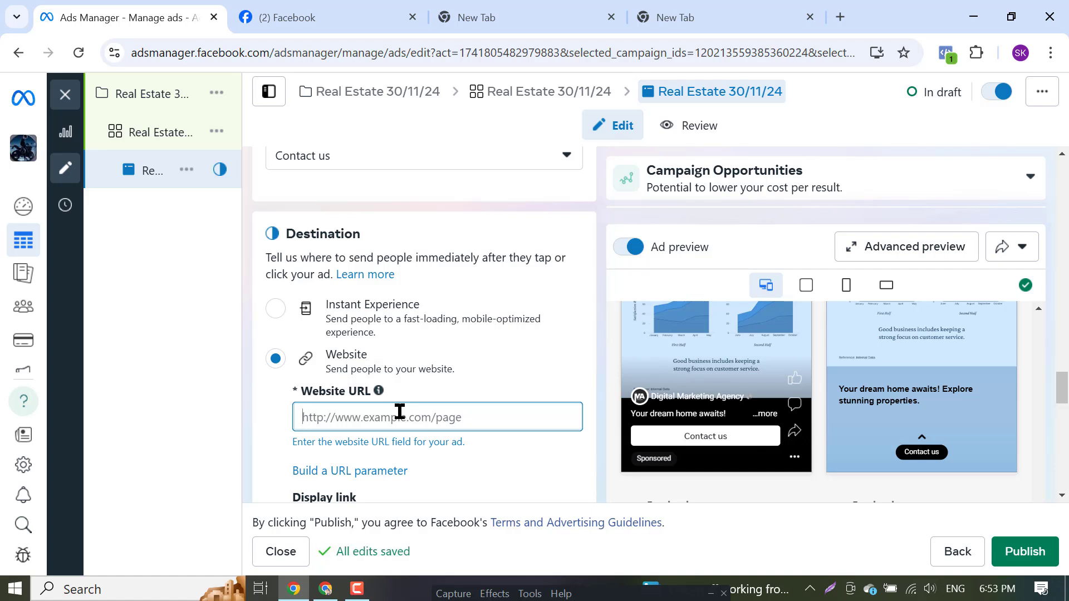
{"action": "scroll", "coordinate": [400, 412], "scroll_direction": "down", "scroll_amount": 6}
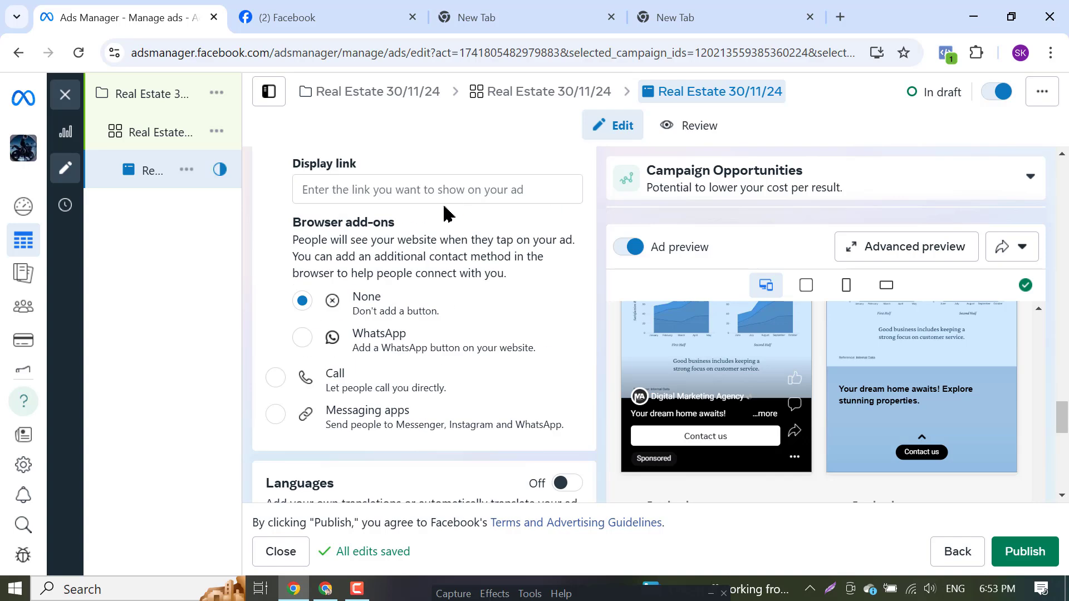
{"action": "left_click", "coordinate": [303, 337]}
{"action": "scroll", "coordinate": [467, 412], "scroll_direction": "down", "scroll_amount": 6}
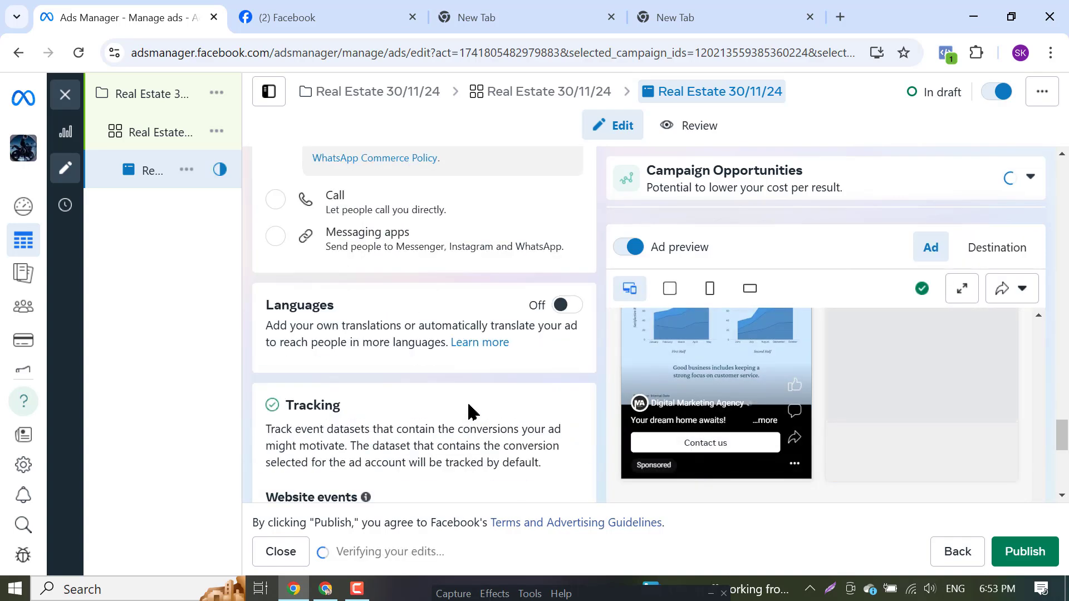
{"action": "scroll", "coordinate": [472, 406], "scroll_direction": "up", "scroll_amount": 3}
{"action": "scroll", "coordinate": [384, 410], "scroll_direction": "up", "scroll_amount": 3}
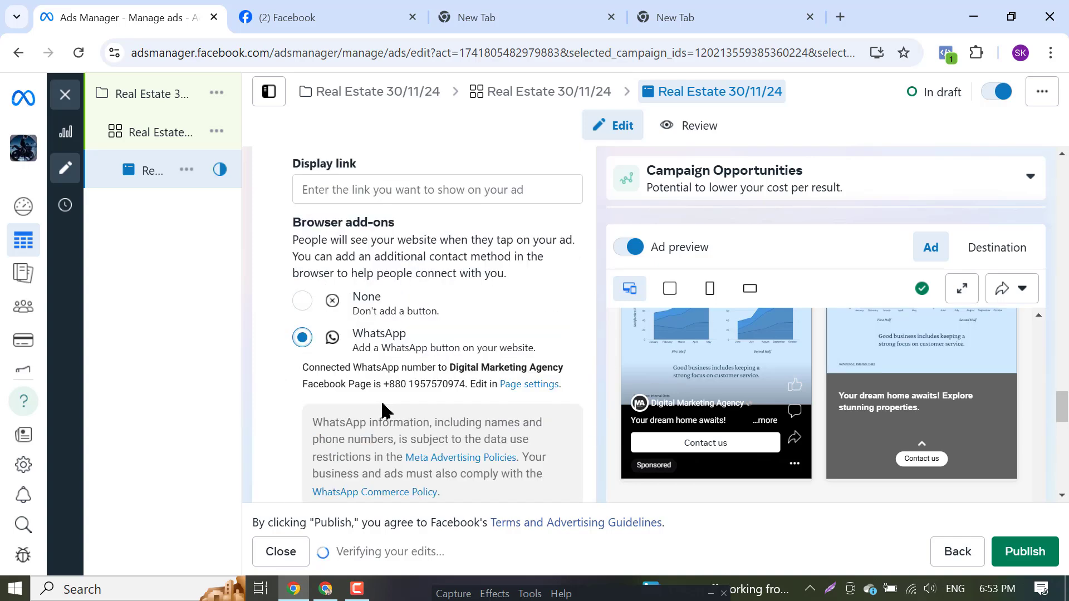
{"action": "scroll", "coordinate": [356, 384], "scroll_direction": "up", "scroll_amount": 3}
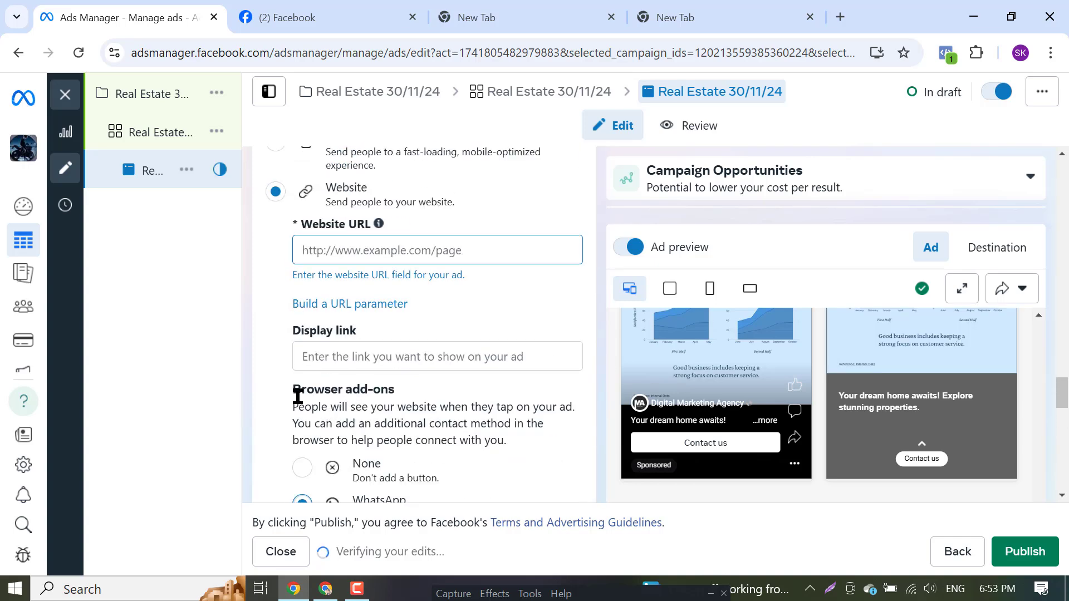
{"action": "scroll", "coordinate": [295, 346], "scroll_direction": "up", "scroll_amount": 3}
{"action": "scroll", "coordinate": [298, 379], "scroll_direction": "down", "scroll_amount": 6}
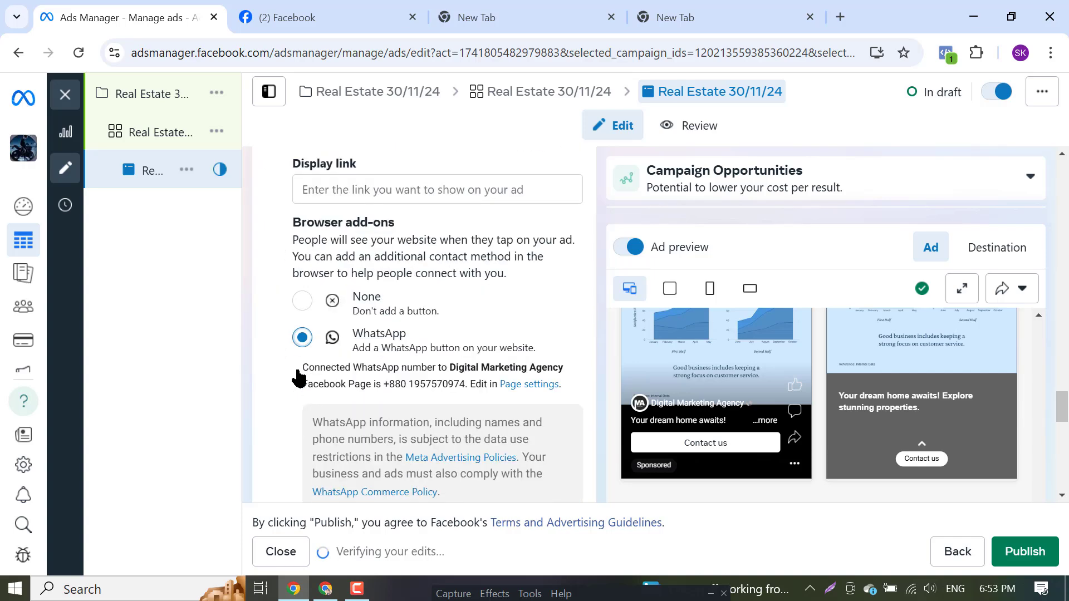
{"action": "left_click", "coordinate": [304, 317]}
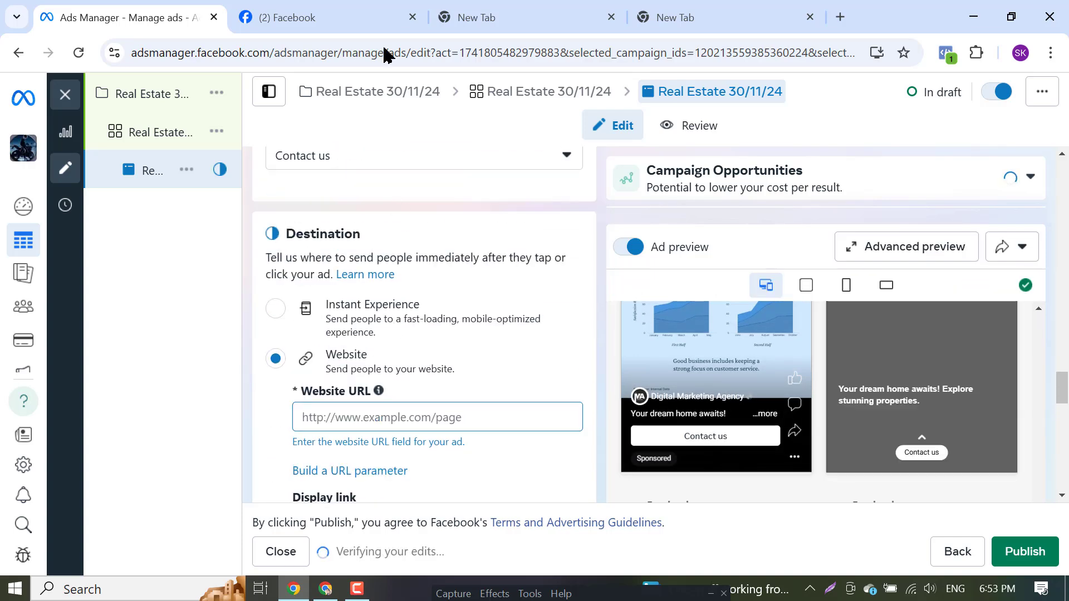
In an empty browser tab, run the earlier "farst com" search and open the Fast.com Internet Speed Test site
{"action": "left_click", "coordinate": [392, 12]}
{"action": "left_click", "coordinate": [538, 10]}
{"action": "left_click", "coordinate": [371, 49]}
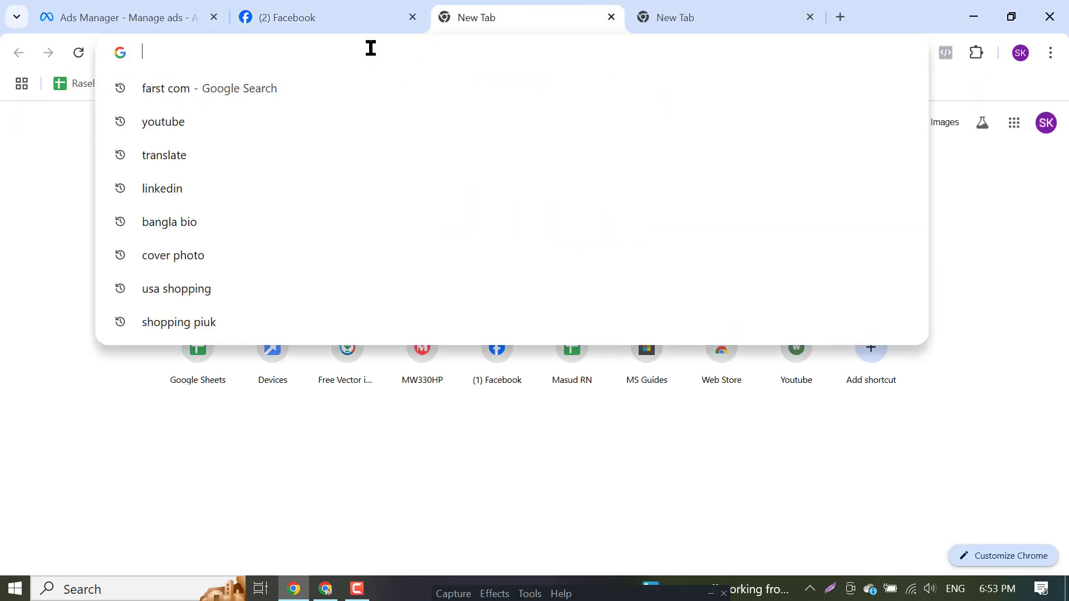
{"action": "left_click", "coordinate": [184, 88]}
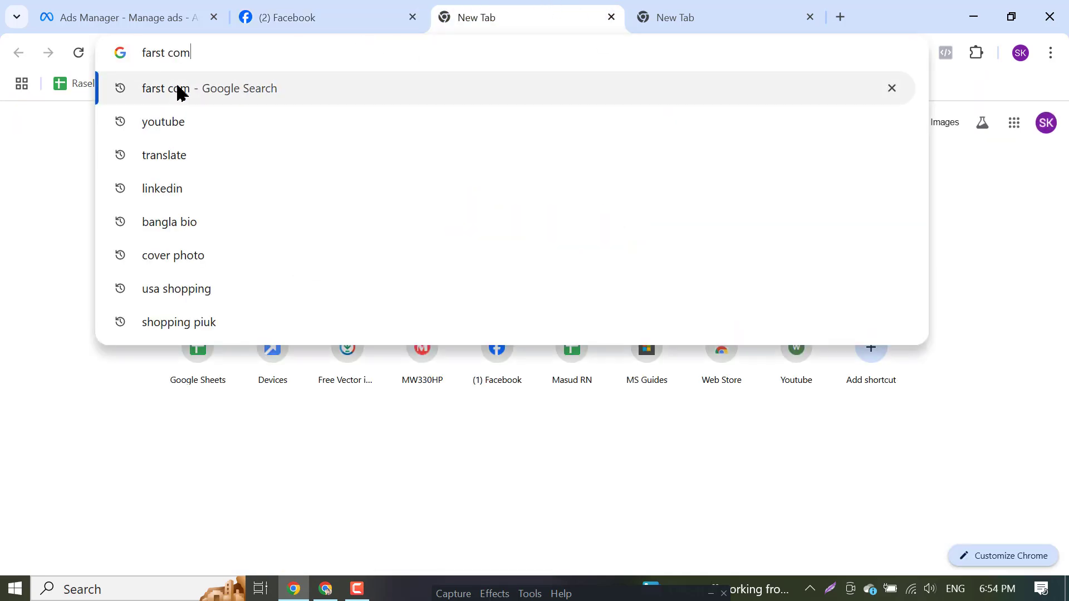
{"action": "left_click", "coordinate": [170, 257]}
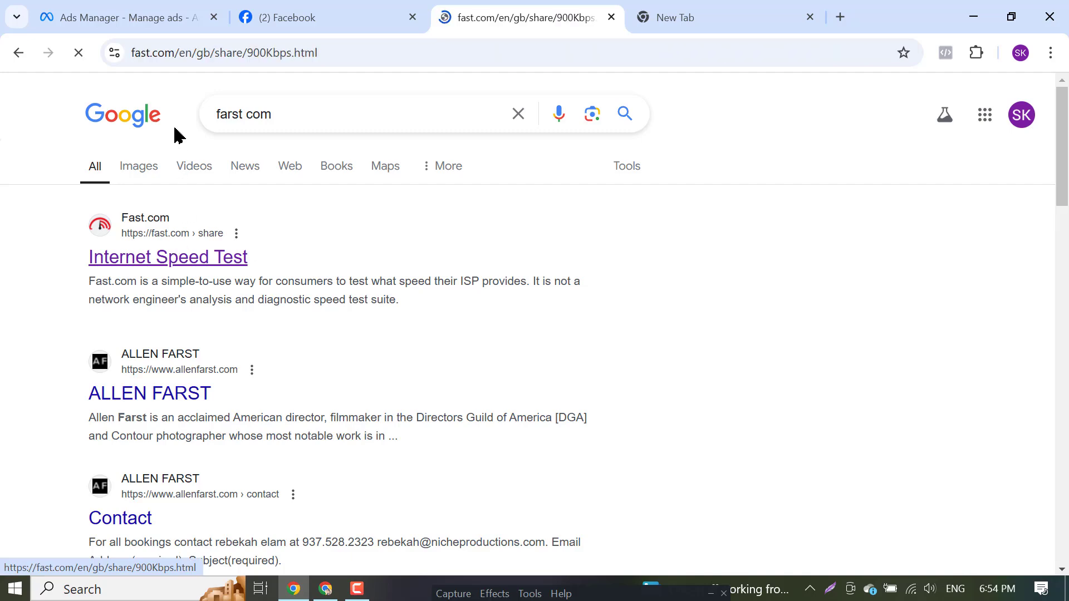
Copy the Fast.com page's web address
{"action": "left_click", "coordinate": [184, 53]}
{"action": "right_click", "coordinate": [189, 56]}
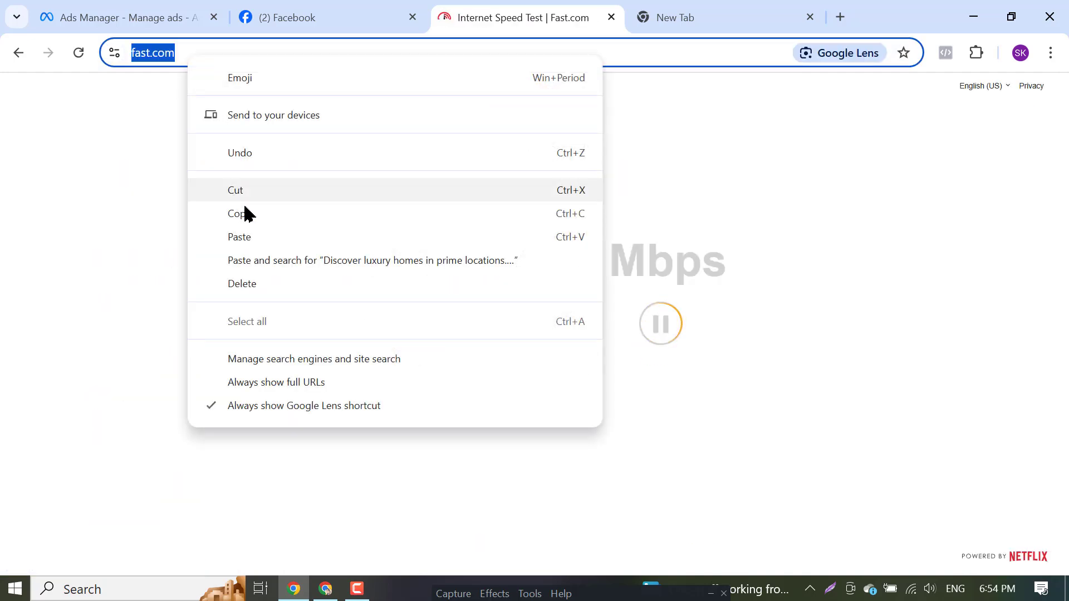
Copy the fast.com address from its open page and paste it as the ad's destination website URL
{"action": "left_click", "coordinate": [245, 212]}
{"action": "left_click", "coordinate": [128, 16]}
{"action": "left_click", "coordinate": [357, 412]}
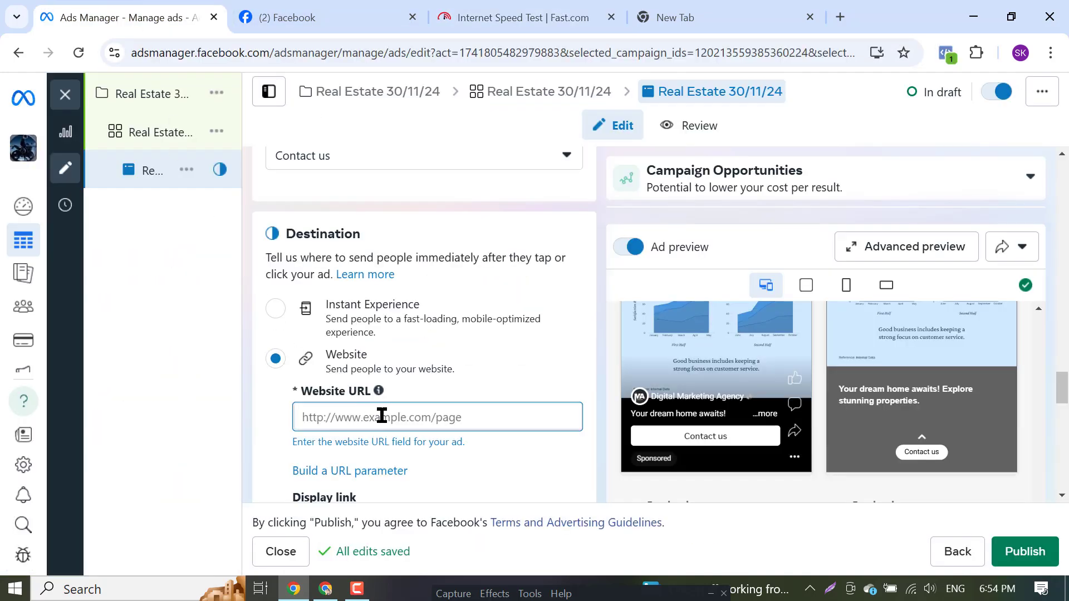
{"action": "key", "text": "ctrl+v"}
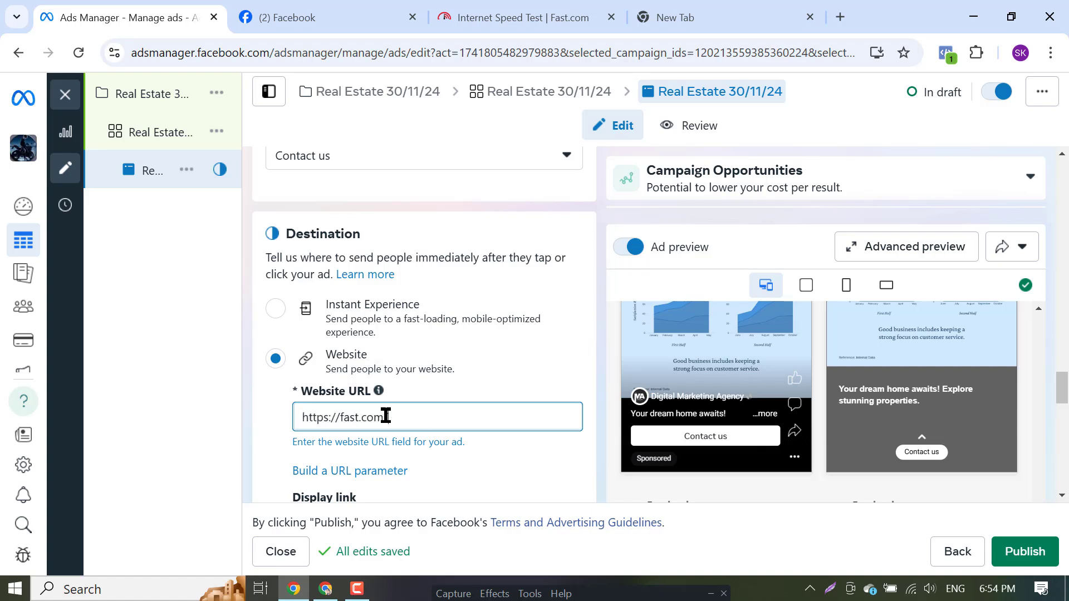
{"action": "scroll", "coordinate": [457, 438], "scroll_direction": "down", "scroll_amount": 3}
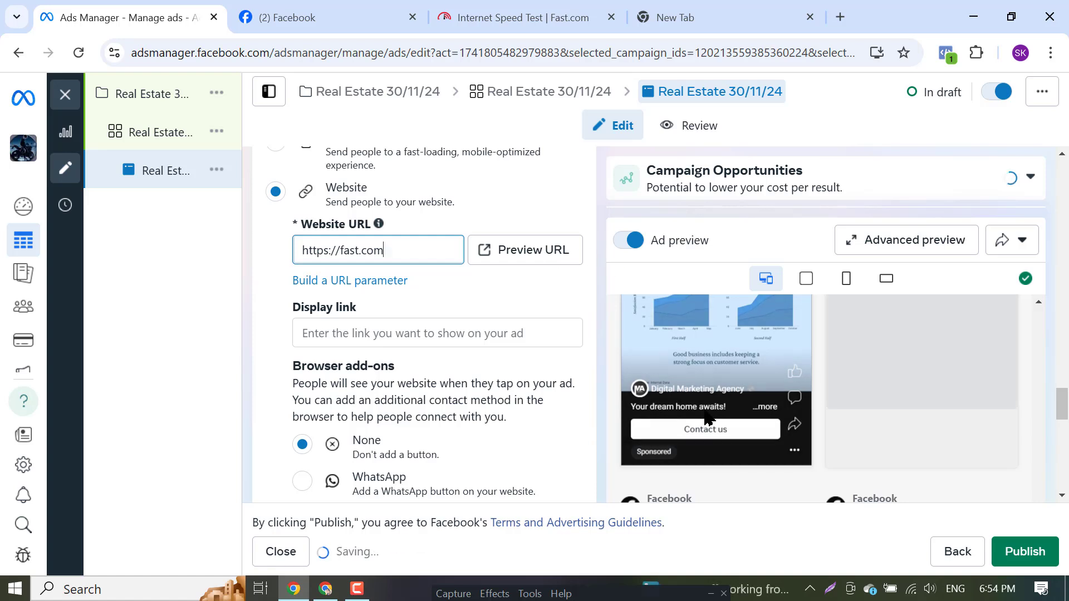
Preview the ad's website URL, check the page it opens, and return to the ad's destination settings
{"action": "left_click", "coordinate": [548, 251]}
{"action": "left_click", "coordinate": [309, 23]}
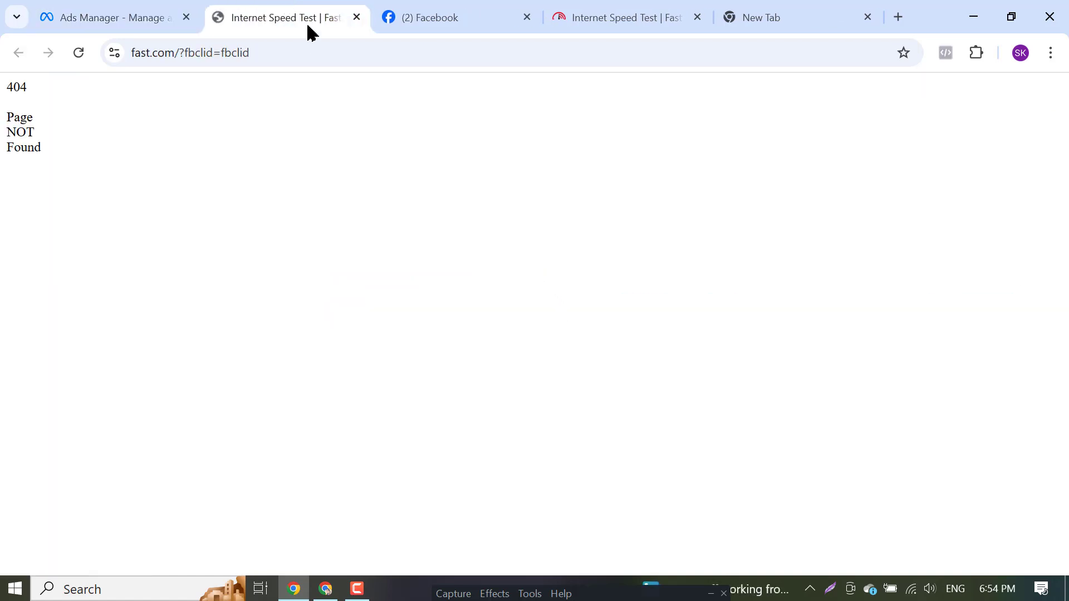
{"action": "left_click", "coordinate": [272, 52]}
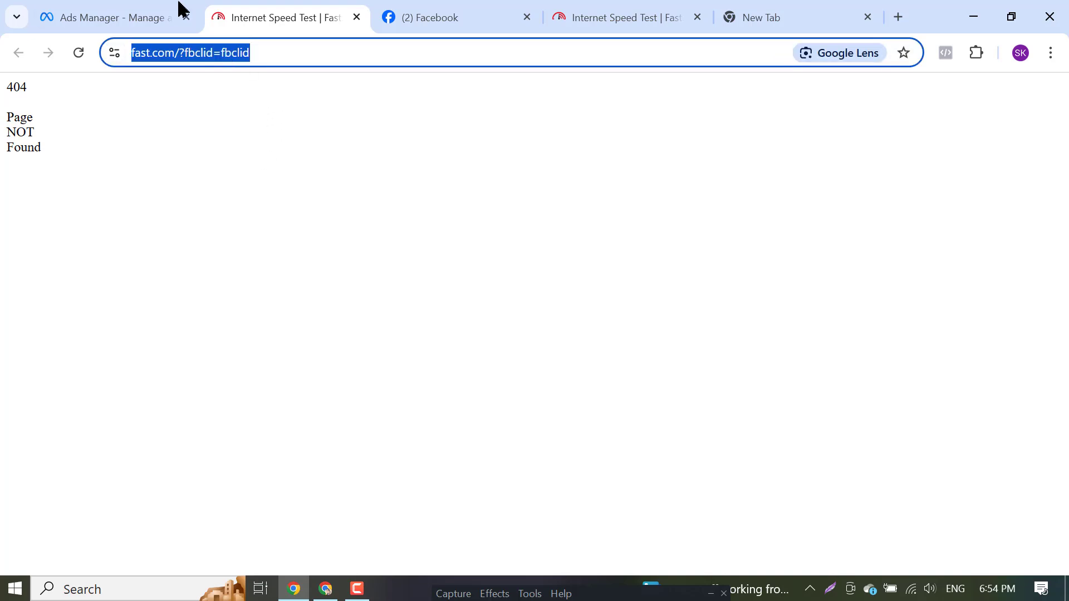
{"action": "left_click", "coordinate": [178, 10]}
{"action": "left_click", "coordinate": [384, 248]}
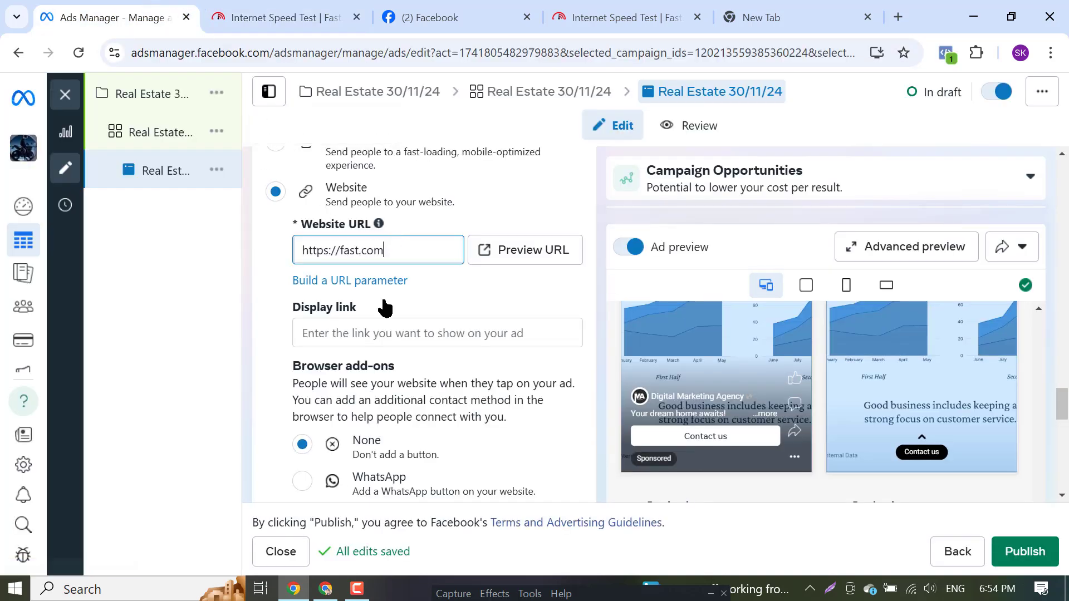
{"action": "left_click", "coordinate": [340, 329]}
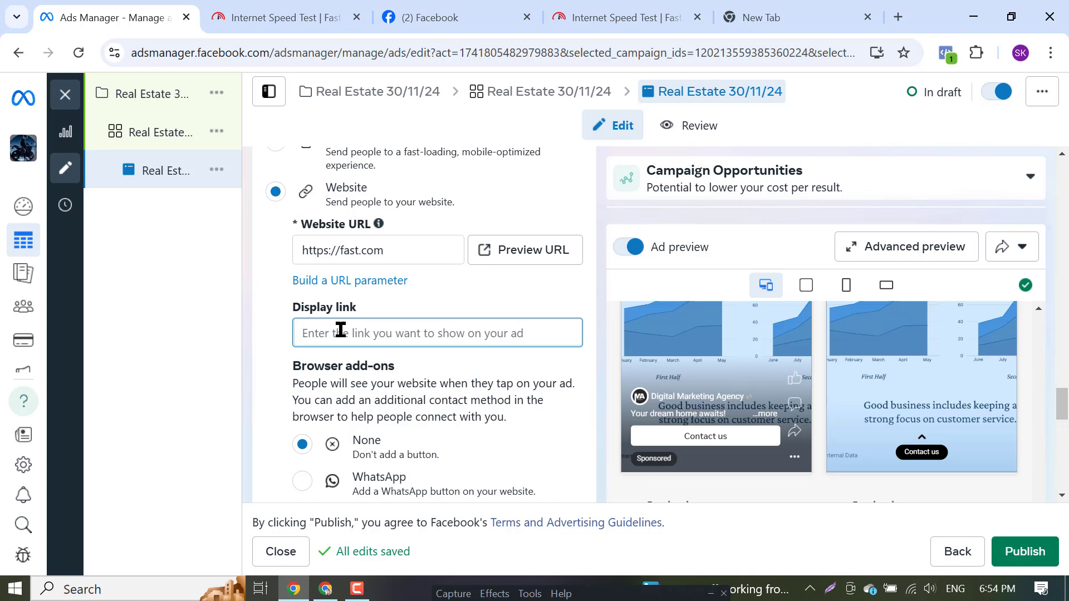
{"action": "key", "text": "ctrl+v"}
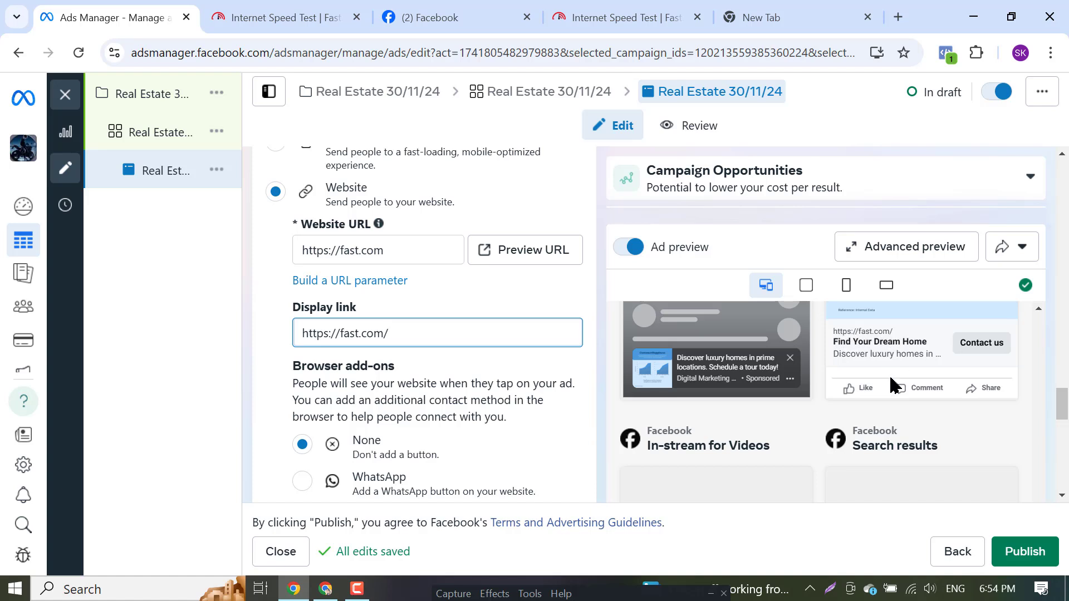
{"action": "scroll", "coordinate": [891, 384], "scroll_direction": "down", "scroll_amount": 1}
{"action": "key", "text": "ctrl+a"}
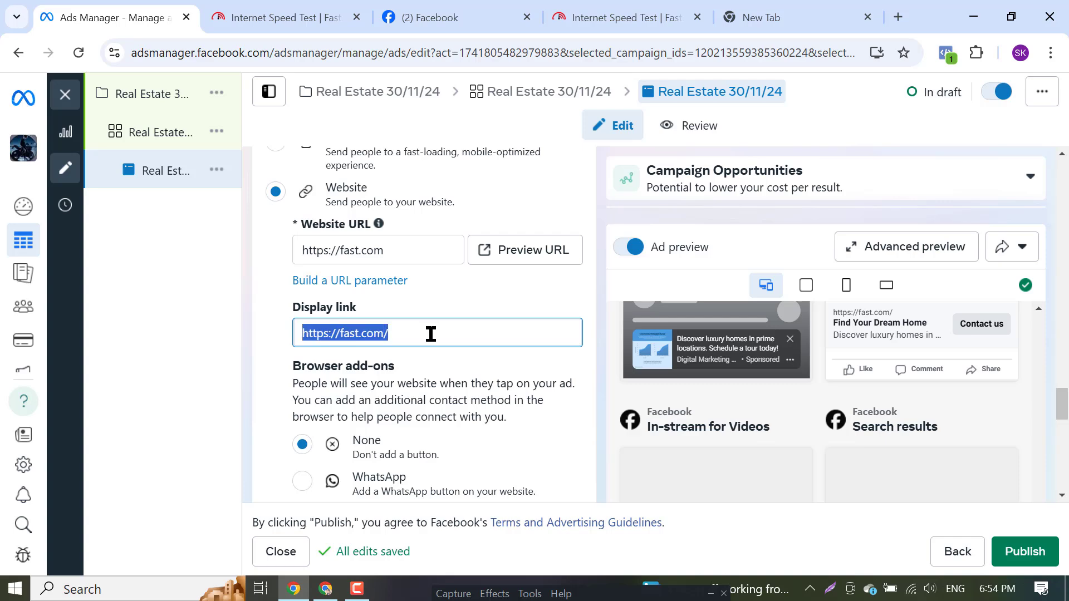
{"action": "key", "text": "BackSpace"}
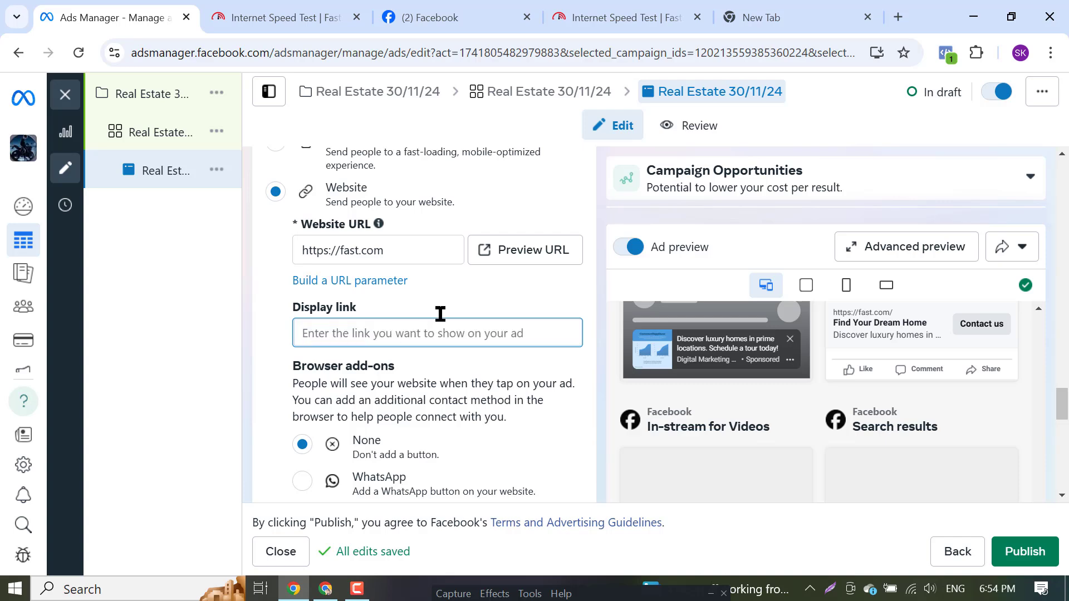
Review the ad's remaining language, tracking, URL parameter and creative testing settings
{"action": "scroll", "coordinate": [419, 394], "scroll_direction": "down", "scroll_amount": 8}
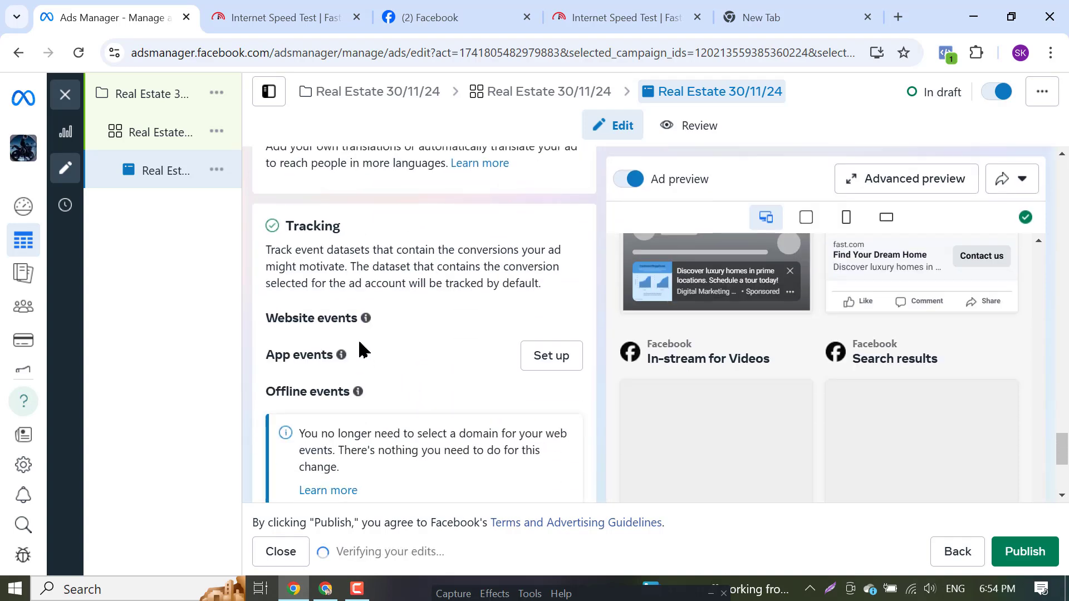
{"action": "scroll", "coordinate": [348, 353], "scroll_direction": "down", "scroll_amount": 5}
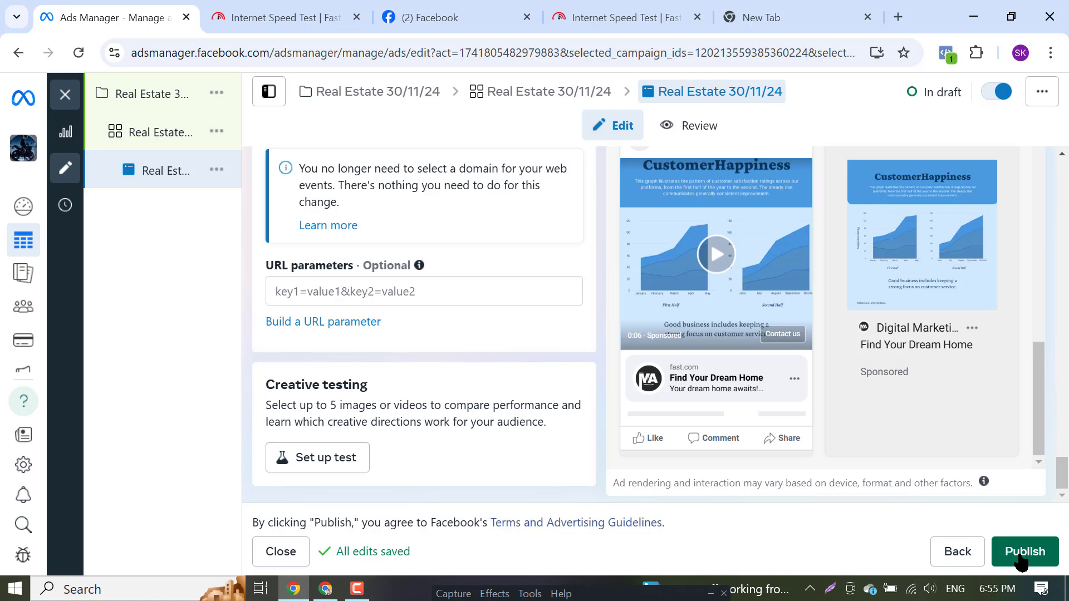
{"action": "left_click", "coordinate": [345, 9]}
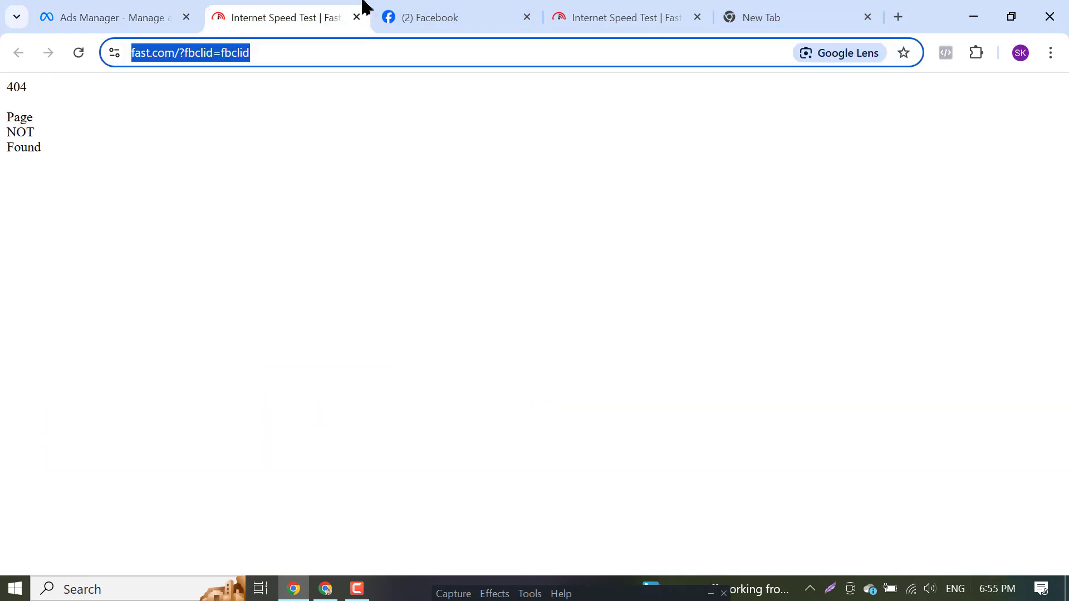
{"action": "left_click", "coordinate": [73, 7]}
{"action": "mouse_move", "coordinate": [167, 208]}
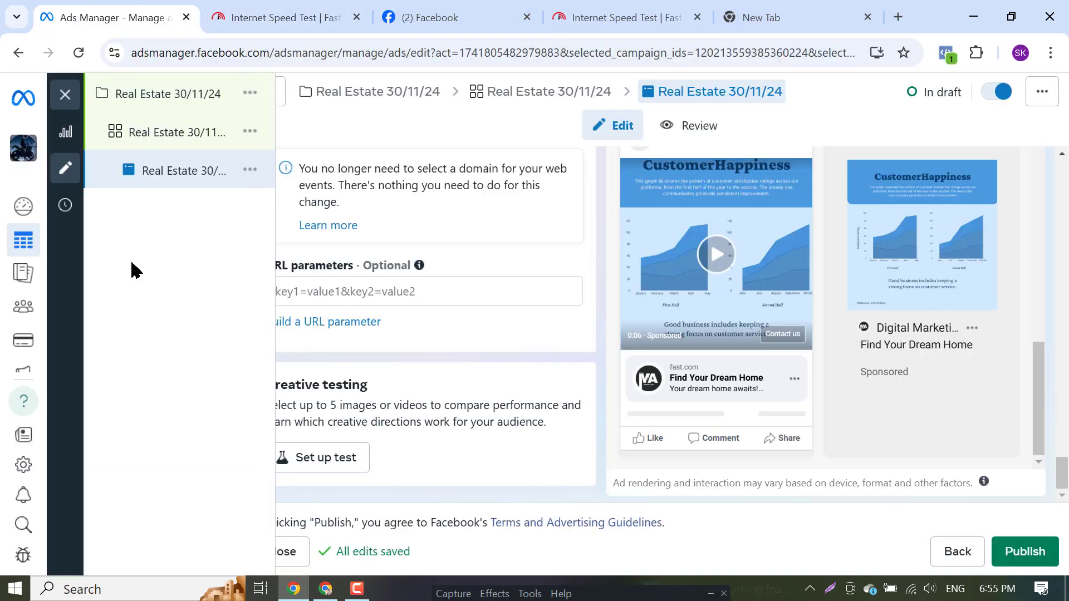
{"action": "scroll", "coordinate": [829, 483], "scroll_direction": "up", "scroll_amount": 3}
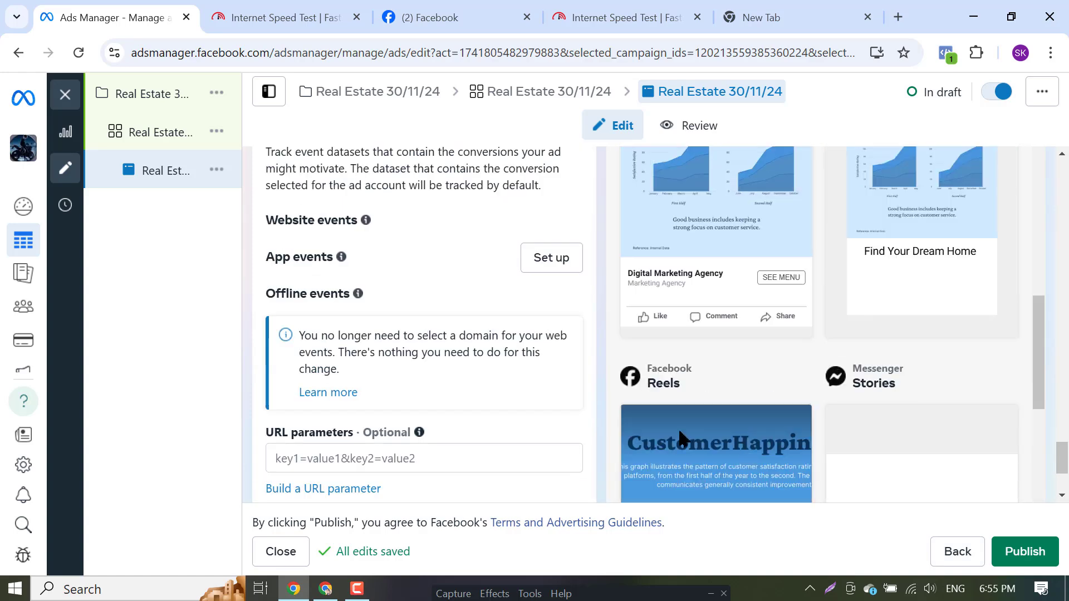
{"action": "scroll", "coordinate": [570, 436], "scroll_direction": "up", "scroll_amount": 3}
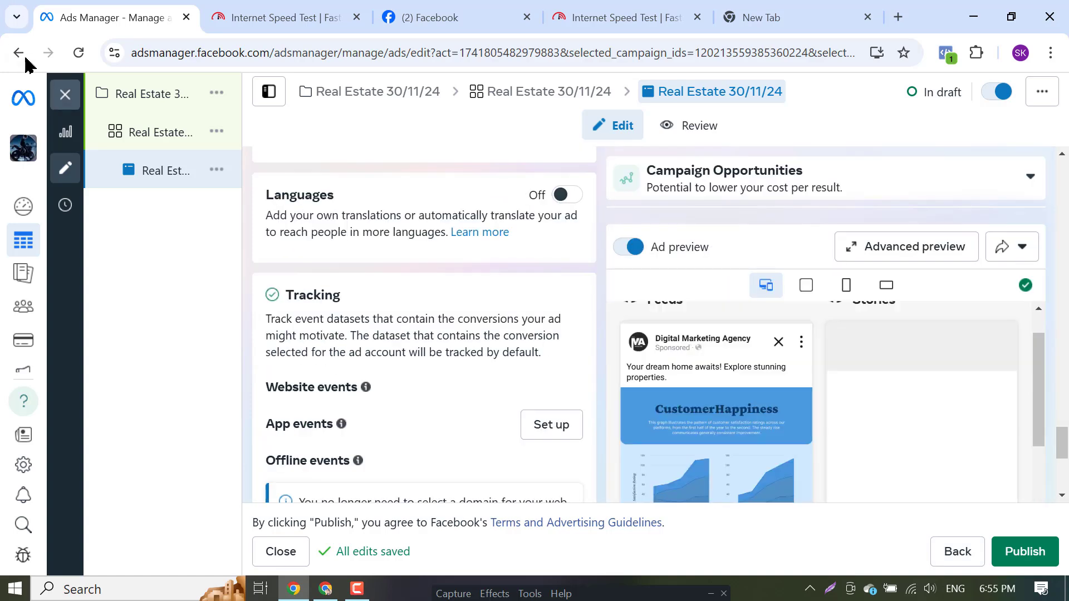
Close Ads Manager, Facebook and the speed test pages, leaving a single blank new tab open
{"action": "left_click", "coordinate": [238, 17]}
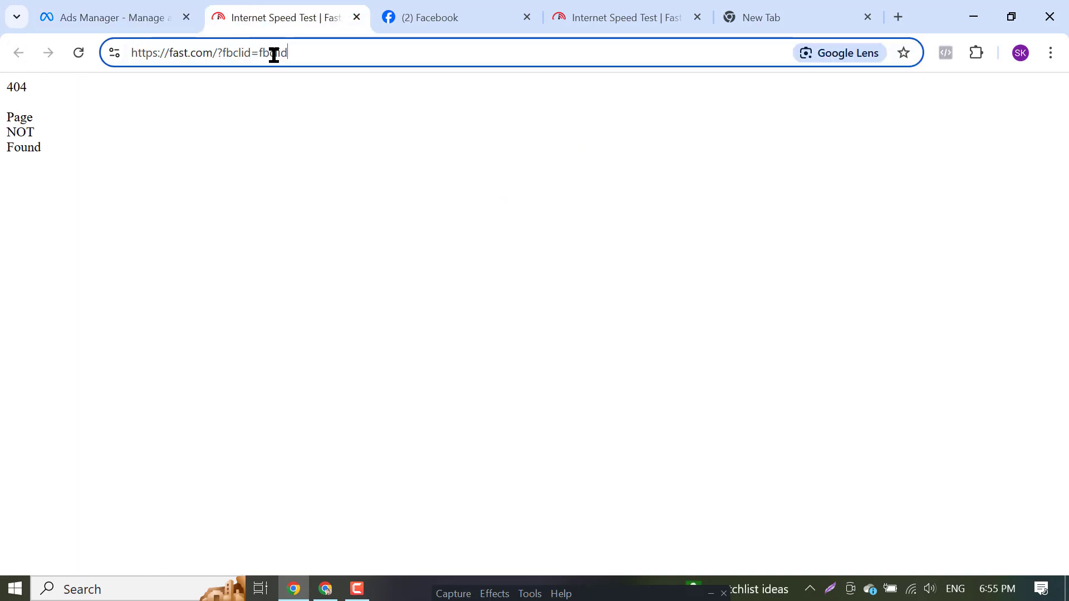
{"action": "double_click", "coordinate": [272, 53]}
{"action": "left_click", "coordinate": [186, 17]}
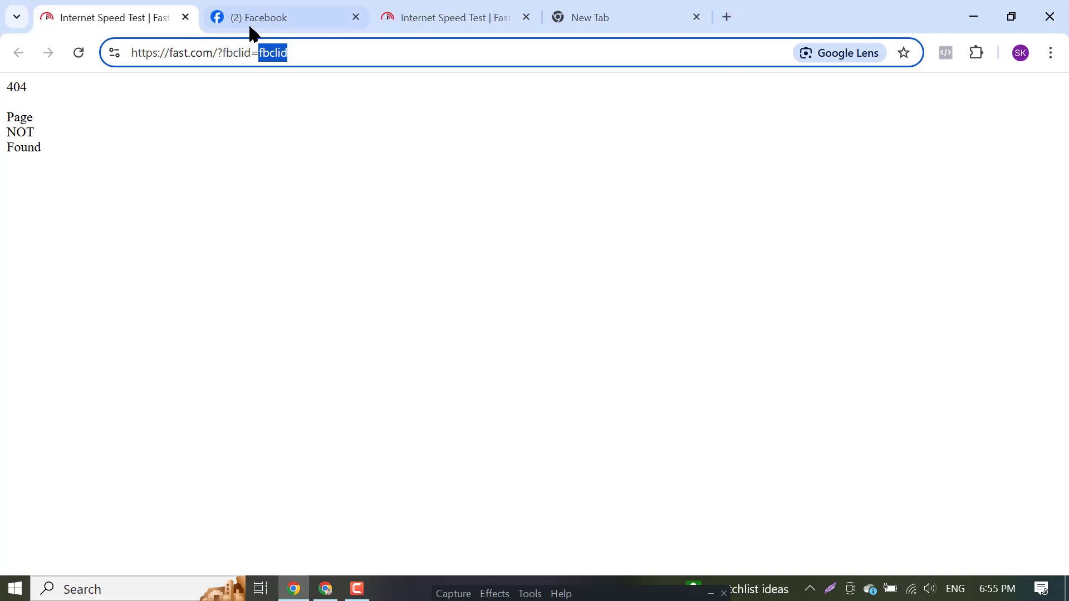
{"action": "left_click", "coordinate": [353, 19]}
{"action": "left_click", "coordinate": [355, 18]}
{"action": "left_click", "coordinate": [355, 18]}
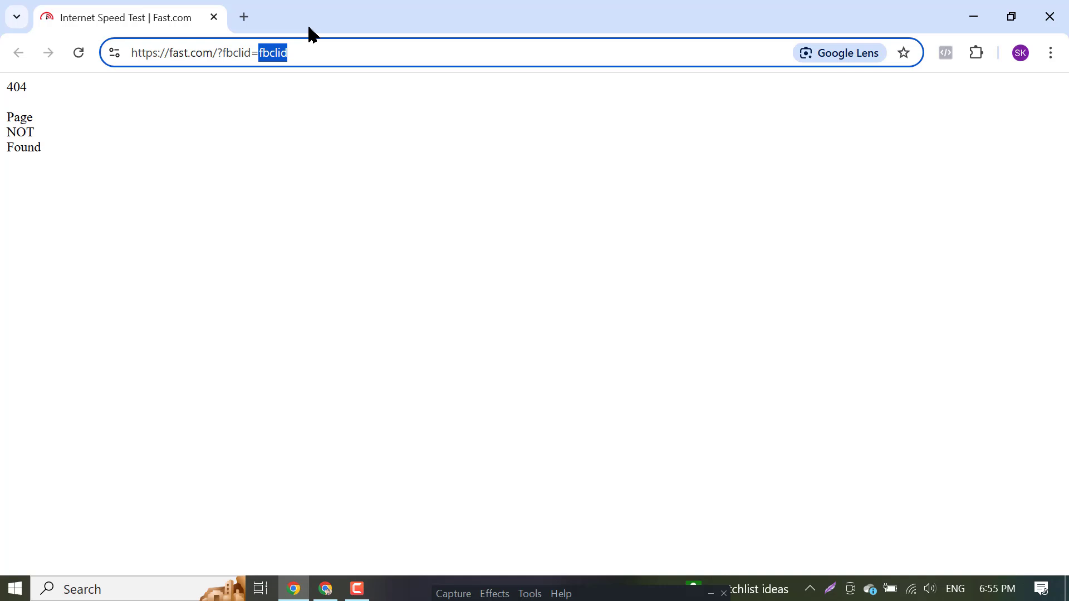
{"action": "left_click", "coordinate": [243, 18]}
{"action": "left_click", "coordinate": [214, 17]}
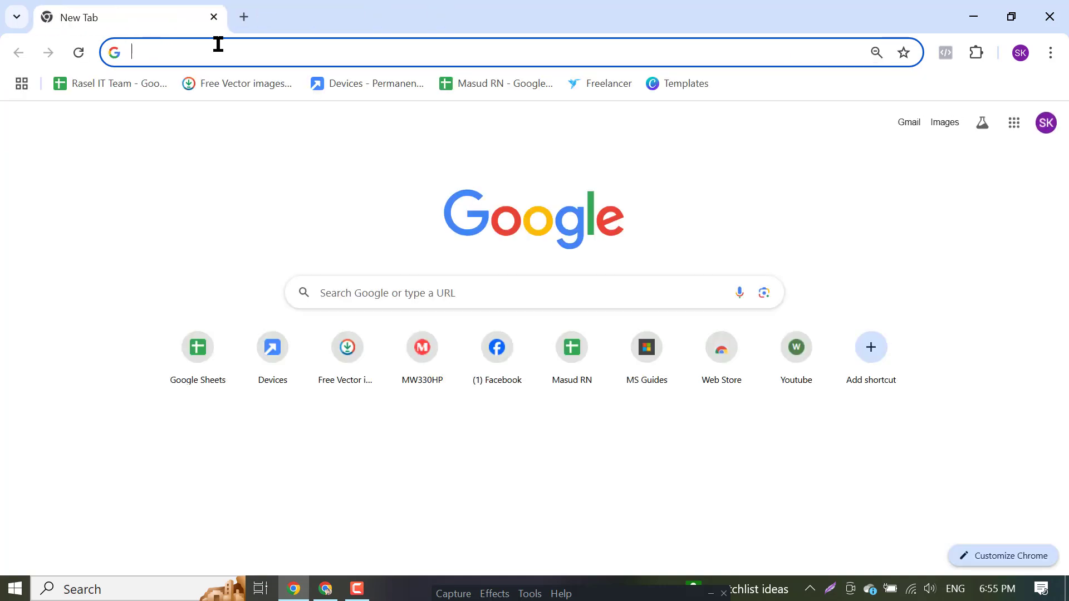
Open adsmanager.facebook.com, dismiss the payment method notice, and check the delivery status of the Real Estate 30/11/24 campaign
{"action": "type", "text": "ads"}
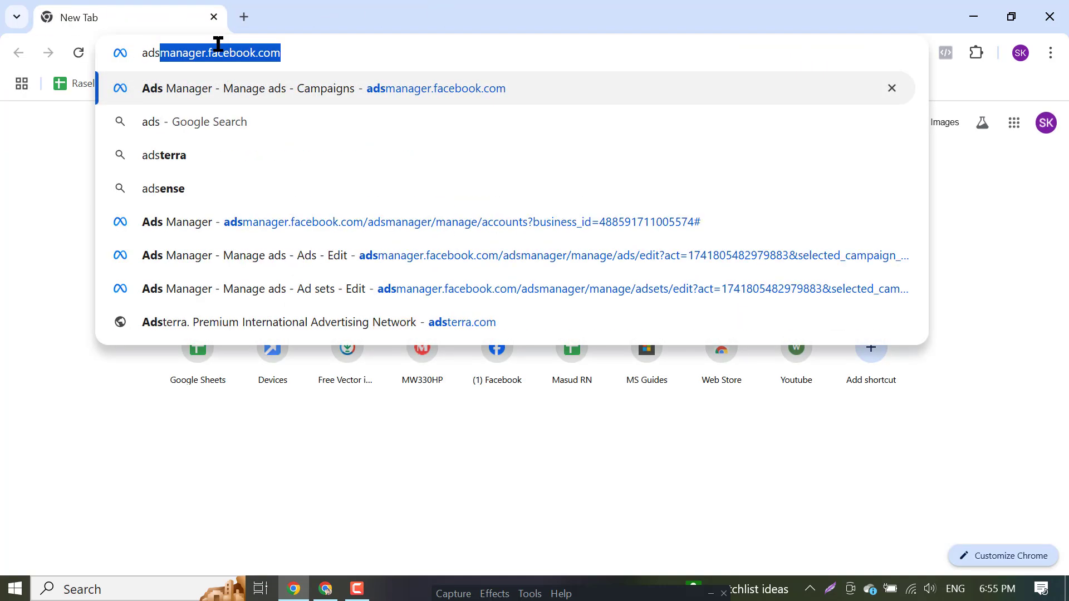
{"action": "key", "text": "Return"}
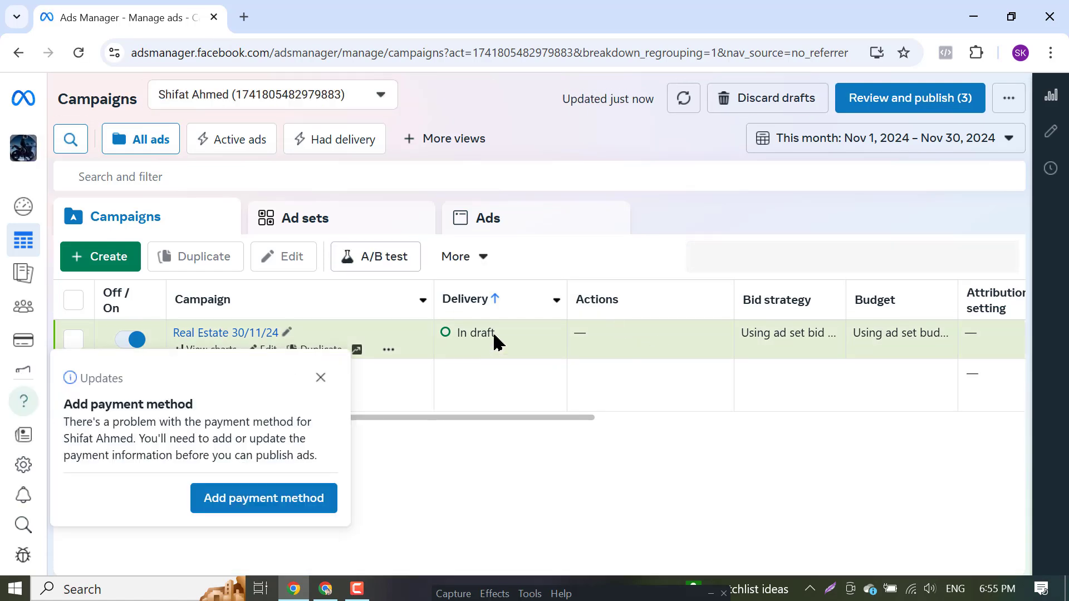
{"action": "left_click", "coordinate": [321, 383]}
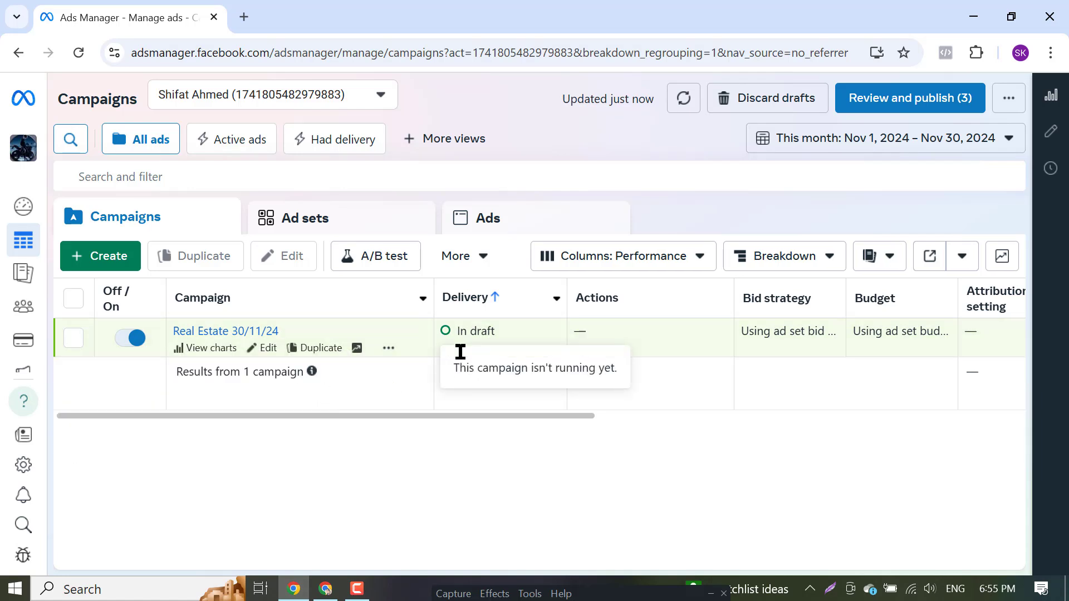
{"action": "mouse_move", "coordinate": [445, 330]}
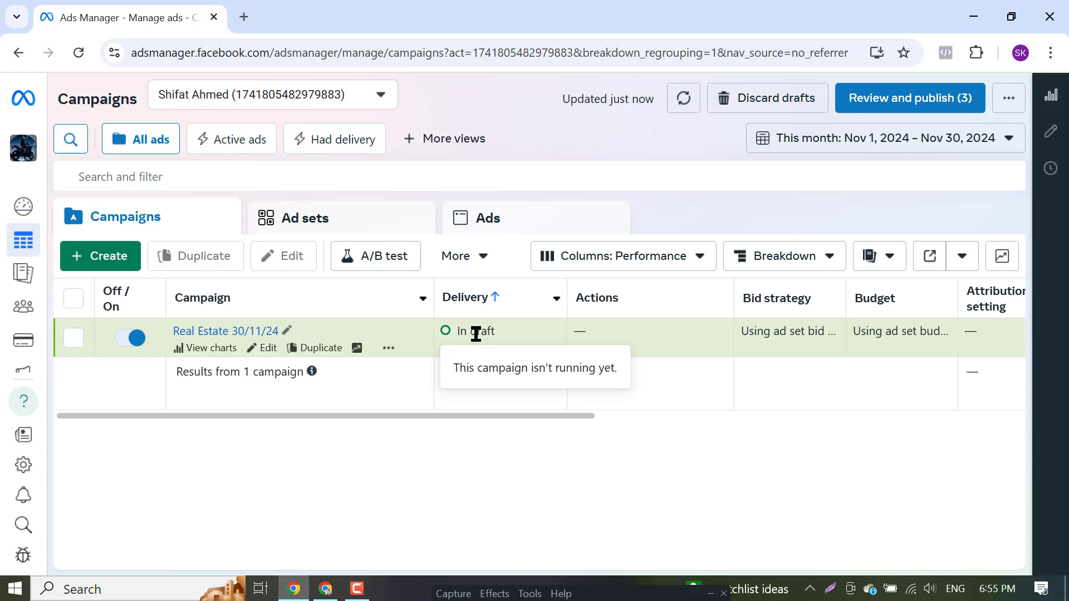
Start a new campaign, select the Traffic objective, and review what it is good for
{"action": "left_click", "coordinate": [111, 258]}
{"action": "scroll", "coordinate": [398, 365], "scroll_direction": "down", "scroll_amount": 3}
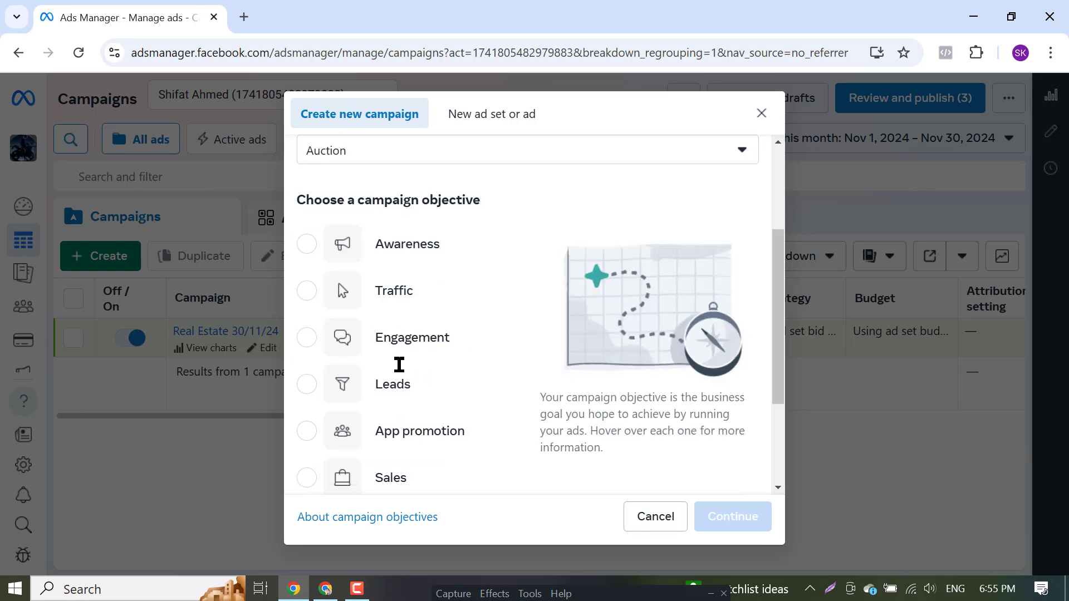
{"action": "left_click", "coordinate": [306, 291]}
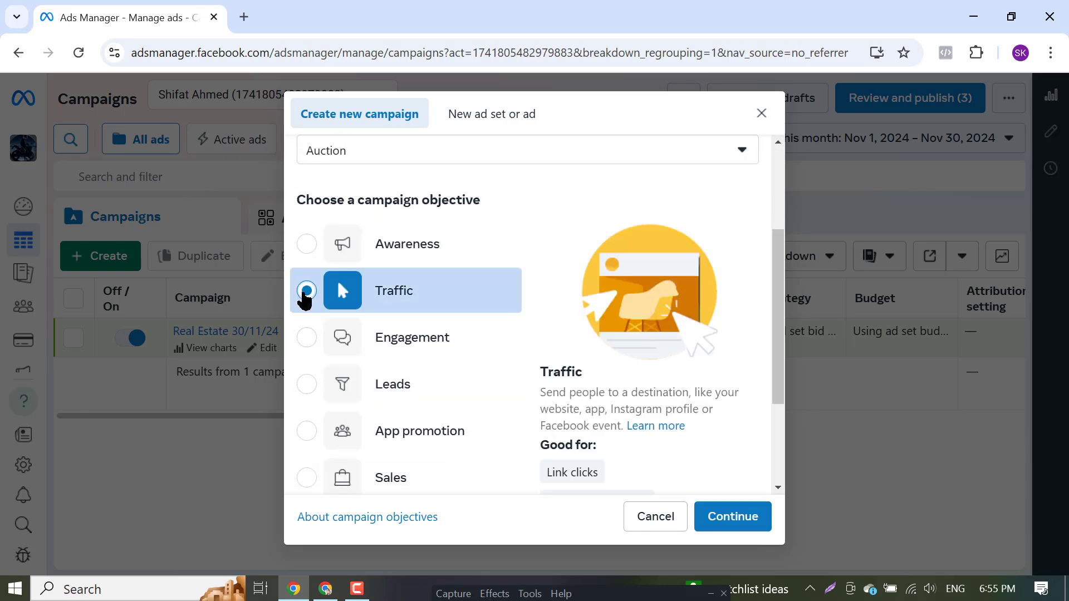
{"action": "scroll", "coordinate": [582, 313], "scroll_direction": "down", "scroll_amount": 3}
{"action": "mouse_move", "coordinate": [560, 313]}
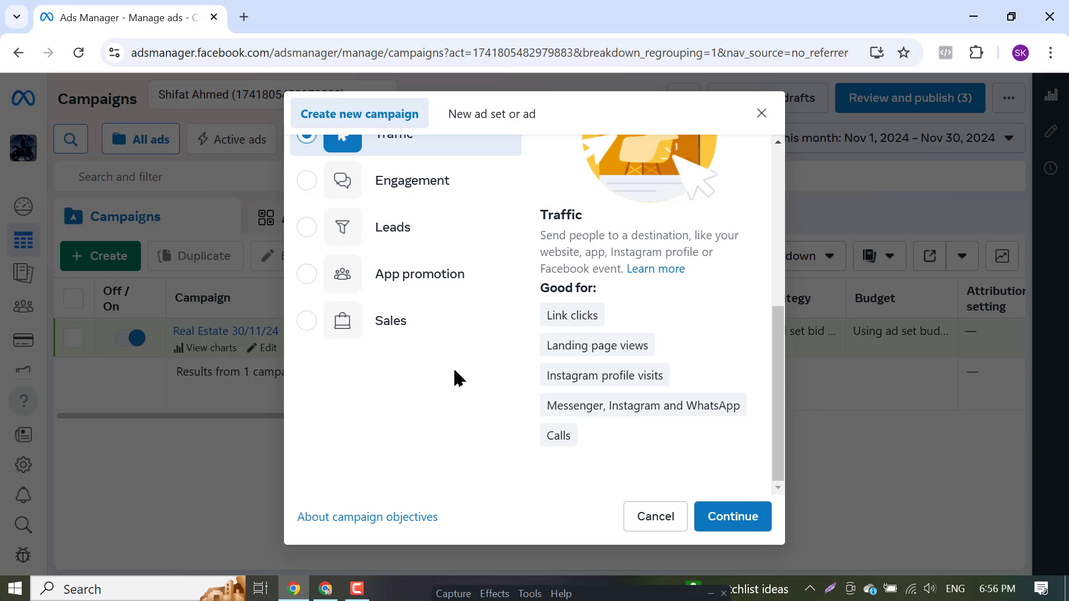
{"action": "mouse_move", "coordinate": [604, 396]}
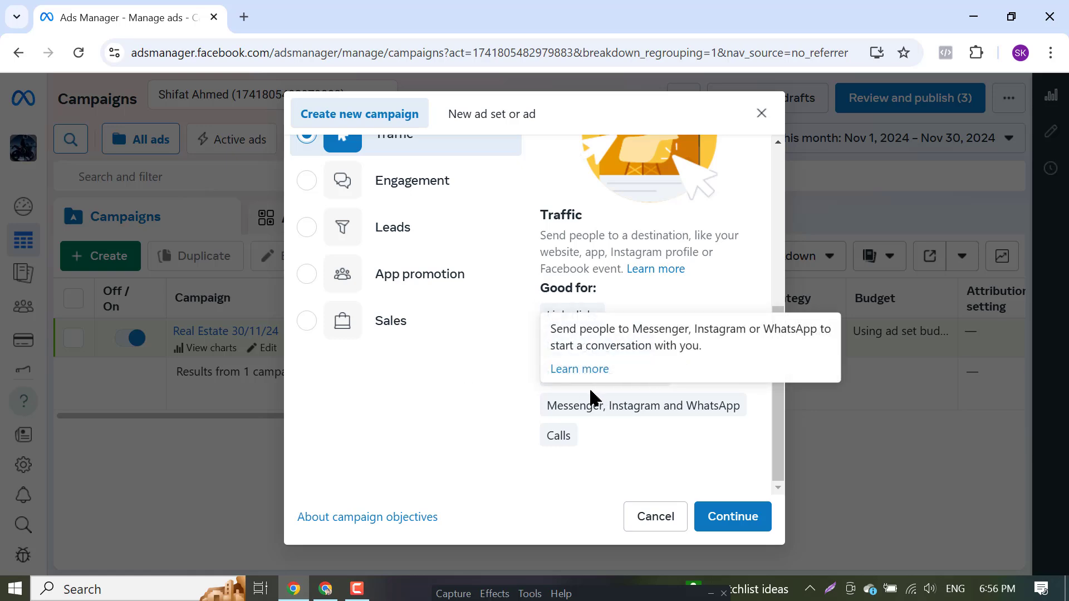
Look at the Awareness and Sales objectives for comparison, and select Traffic again
{"action": "scroll", "coordinate": [591, 391], "scroll_direction": "up", "scroll_amount": 3}
{"action": "left_click", "coordinate": [337, 252]}
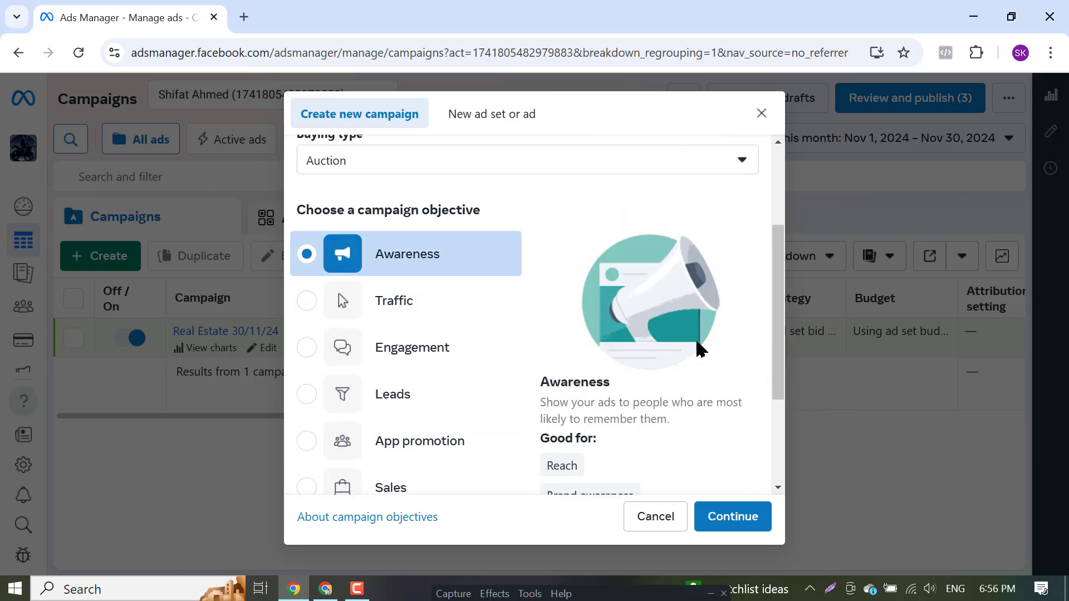
{"action": "scroll", "coordinate": [700, 350], "scroll_direction": "down", "scroll_amount": 3}
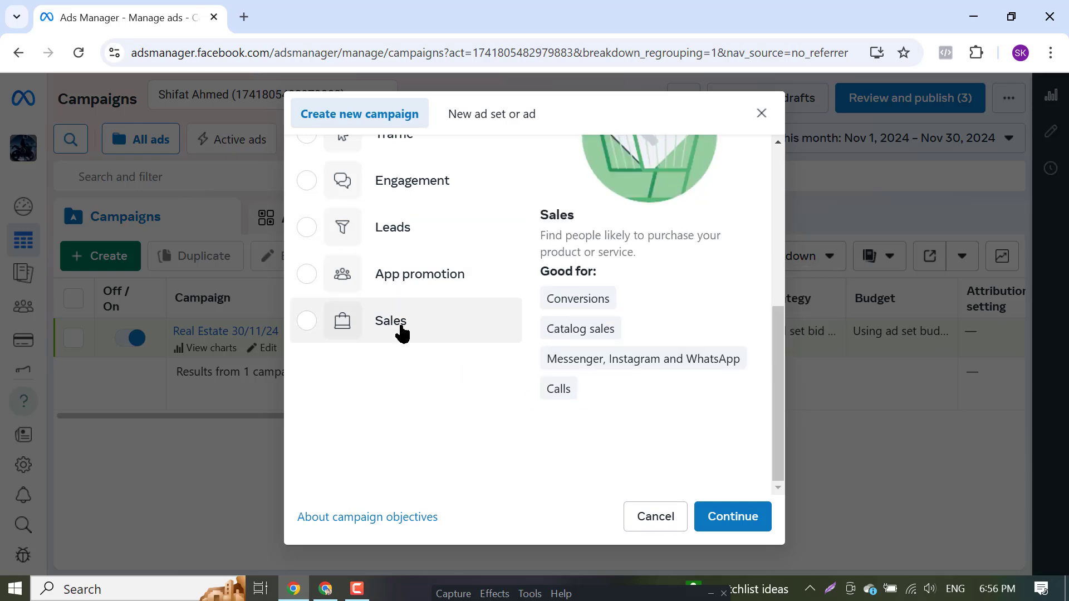
{"action": "scroll", "coordinate": [402, 333], "scroll_direction": "up", "scroll_amount": 3}
{"action": "left_click", "coordinate": [310, 303]}
{"action": "scroll", "coordinate": [569, 342], "scroll_direction": "down", "scroll_amount": 3}
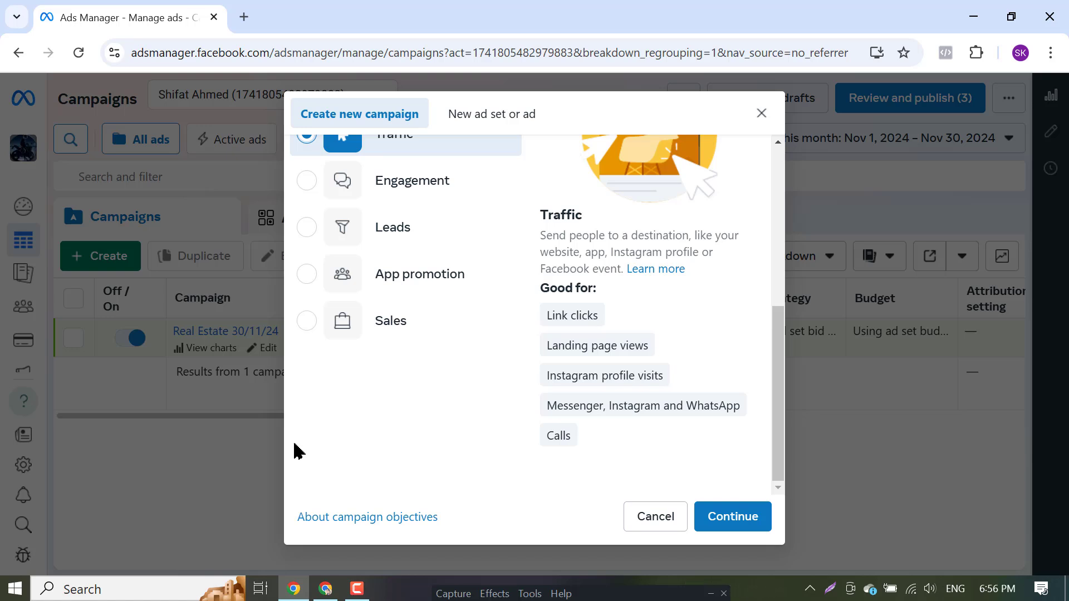
Open a blank browser tab beside Ads Manager and return to the campaign objective dialog
{"action": "left_click", "coordinate": [244, 17]}
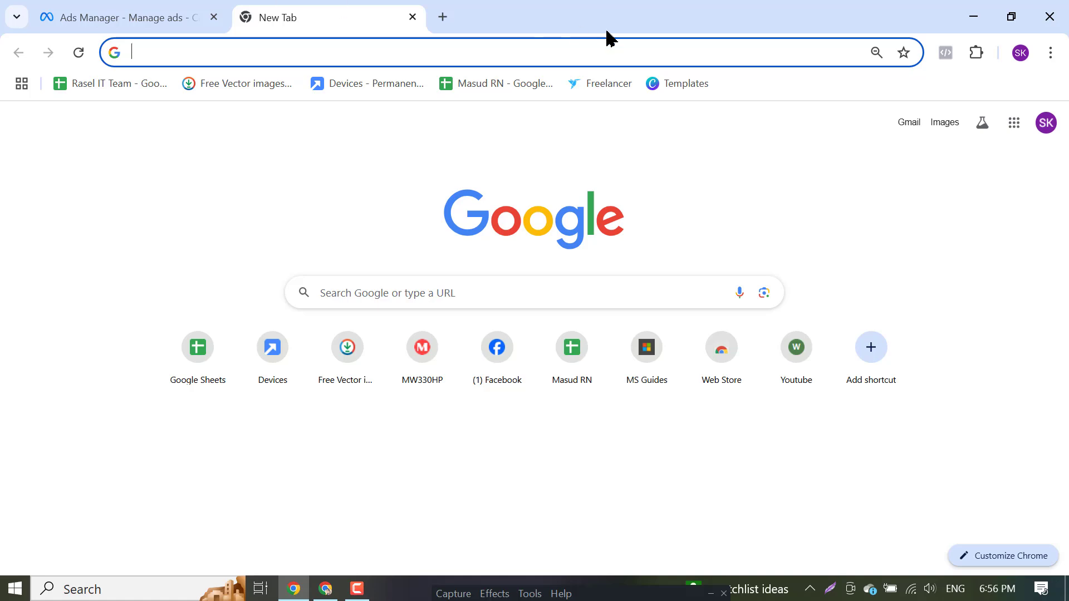
{"action": "left_click", "coordinate": [202, 6]}
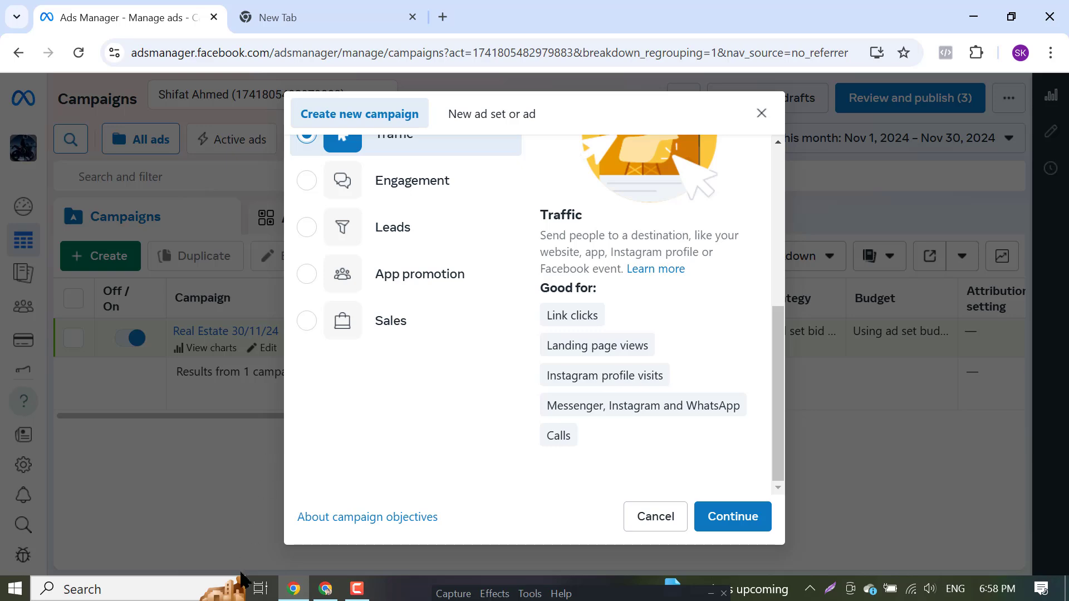
{"action": "left_click", "coordinate": [308, 8]}
{"action": "left_click", "coordinate": [134, 8]}
{"action": "mouse_move", "coordinate": [346, 7]}
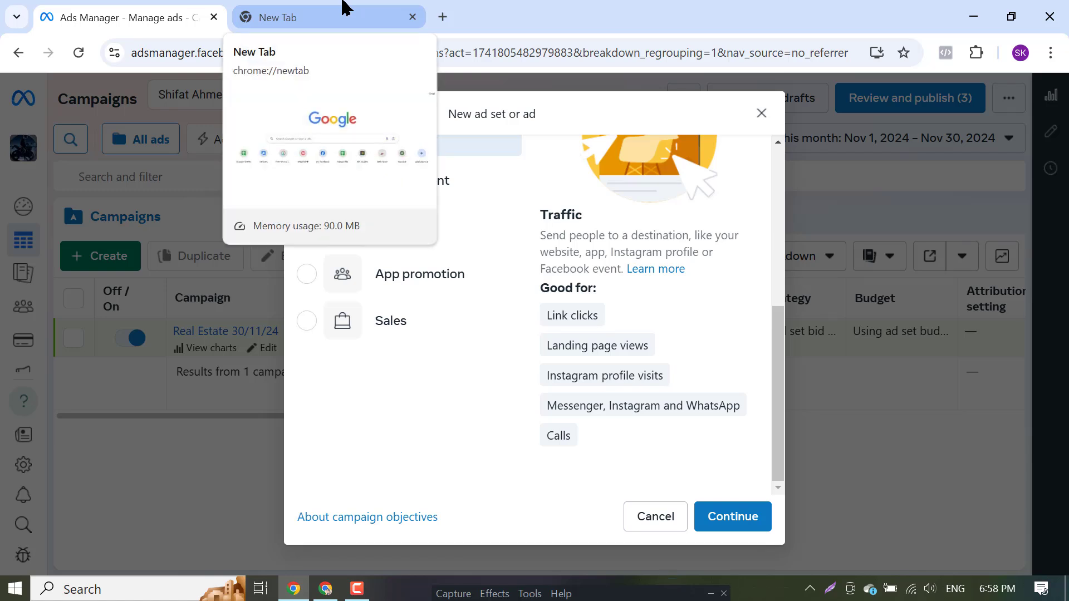
{"action": "left_click", "coordinate": [356, 589]}
{"action": "left_click_drag", "start_coordinate": [507, 592], "coordinate": [500, 484]}
{"action": "left_click_drag", "start_coordinate": [629, 593], "coordinate": [635, 431]}
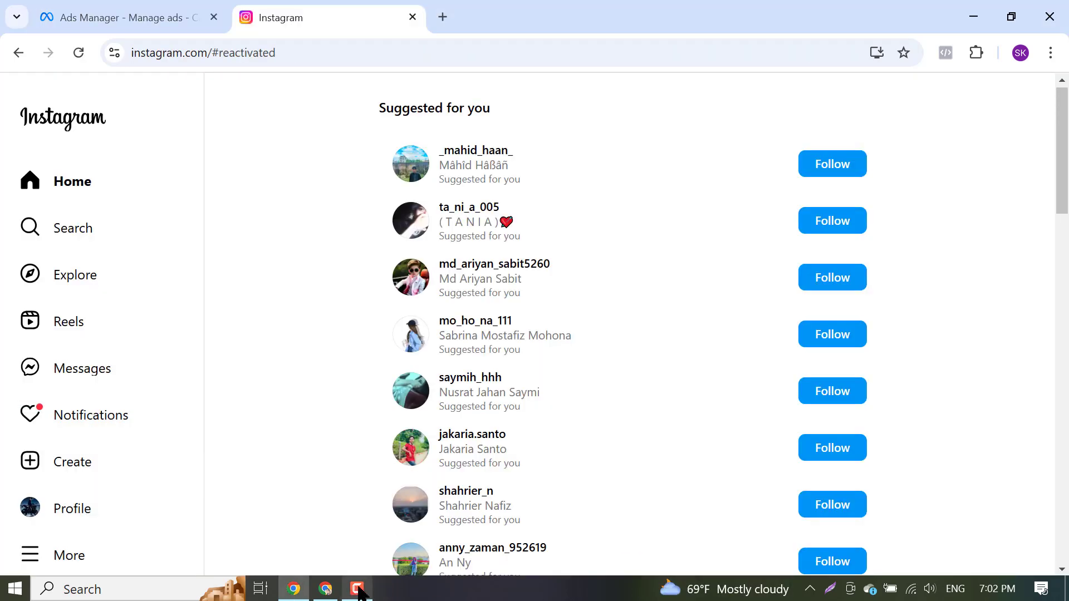
Return to the campaign objective dialog in Ads Manager and open another blank browser tab
{"action": "left_click", "coordinate": [134, 17]}
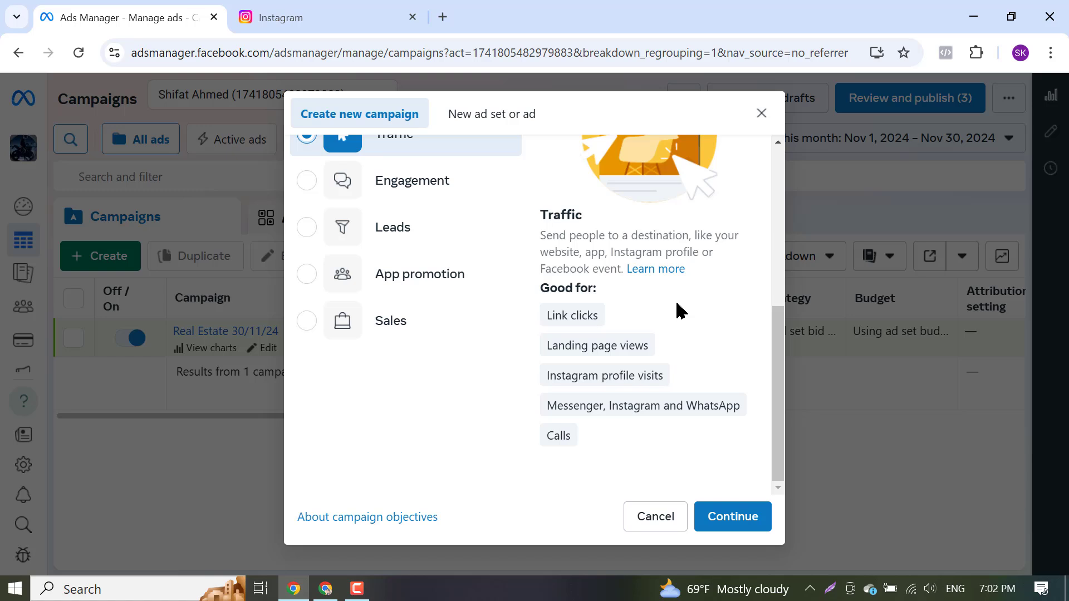
{"action": "left_click", "coordinate": [442, 16]}
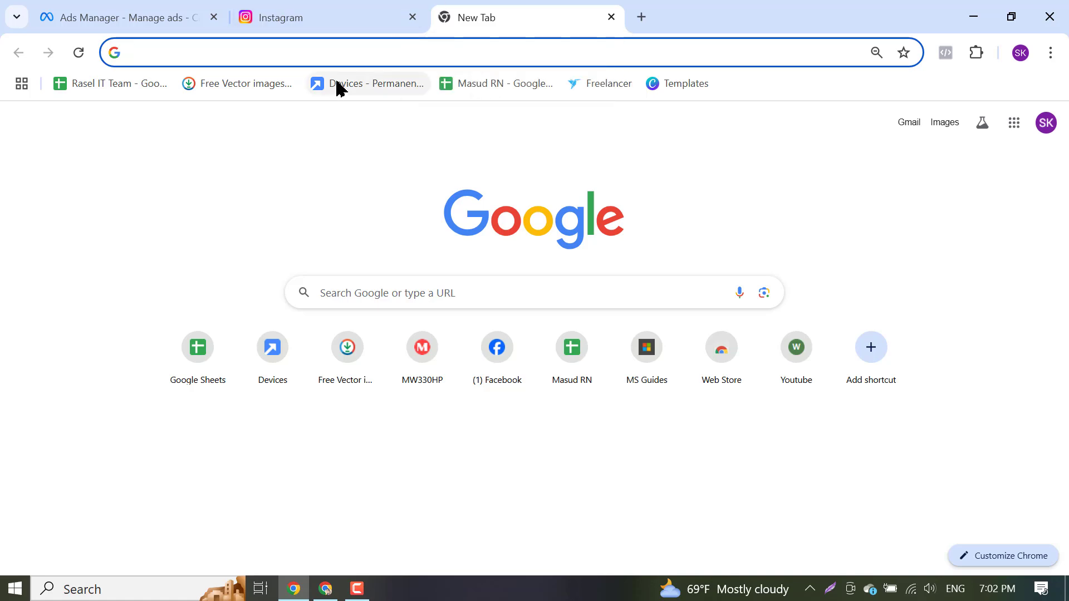
{"action": "type", "text": "re"}
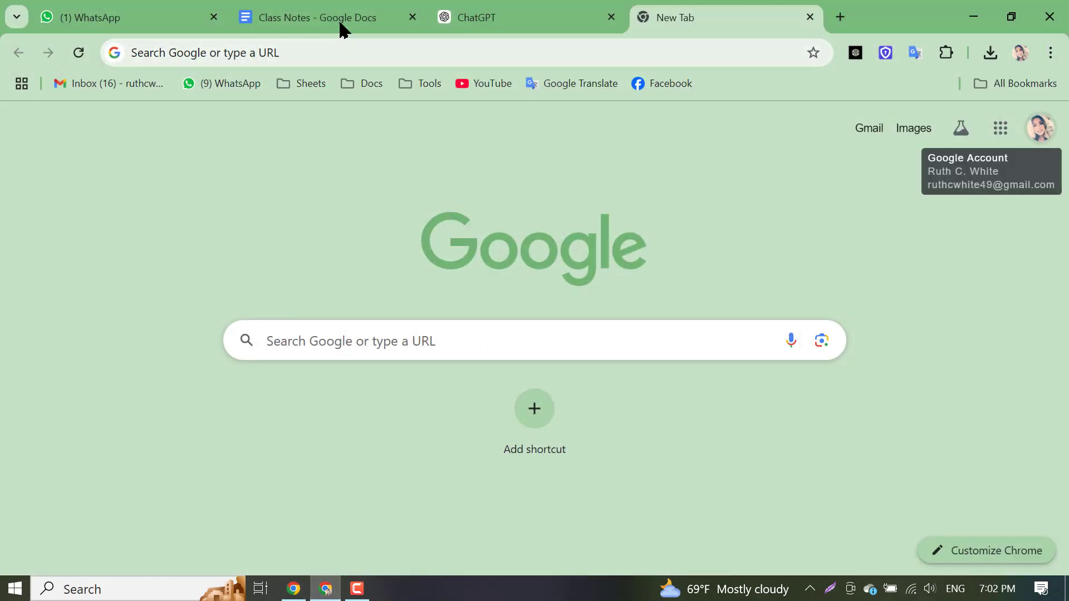
In the Class Notes document, go to the beginning and copy the title "Rely It Institute"
{"action": "left_click", "coordinate": [341, 23]}
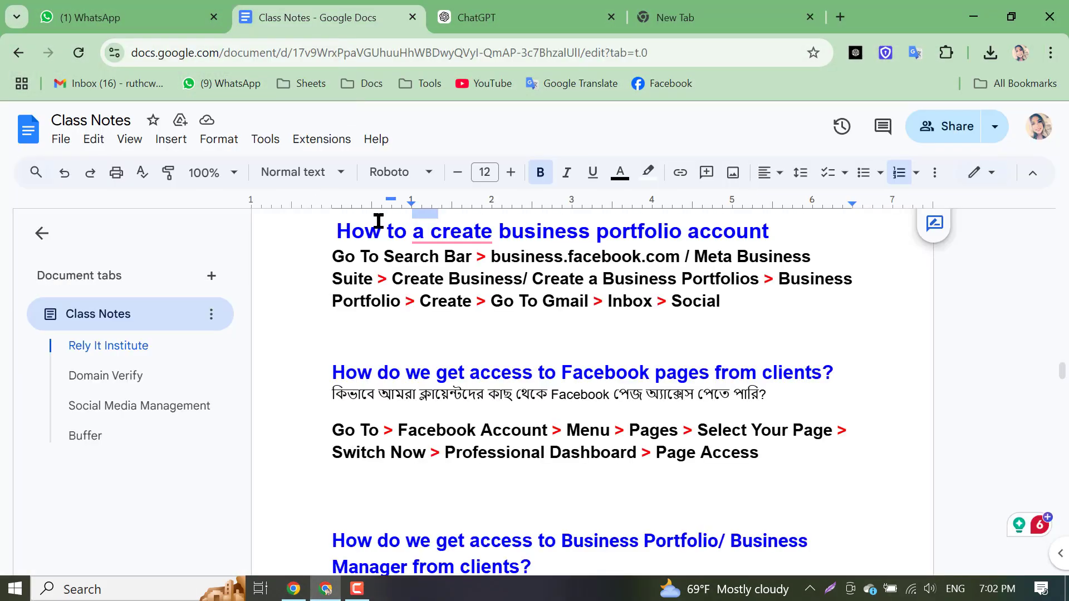
{"action": "scroll", "coordinate": [496, 276], "scroll_direction": "up", "scroll_amount": 14}
{"action": "scroll", "coordinate": [496, 380], "scroll_direction": "up", "scroll_amount": 20}
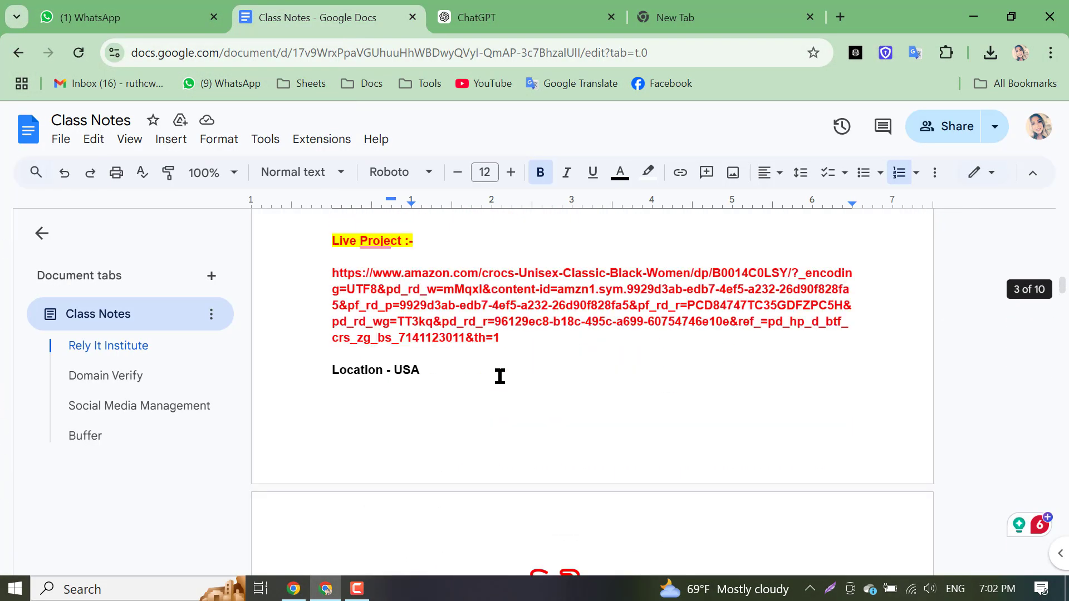
{"action": "triple_click", "coordinate": [505, 343]}
{"action": "key", "text": "ctrl+c"}
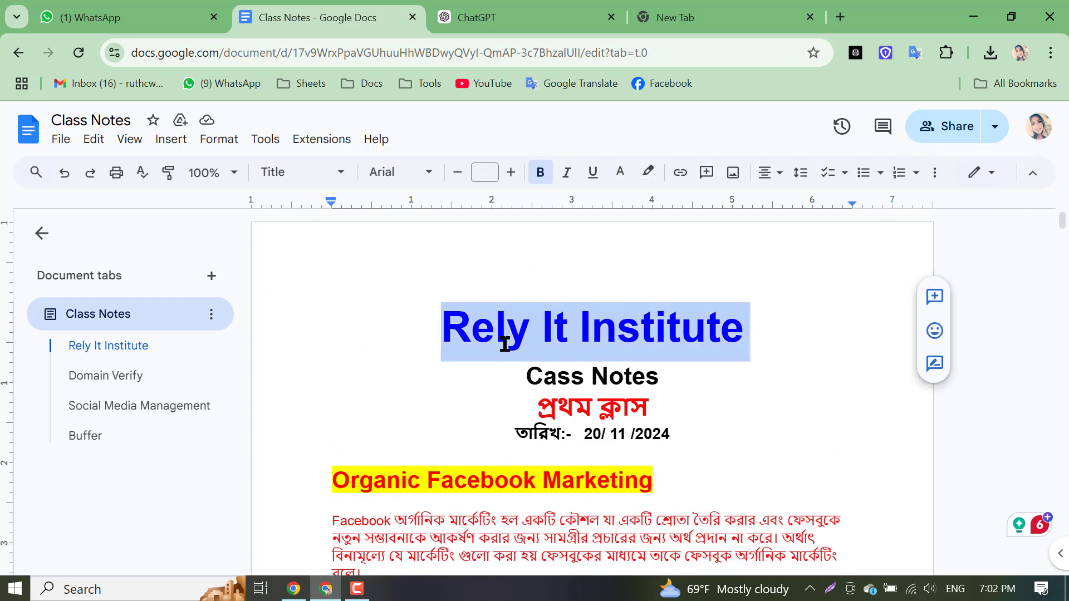
Search Google for the copied name "Rely It Institute" in the blank tab
{"action": "left_click", "coordinate": [470, 12]}
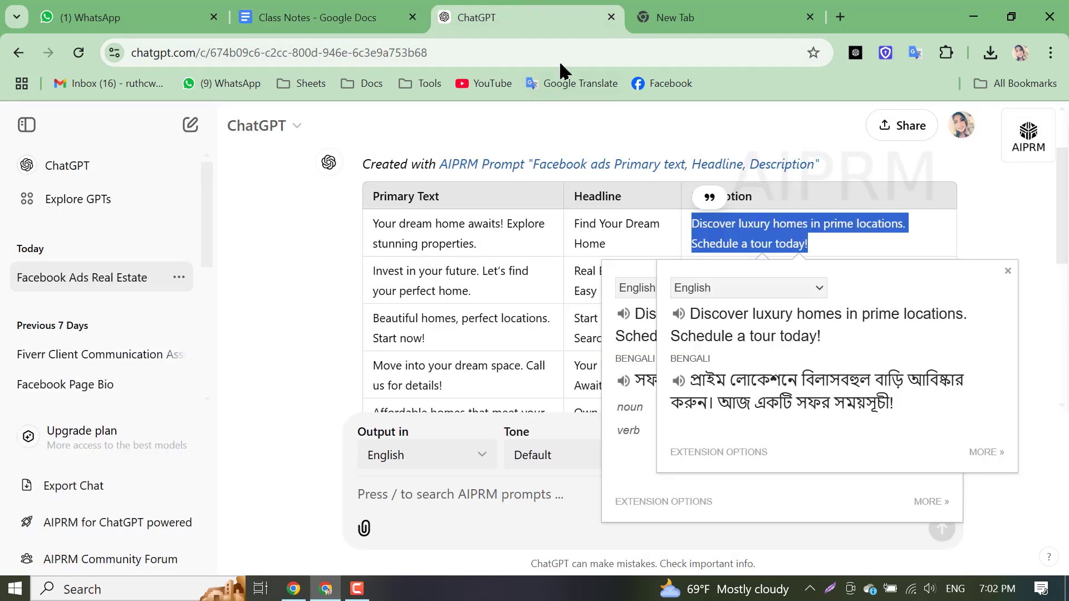
{"action": "left_click", "coordinate": [657, 18]}
{"action": "left_click", "coordinate": [523, 47]}
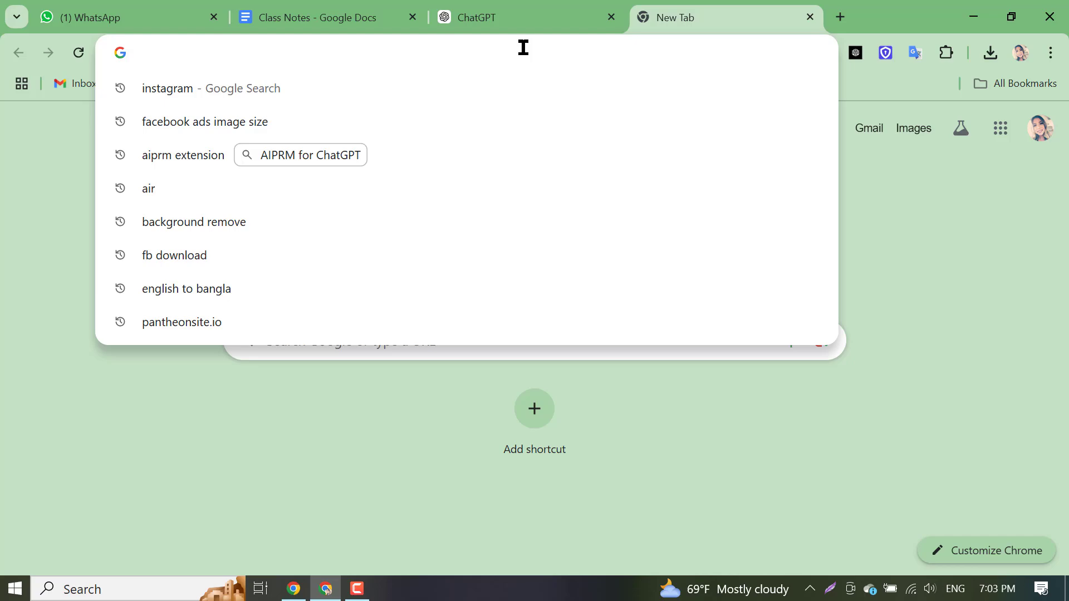
{"action": "key", "text": "ctrl+v"}
{"action": "key", "text": "Return"}
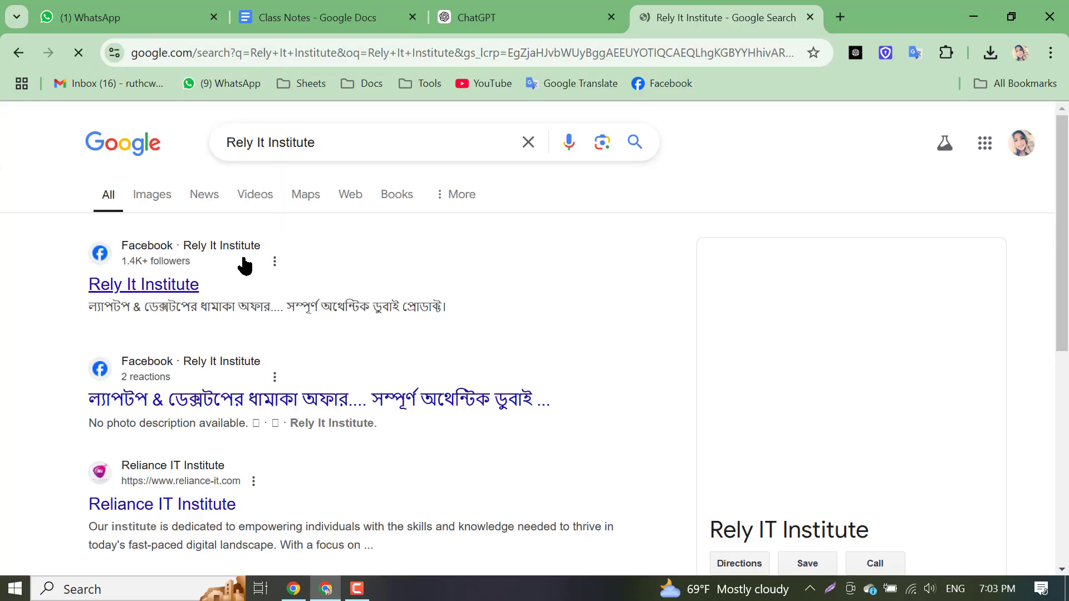
Open the Reliance IT Institute result and look through the remaining search results while the site loads
{"action": "scroll", "coordinate": [167, 307], "scroll_direction": "down", "scroll_amount": 3}
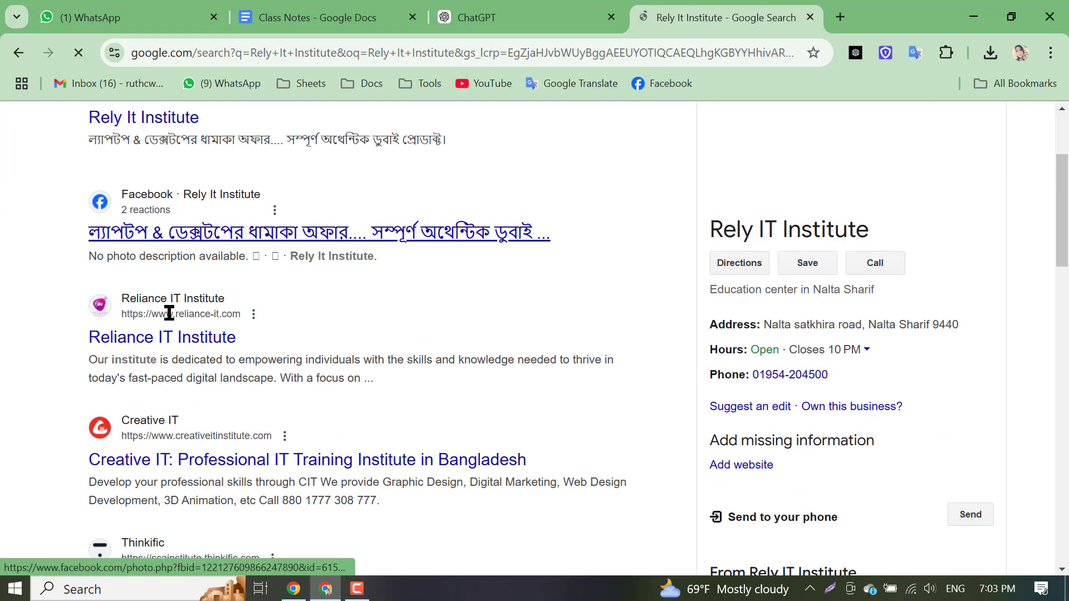
{"action": "left_click", "coordinate": [198, 337]}
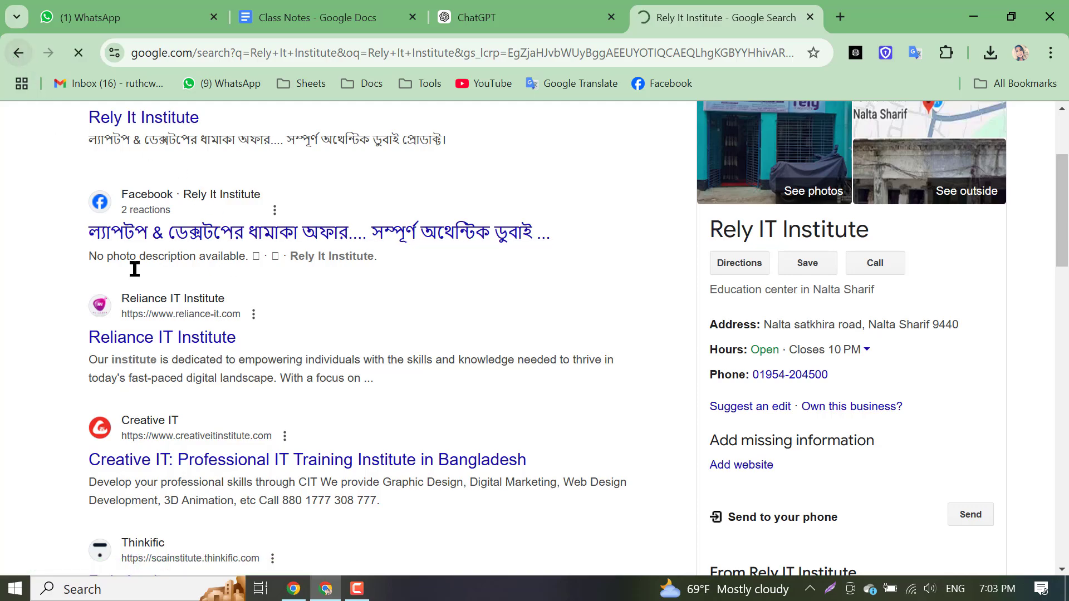
{"action": "scroll", "coordinate": [117, 378], "scroll_direction": "down", "scroll_amount": 9}
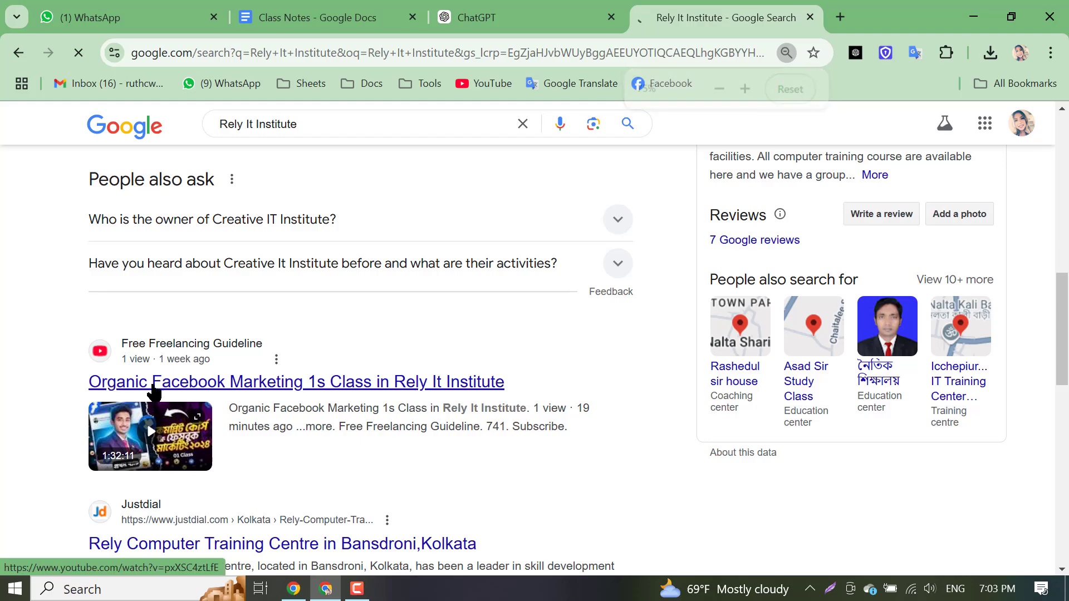
{"action": "scroll", "coordinate": [156, 395], "scroll_direction": "down", "scroll_amount": 9}
{"action": "scroll", "coordinate": [158, 396], "scroll_direction": "up", "scroll_amount": 6}
{"action": "scroll", "coordinate": [158, 396], "scroll_direction": "down", "scroll_amount": 6}
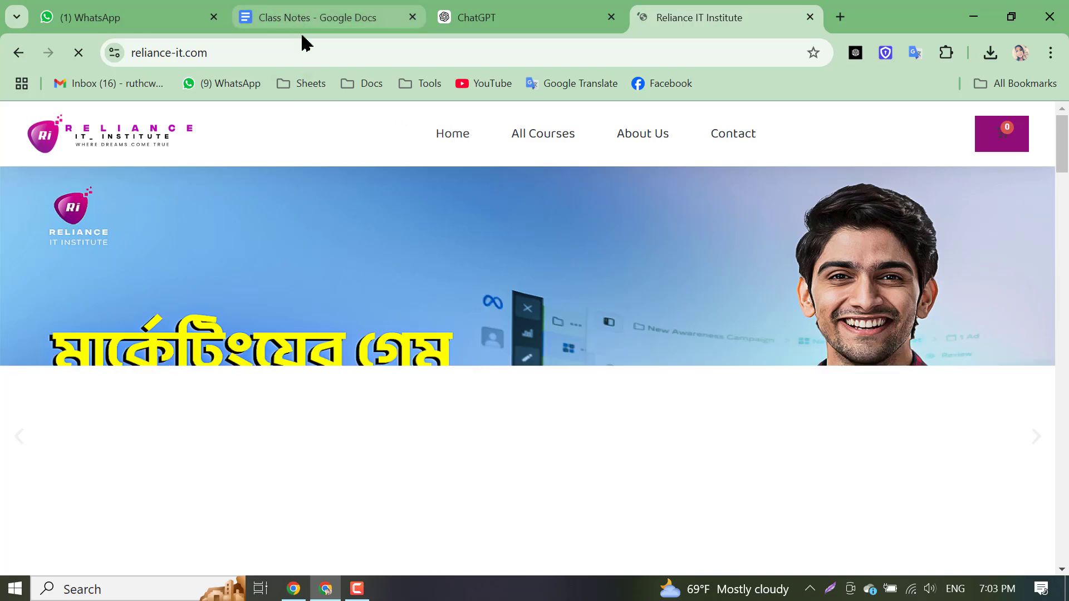
Check the address and home page of reliance-it.com, and reopen the search results in a separate tab
{"action": "double_click", "coordinate": [322, 45]}
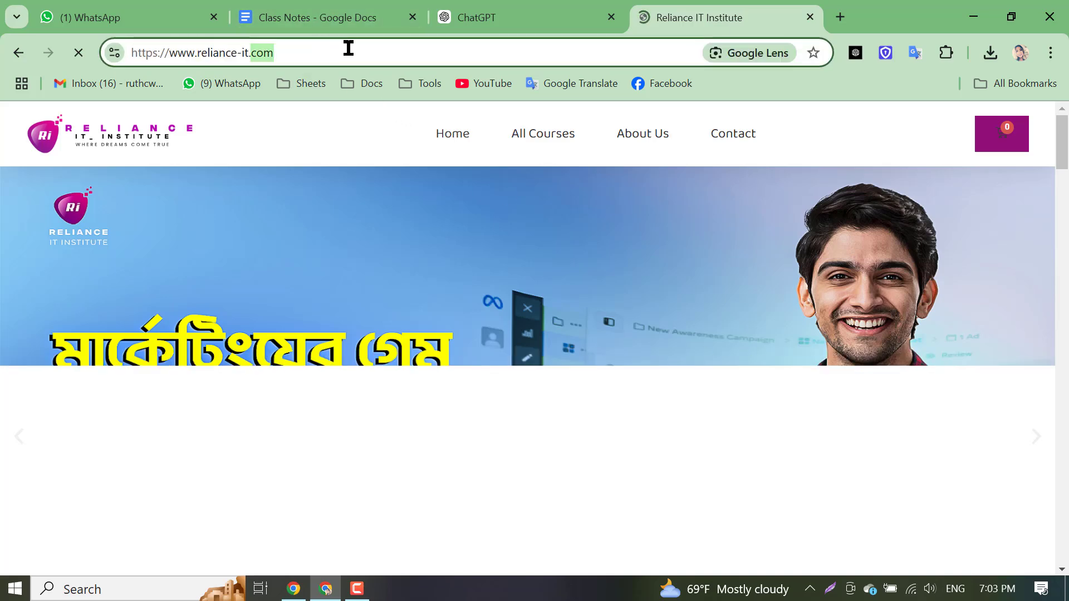
{"action": "left_click", "coordinate": [349, 45]}
{"action": "scroll", "coordinate": [573, 351], "scroll_direction": "down", "scroll_amount": 3}
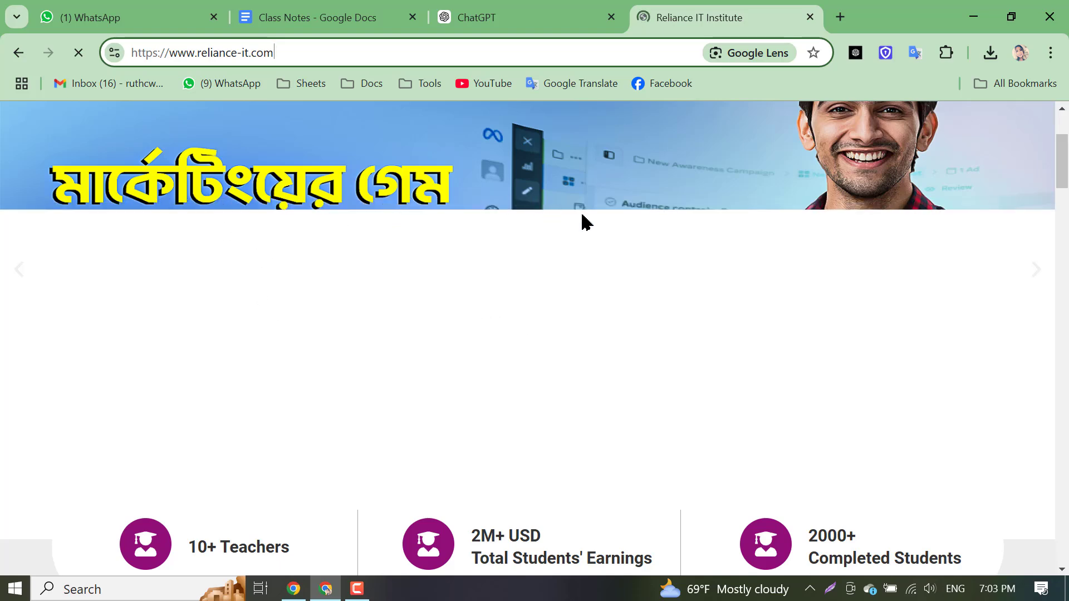
{"action": "scroll", "coordinate": [493, 398], "scroll_direction": "up", "scroll_amount": 3}
{"action": "middle_click", "coordinate": [19, 52]}
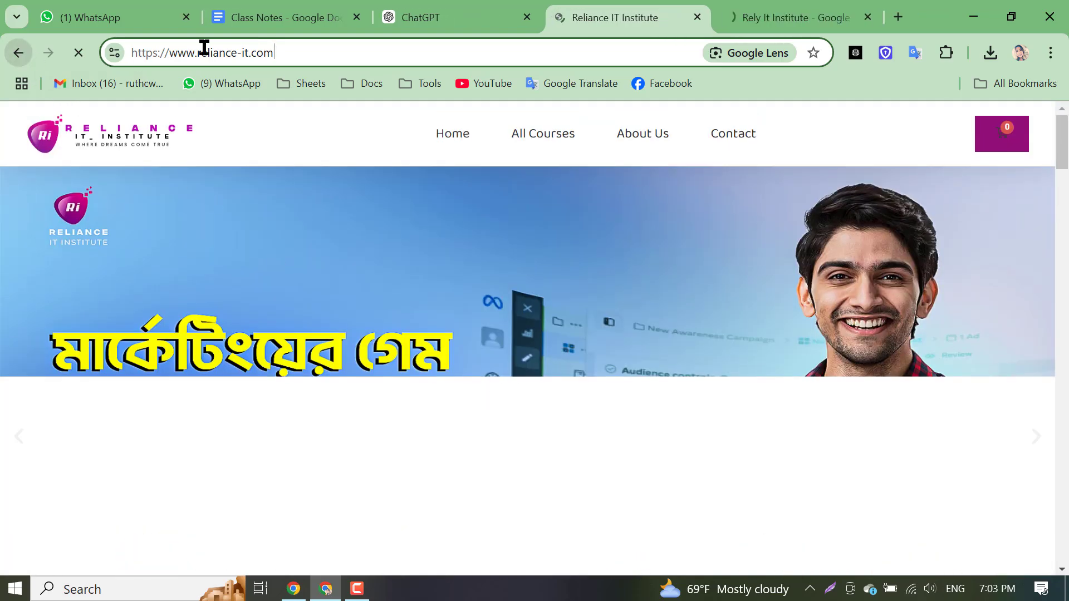
Open the Rely It Institute Facebook page from the search results and close the Reliance IT Institute tab
{"action": "left_click", "coordinate": [757, 8]}
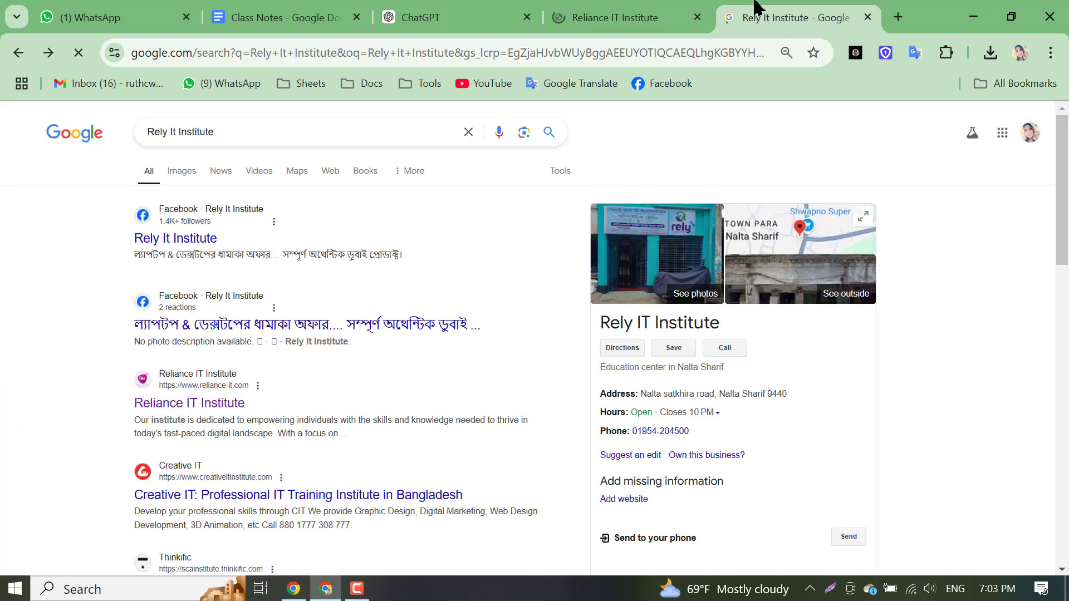
{"action": "left_click", "coordinate": [151, 240]}
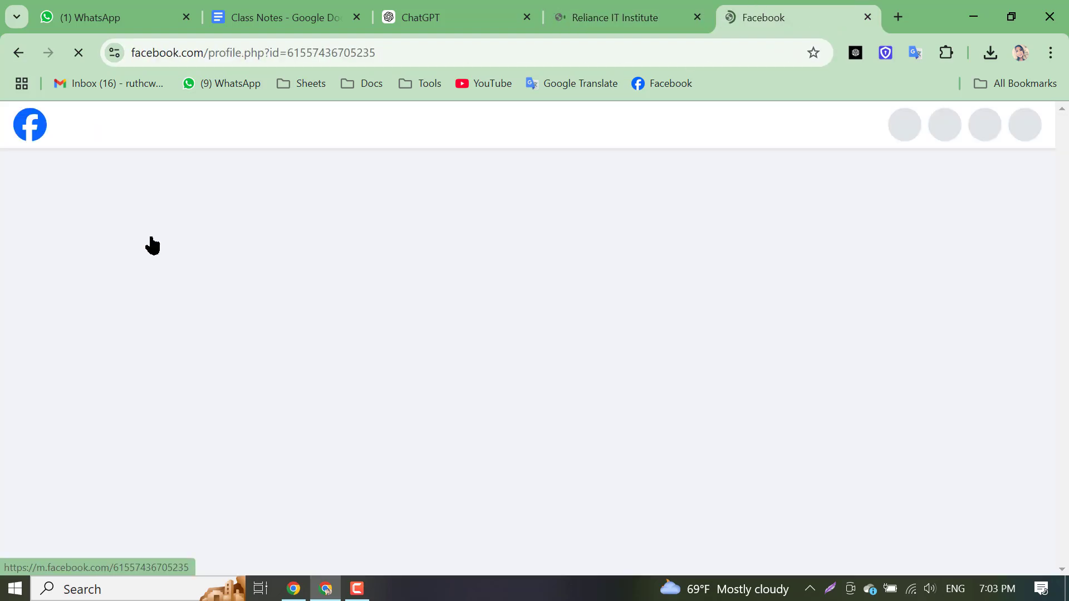
{"action": "left_click", "coordinate": [590, 15]}
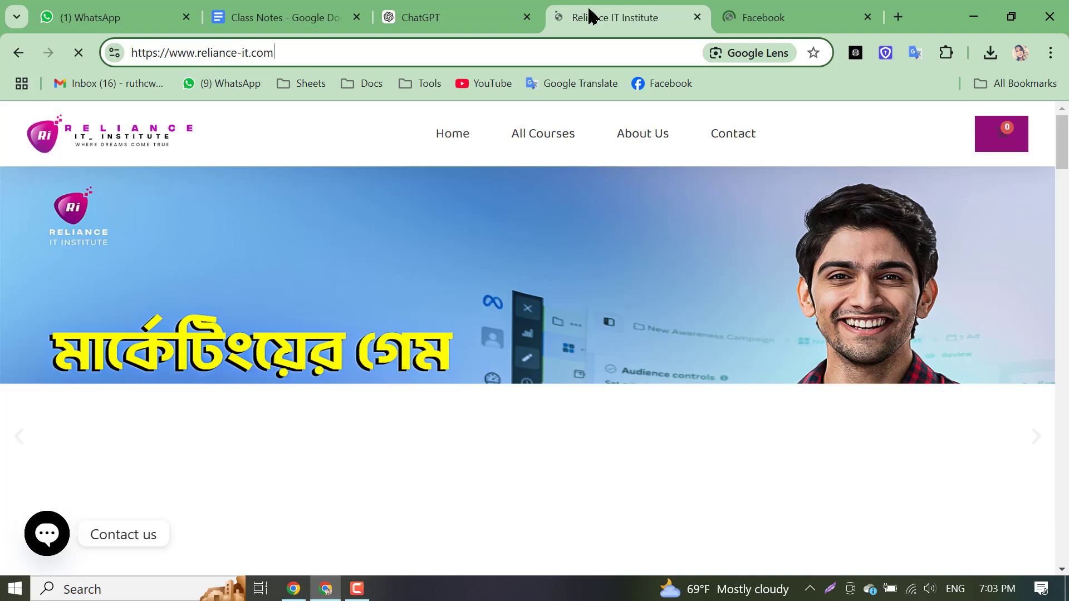
{"action": "left_click", "coordinate": [697, 18]}
Look for the website address in the Facebook page's intro and About information, and return to its posts
{"action": "scroll", "coordinate": [502, 518], "scroll_direction": "down", "scroll_amount": 10}
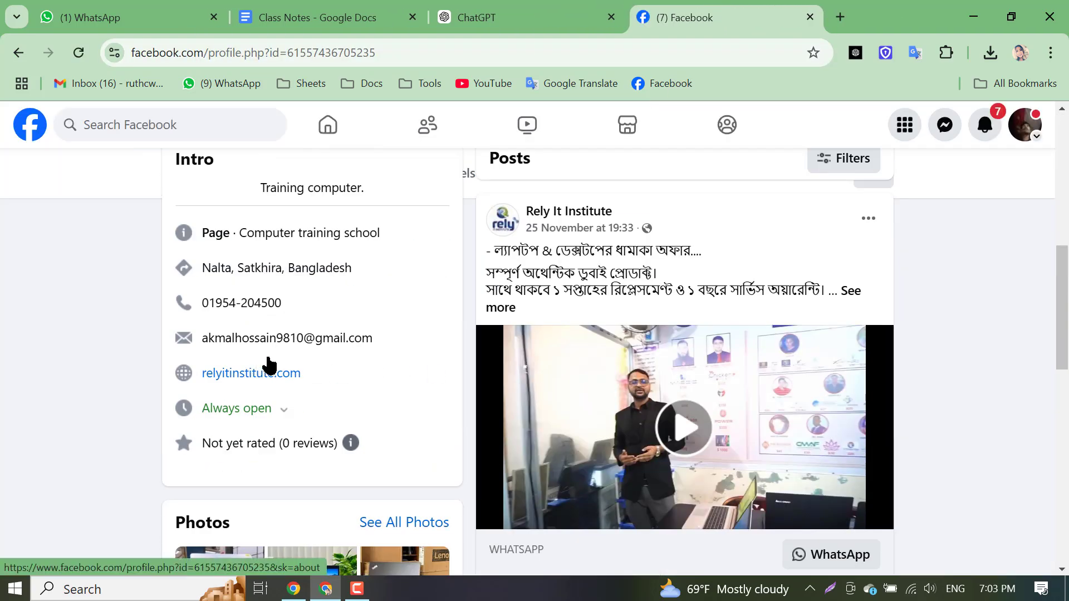
{"action": "scroll", "coordinate": [267, 363], "scroll_direction": "up", "scroll_amount": 4}
{"action": "left_click", "coordinate": [268, 363]}
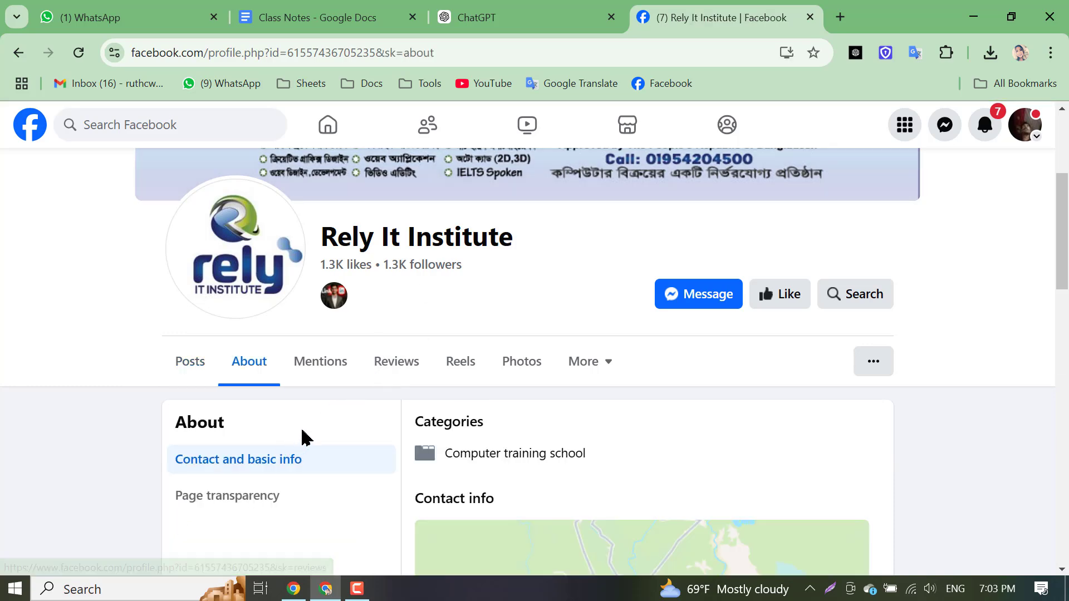
{"action": "scroll", "coordinate": [301, 433], "scroll_direction": "down", "scroll_amount": 5}
{"action": "scroll", "coordinate": [267, 407], "scroll_direction": "up", "scroll_amount": 8}
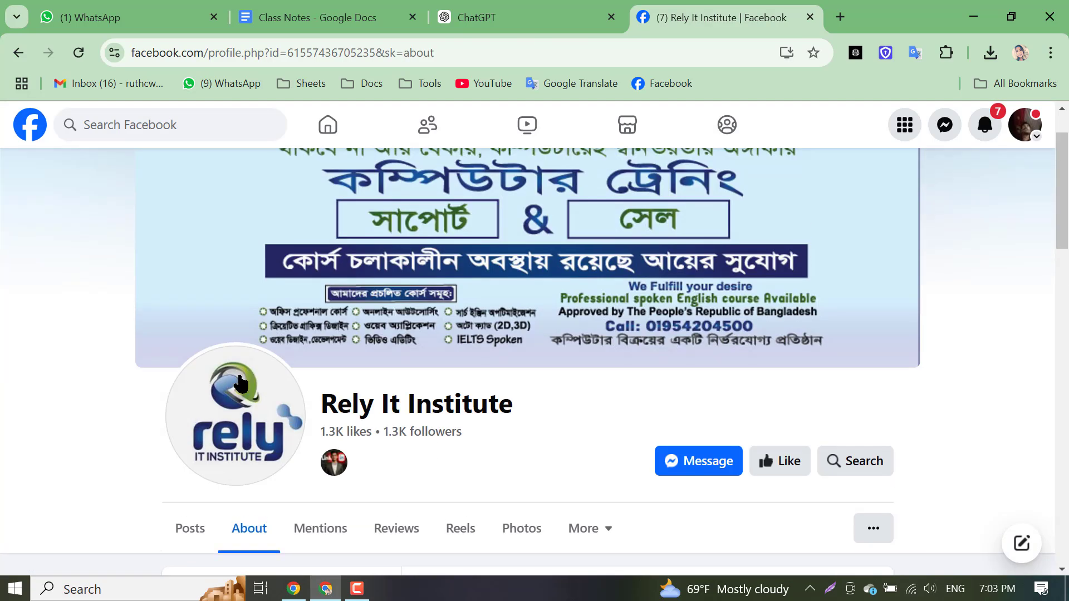
{"action": "left_click", "coordinate": [214, 518]}
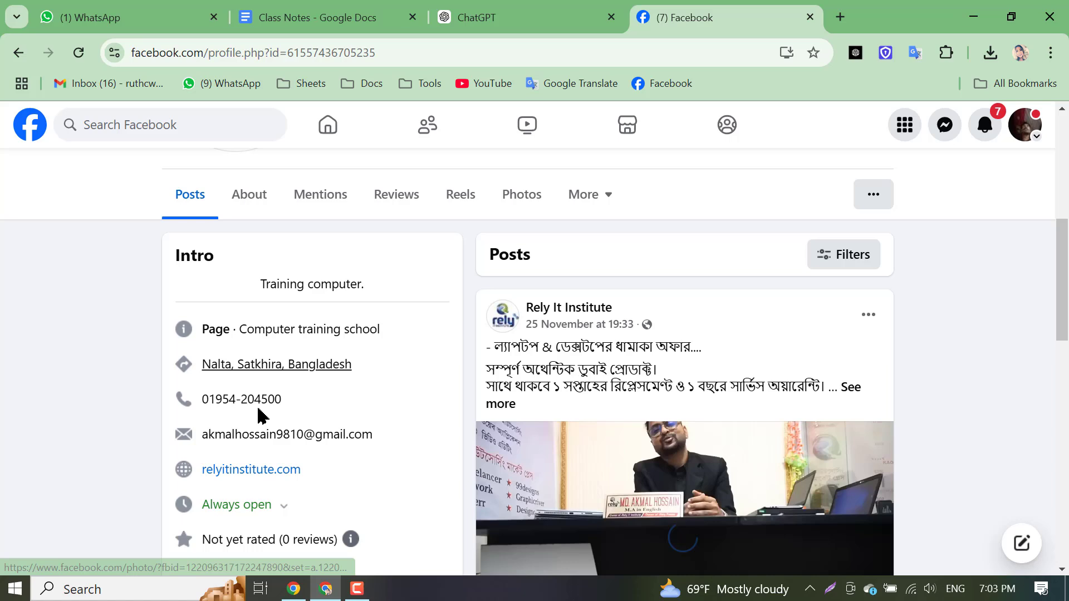
{"action": "left_click", "coordinate": [248, 474]}
{"action": "left_click", "coordinate": [833, 8]}
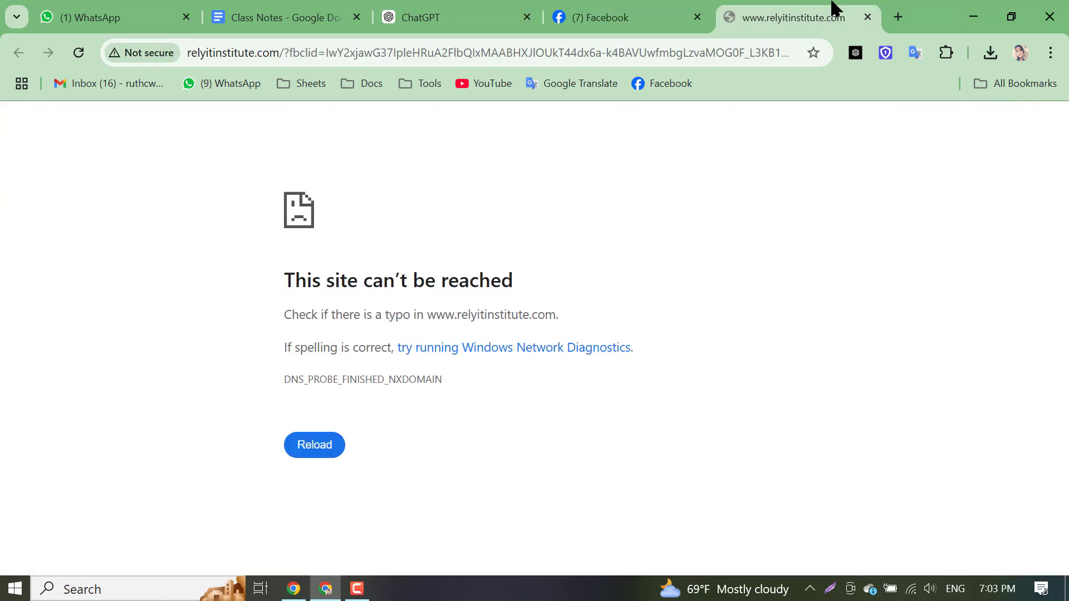
{"action": "left_click_drag", "start_coordinate": [279, 52], "coordinate": [1008, 51]}
{"action": "key", "text": "BackSpace"}
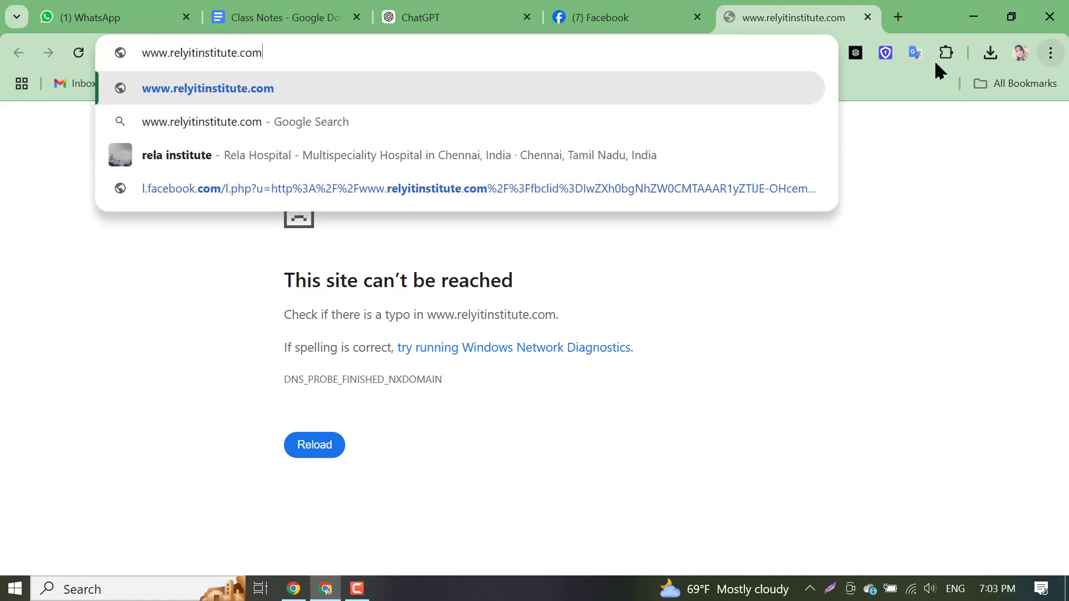
{"action": "key", "text": "Return"}
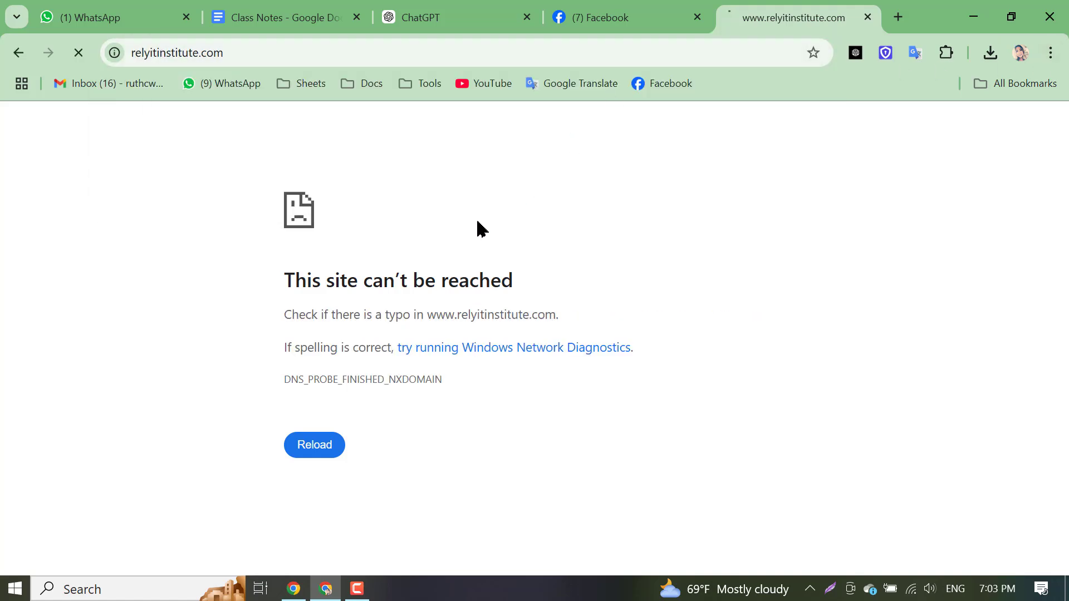
Compare the website link on the Facebook page with the opened address and the title in Class Notes
{"action": "mouse_move", "coordinate": [622, 6]}
{"action": "left_click", "coordinate": [585, 10]}
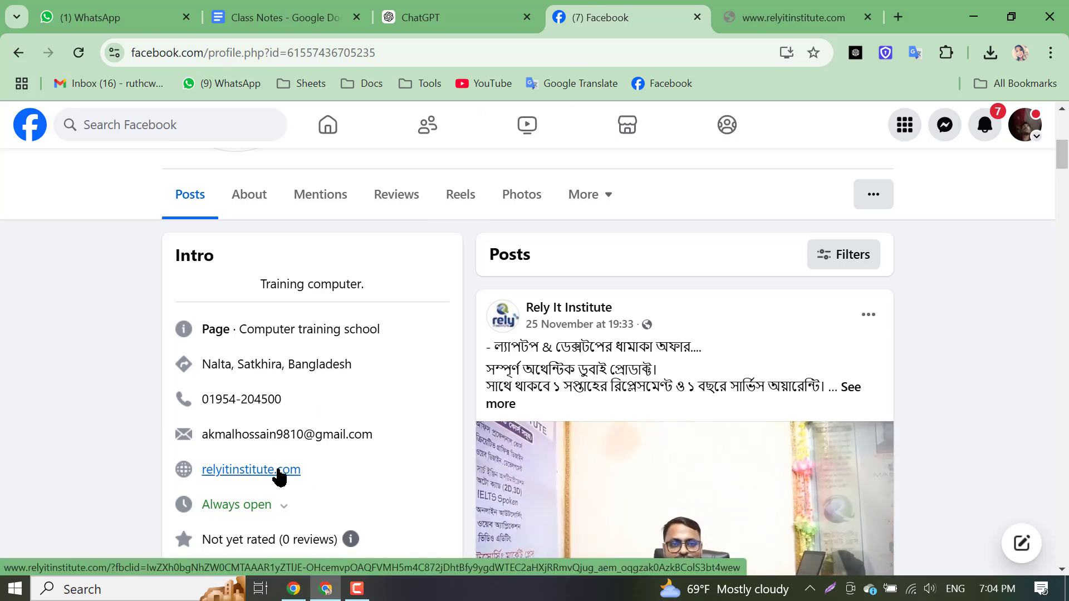
{"action": "left_click", "coordinate": [744, 8]}
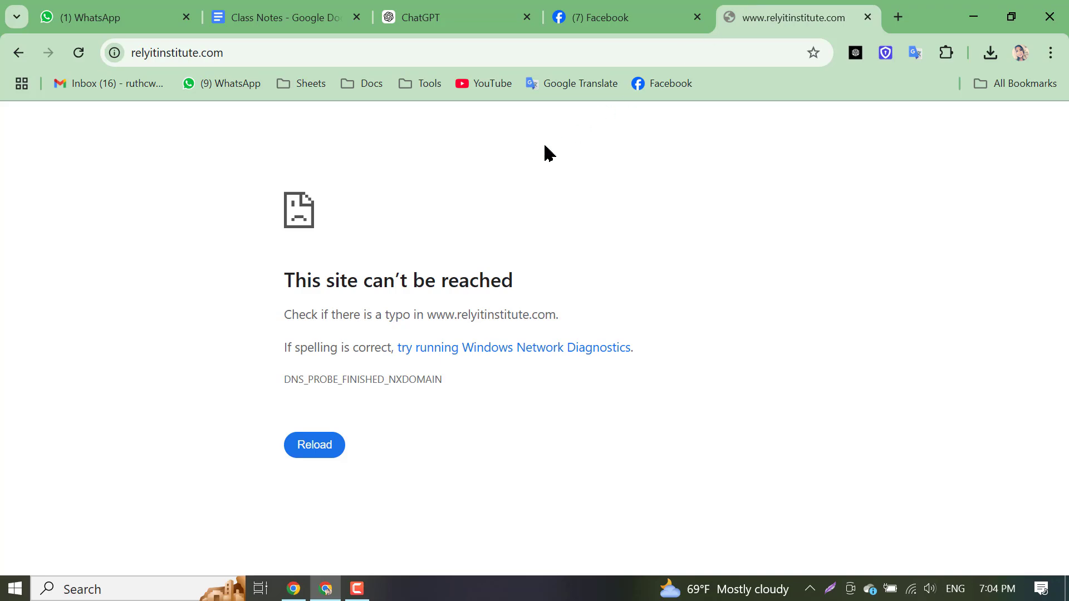
{"action": "left_click", "coordinate": [386, 16]}
{"action": "left_click", "coordinate": [289, 16]}
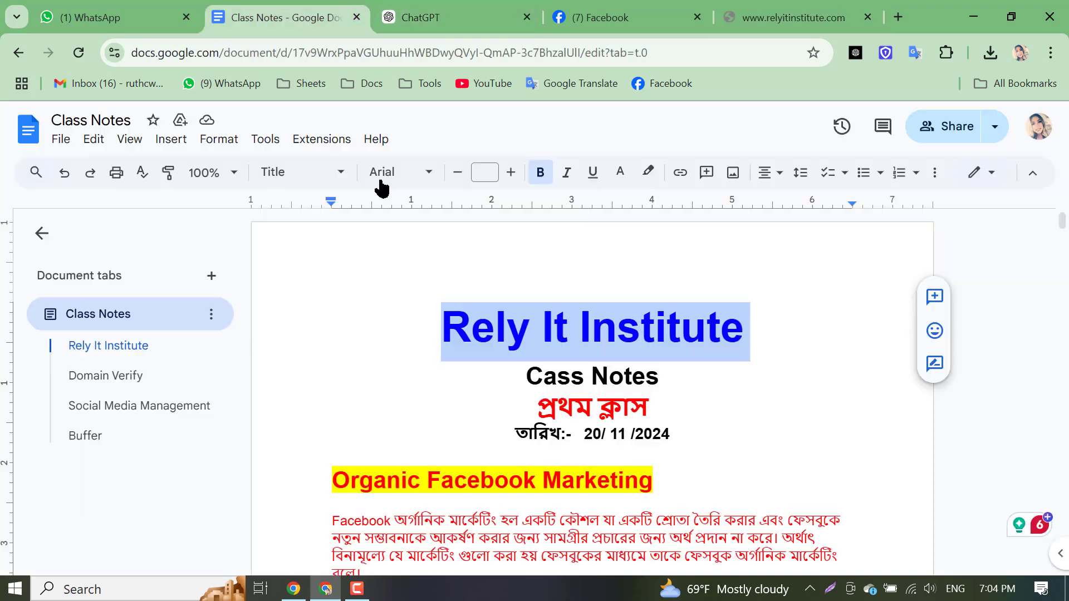
{"action": "left_click", "coordinate": [661, 8]}
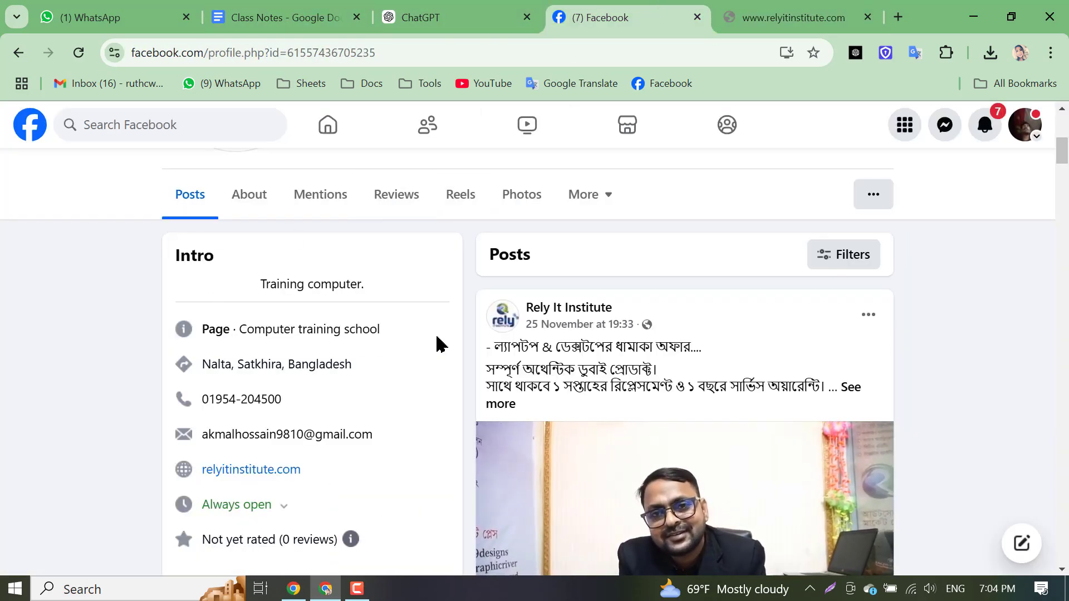
Reopen the search results in a separate tab, open the Reliance IT Institute website, and close the relyitinstitute.com tab
{"action": "scroll", "coordinate": [345, 262], "scroll_direction": "down", "scroll_amount": 3}
{"action": "middle_click", "coordinate": [19, 53]}
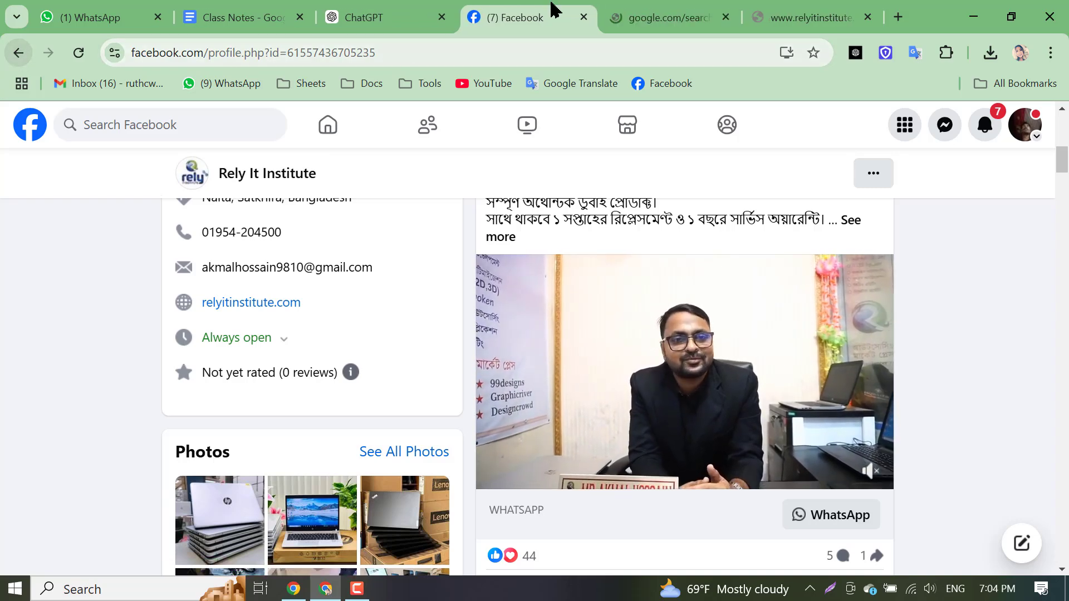
{"action": "left_click", "coordinate": [625, 8]}
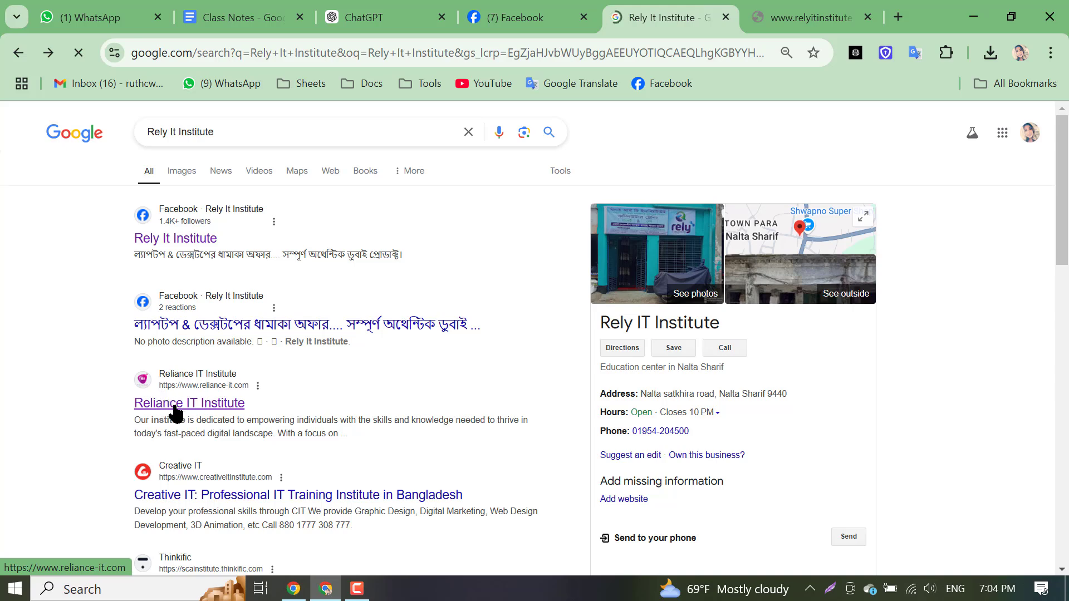
{"action": "left_click", "coordinate": [787, 8]}
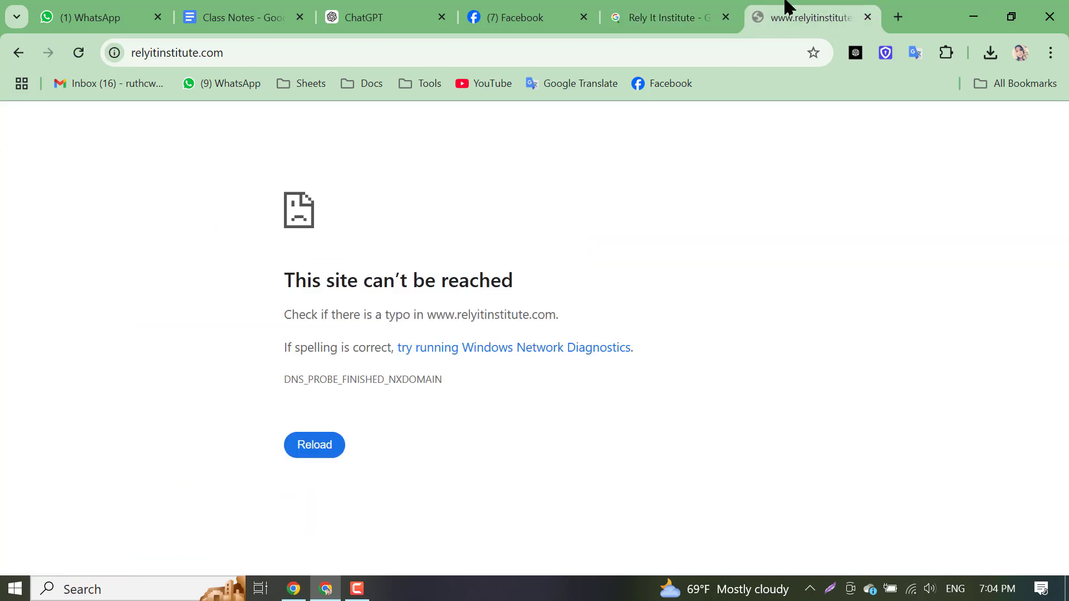
{"action": "left_click", "coordinate": [868, 17]}
Look over the introduction and the header of the Reliance IT Institute home page
{"action": "scroll", "coordinate": [380, 367], "scroll_direction": "down", "scroll_amount": 12}
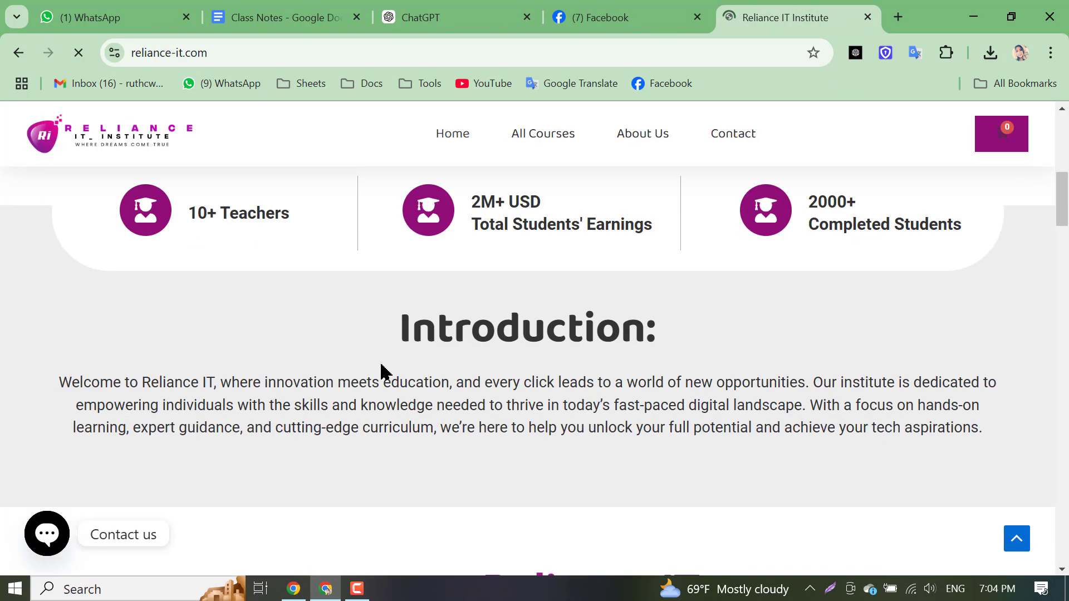
{"action": "scroll", "coordinate": [612, 413], "scroll_direction": "up", "scroll_amount": 10}
{"action": "scroll", "coordinate": [612, 413], "scroll_direction": "up", "scroll_amount": 4}
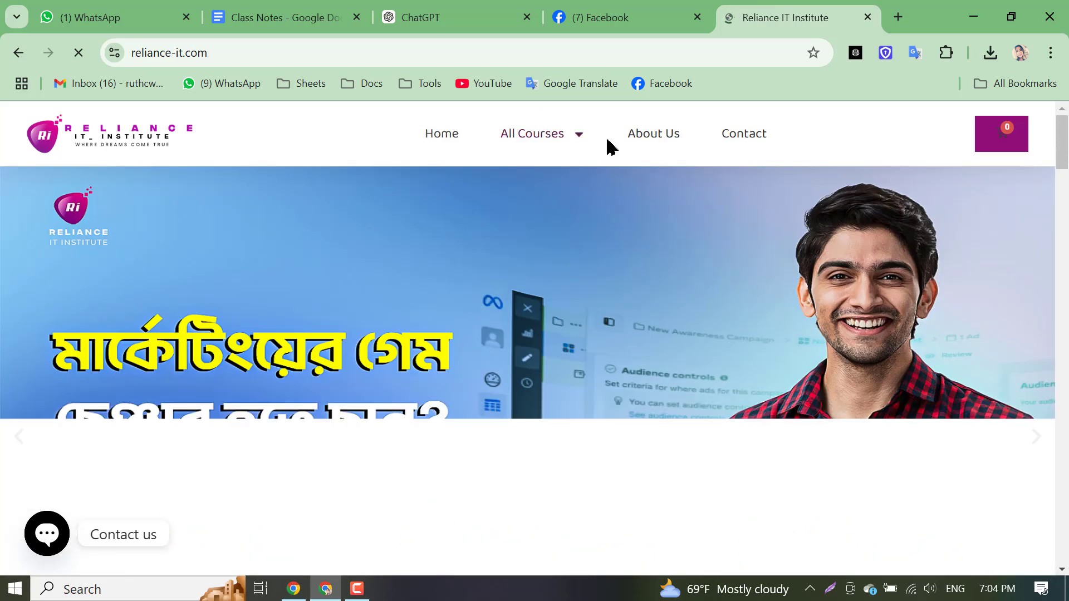
Open the Digital Marketing course page from the institute's course list, looking over the home page banners while it loads
{"action": "mouse_move", "coordinate": [529, 145]}
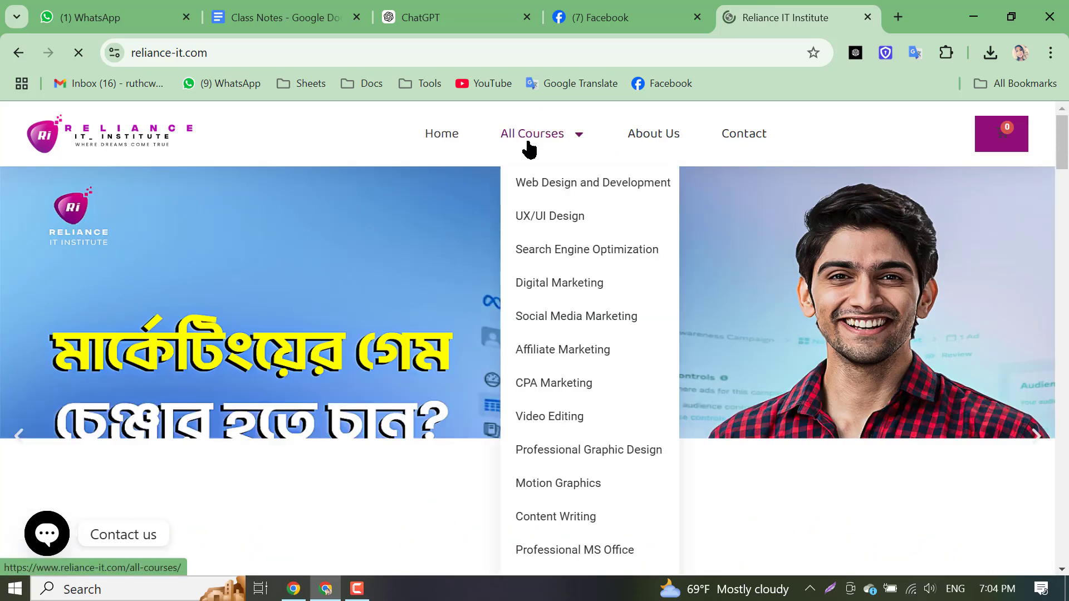
{"action": "left_click", "coordinate": [573, 280]}
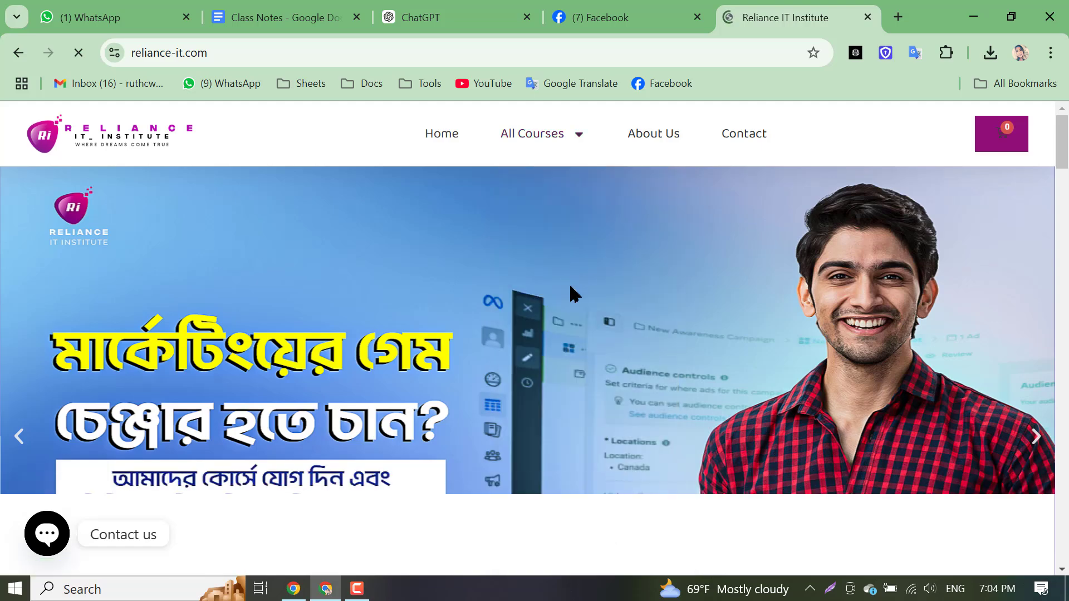
{"action": "scroll", "coordinate": [405, 384], "scroll_direction": "down", "scroll_amount": 5}
{"action": "scroll", "coordinate": [449, 352], "scroll_direction": "up", "scroll_amount": 6}
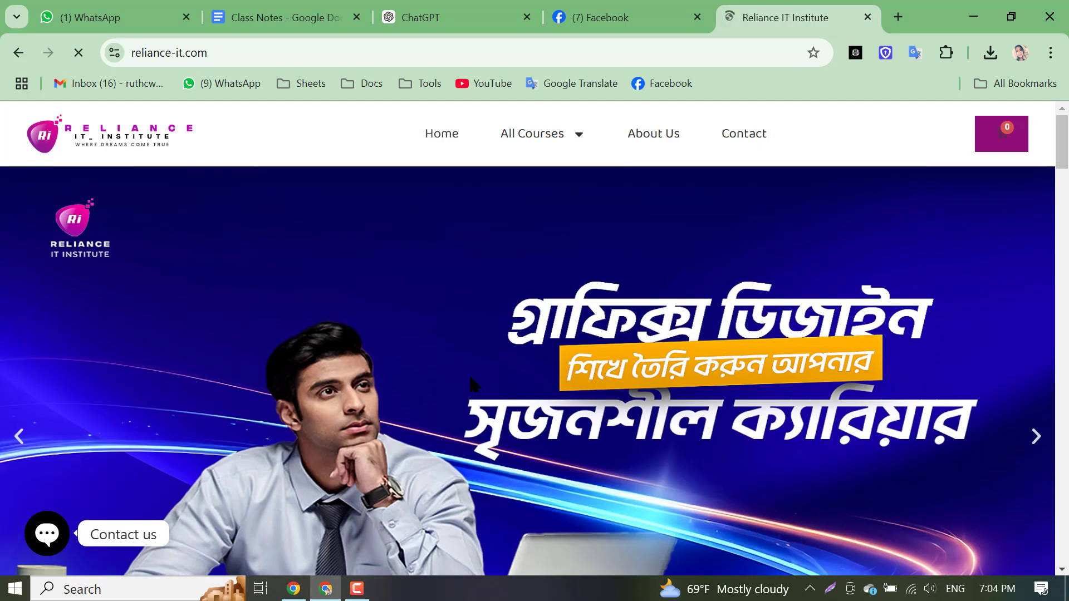
{"action": "scroll", "coordinate": [473, 387], "scroll_direction": "down", "scroll_amount": 8}
{"action": "scroll", "coordinate": [473, 388], "scroll_direction": "up", "scroll_amount": 8}
{"action": "scroll", "coordinate": [474, 388], "scroll_direction": "down", "scroll_amount": 8}
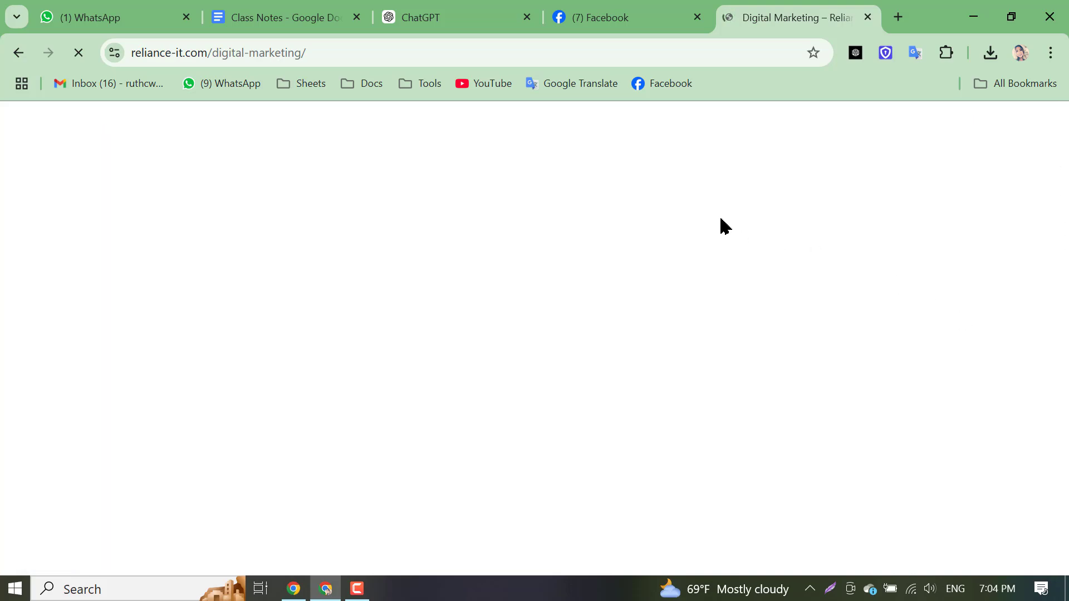
Revisit the institute's Facebook page and switch back to Ads Manager with the Traffic objective's description
{"action": "left_click", "coordinate": [632, 8]}
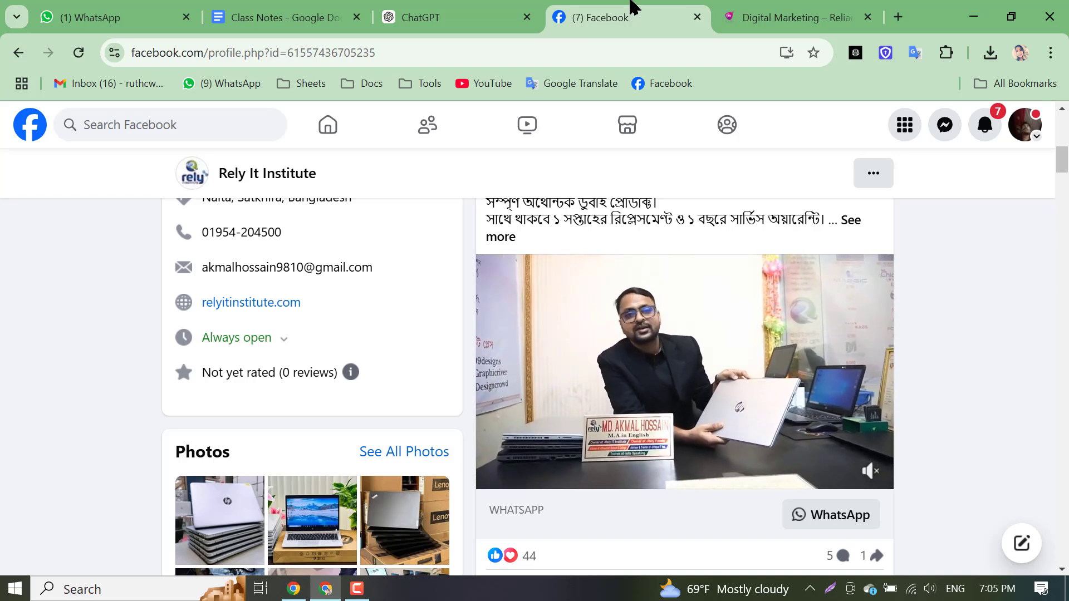
{"action": "left_click", "coordinate": [292, 588]}
{"action": "left_click", "coordinate": [148, 14]}
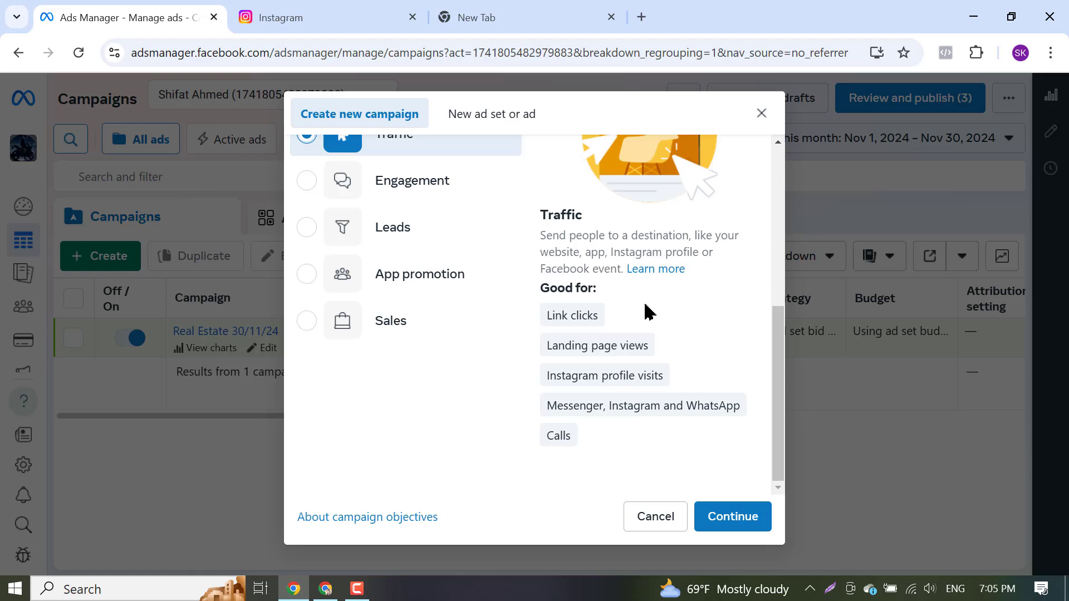
Switch to Instagram, reload its home feed, and follow the first two suggested accounts
{"action": "left_click", "coordinate": [248, 18]}
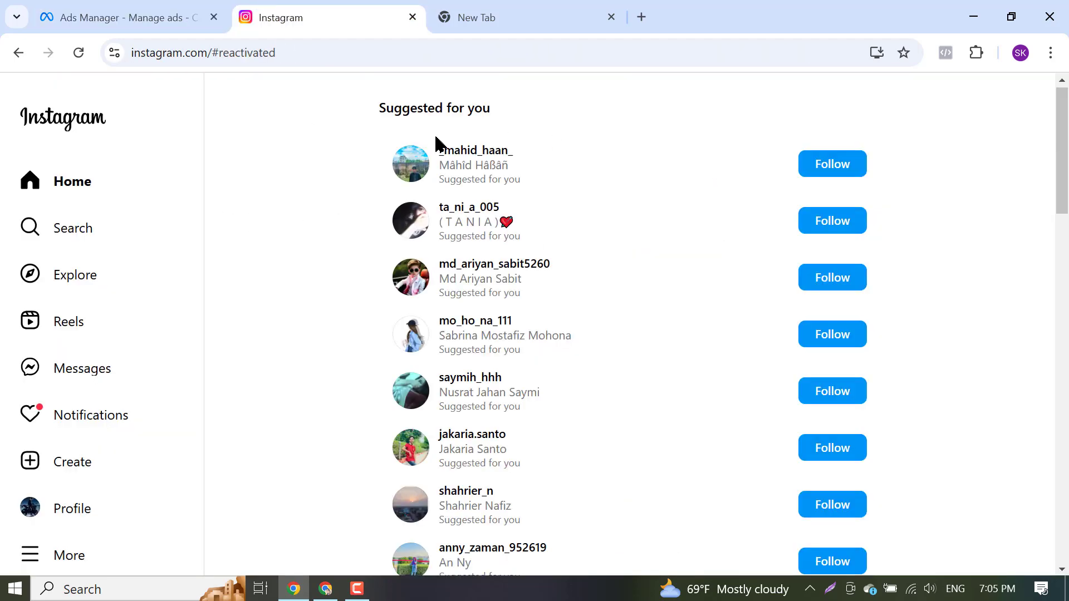
{"action": "left_click", "coordinate": [104, 120]}
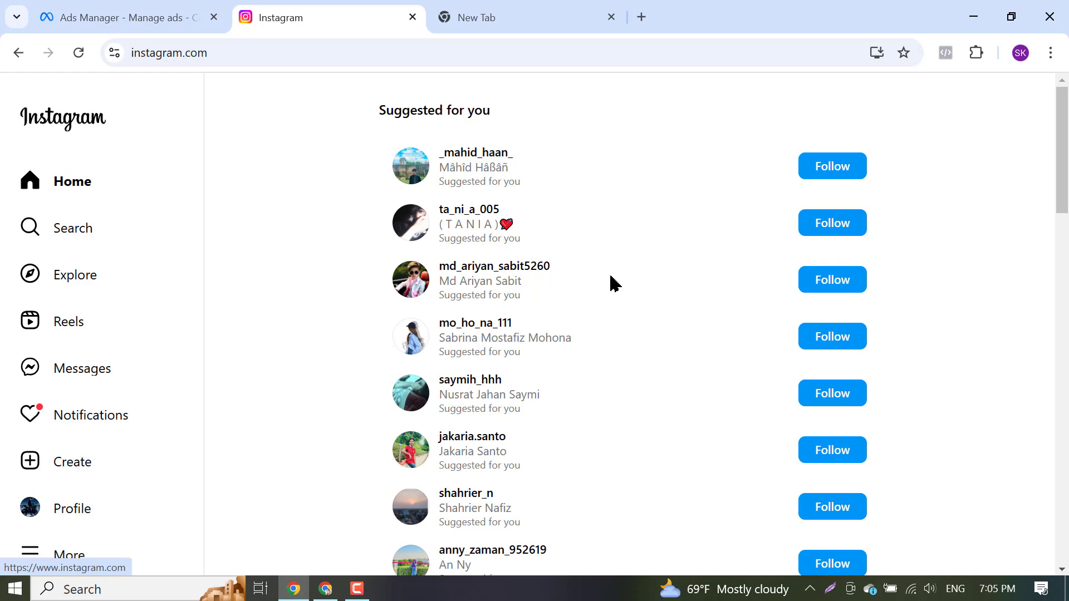
{"action": "left_click", "coordinate": [819, 177]}
{"action": "left_click", "coordinate": [817, 227]}
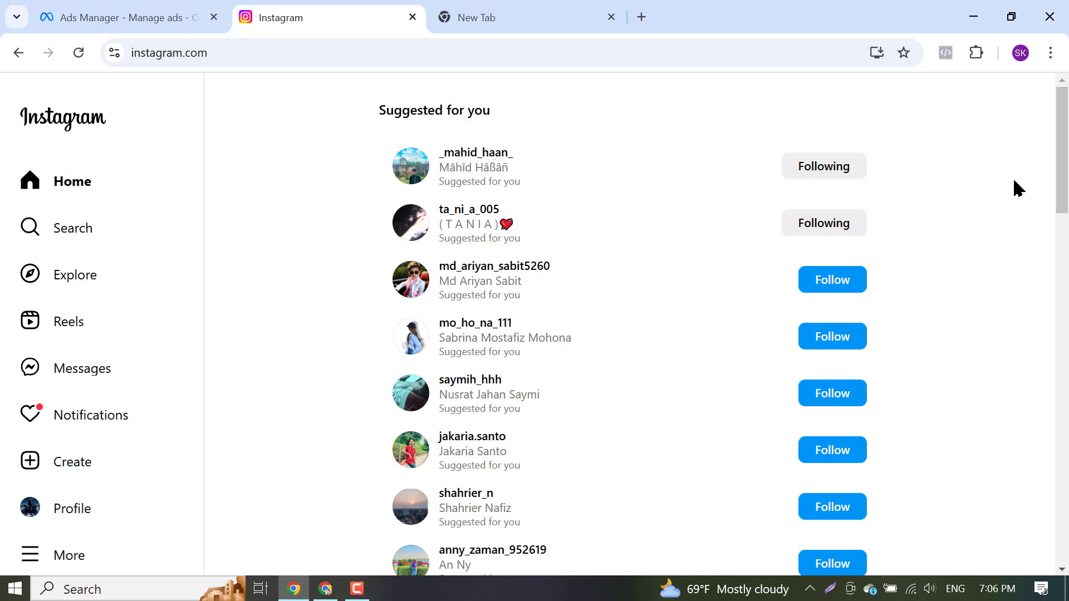
{"action": "left_click_drag", "start_coordinate": [1062, 151], "coordinate": [1062, 499]}
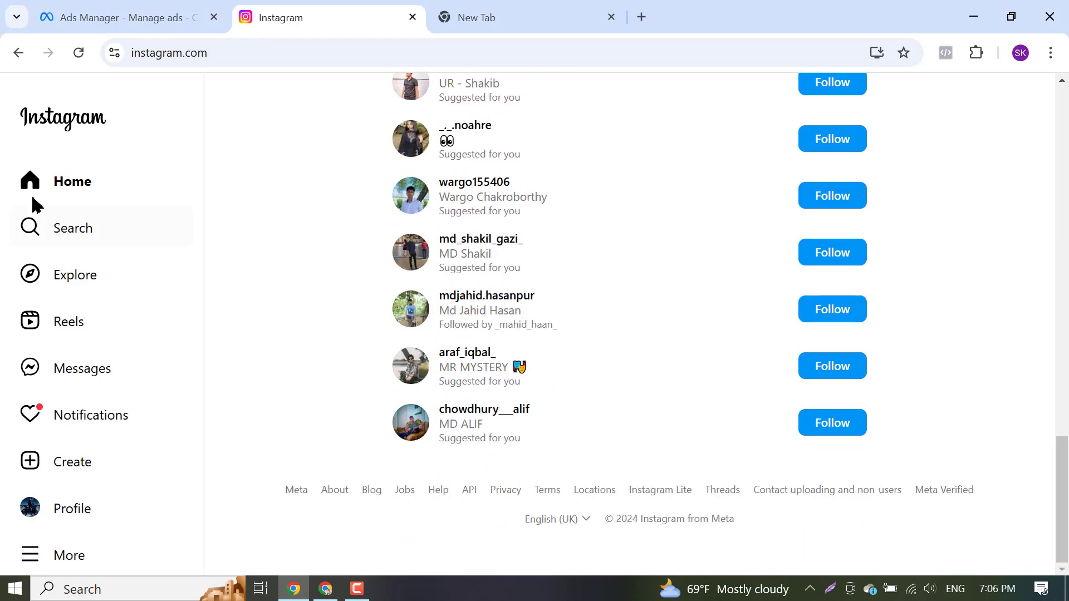
Search Instagram accounts for "Clothing Shop usa"
{"action": "left_click", "coordinate": [63, 228]}
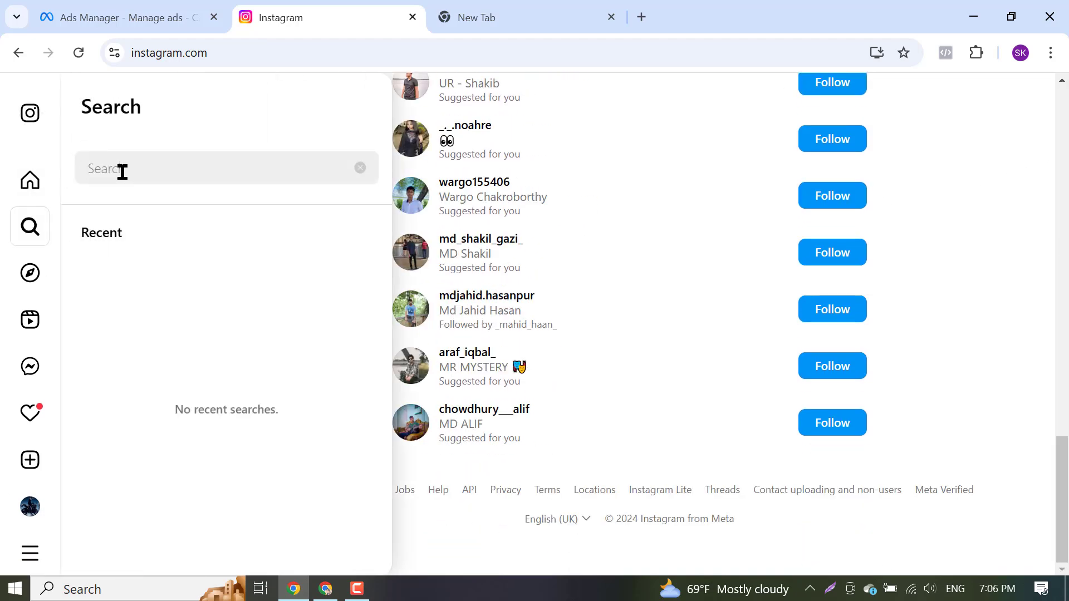
{"action": "type", "text": "c"}
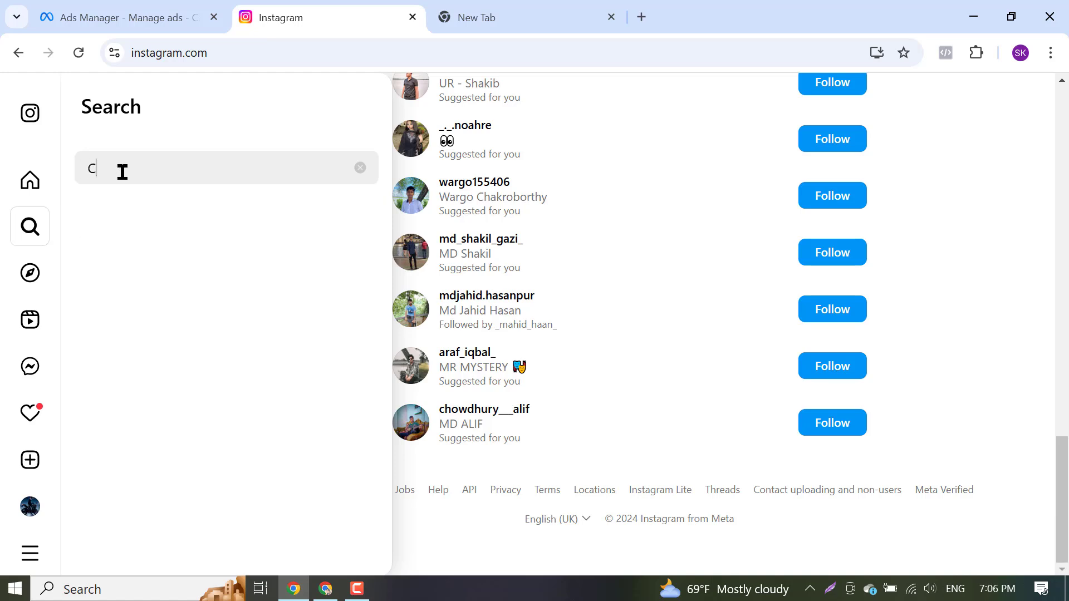
{"action": "key", "text": "BackSpace"}
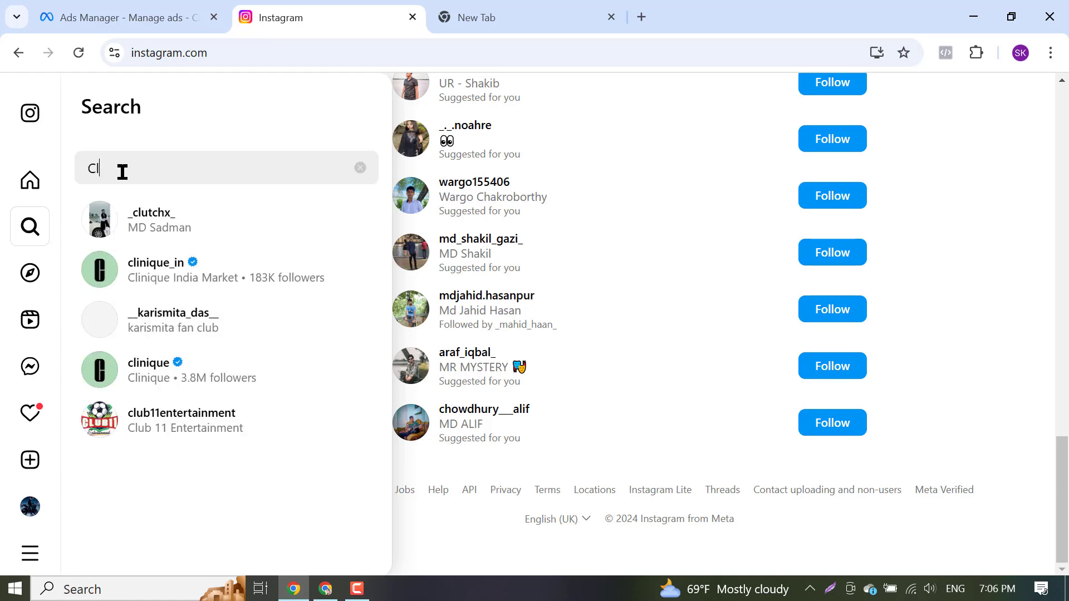
{"action": "type", "text": "oth"}
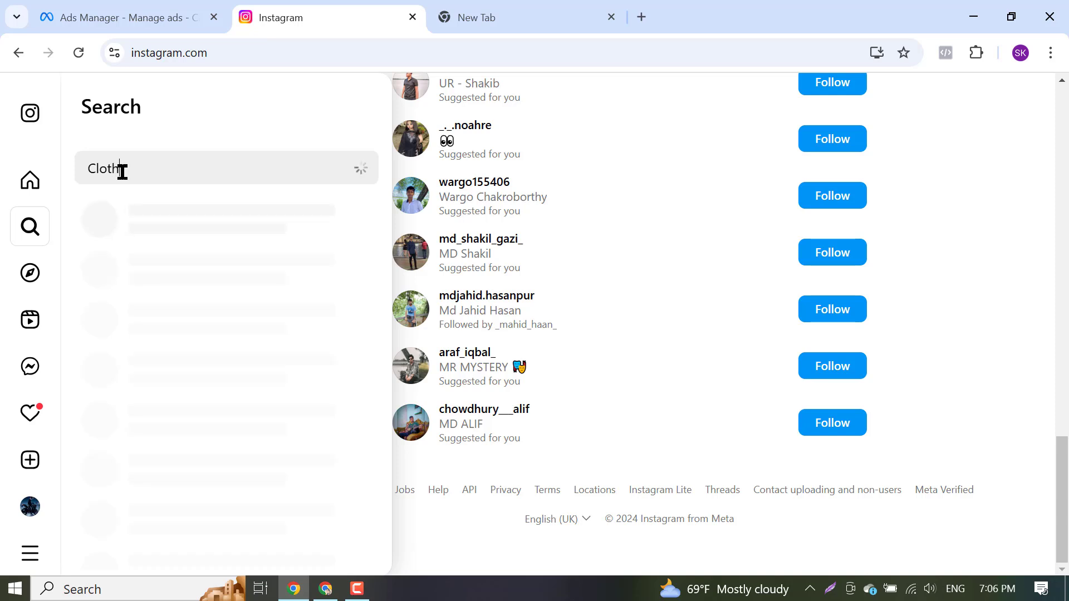
{"action": "type", "text": "ing"}
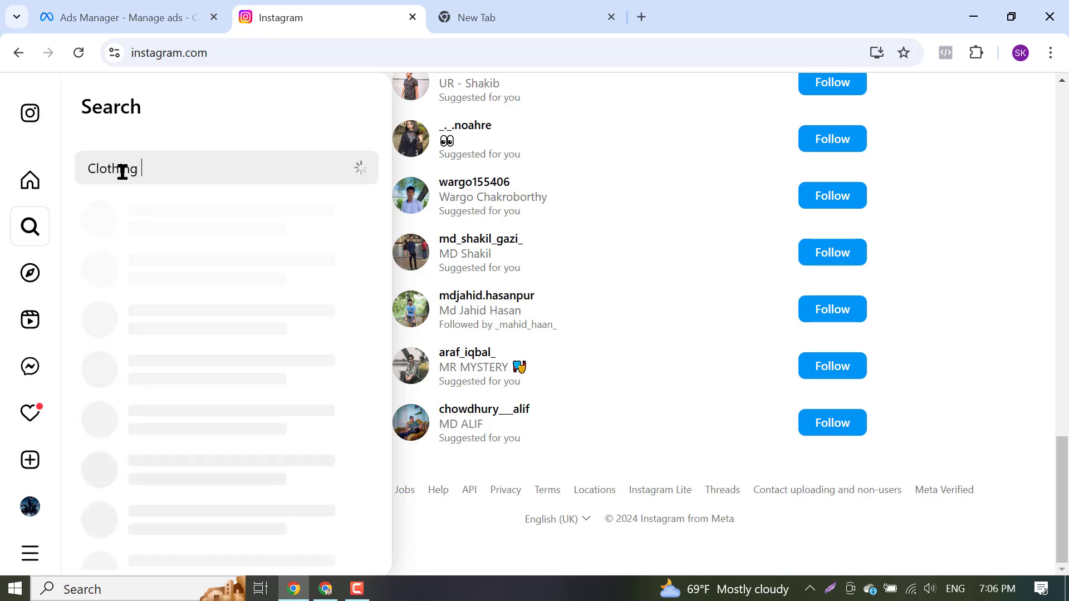
{"action": "type", "text": " S"}
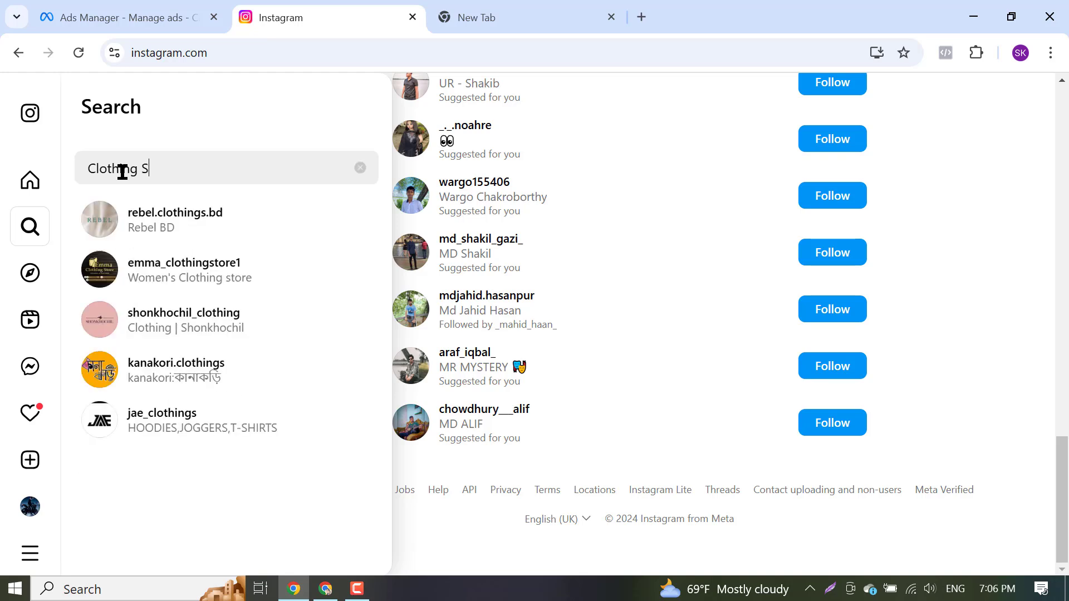
{"action": "type", "text": "hop usa"}
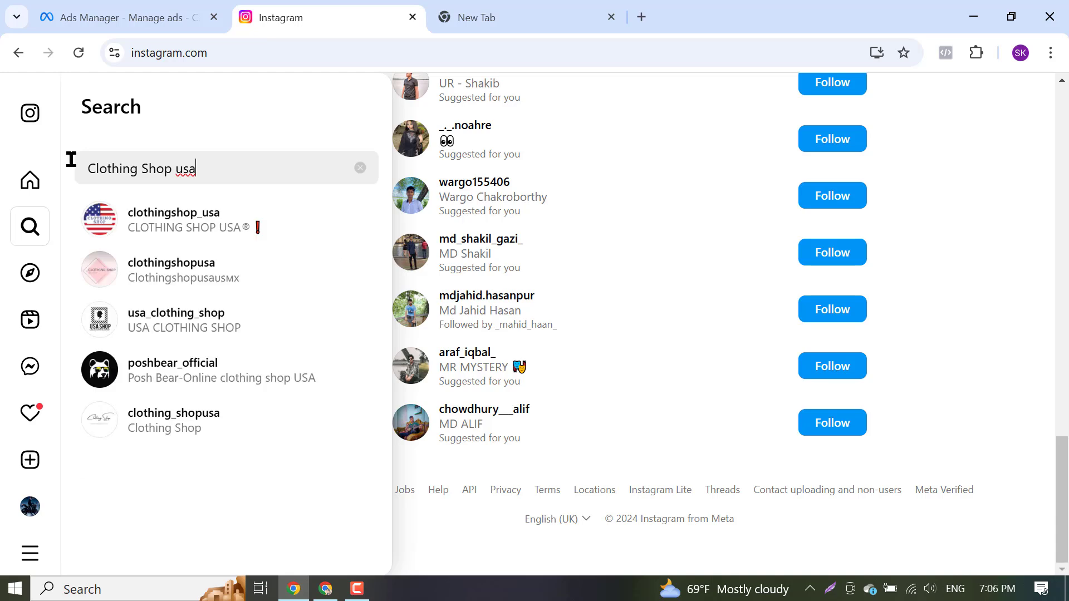
Shorten the account search to "Clothing Shop" and open the _.clothing_.shop profile in a separate tab
{"action": "scroll", "coordinate": [149, 390], "scroll_direction": "up", "scroll_amount": 5}
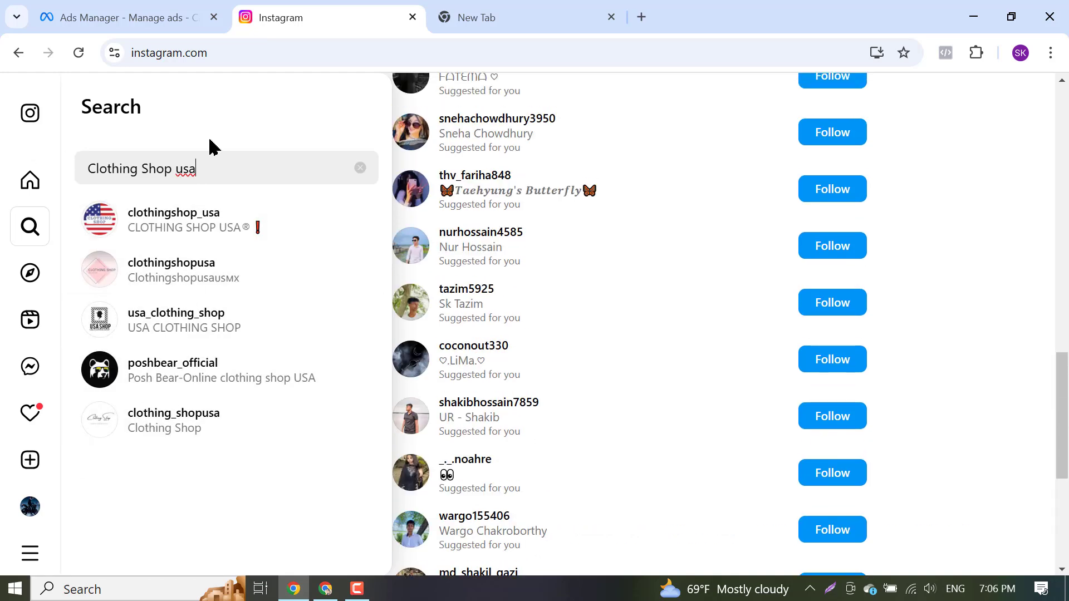
{"action": "key", "text": "BackSpace"}
{"action": "key", "text": "BackSpace"}
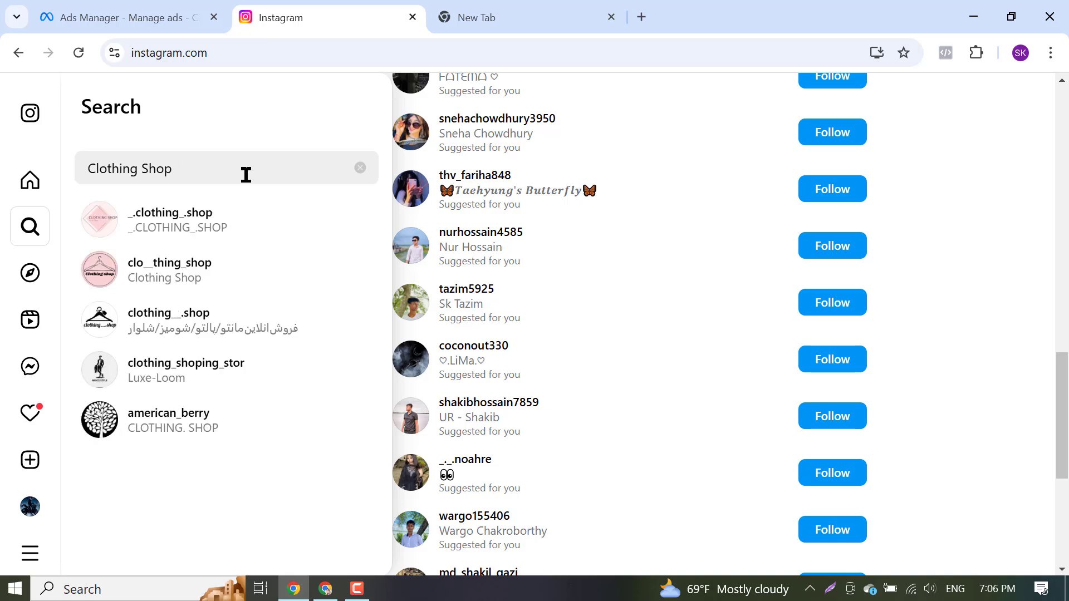
{"action": "right_click", "coordinate": [178, 224]}
{"action": "left_click", "coordinate": [227, 241]}
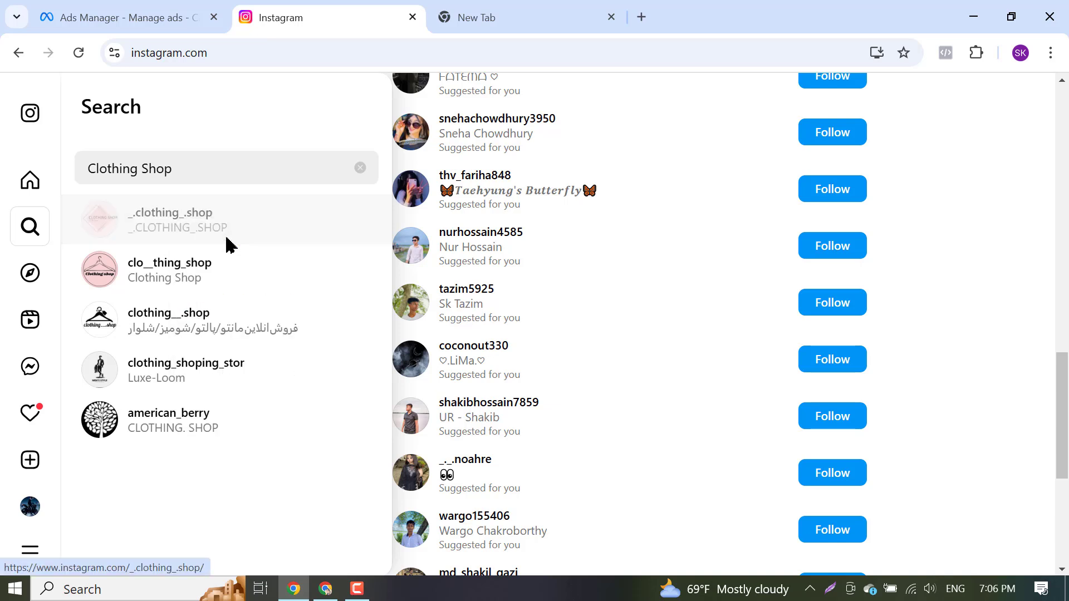
{"action": "left_click", "coordinate": [488, 10]}
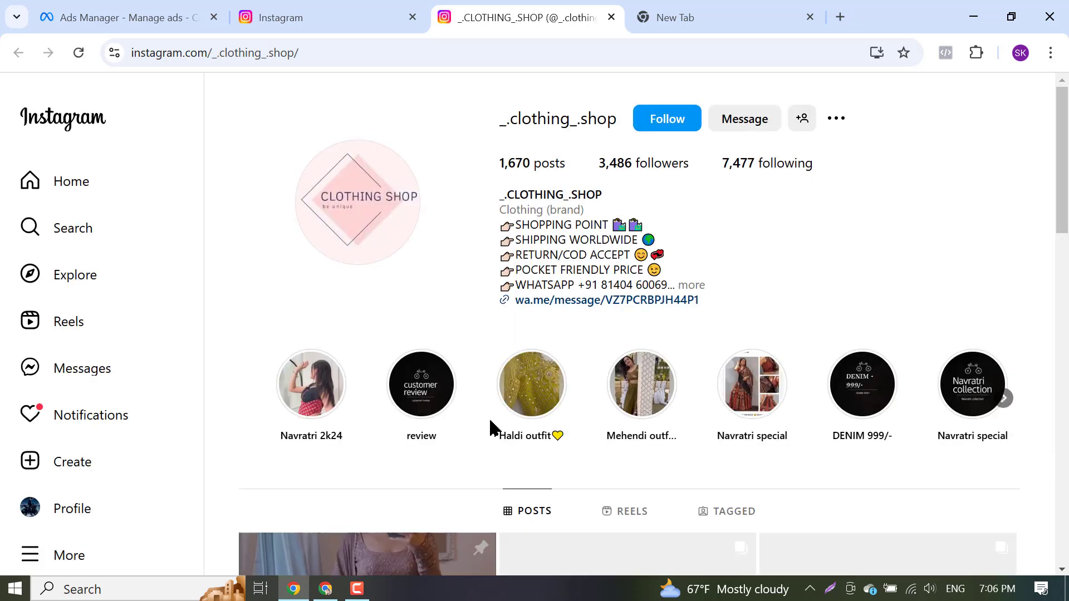
Look over the clothing shop profile's bio, story highlights and posts as an example of an Instagram traffic destination
{"action": "scroll", "coordinate": [492, 428], "scroll_direction": "down", "scroll_amount": 10}
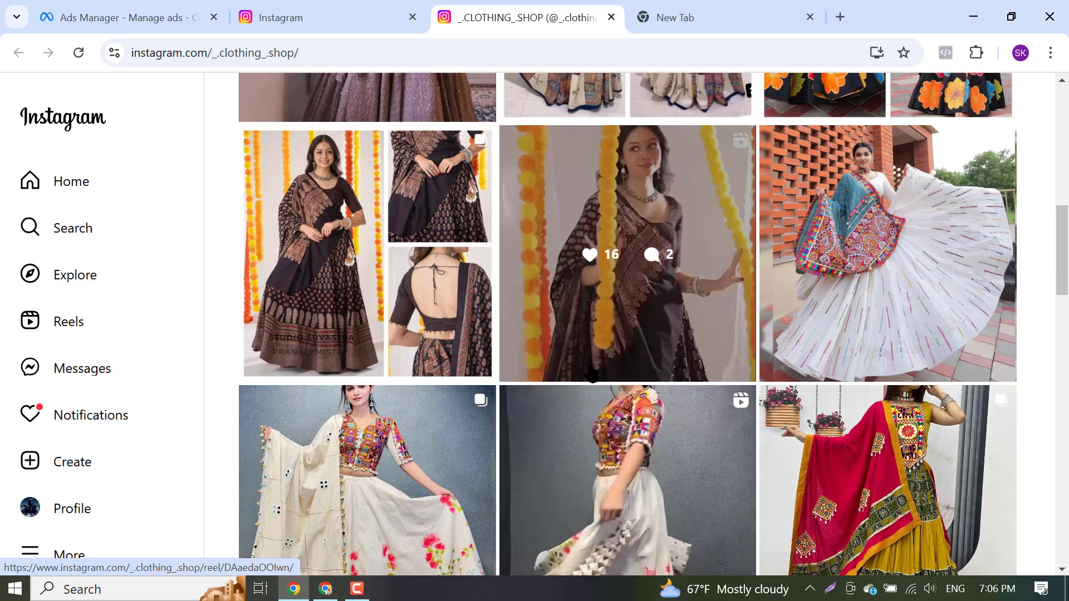
{"action": "scroll", "coordinate": [592, 374], "scroll_direction": "up", "scroll_amount": 12}
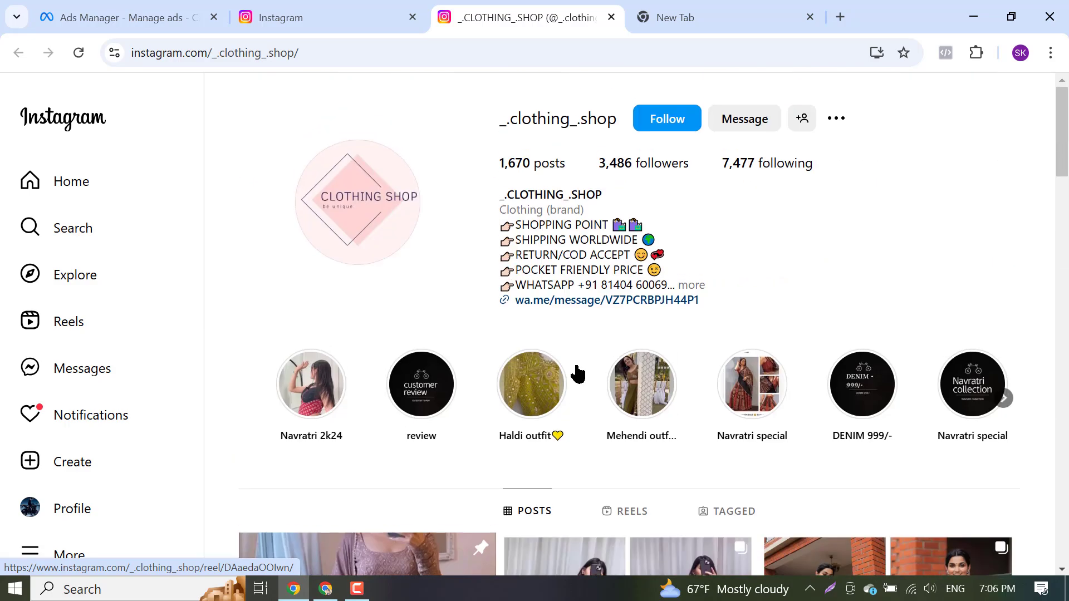
{"action": "scroll", "coordinate": [612, 351], "scroll_direction": "down", "scroll_amount": 3}
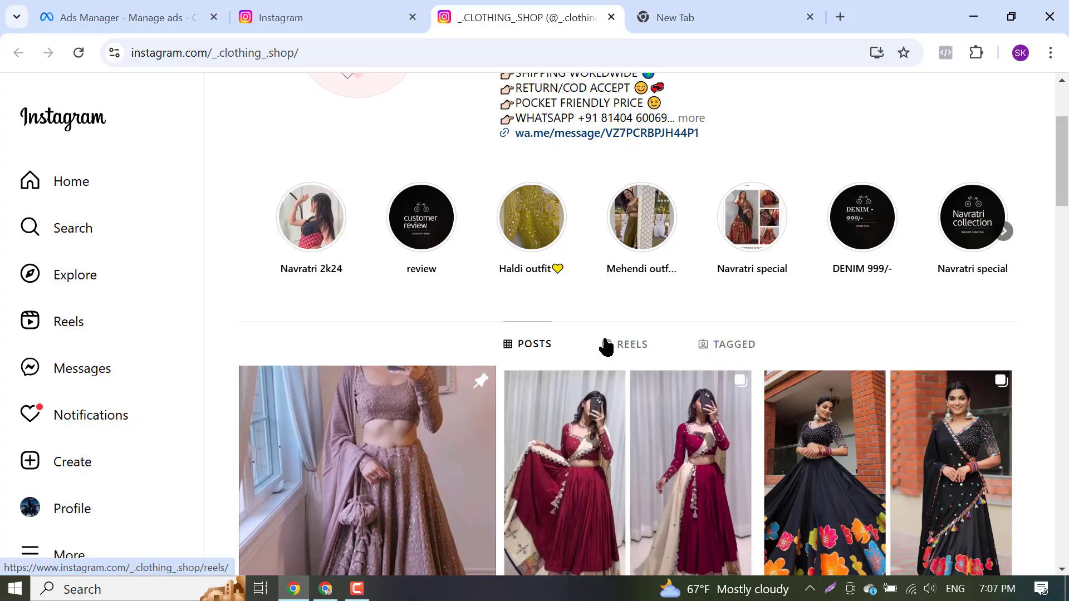
{"action": "scroll", "coordinate": [580, 306], "scroll_direction": "down", "scroll_amount": 12}
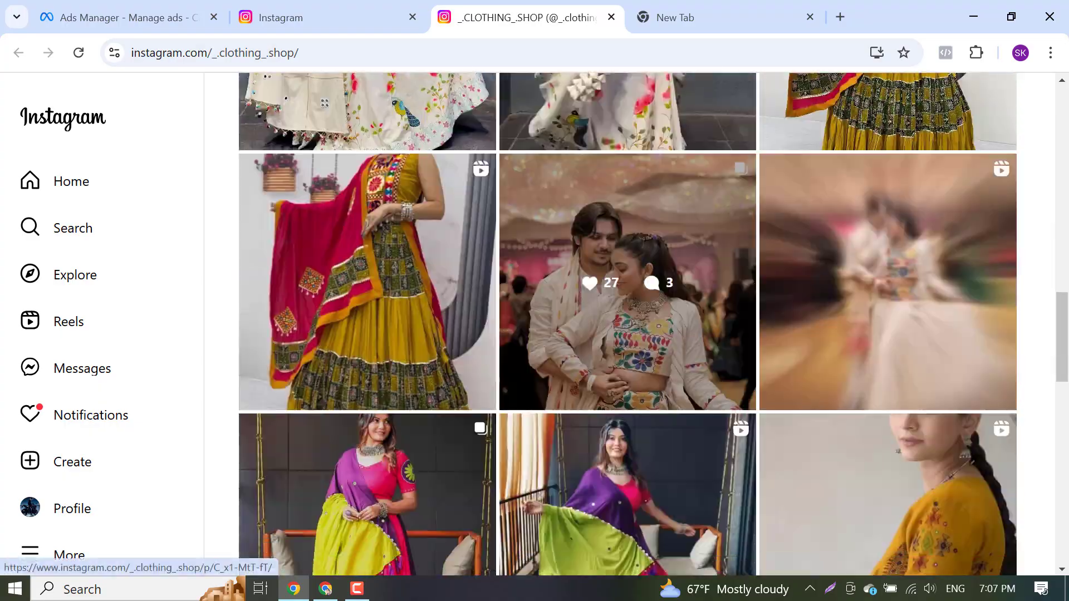
{"action": "scroll", "coordinate": [513, 393], "scroll_direction": "down", "scroll_amount": 10}
{"action": "scroll", "coordinate": [659, 398], "scroll_direction": "up", "scroll_amount": 15}
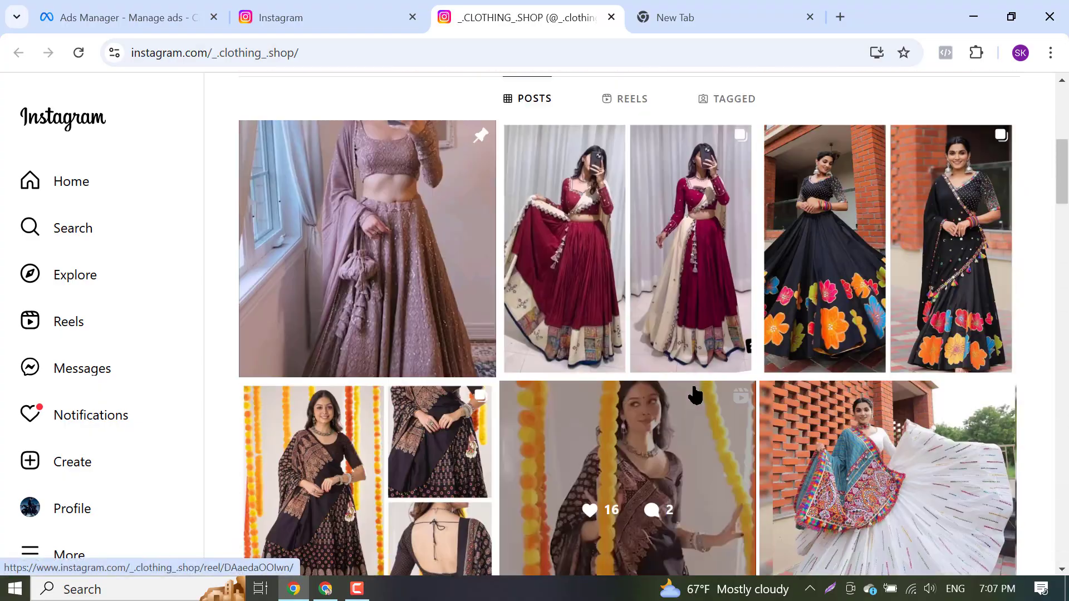
{"action": "scroll", "coordinate": [696, 395], "scroll_direction": "up", "scroll_amount": 6}
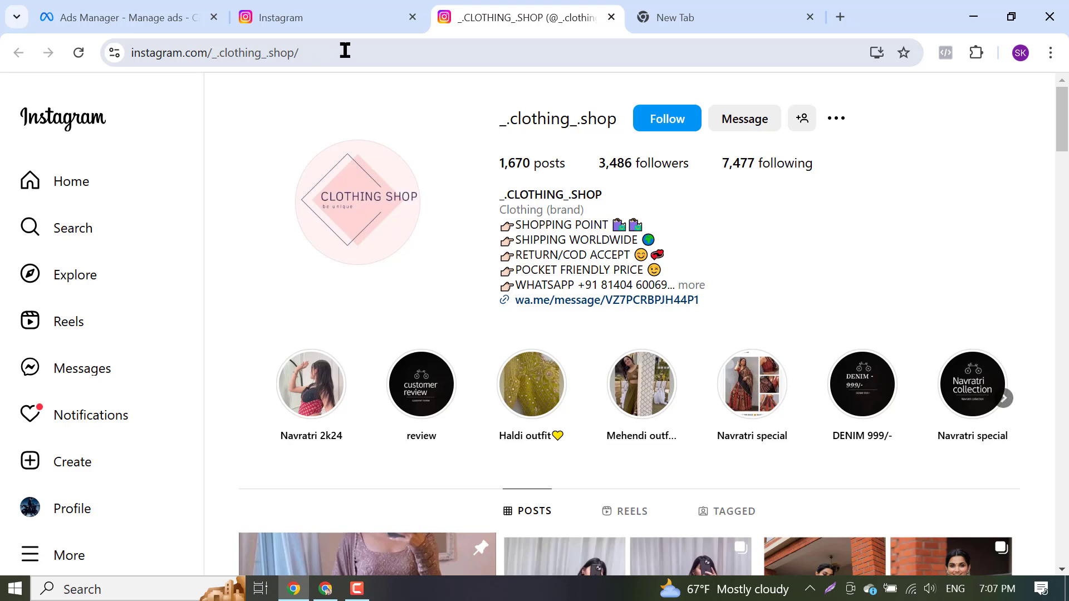
{"action": "scroll", "coordinate": [597, 256], "scroll_direction": "down", "scroll_amount": 3}
{"action": "scroll", "coordinate": [601, 277], "scroll_direction": "up", "scroll_amount": 3}
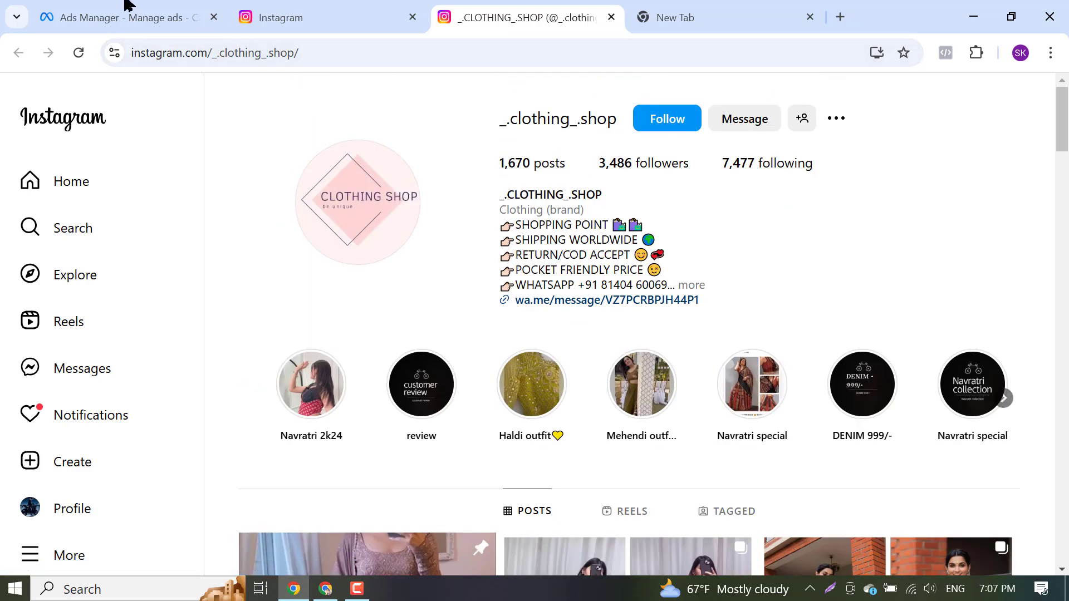
Return to Ads Manager and create the campaign with the Traffic objective and the Manual traffic campaign setup
{"action": "left_click", "coordinate": [126, 5]}
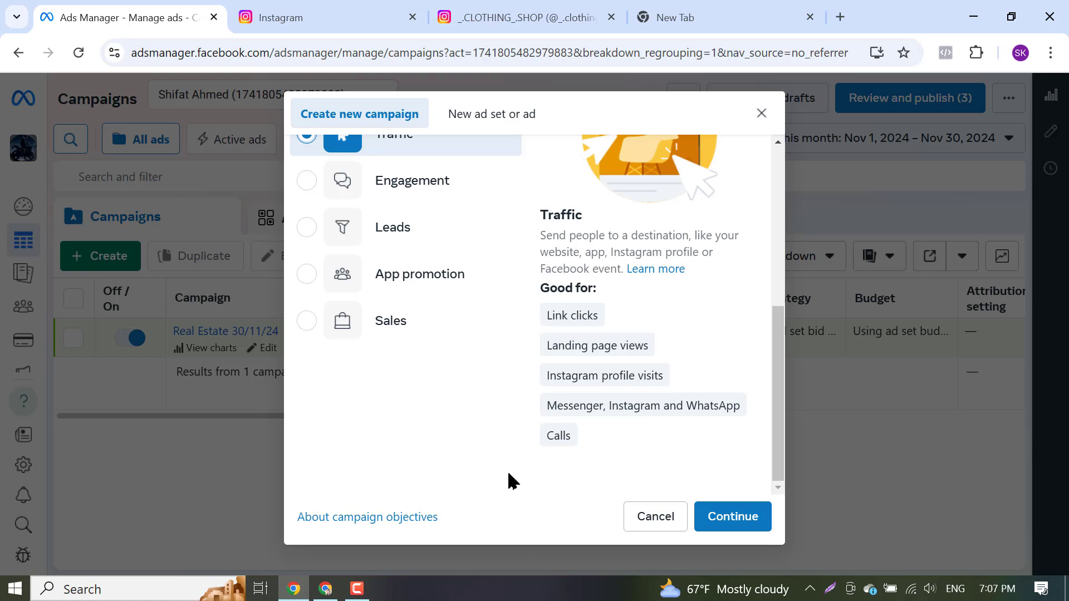
{"action": "scroll", "coordinate": [512, 345], "scroll_direction": "up", "scroll_amount": 3}
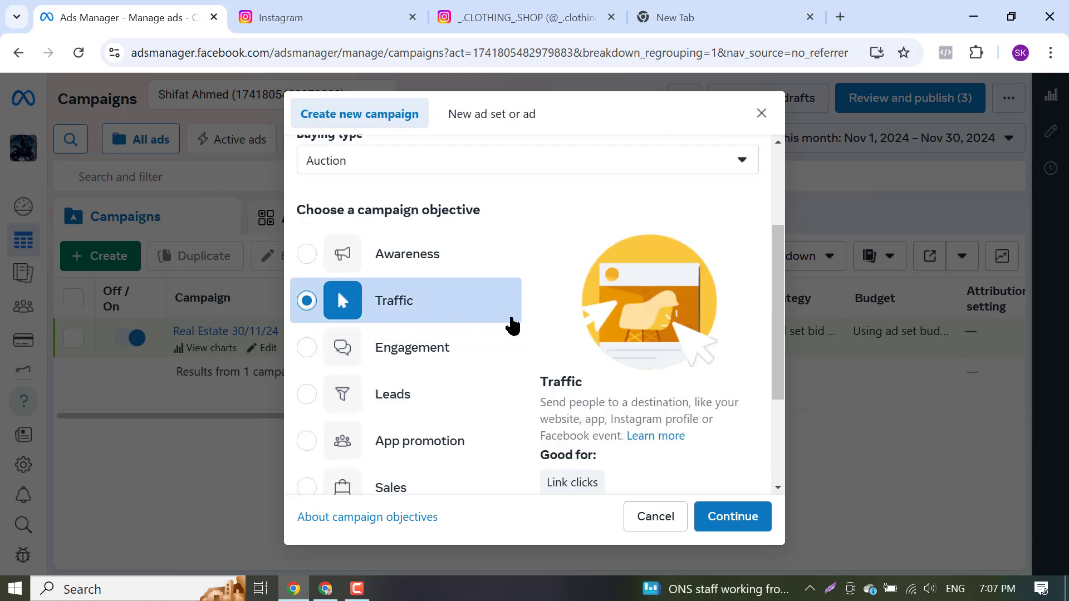
{"action": "scroll", "coordinate": [682, 390], "scroll_direction": "down", "scroll_amount": 3}
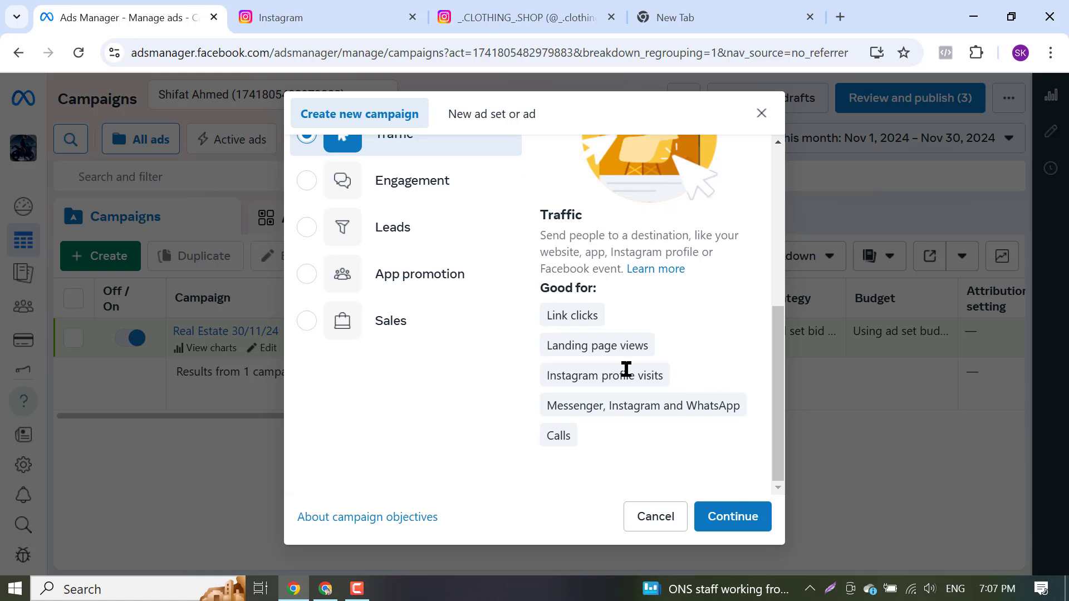
{"action": "mouse_move", "coordinate": [573, 415]}
{"action": "scroll", "coordinate": [579, 452], "scroll_direction": "up", "scroll_amount": 5}
{"action": "scroll", "coordinate": [640, 448], "scroll_direction": "down", "scroll_amount": 5}
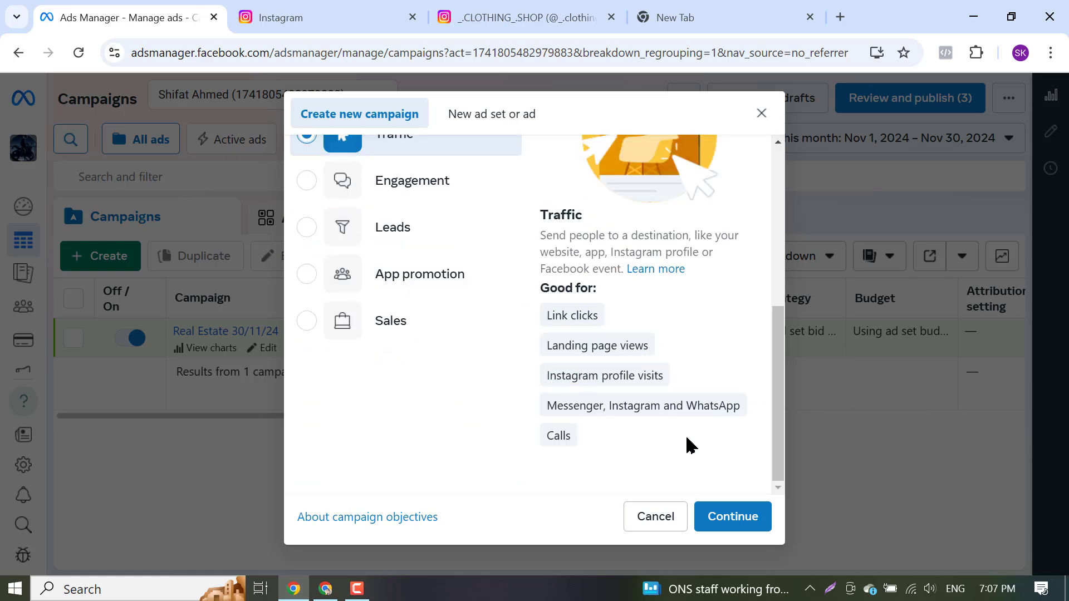
{"action": "left_click", "coordinate": [734, 525]}
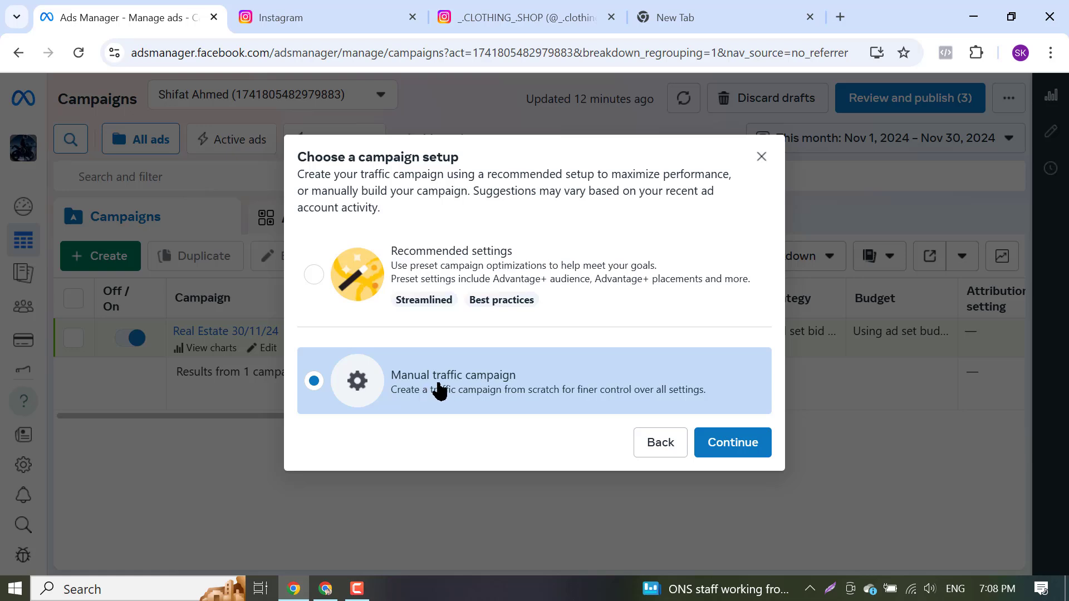
{"action": "left_click", "coordinate": [741, 443]}
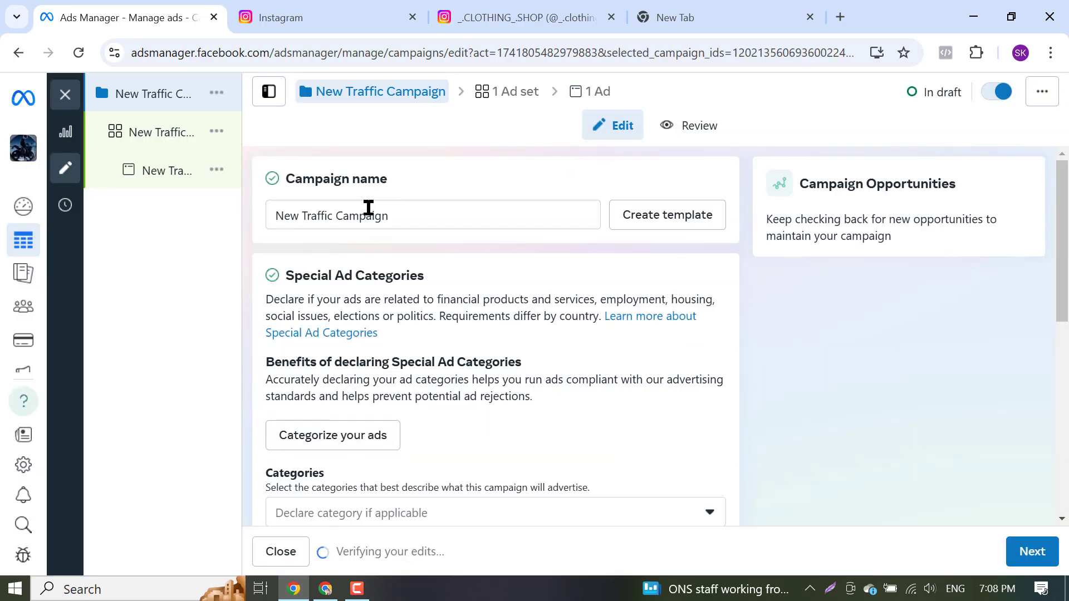
Rename the campaign as "Rely It Institute 30/11/24"
{"action": "left_click", "coordinate": [366, 211]}
{"action": "triple_click", "coordinate": [389, 220]}
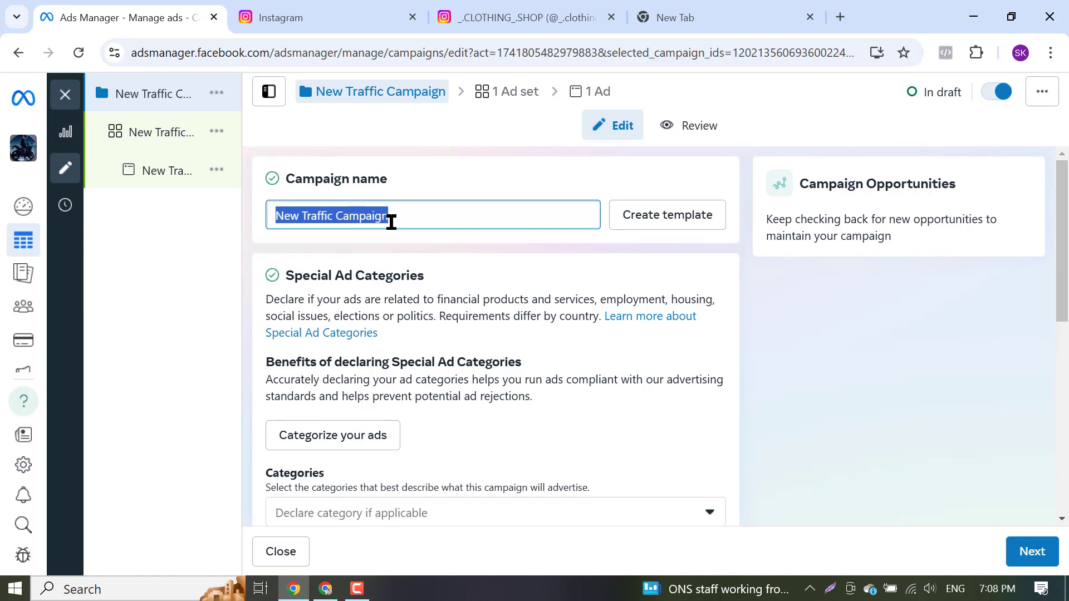
{"action": "type", "text": "Rely It Institute"}
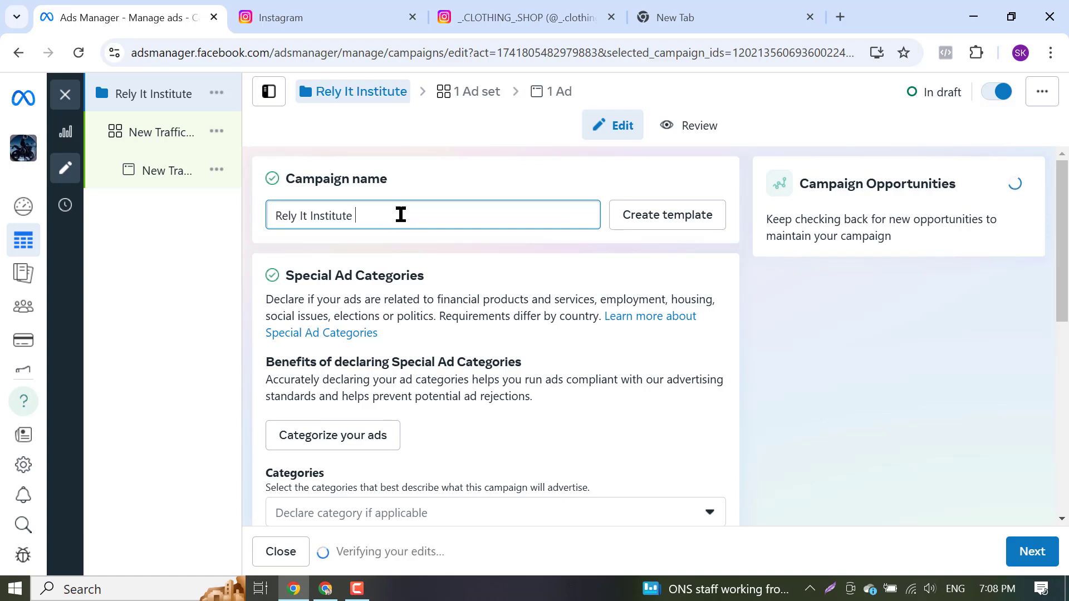
{"action": "type", "text": "30"}
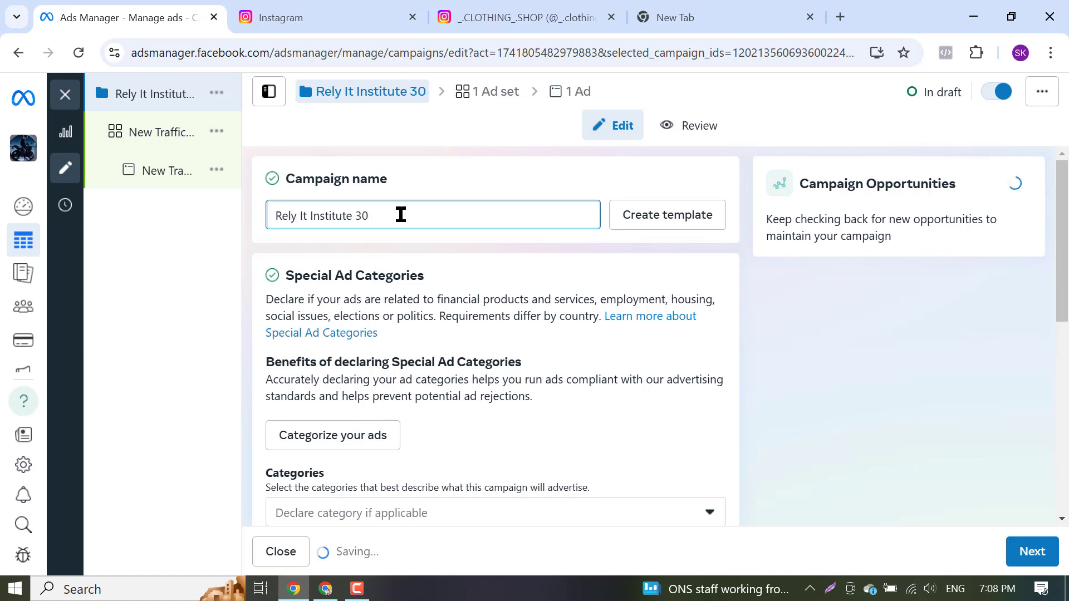
{"action": "type", "text": "/11/24"}
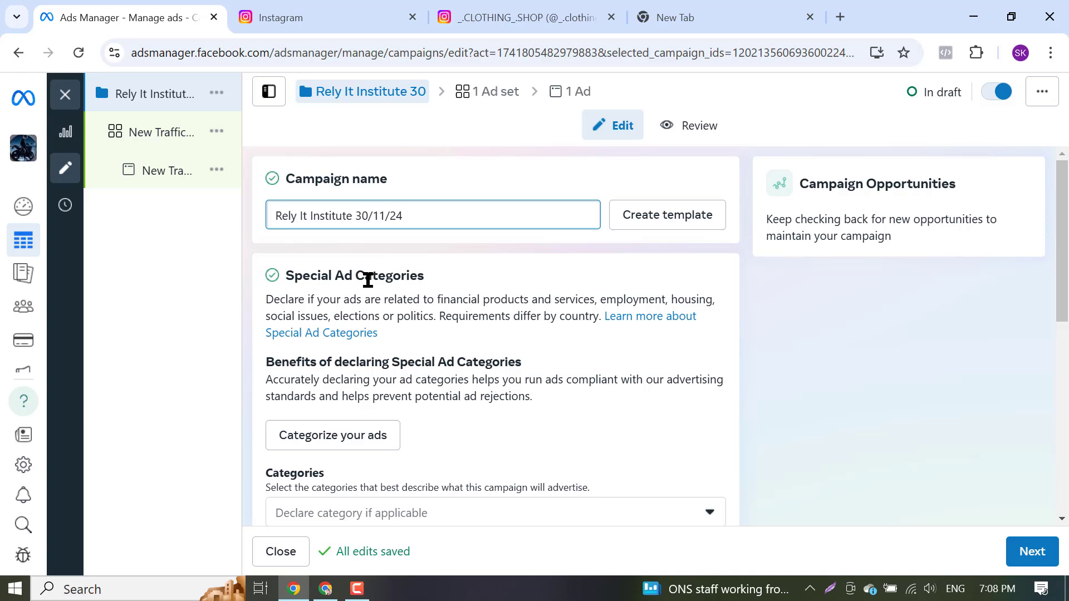
Review the ad categories, campaign details, campaign budget and A/B test settings, and continue to the ad set level
{"action": "scroll", "coordinate": [358, 275], "scroll_direction": "down", "scroll_amount": 3}
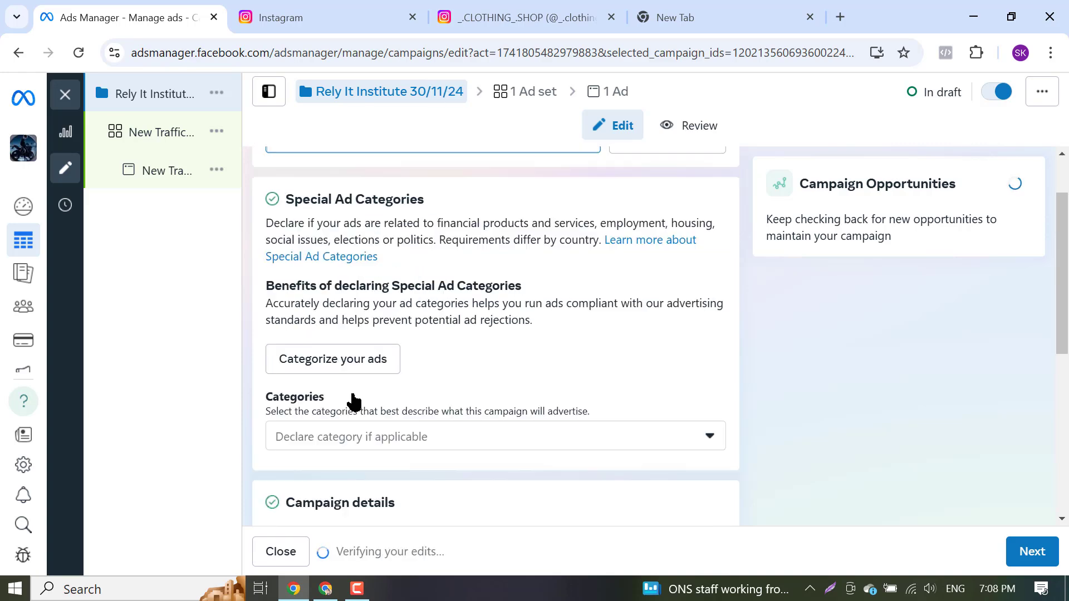
{"action": "scroll", "coordinate": [367, 353], "scroll_direction": "down", "scroll_amount": 3}
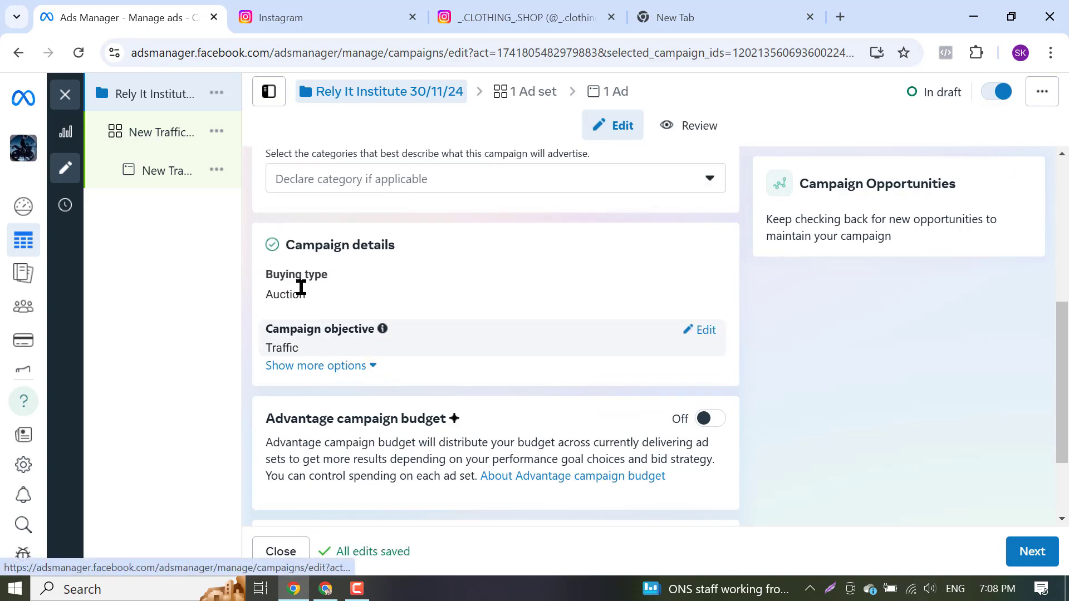
{"action": "scroll", "coordinate": [413, 346], "scroll_direction": "down", "scroll_amount": 2}
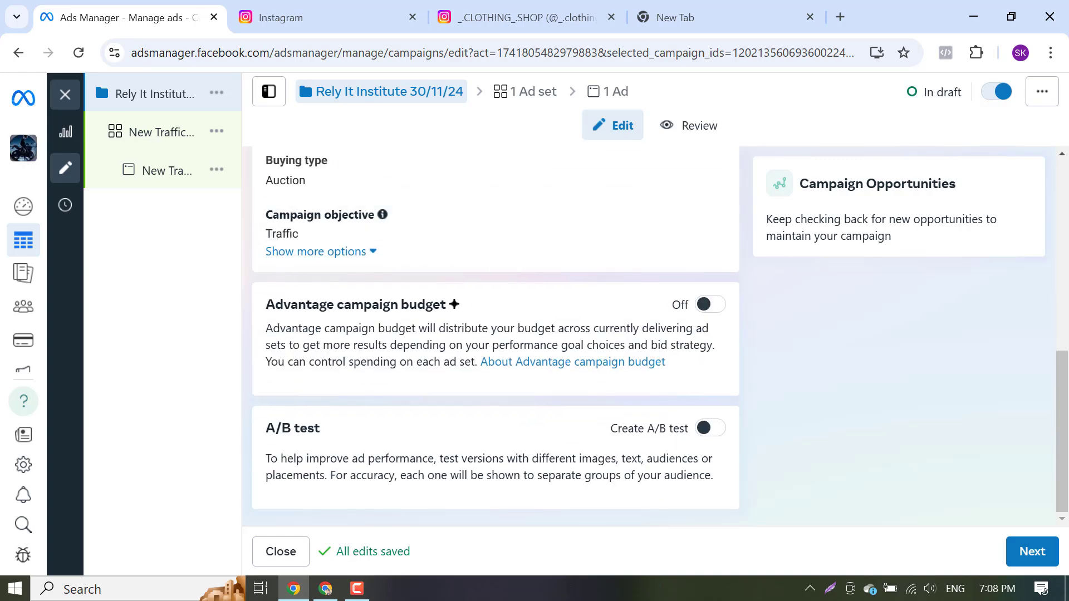
{"action": "left_click", "coordinate": [1033, 553]}
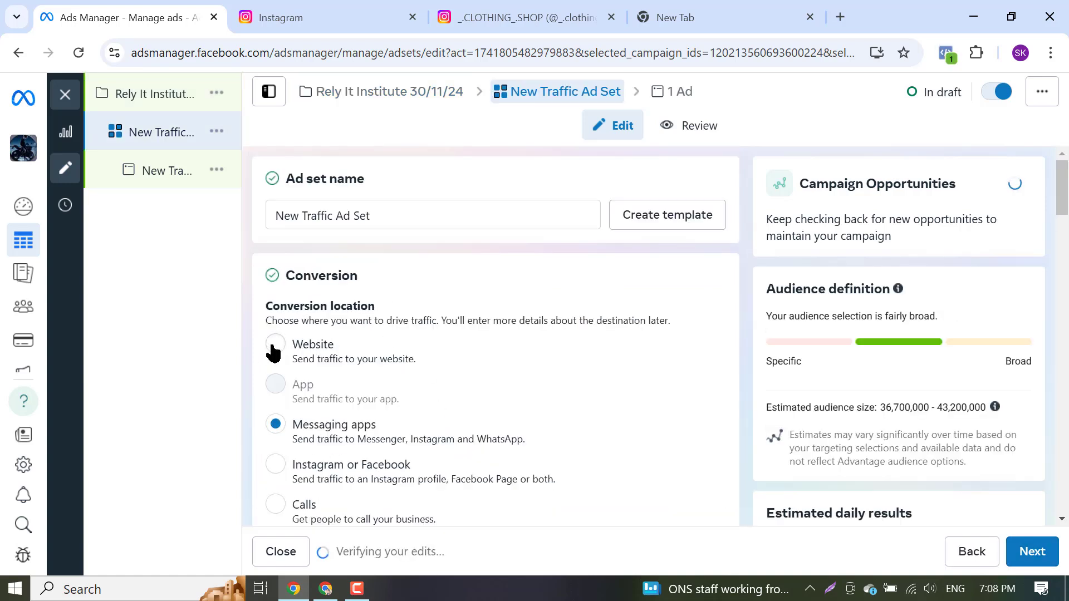
Set the ad set's conversion location to Website
{"action": "scroll", "coordinate": [329, 362], "scroll_direction": "down", "scroll_amount": 3}
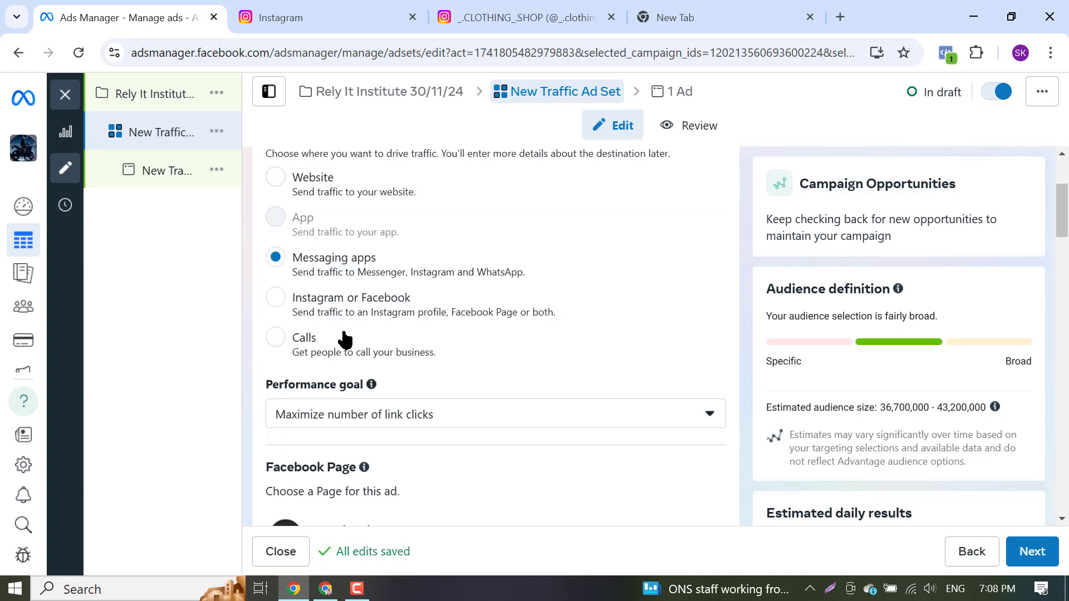
{"action": "scroll", "coordinate": [301, 396], "scroll_direction": "up", "scroll_amount": 3}
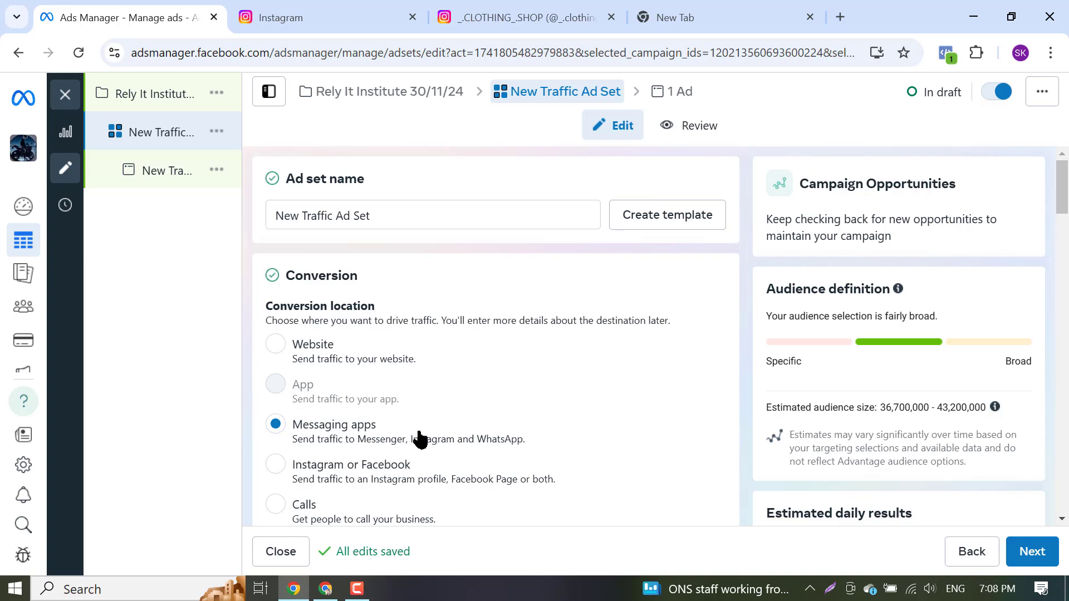
{"action": "left_click", "coordinate": [275, 344]}
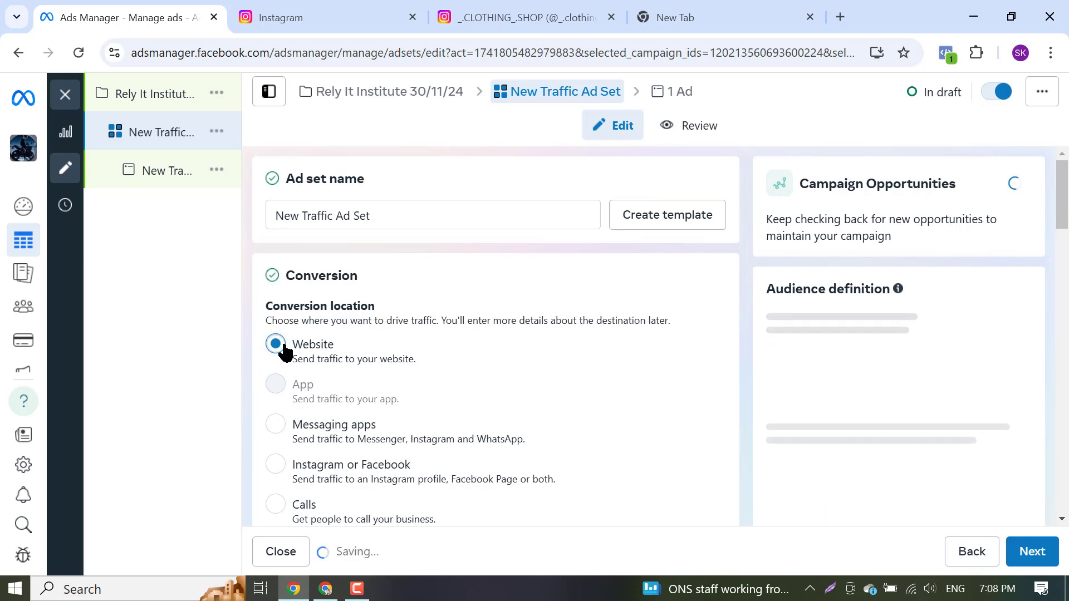
Enter .010 USD as the cost per result goal for the ad set
{"action": "scroll", "coordinate": [487, 346], "scroll_direction": "down", "scroll_amount": 5}
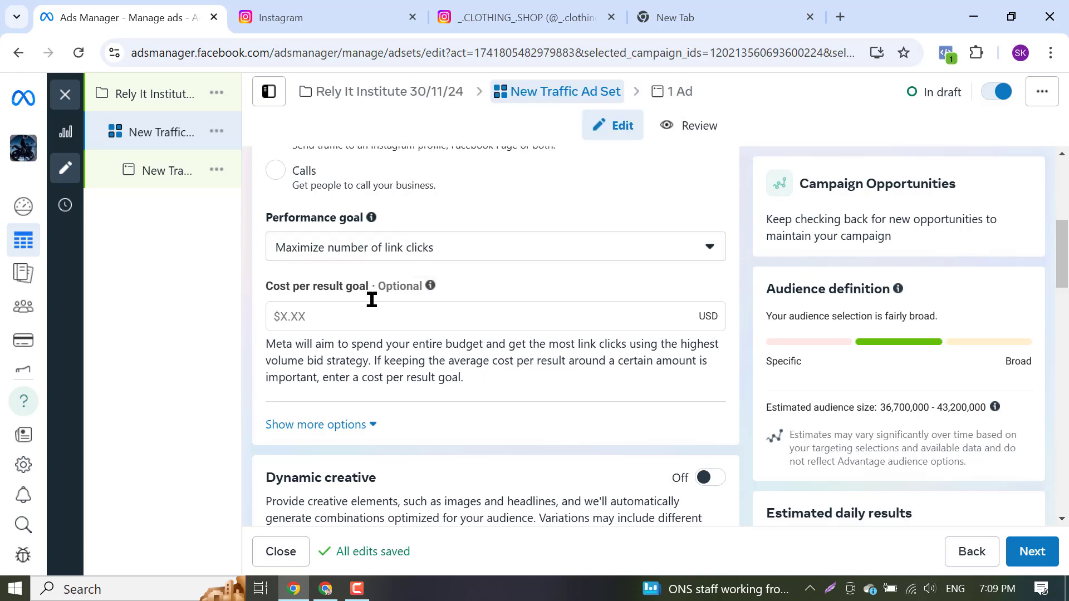
{"action": "scroll", "coordinate": [356, 300], "scroll_direction": "up", "scroll_amount": 3}
{"action": "scroll", "coordinate": [503, 431], "scroll_direction": "down", "scroll_amount": 1}
{"action": "left_click", "coordinate": [395, 316]}
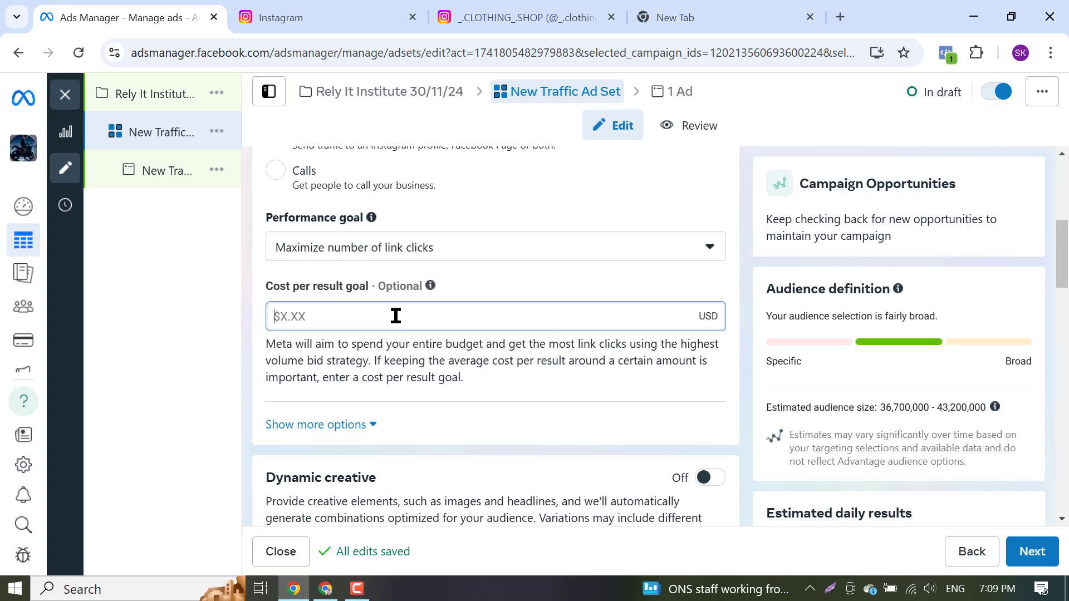
{"action": "scroll", "coordinate": [415, 334], "scroll_direction": "up", "scroll_amount": 3}
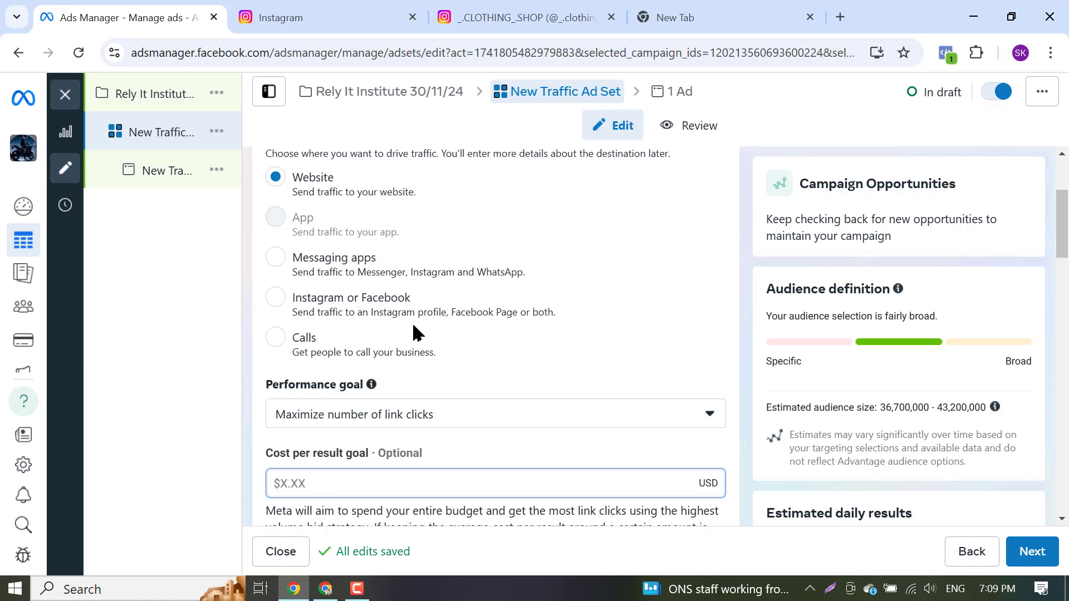
{"action": "type", "text": ".010"}
{"action": "scroll", "coordinate": [417, 334], "scroll_direction": "down", "scroll_amount": 3}
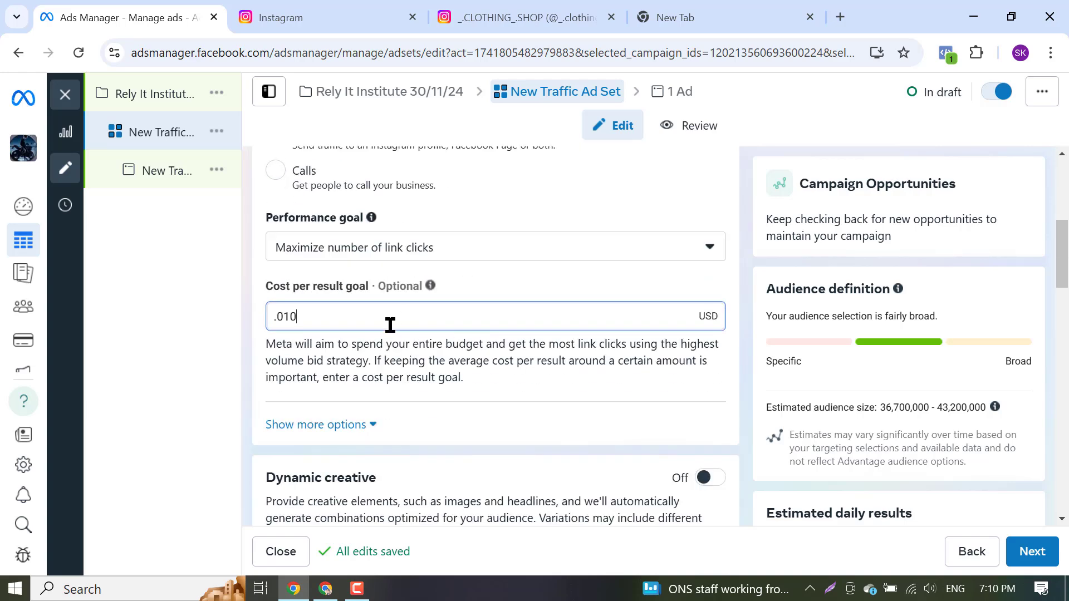
Switch the ad set from a daily to a lifetime budget and set the amount to $100
{"action": "scroll", "coordinate": [390, 325], "scroll_direction": "down", "scroll_amount": 3}
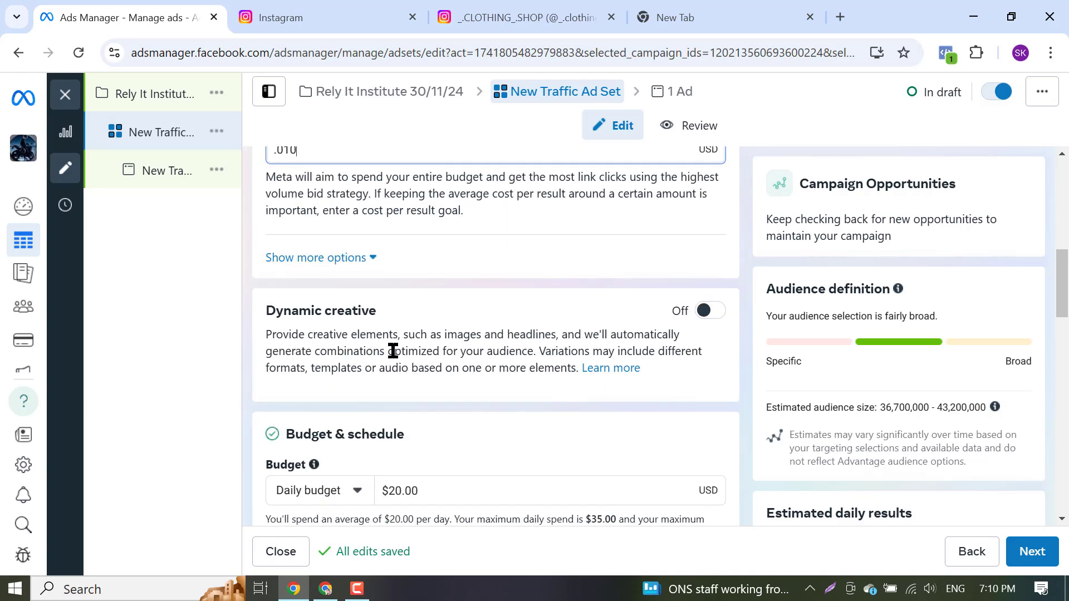
{"action": "scroll", "coordinate": [518, 330], "scroll_direction": "down", "scroll_amount": 3}
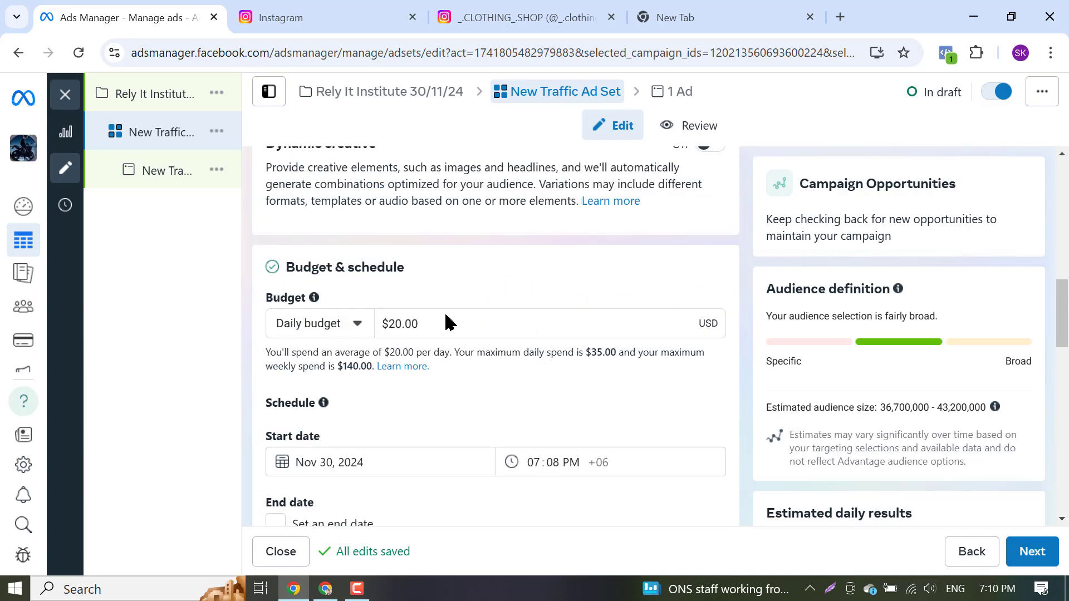
{"action": "left_click", "coordinate": [467, 324]}
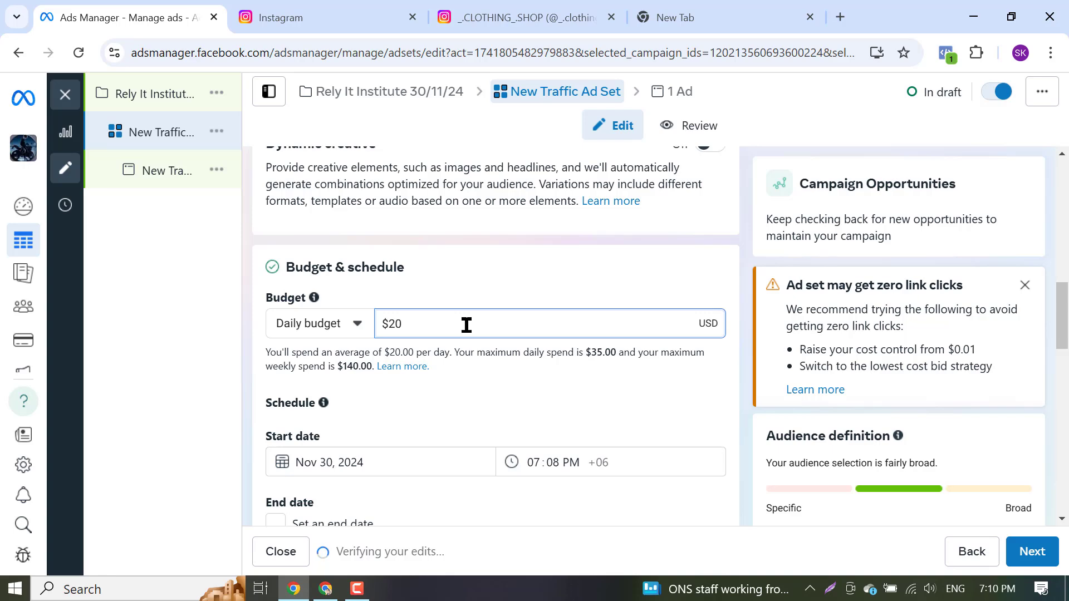
{"action": "left_click", "coordinate": [340, 326]}
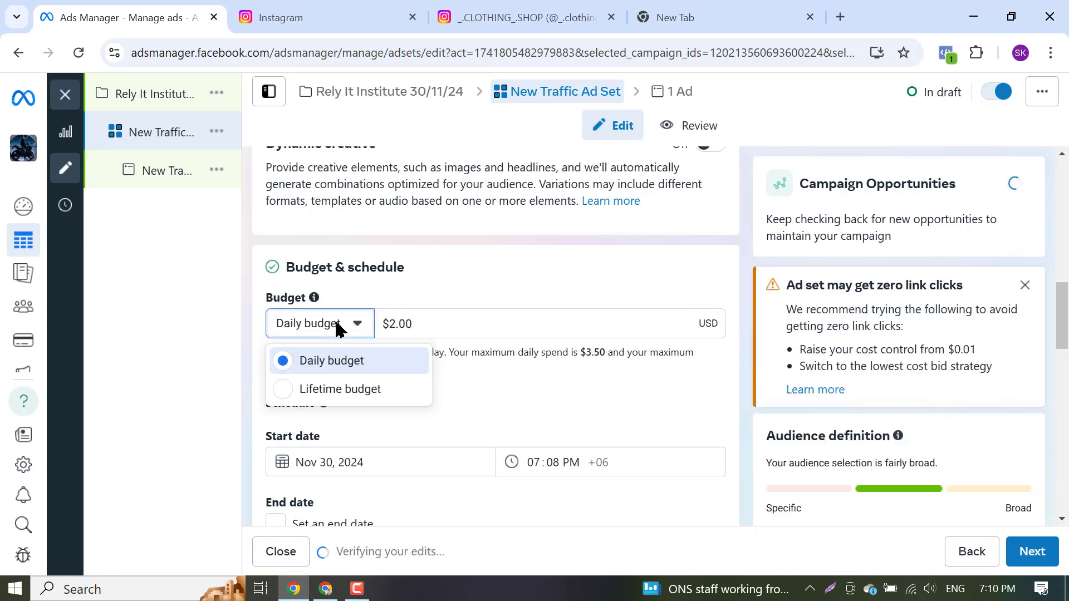
{"action": "left_click", "coordinate": [363, 388]}
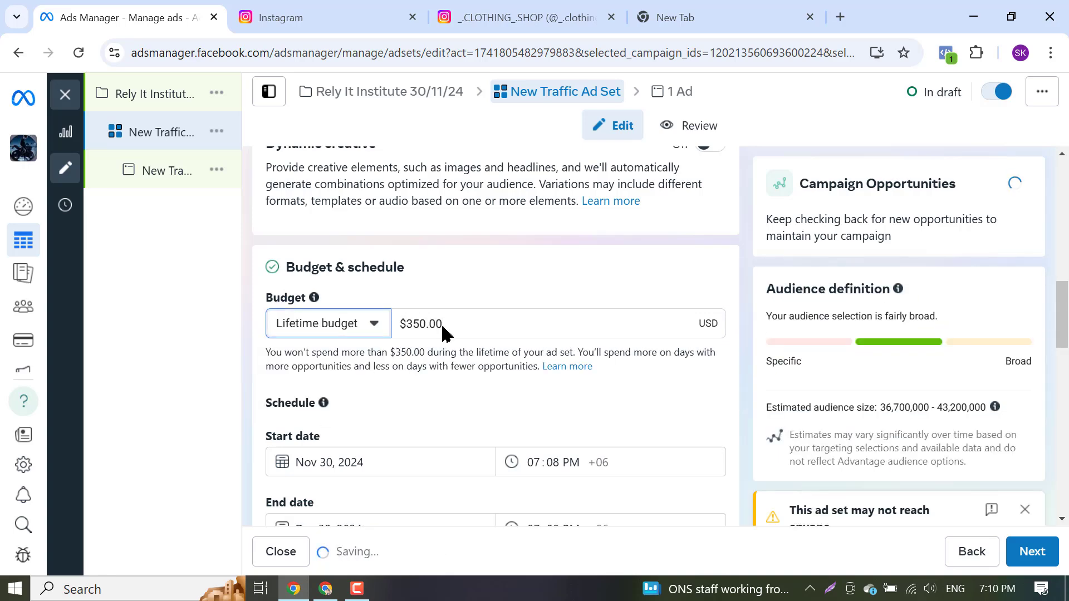
{"action": "left_click", "coordinate": [443, 326]}
{"action": "left_click_drag", "start_coordinate": [408, 327], "coordinate": [496, 327]}
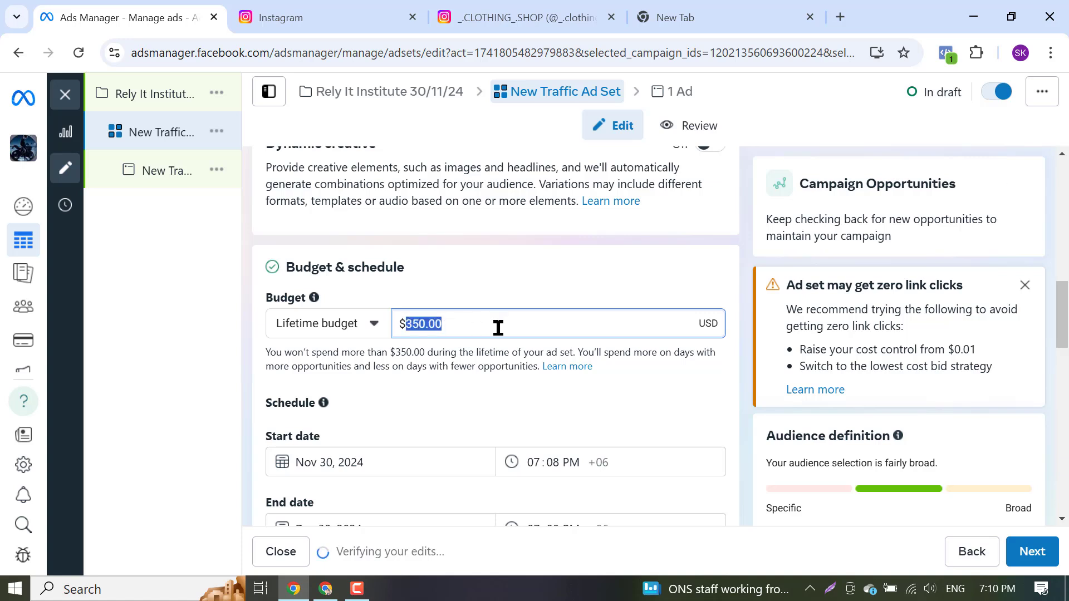
{"action": "key", "text": "BackSpace"}
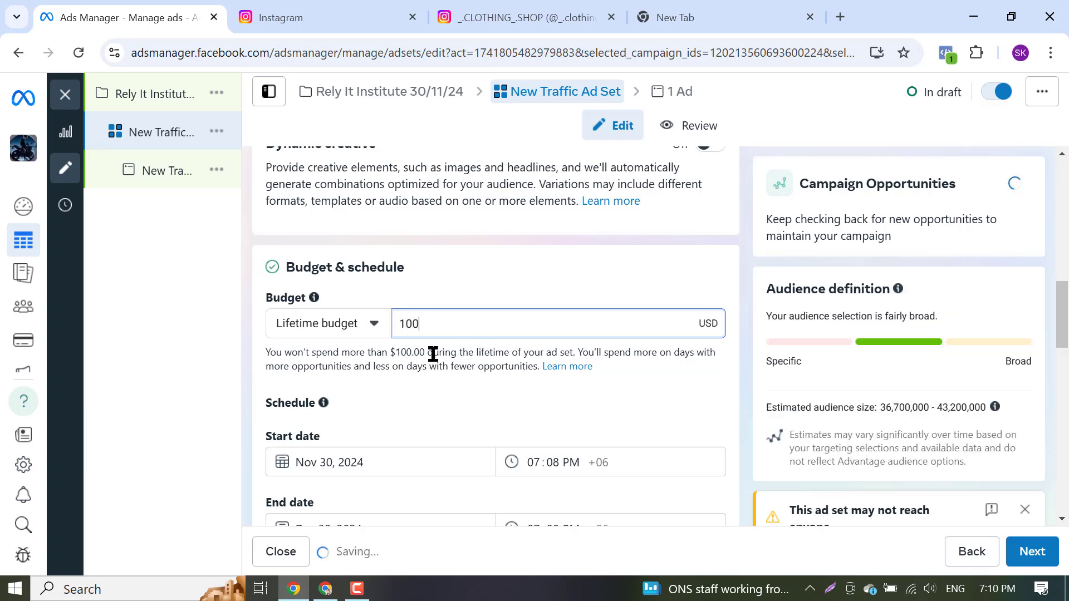
{"action": "left_click", "coordinate": [401, 399]}
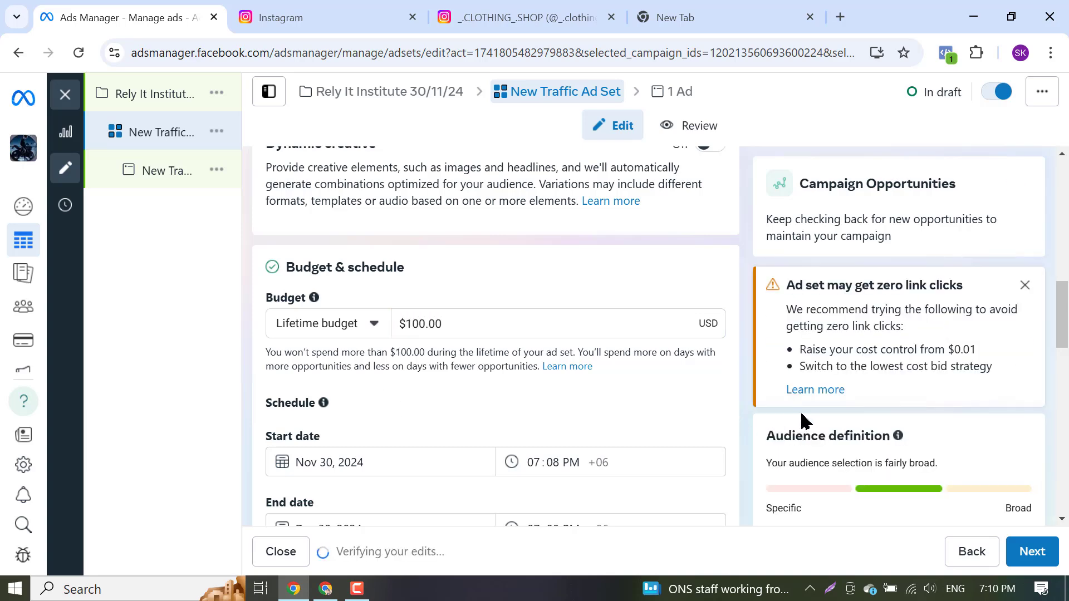
Dismiss the "Ad set may get zero link clicks" recommendation
{"action": "scroll", "coordinate": [835, 418], "scroll_direction": "down", "scroll_amount": 3}
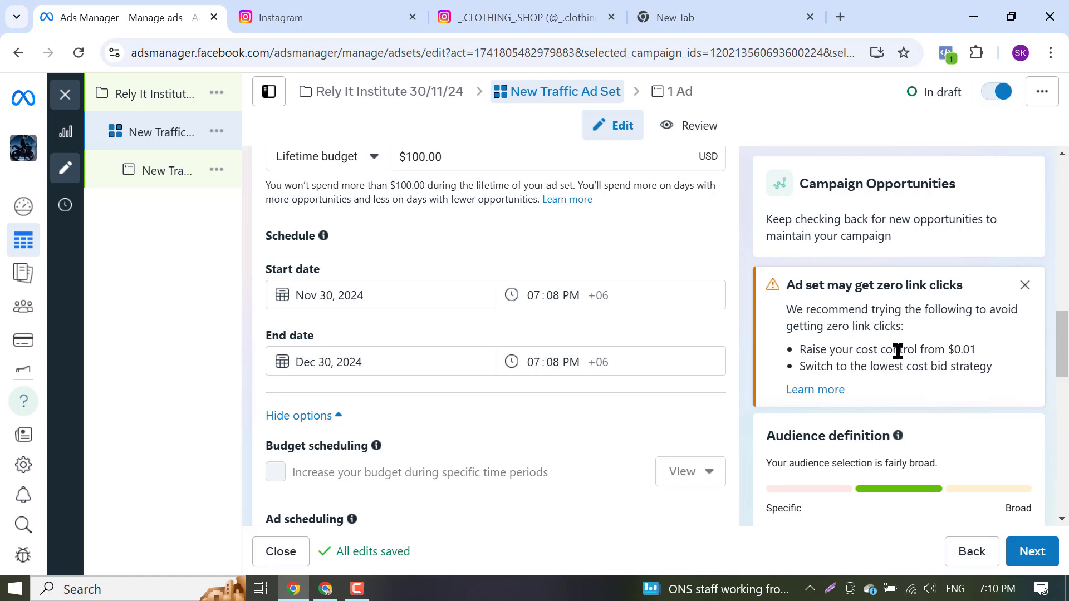
{"action": "left_click", "coordinate": [1026, 287]}
{"action": "scroll", "coordinate": [518, 351], "scroll_direction": "up", "scroll_amount": 5}
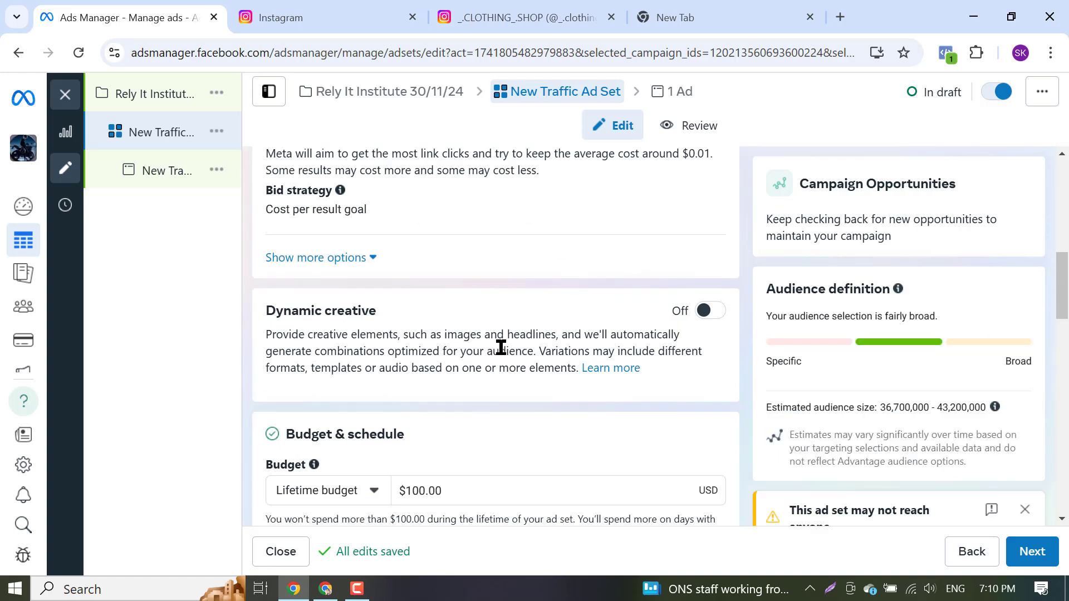
Schedule the ad set with a start date of November 30, 2024 and an end date of January 6, 2025
{"action": "scroll", "coordinate": [497, 354], "scroll_direction": "down", "scroll_amount": 10}
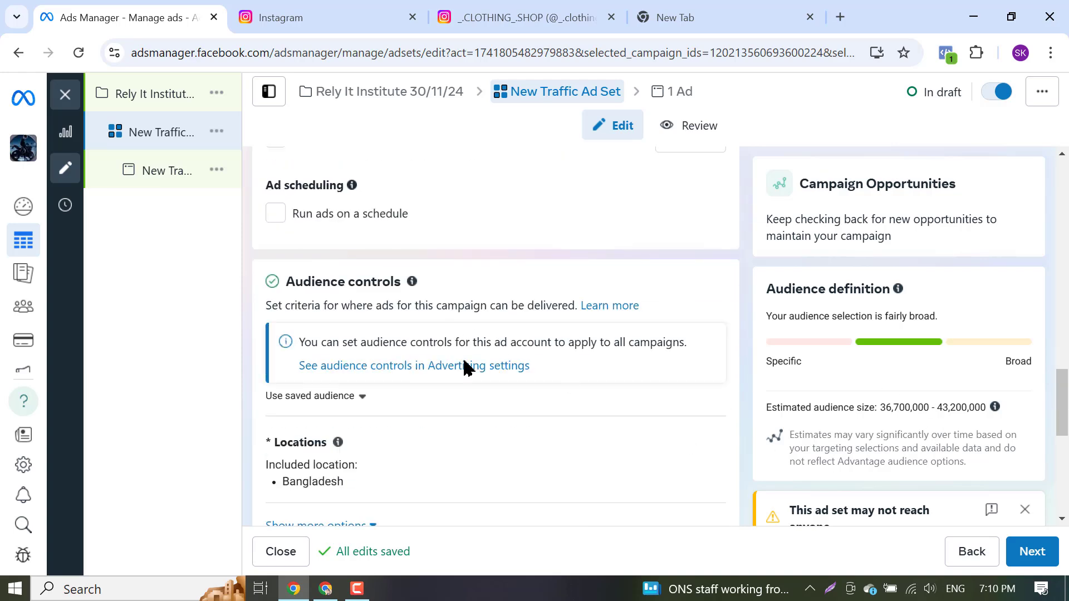
{"action": "scroll", "coordinate": [468, 368], "scroll_direction": "up", "scroll_amount": 3}
{"action": "scroll", "coordinate": [399, 389], "scroll_direction": "up", "scroll_amount": 3}
{"action": "scroll", "coordinate": [372, 389], "scroll_direction": "down", "scroll_amount": 3}
{"action": "scroll", "coordinate": [418, 389], "scroll_direction": "up", "scroll_amount": 3}
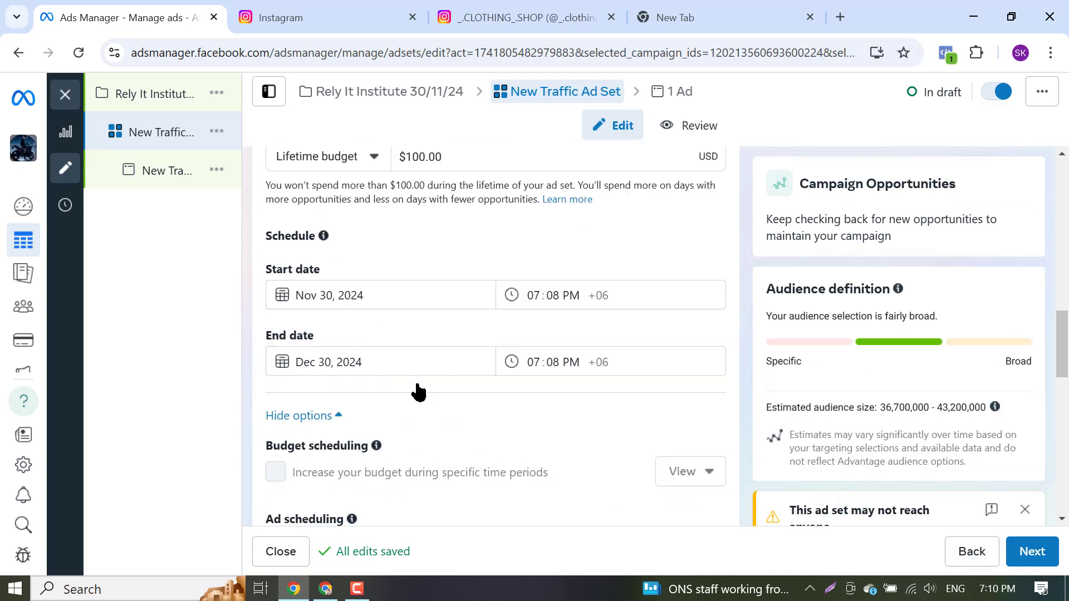
{"action": "left_click", "coordinate": [392, 296]}
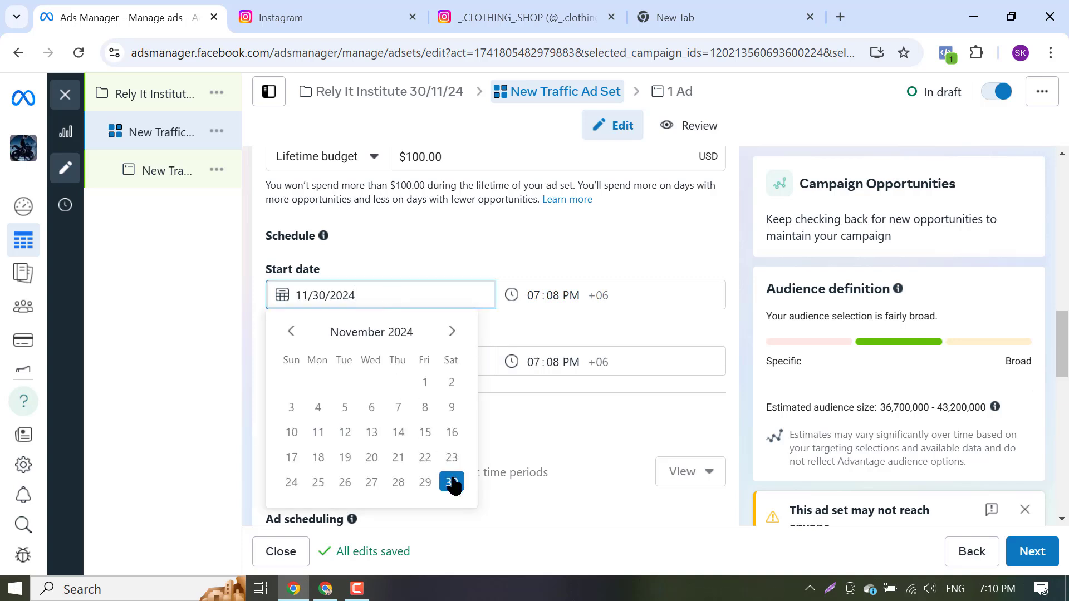
{"action": "left_click", "coordinate": [452, 483]}
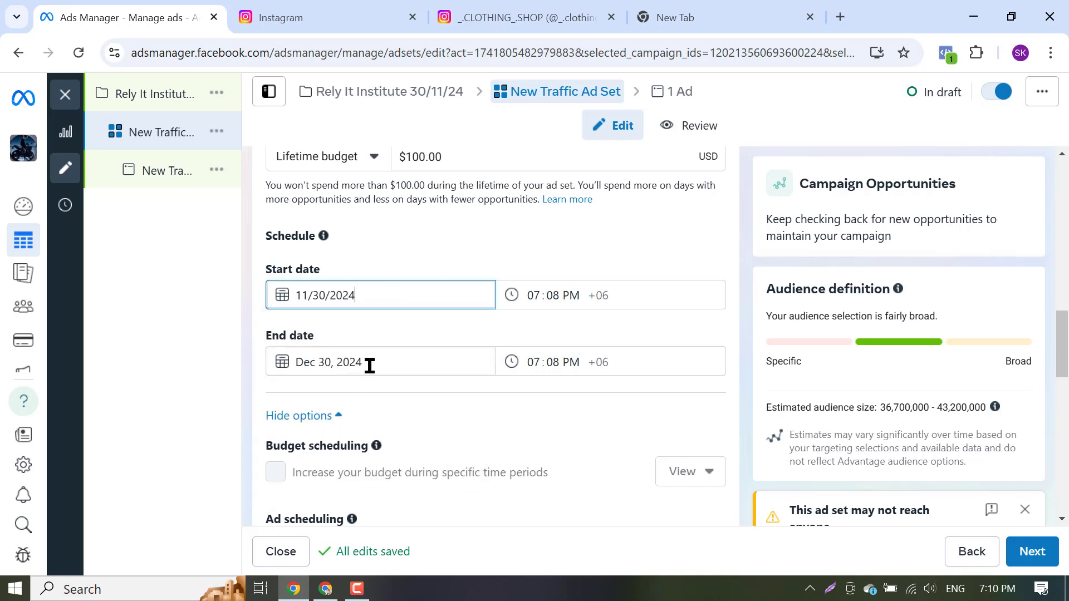
{"action": "left_click", "coordinate": [370, 366]}
{"action": "left_click", "coordinate": [458, 172]}
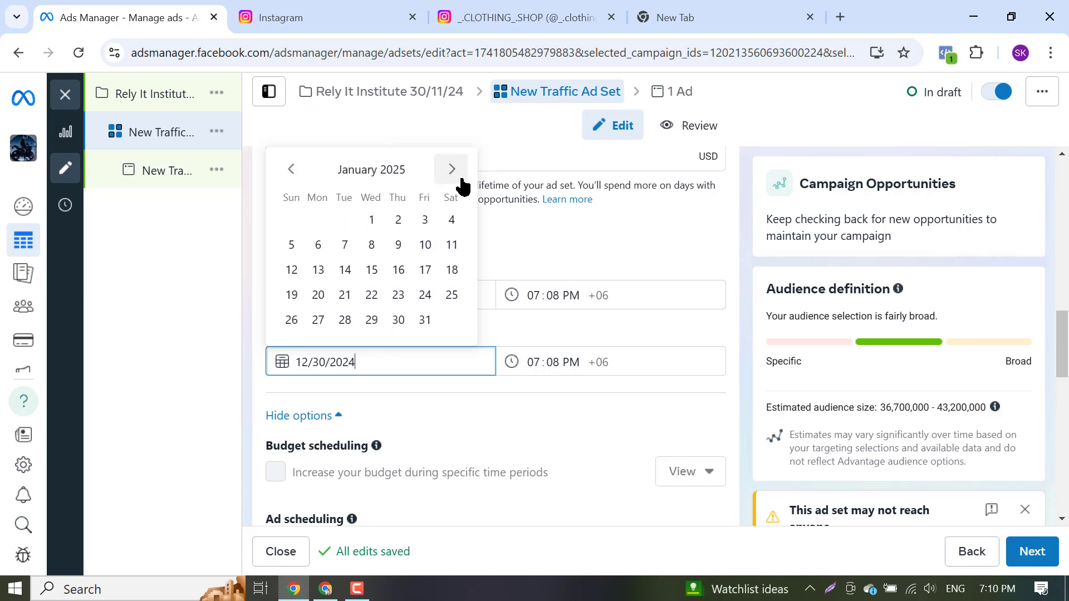
{"action": "left_click", "coordinate": [318, 245]}
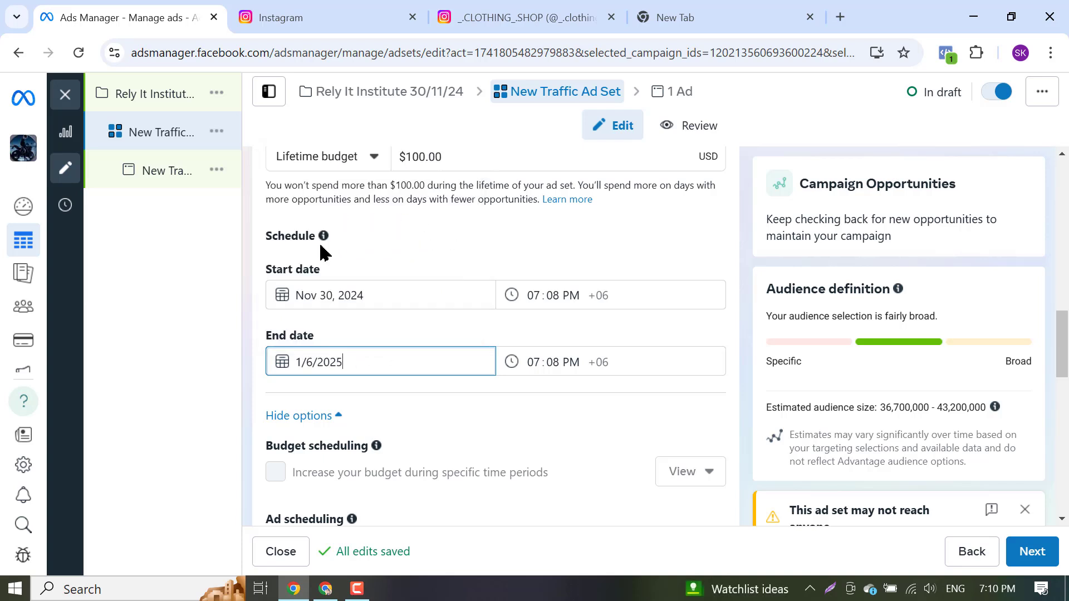
{"action": "left_click", "coordinate": [446, 384]}
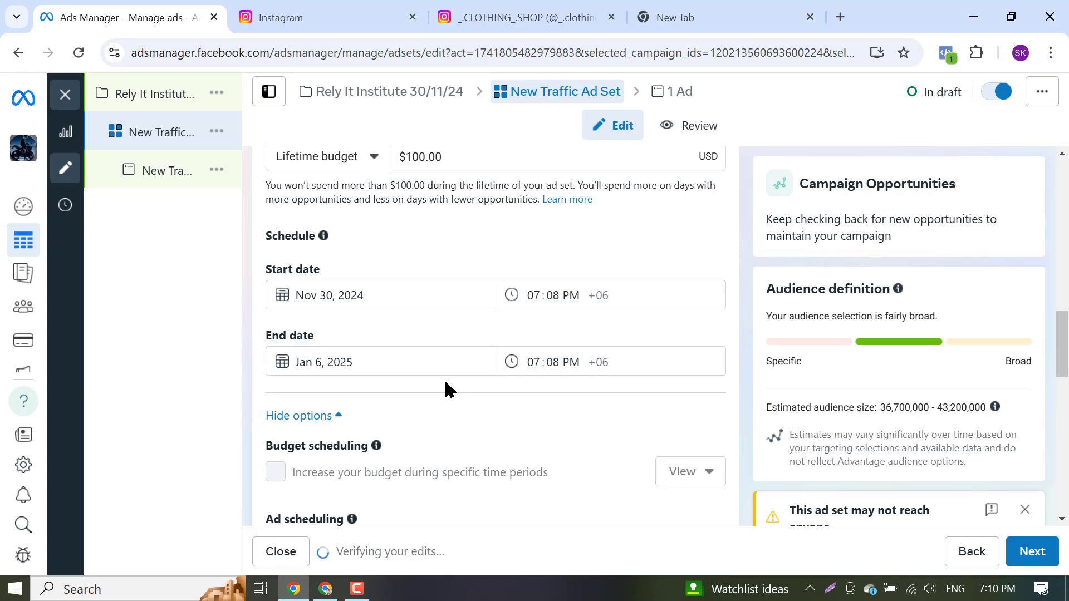
Dismiss the "This ad set may not reach anyone" warning about the low cost cap
{"action": "scroll", "coordinate": [507, 367], "scroll_direction": "down", "scroll_amount": 3}
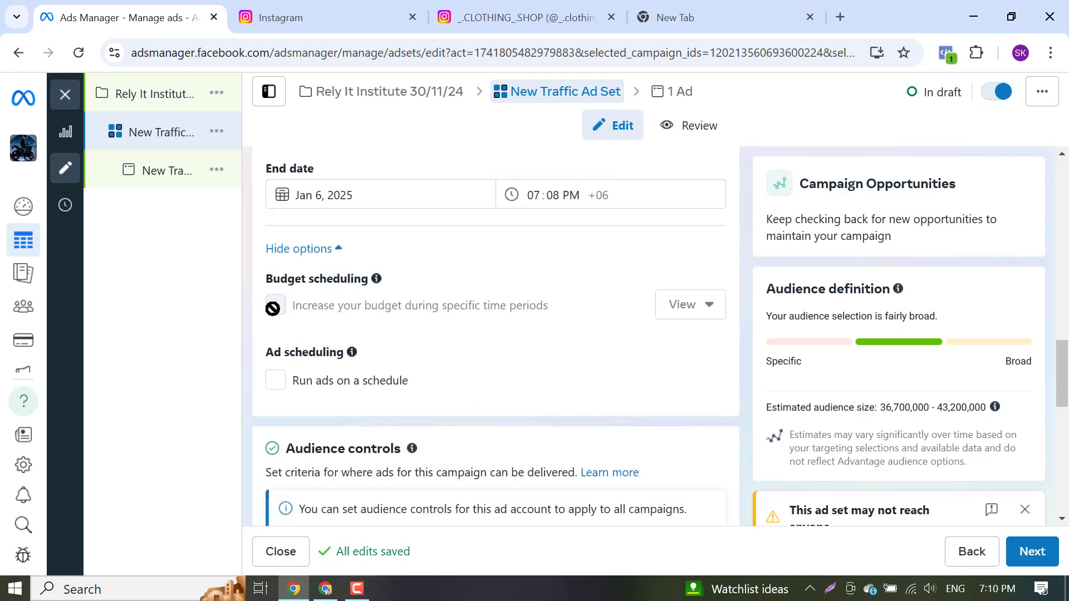
{"action": "scroll", "coordinate": [946, 473], "scroll_direction": "down", "scroll_amount": 6}
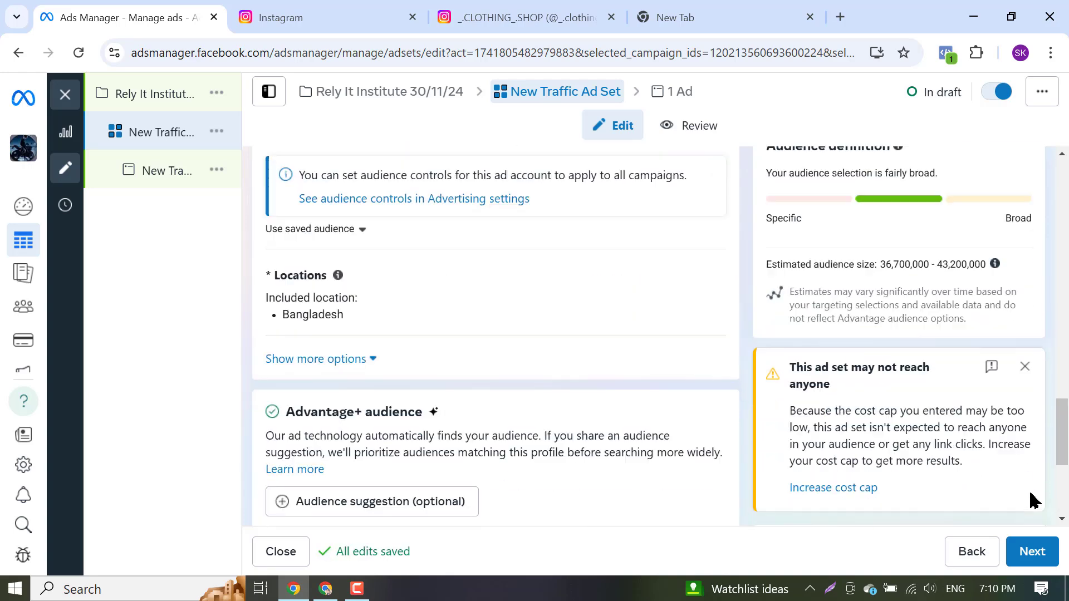
{"action": "left_click", "coordinate": [1025, 366]}
{"action": "scroll", "coordinate": [959, 394], "scroll_direction": "down", "scroll_amount": 3}
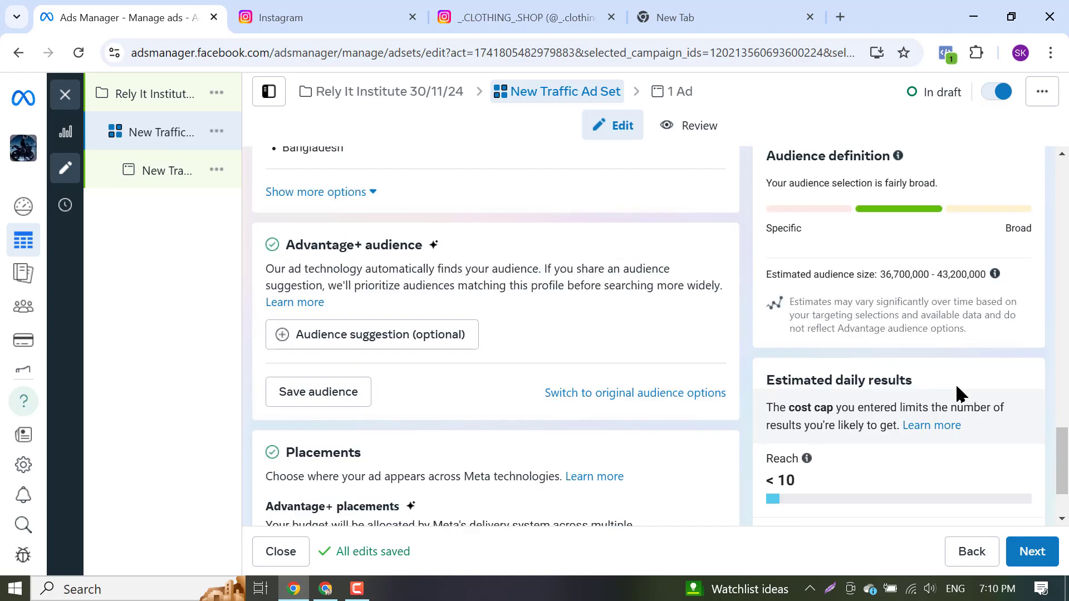
Review the ad set's estimated daily results, conversion settings, budget, schedule and audience
{"action": "scroll", "coordinate": [936, 419], "scroll_direction": "down", "scroll_amount": 2}
{"action": "scroll", "coordinate": [926, 430], "scroll_direction": "up", "scroll_amount": 3}
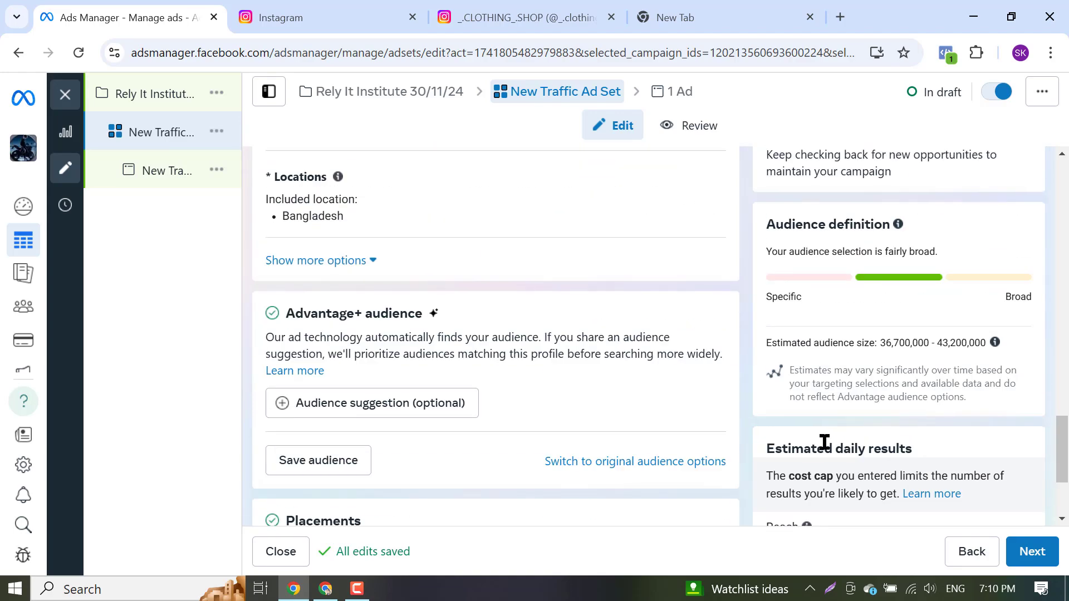
{"action": "scroll", "coordinate": [830, 451], "scroll_direction": "down", "scroll_amount": 3}
{"action": "scroll", "coordinate": [807, 439], "scroll_direction": "up", "scroll_amount": 15}
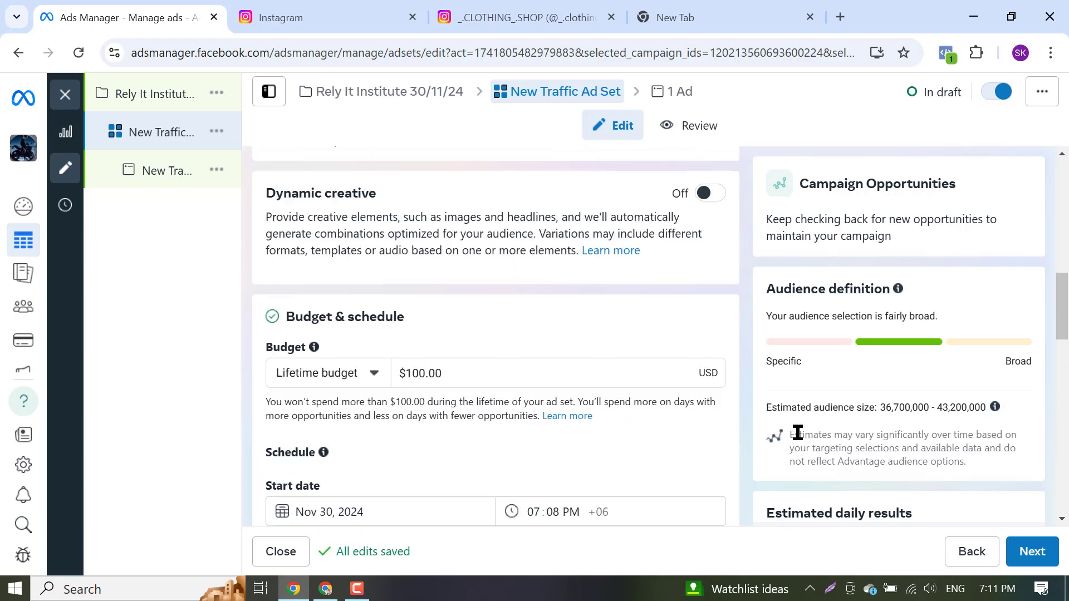
{"action": "scroll", "coordinate": [798, 433], "scroll_direction": "up", "scroll_amount": 3}
{"action": "scroll", "coordinate": [852, 444], "scroll_direction": "down", "scroll_amount": 20}
{"action": "scroll", "coordinate": [847, 432], "scroll_direction": "up", "scroll_amount": 13}
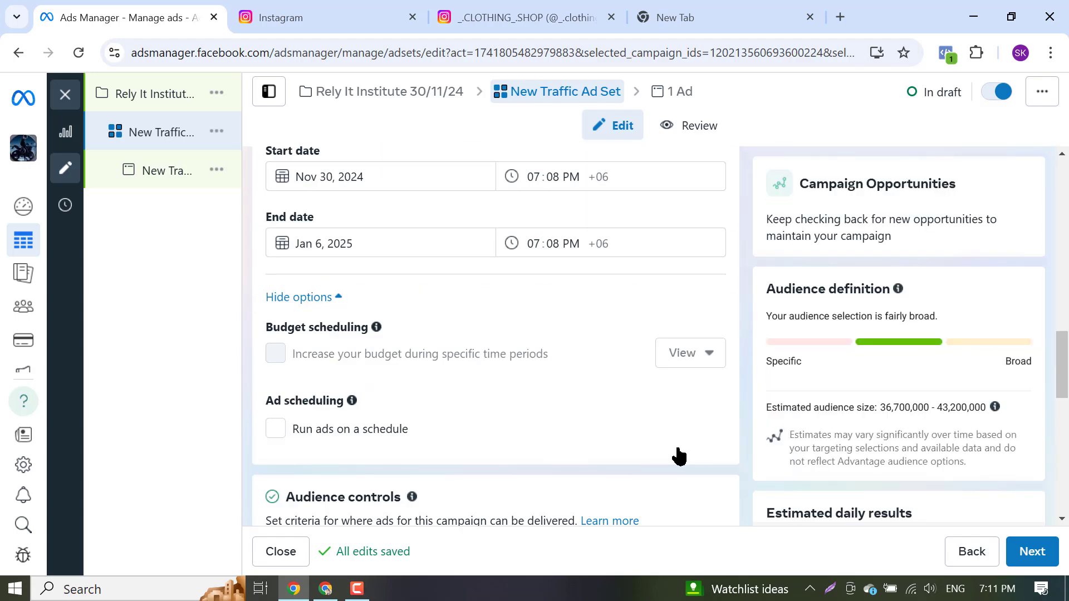
{"action": "scroll", "coordinate": [503, 475], "scroll_direction": "up", "scroll_amount": 18}
{"action": "scroll", "coordinate": [367, 440], "scroll_direction": "down", "scroll_amount": 3}
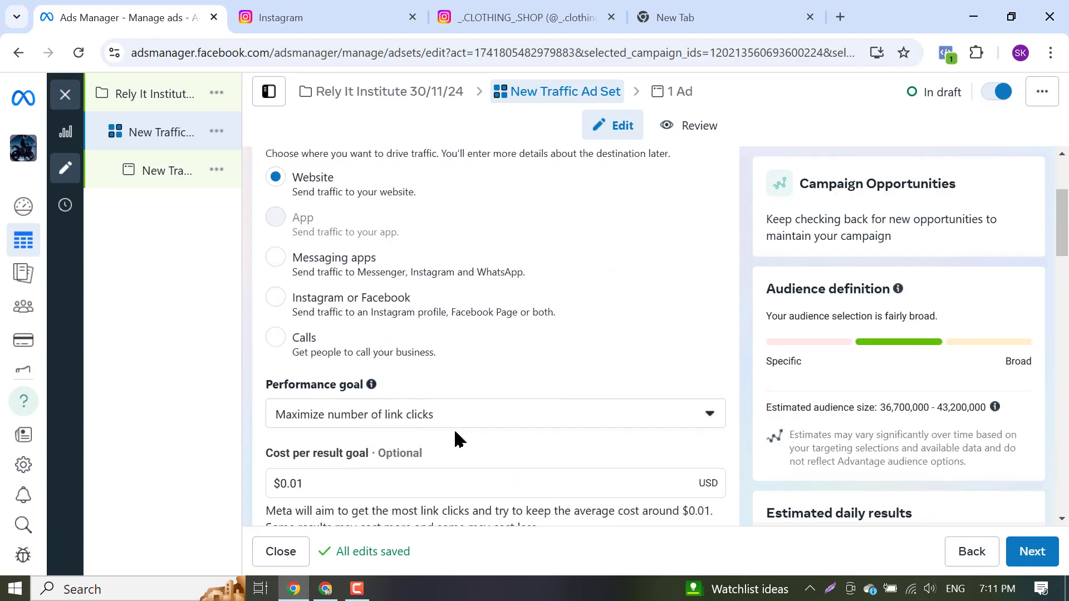
{"action": "scroll", "coordinate": [462, 440], "scroll_direction": "down", "scroll_amount": 3}
{"action": "scroll", "coordinate": [411, 452], "scroll_direction": "down", "scroll_amount": 3}
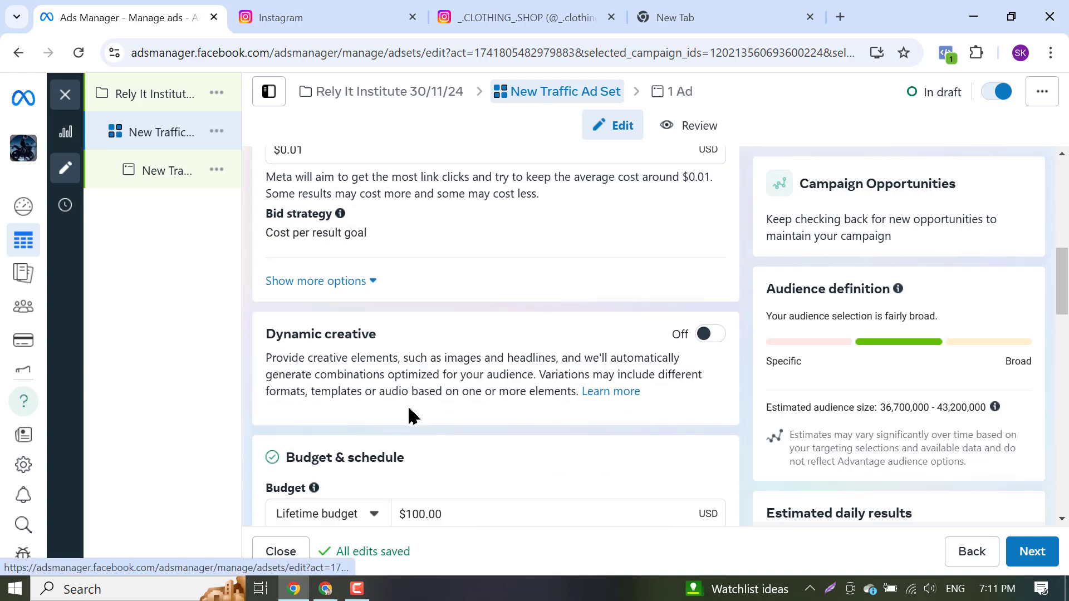
{"action": "scroll", "coordinate": [477, 461], "scroll_direction": "down", "scroll_amount": 3}
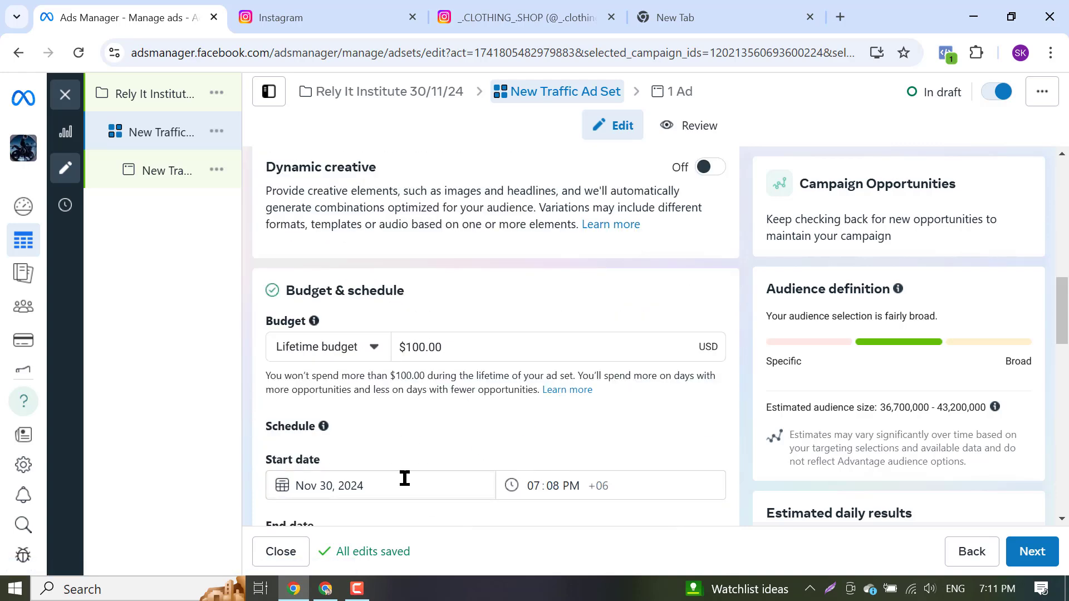
{"action": "scroll", "coordinate": [405, 479], "scroll_direction": "down", "scroll_amount": 3}
{"action": "scroll", "coordinate": [432, 413], "scroll_direction": "up", "scroll_amount": 2}
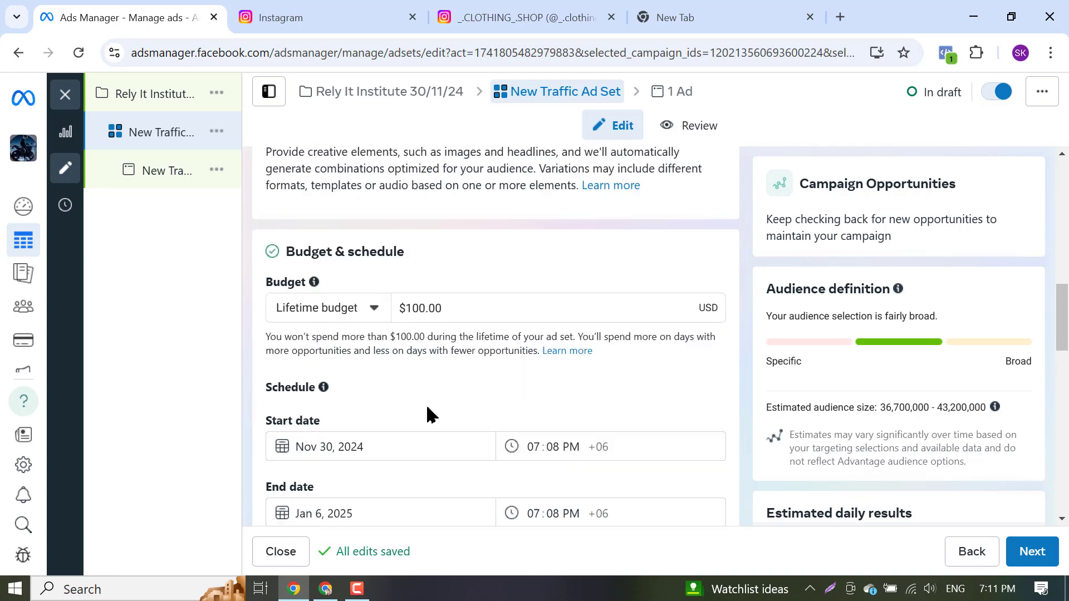
{"action": "scroll", "coordinate": [429, 414], "scroll_direction": "down", "scroll_amount": 6}
{"action": "scroll", "coordinate": [430, 413], "scroll_direction": "up", "scroll_amount": 12}
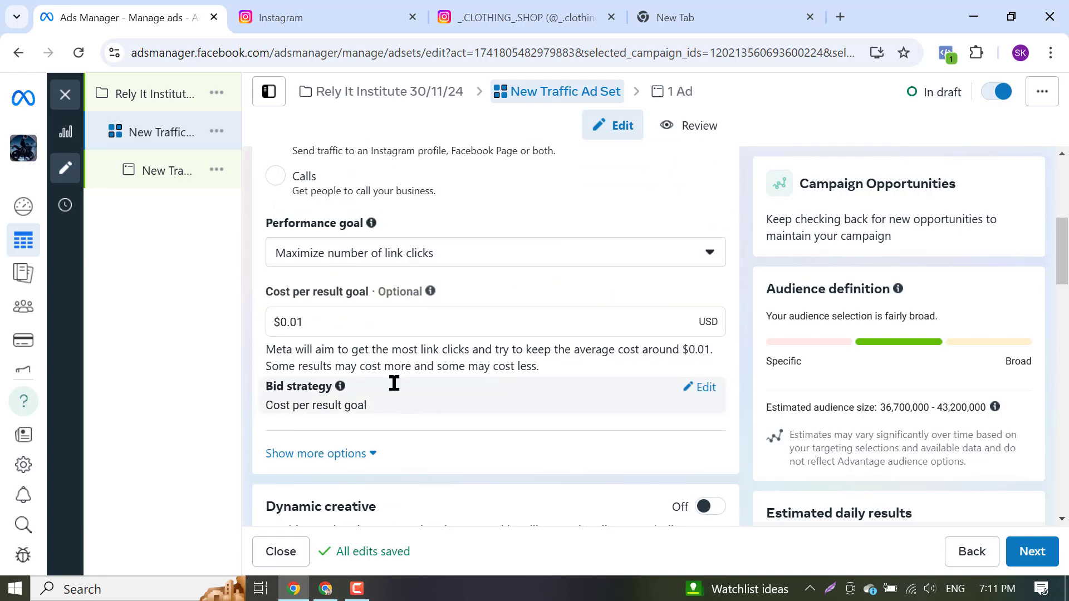
Set the ad set's cost per result goal to $0.10
{"action": "scroll", "coordinate": [395, 384], "scroll_direction": "up", "scroll_amount": 3}
{"action": "left_click", "coordinate": [327, 476]}
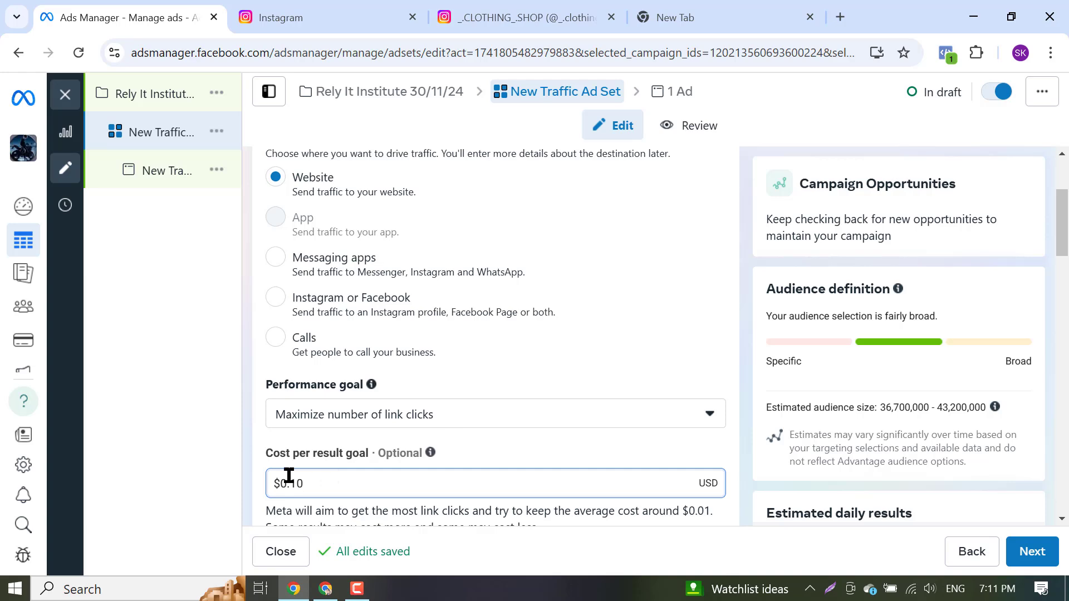
{"action": "left_click", "coordinate": [191, 483]}
Check the estimated daily reach and link clicks, and review the ad set's location, budget and schedule
{"action": "scroll", "coordinate": [693, 382], "scroll_direction": "down", "scroll_amount": 10}
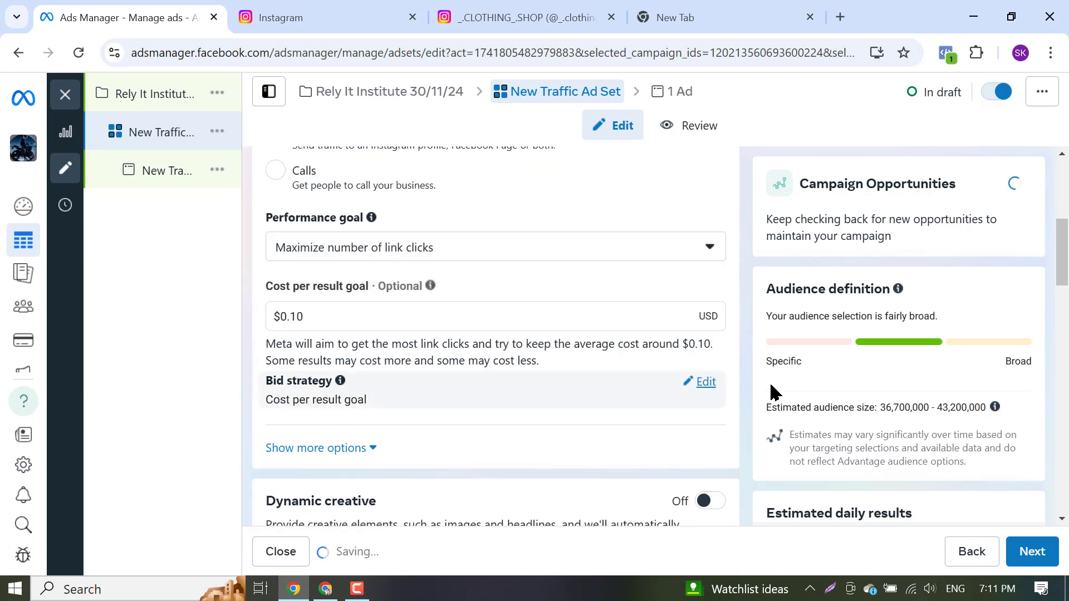
{"action": "scroll", "coordinate": [974, 399], "scroll_direction": "down", "scroll_amount": 10}
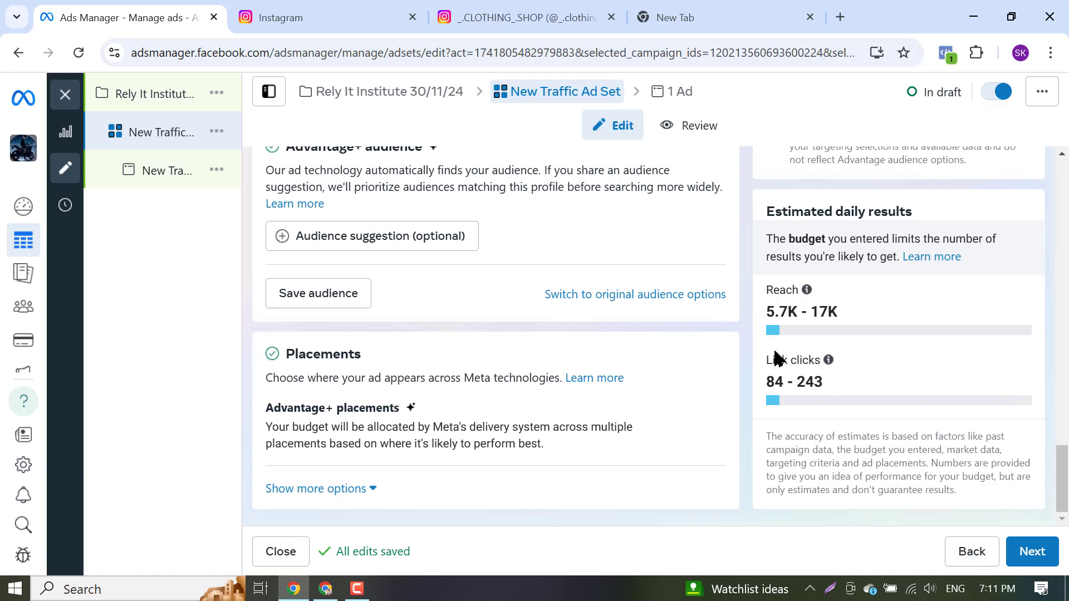
{"action": "scroll", "coordinate": [777, 359], "scroll_direction": "up", "scroll_amount": 3}
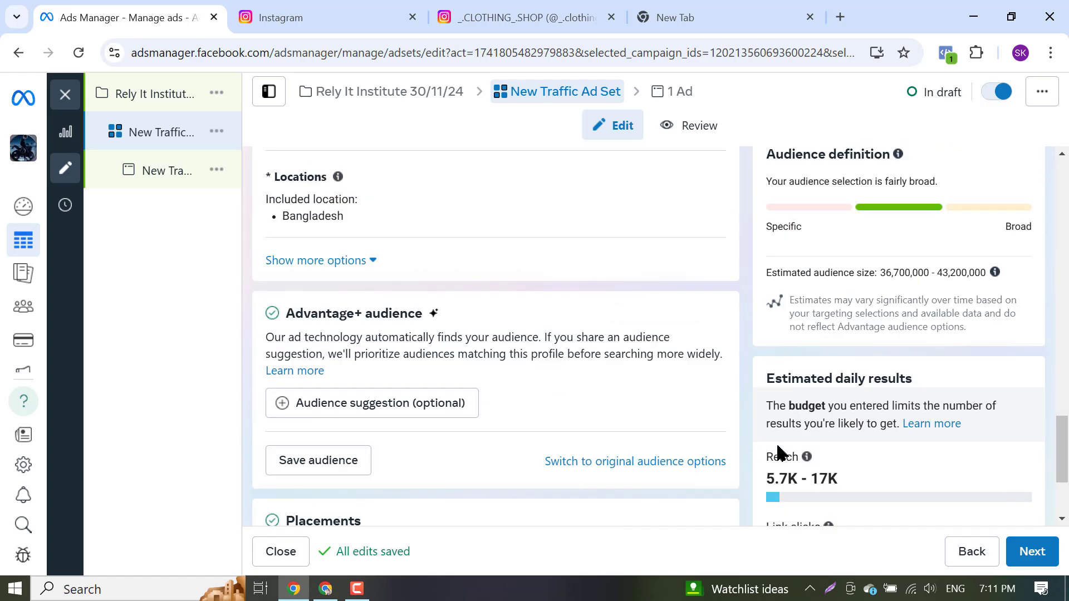
{"action": "mouse_move", "coordinate": [806, 458]}
{"action": "scroll", "coordinate": [809, 390], "scroll_direction": "down", "scroll_amount": 3}
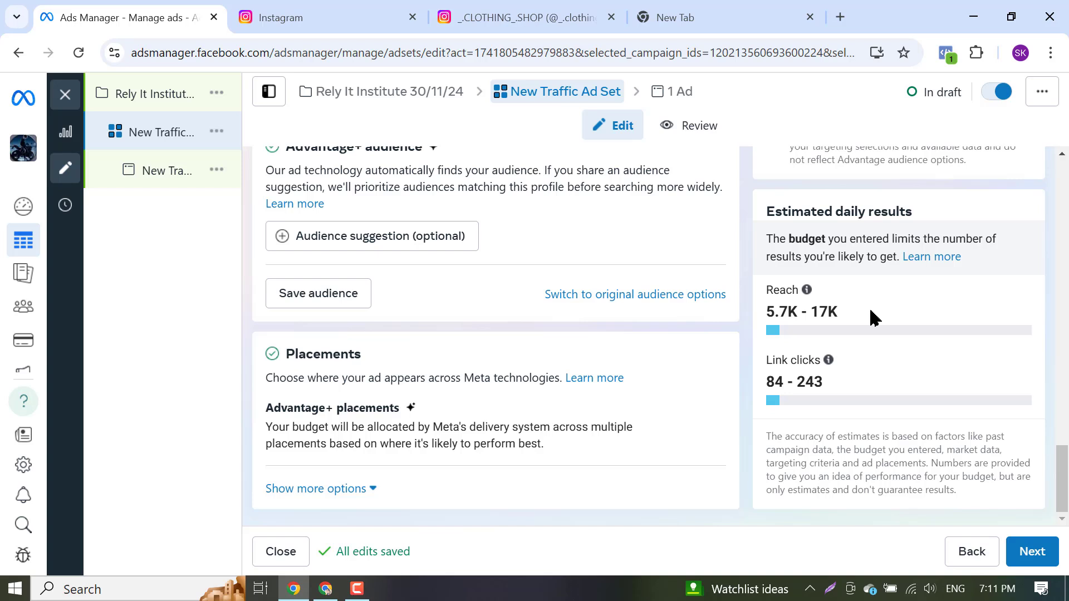
{"action": "scroll", "coordinate": [306, 358], "scroll_direction": "up", "scroll_amount": 8}
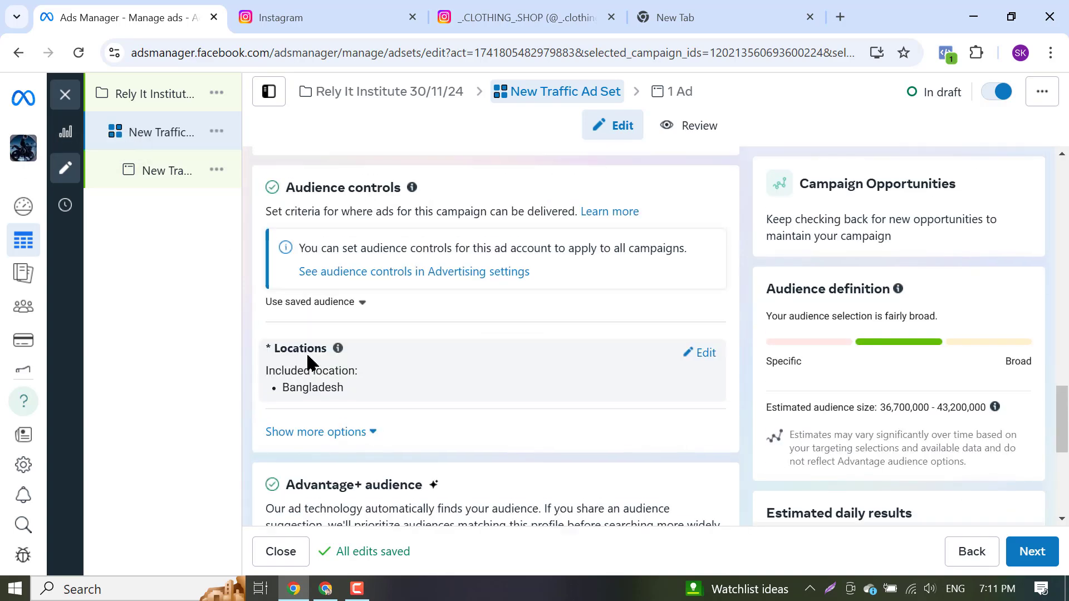
{"action": "scroll", "coordinate": [401, 398], "scroll_direction": "up", "scroll_amount": 5}
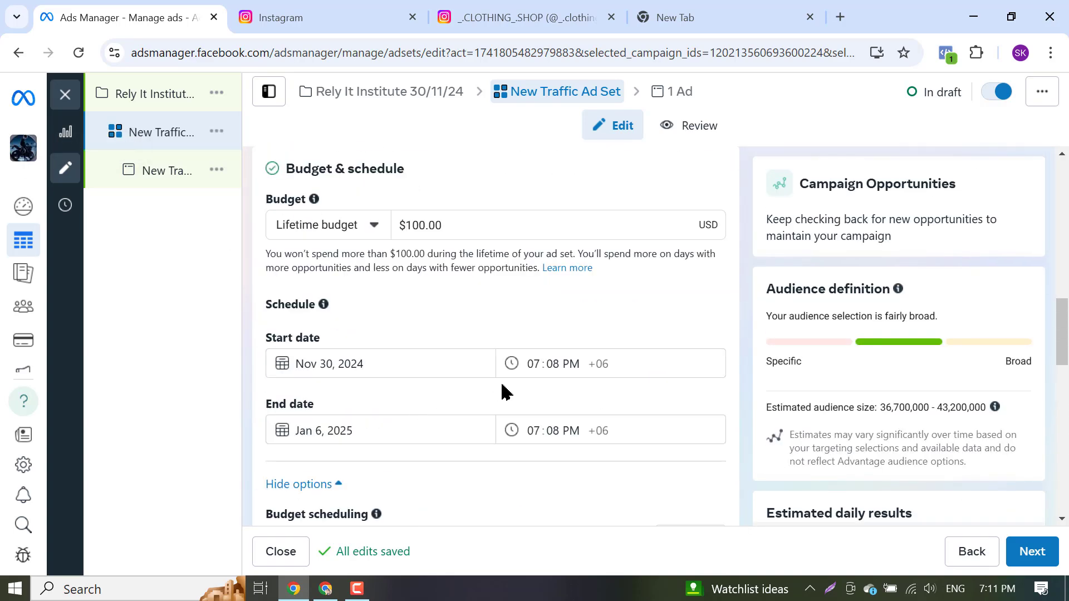
{"action": "scroll", "coordinate": [407, 365], "scroll_direction": "down", "scroll_amount": 5}
Try a cost per result goal of $0.05 and check the estimated daily results
{"action": "scroll", "coordinate": [408, 369], "scroll_direction": "up", "scroll_amount": 10}
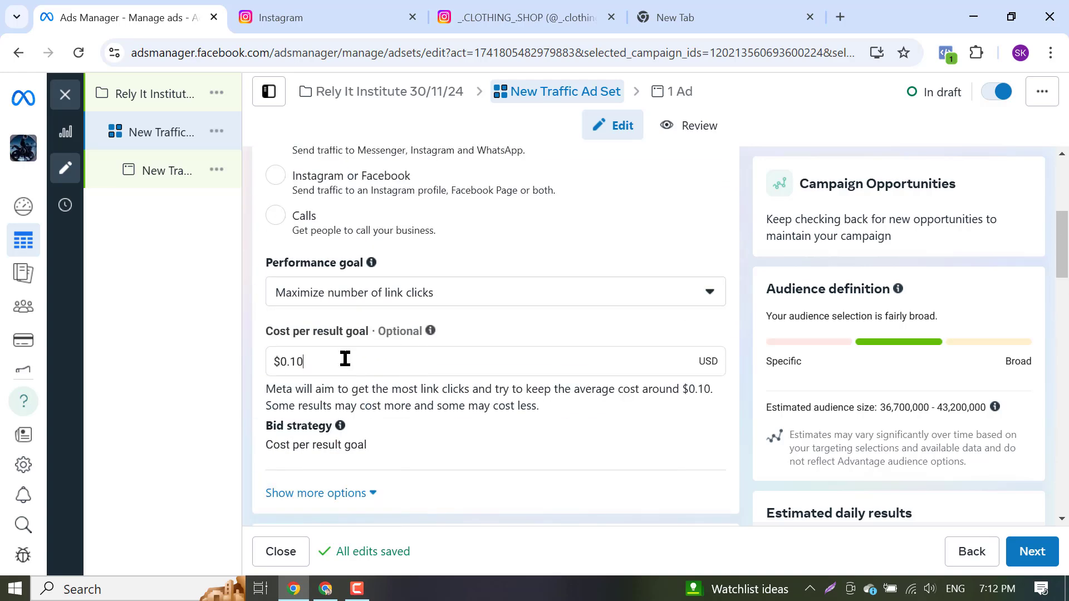
{"action": "left_click", "coordinate": [344, 359]}
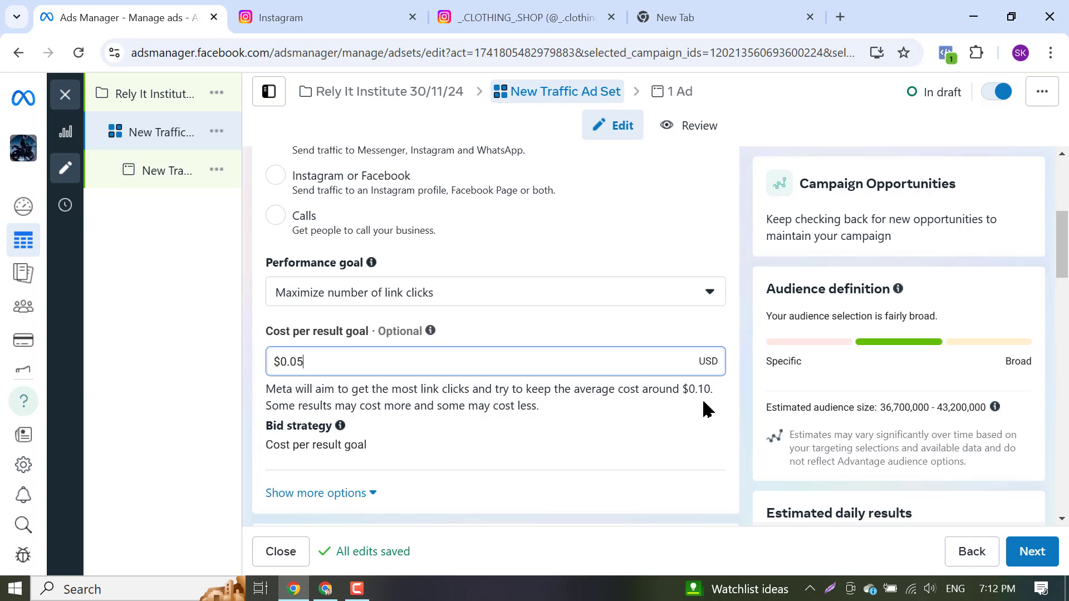
{"action": "scroll", "coordinate": [836, 404], "scroll_direction": "down", "scroll_amount": 10}
{"action": "scroll", "coordinate": [952, 400], "scroll_direction": "down", "scroll_amount": 8}
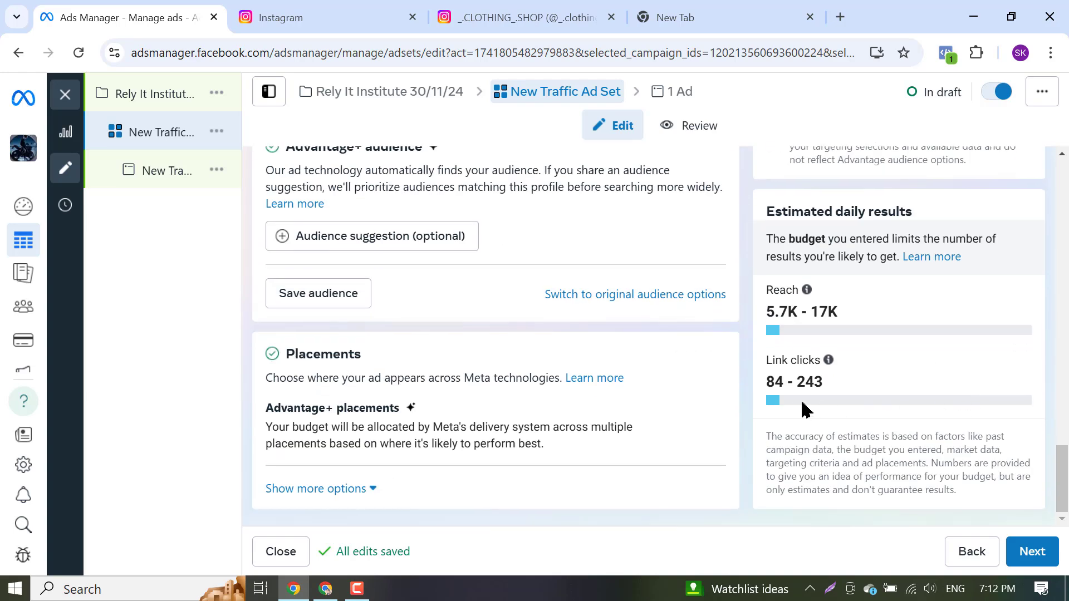
{"action": "scroll", "coordinate": [807, 395], "scroll_direction": "up", "scroll_amount": 3}
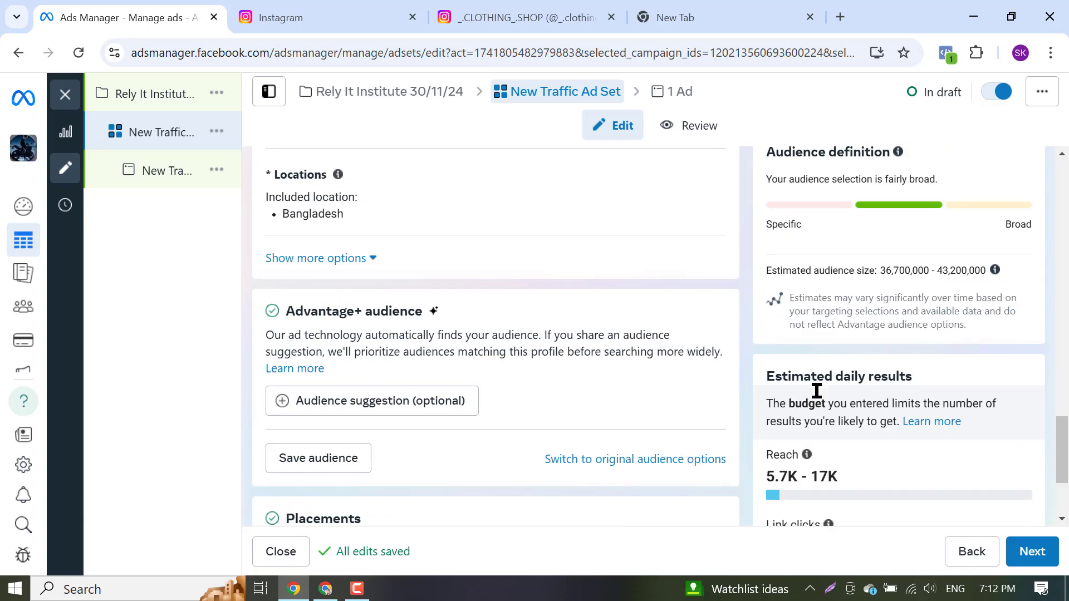
Return the cost per result goal to $0.10
{"action": "scroll", "coordinate": [557, 393], "scroll_direction": "up", "scroll_amount": 8}
{"action": "scroll", "coordinate": [459, 382], "scroll_direction": "up", "scroll_amount": 6}
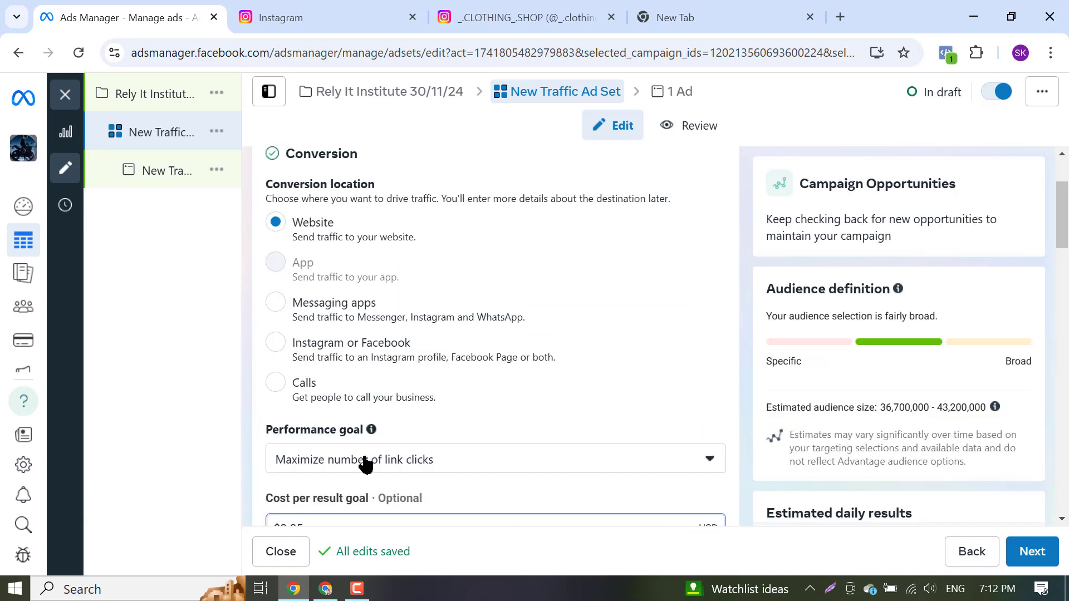
{"action": "scroll", "coordinate": [368, 451], "scroll_direction": "down", "scroll_amount": 2}
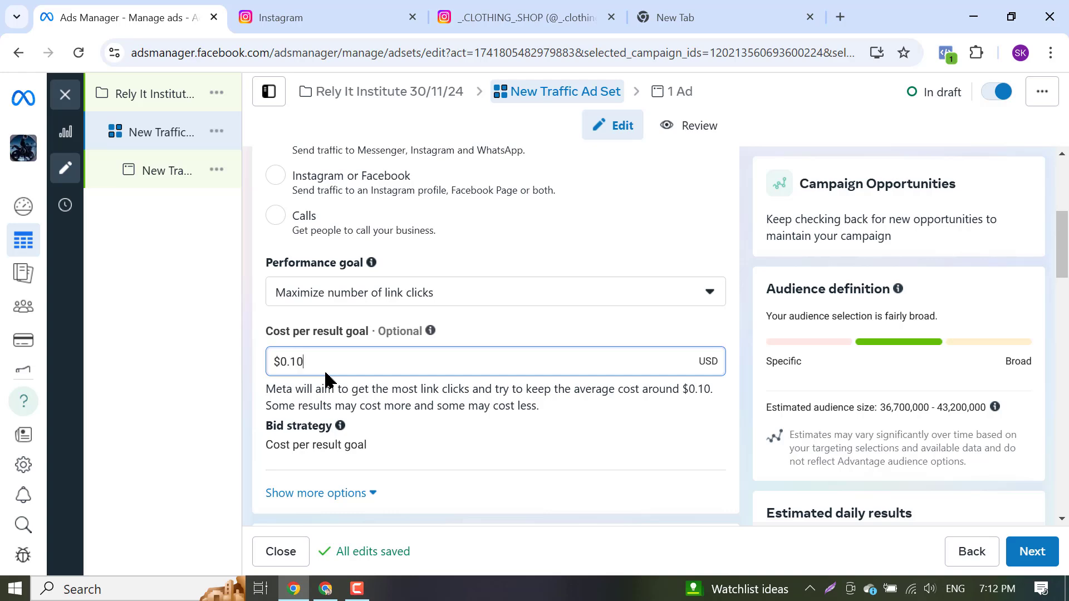
{"action": "left_click", "coordinate": [104, 367]}
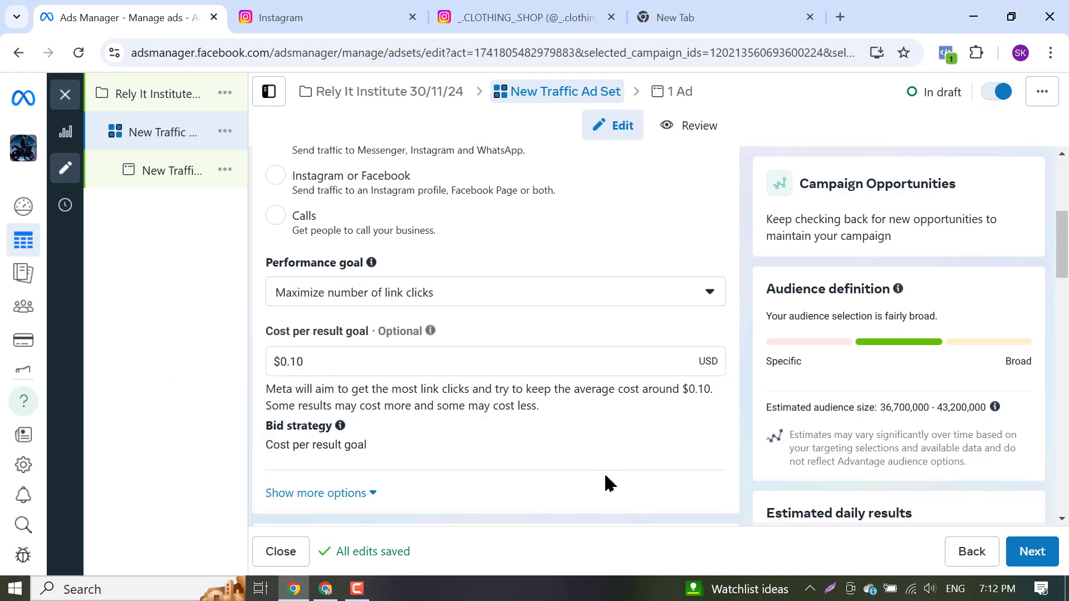
Review the ad set's estimated daily results, conversion locations, budget, schedule, audience controls and placements
{"action": "scroll", "coordinate": [516, 417], "scroll_direction": "down", "scroll_amount": 15}
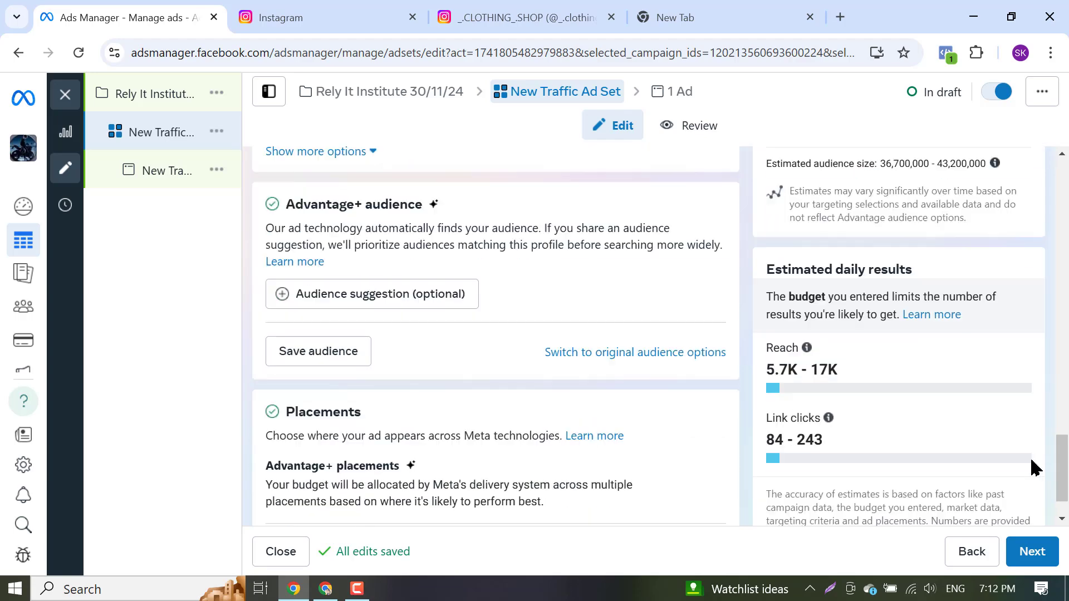
{"action": "scroll", "coordinate": [928, 392], "scroll_direction": "up", "scroll_amount": 3}
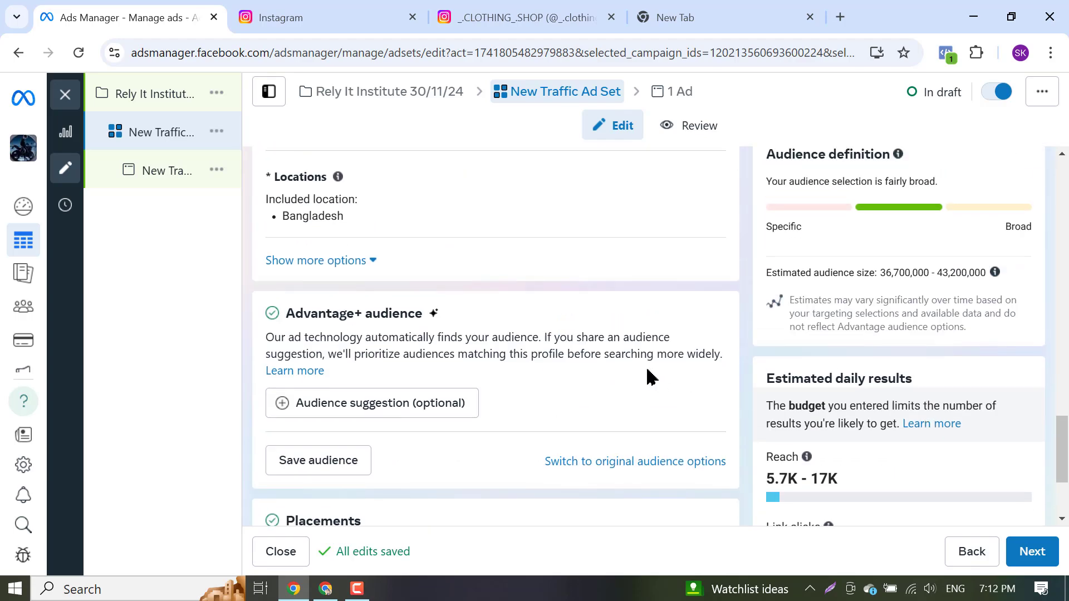
{"action": "scroll", "coordinate": [643, 380], "scroll_direction": "down", "scroll_amount": 3}
{"action": "scroll", "coordinate": [551, 376], "scroll_direction": "up", "scroll_amount": 12}
{"action": "scroll", "coordinate": [449, 370], "scroll_direction": "up", "scroll_amount": 6}
{"action": "scroll", "coordinate": [479, 377], "scroll_direction": "down", "scroll_amount": 6}
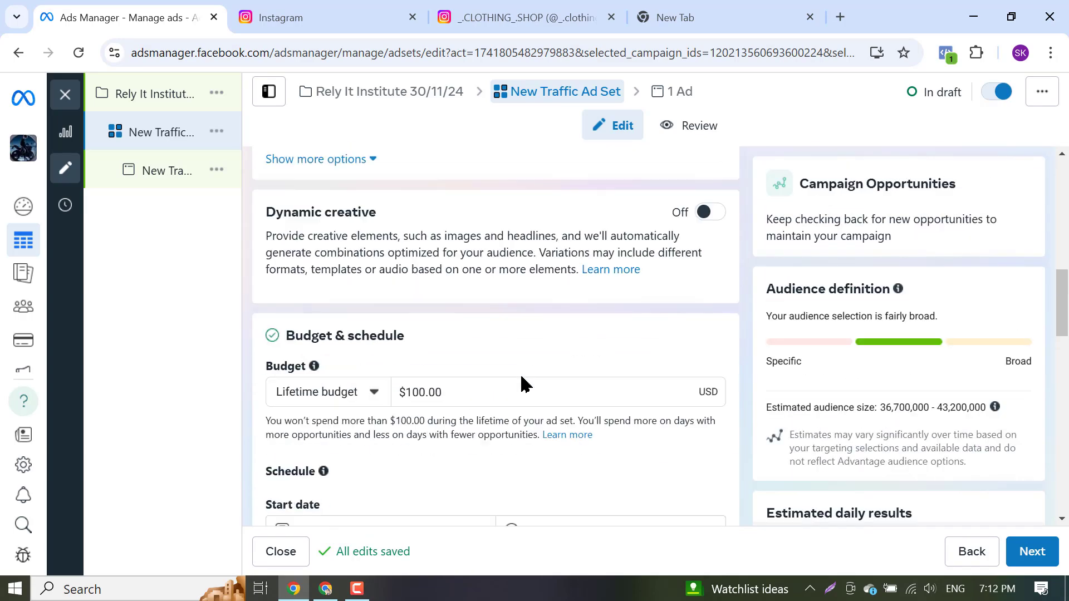
{"action": "scroll", "coordinate": [526, 384], "scroll_direction": "down", "scroll_amount": 6}
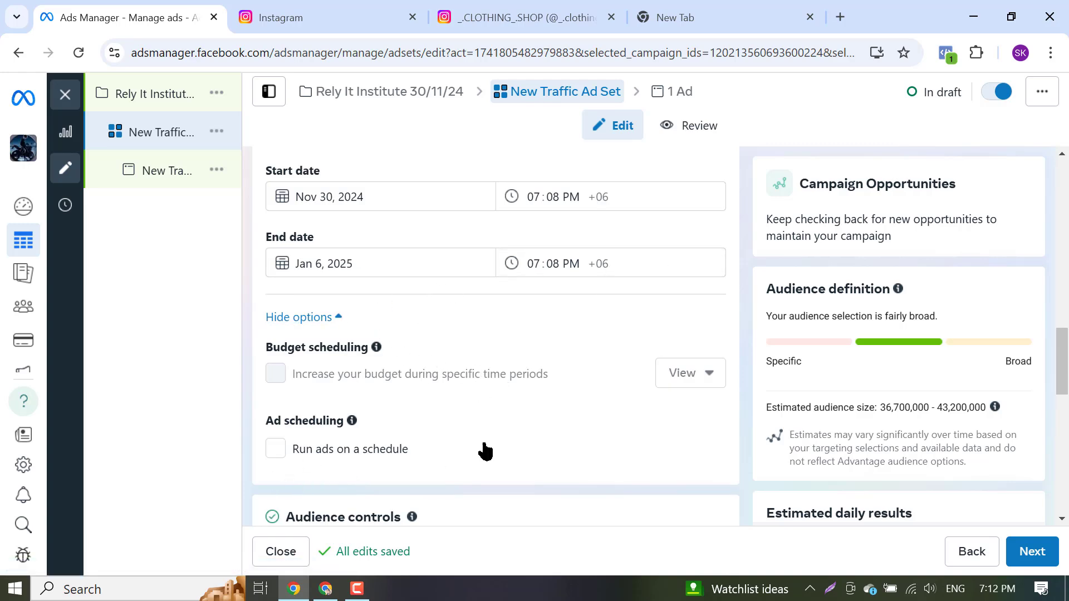
{"action": "scroll", "coordinate": [367, 412], "scroll_direction": "up", "scroll_amount": 10}
{"action": "scroll", "coordinate": [369, 405], "scroll_direction": "up", "scroll_amount": 10}
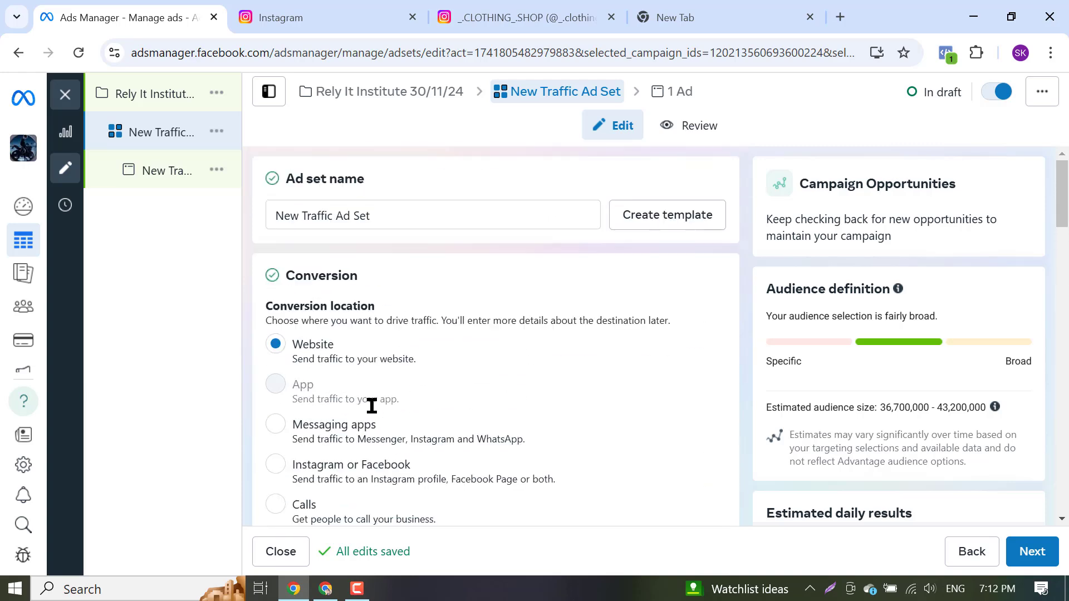
{"action": "mouse_move", "coordinate": [372, 406]}
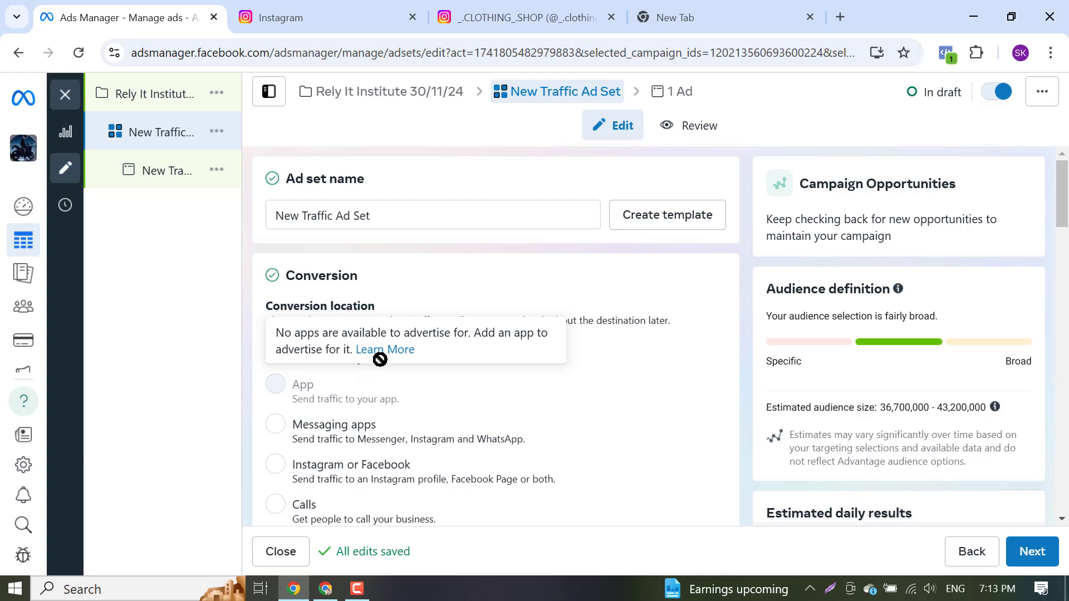
{"action": "scroll", "coordinate": [451, 279], "scroll_direction": "down", "scroll_amount": 2}
{"action": "scroll", "coordinate": [445, 287], "scroll_direction": "down", "scroll_amount": 5}
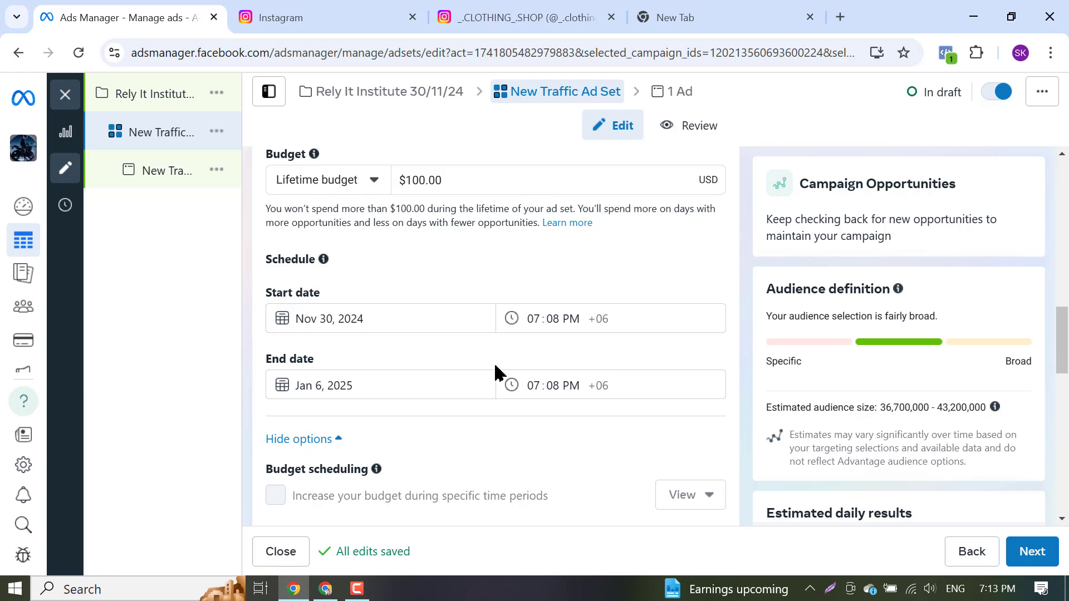
{"action": "scroll", "coordinate": [497, 372], "scroll_direction": "down", "scroll_amount": 9}
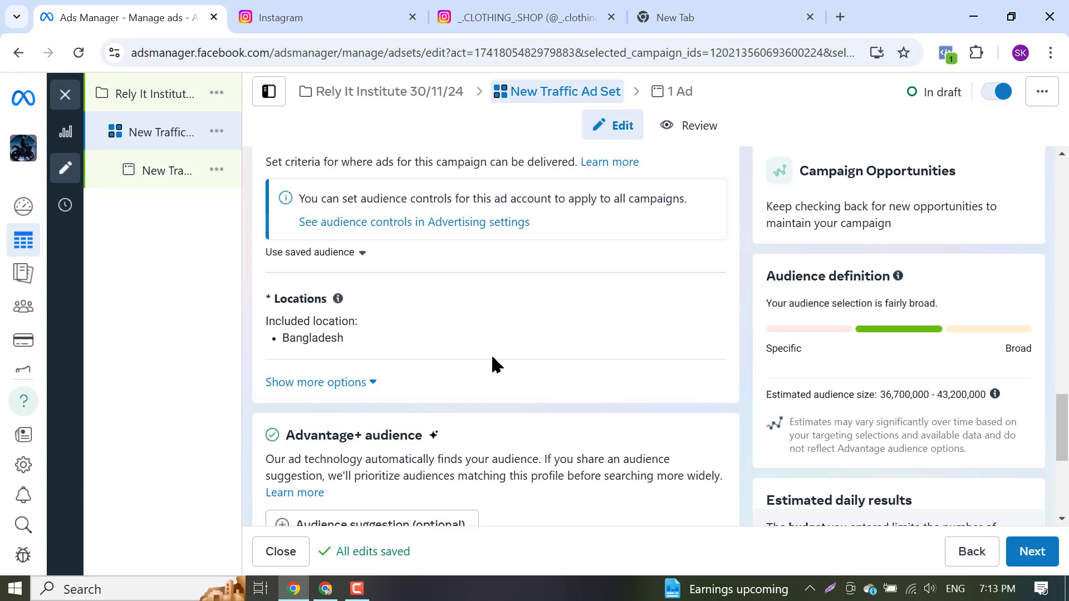
{"action": "scroll", "coordinate": [492, 365], "scroll_direction": "down", "scroll_amount": 3}
{"action": "scroll", "coordinate": [401, 422], "scroll_direction": "down", "scroll_amount": 2}
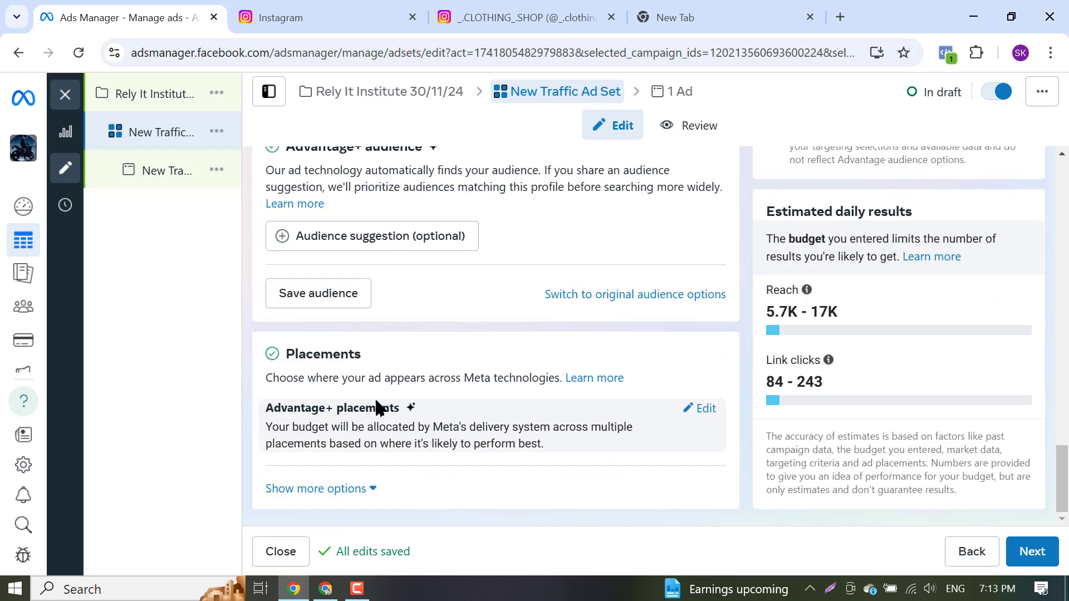
Turn on ad scheduling for the ad set and bring up its weekly hours grid
{"action": "scroll", "coordinate": [338, 349], "scroll_direction": "up", "scroll_amount": 9}
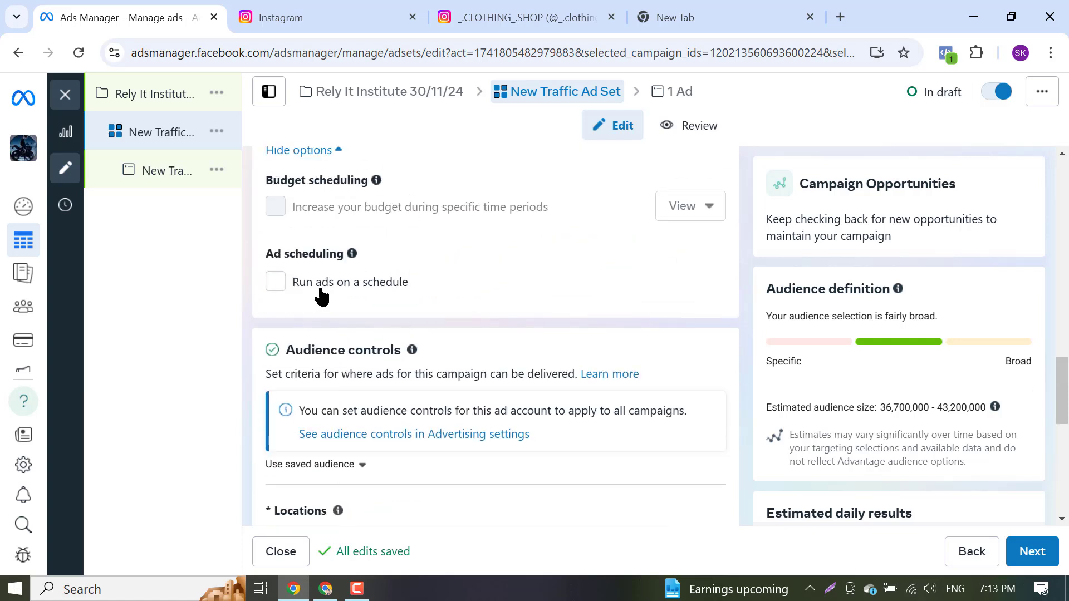
{"action": "left_click", "coordinate": [277, 282]}
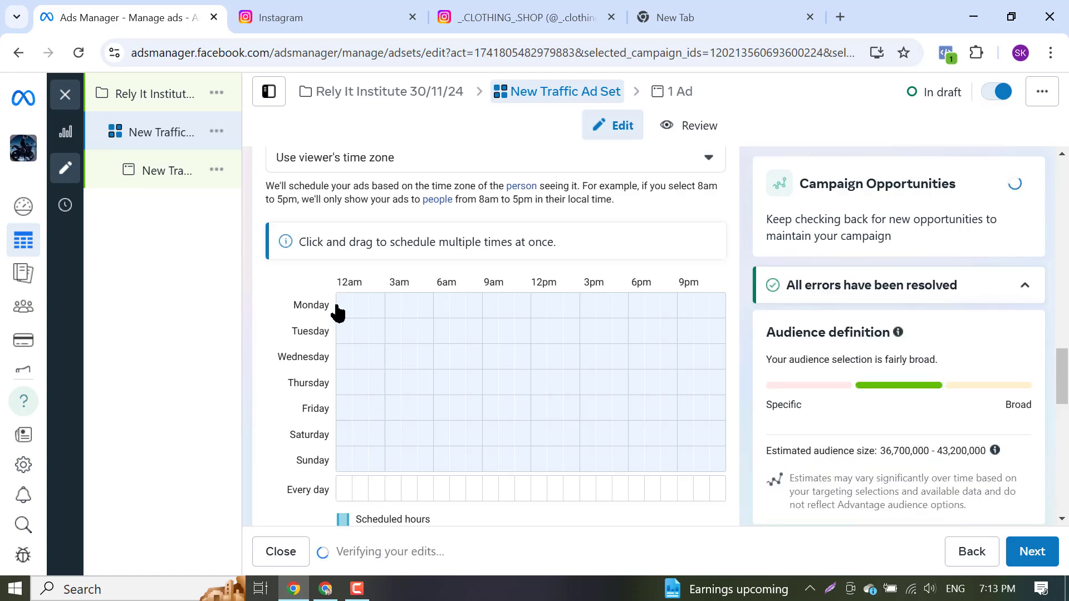
{"action": "scroll", "coordinate": [356, 305], "scroll_direction": "up", "scroll_amount": 2}
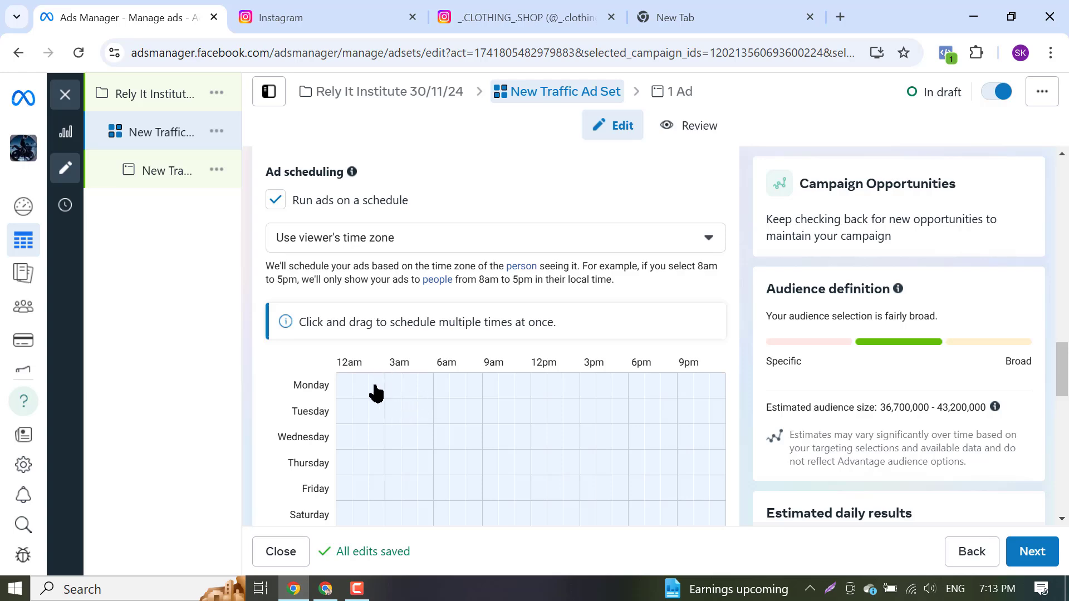
{"action": "scroll", "coordinate": [465, 400], "scroll_direction": "down", "scroll_amount": 3}
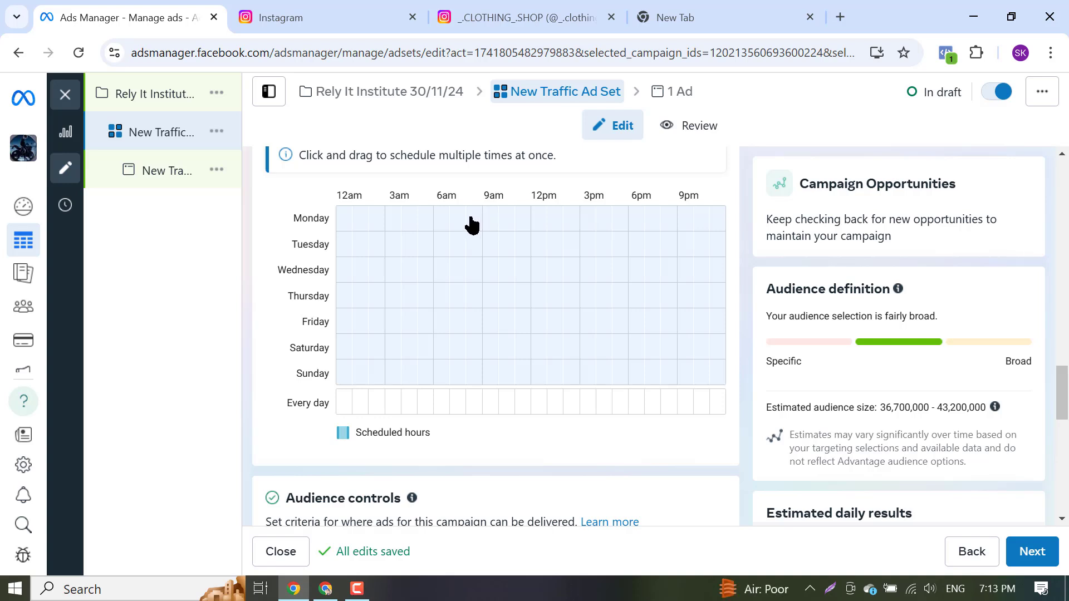
Schedule the ads to run from 7am to 10am every day
{"action": "left_click", "coordinate": [458, 403]}
{"action": "scroll", "coordinate": [468, 408], "scroll_direction": "down", "scroll_amount": 1}
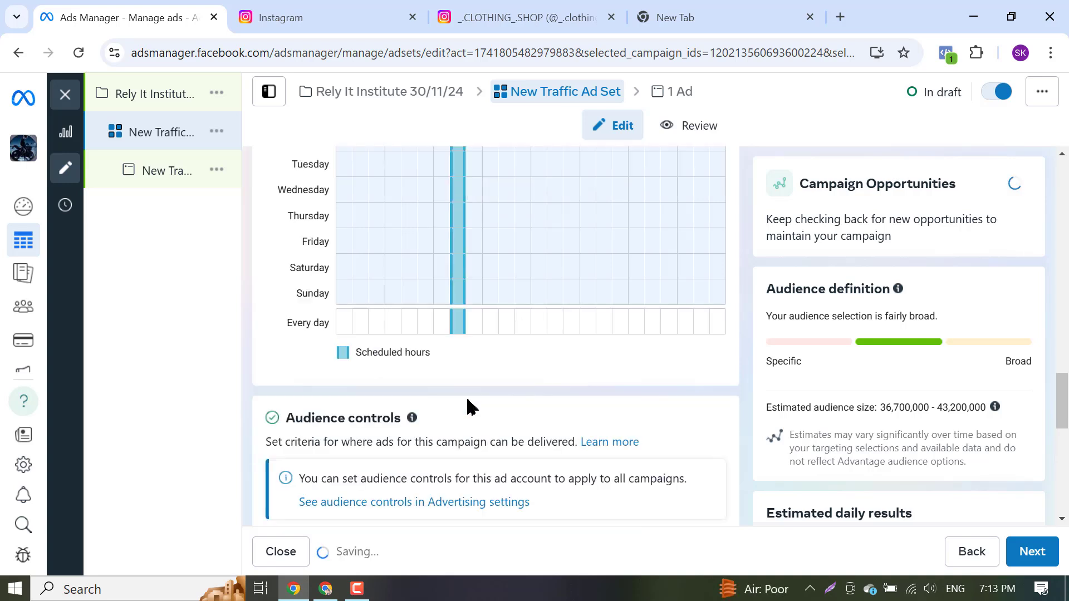
{"action": "scroll", "coordinate": [473, 353], "scroll_direction": "up", "scroll_amount": 3}
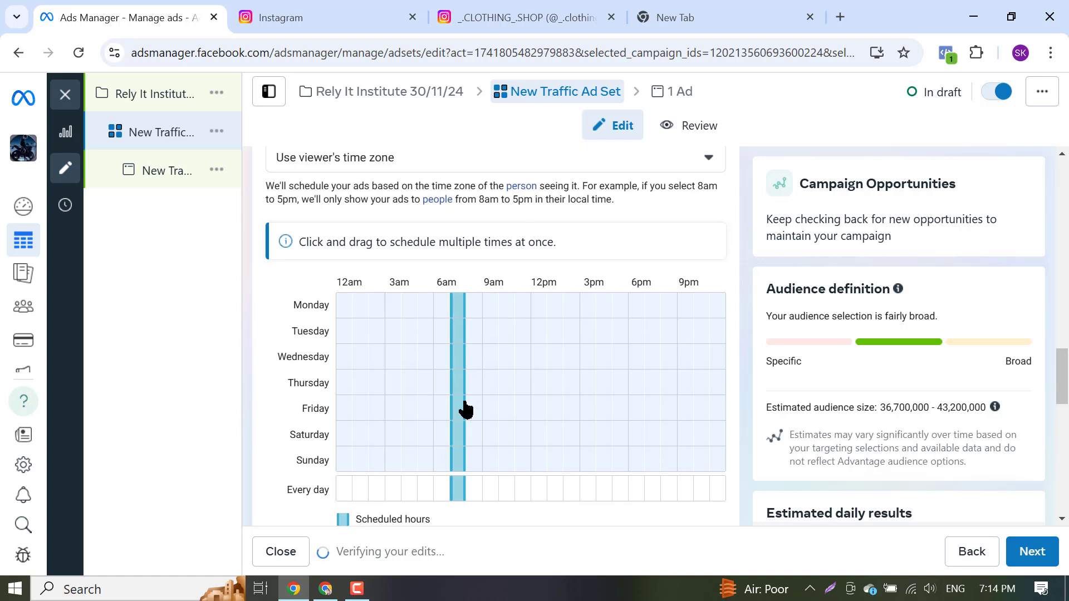
{"action": "left_click", "coordinate": [474, 493]}
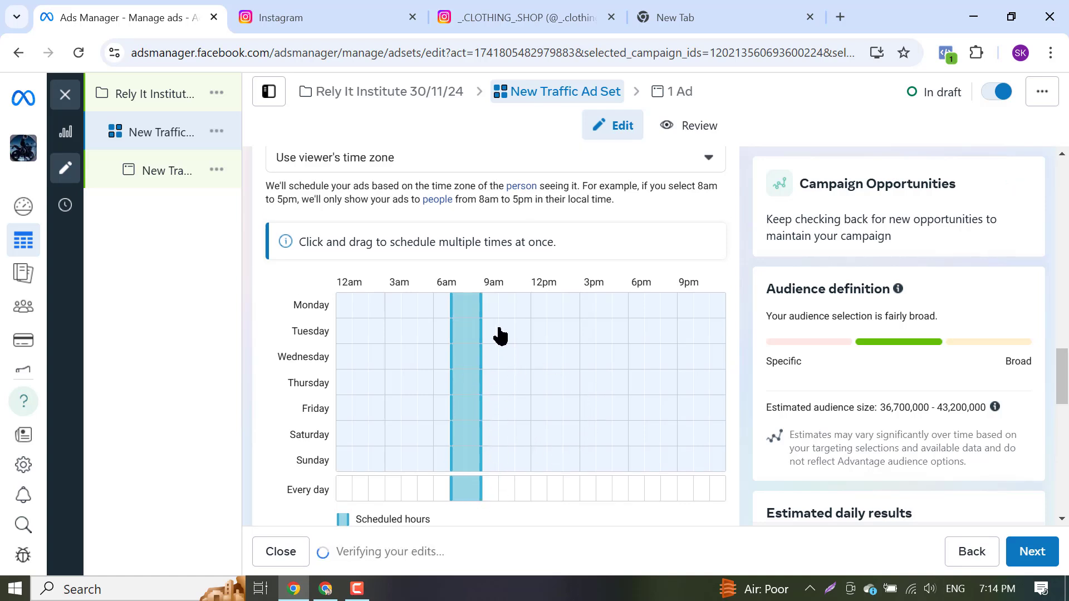
{"action": "left_click", "coordinate": [490, 493]}
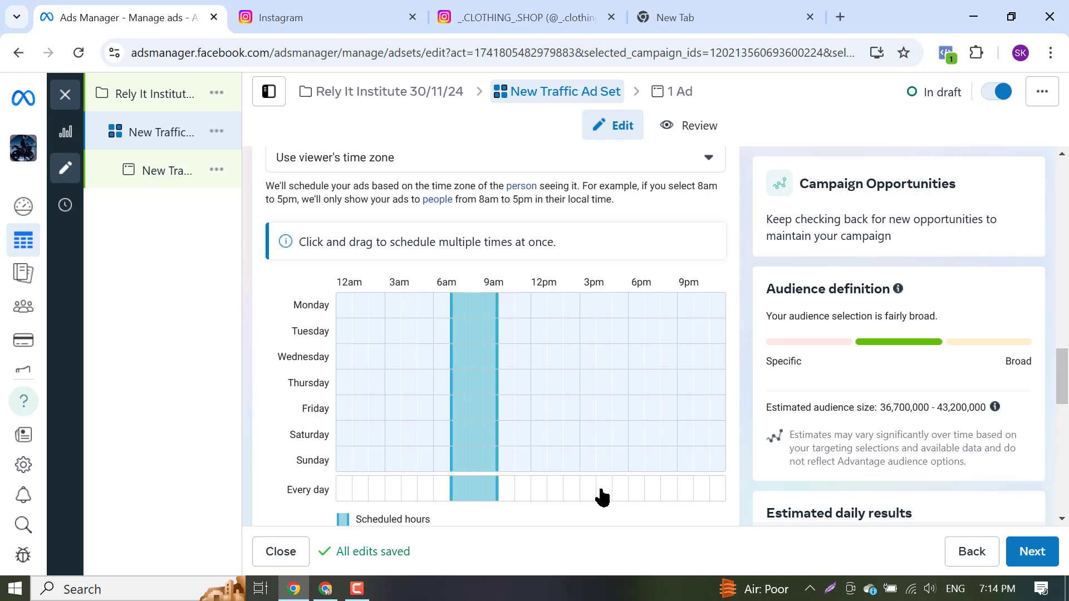
Add the evening hours from 5pm to midnight to the ad schedule for every day
{"action": "left_click", "coordinate": [618, 496]}
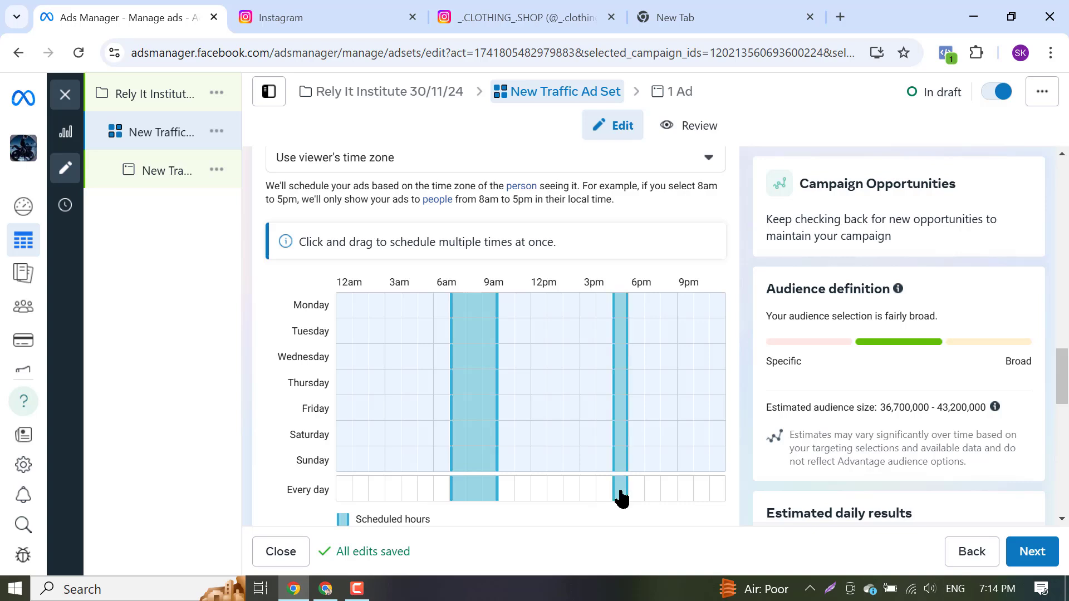
{"action": "left_click", "coordinate": [634, 501]}
{"action": "left_click", "coordinate": [650, 494]}
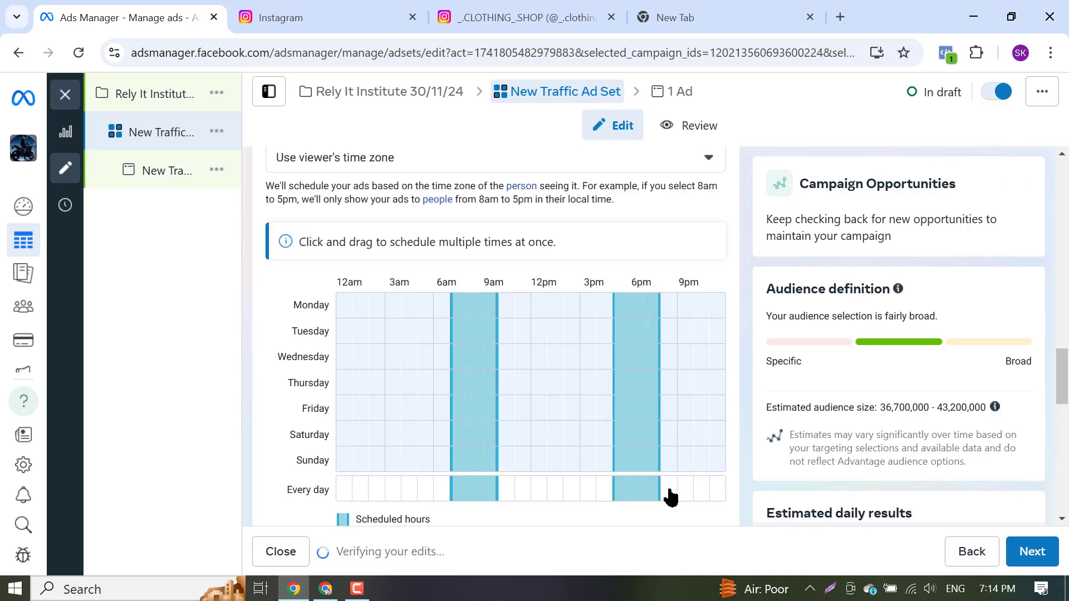
{"action": "left_click", "coordinate": [670, 494]}
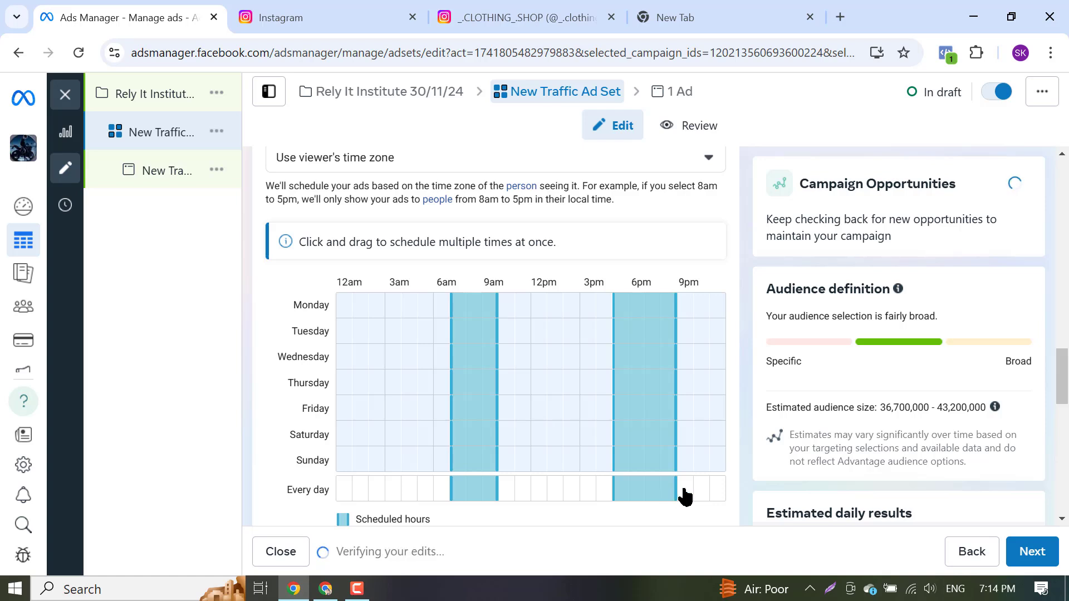
{"action": "left_click", "coordinate": [683, 496]}
{"action": "left_click", "coordinate": [698, 495]}
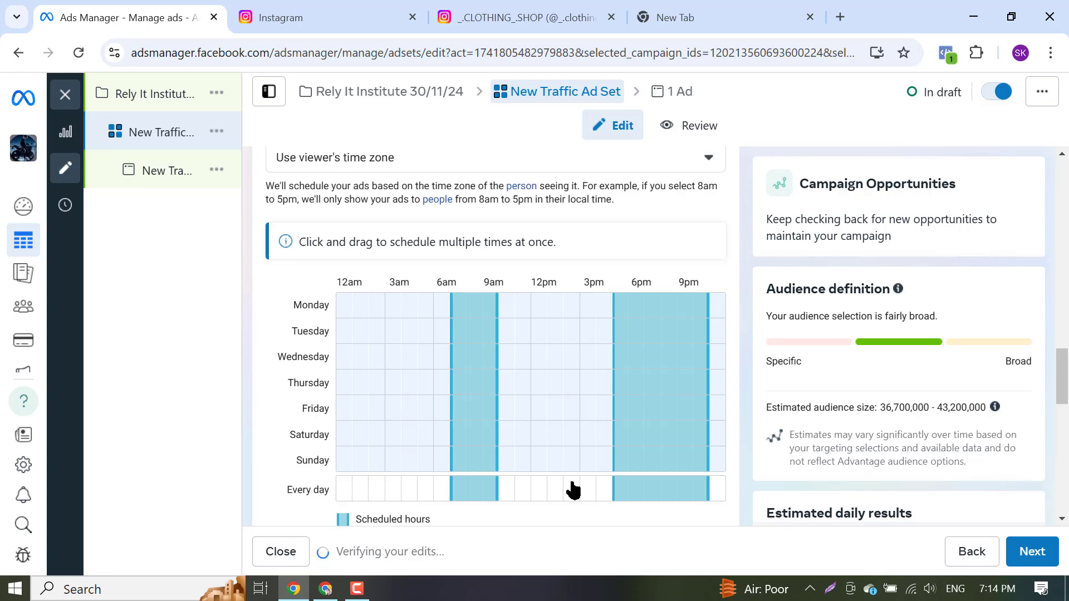
{"action": "left_click", "coordinate": [716, 493]}
Add the hours from 12am to 1pm on Tuesday through Friday to the ad schedule
{"action": "scroll", "coordinate": [629, 465], "scroll_direction": "down", "scroll_amount": 2}
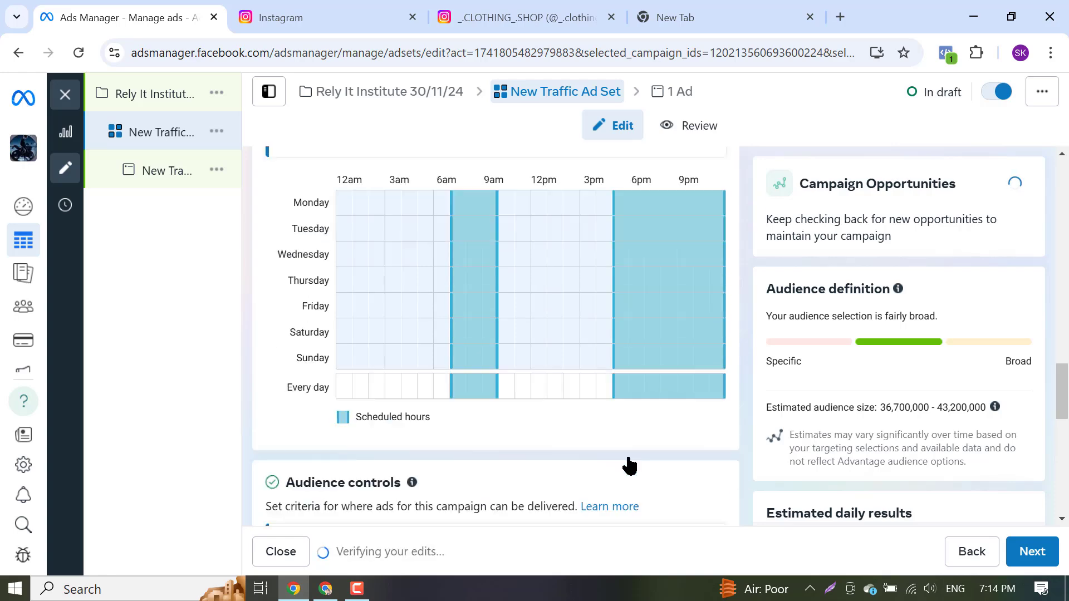
{"action": "scroll", "coordinate": [630, 465], "scroll_direction": "down", "scroll_amount": 4}
{"action": "scroll", "coordinate": [627, 465], "scroll_direction": "up", "scroll_amount": 6}
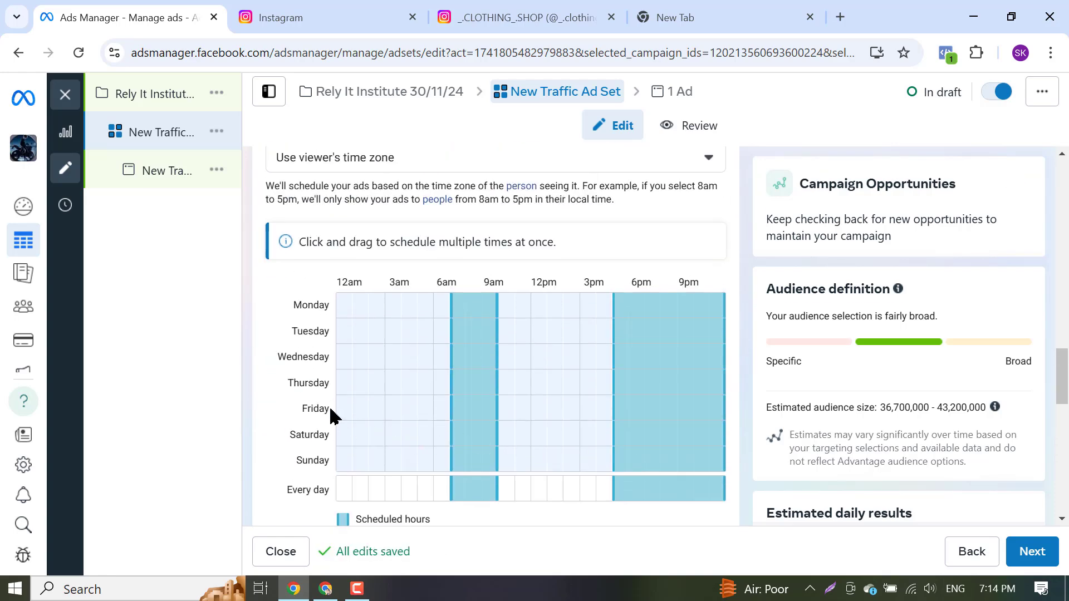
{"action": "left_click_drag", "start_coordinate": [346, 418], "coordinate": [430, 431]}
{"action": "left_click", "coordinate": [410, 420]}
{"action": "left_click_drag", "start_coordinate": [341, 410], "coordinate": [543, 419]}
{"action": "scroll", "coordinate": [362, 473], "scroll_direction": "down", "scroll_amount": 1}
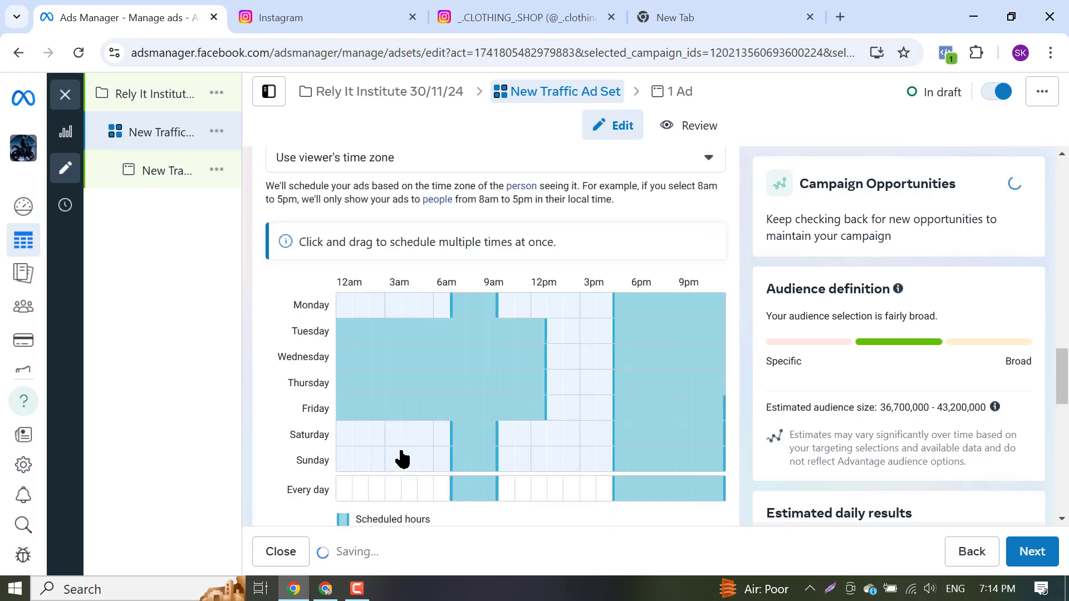
Remove the Thursday 6am hour and the Wednesday 4am hour from the ad schedule
{"action": "left_click", "coordinate": [449, 383]}
{"action": "scroll", "coordinate": [488, 438], "scroll_direction": "up", "scroll_amount": 3}
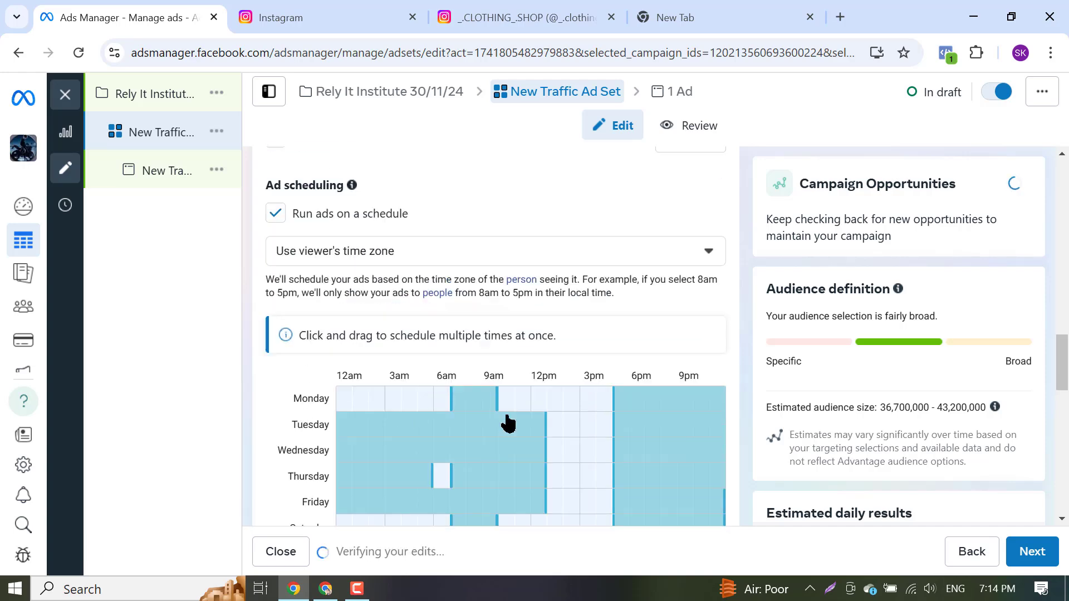
{"action": "scroll", "coordinate": [426, 445], "scroll_direction": "down", "scroll_amount": 6}
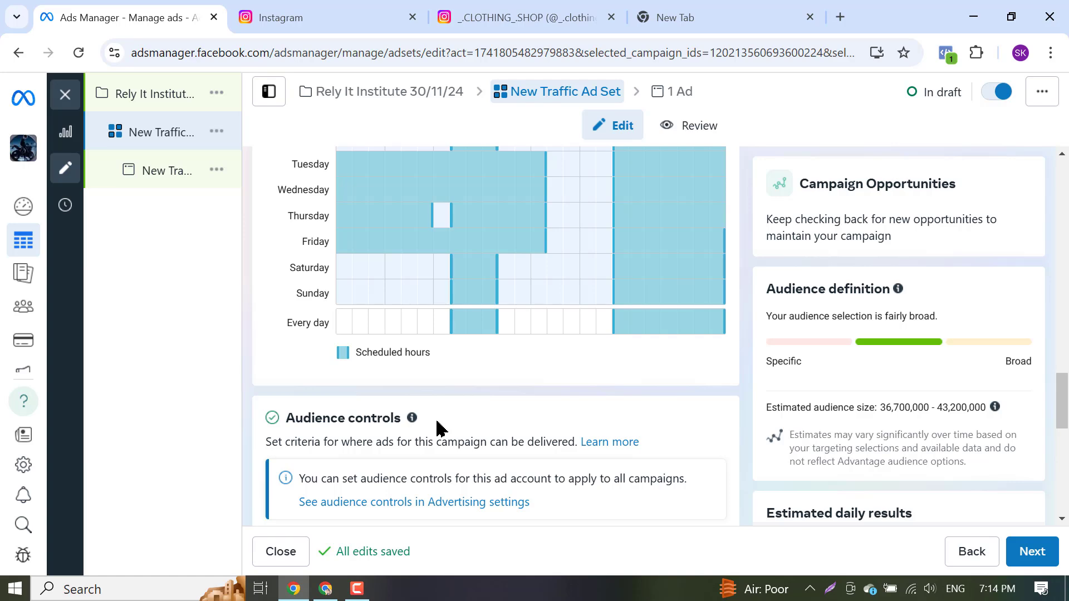
{"action": "scroll", "coordinate": [440, 428], "scroll_direction": "up", "scroll_amount": 6}
{"action": "scroll", "coordinate": [440, 425], "scroll_direction": "down", "scroll_amount": 3}
{"action": "left_click", "coordinate": [407, 359]}
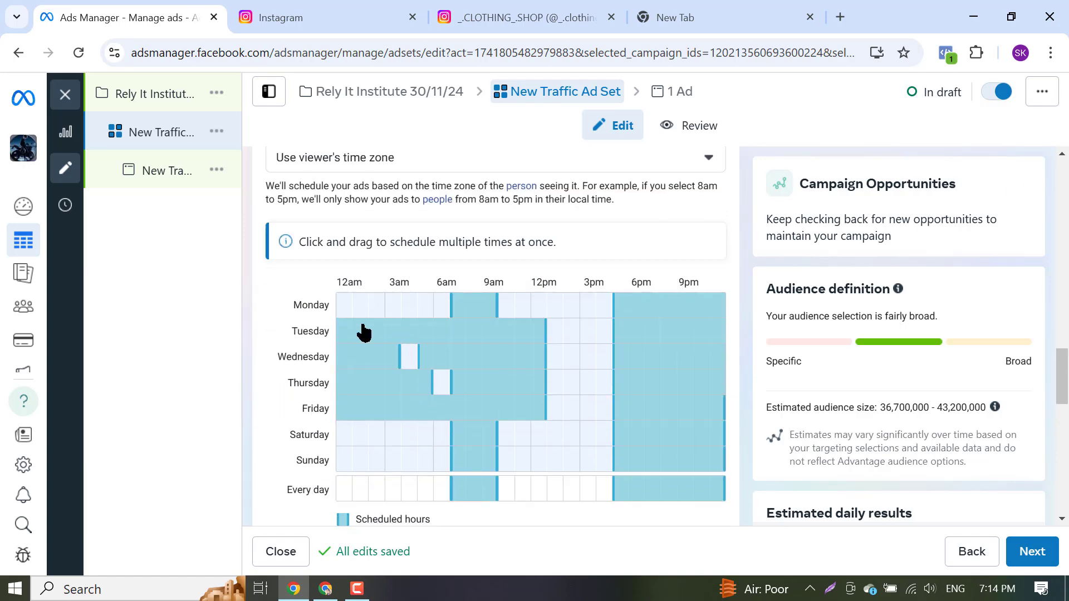
Clear 12am to 7am on Tuesday through Thursday and schedule all hours of Friday
{"action": "left_click_drag", "start_coordinate": [342, 332], "coordinate": [446, 372]}
{"action": "left_click_drag", "start_coordinate": [344, 406], "coordinate": [687, 413]}
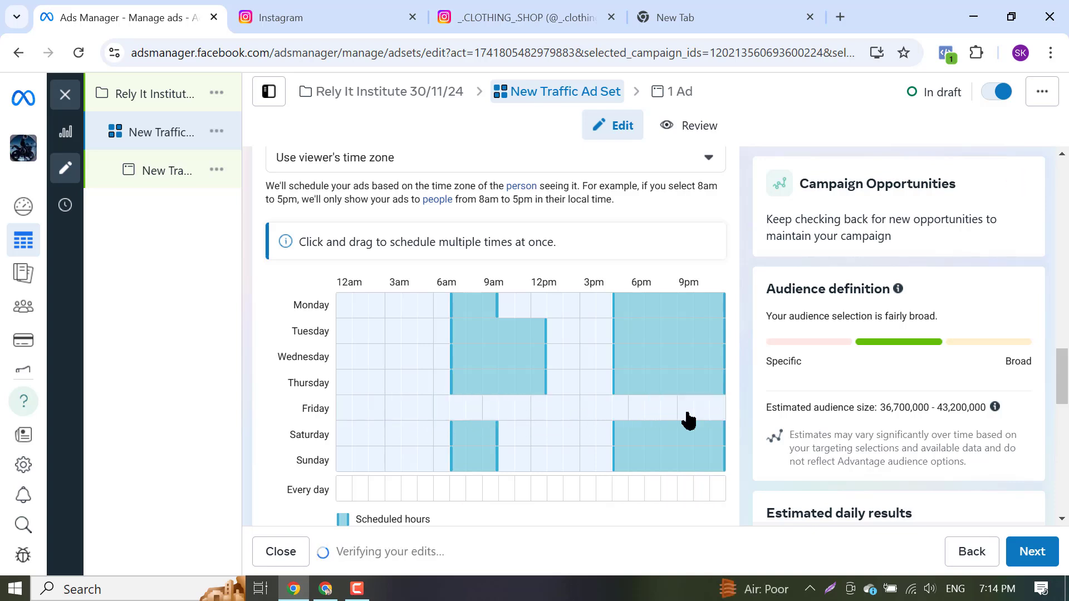
{"action": "left_click_drag", "start_coordinate": [341, 413], "coordinate": [743, 410]}
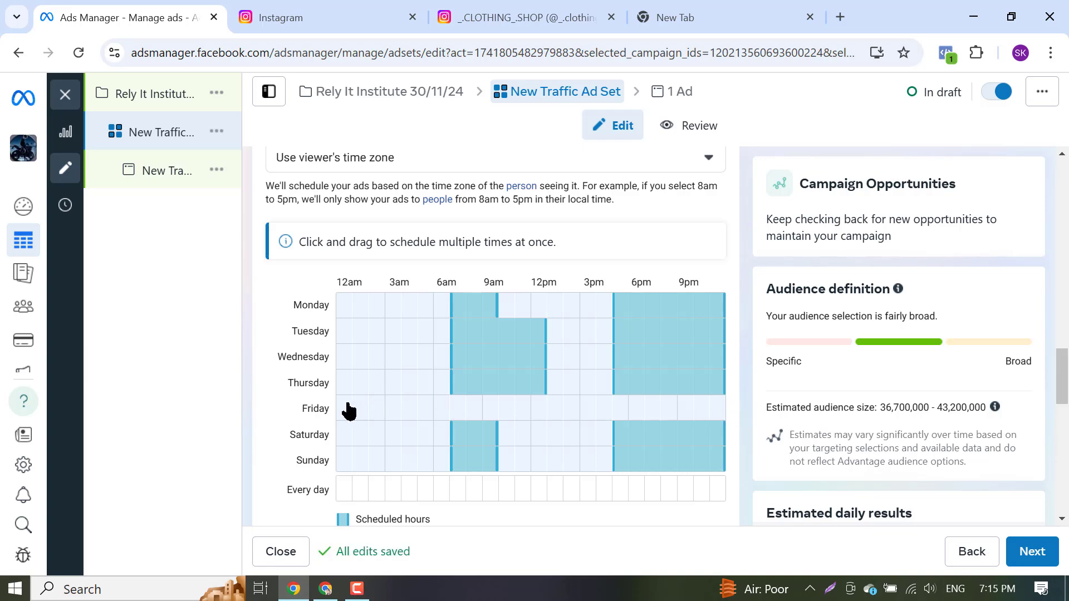
{"action": "left_click_drag", "start_coordinate": [349, 412], "coordinate": [711, 406]}
{"action": "scroll", "coordinate": [568, 394], "scroll_direction": "down", "scroll_amount": 5}
{"action": "scroll", "coordinate": [564, 391], "scroll_direction": "up", "scroll_amount": 3}
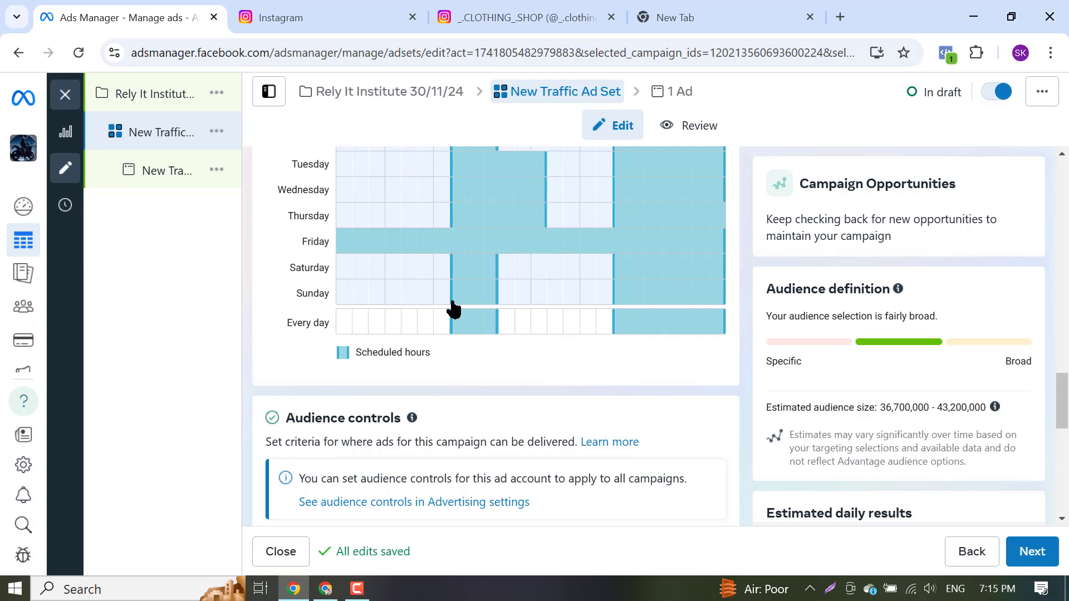
Show the additional audience control options and open the Bangladesh location for editing
{"action": "scroll", "coordinate": [535, 349], "scroll_direction": "down", "scroll_amount": 5}
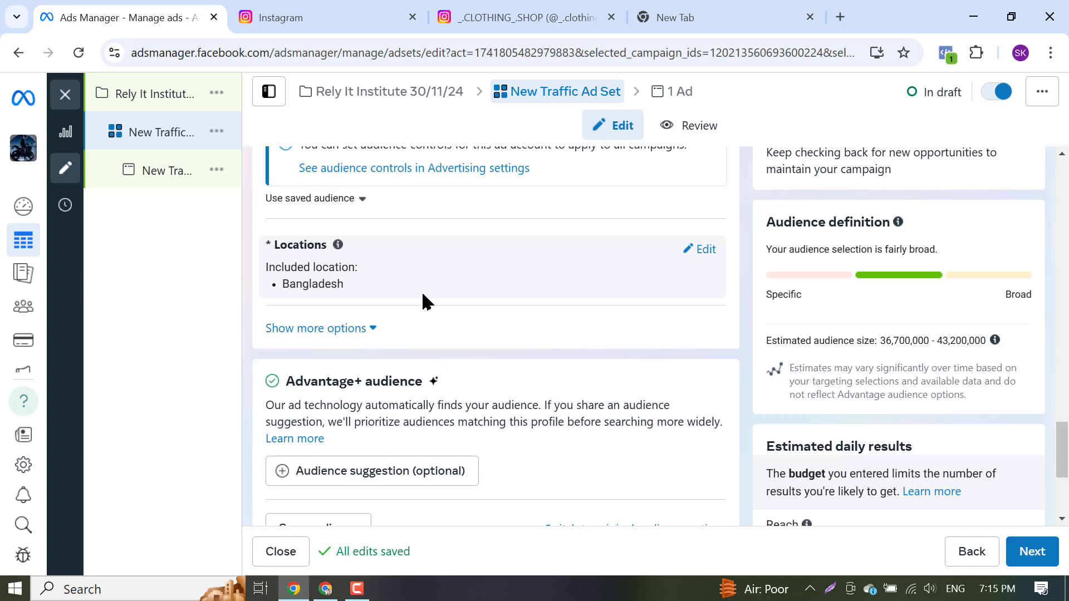
{"action": "scroll", "coordinate": [393, 374], "scroll_direction": "down", "scroll_amount": 4}
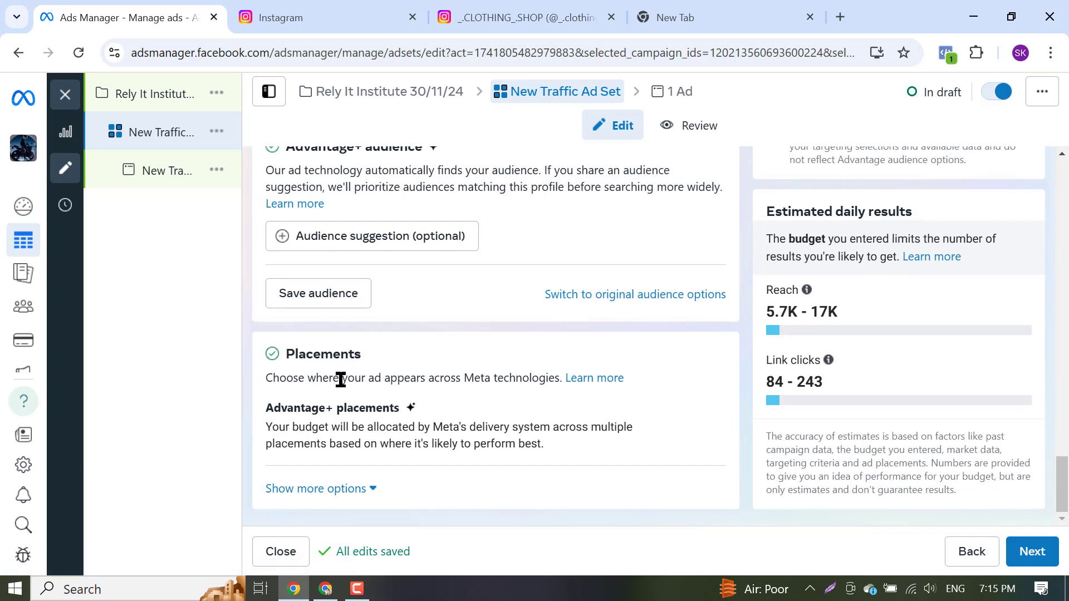
{"action": "scroll", "coordinate": [341, 380], "scroll_direction": "up", "scroll_amount": 3}
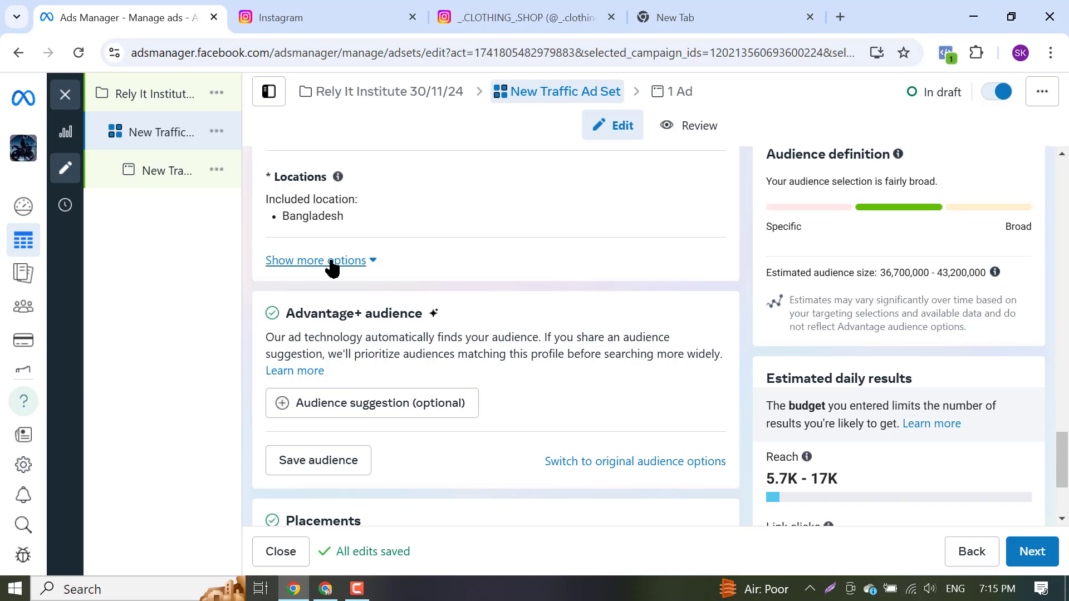
{"action": "left_click", "coordinate": [365, 261]}
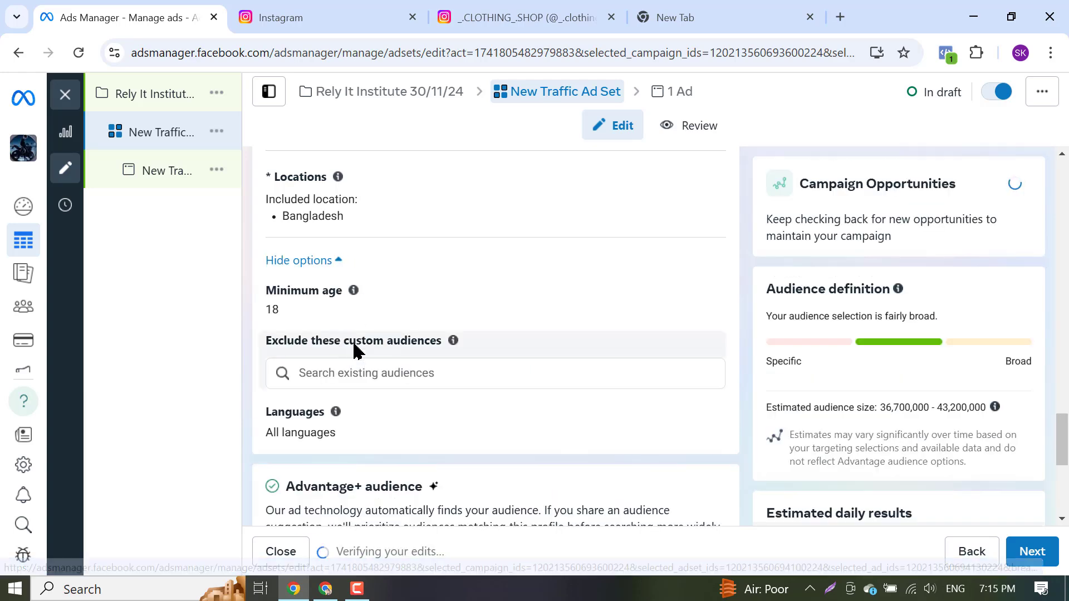
{"action": "scroll", "coordinate": [362, 348], "scroll_direction": "up", "scroll_amount": 3}
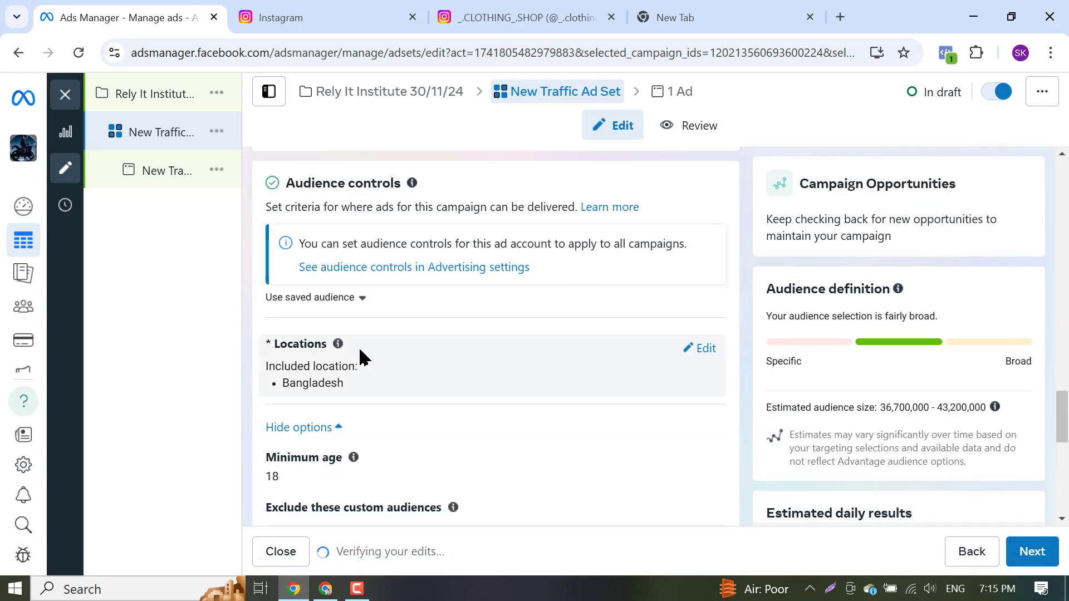
{"action": "left_click", "coordinate": [697, 354]}
Expand the optional audience suggestion for the Advantage+ audience
{"action": "scroll", "coordinate": [601, 376], "scroll_direction": "down", "scroll_amount": 8}
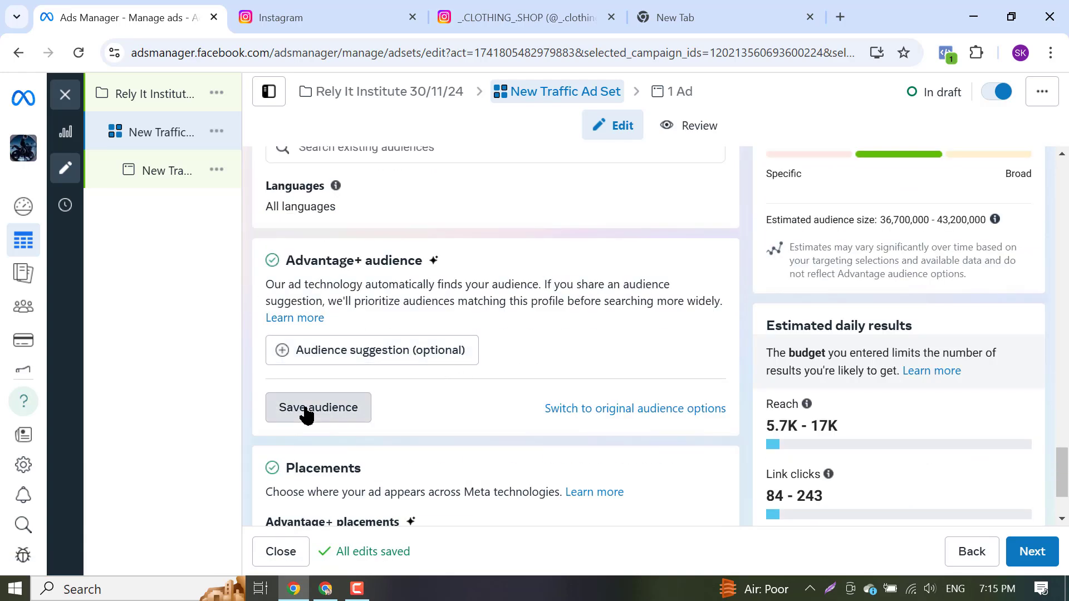
{"action": "left_click", "coordinate": [351, 351]}
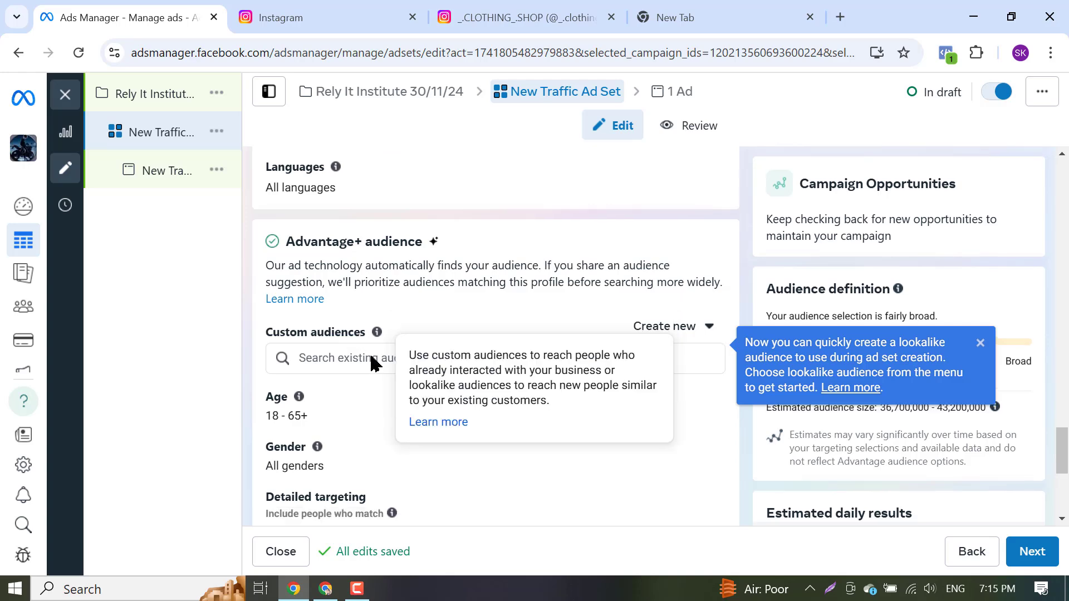
{"action": "scroll", "coordinate": [372, 362], "scroll_direction": "down", "scroll_amount": 2}
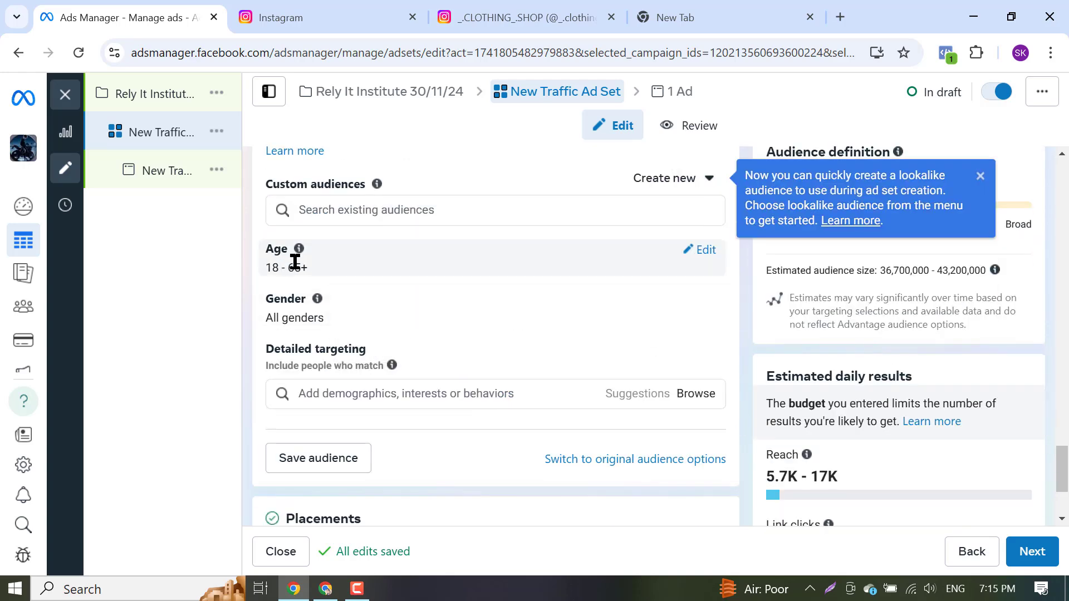
Open the minimum age in the audience controls for editing and view its explanation
{"action": "scroll", "coordinate": [301, 262], "scroll_direction": "up", "scroll_amount": 14}
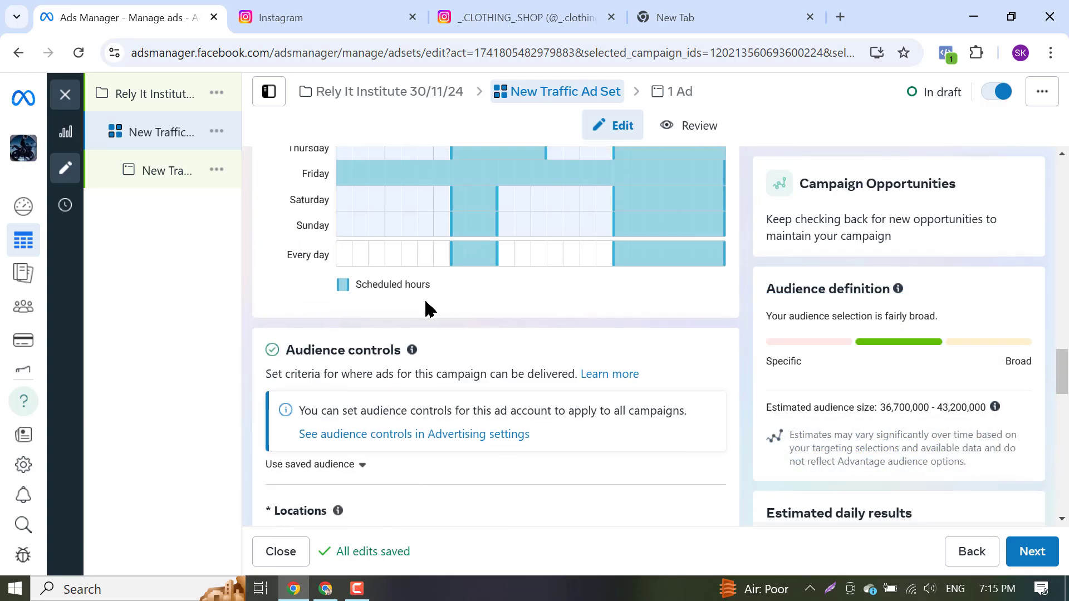
{"action": "scroll", "coordinate": [430, 305], "scroll_direction": "down", "scroll_amount": 8}
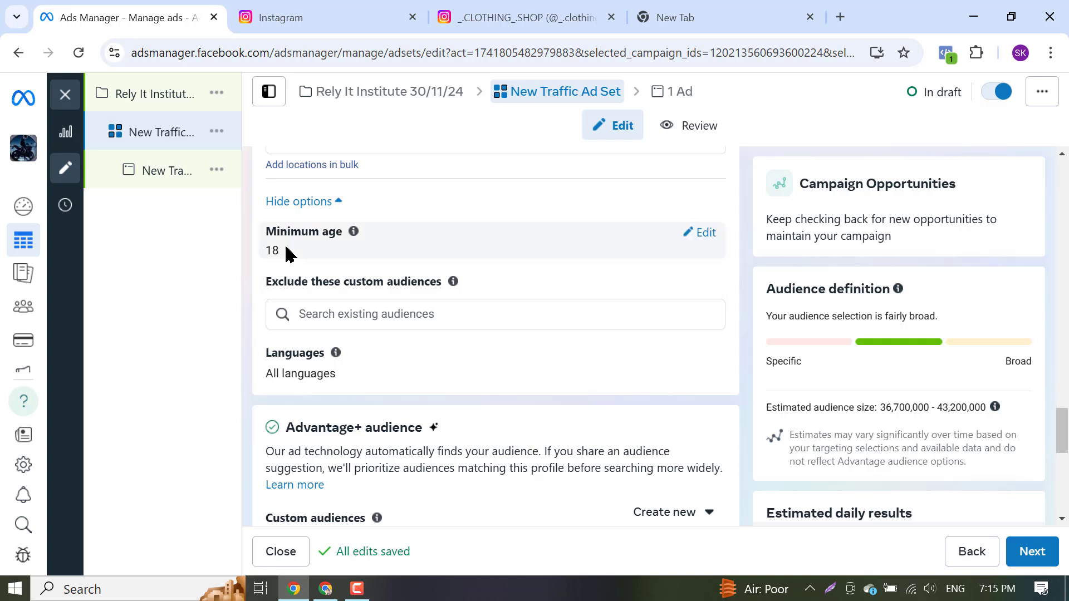
{"action": "left_click", "coordinate": [705, 233]}
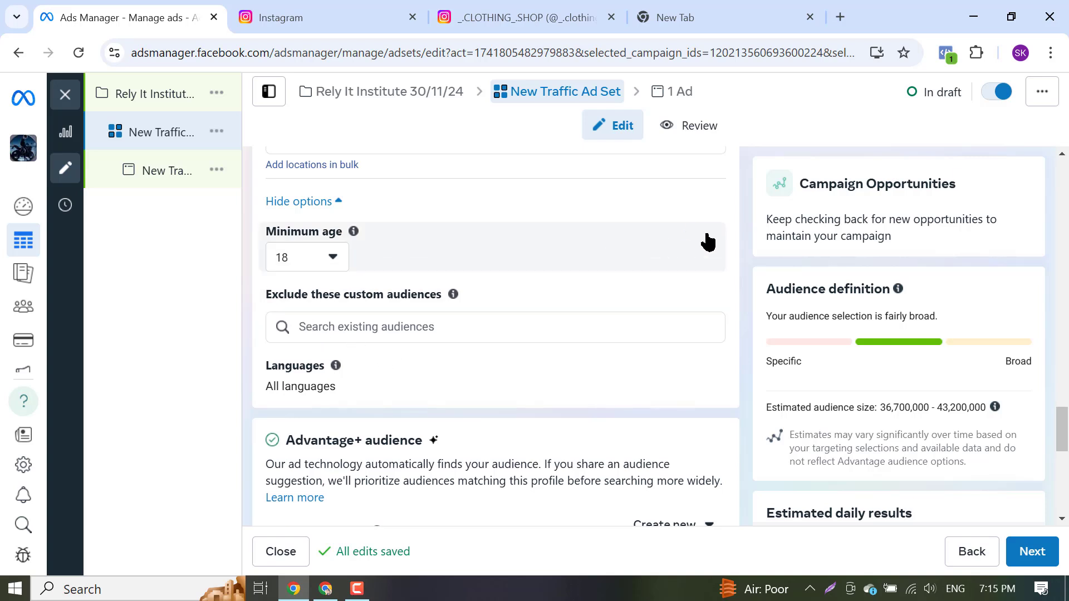
{"action": "scroll", "coordinate": [707, 242], "scroll_direction": "up", "scroll_amount": 3}
{"action": "mouse_move", "coordinate": [348, 401]}
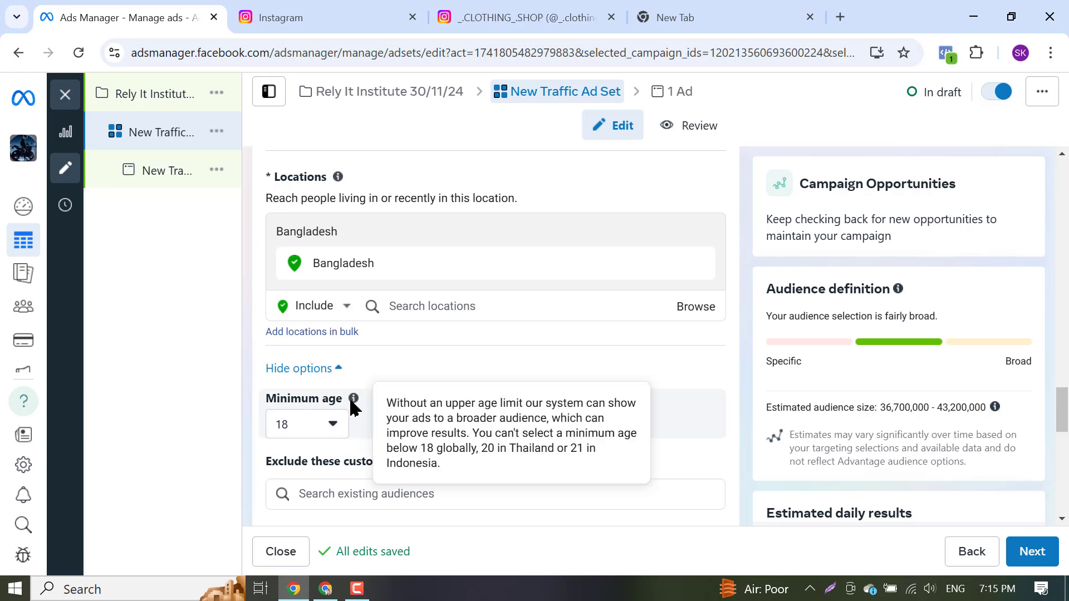
Set the upper age limit of the Advantage+ audience suggestion to 35
{"action": "scroll", "coordinate": [355, 385], "scroll_direction": "down", "scroll_amount": 6}
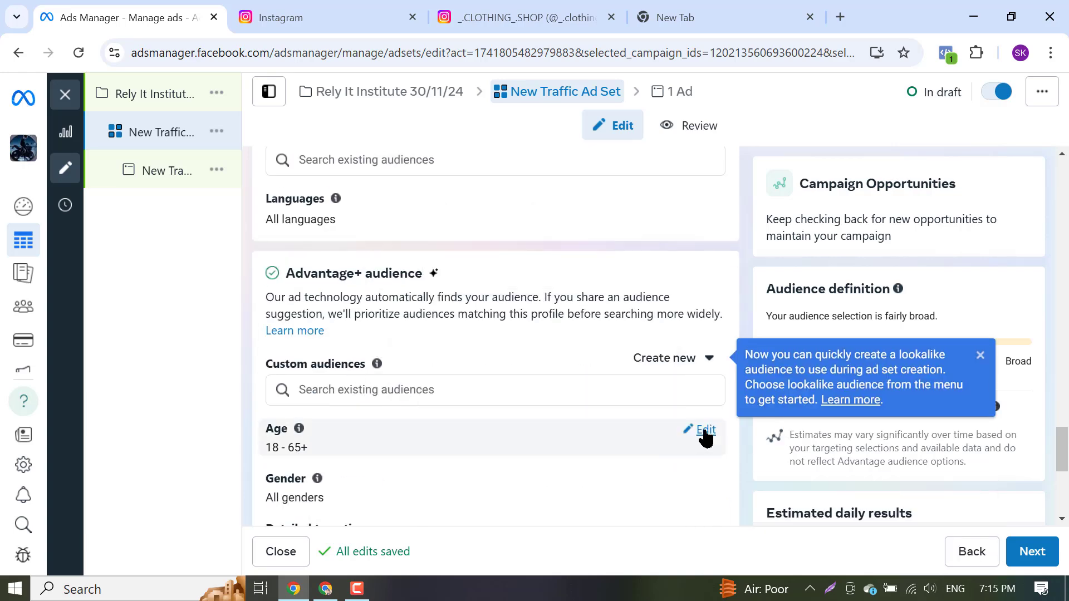
{"action": "left_click", "coordinate": [704, 435]}
{"action": "left_click", "coordinate": [368, 455]}
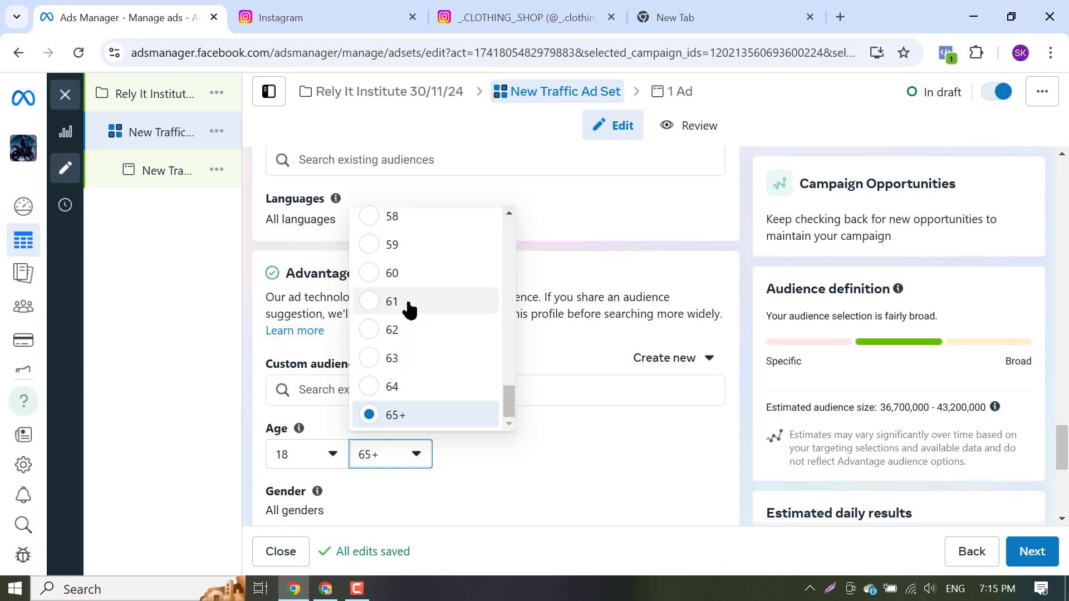
{"action": "scroll", "coordinate": [407, 308], "scroll_direction": "up", "scroll_amount": 5}
{"action": "scroll", "coordinate": [418, 313], "scroll_direction": "up", "scroll_amount": 8}
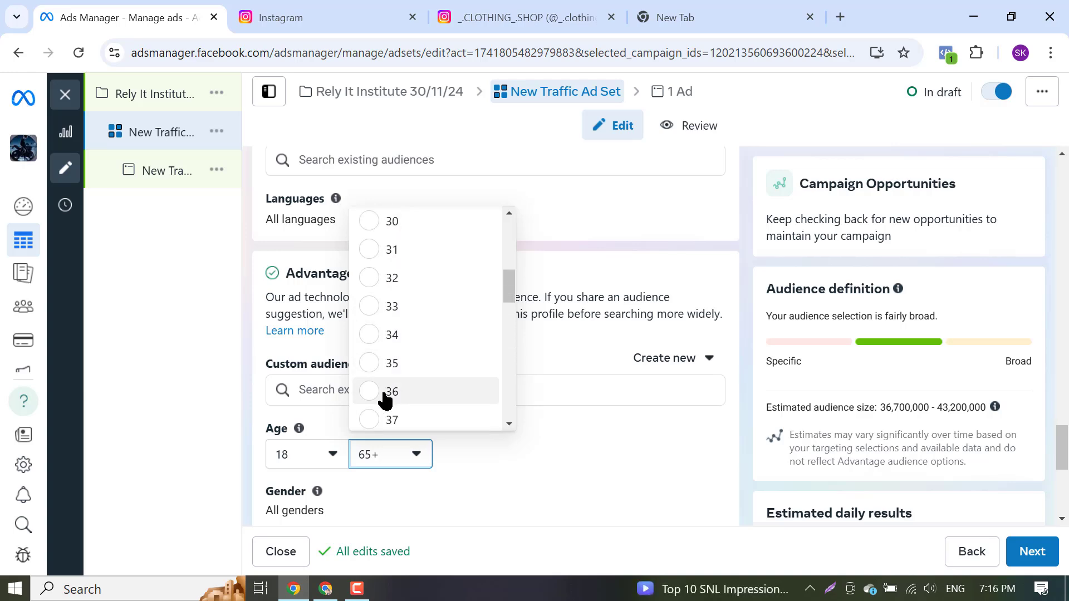
{"action": "left_click", "coordinate": [367, 365]}
{"action": "scroll", "coordinate": [435, 418], "scroll_direction": "down", "scroll_amount": 3}
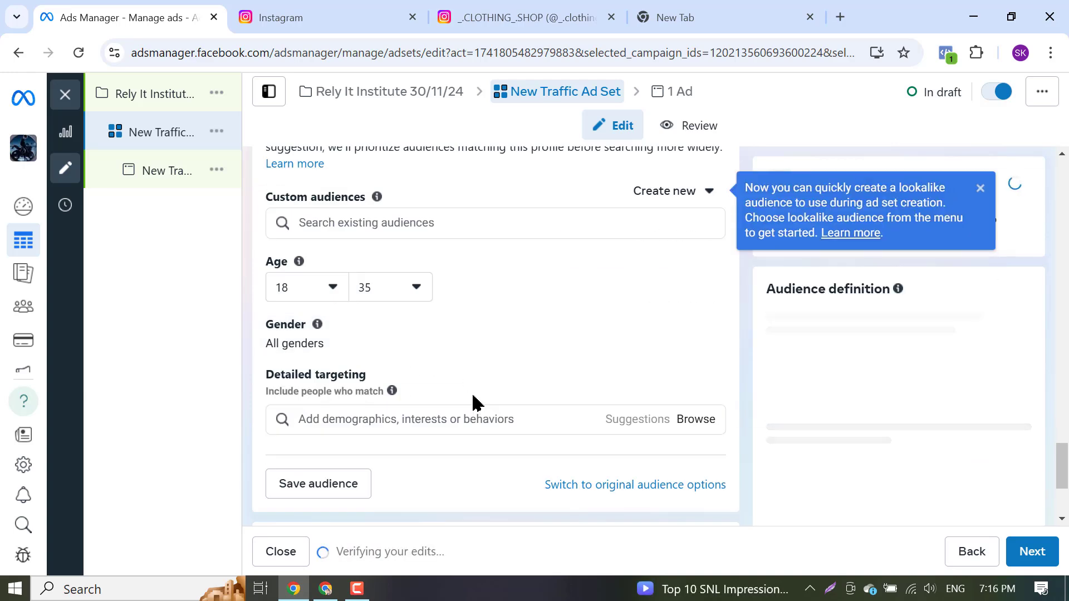
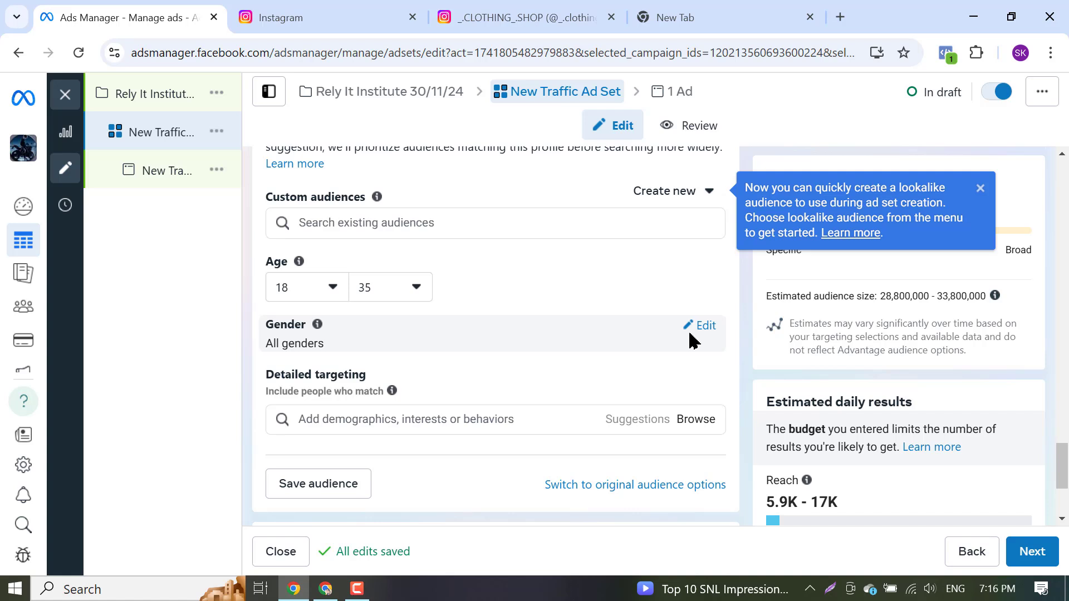
Show the gender options for the audience suggestion and add the job title Teacher to the detailed targeting
{"action": "left_click", "coordinate": [701, 328]}
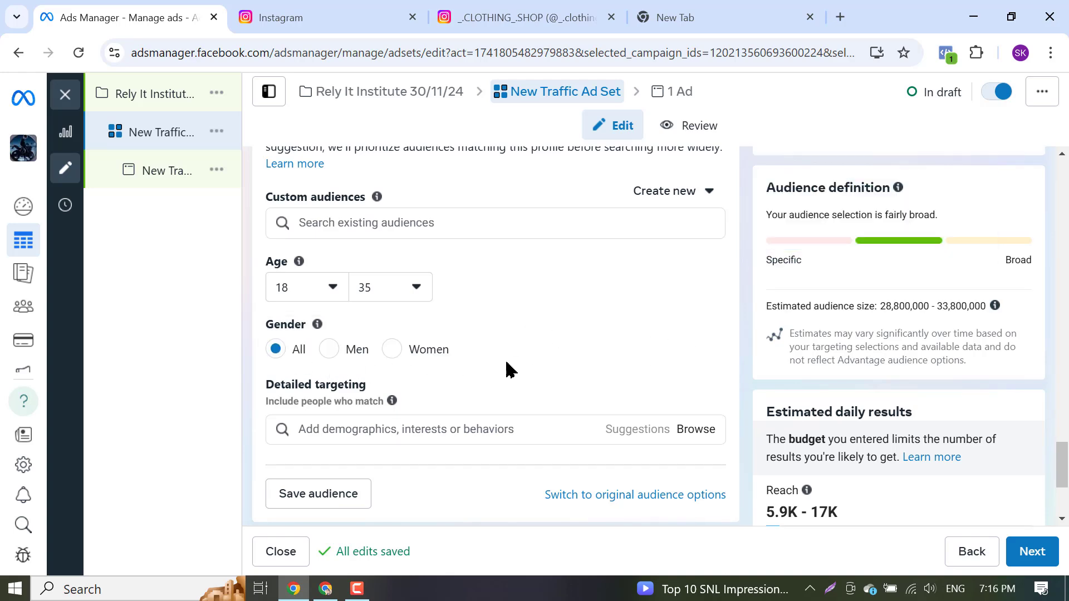
{"action": "scroll", "coordinate": [508, 370], "scroll_direction": "down", "scroll_amount": 3}
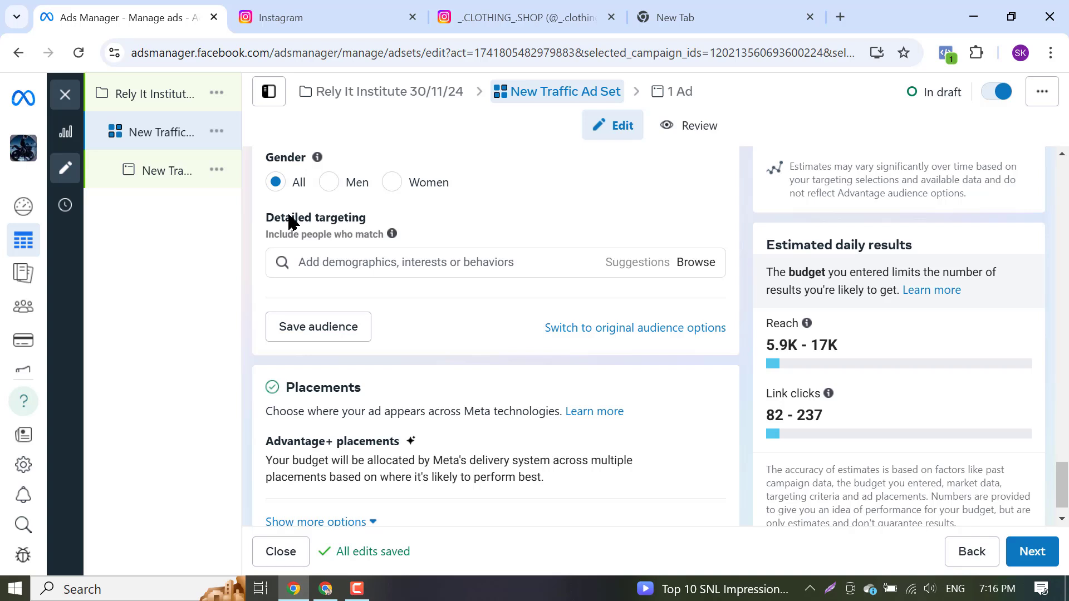
{"action": "left_click", "coordinate": [368, 261]}
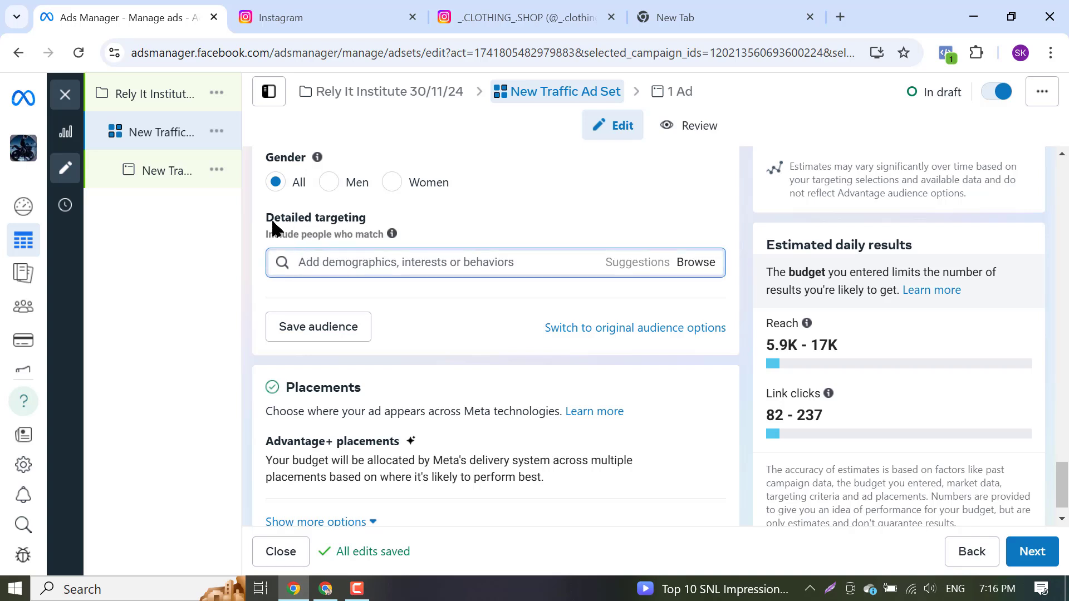
{"action": "mouse_move", "coordinate": [392, 234]}
{"action": "type", "text": "techer"}
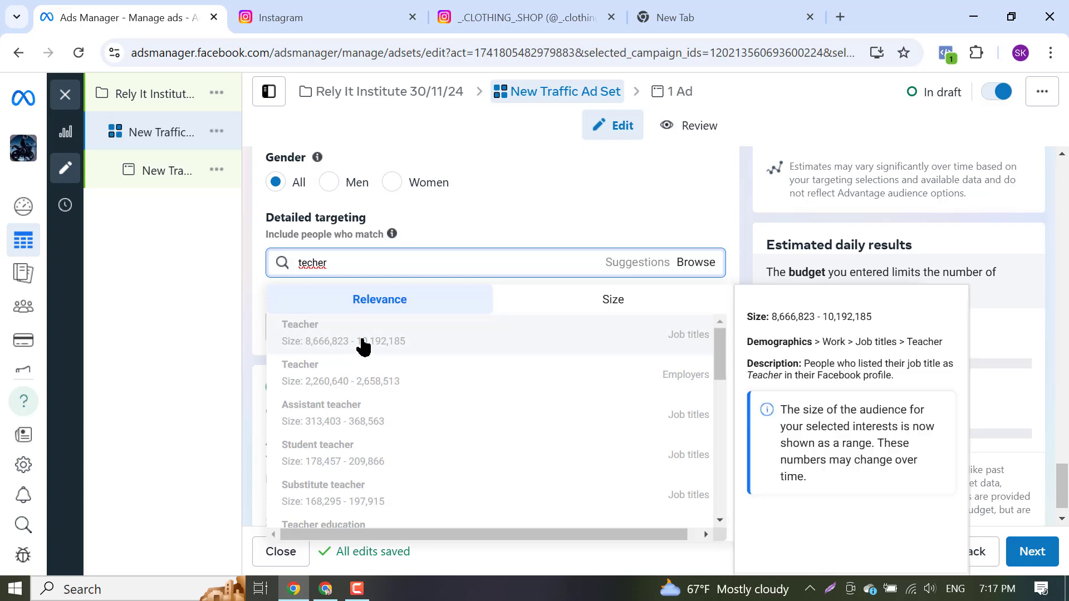
{"action": "left_click", "coordinate": [567, 354]}
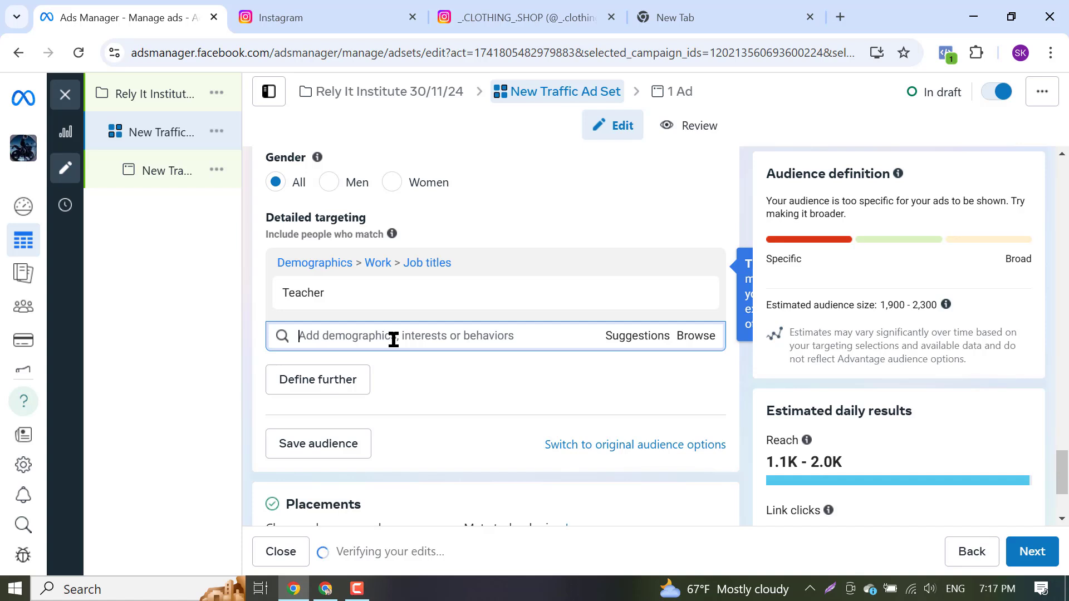
Add the employer Teacher to the detailed targeting and review the selected demographics
{"action": "type", "text": "techer"}
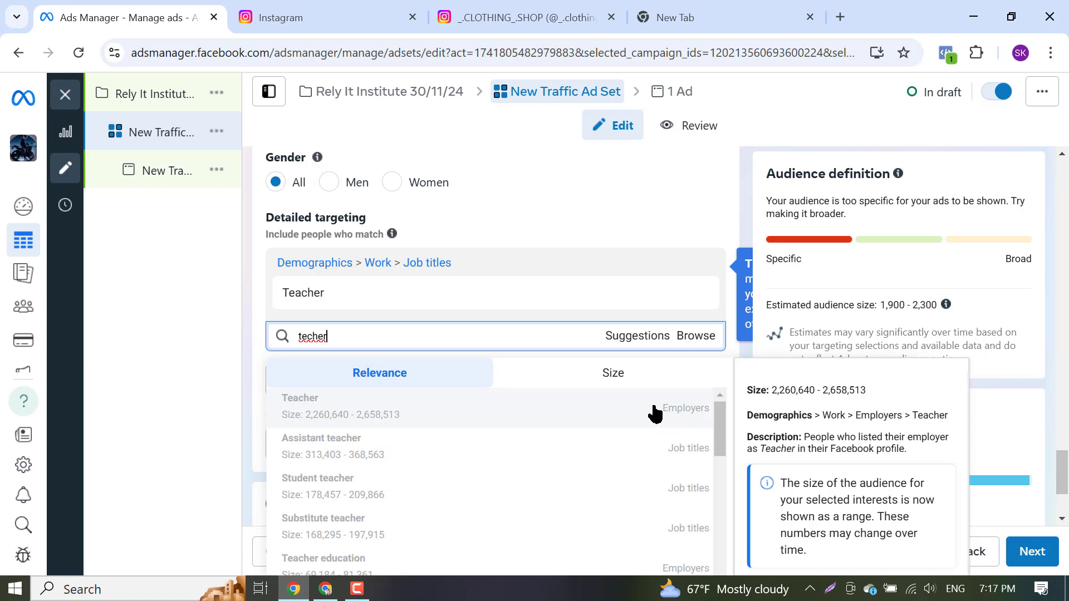
{"action": "left_click", "coordinate": [686, 413]}
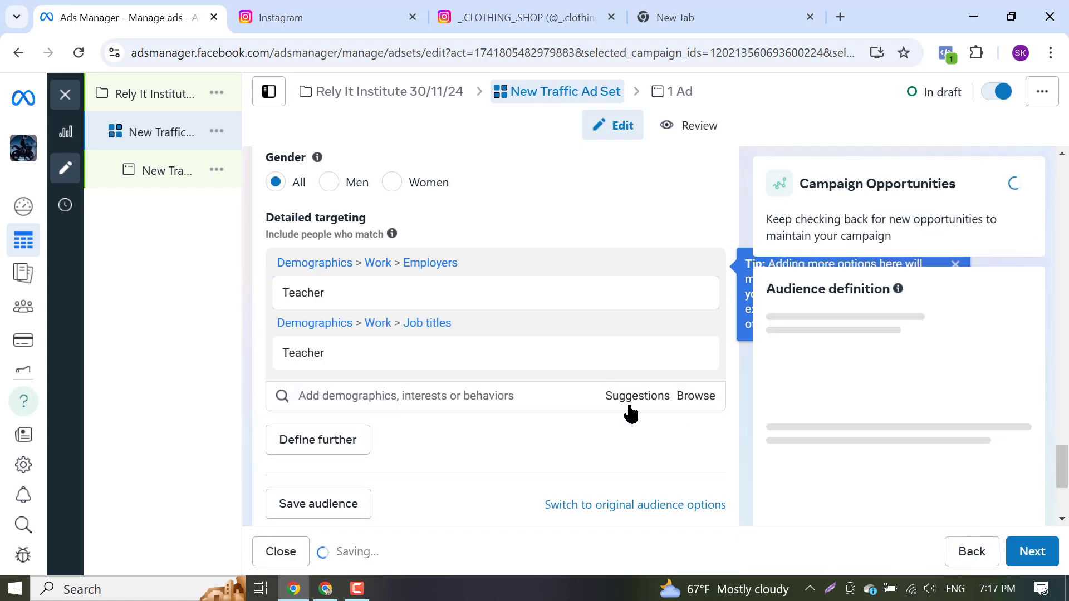
{"action": "scroll", "coordinate": [379, 362], "scroll_direction": "down", "scroll_amount": 4}
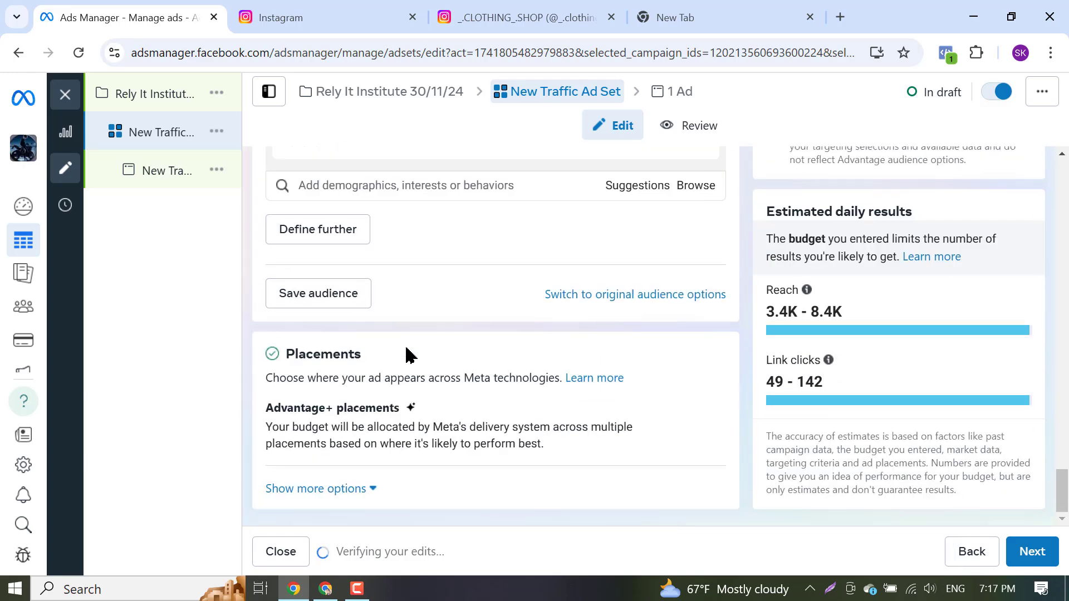
{"action": "scroll", "coordinate": [401, 354], "scroll_direction": "up", "scroll_amount": 6}
{"action": "scroll", "coordinate": [431, 466], "scroll_direction": "down", "scroll_amount": 3}
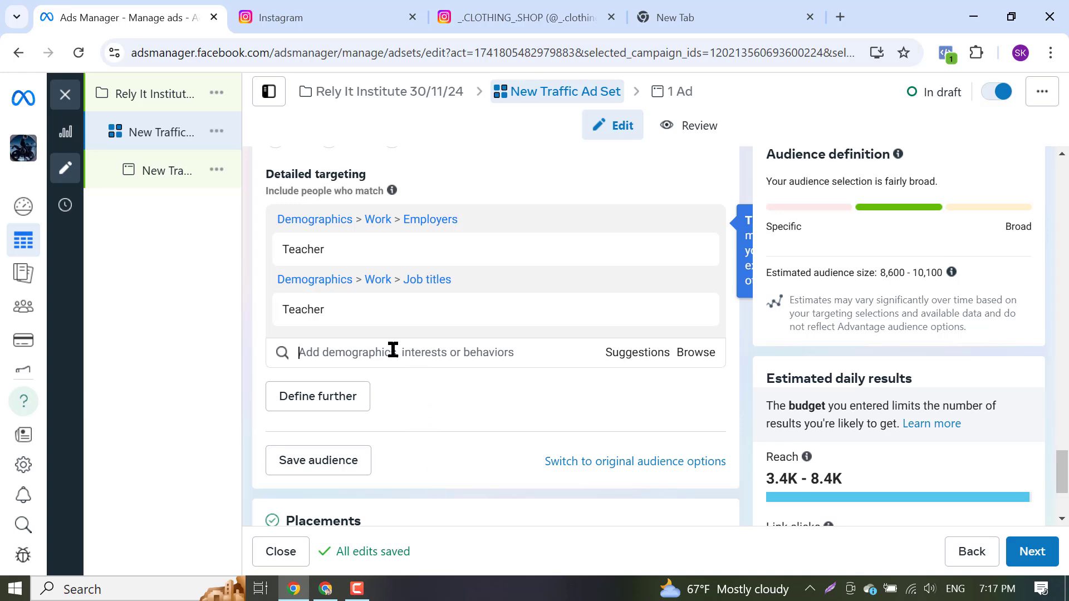
{"action": "scroll", "coordinate": [398, 423], "scroll_direction": "up", "scroll_amount": 2}
{"action": "scroll", "coordinate": [448, 494], "scroll_direction": "down", "scroll_amount": 2}
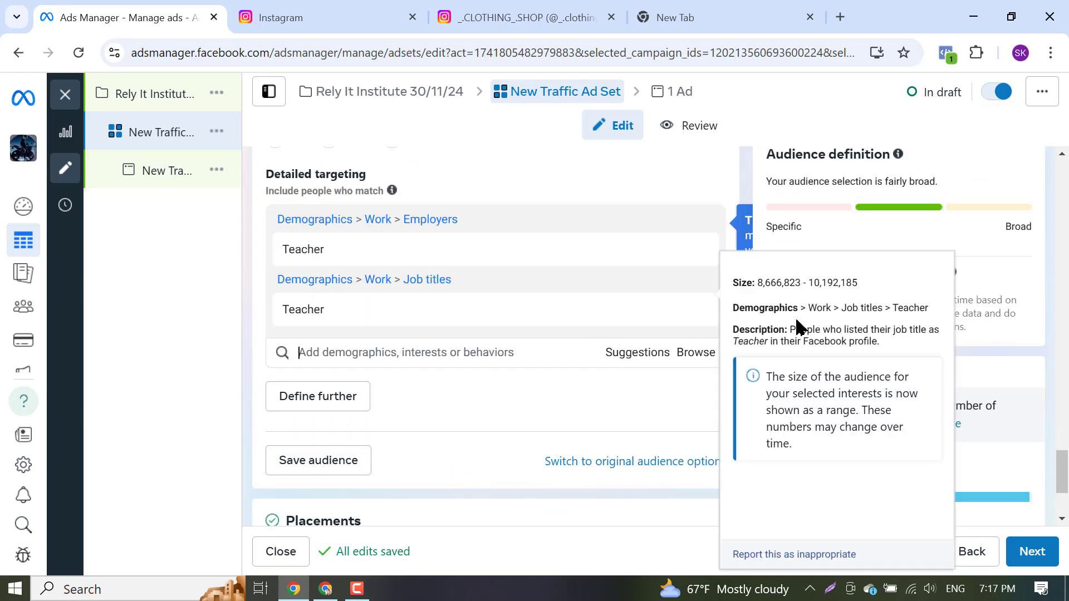
{"action": "mouse_move", "coordinate": [201, 339]}
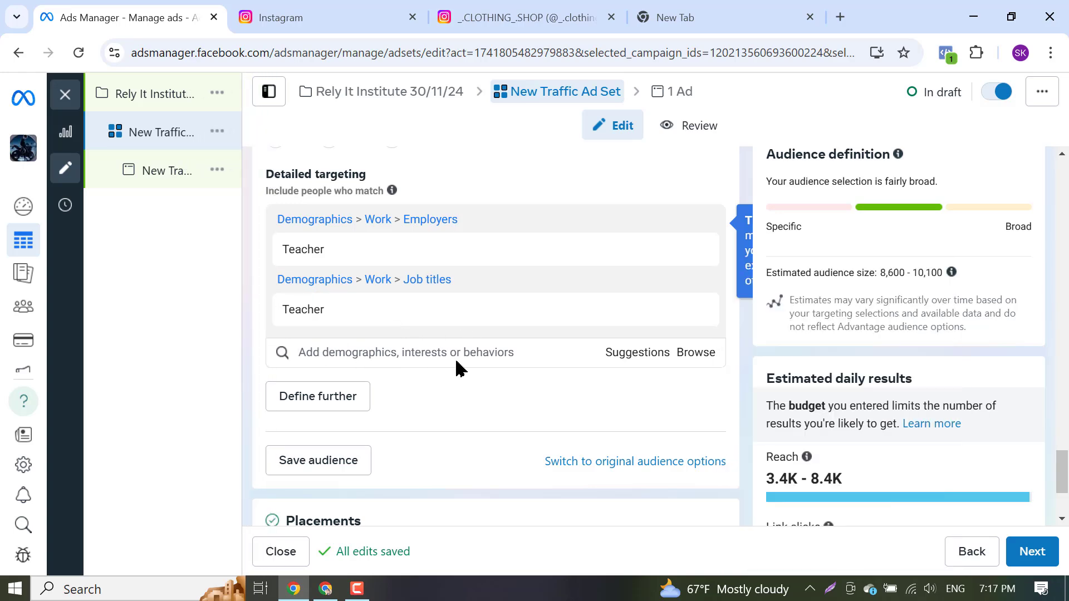
Continue from the ad set to the ad and rename the ad as Rely It Institute 30/11/24
{"action": "scroll", "coordinate": [462, 346], "scroll_direction": "down", "scroll_amount": 3}
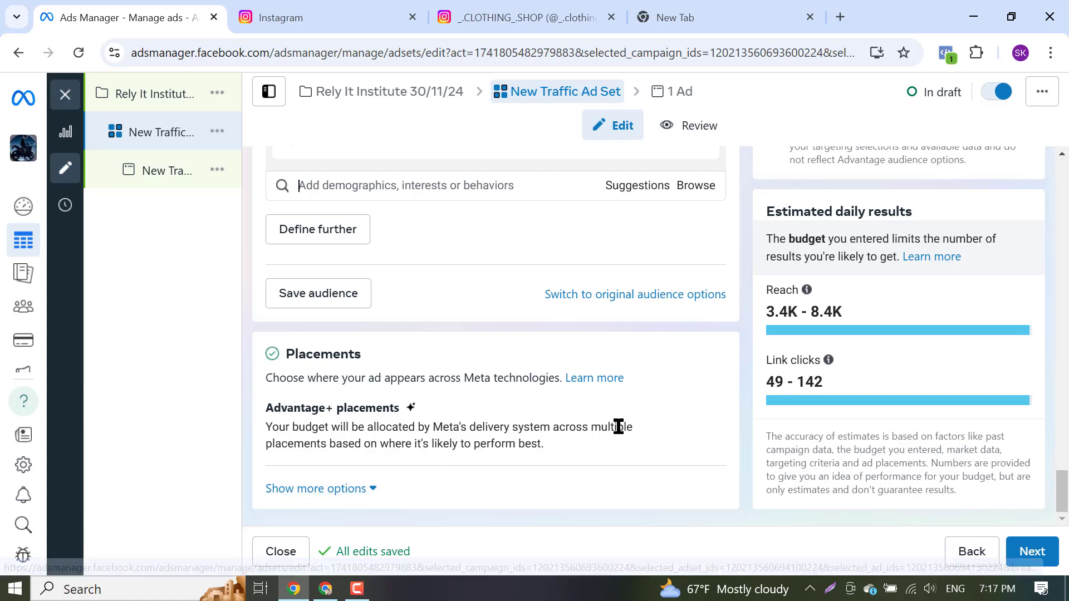
{"action": "left_click", "coordinate": [1035, 552]}
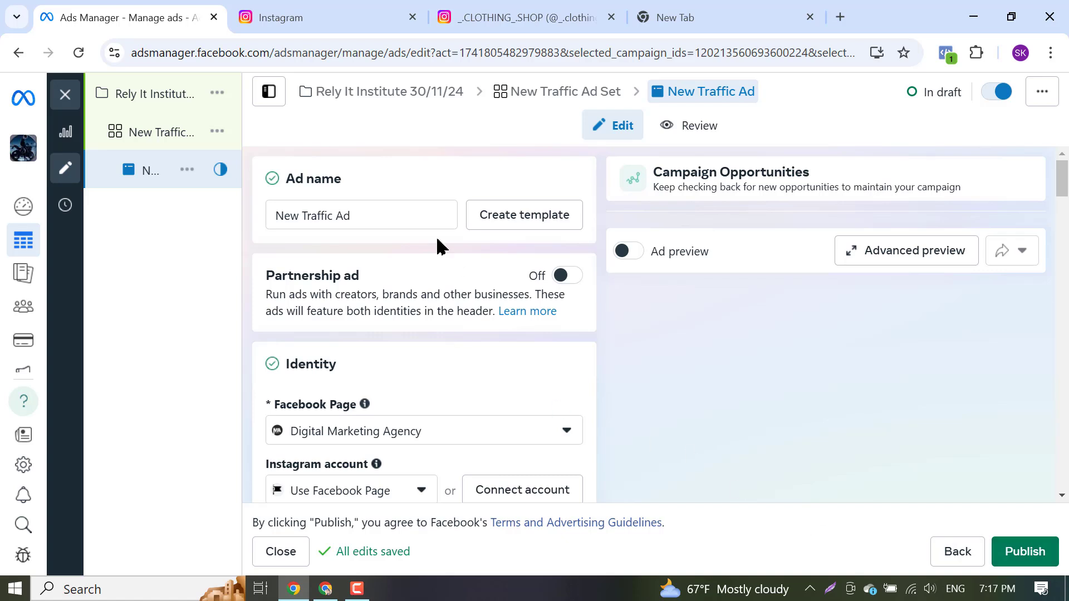
{"action": "triple_click", "coordinate": [396, 212]}
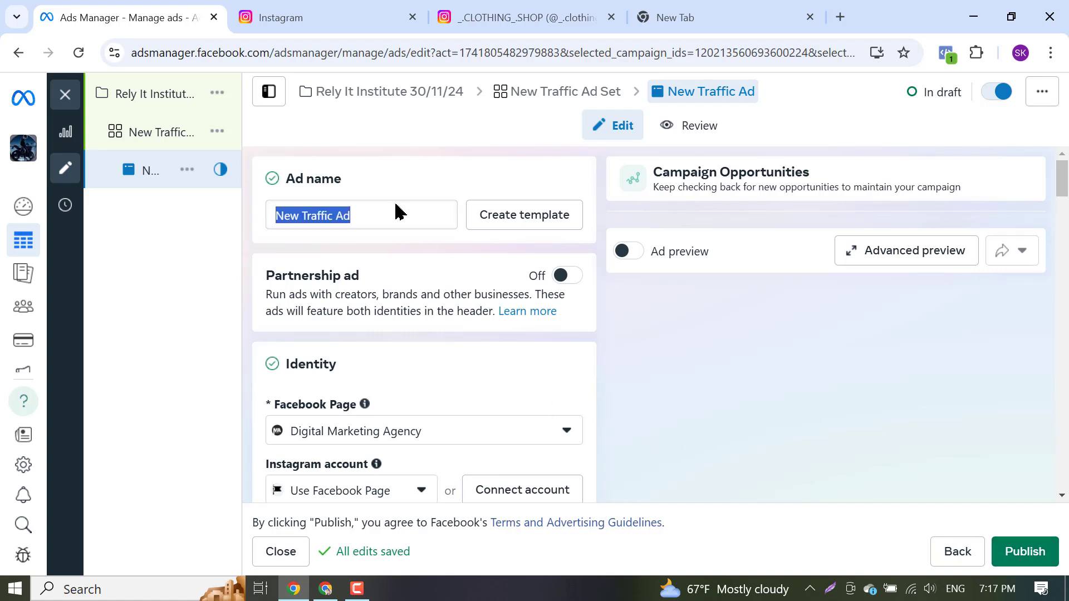
{"action": "key", "text": "ctrl+v"}
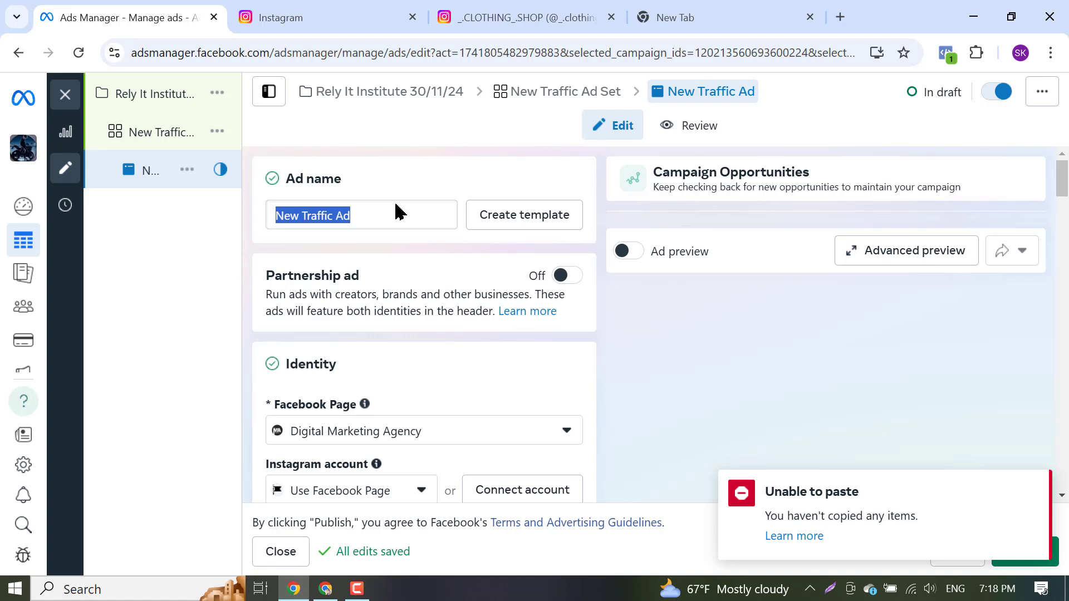
{"action": "triple_click", "coordinate": [379, 215]}
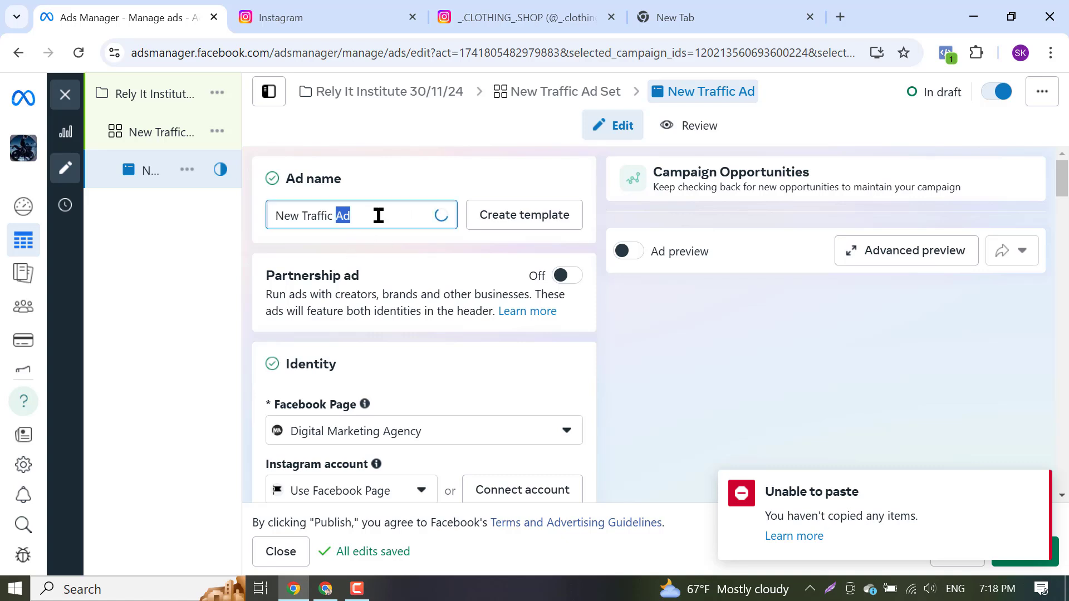
{"action": "type", "text": "Rely It Institute"}
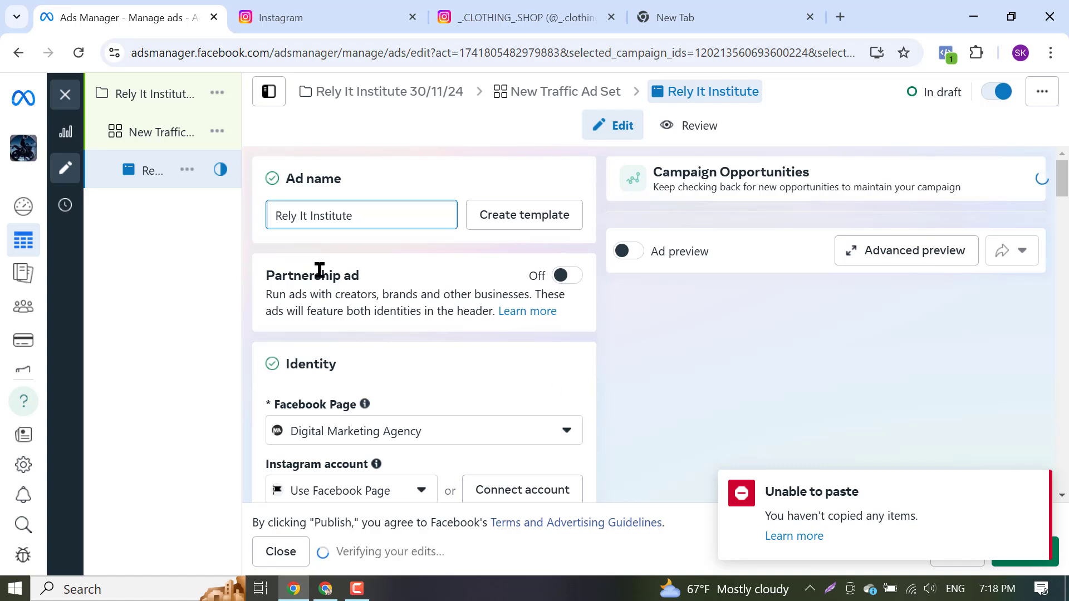
{"action": "type", "text": "3"}
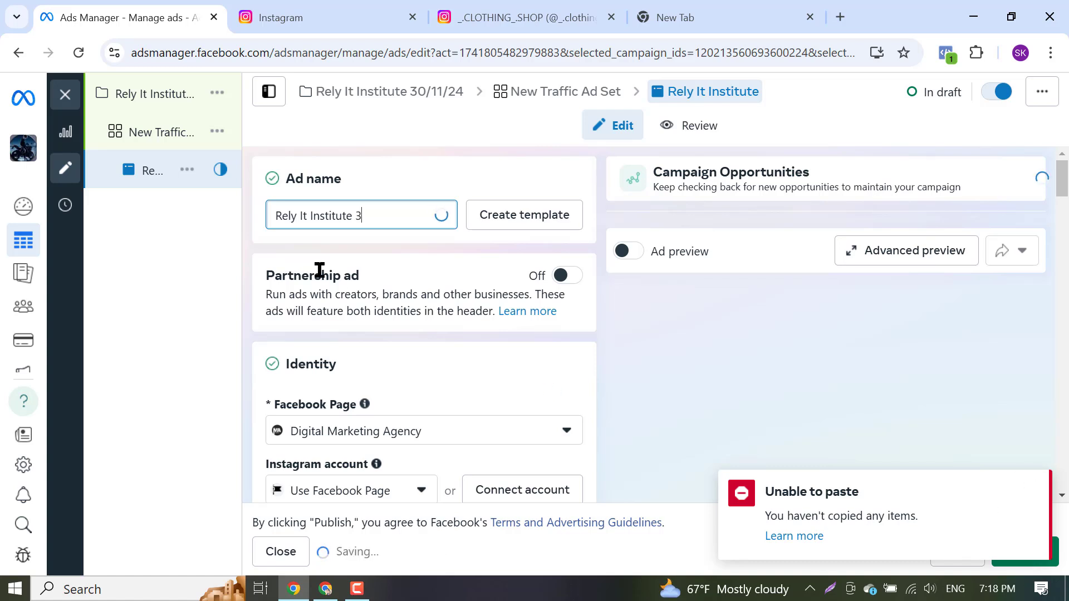
{"action": "type", "text": "0/11"}
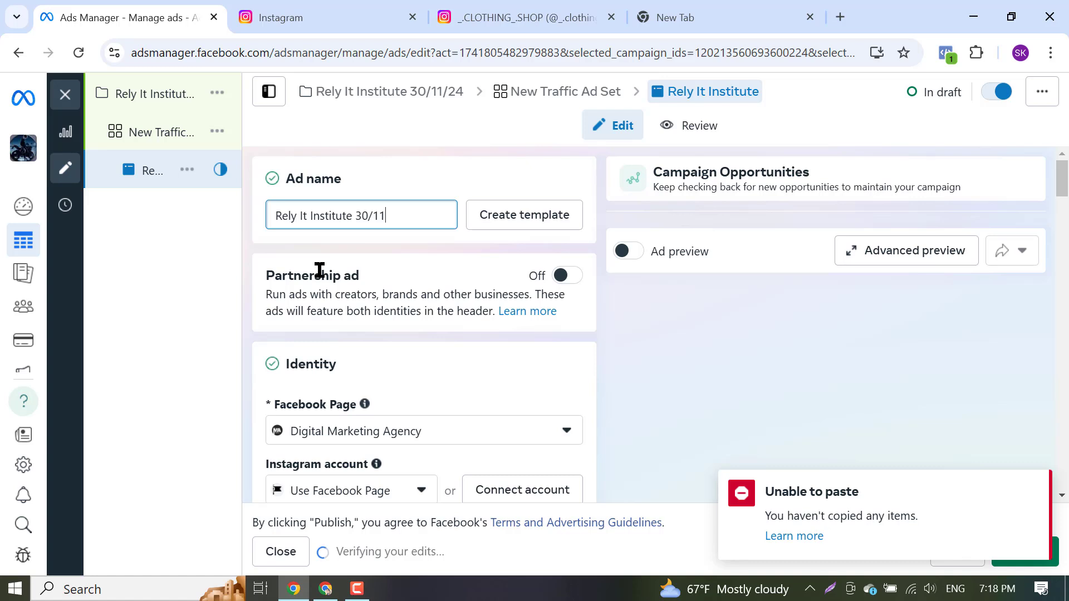
{"action": "type", "text": "/0"}
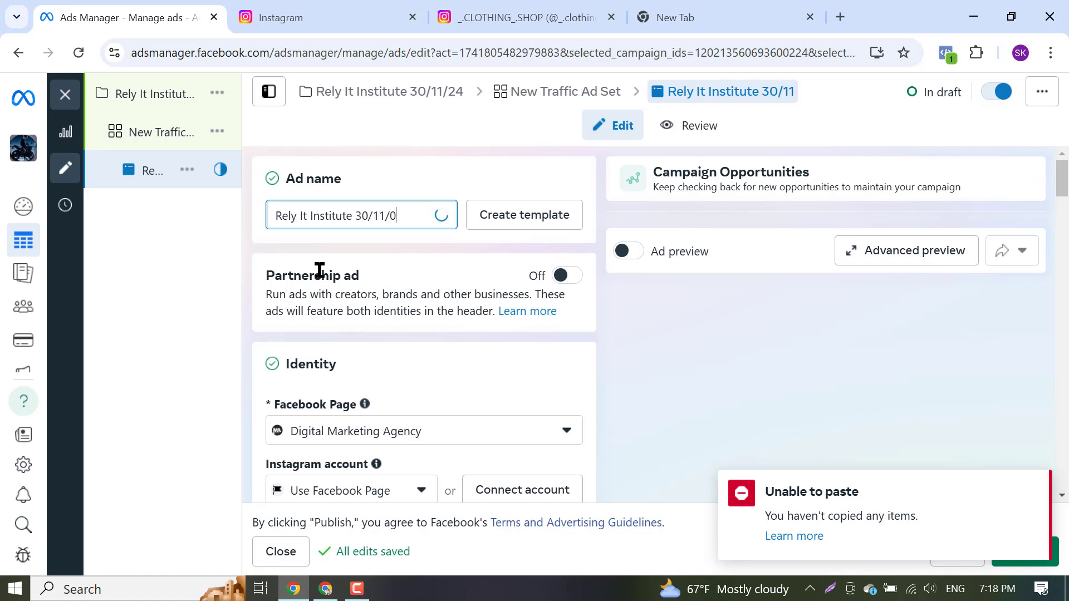
{"action": "key", "text": "BackSpace"}
{"action": "type", "text": "24"}
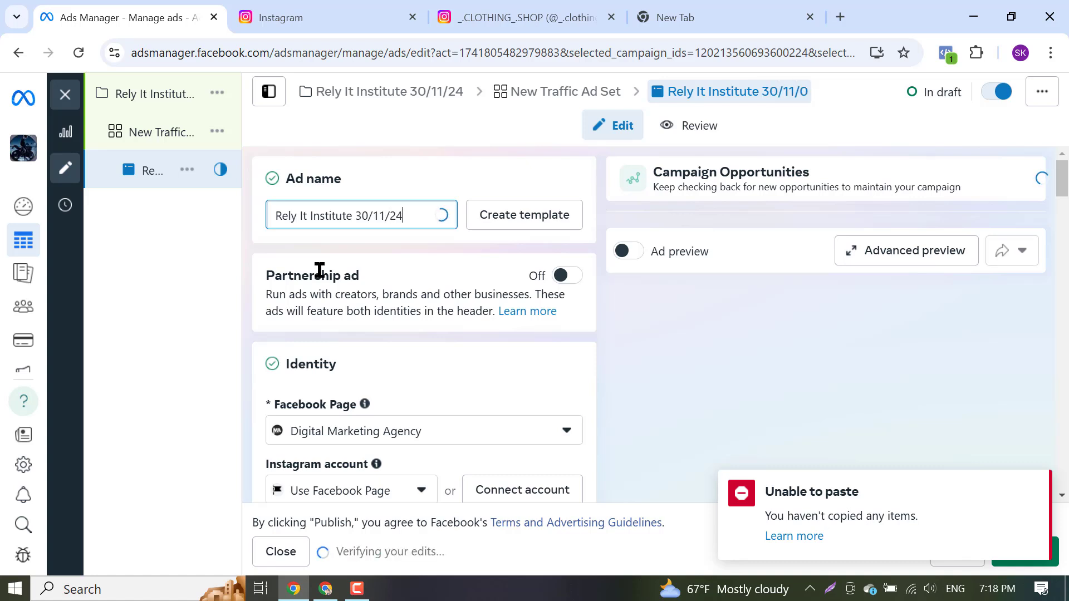
Review the choices for the ad setup and keep Create ad selected
{"action": "scroll", "coordinate": [374, 382], "scroll_direction": "down", "scroll_amount": 3}
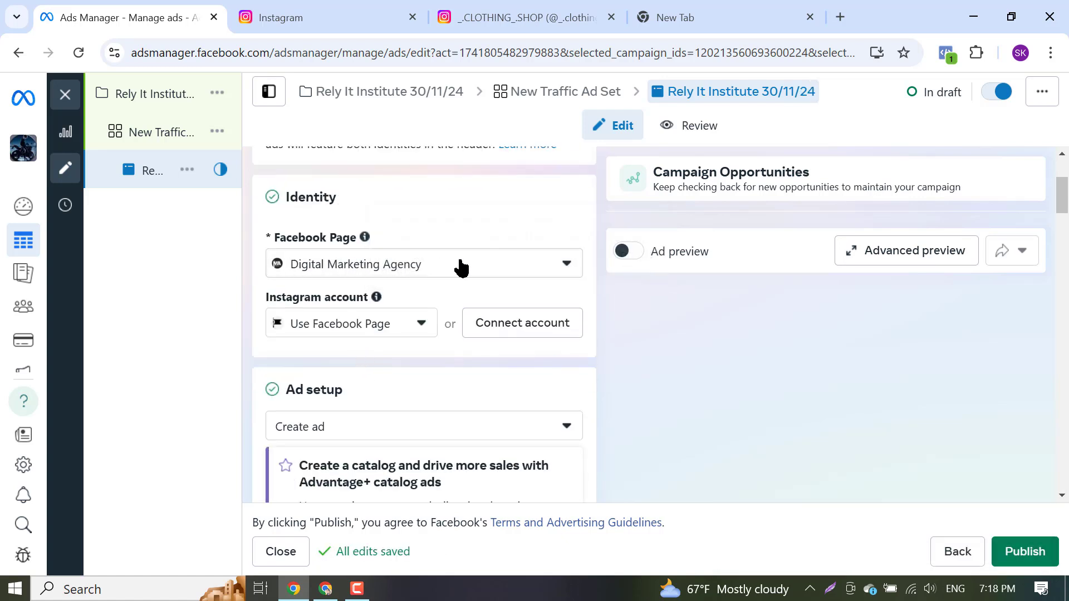
{"action": "scroll", "coordinate": [461, 267], "scroll_direction": "down", "scroll_amount": 3}
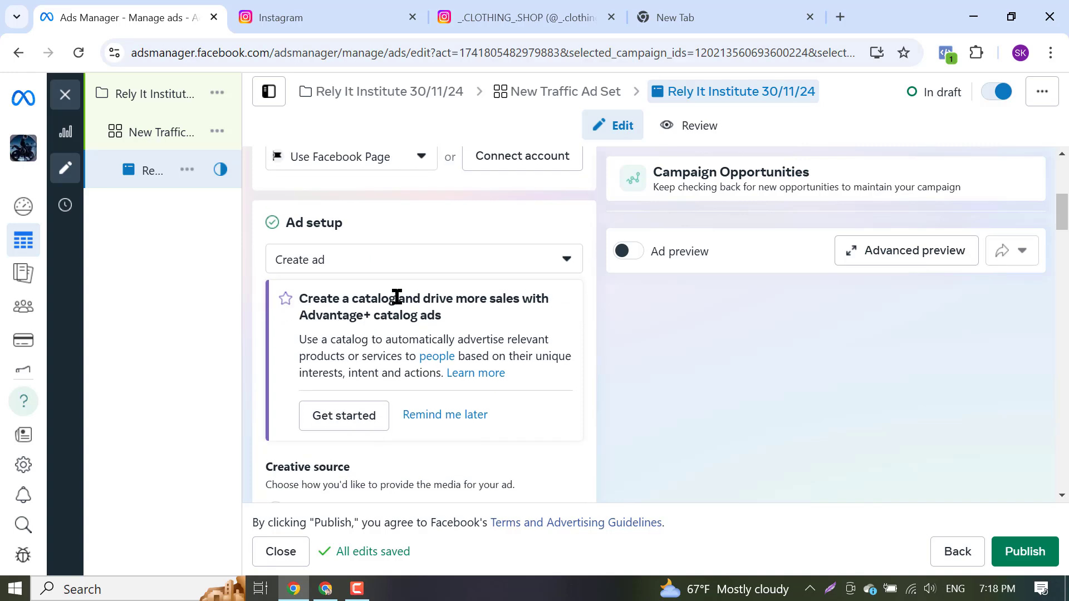
{"action": "left_click", "coordinate": [322, 266]}
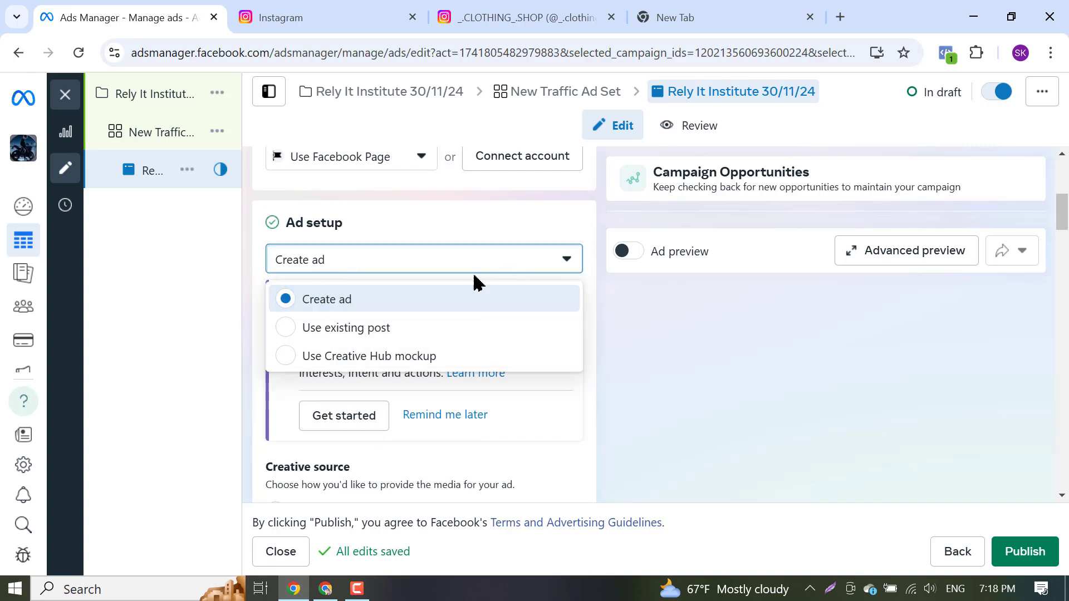
{"action": "scroll", "coordinate": [473, 279], "scroll_direction": "down", "scroll_amount": 3}
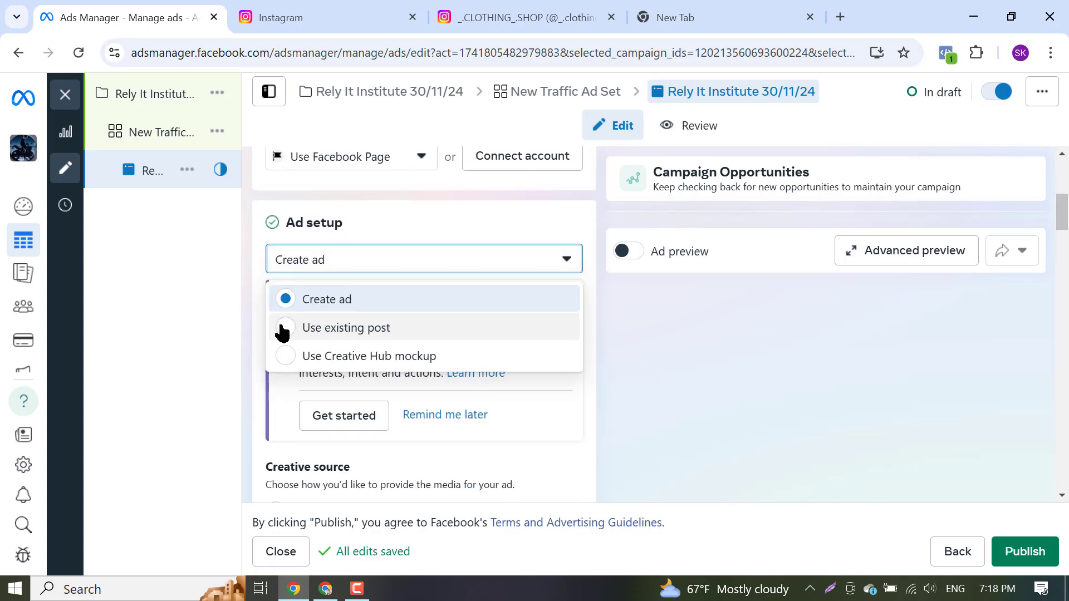
{"action": "left_click", "coordinate": [335, 301]}
Start adding media to the ad creative, passing the creative setup and text stages without changes
{"action": "scroll", "coordinate": [390, 290], "scroll_direction": "down", "scroll_amount": 5}
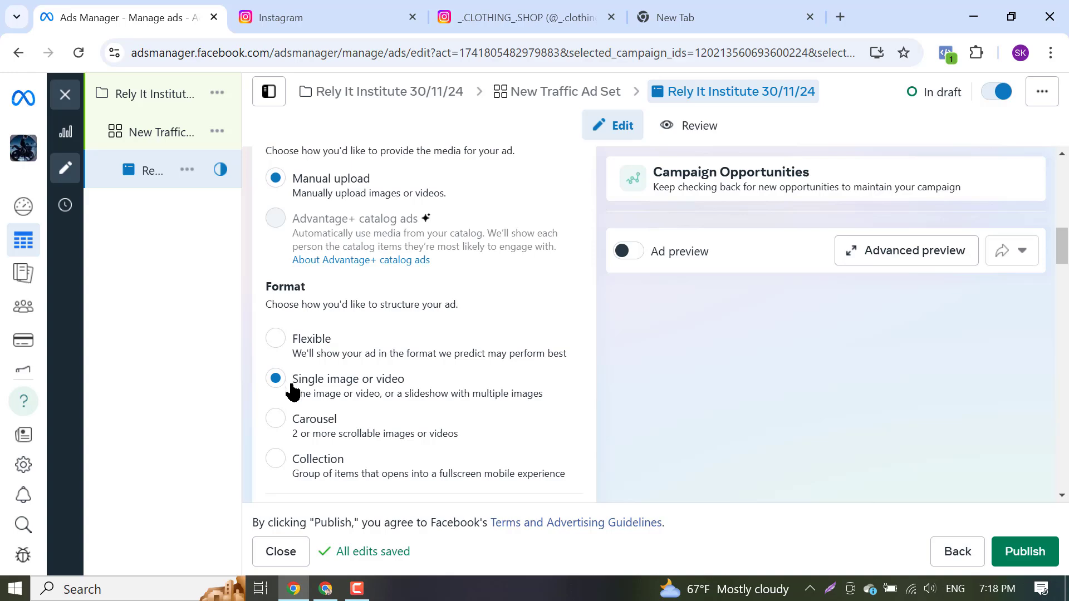
{"action": "scroll", "coordinate": [501, 373], "scroll_direction": "down", "scroll_amount": 3}
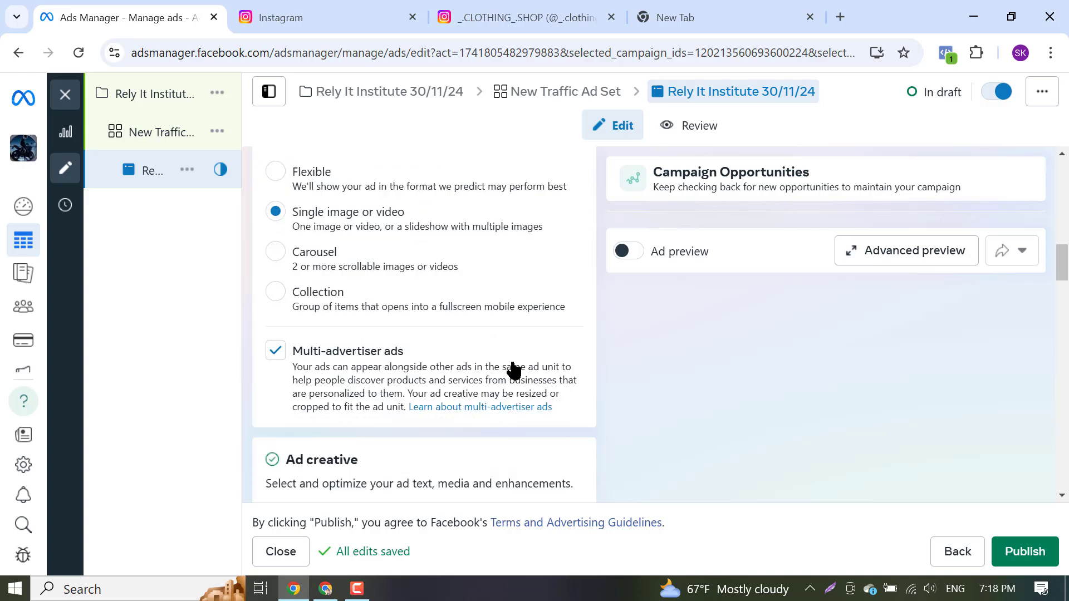
{"action": "scroll", "coordinate": [484, 279], "scroll_direction": "down", "scroll_amount": 3}
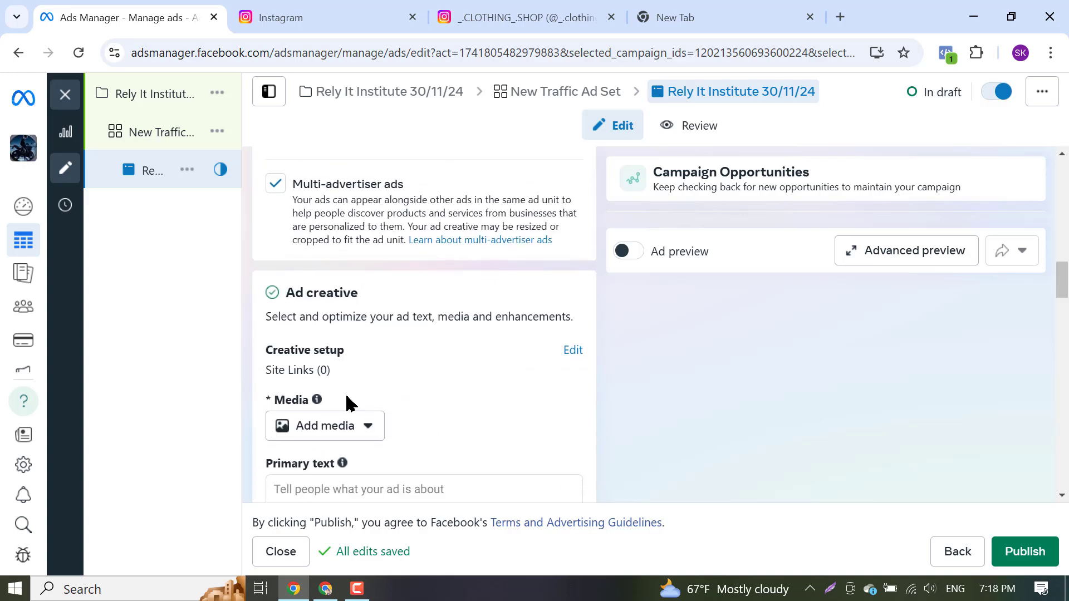
{"action": "left_click", "coordinate": [357, 427]}
{"action": "left_click", "coordinate": [317, 467]}
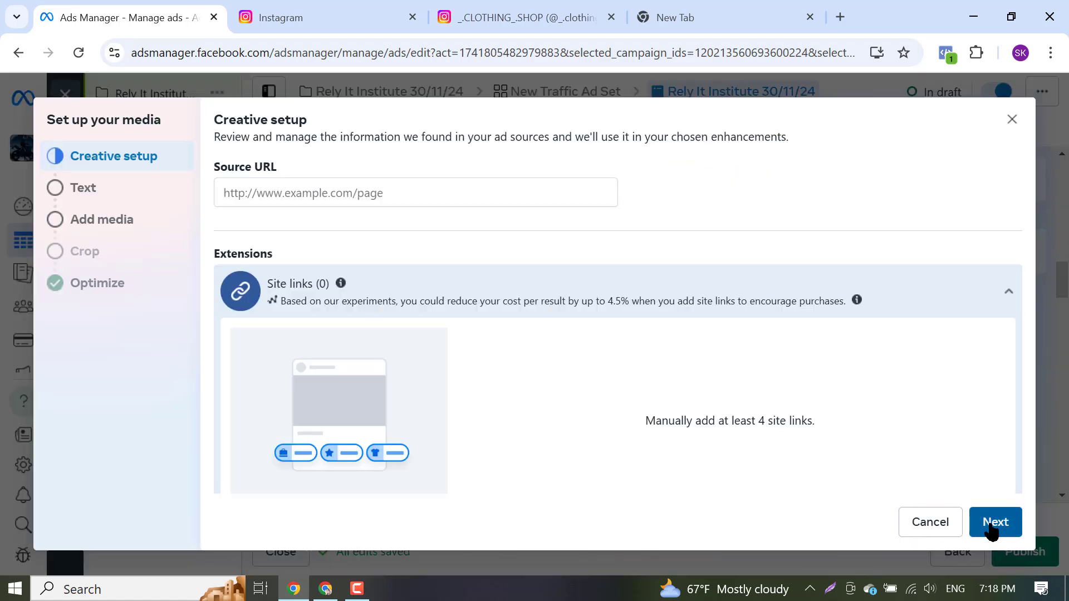
{"action": "left_click", "coordinate": [992, 532]}
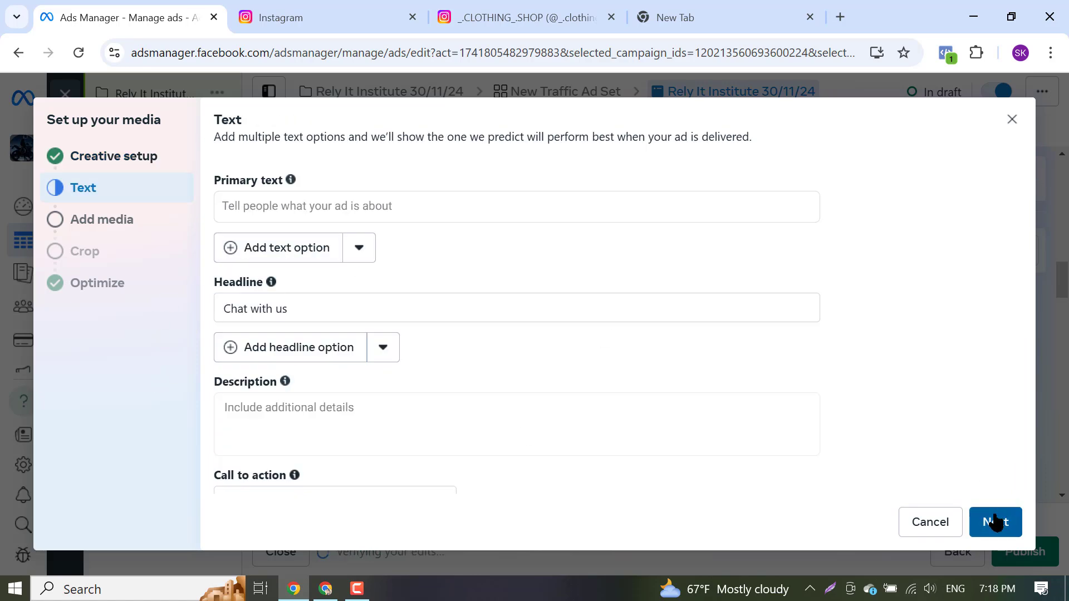
{"action": "left_click", "coordinate": [996, 523]}
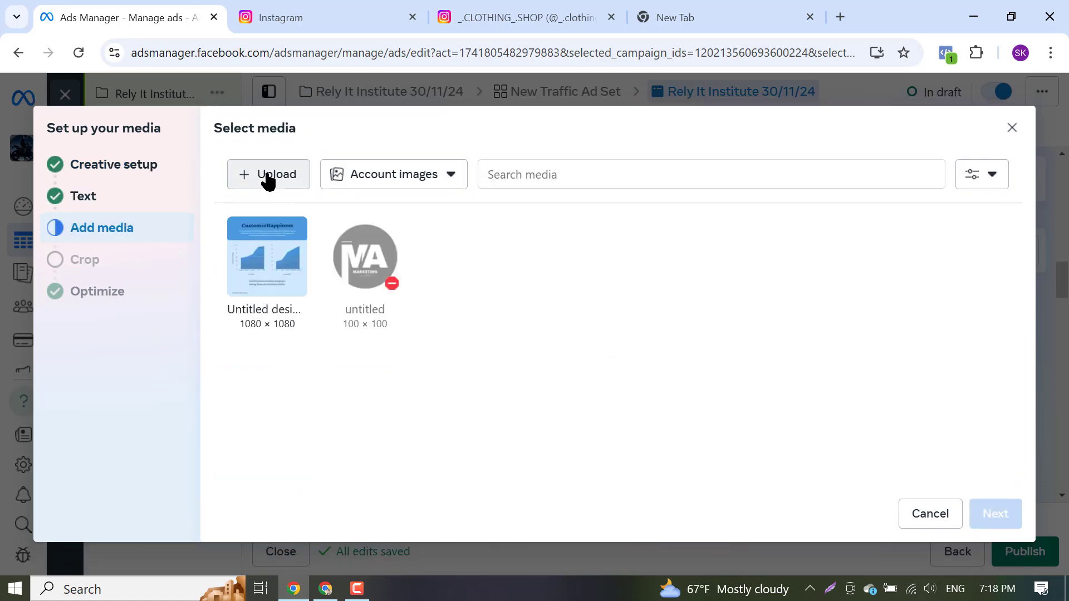
Select the 1080 × 1080 Untitled design image as the ad's media and accept the default crops for all placements
{"action": "left_click", "coordinate": [270, 282]}
{"action": "left_click", "coordinate": [997, 523]}
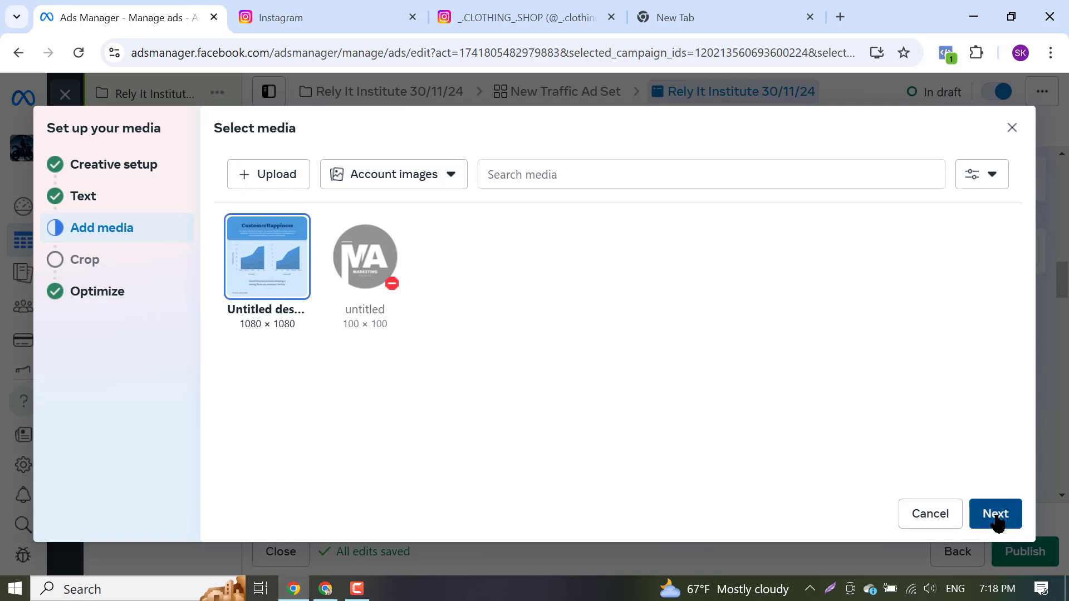
{"action": "scroll", "coordinate": [632, 389], "scroll_direction": "down", "scroll_amount": 3}
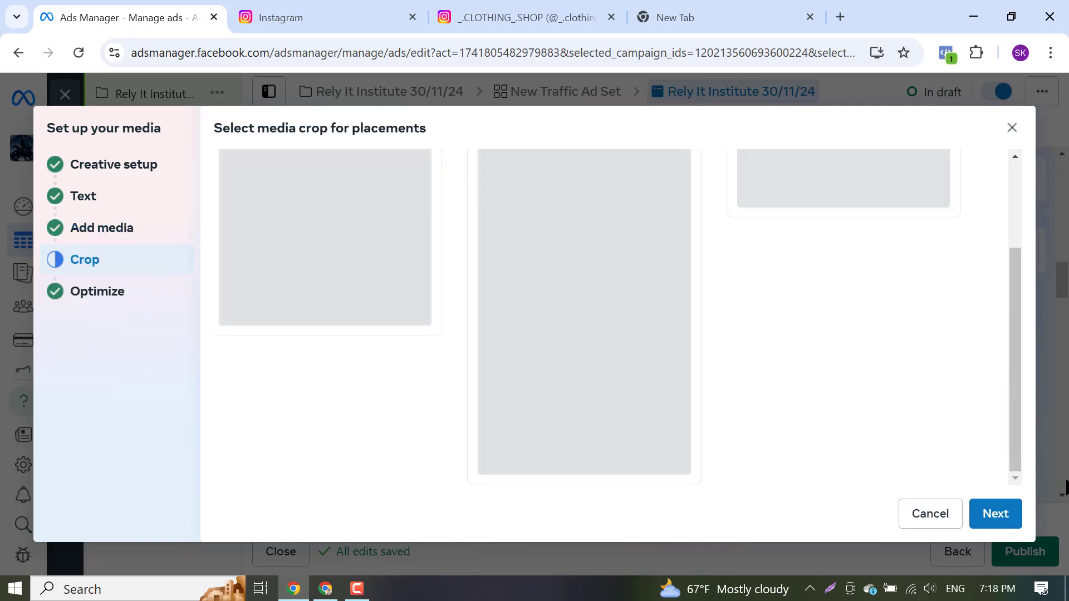
{"action": "left_click", "coordinate": [1008, 512]}
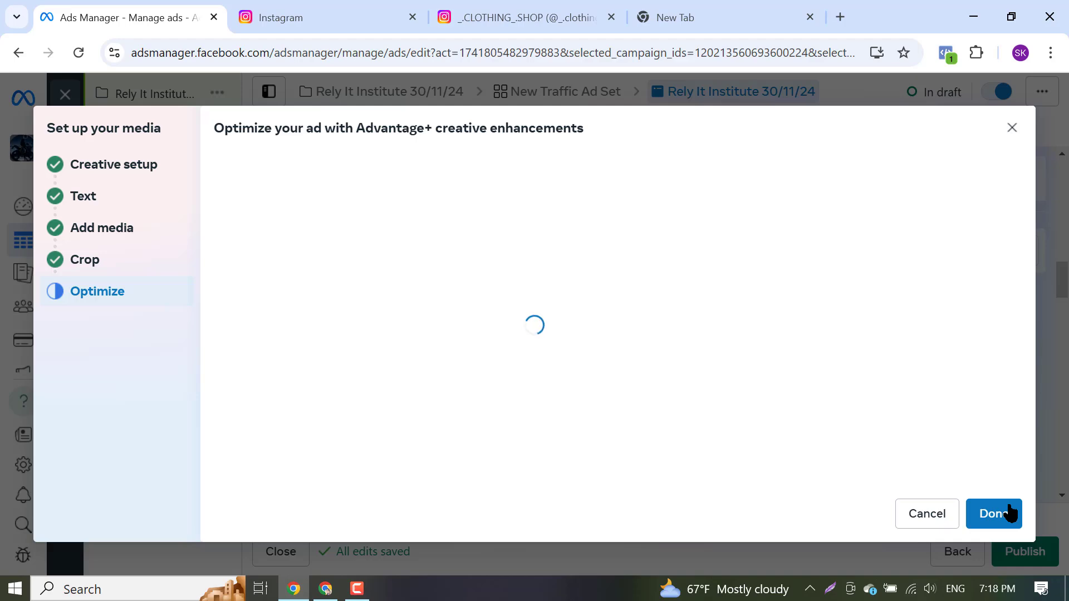
Review the Advantage+ creative enhancements, finish the media setup without changing them, and dismiss the carousel ad recommendation
{"action": "scroll", "coordinate": [1011, 513], "scroll_direction": "down", "scroll_amount": 2}
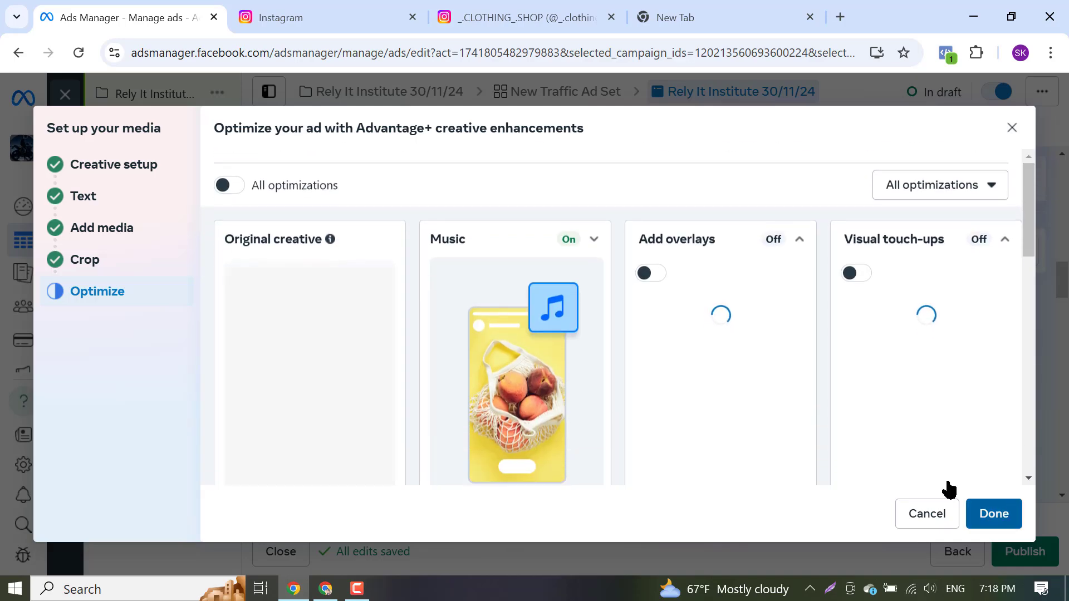
{"action": "scroll", "coordinate": [421, 379], "scroll_direction": "down", "scroll_amount": 7}
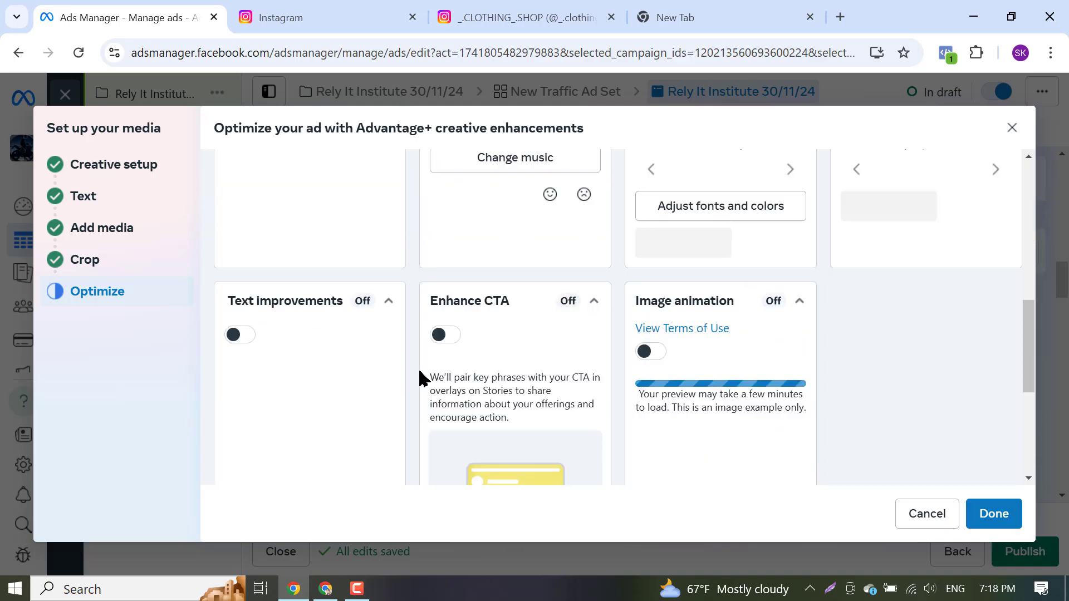
{"action": "scroll", "coordinate": [422, 380], "scroll_direction": "up", "scroll_amount": 8}
{"action": "scroll", "coordinate": [370, 382], "scroll_direction": "down", "scroll_amount": 3}
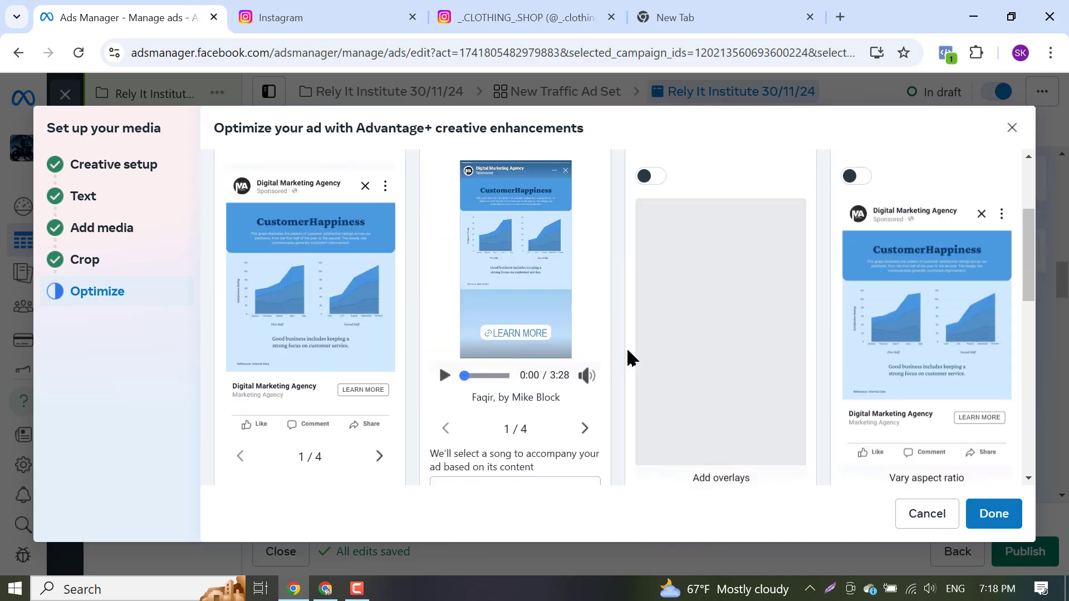
{"action": "scroll", "coordinate": [629, 358], "scroll_direction": "down", "scroll_amount": 5}
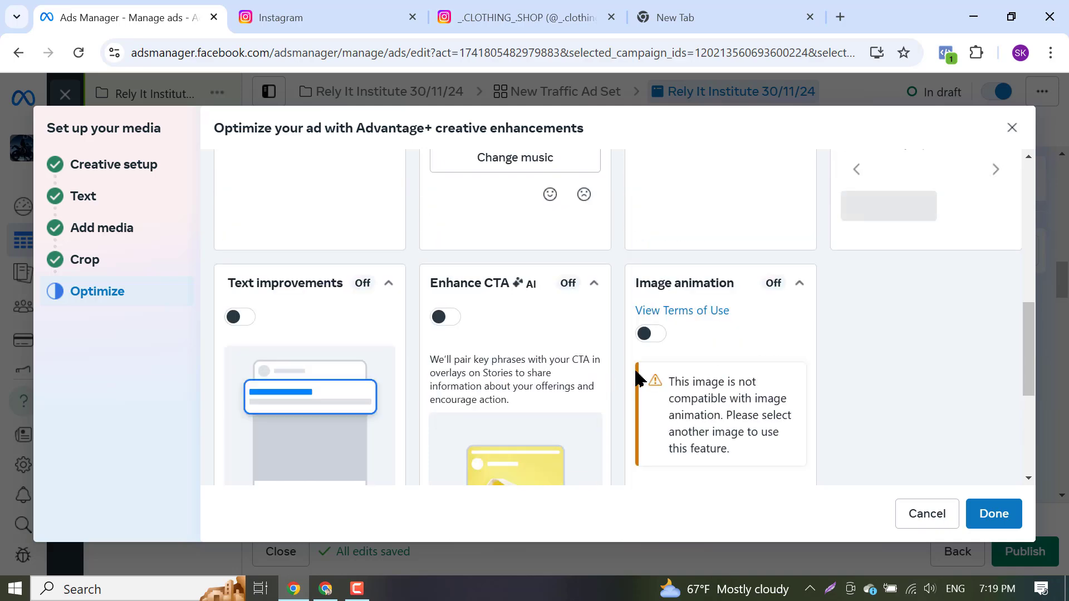
{"action": "left_click", "coordinate": [996, 511]}
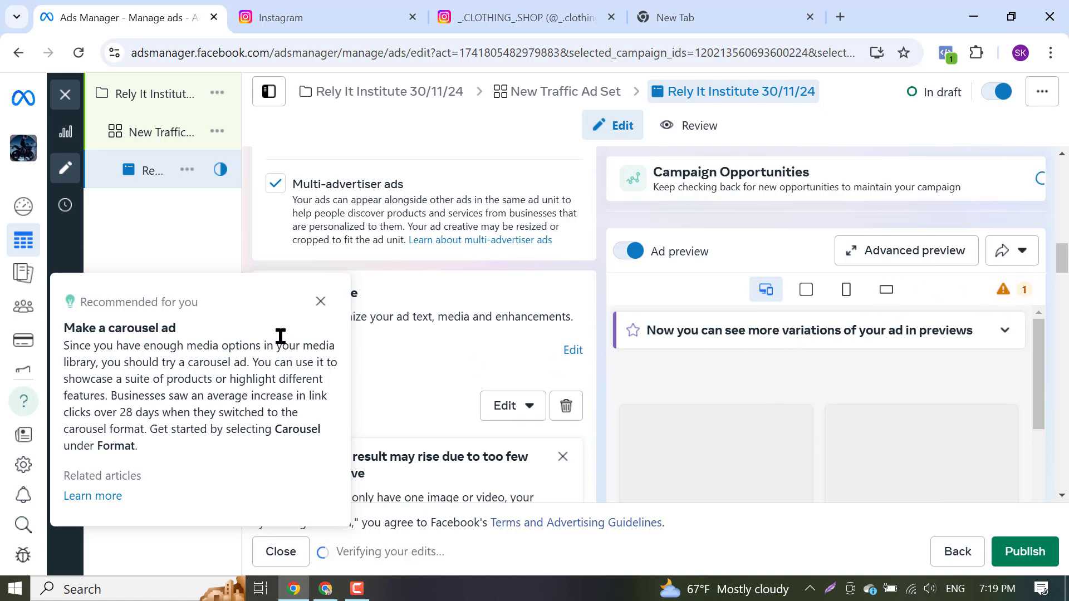
{"action": "left_click", "coordinate": [321, 301]}
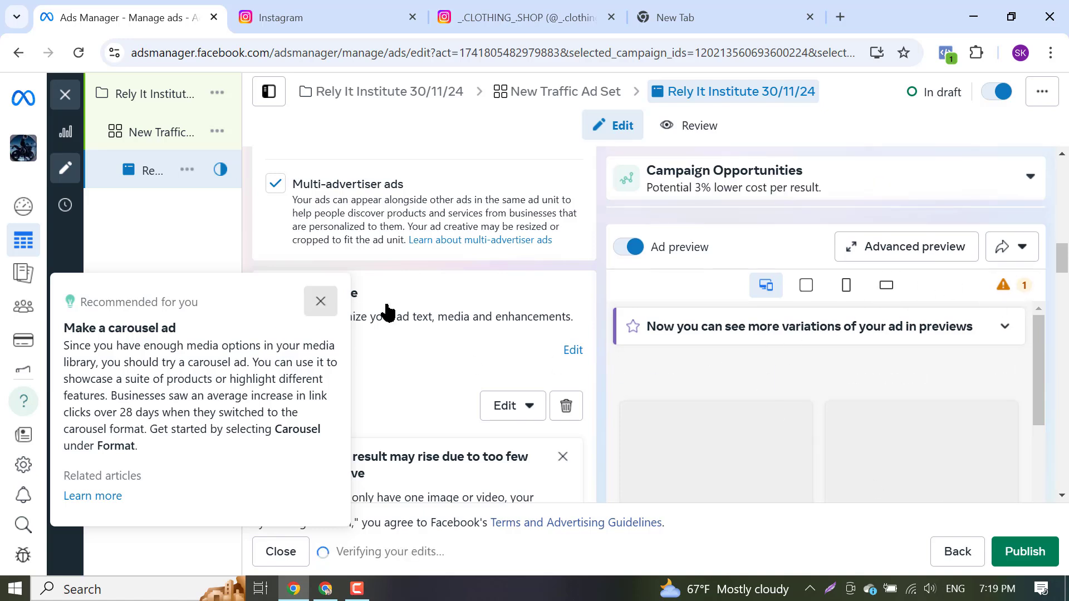
{"action": "left_click", "coordinate": [1011, 290]}
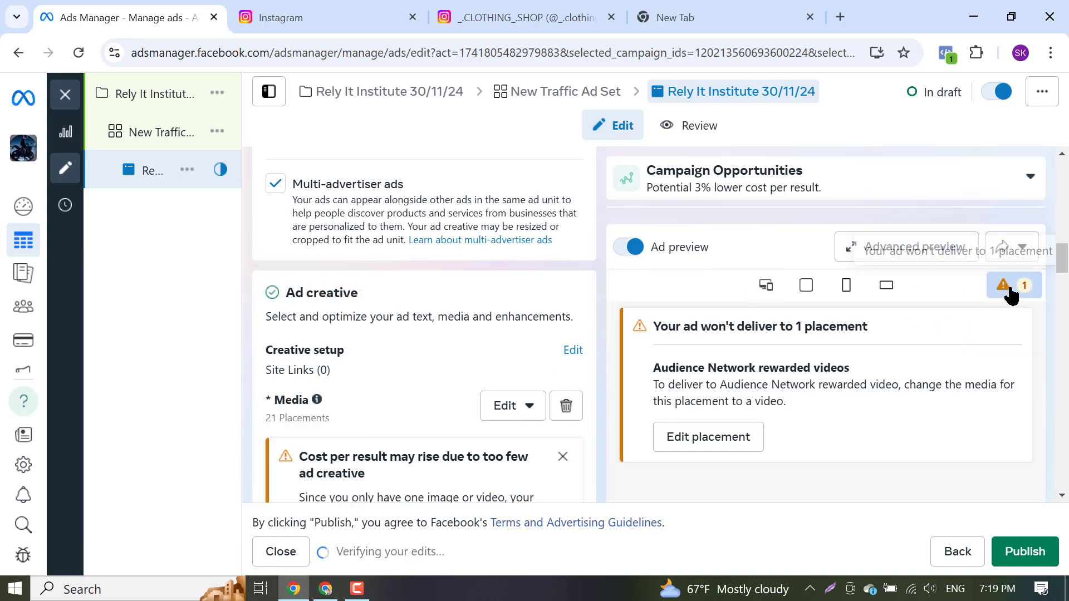
{"action": "left_click", "coordinate": [709, 438]}
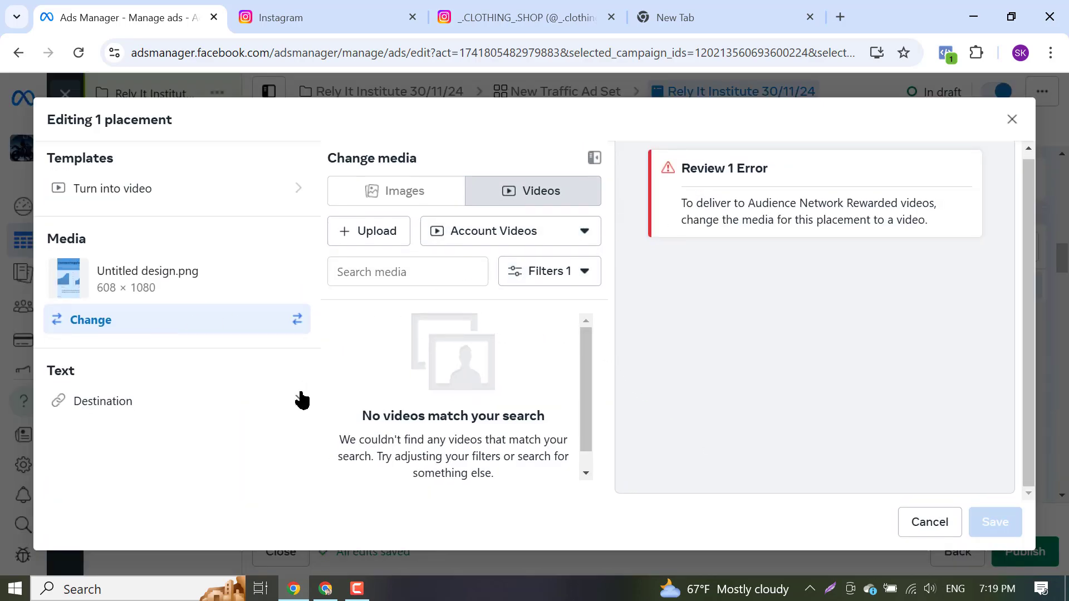
{"action": "left_click", "coordinate": [571, 280]}
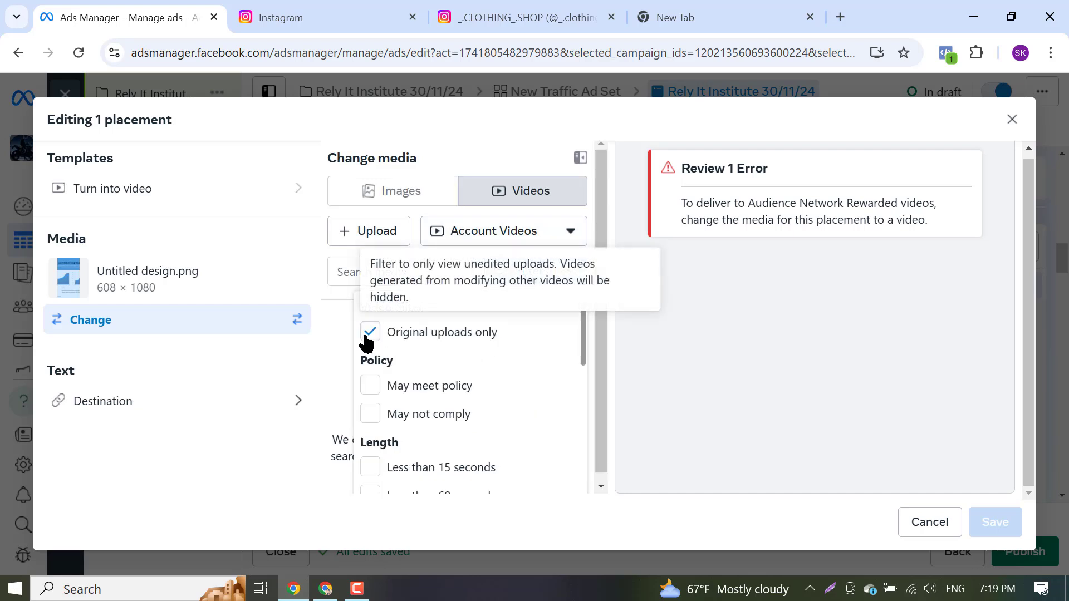
{"action": "scroll", "coordinate": [397, 342], "scroll_direction": "down", "scroll_amount": 5}
{"action": "scroll", "coordinate": [389, 390], "scroll_direction": "up", "scroll_amount": 5}
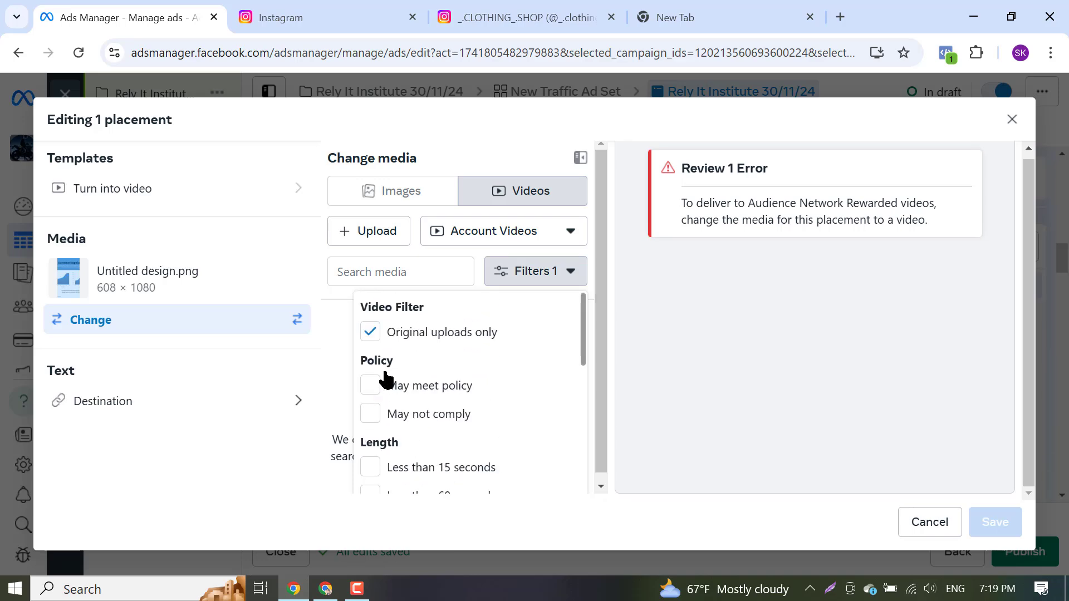
{"action": "left_click", "coordinate": [370, 332]}
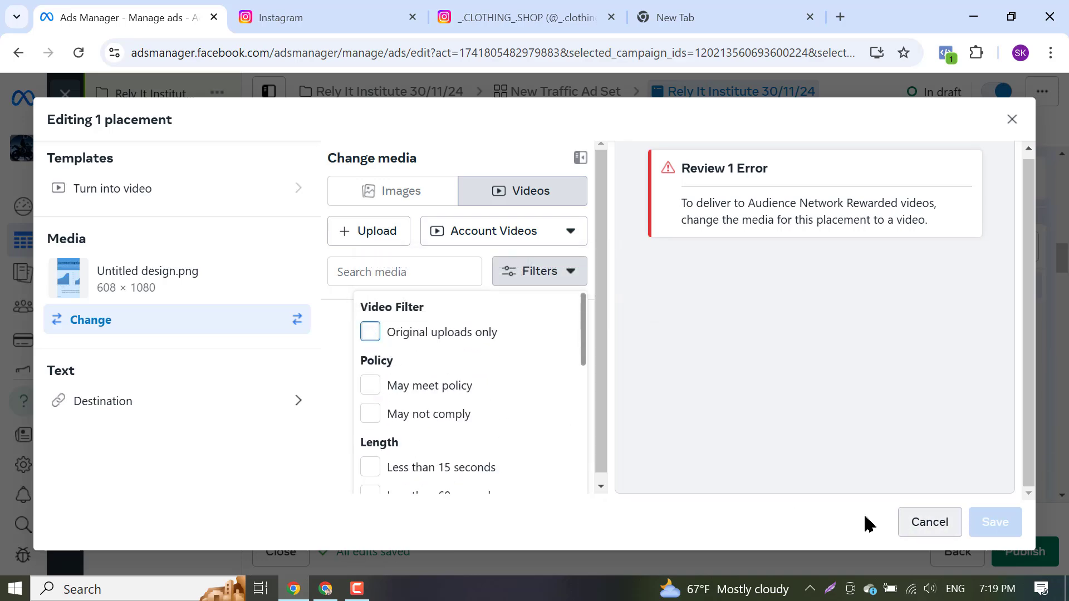
{"action": "left_click", "coordinate": [917, 527]}
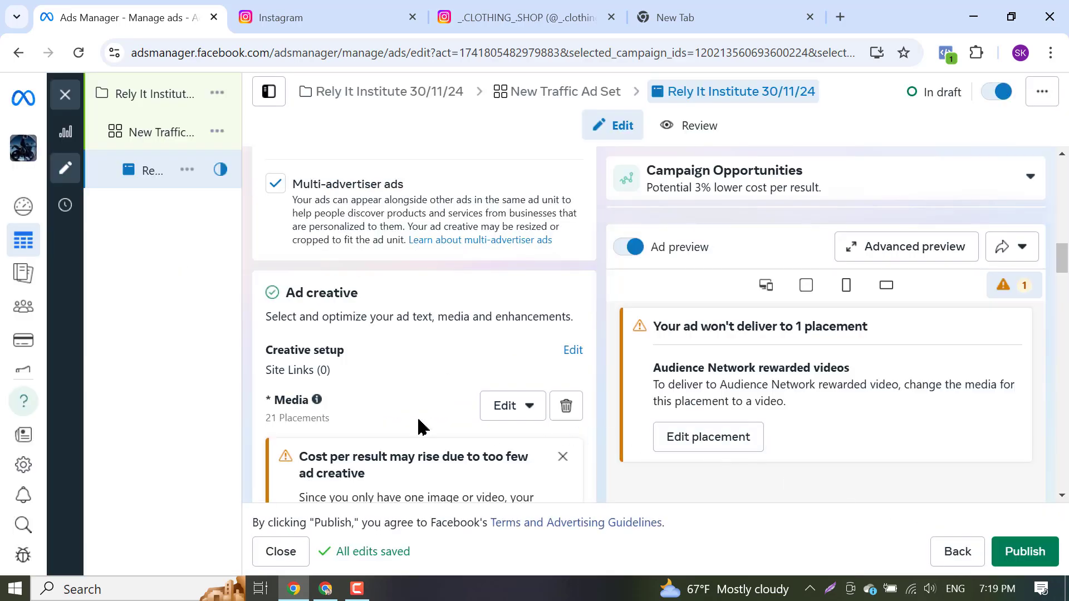
Dismiss the warning about too few ad creatives in the ad's media section
{"action": "scroll", "coordinate": [509, 418], "scroll_direction": "down", "scroll_amount": 4}
{"action": "scroll", "coordinate": [518, 447], "scroll_direction": "up", "scroll_amount": 2}
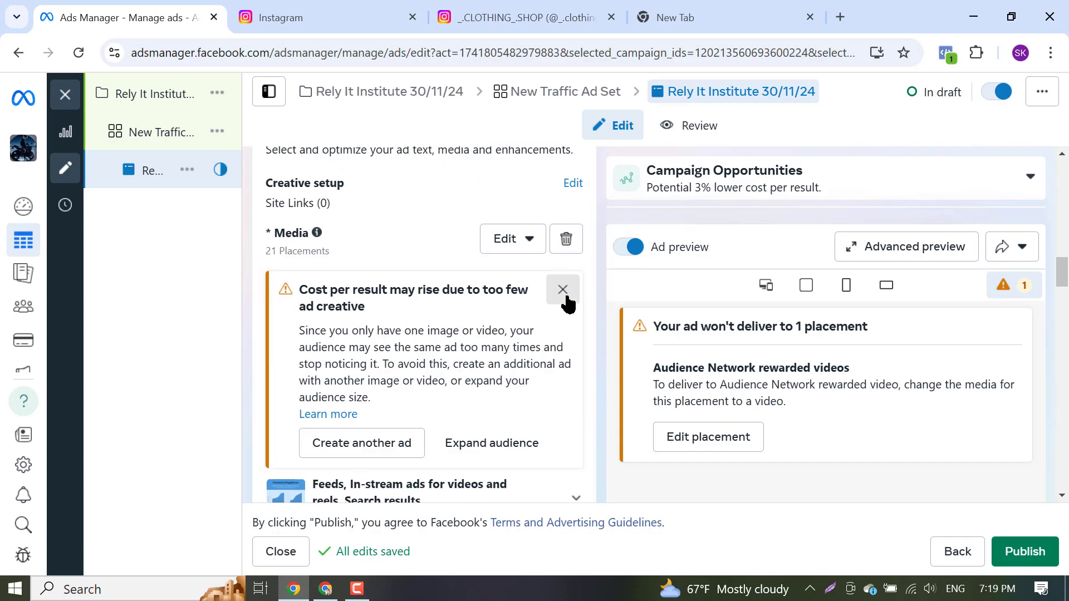
{"action": "left_click", "coordinate": [564, 294]}
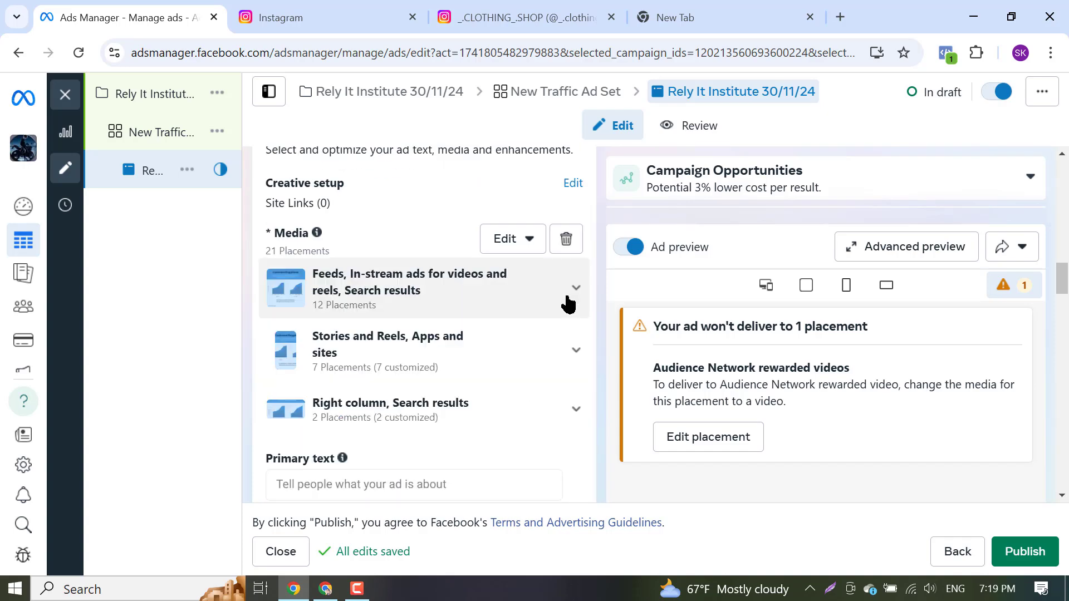
Switch the New Traffic Ad Set to manual placements and deselect the Audience Network platform
{"action": "left_click", "coordinate": [139, 138]}
{"action": "scroll", "coordinate": [468, 444], "scroll_direction": "down", "scroll_amount": 15}
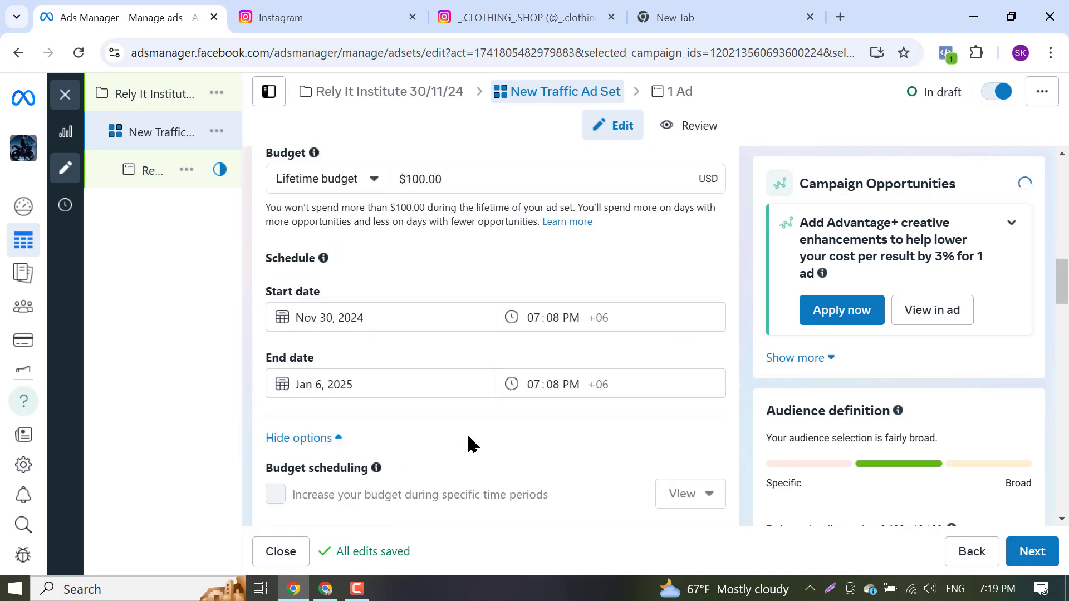
{"action": "scroll", "coordinate": [471, 445], "scroll_direction": "down", "scroll_amount": 10}
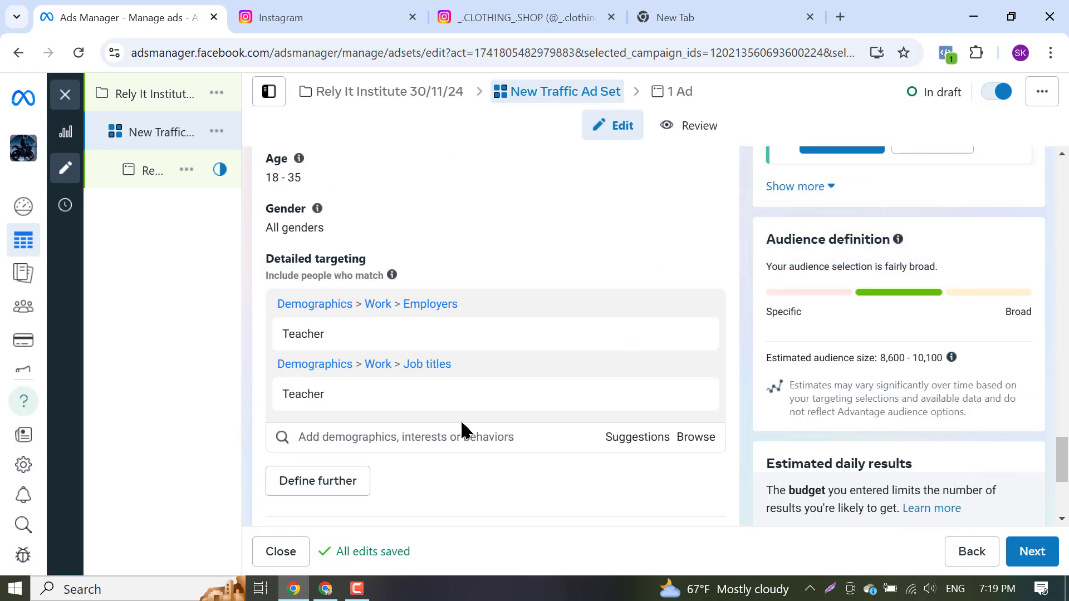
{"action": "left_click", "coordinate": [703, 414]}
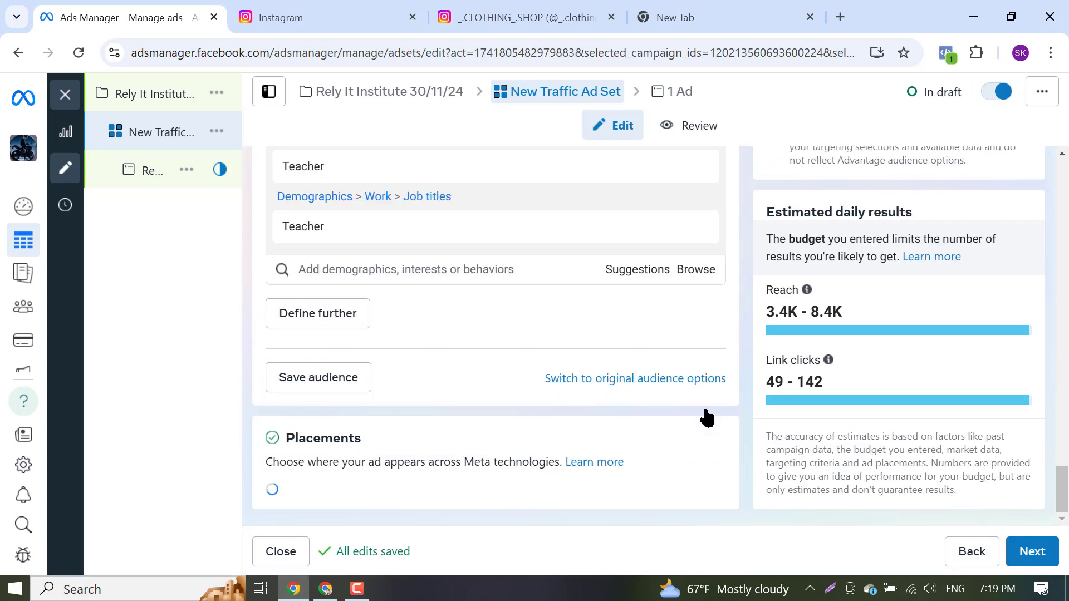
{"action": "scroll", "coordinate": [425, 417], "scroll_direction": "down", "scroll_amount": 1}
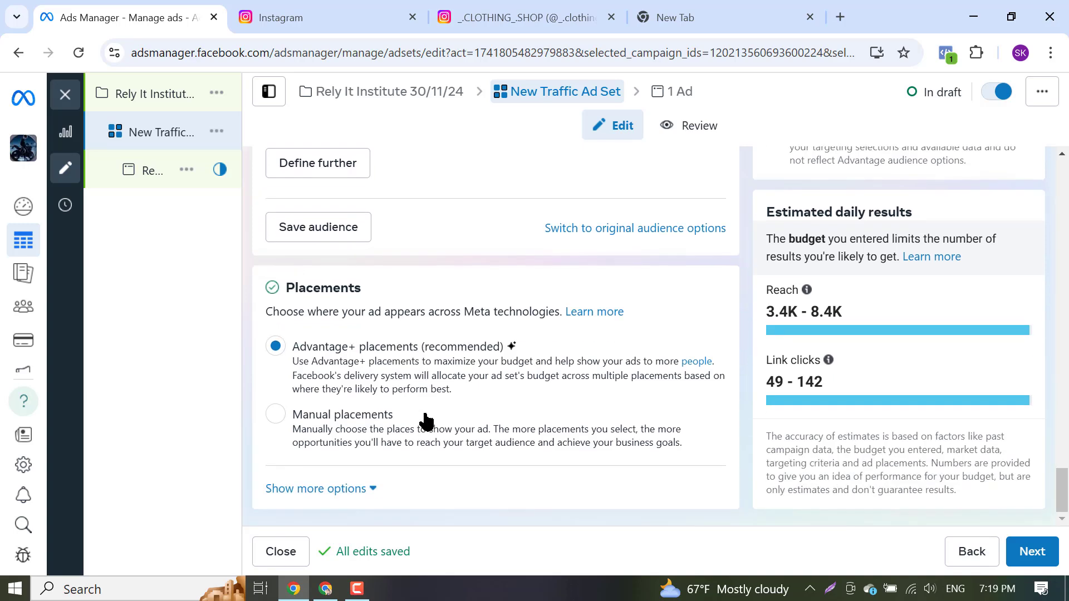
{"action": "left_click", "coordinate": [275, 414]}
{"action": "scroll", "coordinate": [411, 408], "scroll_direction": "down", "scroll_amount": 5}
{"action": "scroll", "coordinate": [421, 379], "scroll_direction": "up", "scroll_amount": 3}
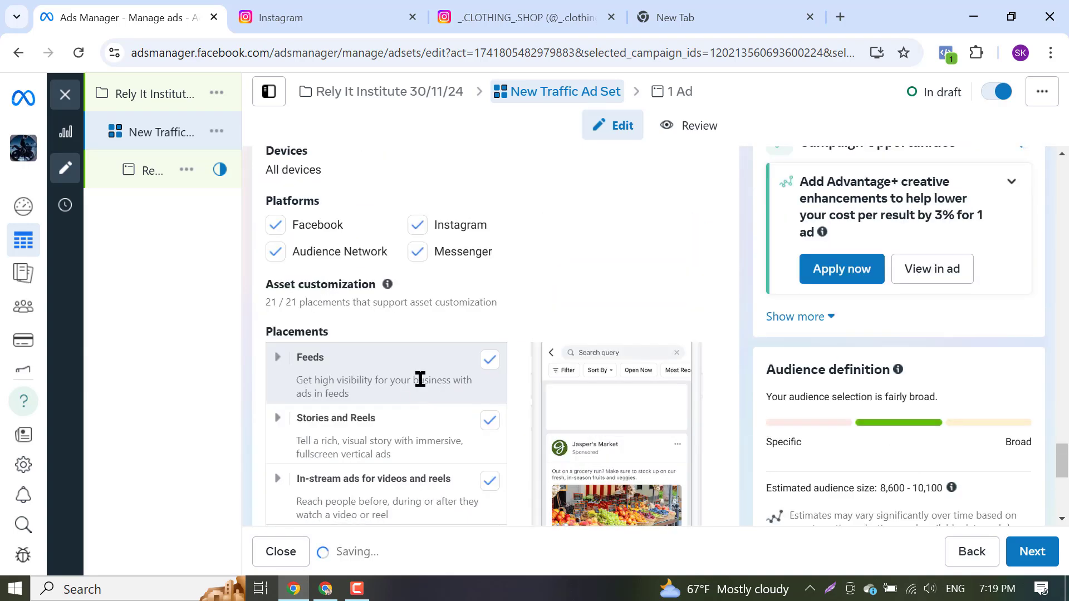
{"action": "scroll", "coordinate": [424, 378], "scroll_direction": "down", "scroll_amount": 5}
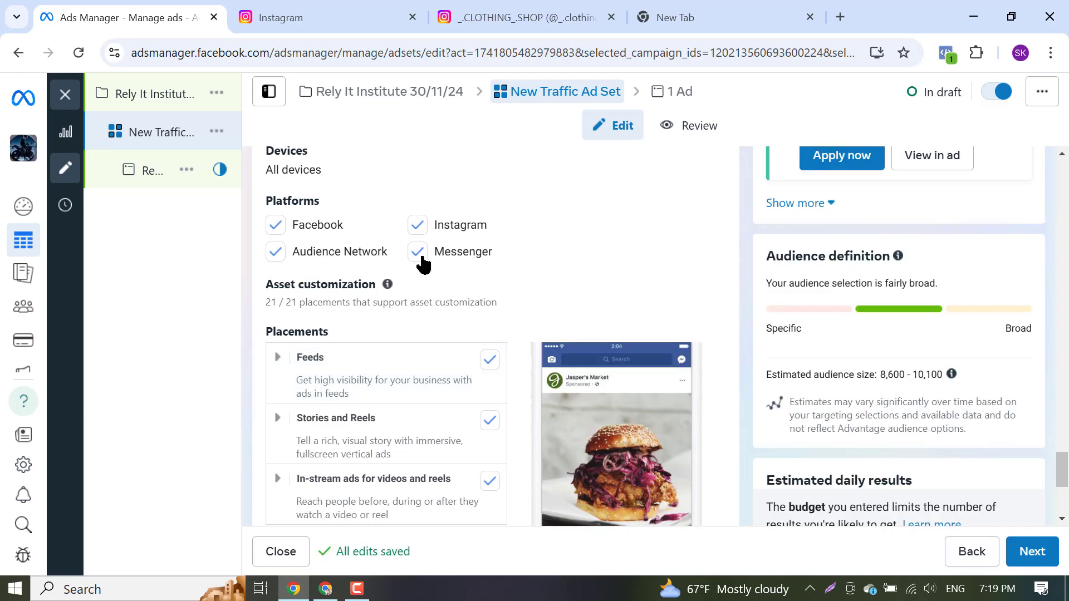
{"action": "left_click", "coordinate": [417, 253]}
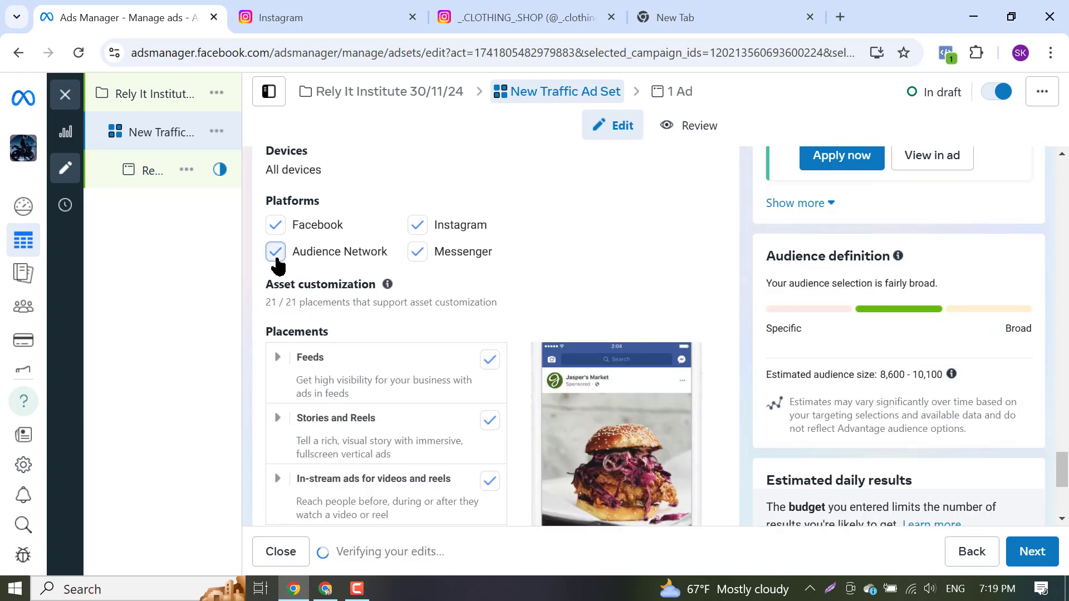
Return to the ad, close the payment information form without entering anything, and open the empty primary text for editing
{"action": "left_click", "coordinate": [1037, 551]}
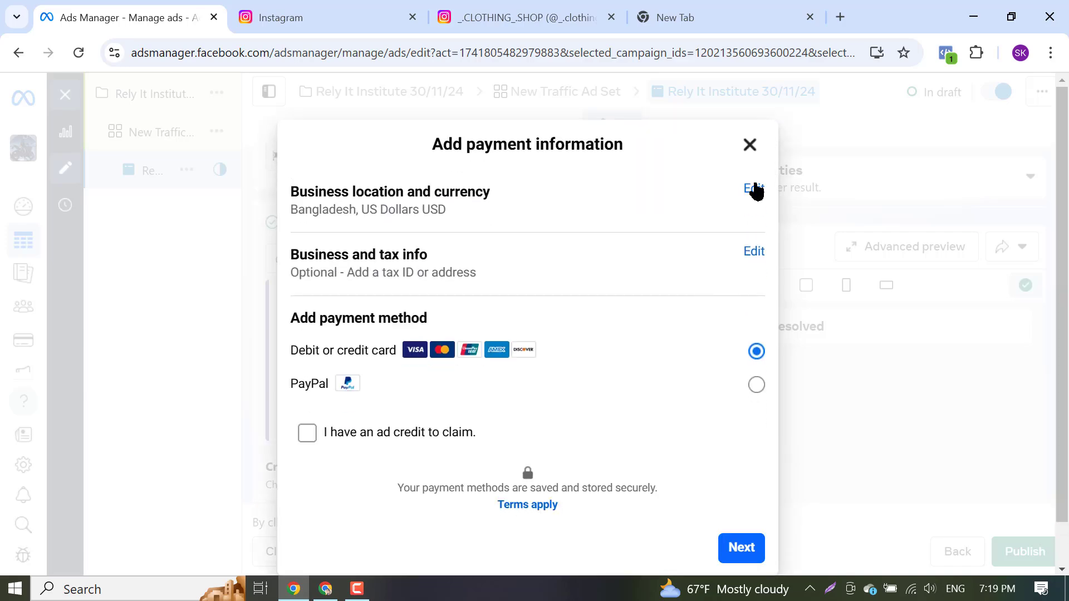
{"action": "left_click", "coordinate": [750, 145]}
{"action": "scroll", "coordinate": [524, 381], "scroll_direction": "down", "scroll_amount": 10}
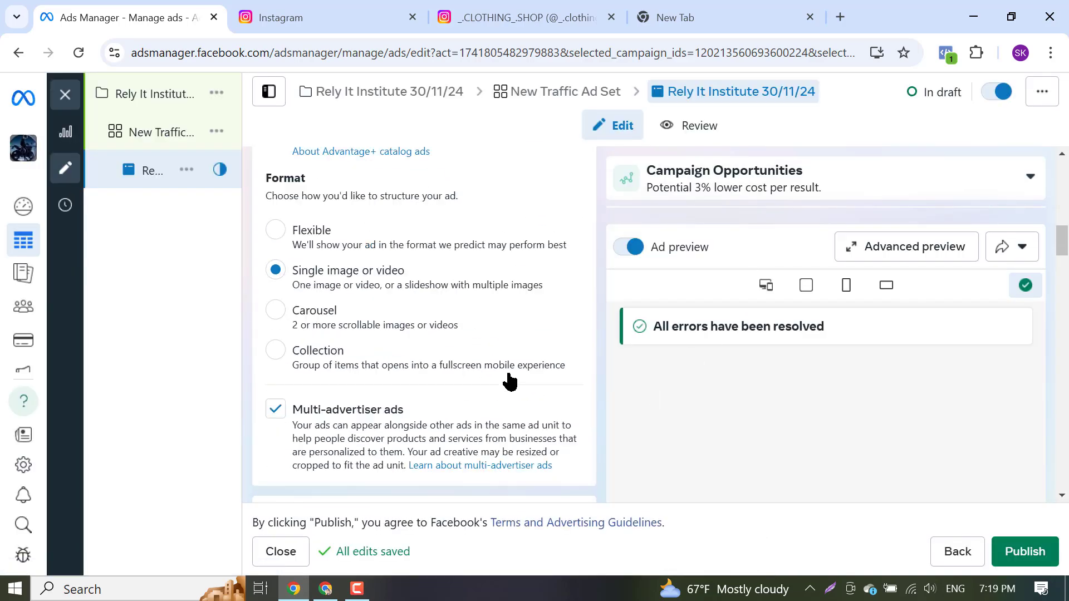
{"action": "scroll", "coordinate": [365, 340], "scroll_direction": "up", "scroll_amount": 3}
{"action": "scroll", "coordinate": [401, 330], "scroll_direction": "down", "scroll_amount": 12}
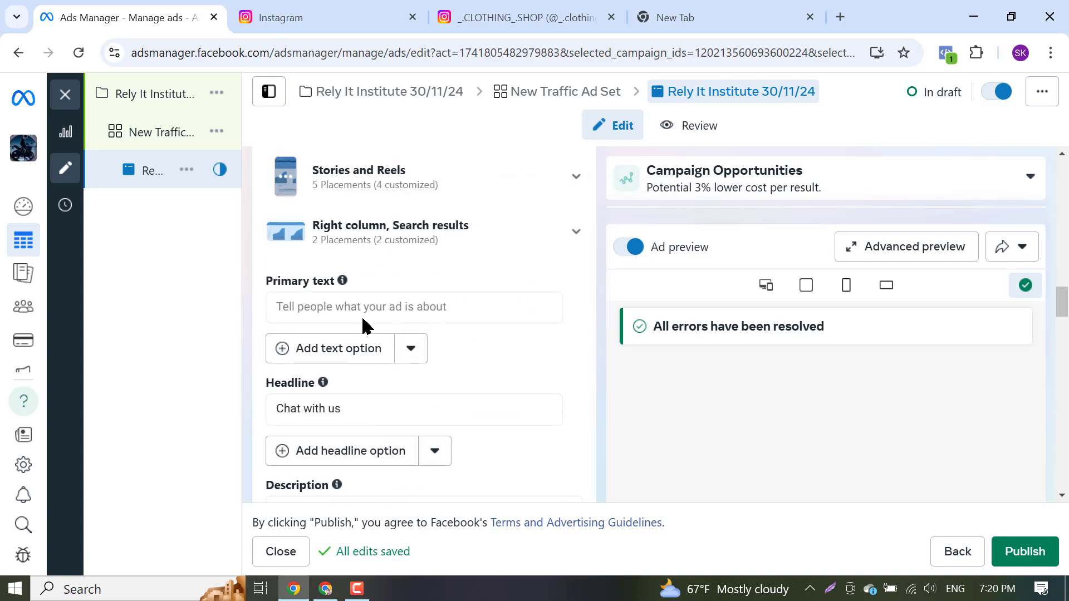
{"action": "left_click", "coordinate": [334, 304]}
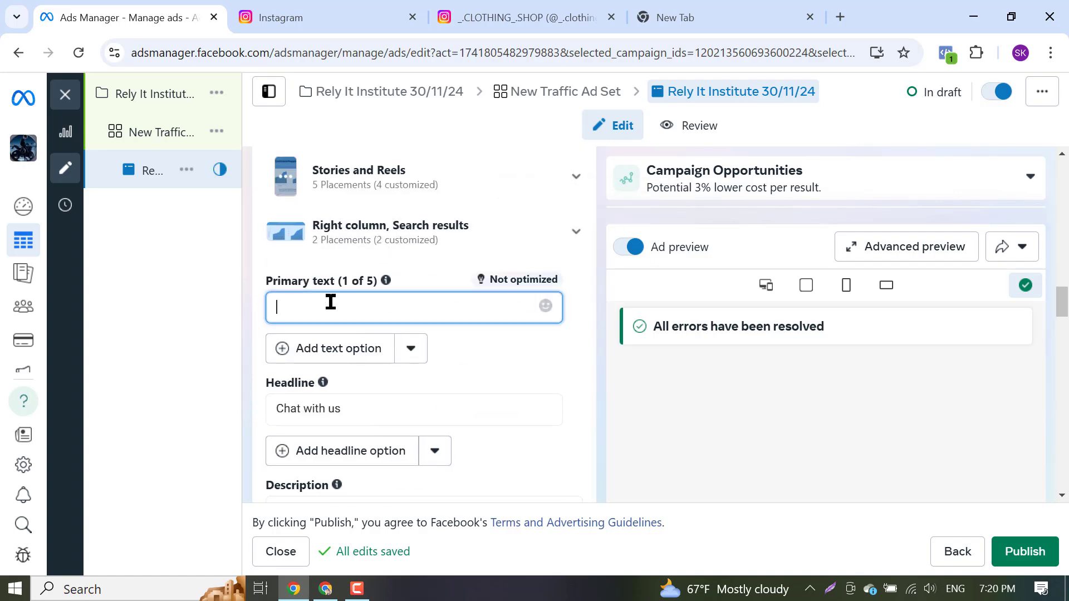
{"action": "scroll", "coordinate": [345, 303], "scroll_direction": "up", "scroll_amount": 5}
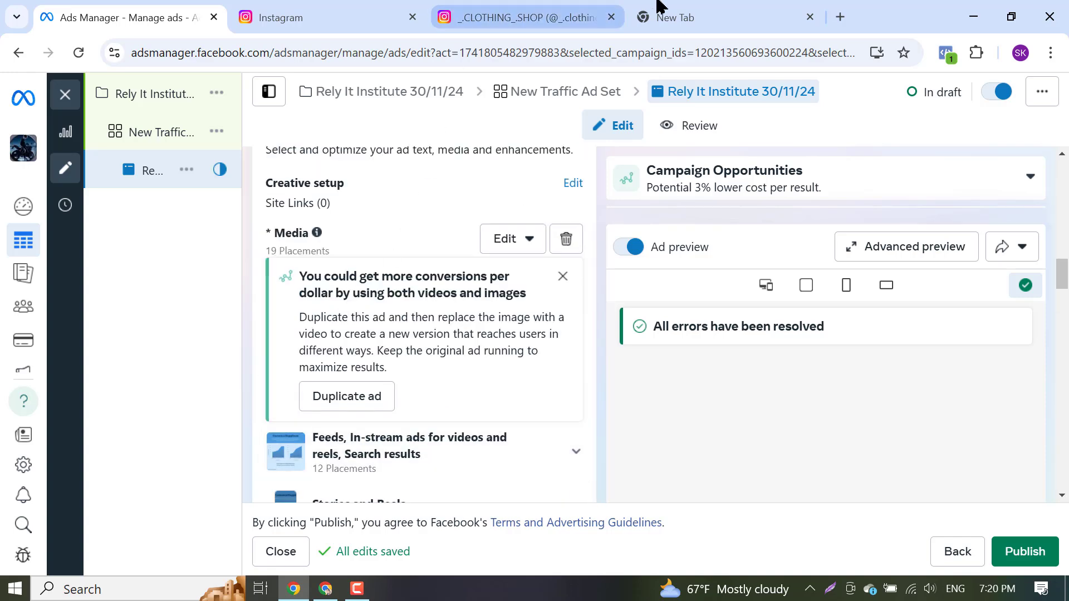
Switch to ChatGPT, send "Rely It Institute" in the Facebook ads conversation to generate ad copy, and review the suggested texts
{"action": "left_click", "coordinate": [326, 590]}
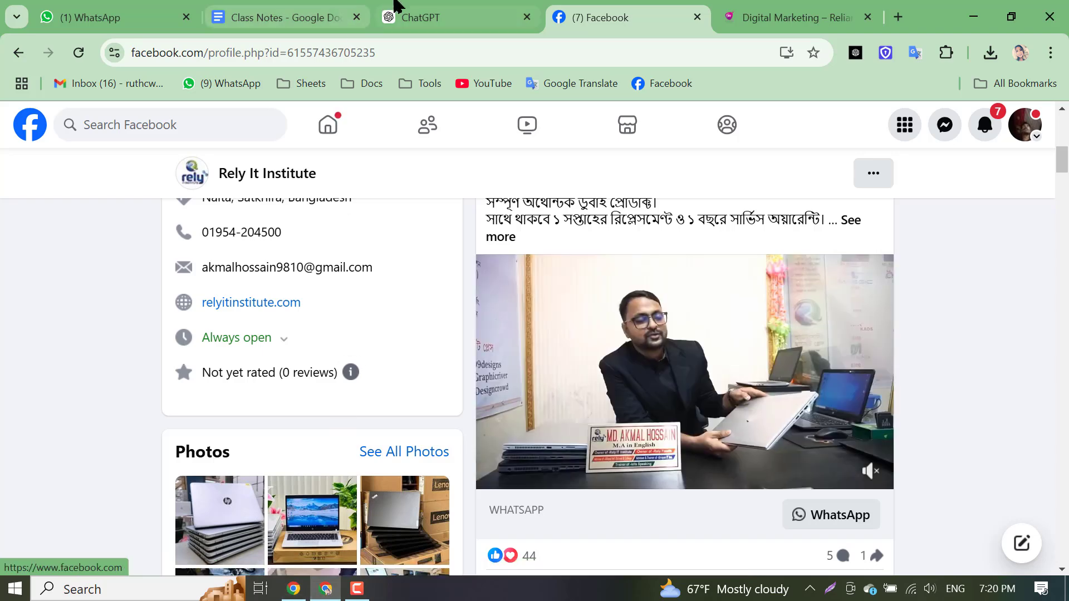
{"action": "left_click", "coordinate": [460, 8]}
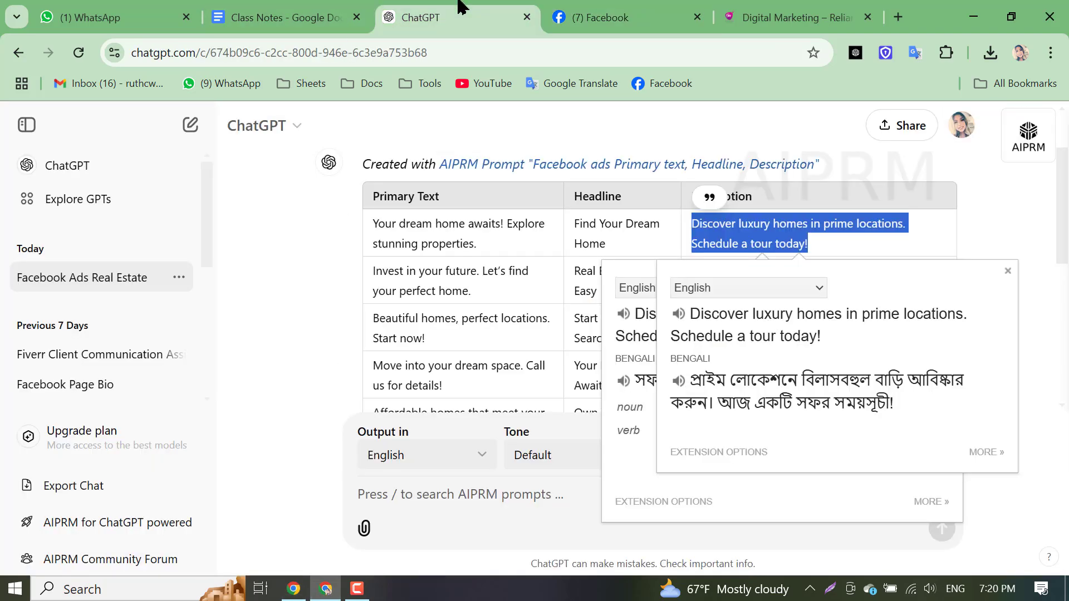
{"action": "left_click", "coordinate": [416, 494]}
{"action": "right_click", "coordinate": [418, 494]}
{"action": "left_click", "coordinate": [465, 268]}
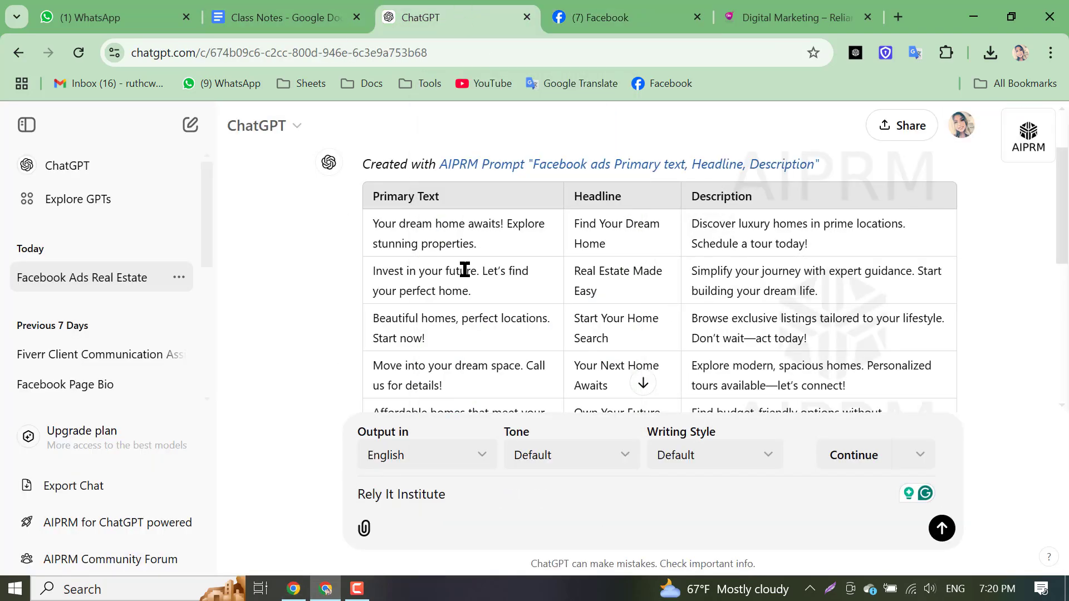
{"action": "key", "text": "Return"}
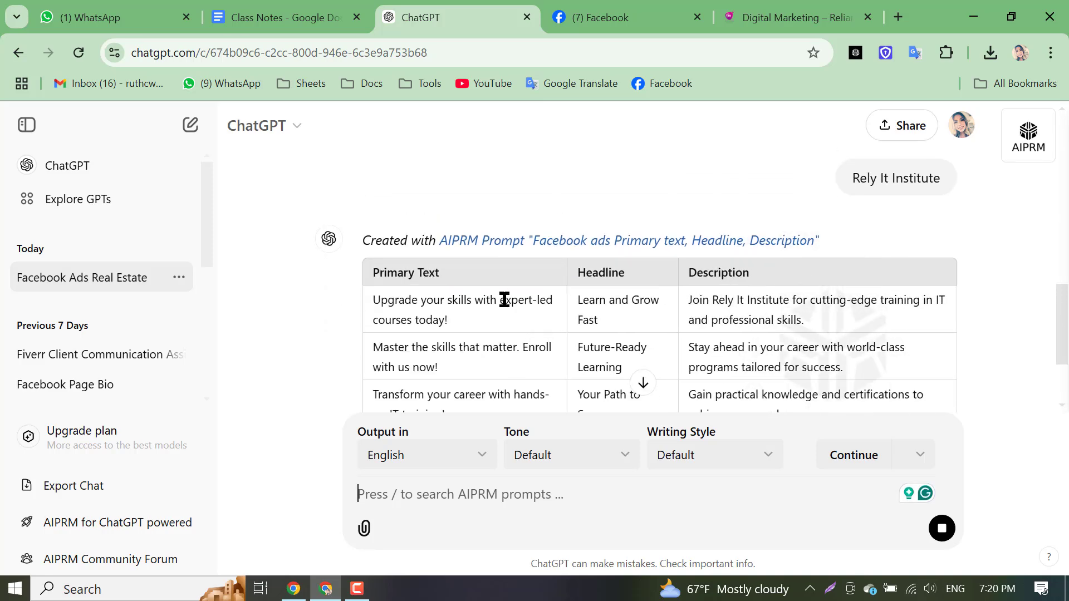
{"action": "scroll", "coordinate": [626, 394], "scroll_direction": "up", "scroll_amount": 3}
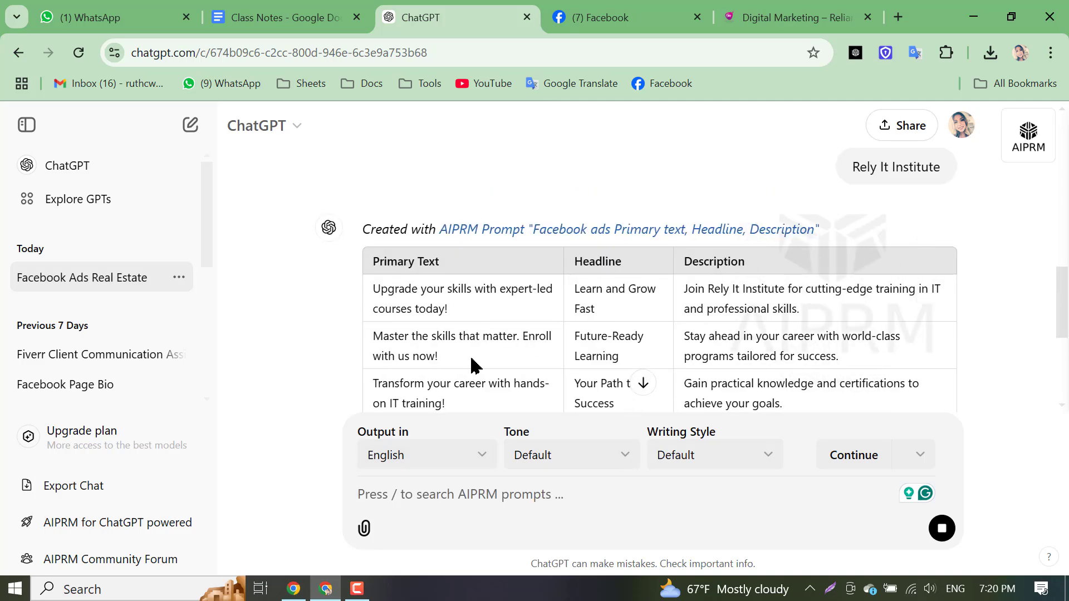
{"action": "scroll", "coordinate": [470, 351], "scroll_direction": "down", "scroll_amount": 3}
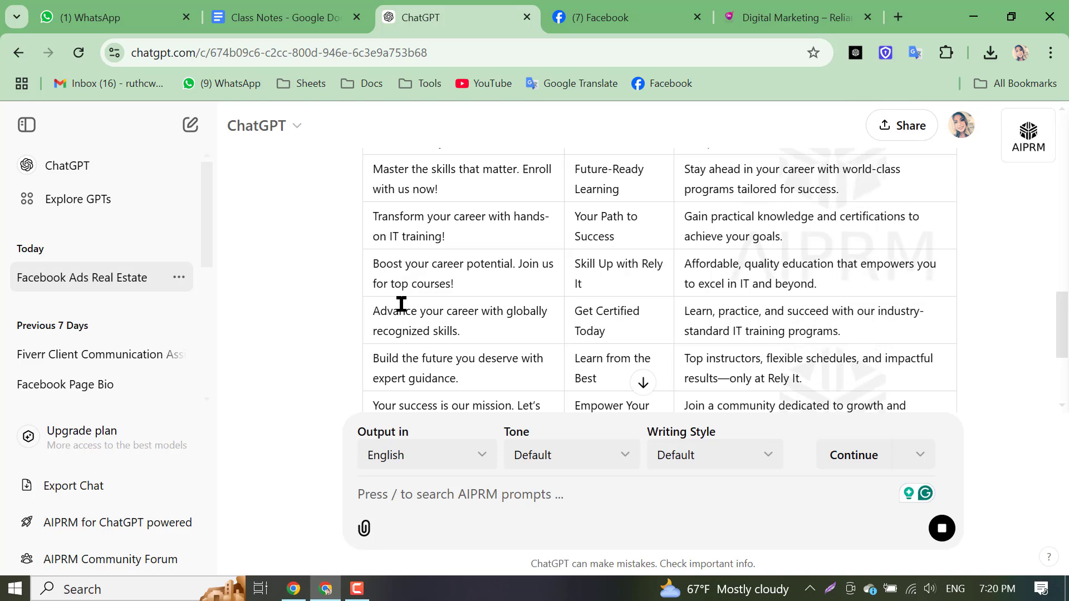
Review the suggested ad texts for Rely It Institute and copy the primary text "Master the skills that matter. Enroll with us now!"
{"action": "scroll", "coordinate": [401, 309], "scroll_direction": "down", "scroll_amount": 3}
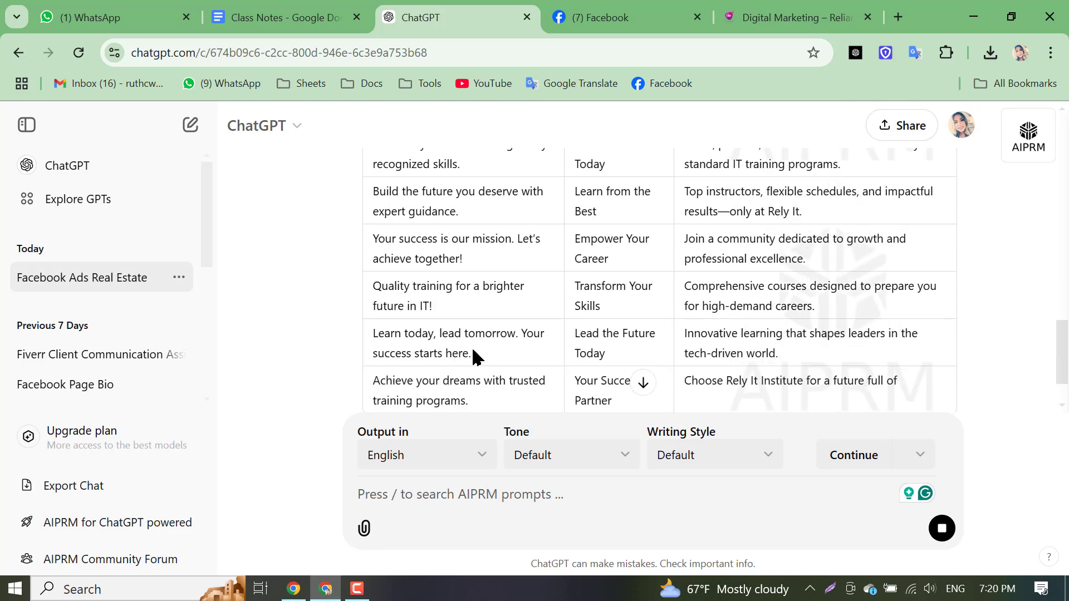
{"action": "scroll", "coordinate": [490, 346], "scroll_direction": "down", "scroll_amount": 3}
{"action": "scroll", "coordinate": [490, 341], "scroll_direction": "up", "scroll_amount": 10}
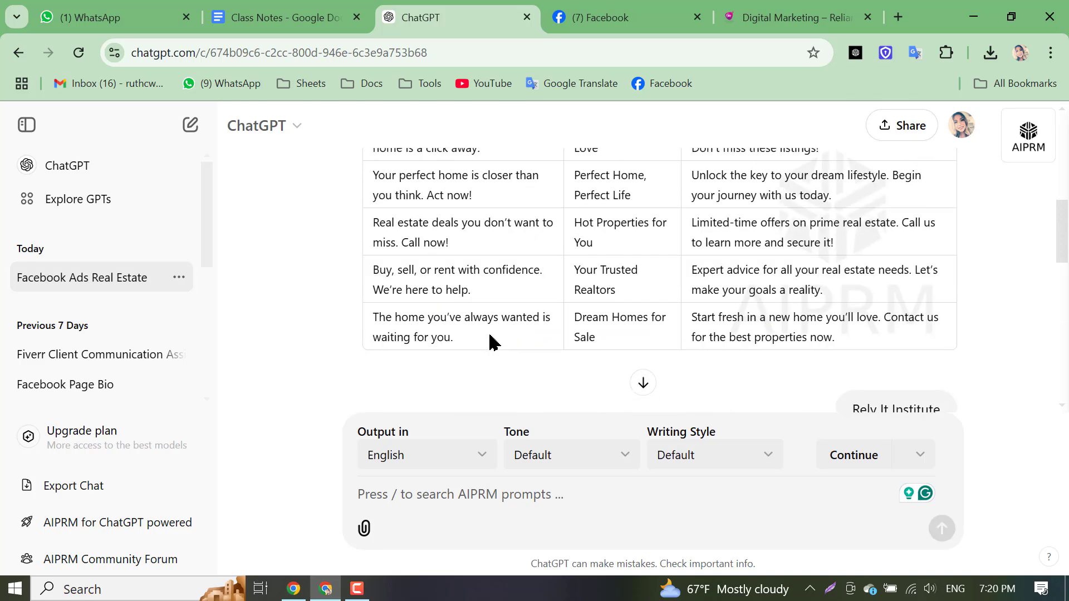
{"action": "scroll", "coordinate": [479, 342], "scroll_direction": "down", "scroll_amount": 3}
{"action": "scroll", "coordinate": [479, 343], "scroll_direction": "down", "scroll_amount": 3}
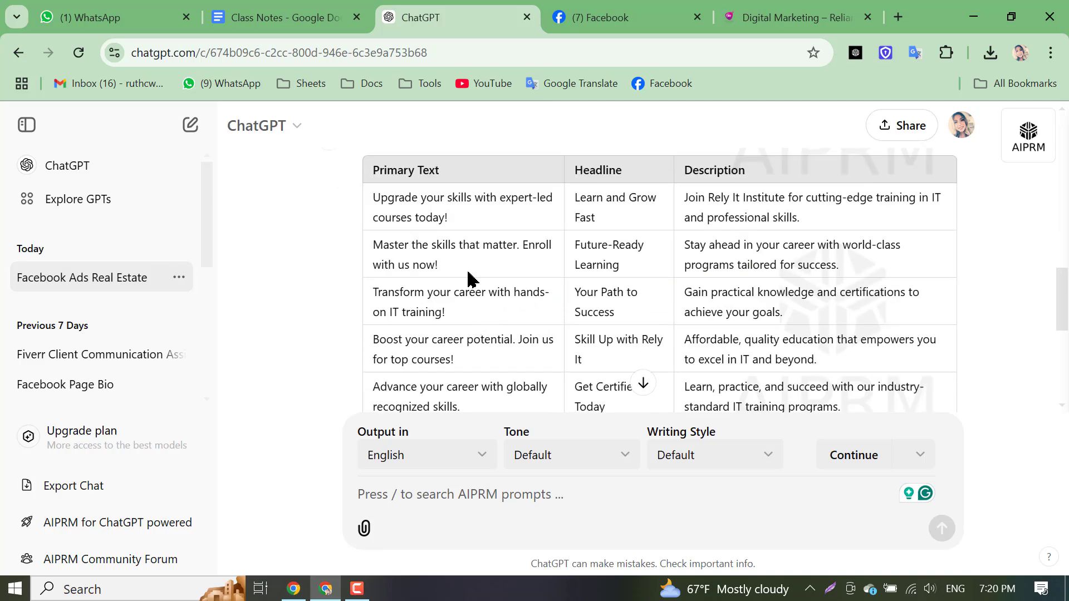
{"action": "left_click_drag", "start_coordinate": [390, 261], "coordinate": [369, 239]}
{"action": "key", "text": "ctrl+c"}
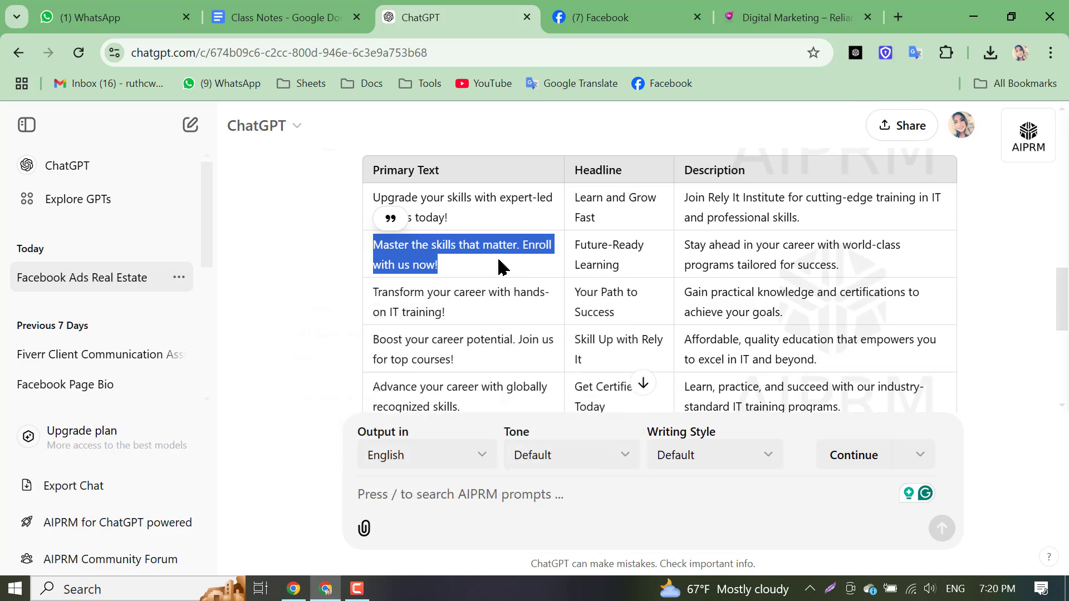
Translate the suggested primary text "Transform your career with hands-on IT training!" into Bengali and copy the translation
{"action": "left_click_drag", "start_coordinate": [468, 315], "coordinate": [381, 297]}
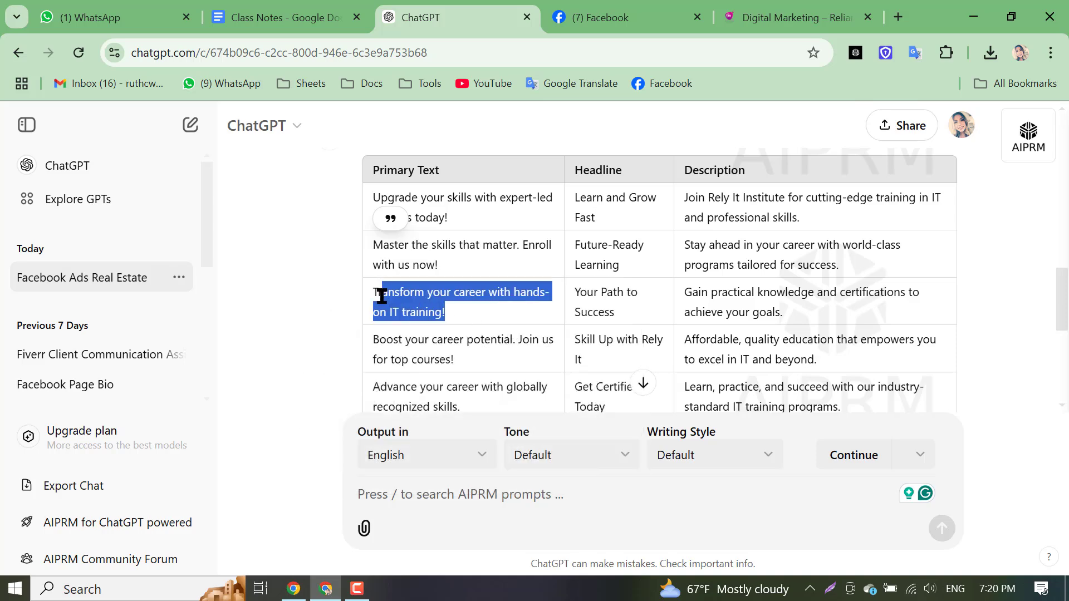
{"action": "right_click", "coordinate": [384, 296]}
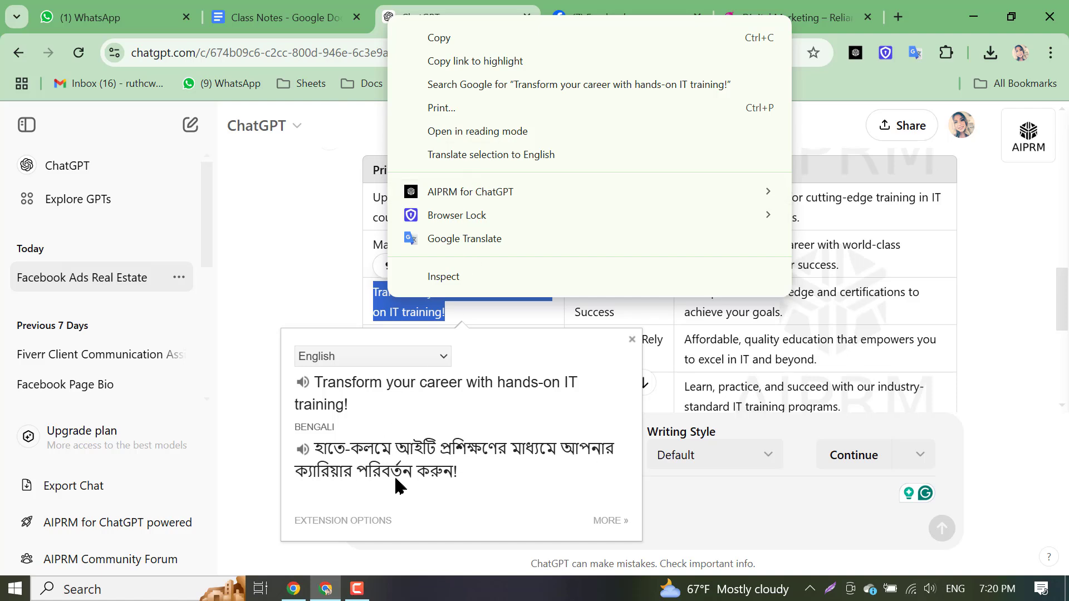
{"action": "left_click", "coordinate": [453, 39]}
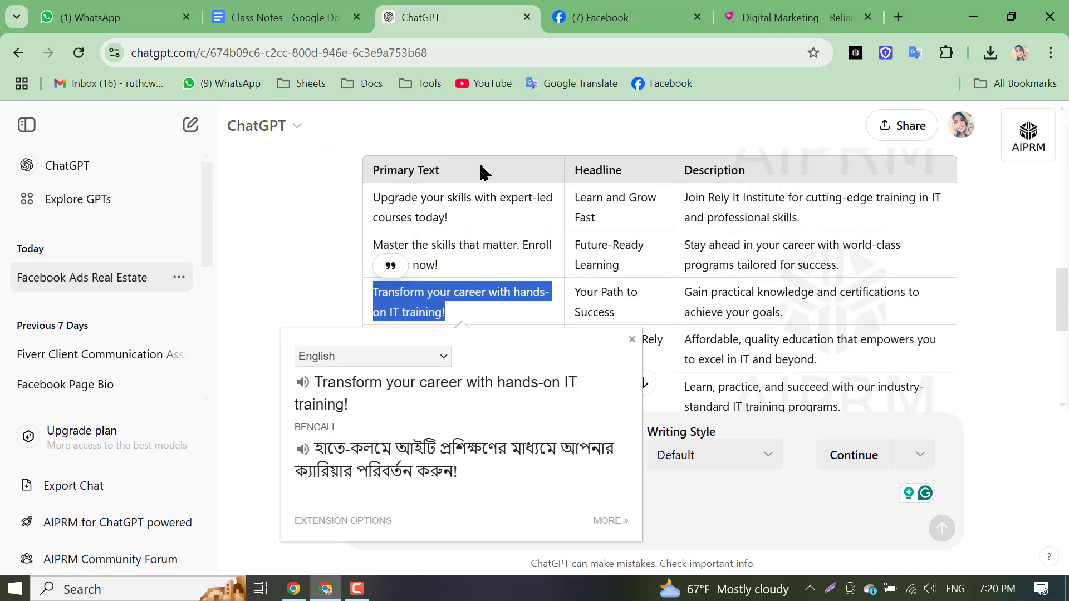
{"action": "left_click_drag", "start_coordinate": [317, 450], "coordinate": [467, 501]}
{"action": "right_click", "coordinate": [461, 463]}
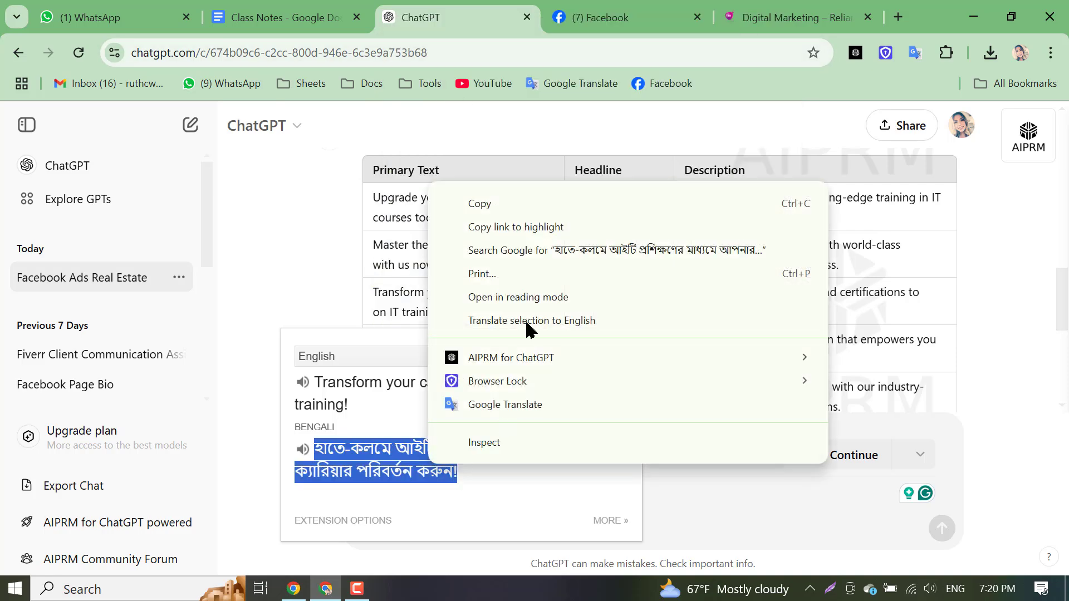
{"action": "left_click", "coordinate": [507, 211]}
Switch to Ads Manager and paste "হাতে-কলমে আইটি প্রশিক্ষণের মাধ্যমে আপনার ক্যারিয়ার পরিবর্তন করুন!" as the ad's primary text, without a trailing line break
{"action": "left_click", "coordinate": [640, 17]}
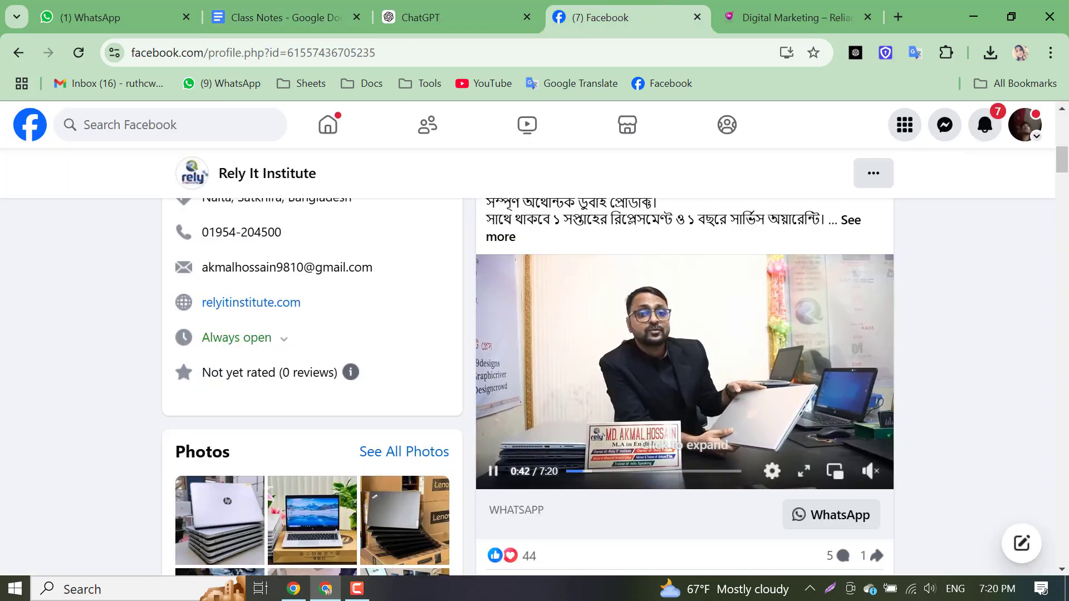
{"action": "left_click", "coordinate": [295, 589]}
{"action": "scroll", "coordinate": [425, 356], "scroll_direction": "down", "scroll_amount": 4}
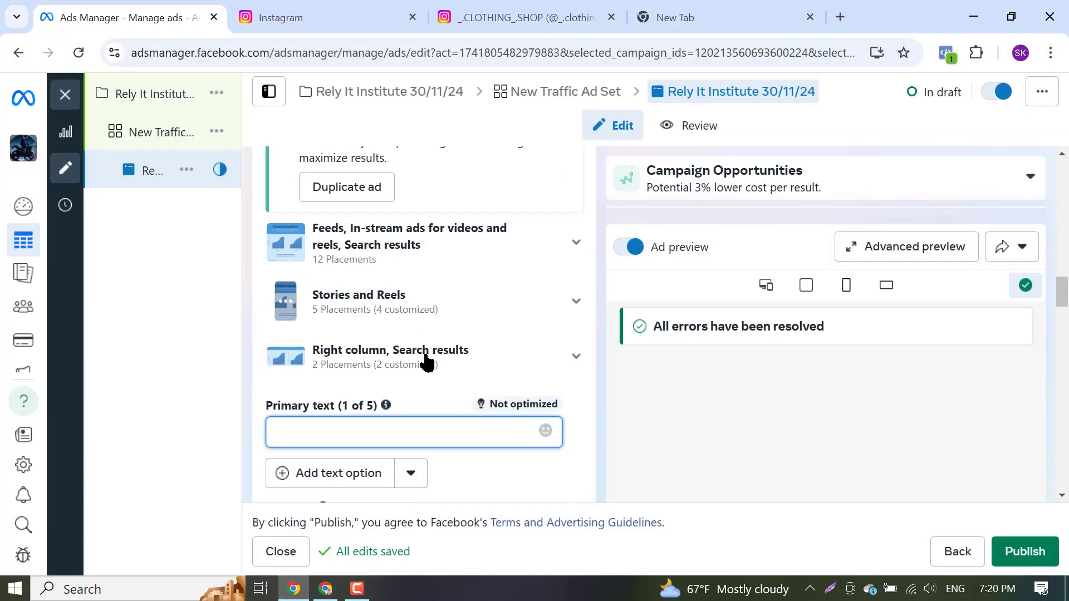
{"action": "right_click", "coordinate": [315, 304]}
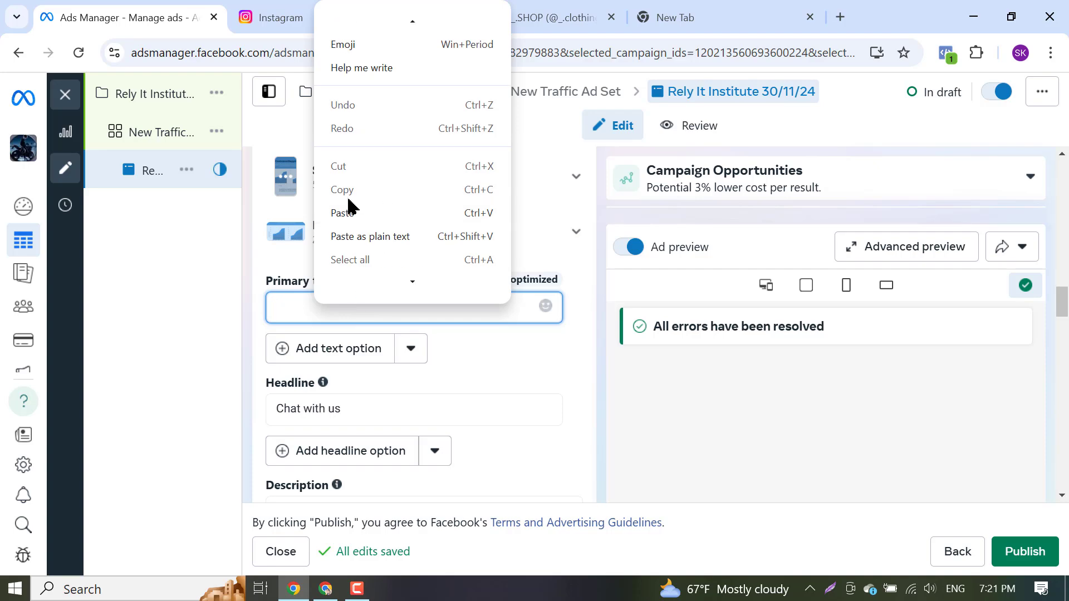
{"action": "left_click", "coordinate": [353, 208]}
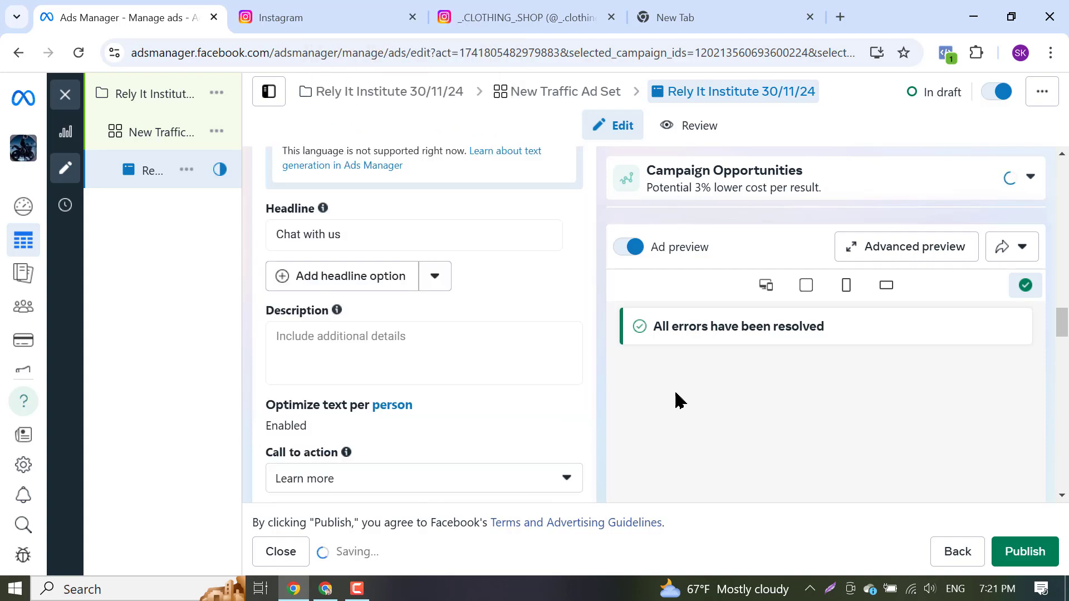
{"action": "key", "text": "BackSpace"}
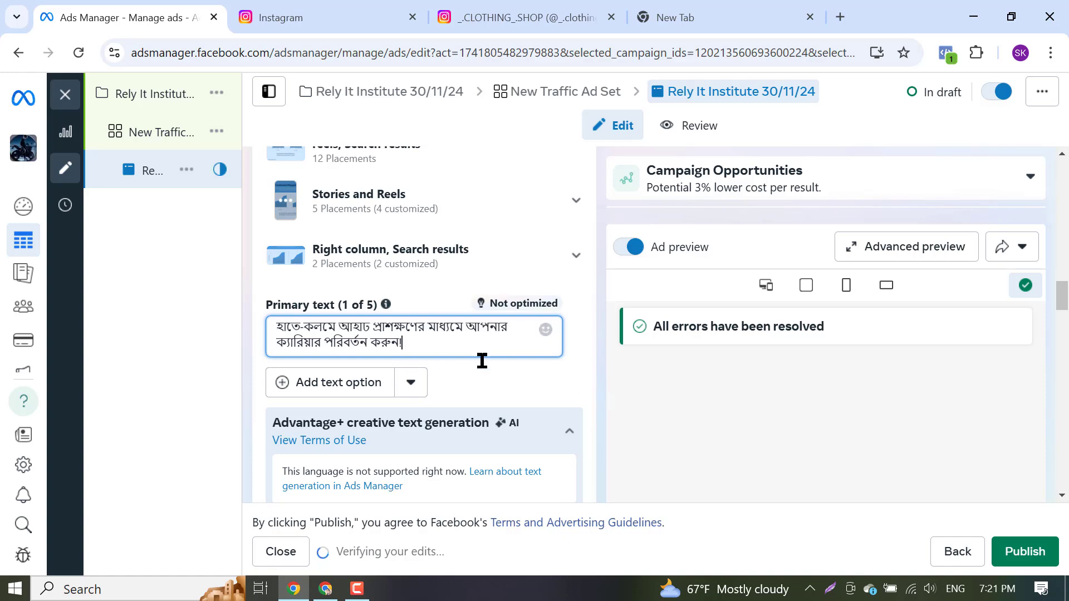
Switch to ChatGPT, translate the suggested headline "Your Path to Success" into Bengali and copy the translation
{"action": "scroll", "coordinate": [396, 393], "scroll_direction": "down", "scroll_amount": 10}
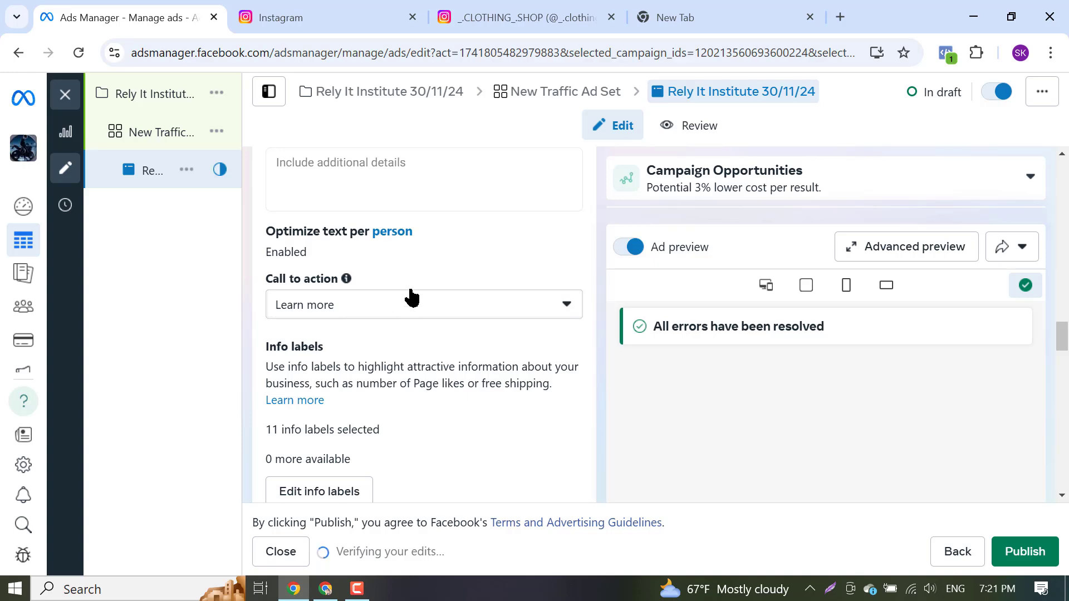
{"action": "scroll", "coordinate": [412, 298], "scroll_direction": "up", "scroll_amount": 3}
{"action": "left_click", "coordinate": [326, 589]}
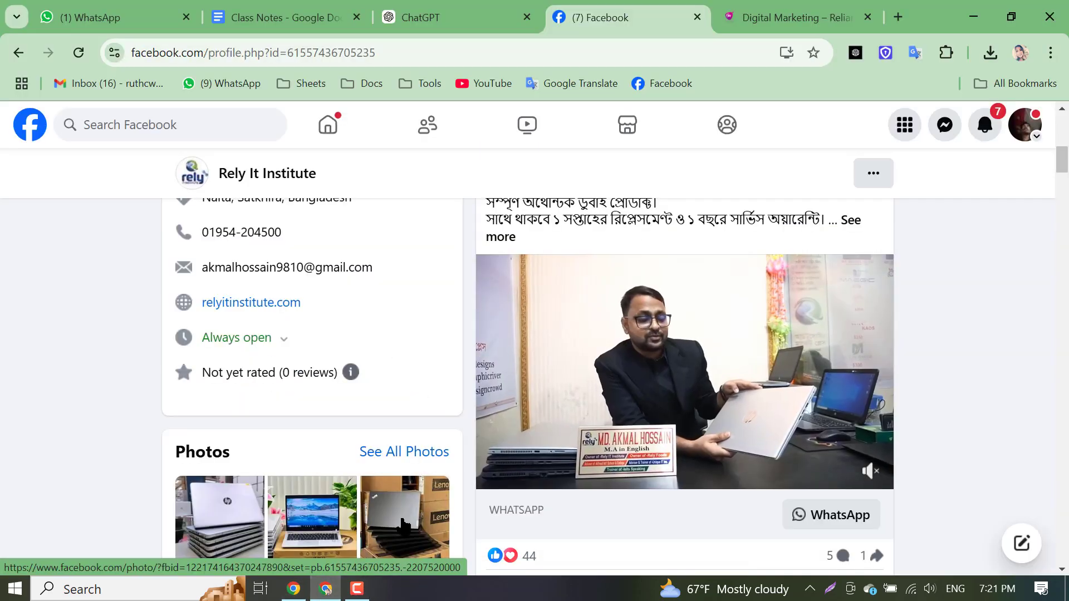
{"action": "left_click", "coordinate": [445, 12]}
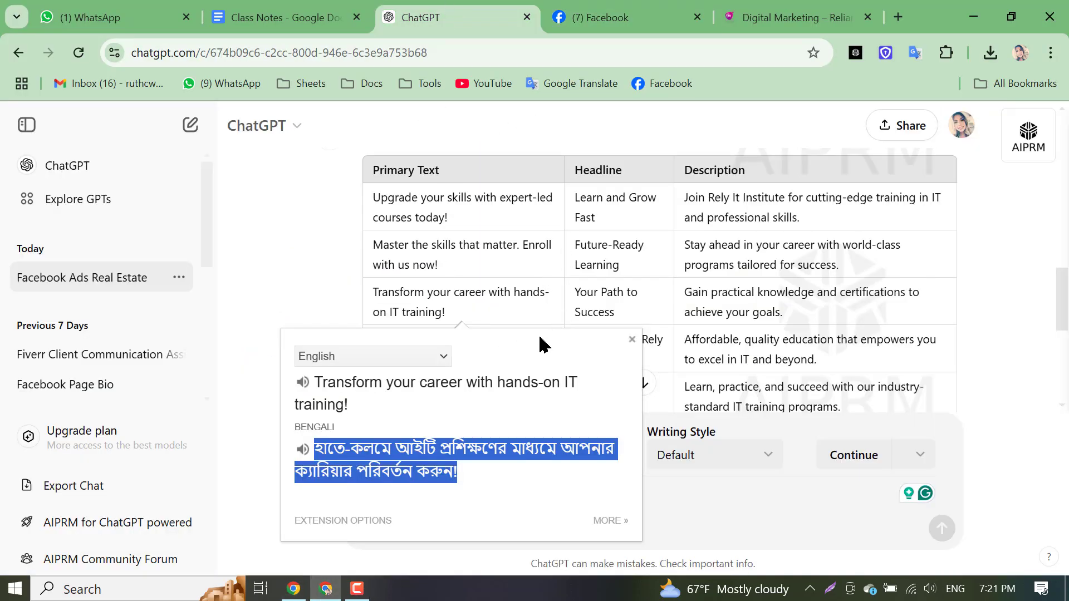
{"action": "left_click", "coordinate": [586, 291]}
{"action": "left_click_drag", "start_coordinate": [580, 297], "coordinate": [614, 316]}
{"action": "left_click", "coordinate": [612, 313]}
{"action": "left_click", "coordinate": [568, 303]}
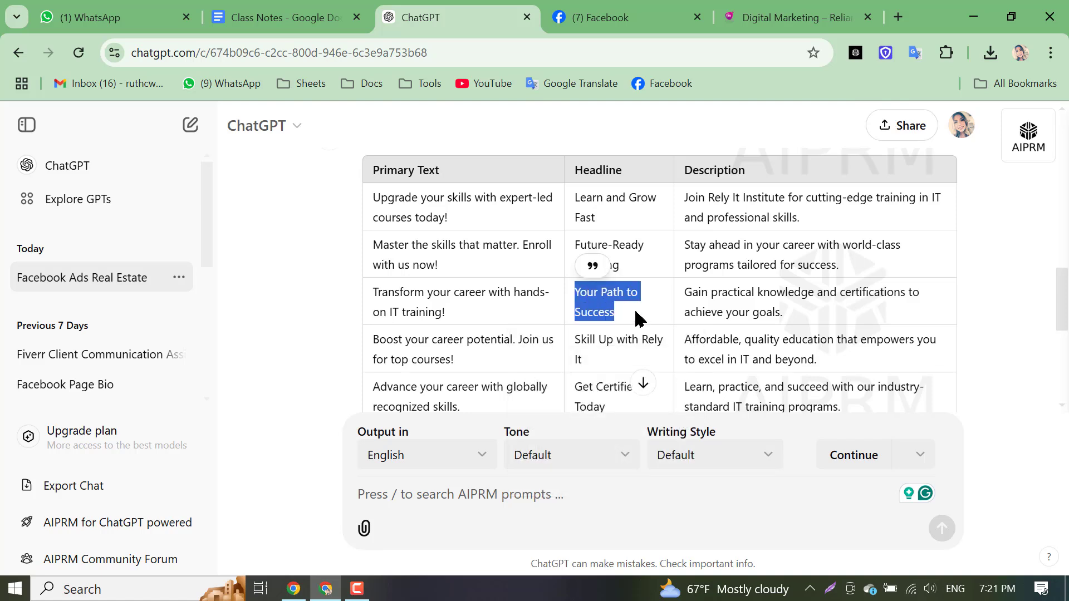
{"action": "triple_click", "coordinate": [553, 424]}
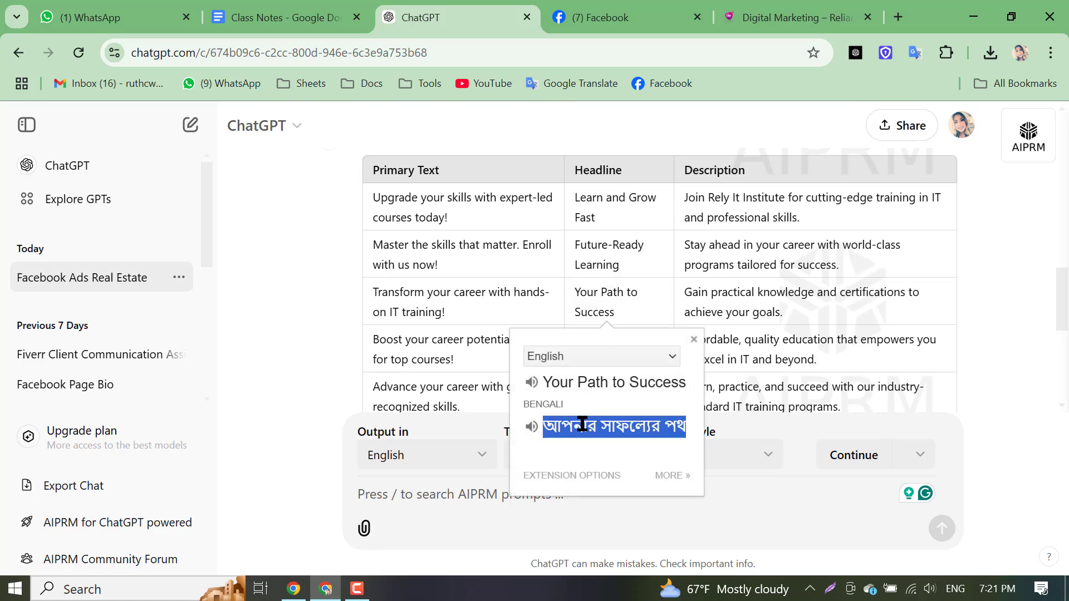
{"action": "right_click", "coordinate": [588, 430]}
{"action": "left_click", "coordinate": [636, 163]}
Switch to Ads Manager and replace the ad's headline with "আপনার সাফল্যের পথ", without a trailing line break
{"action": "left_click", "coordinate": [294, 589]}
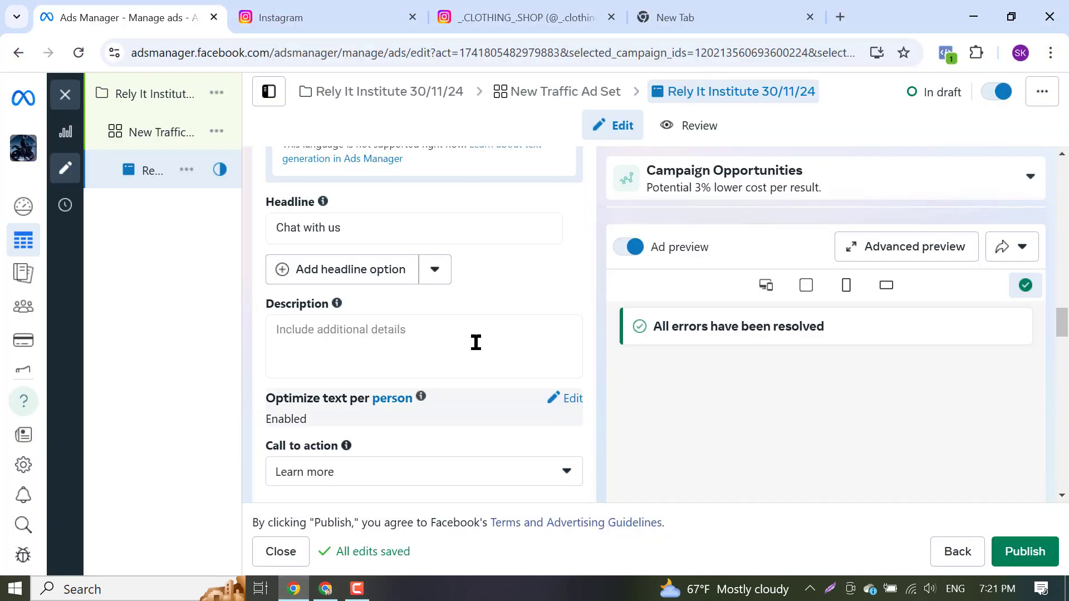
{"action": "right_click", "coordinate": [345, 337]}
{"action": "scroll", "coordinate": [287, 360], "scroll_direction": "up", "scroll_amount": 3}
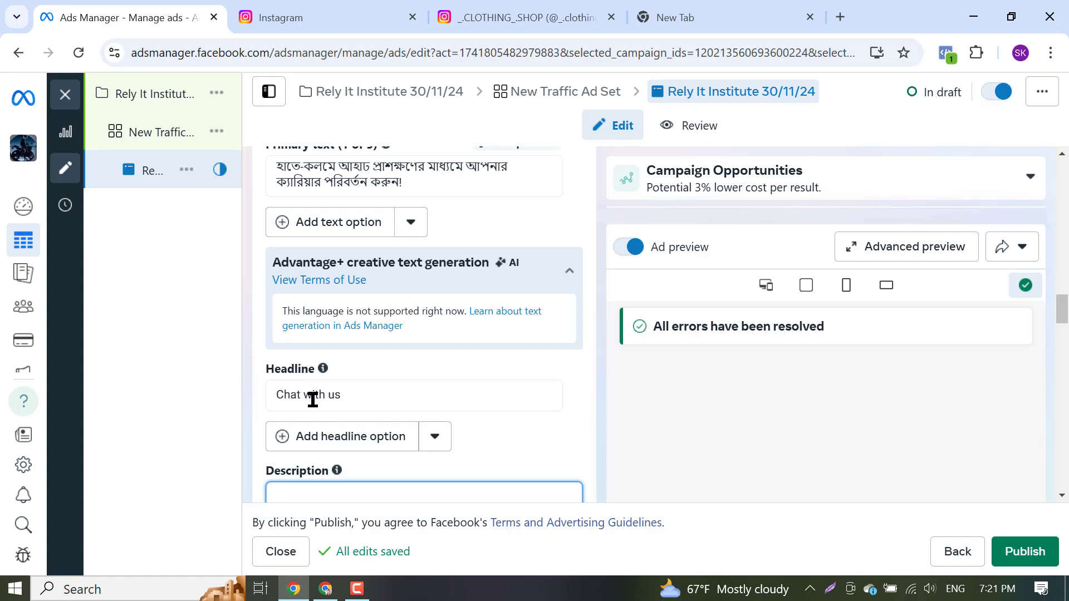
{"action": "left_click", "coordinate": [315, 394]}
{"action": "triple_click", "coordinate": [315, 394]}
{"action": "right_click", "coordinate": [317, 403]}
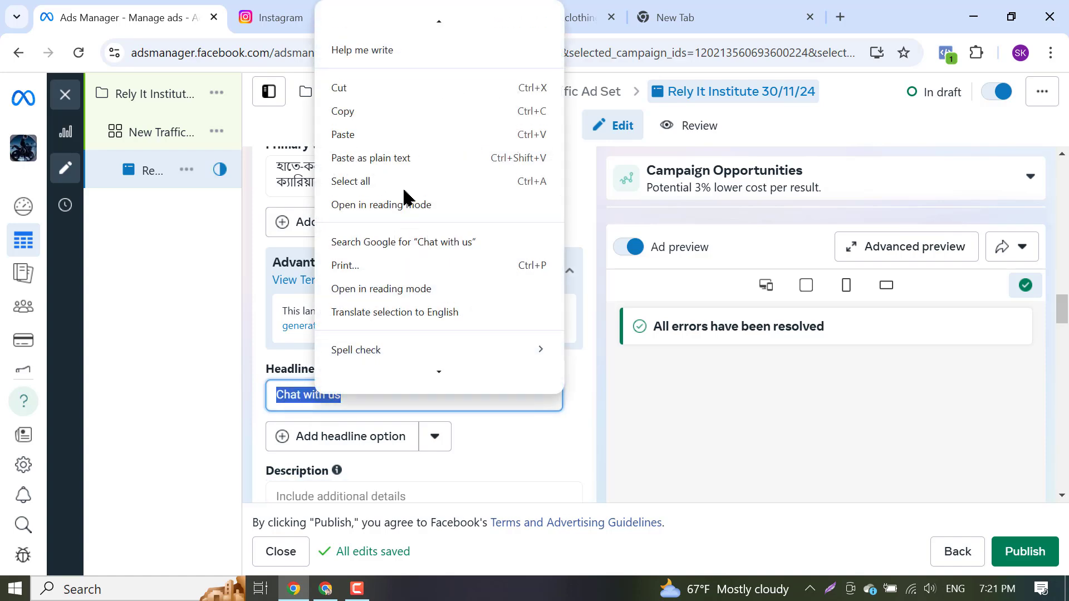
{"action": "left_click", "coordinate": [347, 136]}
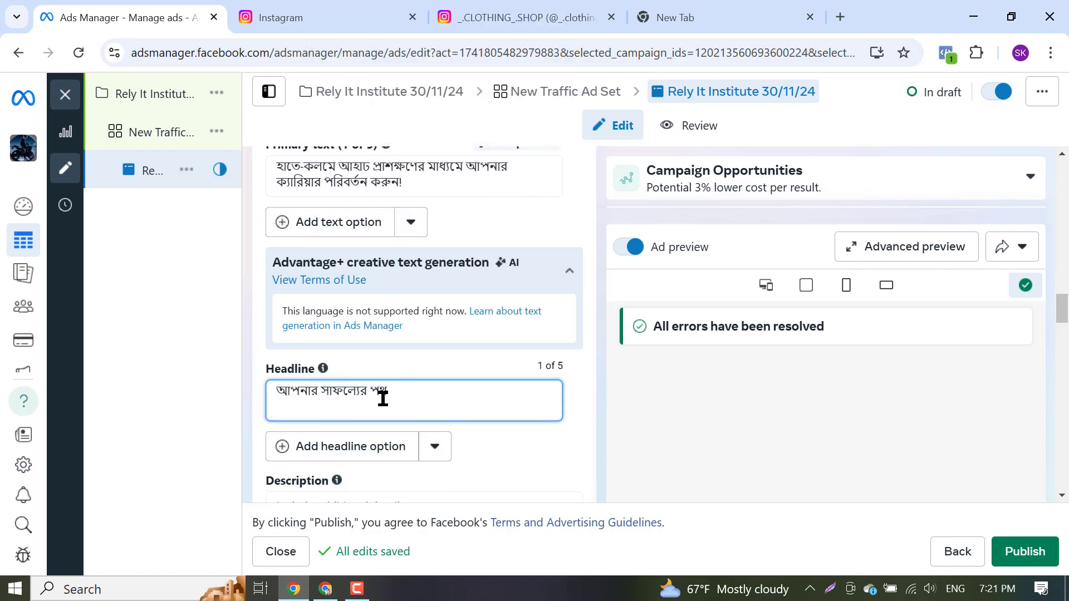
{"action": "key", "text": "BackSpace"}
Show the ad preview for all placements and check how the new texts appear
{"action": "scroll", "coordinate": [780, 345], "scroll_direction": "down", "scroll_amount": 3}
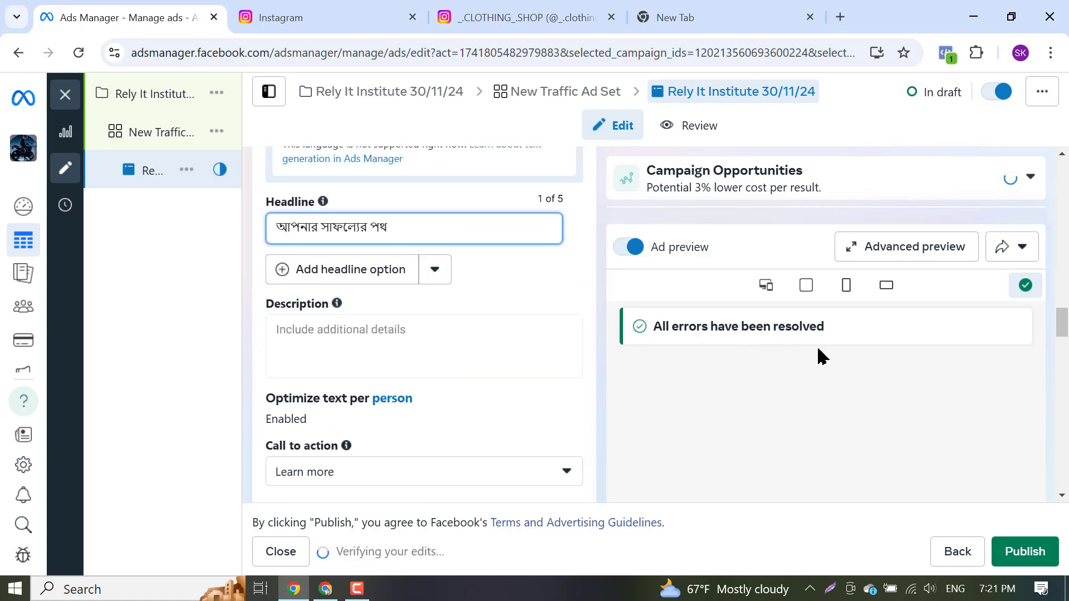
{"action": "left_click", "coordinate": [767, 288]}
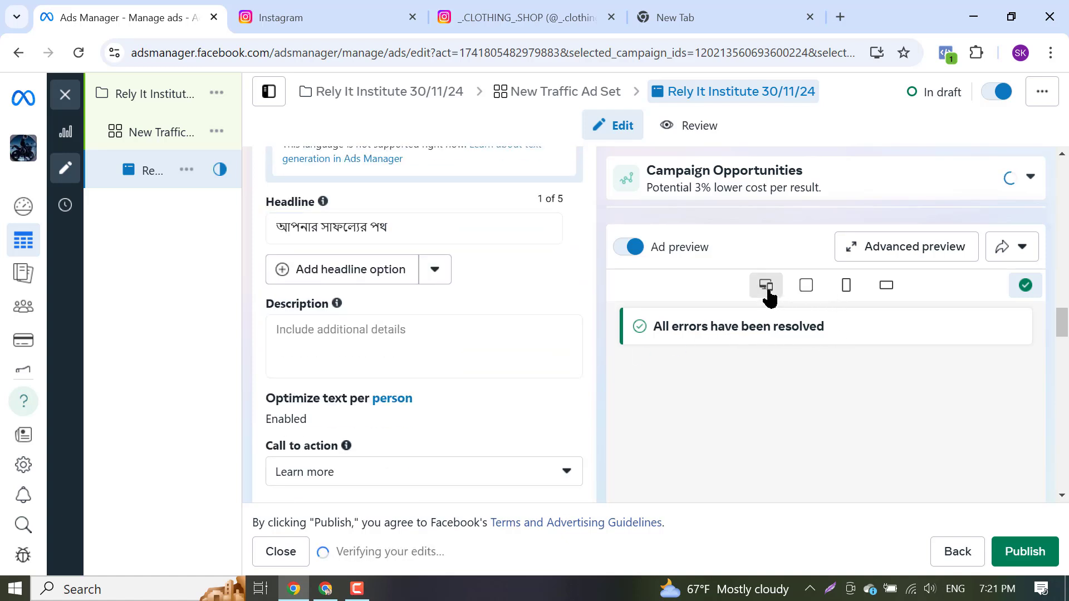
{"action": "scroll", "coordinate": [776, 376], "scroll_direction": "down", "scroll_amount": 3}
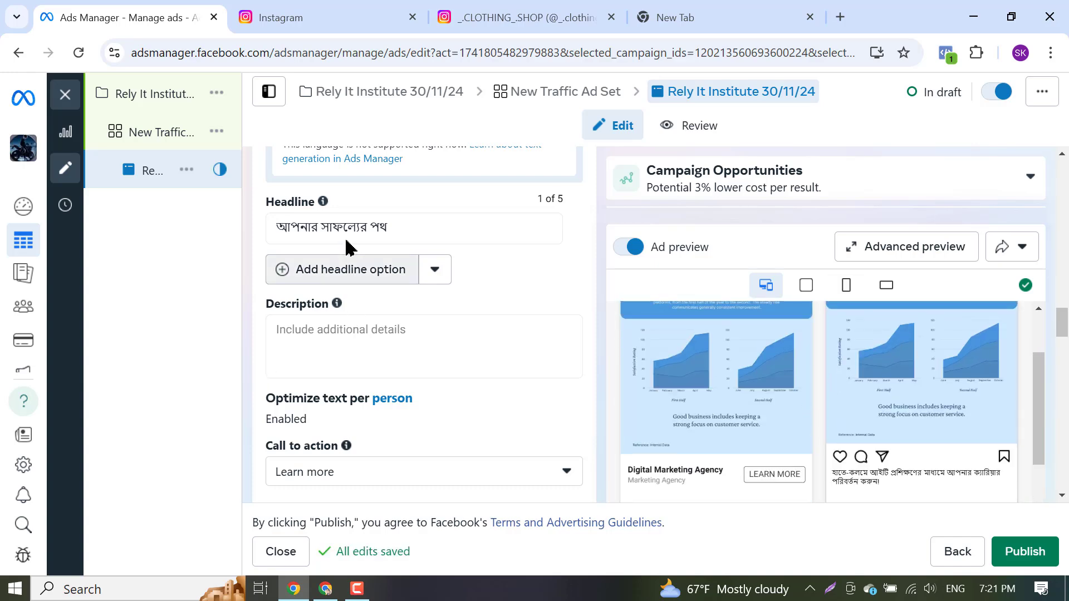
Switch to ChatGPT, translate the description "Gain practical knowledge and certifications to achieve your goals." into Bengali and copy the translation
{"action": "left_click", "coordinate": [326, 589]}
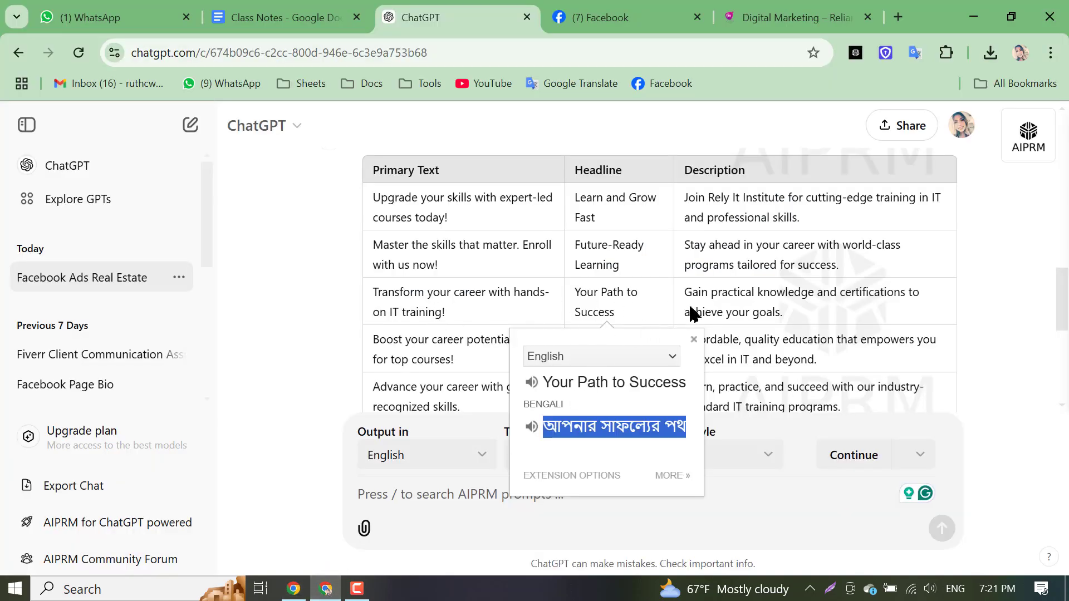
{"action": "left_click", "coordinate": [717, 306]}
{"action": "left_click_drag", "start_coordinate": [804, 322], "coordinate": [696, 297]}
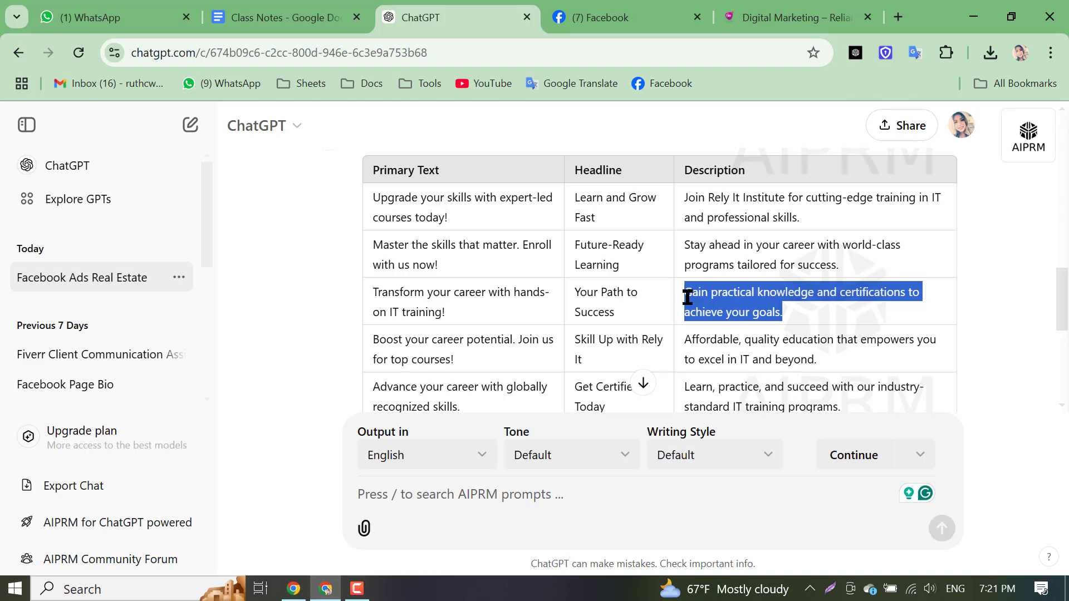
{"action": "triple_click", "coordinate": [730, 452]}
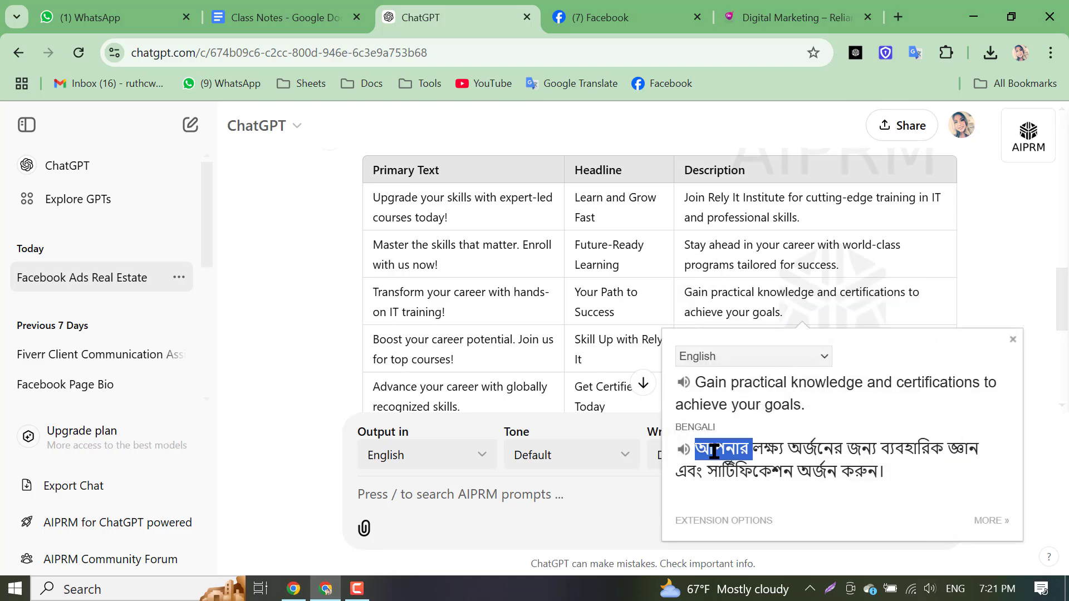
{"action": "right_click", "coordinate": [739, 452]}
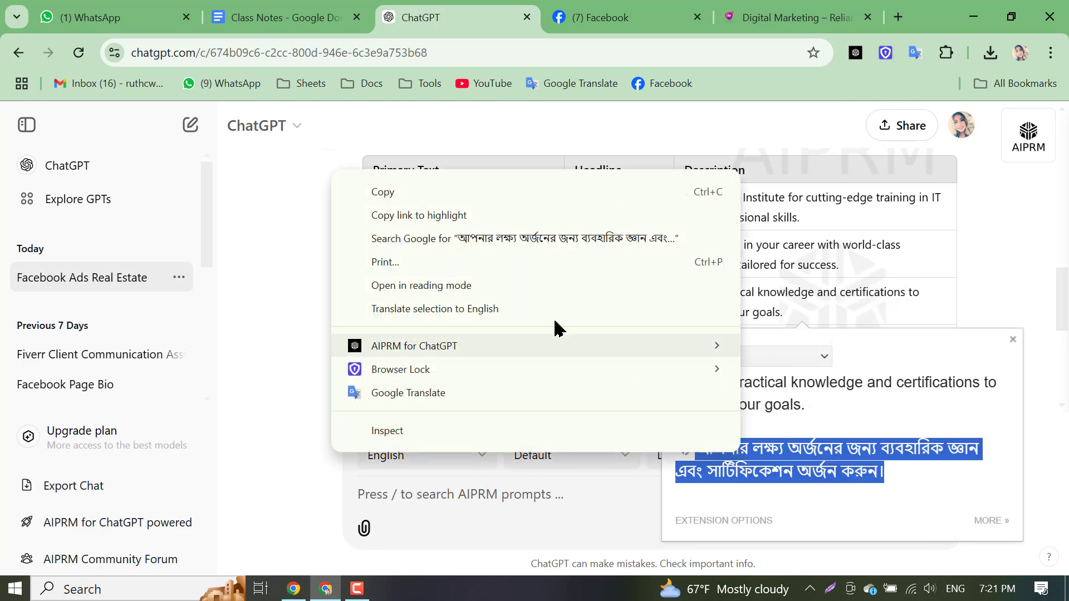
{"action": "left_click", "coordinate": [394, 193]}
Switch to Ads Manager and paste "আপনার লক্ষ্য অর্জনের জন্য ব্যবহারিক জ্ঞান এবং সার্টিফিকেশন অর্জন করুন।" as the ad's description
{"action": "left_click", "coordinate": [293, 590]}
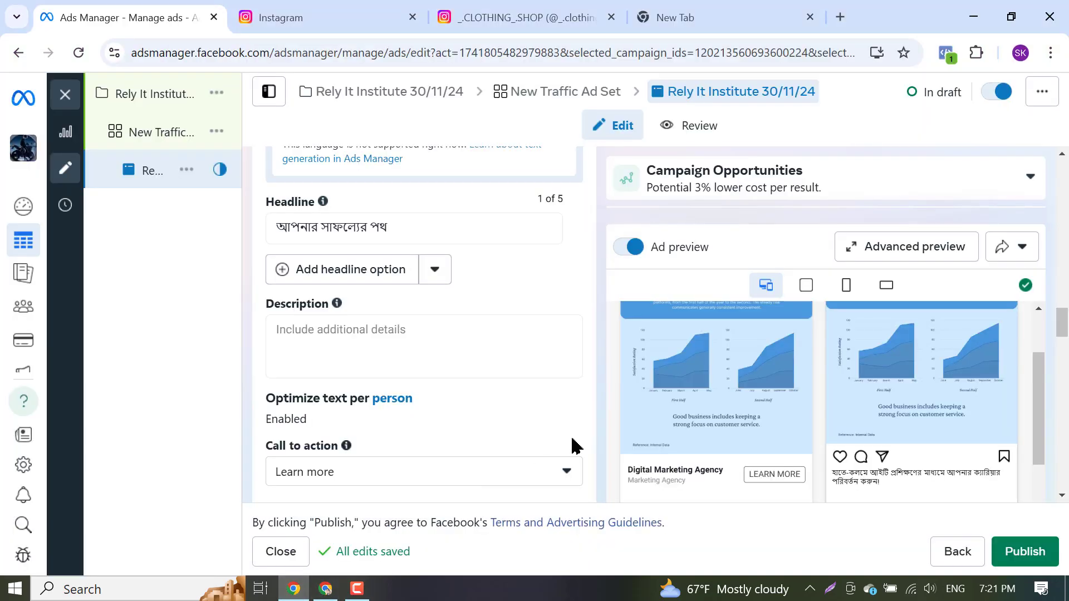
{"action": "scroll", "coordinate": [390, 439], "scroll_direction": "down", "scroll_amount": 6}
{"action": "scroll", "coordinate": [372, 429], "scroll_direction": "up", "scroll_amount": 3}
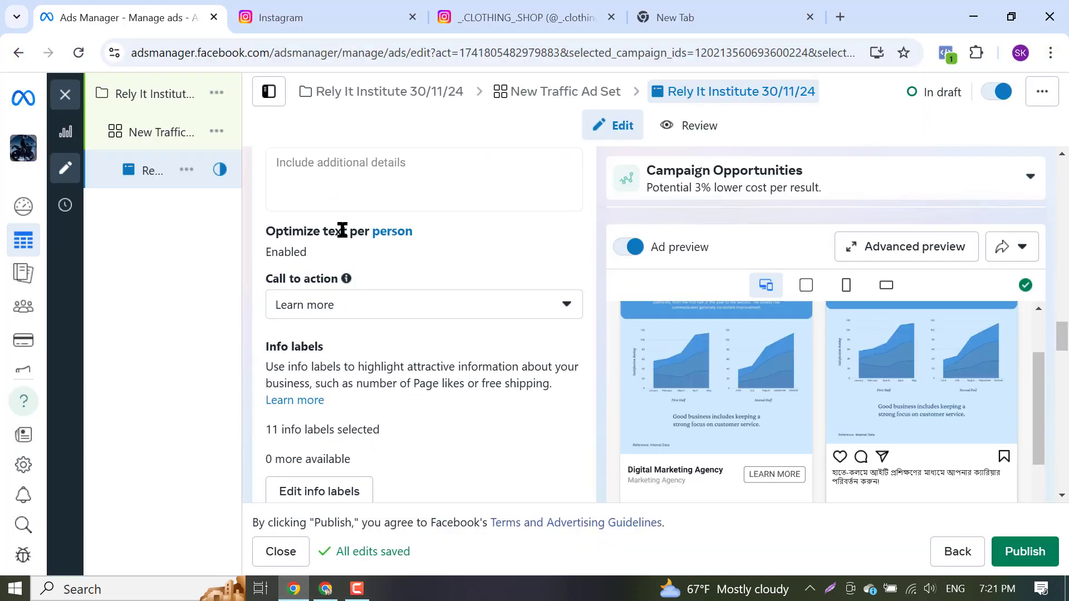
{"action": "scroll", "coordinate": [334, 306], "scroll_direction": "up", "scroll_amount": 3}
{"action": "left_click", "coordinate": [289, 330]}
{"action": "right_click", "coordinate": [290, 332]}
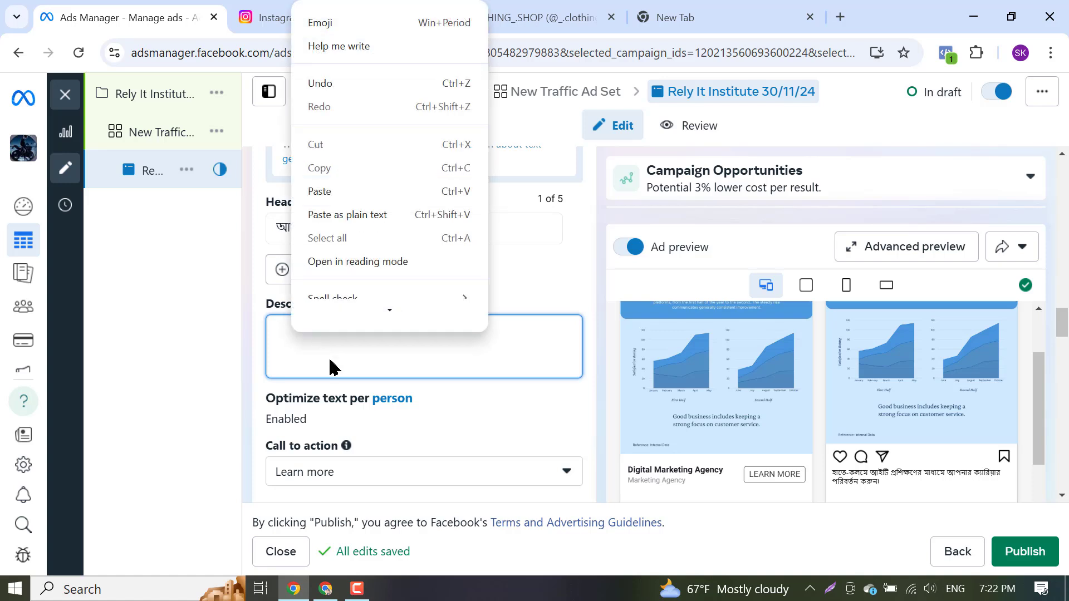
{"action": "left_click", "coordinate": [337, 192]}
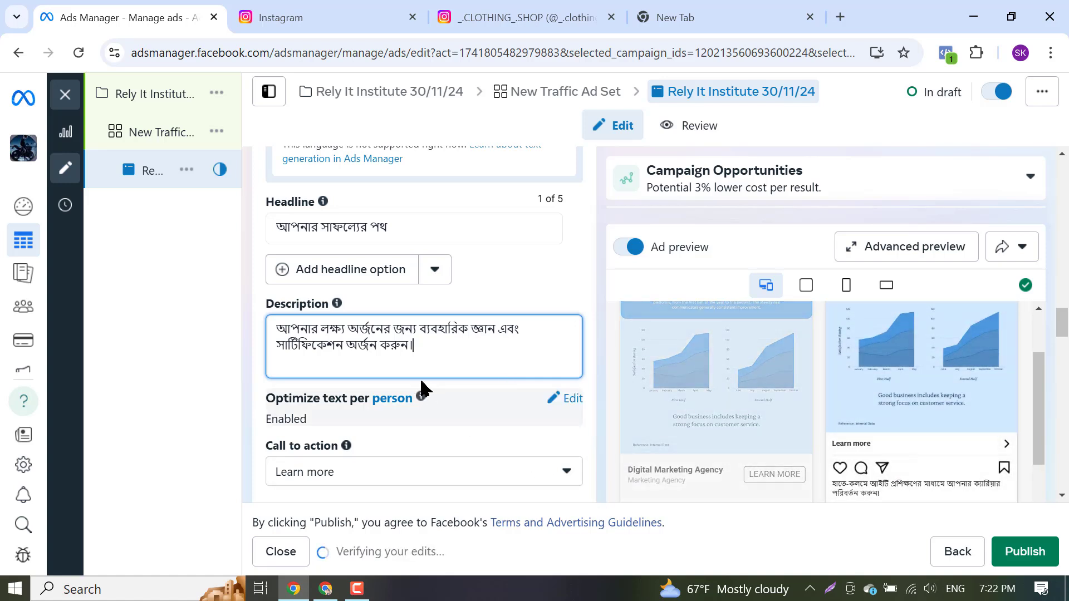
Check the lower part of the ad preview and look through the available call to action options
{"action": "left_click_drag", "start_coordinate": [1040, 415], "coordinate": [1037, 501]}
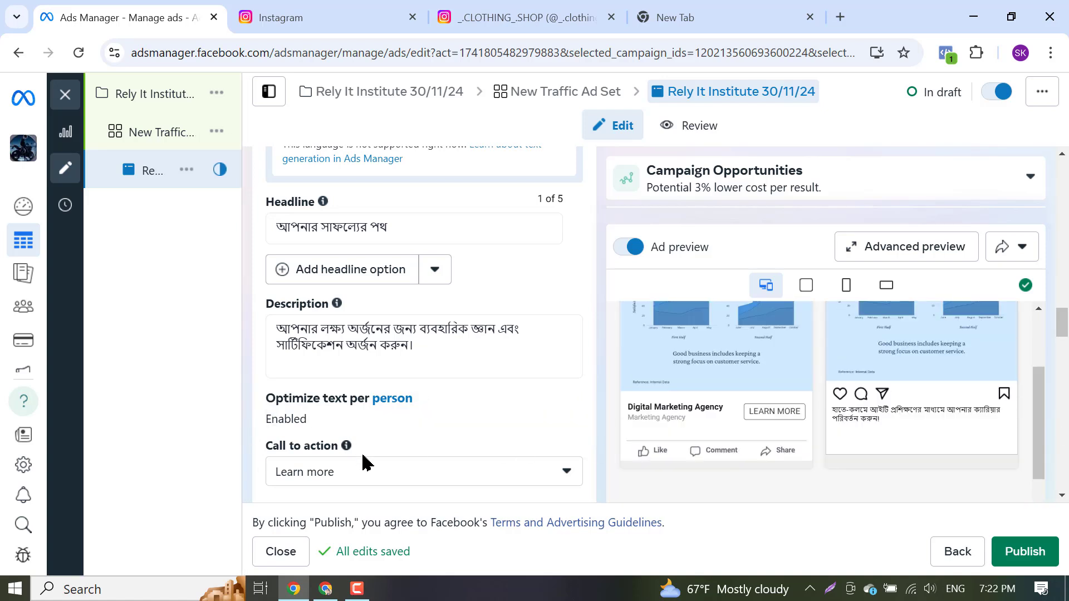
{"action": "left_click", "coordinate": [384, 477]}
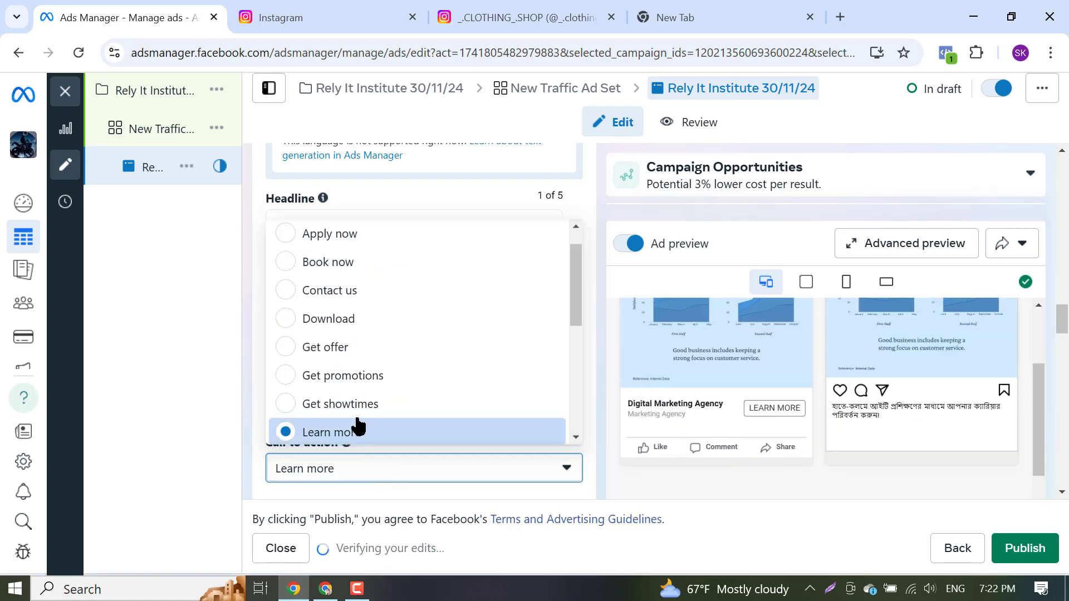
{"action": "scroll", "coordinate": [359, 438], "scroll_direction": "up", "scroll_amount": 1}
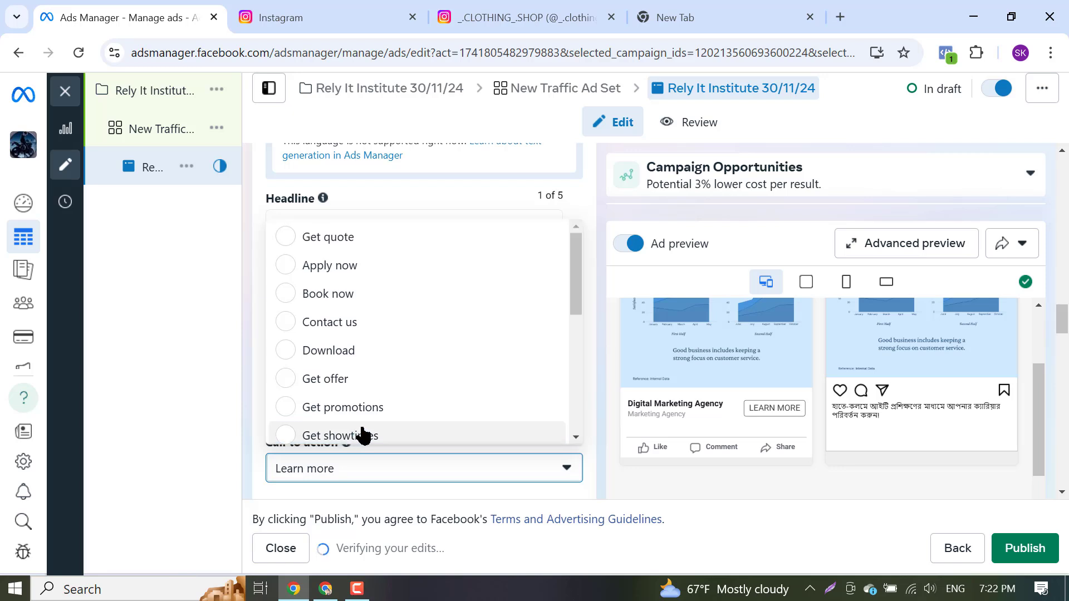
{"action": "scroll", "coordinate": [370, 384], "scroll_direction": "down", "scroll_amount": 5}
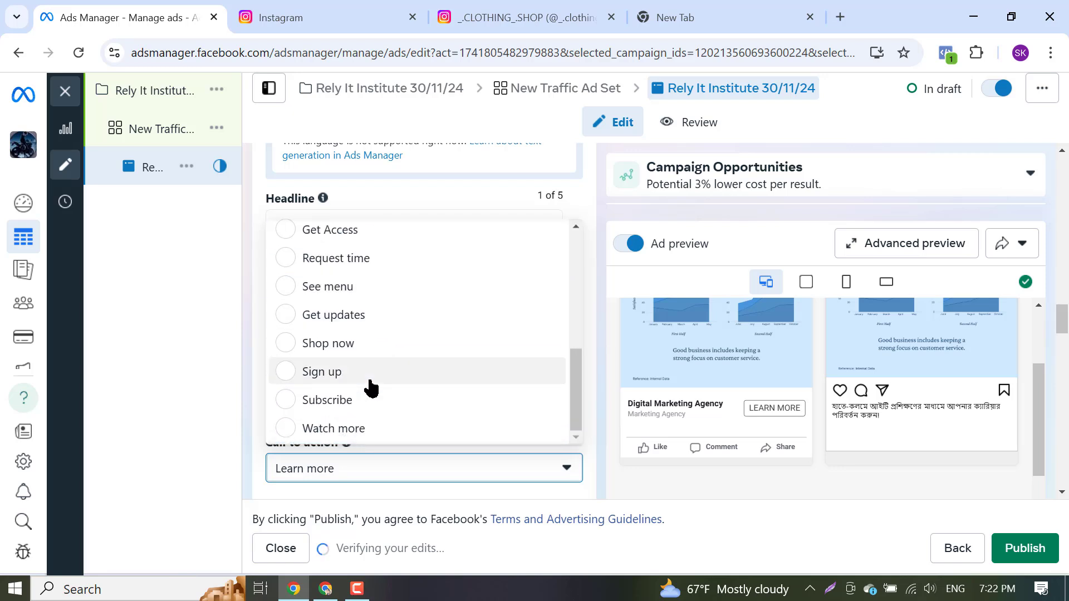
{"action": "scroll", "coordinate": [384, 368], "scroll_direction": "up", "scroll_amount": 3}
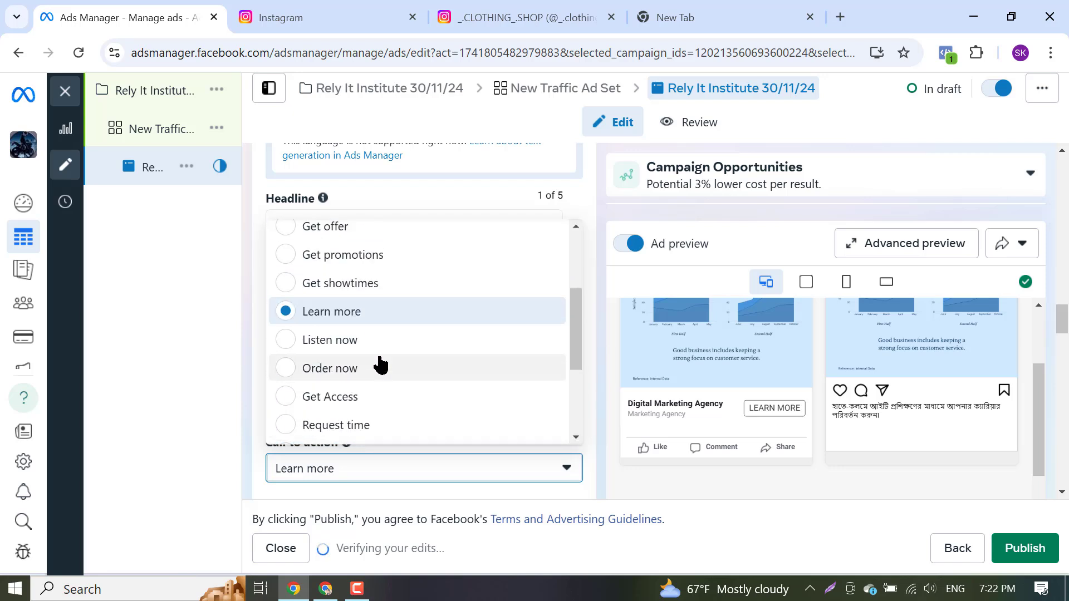
Switch to the _.CLOTHING_.SHOP Instagram profile, copy its web address and return to Ads Manager
{"action": "left_click", "coordinate": [312, 17]}
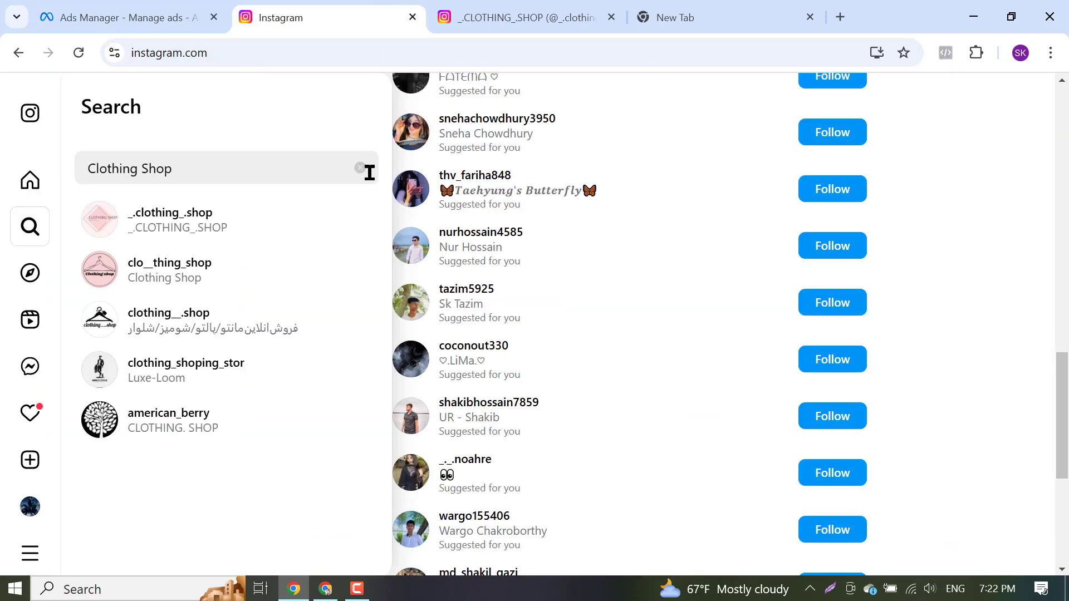
{"action": "left_click", "coordinate": [485, 8]}
{"action": "left_click", "coordinate": [363, 58]}
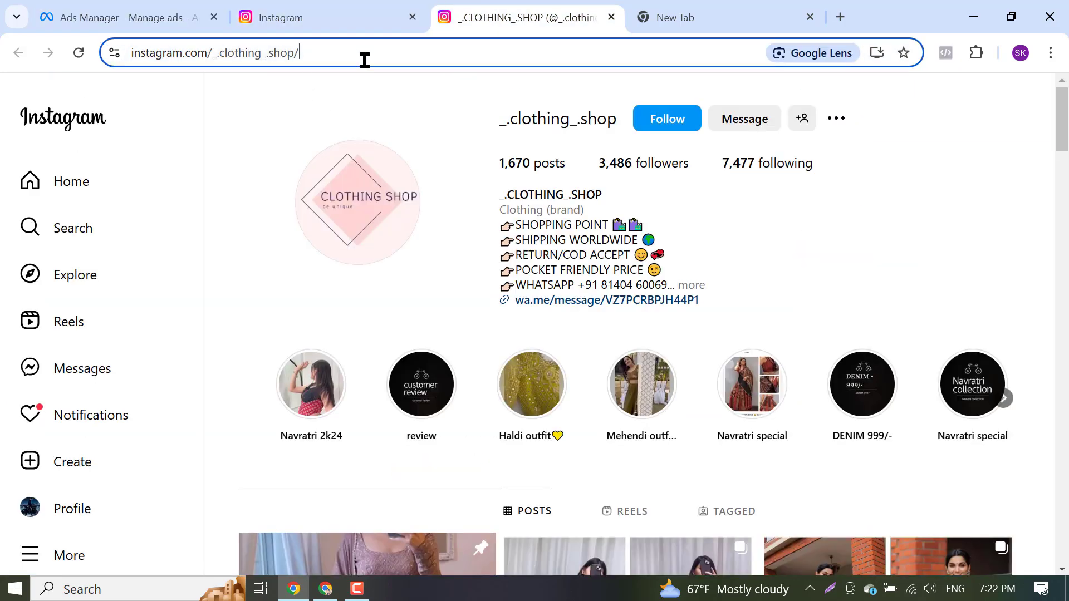
{"action": "right_click", "coordinate": [365, 59]}
{"action": "left_click", "coordinate": [426, 216]}
{"action": "left_click", "coordinate": [184, 18]}
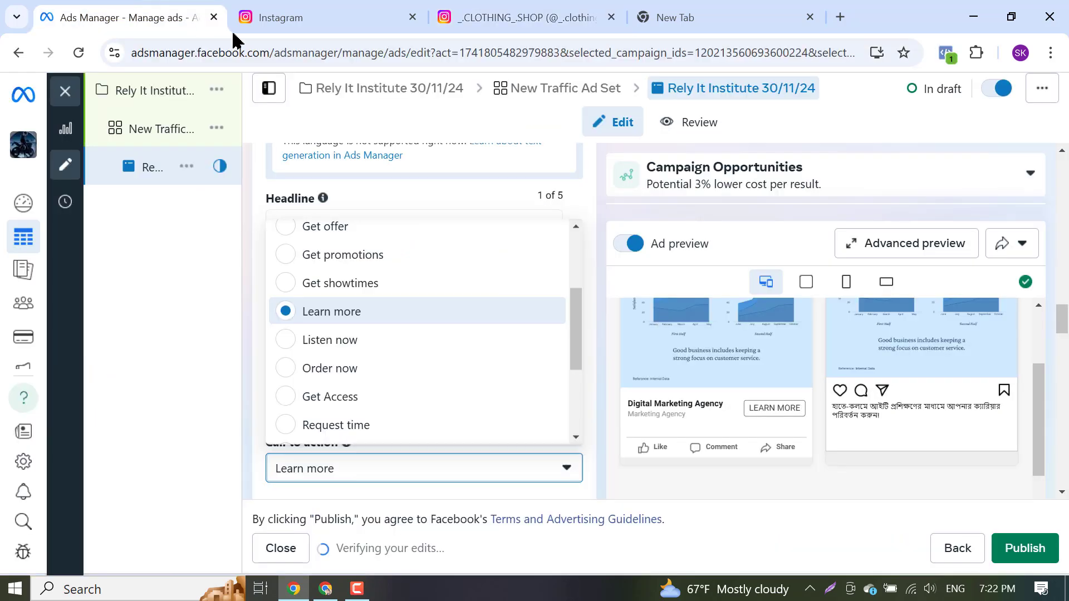
{"action": "left_click", "coordinate": [222, 390]}
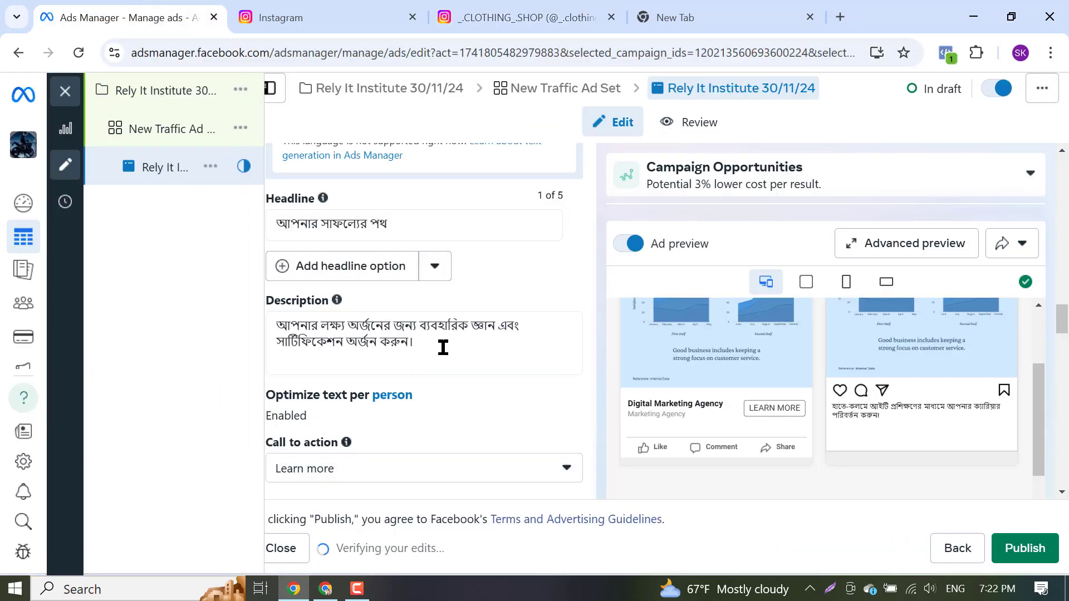
{"action": "scroll", "coordinate": [443, 350], "scroll_direction": "down", "scroll_amount": 5}
{"action": "scroll", "coordinate": [445, 359], "scroll_direction": "down", "scroll_amount": 10}
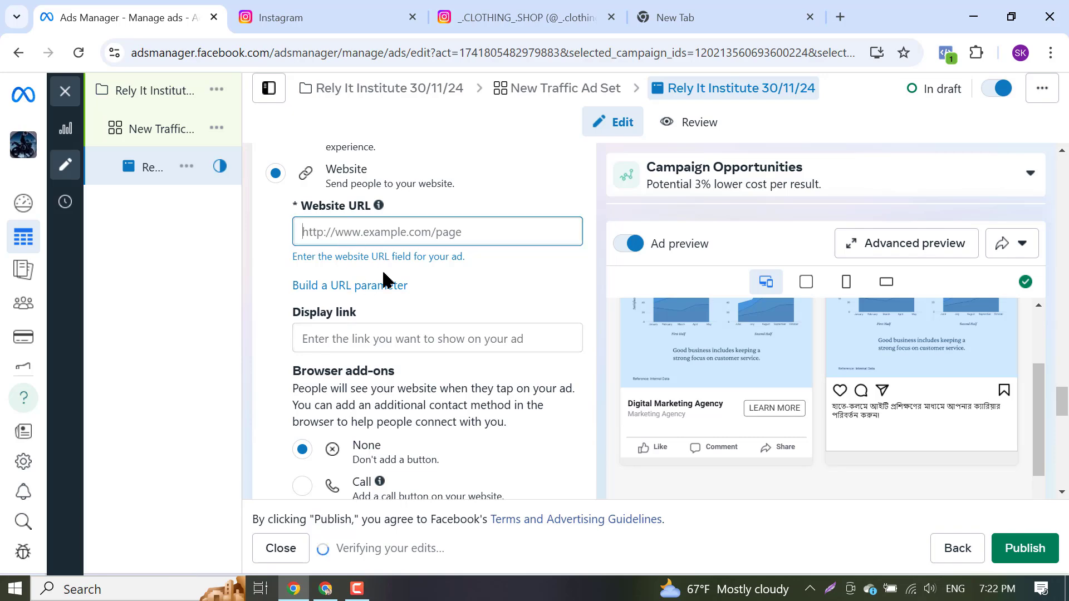
{"action": "scroll", "coordinate": [384, 280], "scroll_direction": "up", "scroll_amount": 3}
{"action": "right_click", "coordinate": [358, 389]}
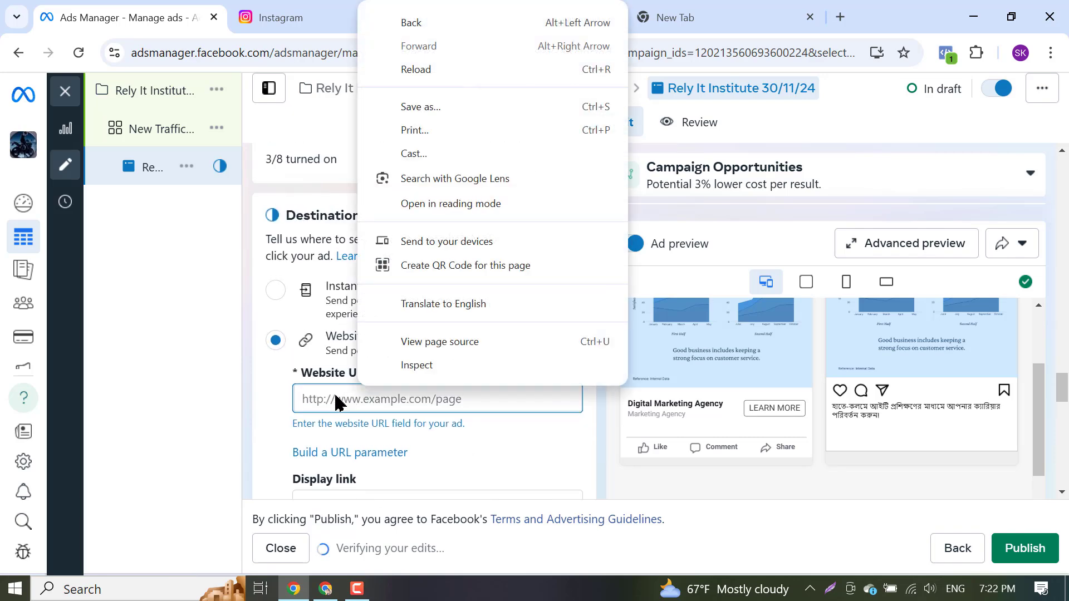
{"action": "right_click", "coordinate": [341, 401]}
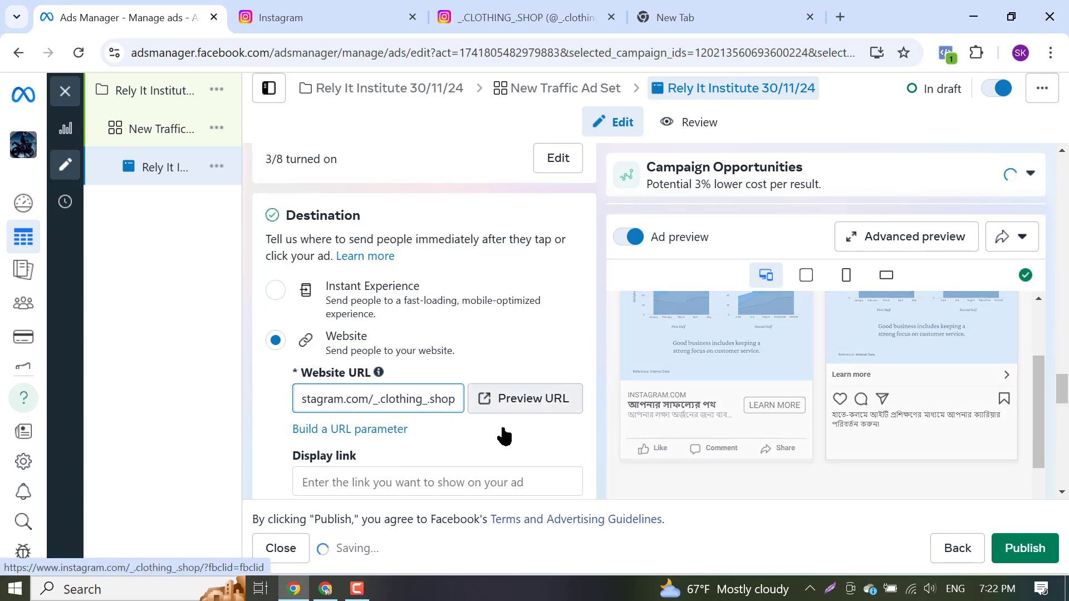
Review the ad's remaining settings, including browser add-ons, languages, tracking, URL parameters and creative testing
{"action": "scroll", "coordinate": [454, 390], "scroll_direction": "down", "scroll_amount": 6}
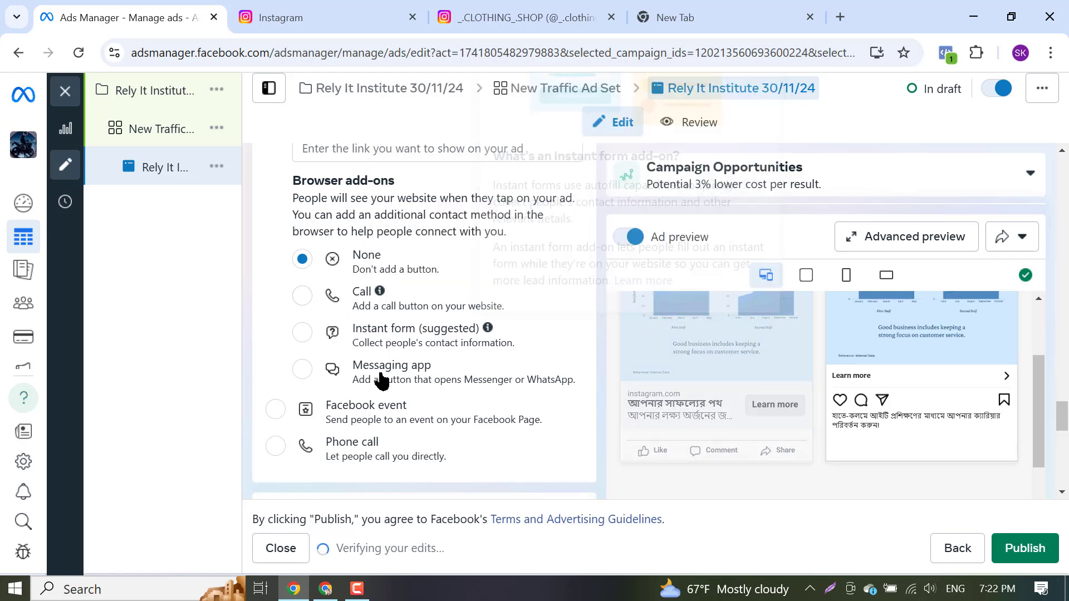
{"action": "scroll", "coordinate": [404, 375], "scroll_direction": "down", "scroll_amount": 10}
{"action": "scroll", "coordinate": [421, 382], "scroll_direction": "down", "scroll_amount": 2}
{"action": "scroll", "coordinate": [420, 382], "scroll_direction": "up", "scroll_amount": 9}
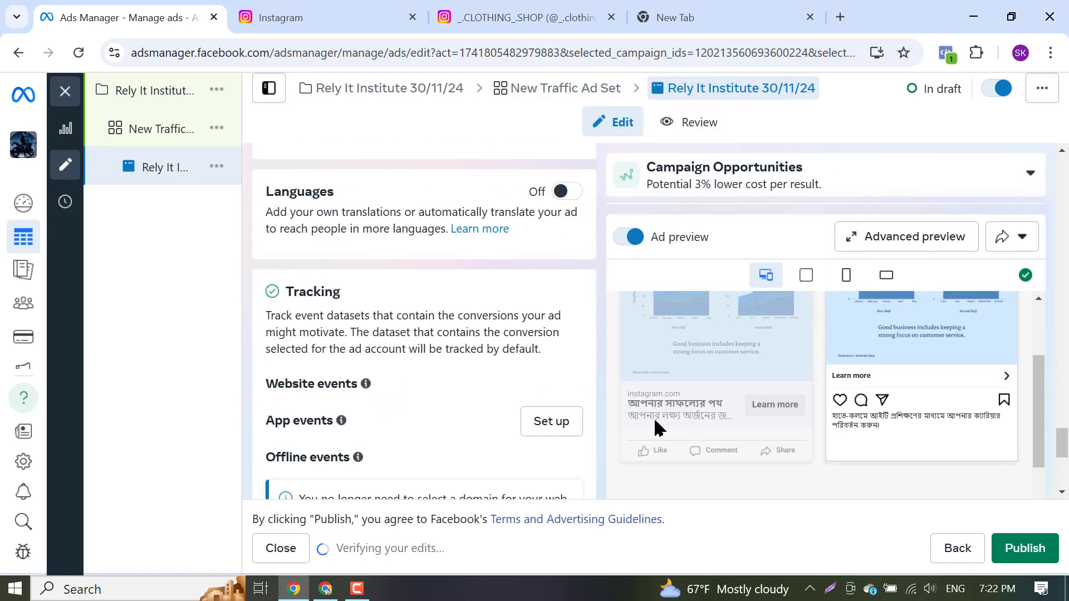
{"action": "scroll", "coordinate": [409, 424], "scroll_direction": "down", "scroll_amount": 6}
{"action": "scroll", "coordinate": [412, 420], "scroll_direction": "down", "scroll_amount": 3}
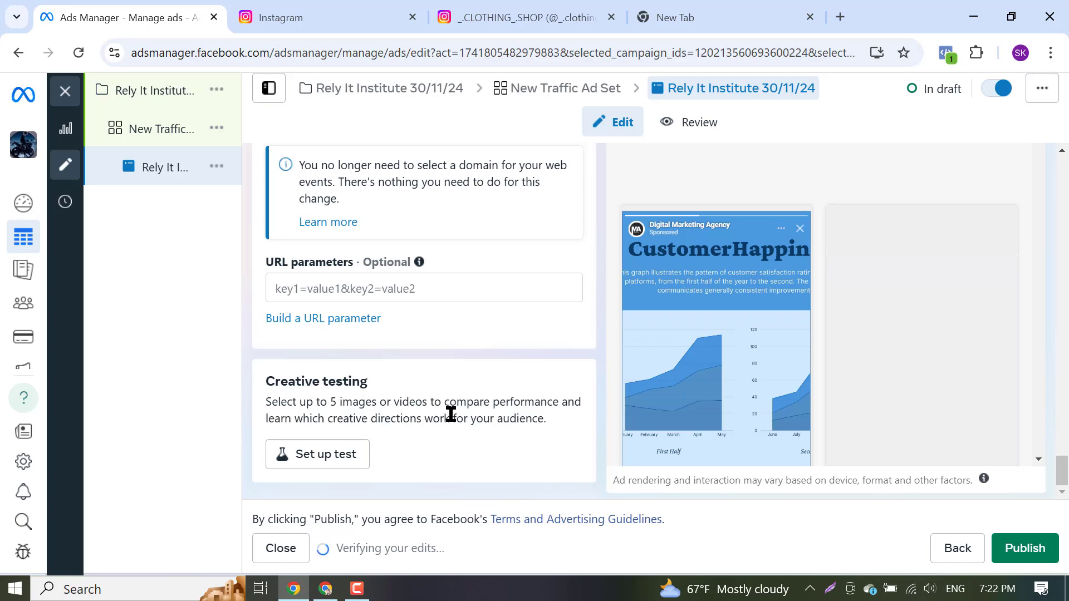
{"action": "scroll", "coordinate": [415, 444], "scroll_direction": "up", "scroll_amount": 12}
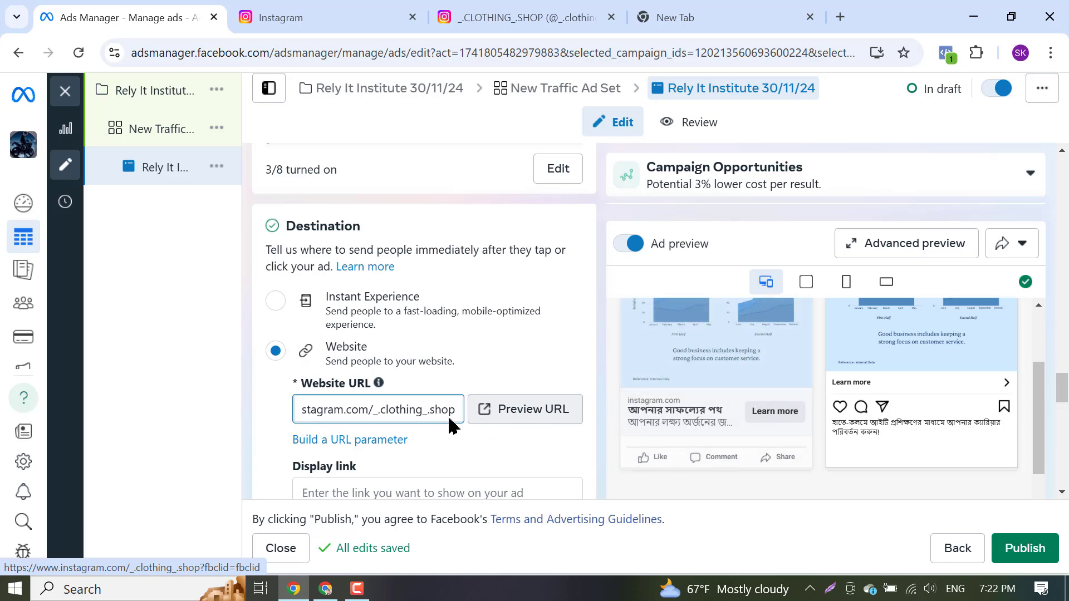
{"action": "scroll", "coordinate": [449, 425], "scroll_direction": "down", "scroll_amount": 3}
{"action": "scroll", "coordinate": [346, 449], "scroll_direction": "down", "scroll_amount": 3}
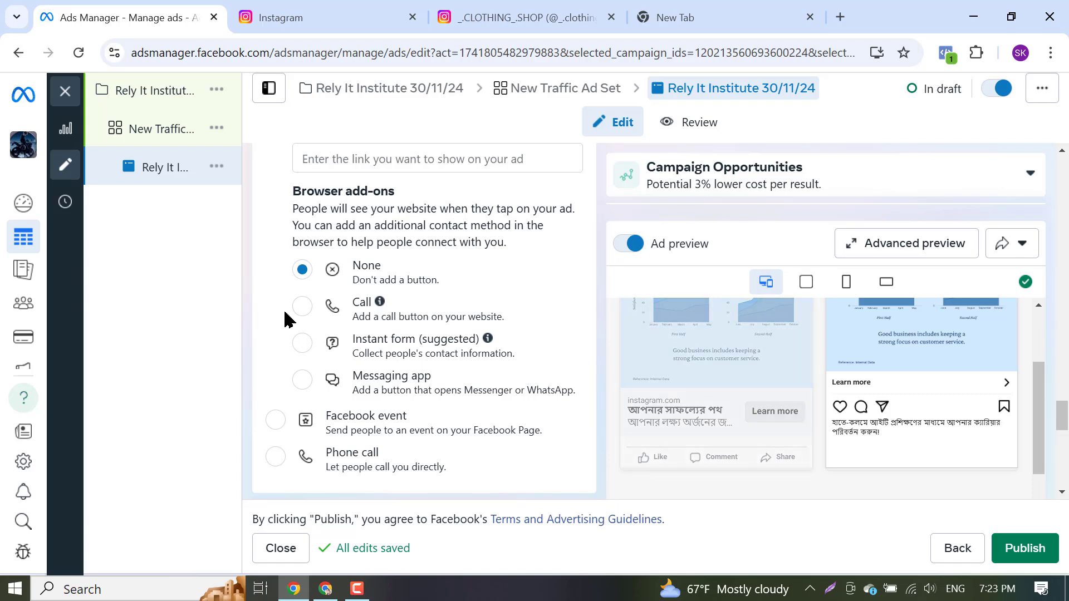
{"action": "scroll", "coordinate": [285, 320], "scroll_direction": "up", "scroll_amount": 1}
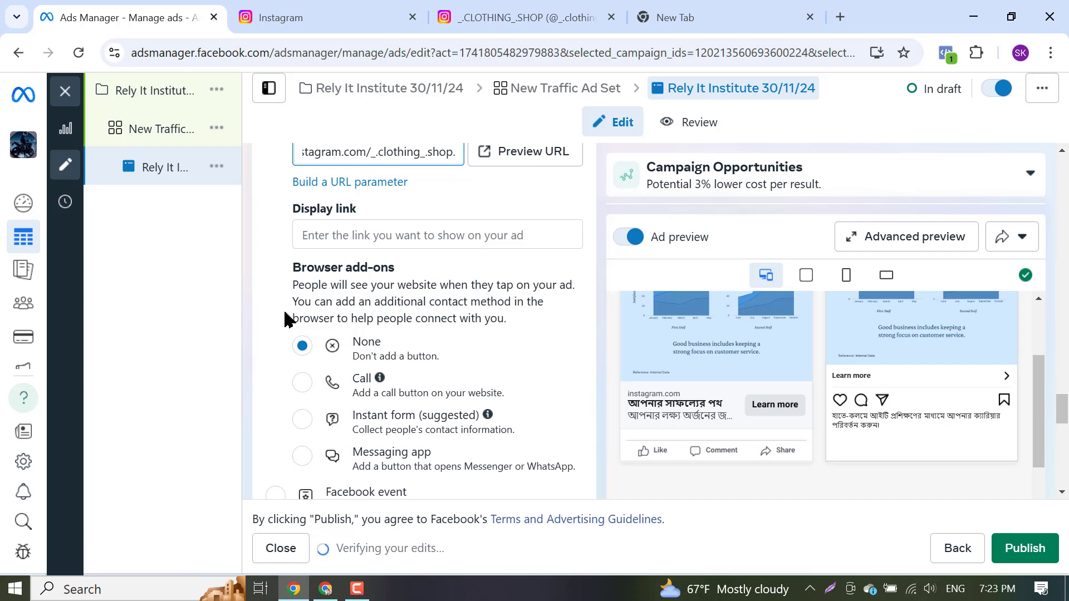
{"action": "left_click", "coordinate": [357, 591]}
{"action": "left_click", "coordinate": [198, 372]}
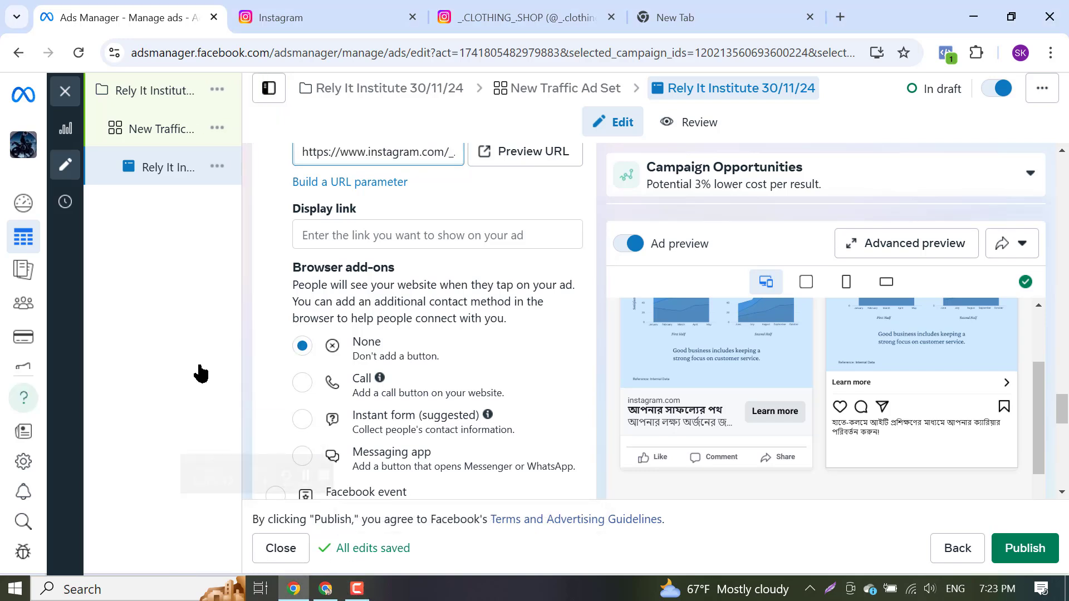
{"action": "left_click", "coordinate": [356, 590]}
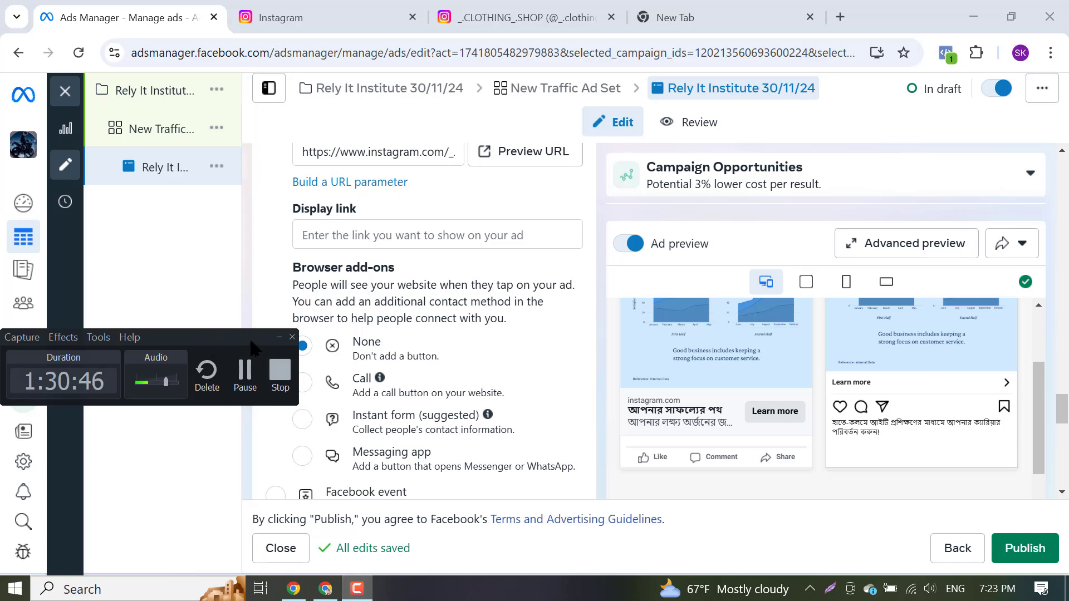
{"action": "left_click", "coordinate": [279, 336]}
Close both Instagram pages and the empty new tab, and close the browser window containing the Ads Manager draft
{"action": "left_click", "coordinate": [346, 8]}
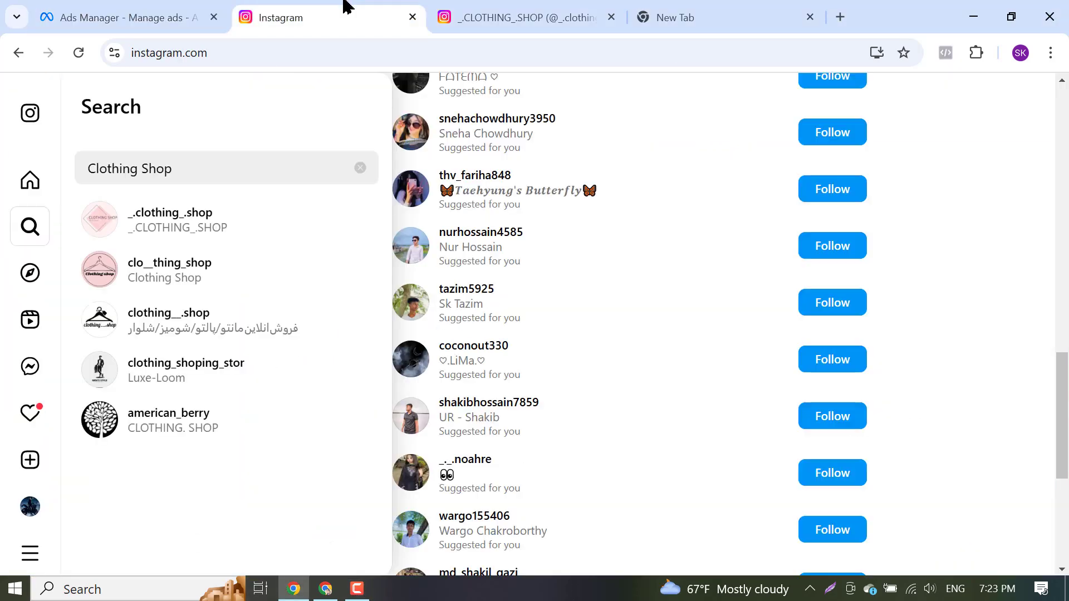
{"action": "left_click", "coordinate": [412, 18]}
{"action": "left_click", "coordinate": [412, 17]}
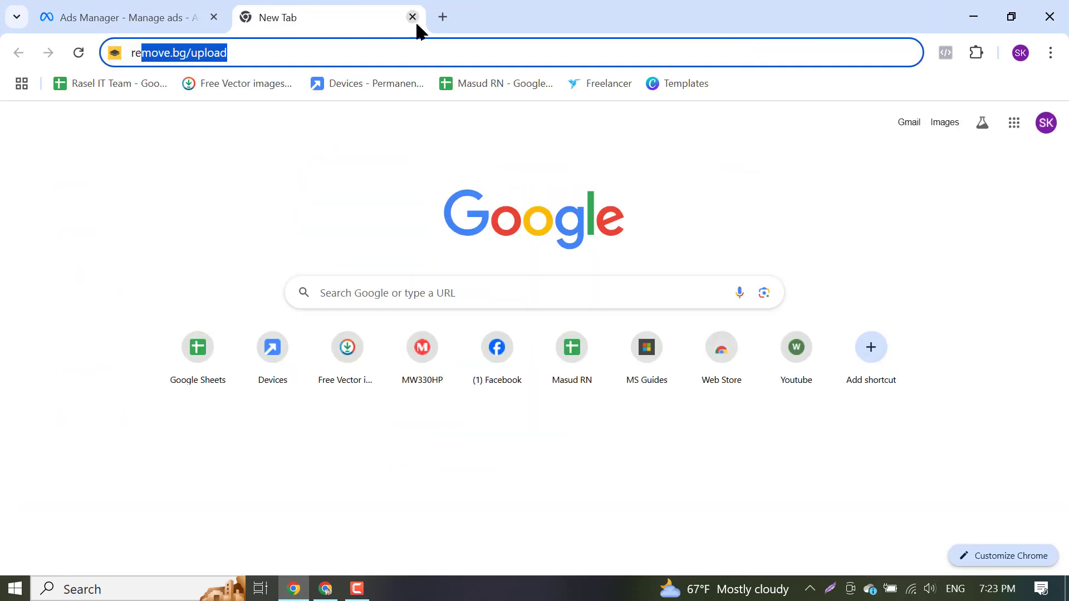
{"action": "left_click", "coordinate": [412, 17]}
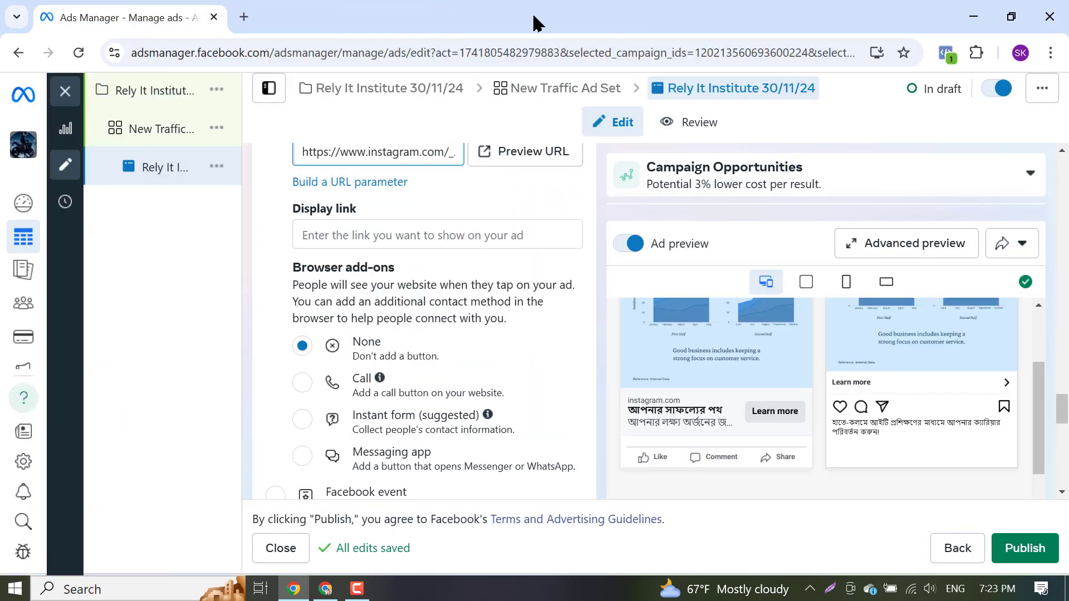
{"action": "left_click", "coordinate": [1050, 16]}
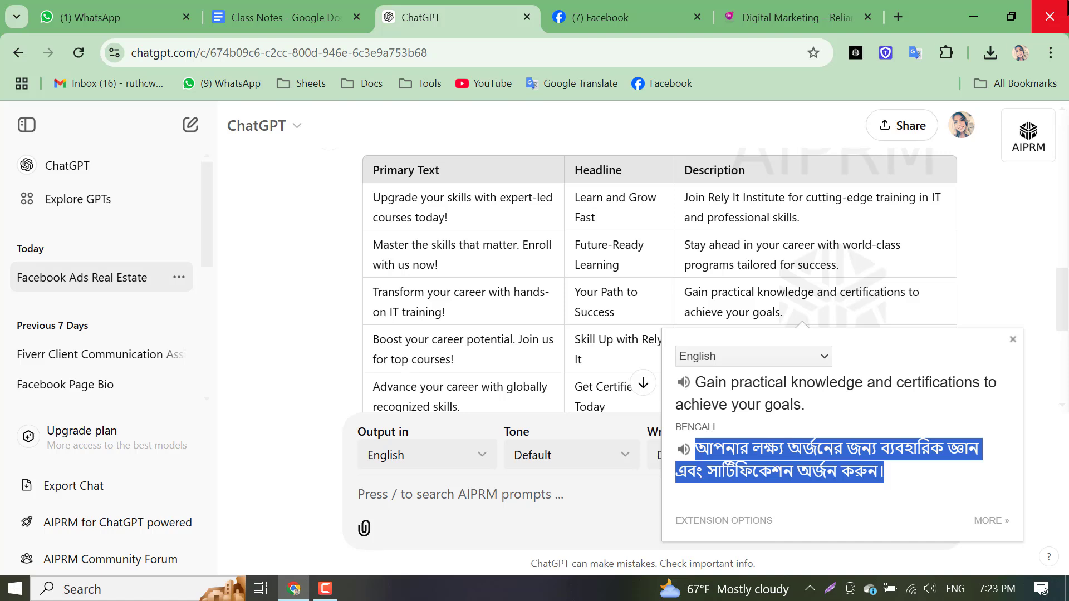
Switch to WhatsApp, open the "Rely It Institute Best 01" group chat and look at its recent messages
{"action": "left_click", "coordinate": [136, 8]}
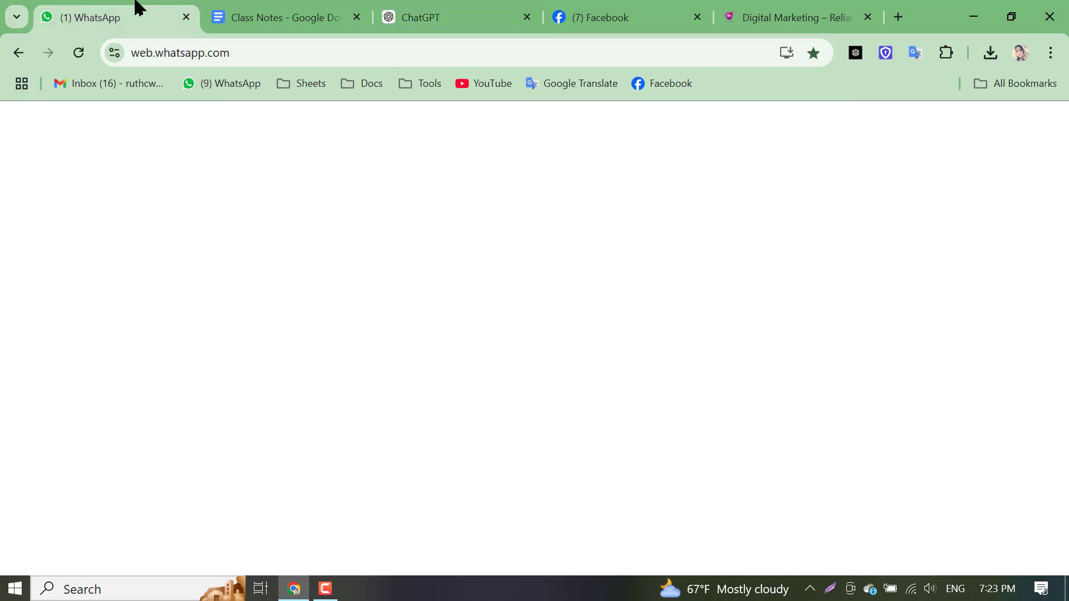
{"action": "left_click", "coordinate": [170, 273]}
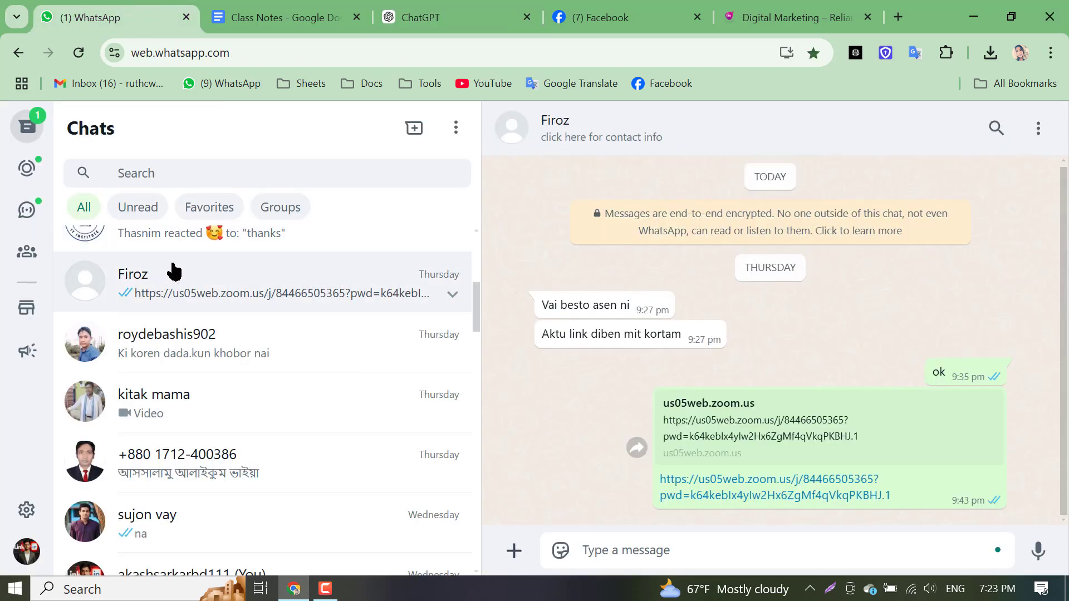
{"action": "scroll", "coordinate": [174, 272], "scroll_direction": "up", "scroll_amount": 3}
{"action": "left_click", "coordinate": [182, 381]}
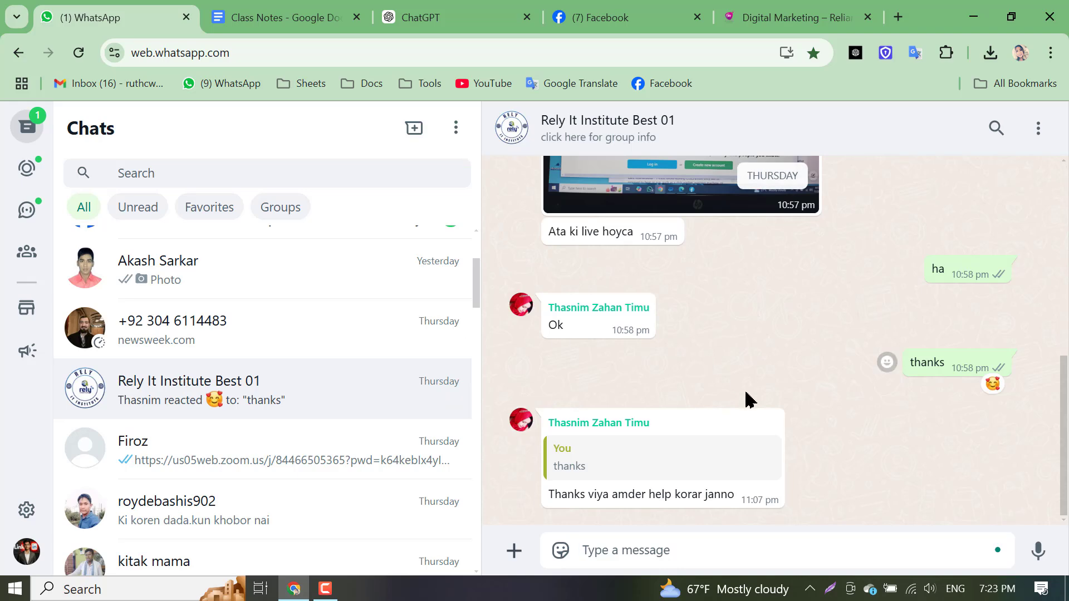
{"action": "scroll", "coordinate": [748, 392], "scroll_direction": "up", "scroll_amount": 3}
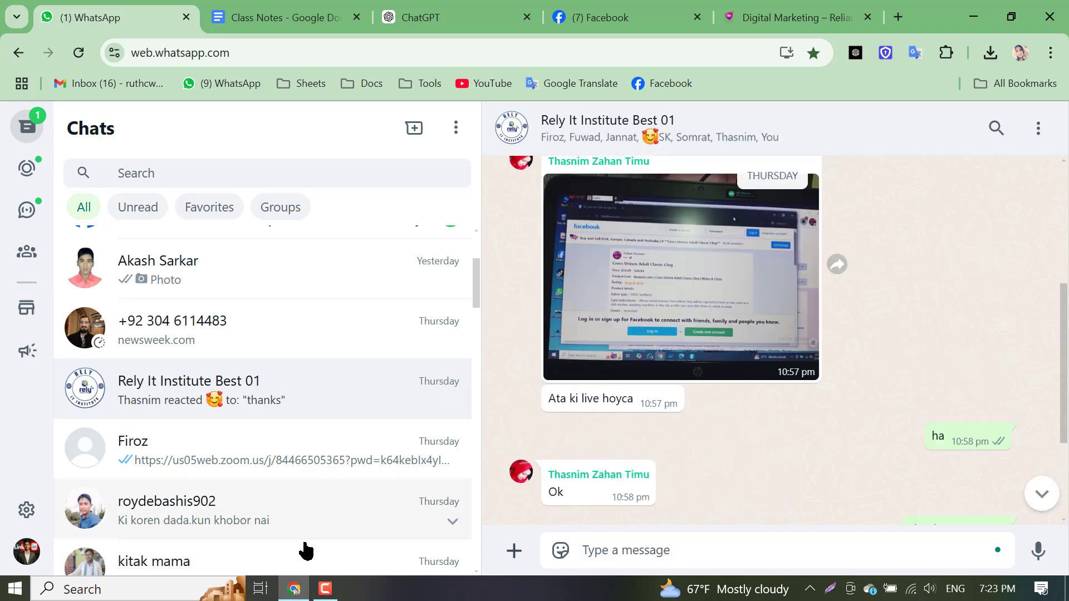
{"action": "left_click", "coordinate": [325, 589]}
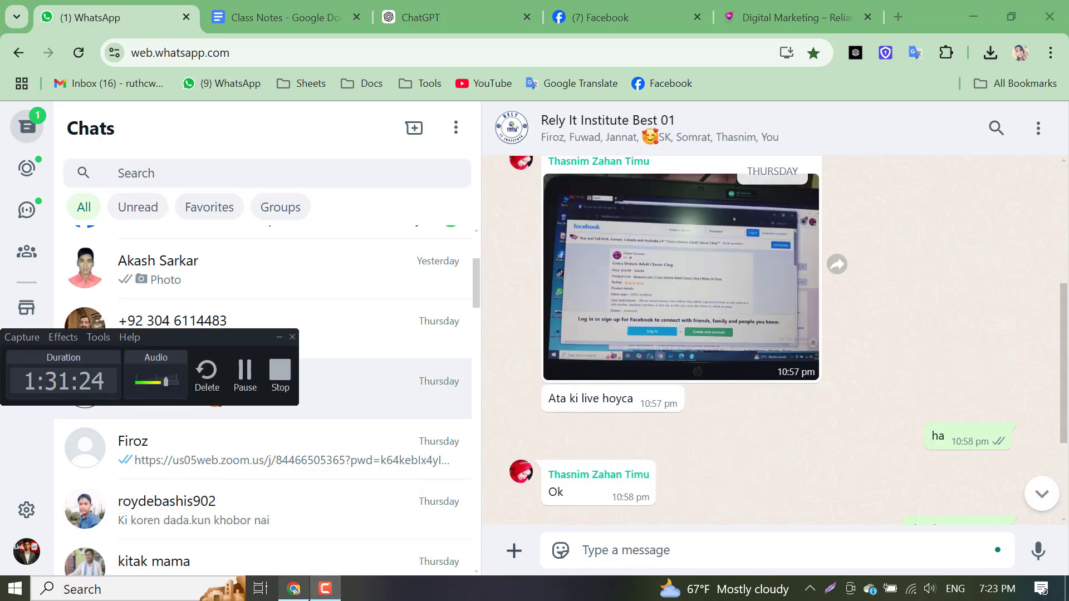
{"action": "mouse_move", "coordinate": [306, 593]}
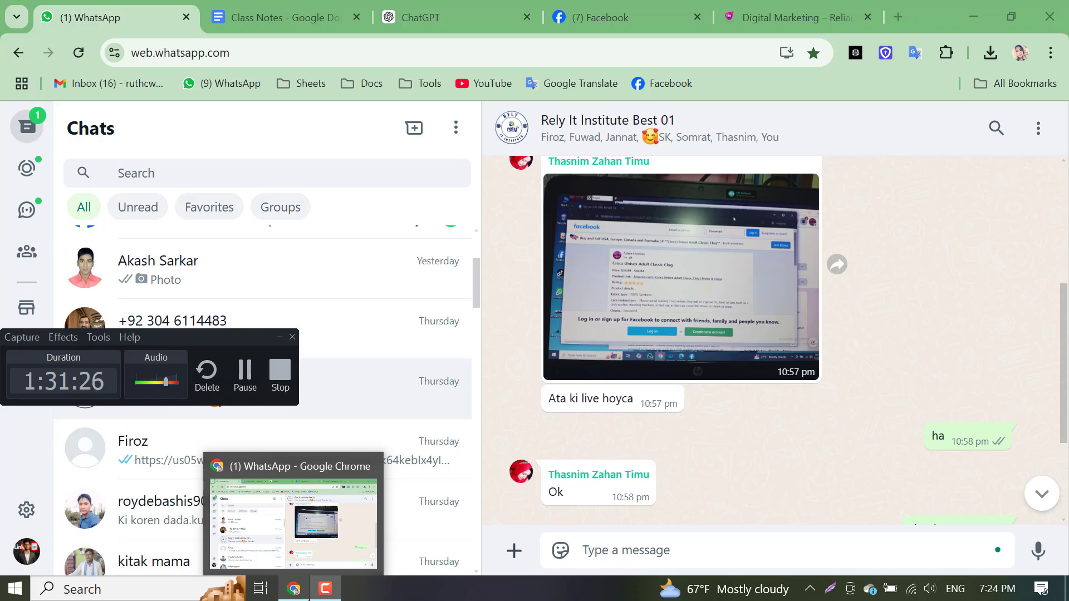